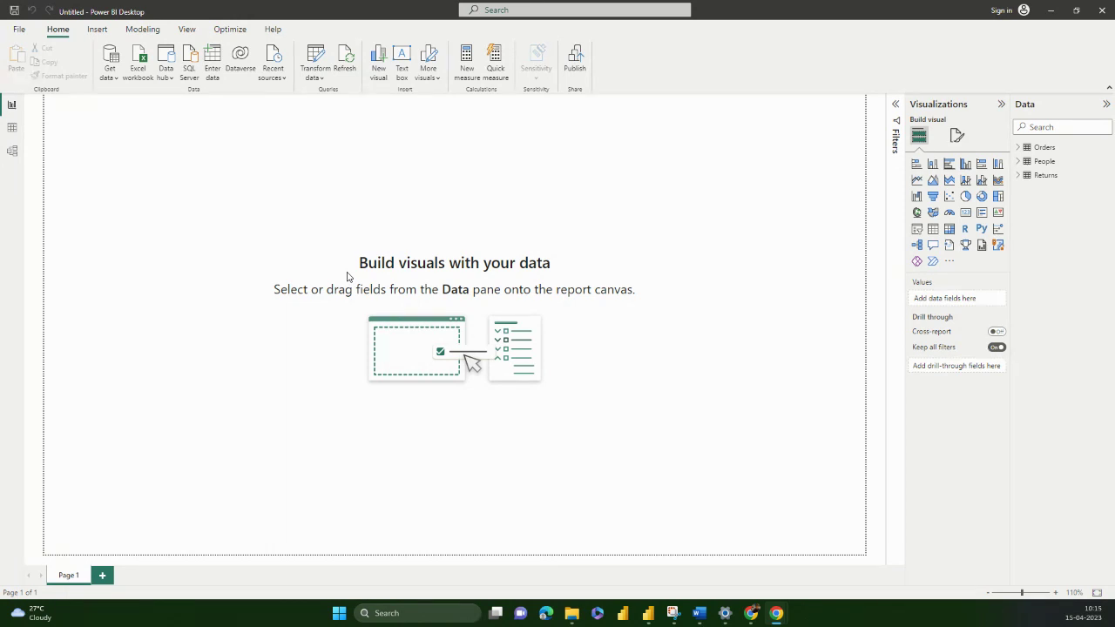
# Open the Power Query Editor to transform the loaded data and maximize its window.
pyautogui.click(317, 81)
pyautogui.click(324, 94)
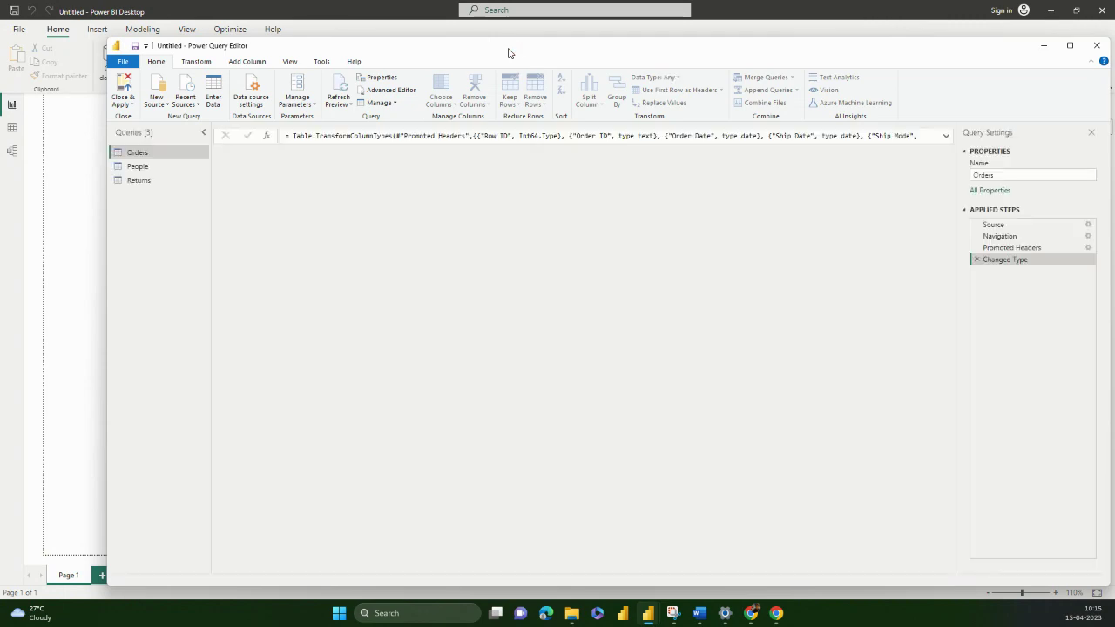
pyautogui.moveTo(510, 53); pyautogui.dragTo(435, 40)
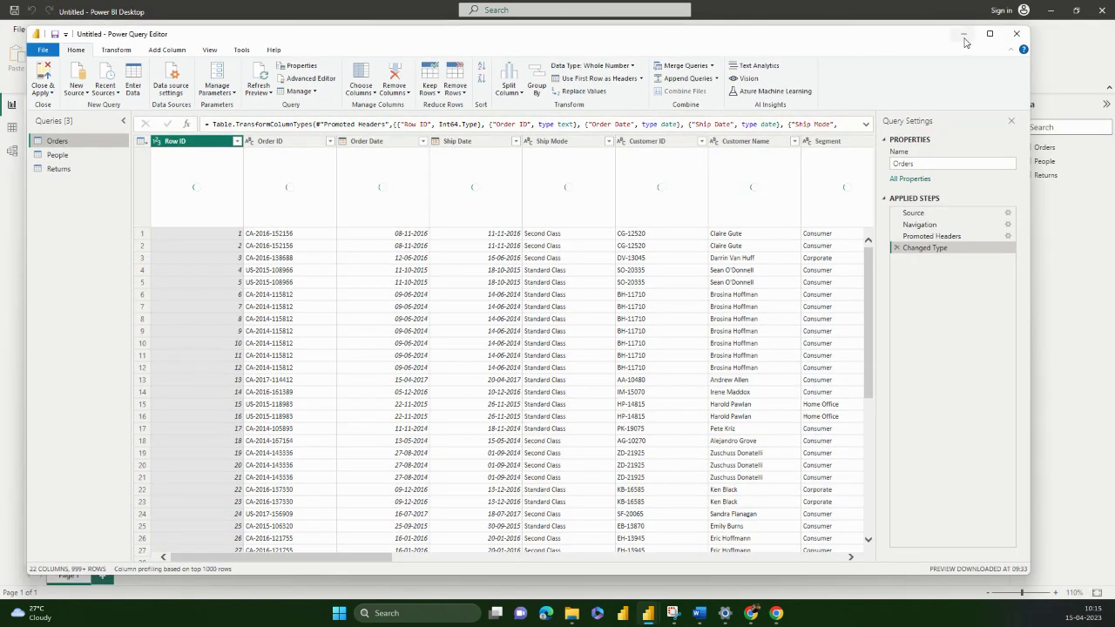
pyautogui.click(990, 34)
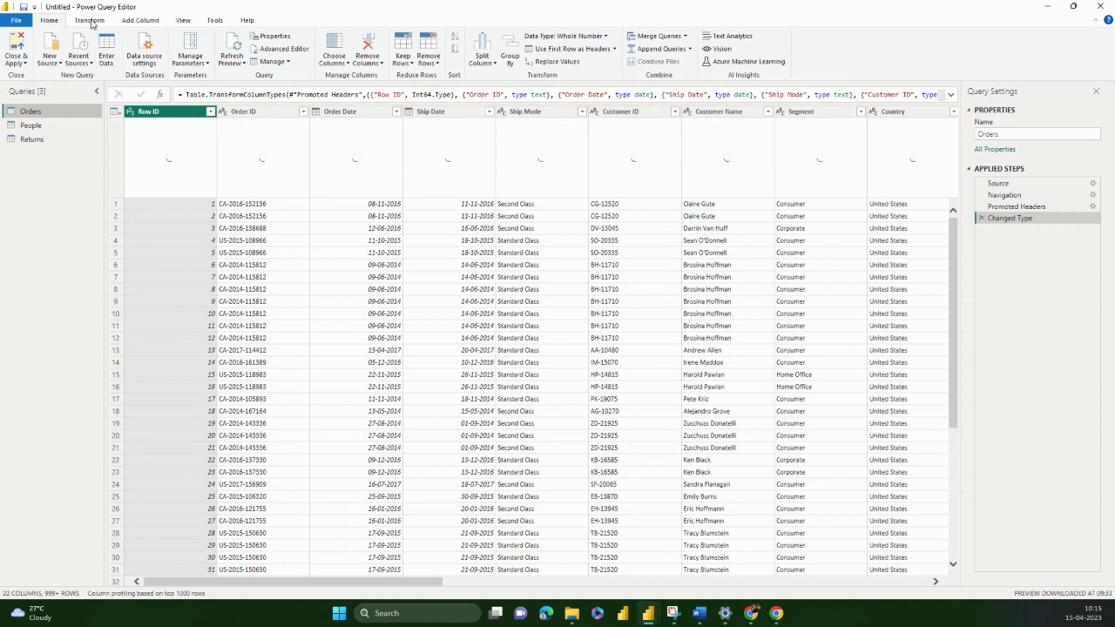
# Examine the available query transformation commands and look through the People, Returns and Orders queries.
pyautogui.click(90, 20)
pyautogui.click(137, 21)
pyautogui.click(54, 21)
pyautogui.click(76, 21)
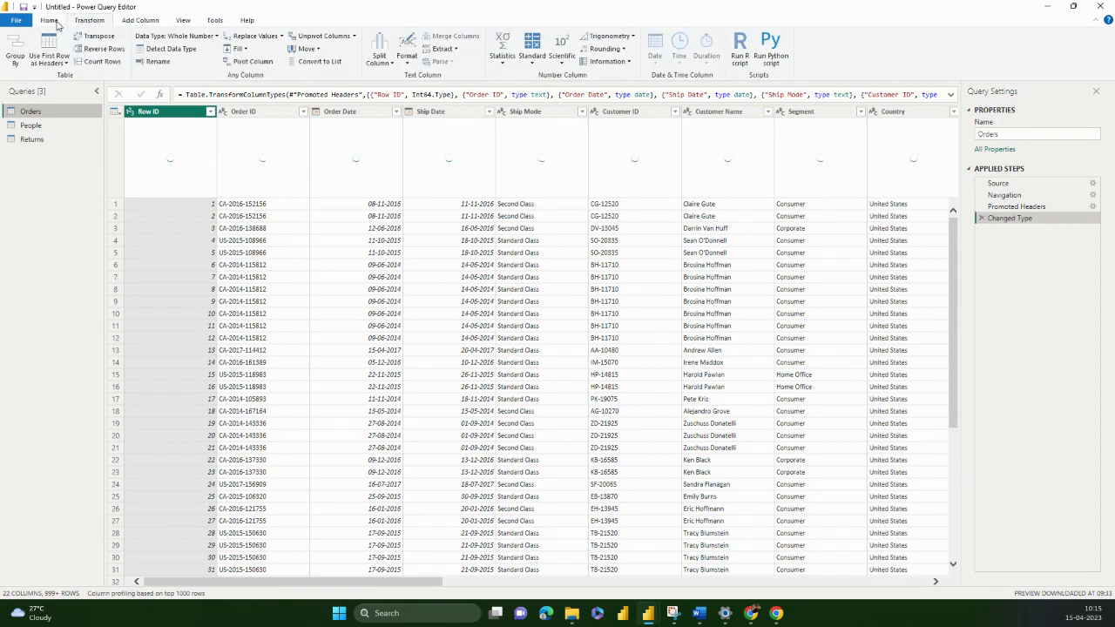
pyautogui.click(52, 21)
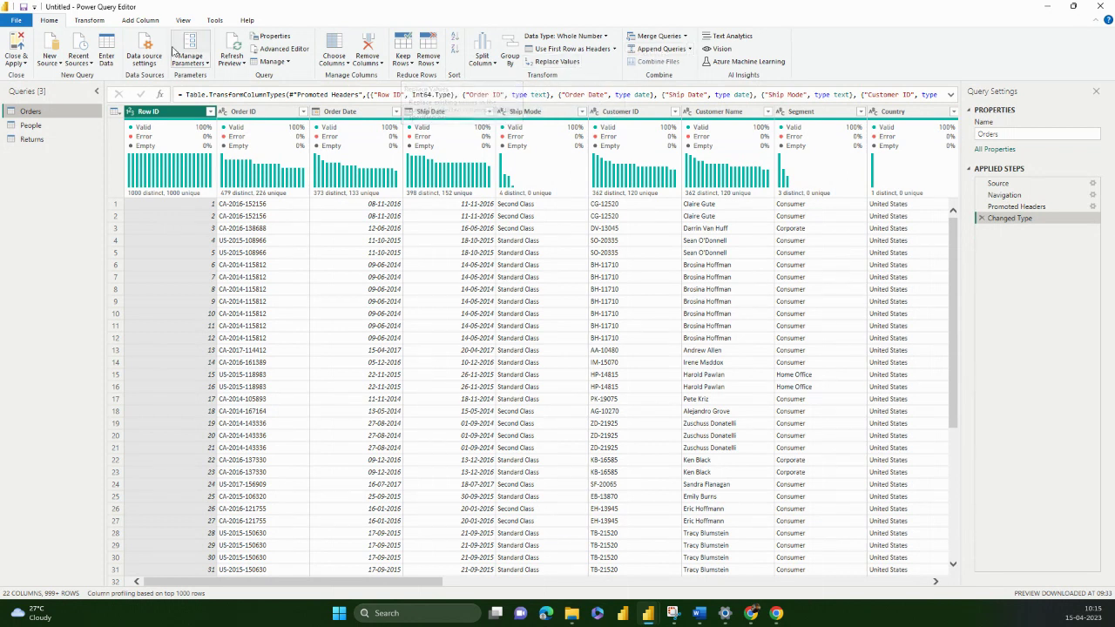
pyautogui.click(94, 20)
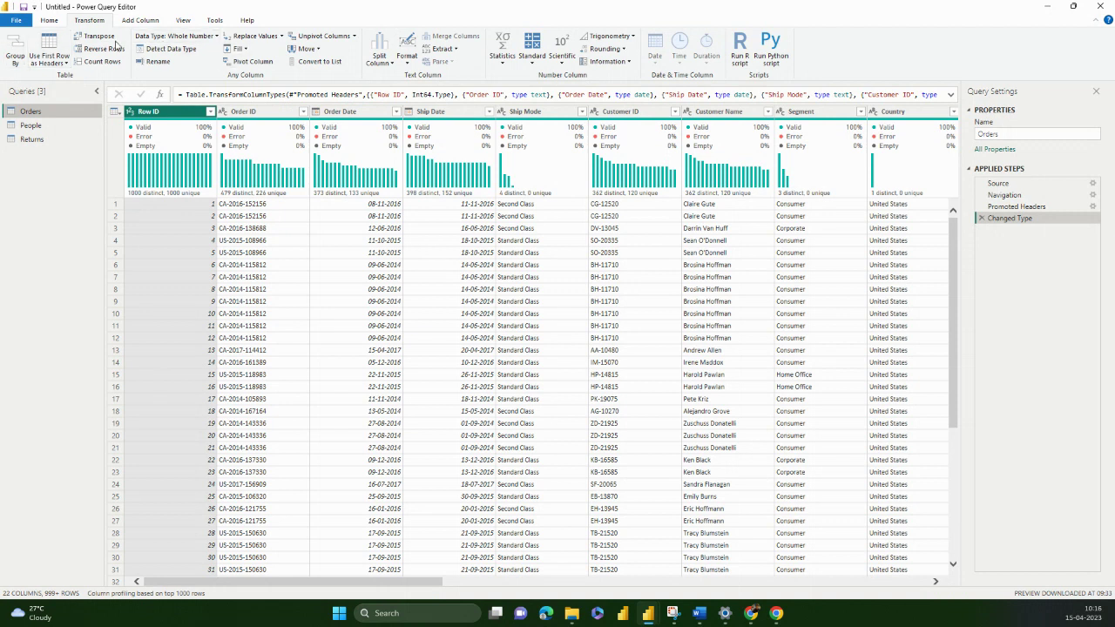
pyautogui.click(55, 24)
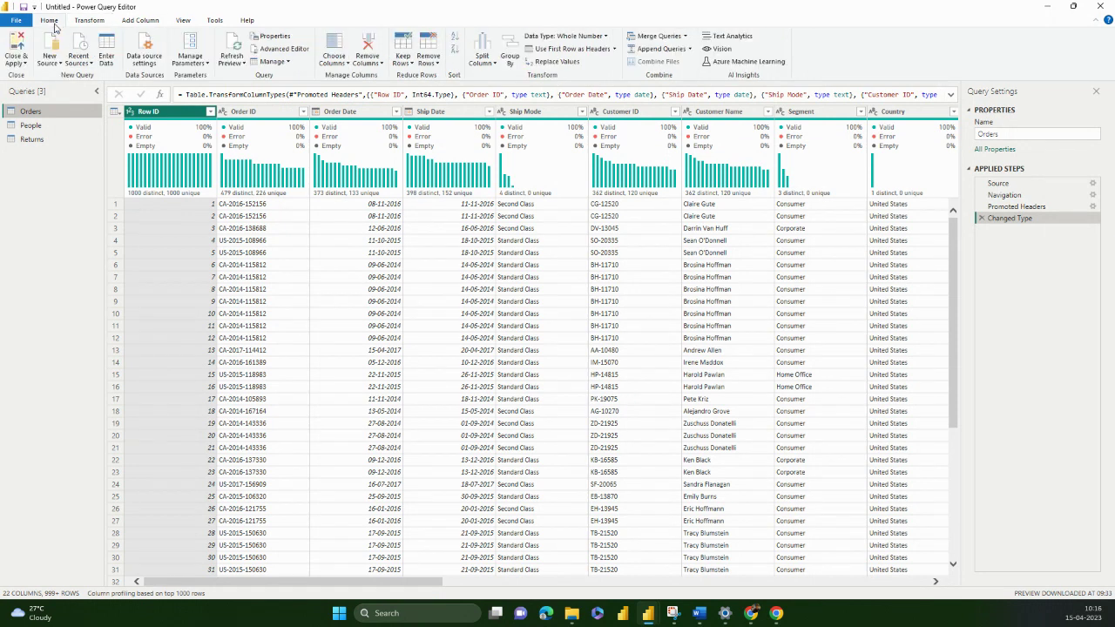
pyautogui.click(78, 23)
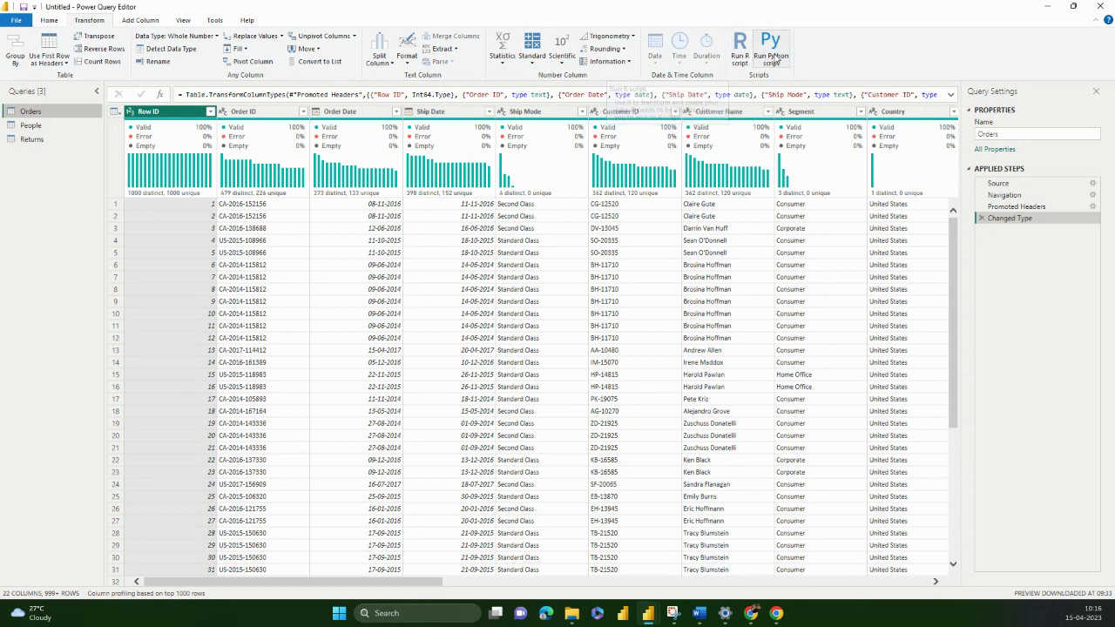
pyautogui.click(54, 128)
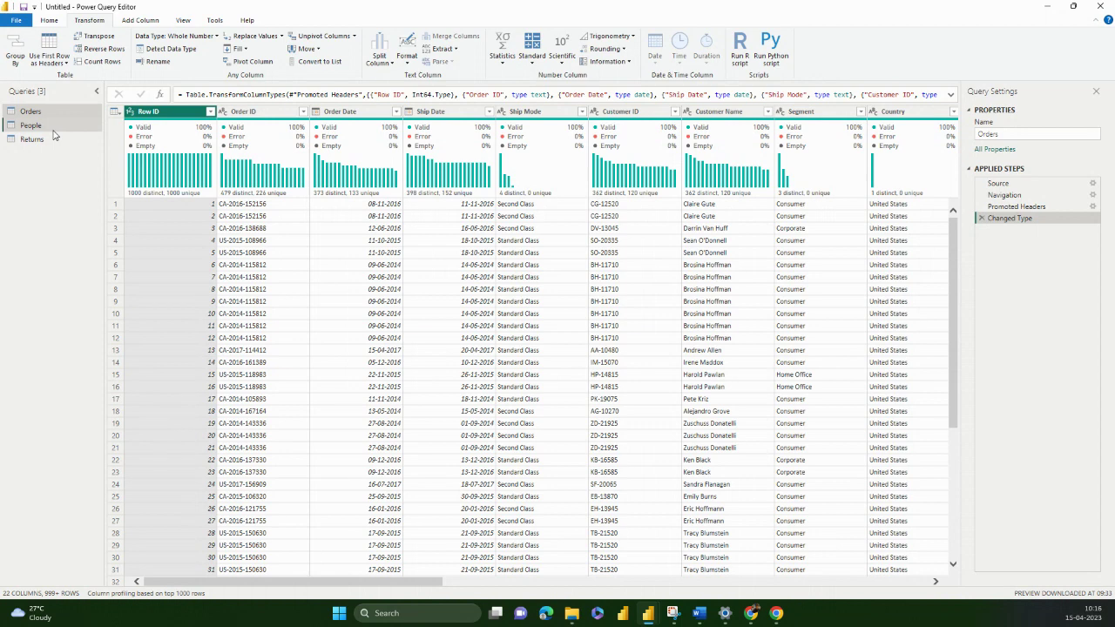
pyautogui.click(51, 140)
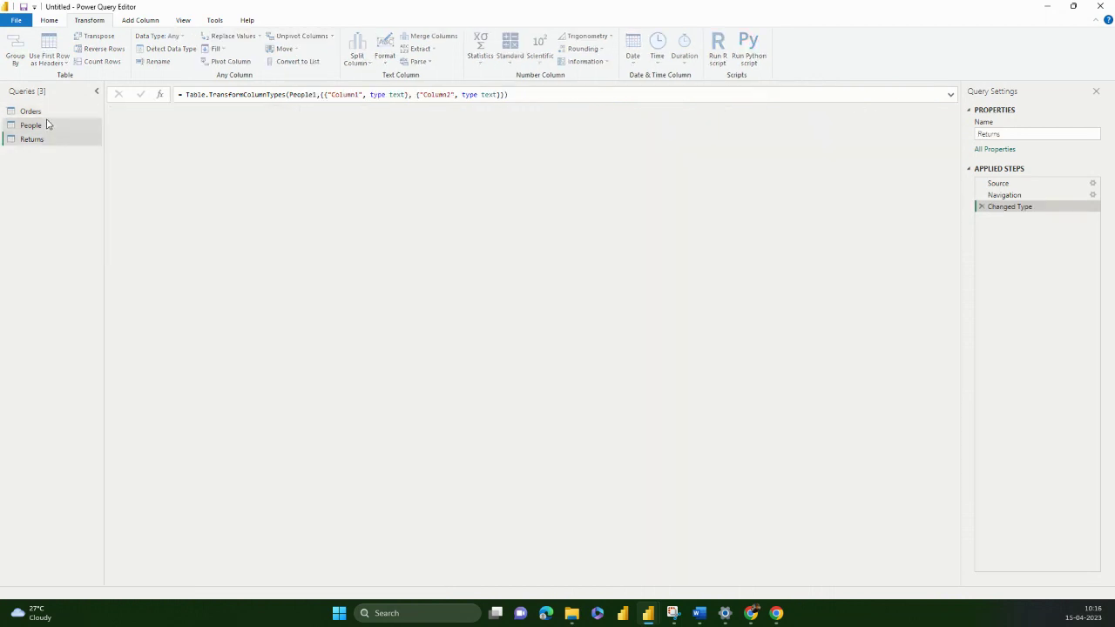
pyautogui.click(43, 112)
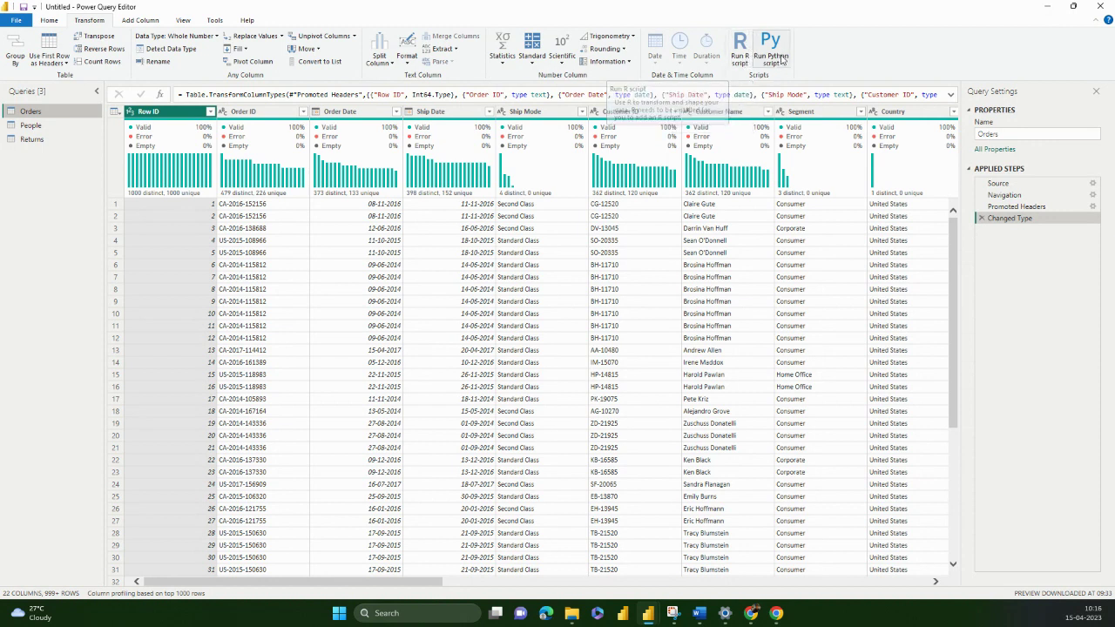
pyautogui.click(740, 49)
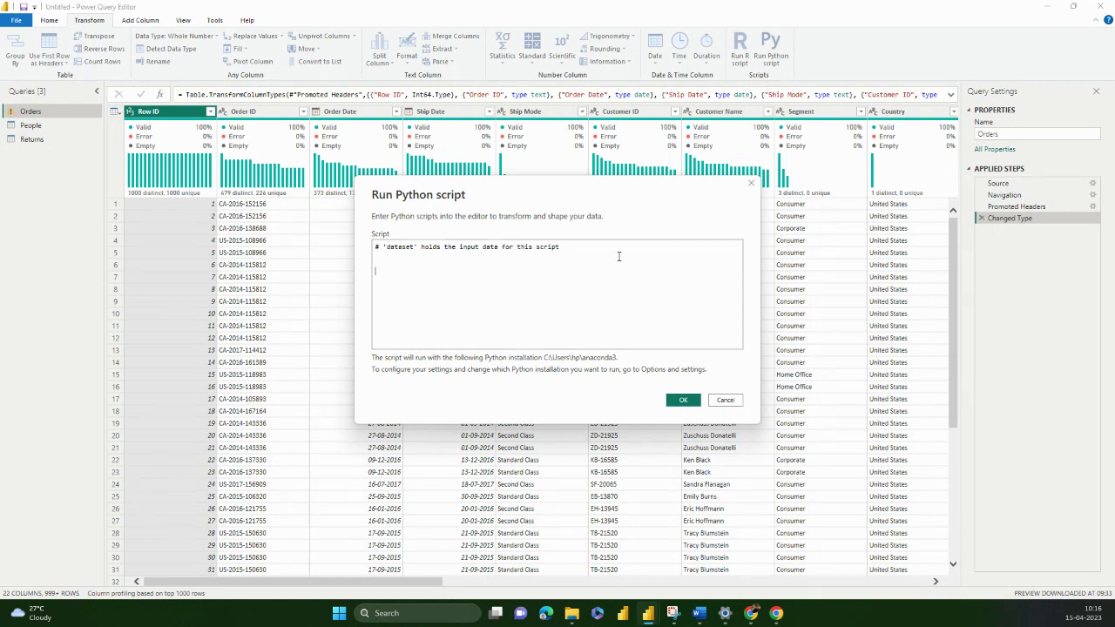
pyautogui.write('Stats = dataset.describe()')
pyautogui.doubleClick(413, 272)
pyautogui.click(454, 300)
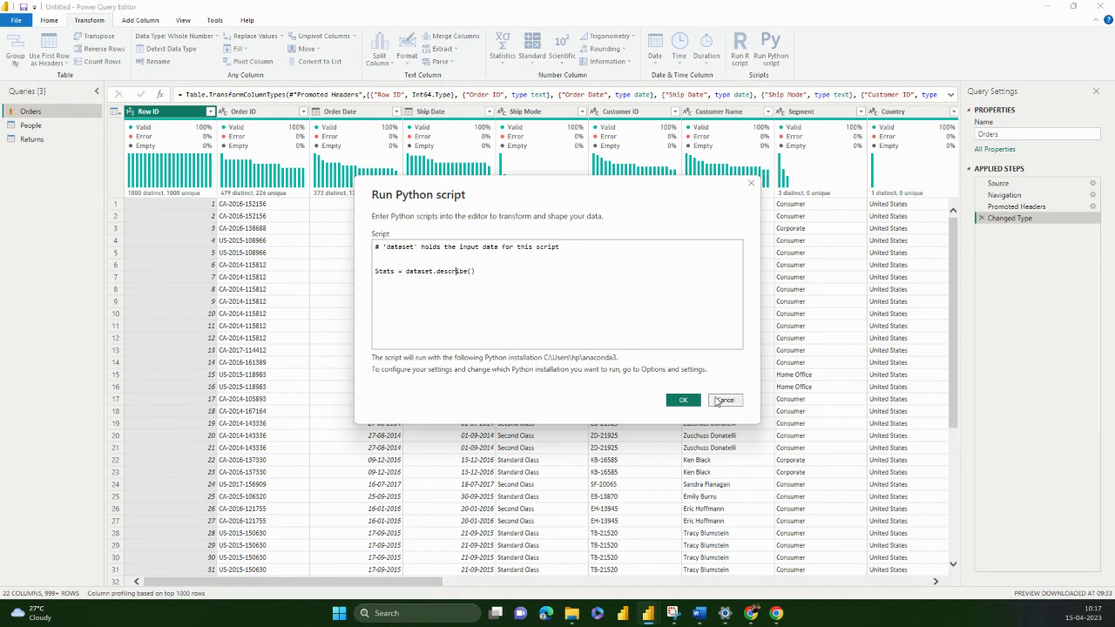
pyautogui.click(493, 271)
pyautogui.click(721, 401)
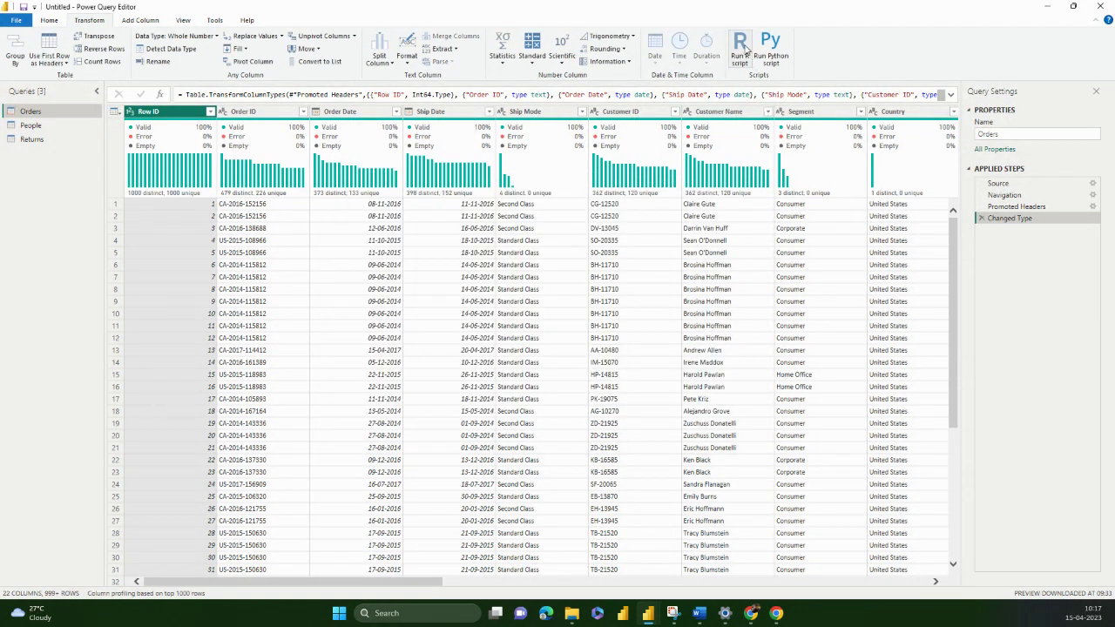
pyautogui.moveTo(471, 126)
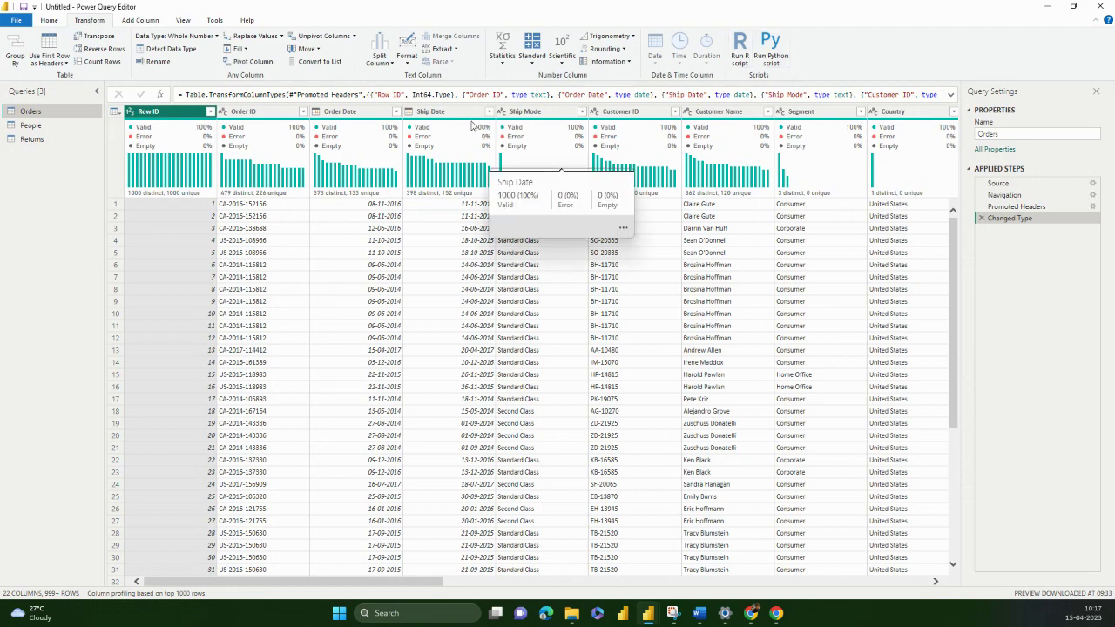
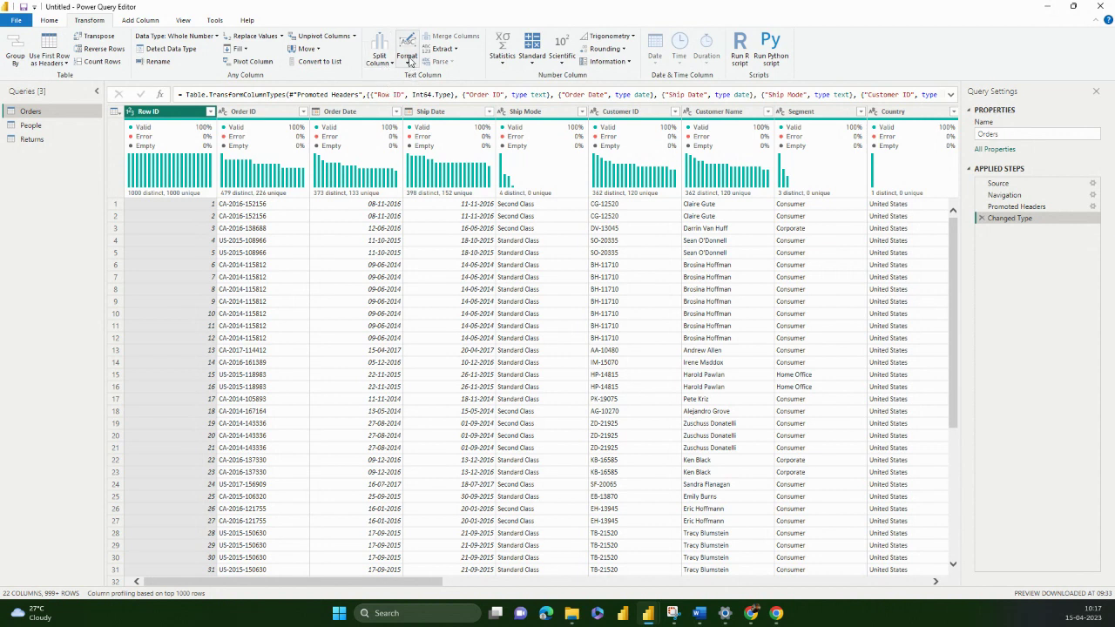
pyautogui.click(408, 59)
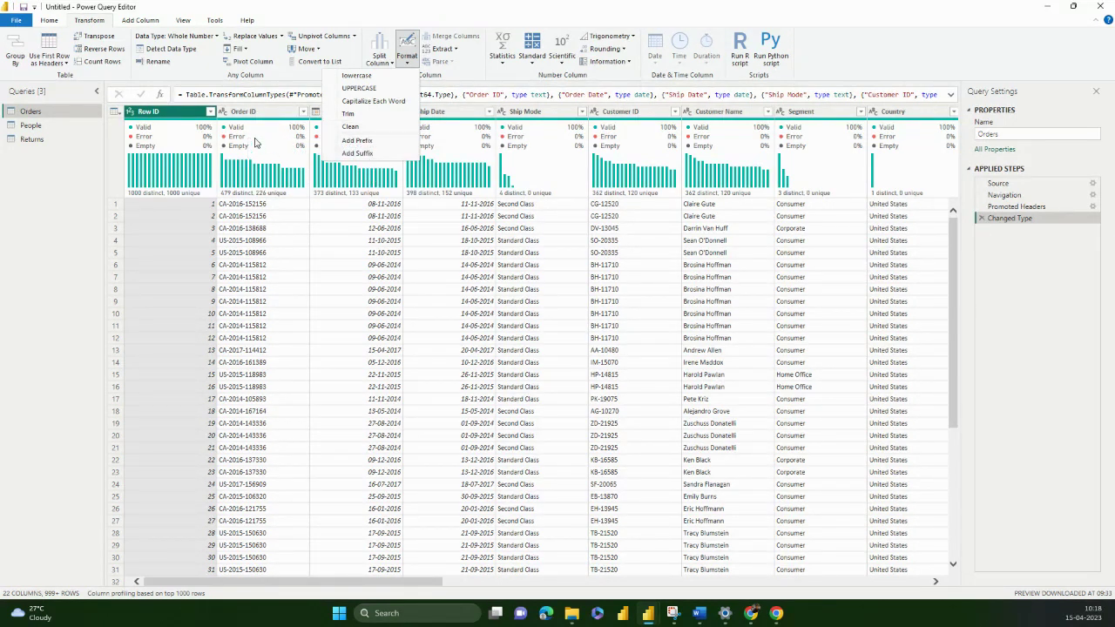
pyautogui.click(401, 277)
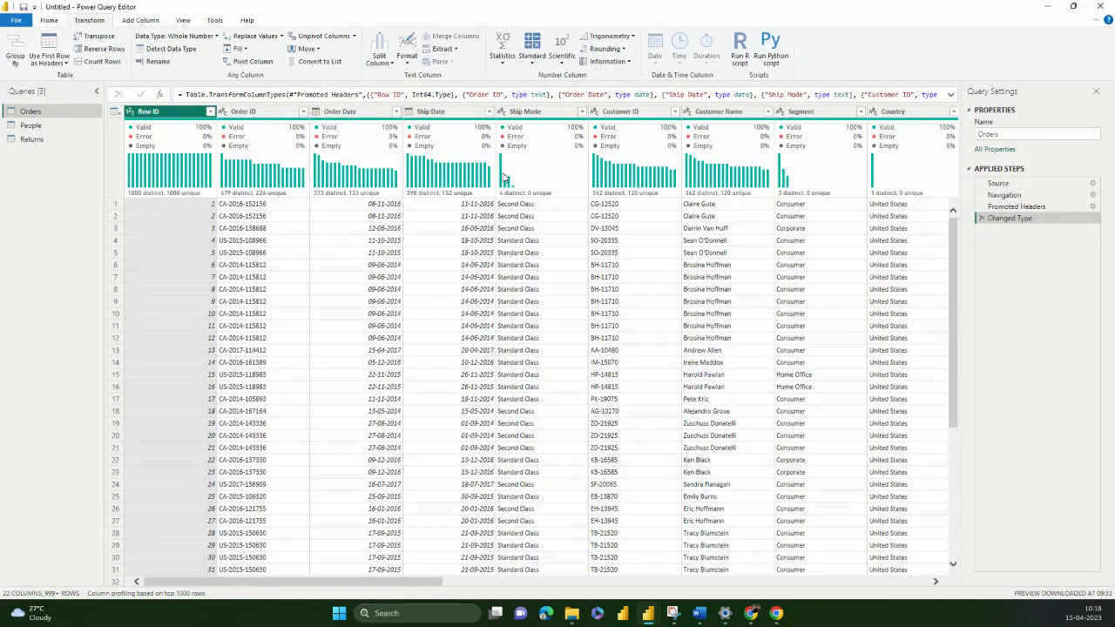
# Convert the text in the Ship Mode column of the Orders query to uppercase.
pyautogui.click(526, 112)
pyautogui.click(357, 58)
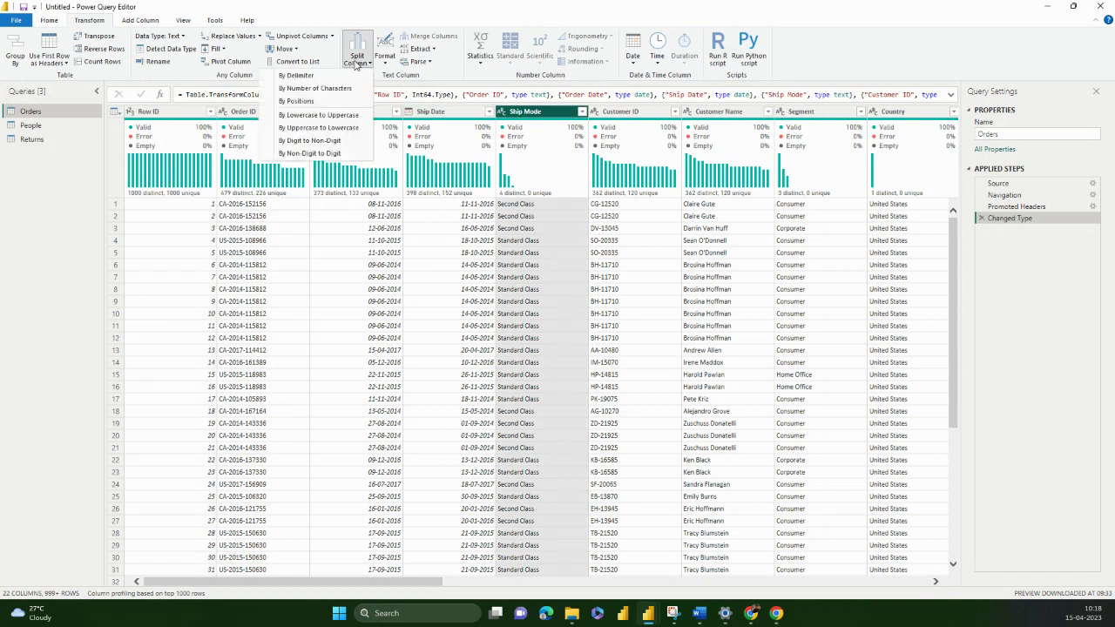
pyautogui.click(388, 63)
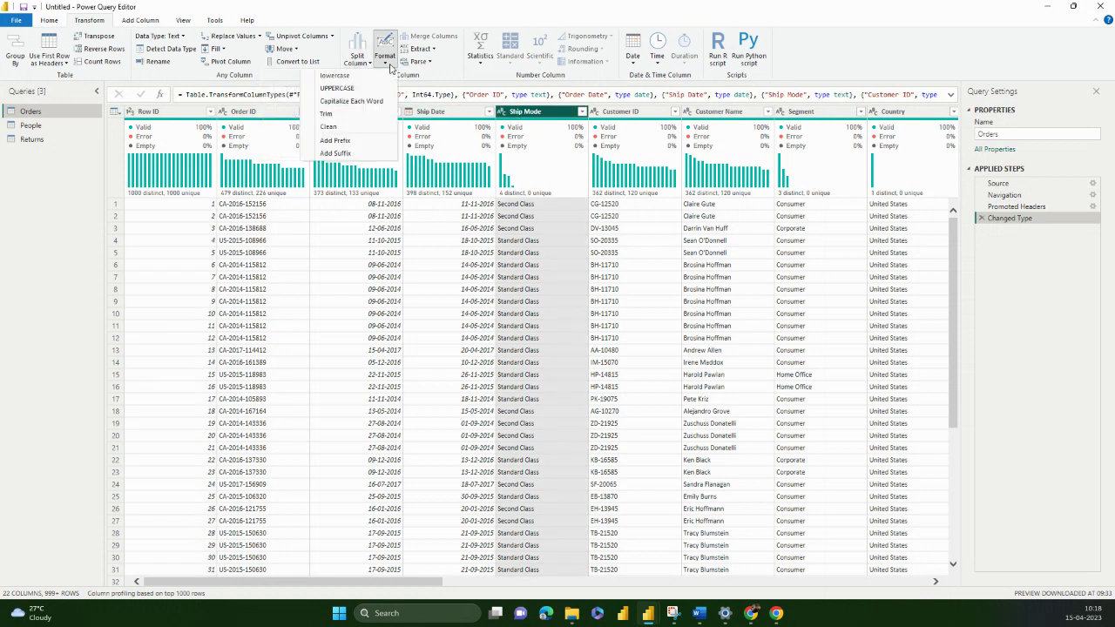
pyautogui.click(375, 88)
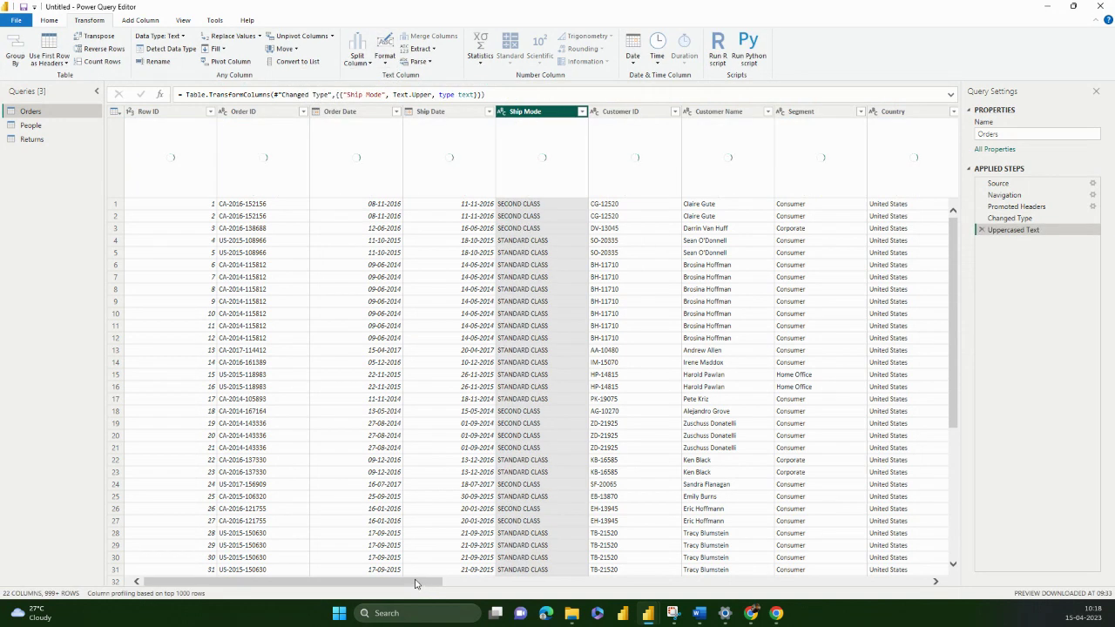
pyautogui.hscroll(1, 417, 584)
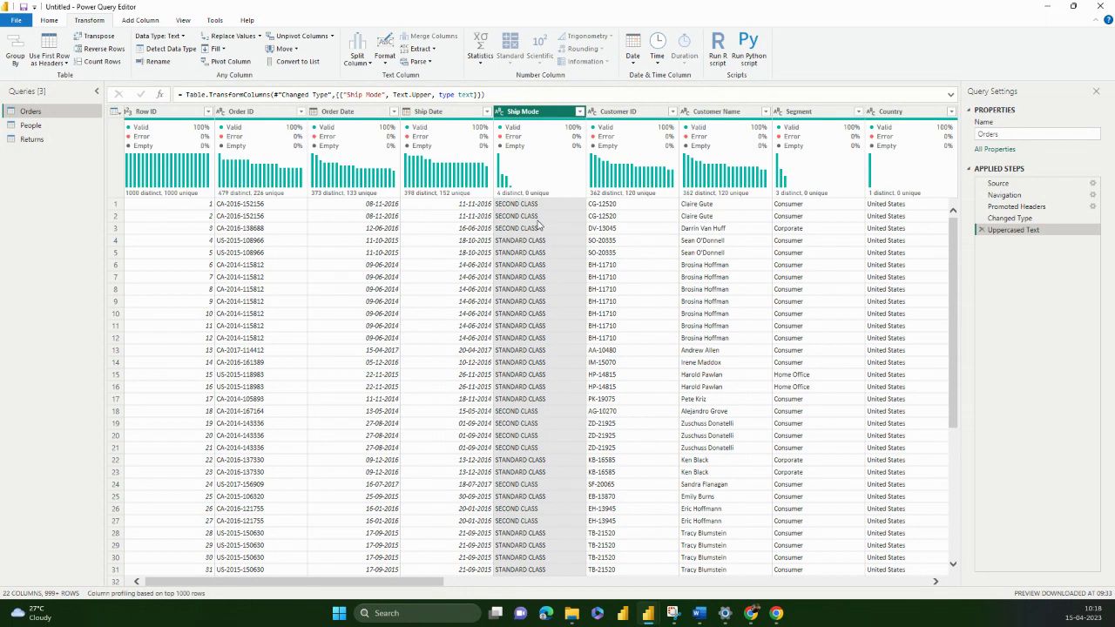
# Add the prefix "NA " to the Ship Mode values and remove that applied step again.
pyautogui.click(384, 57)
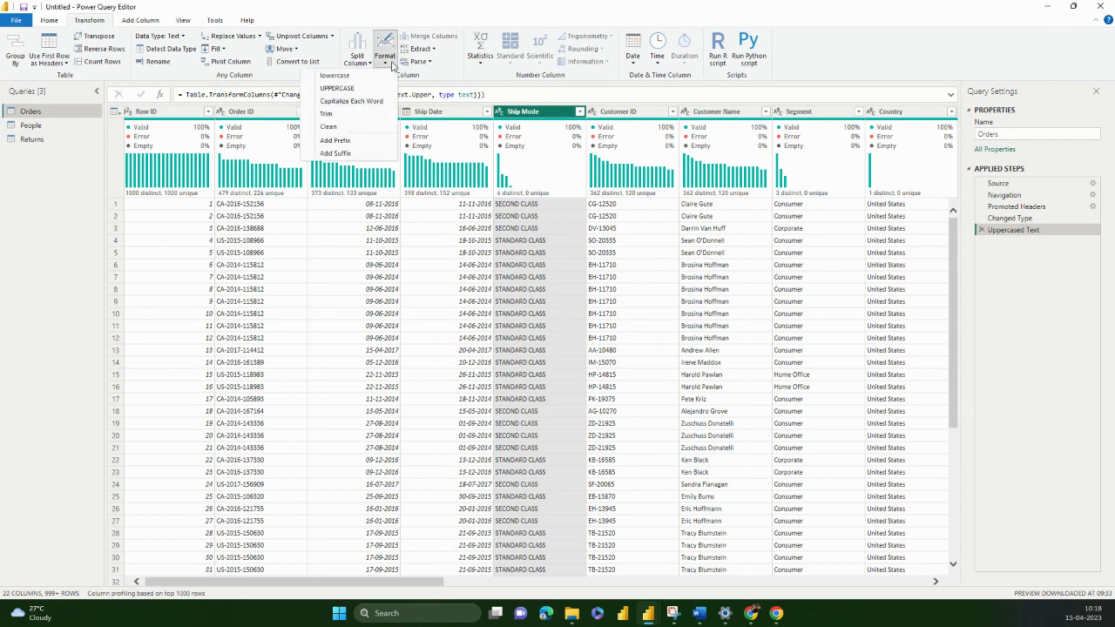
pyautogui.click(361, 144)
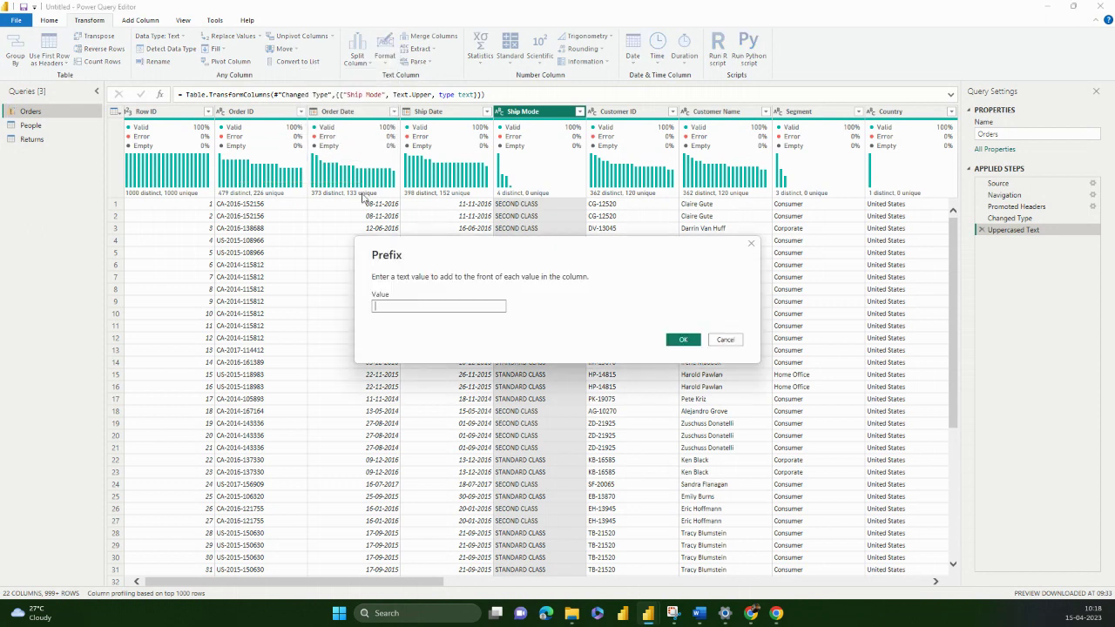
pyautogui.write('NA')
pyautogui.click(683, 340)
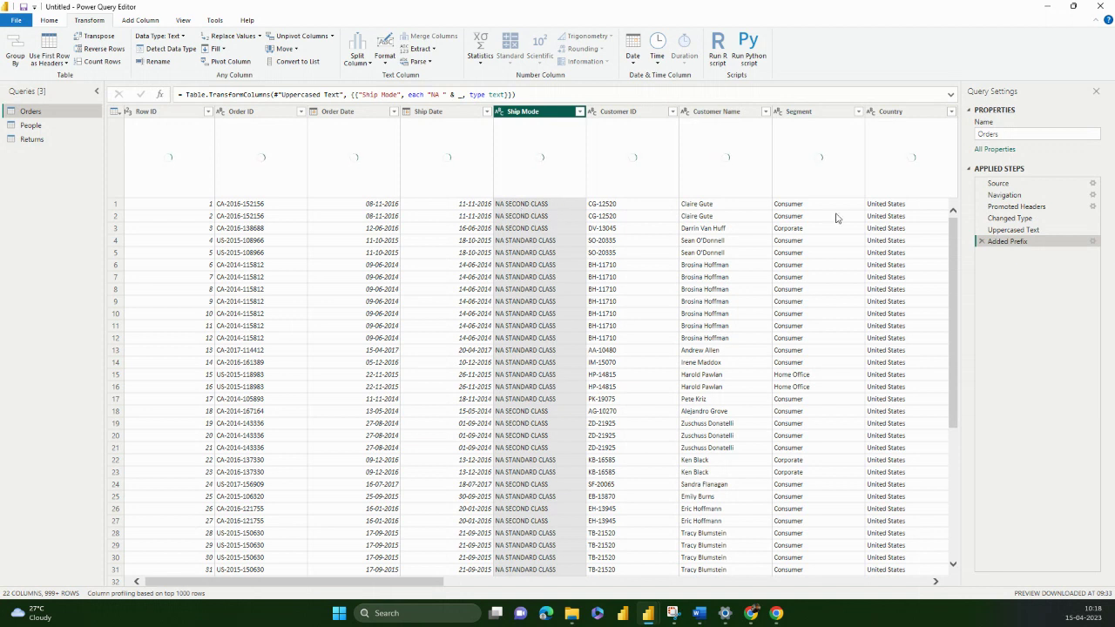
pyautogui.click(981, 241)
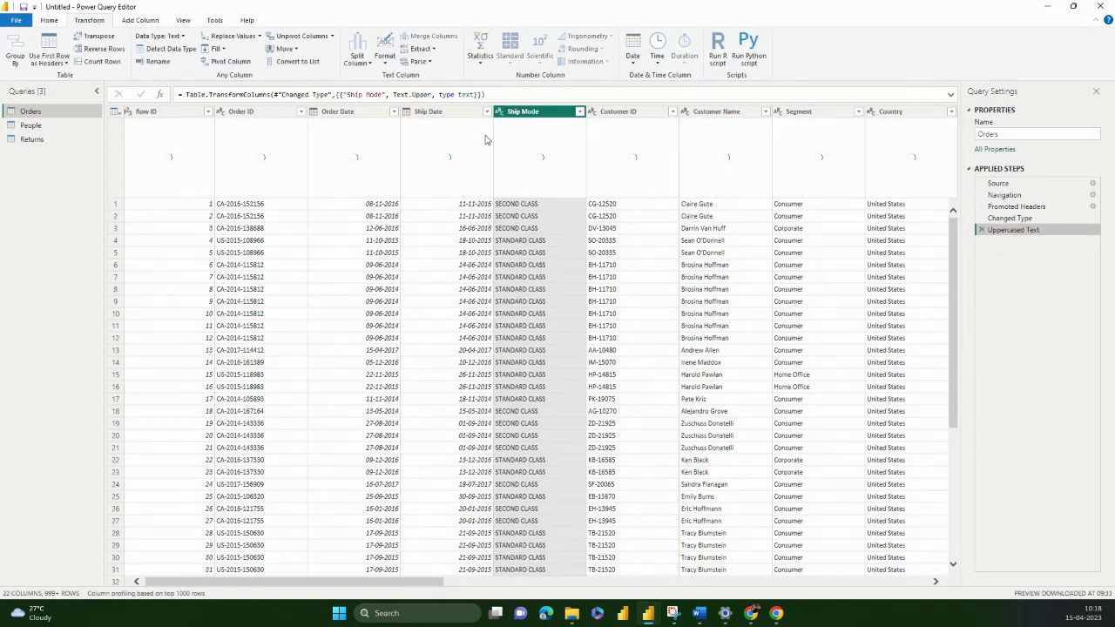
# Try replacing the Ship Mode values with their text length, and delete the resulting applied step.
pyautogui.keyDown('ctrl'); pyautogui.click(619, 115); pyautogui.keyUp('ctrl')
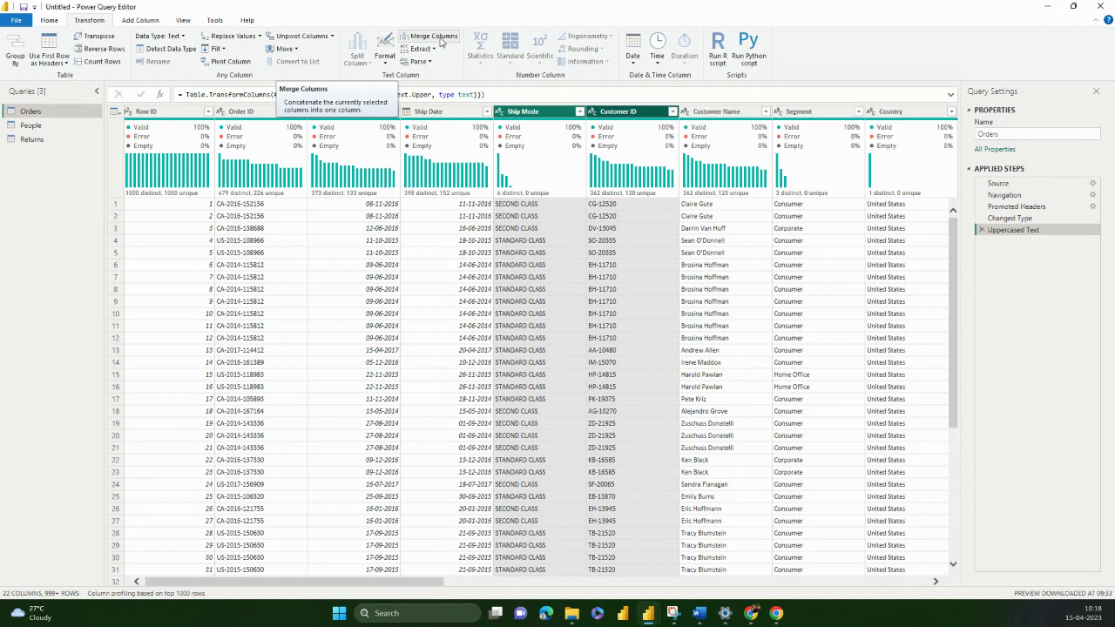
pyautogui.click(432, 50)
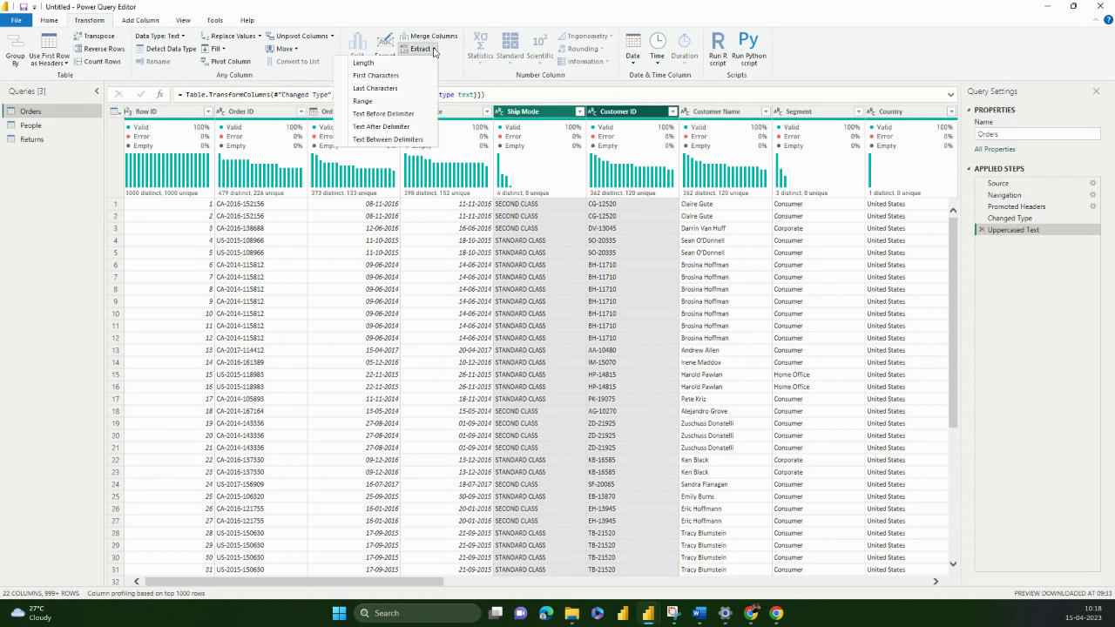
pyautogui.click(538, 113)
pyautogui.click(429, 49)
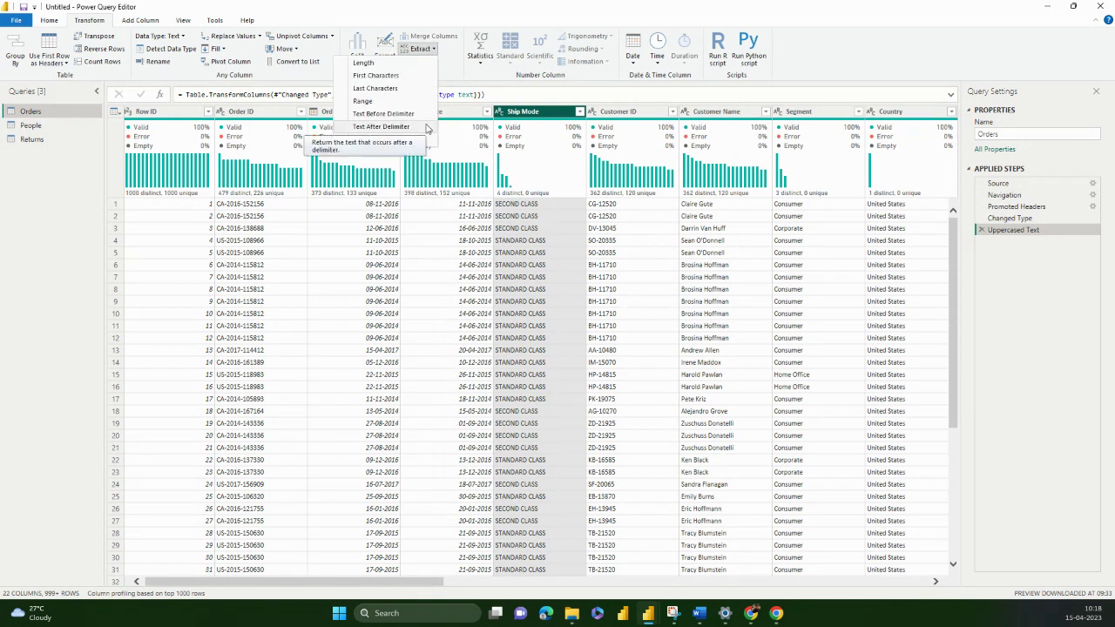
pyautogui.click(364, 62)
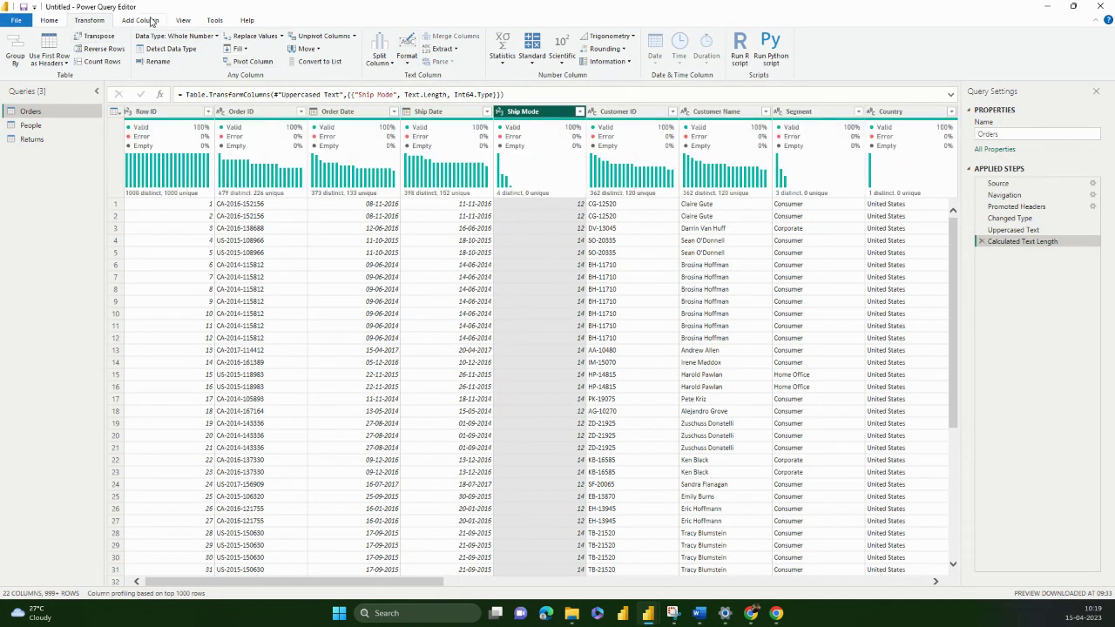
pyautogui.click(150, 21)
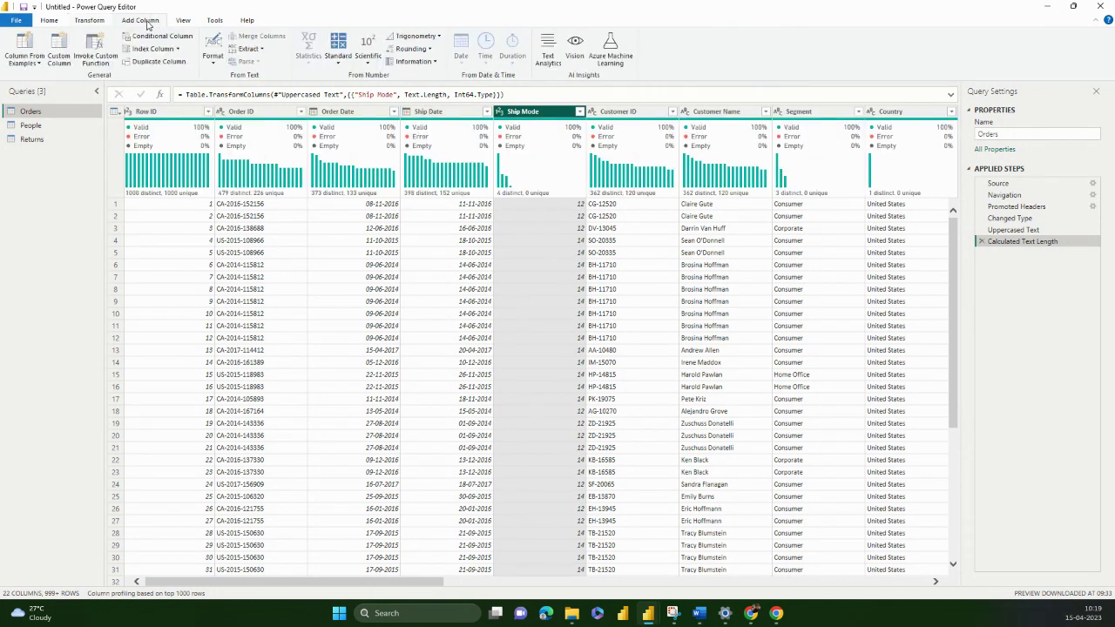
pyautogui.click(90, 20)
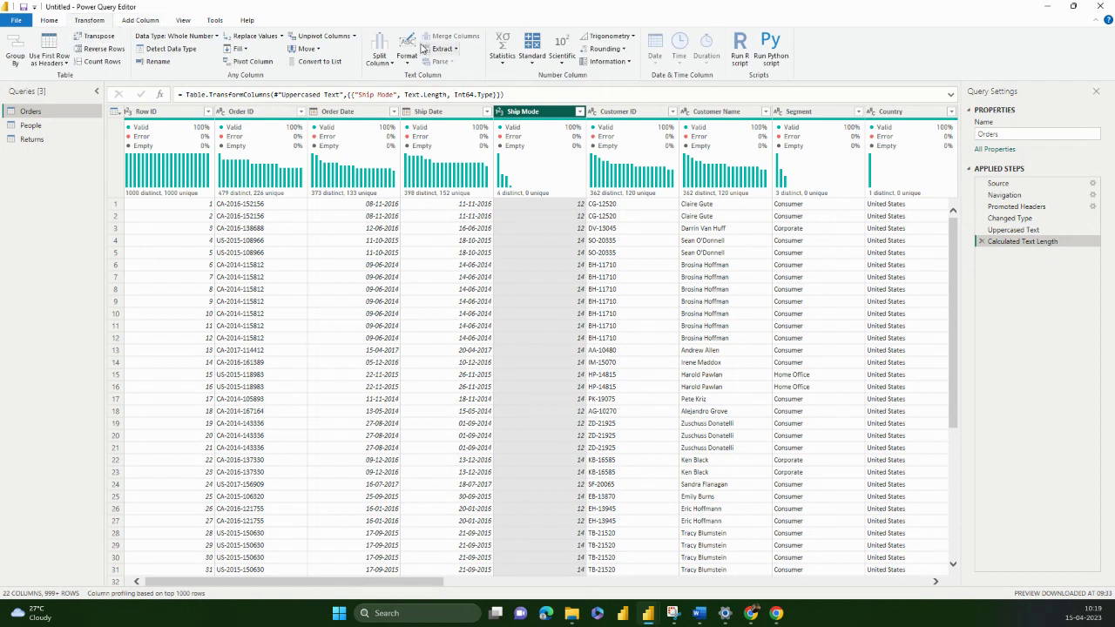
pyautogui.click(985, 241)
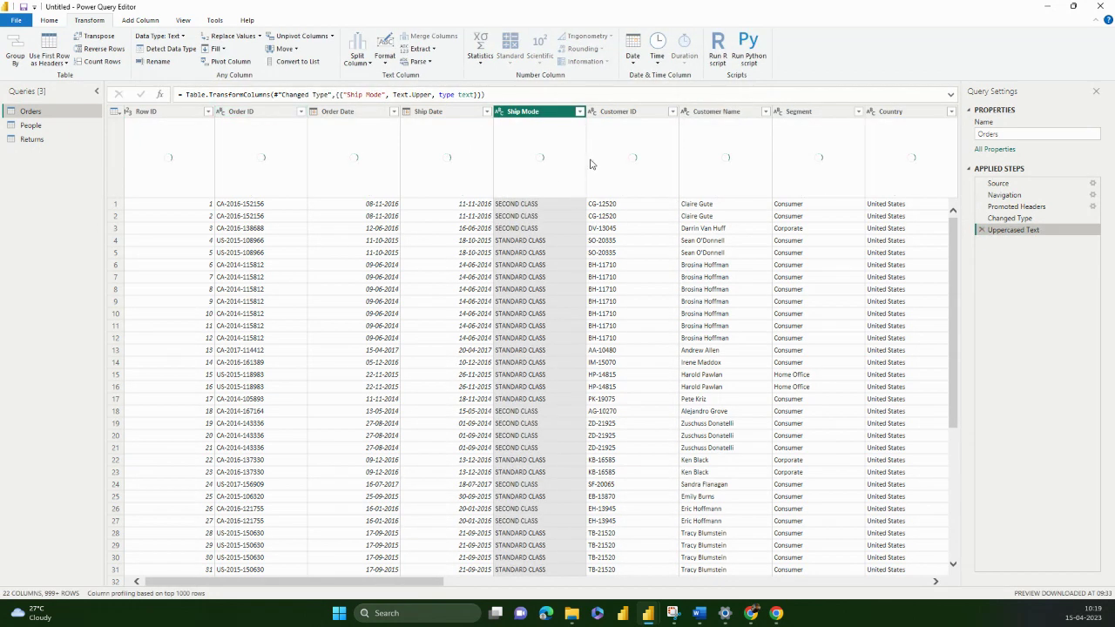
# Add a new column to the Orders query containing the text length of the Ship Mode values.
pyautogui.click(140, 20)
pyautogui.click(257, 52)
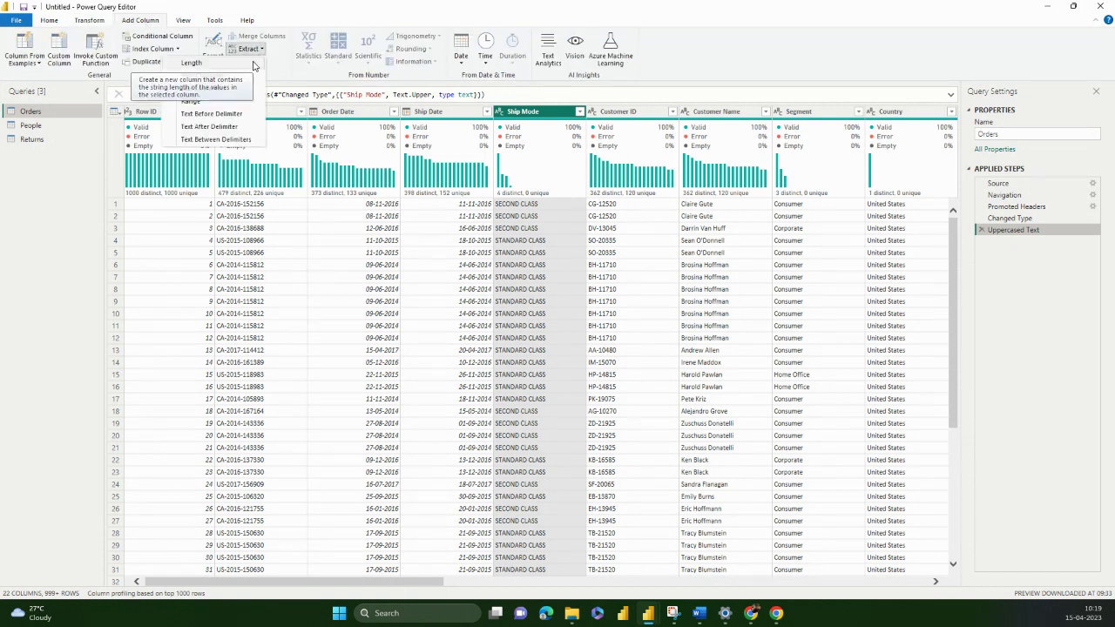
pyautogui.click(254, 63)
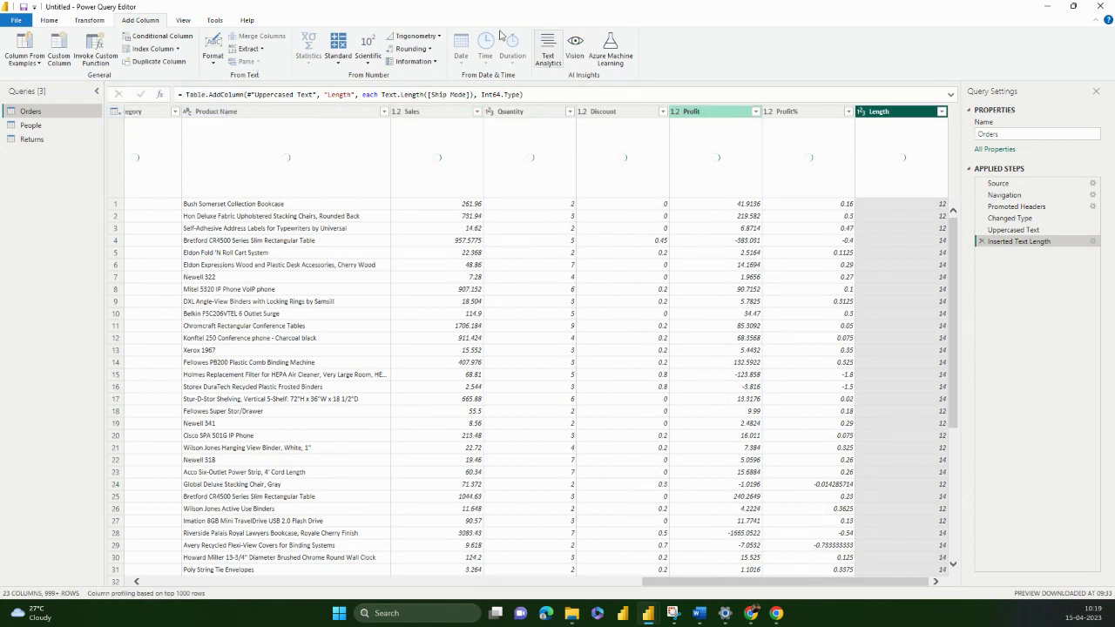
# Review the Extract and Parse transformation options for the Customer Name column of the Orders query.
pyautogui.click(90, 20)
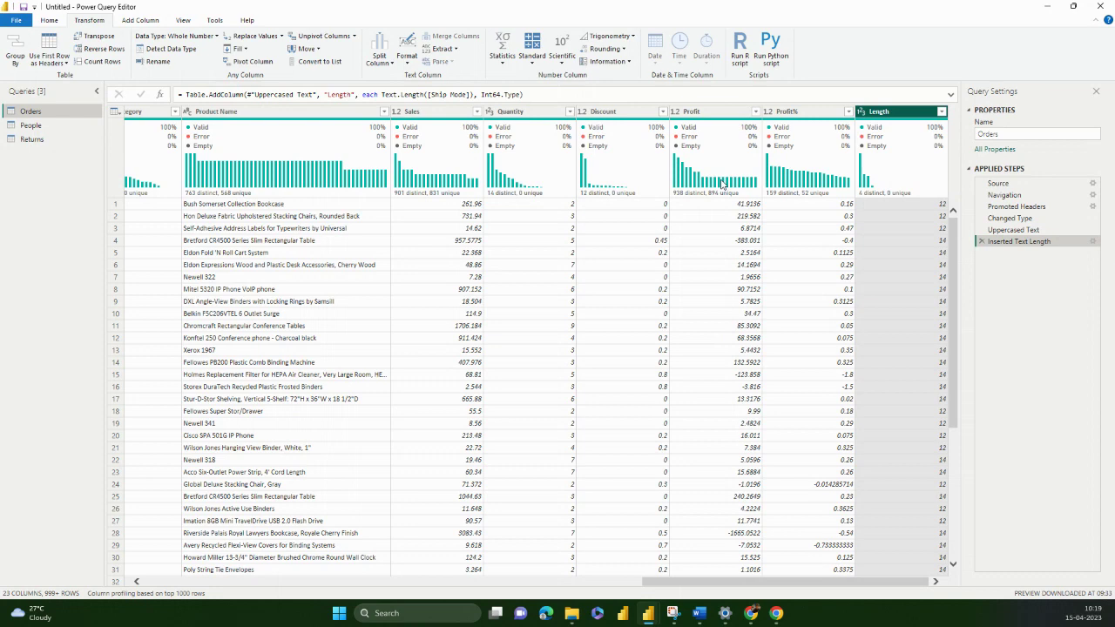
pyautogui.moveTo(818, 588); pyautogui.dragTo(330, 562)
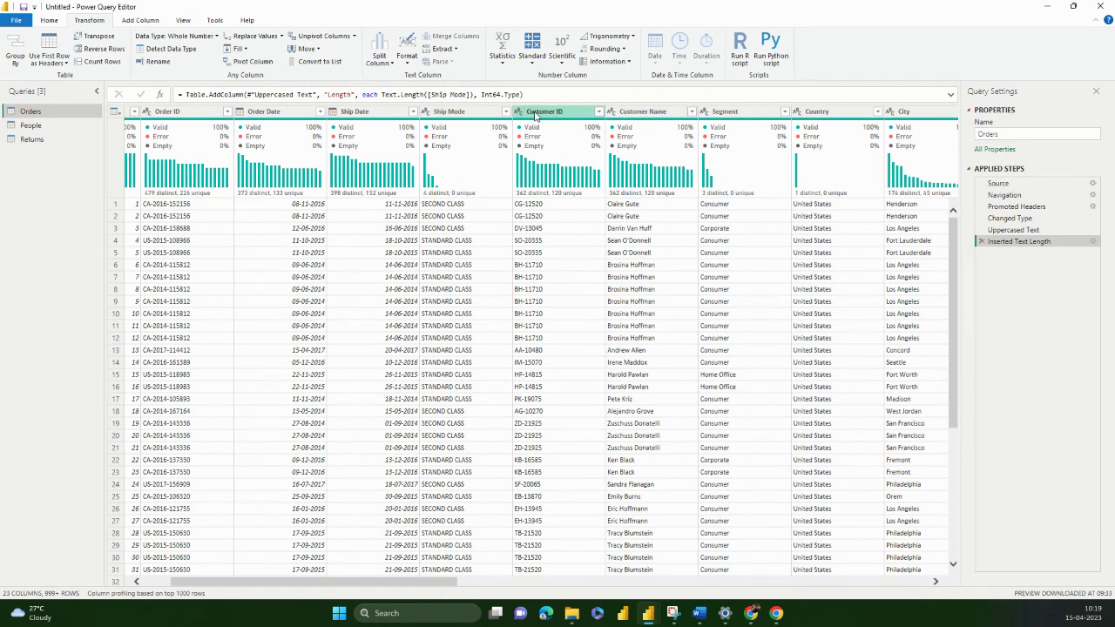
pyautogui.click(645, 112)
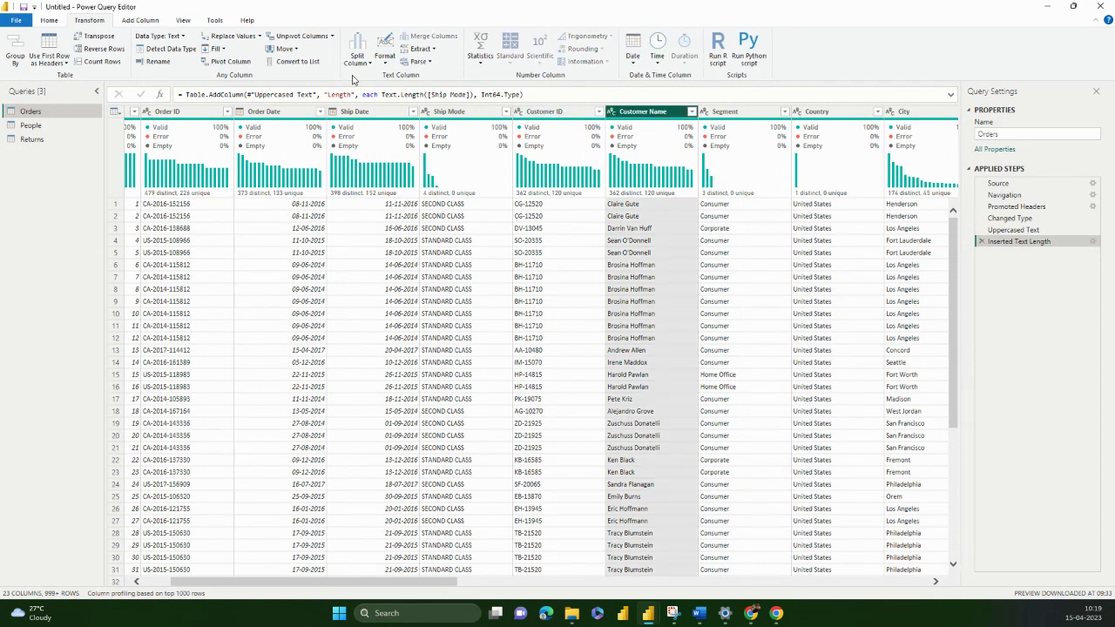
pyautogui.click(423, 48)
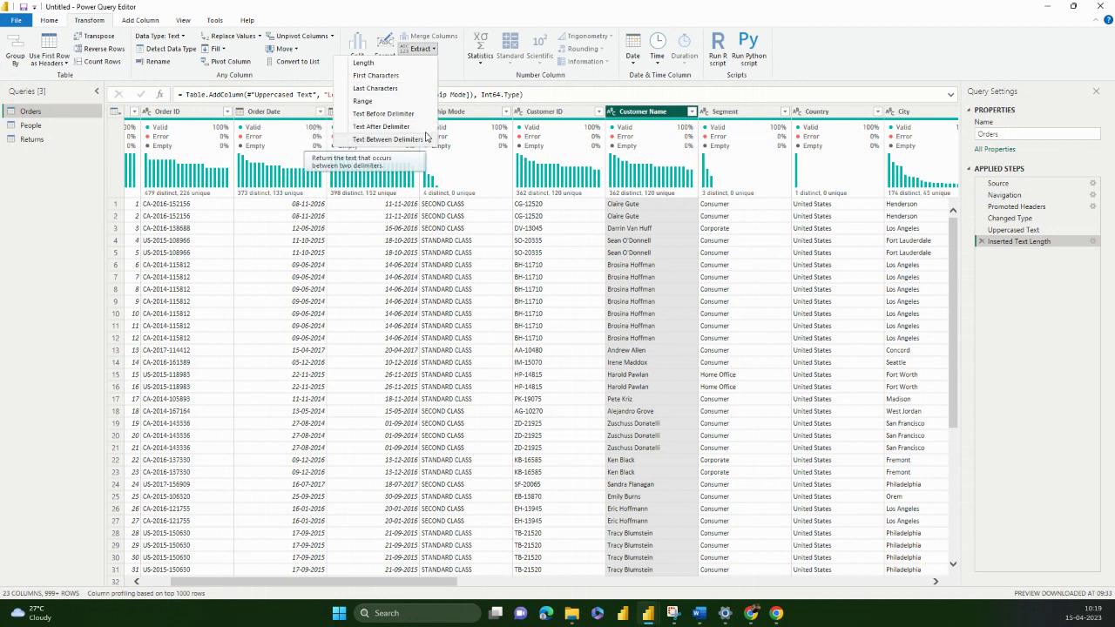
pyautogui.click(468, 81)
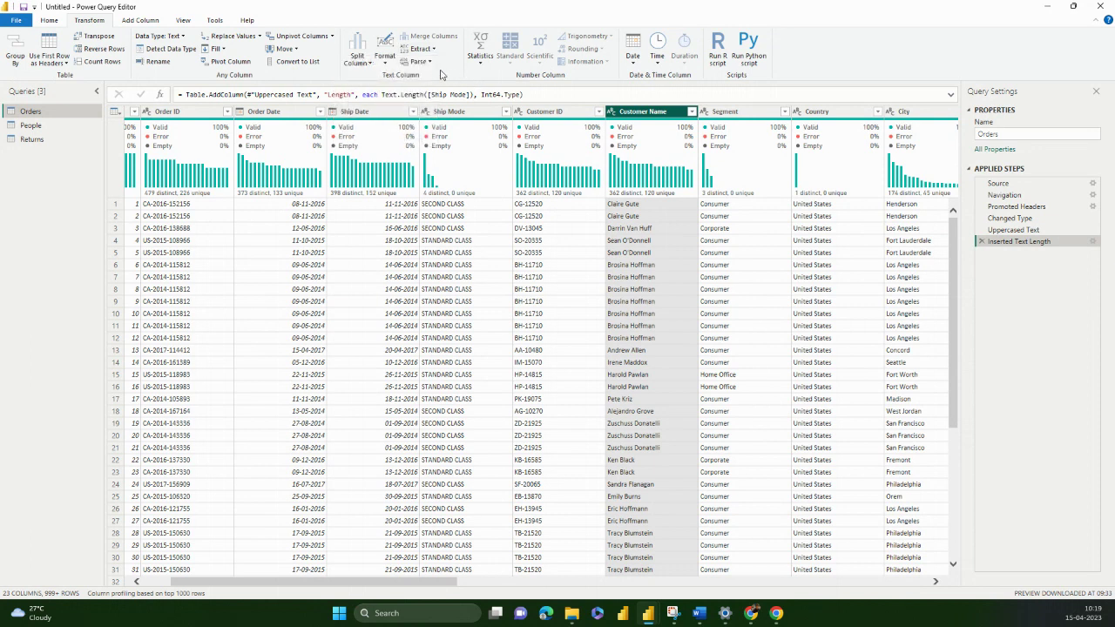
pyautogui.click(429, 63)
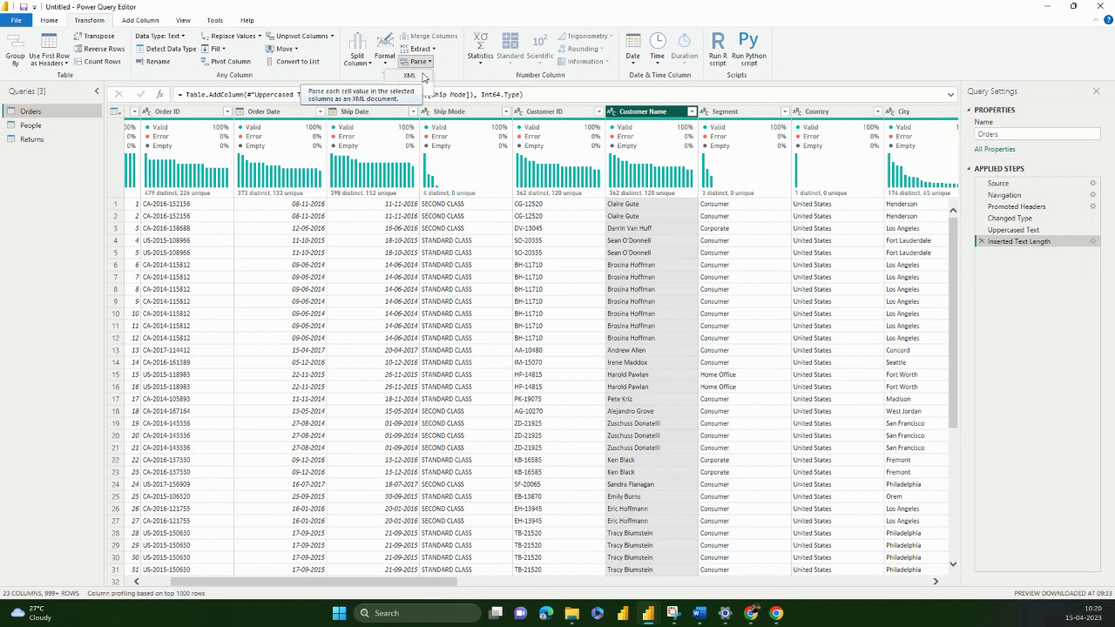
pyautogui.click(452, 71)
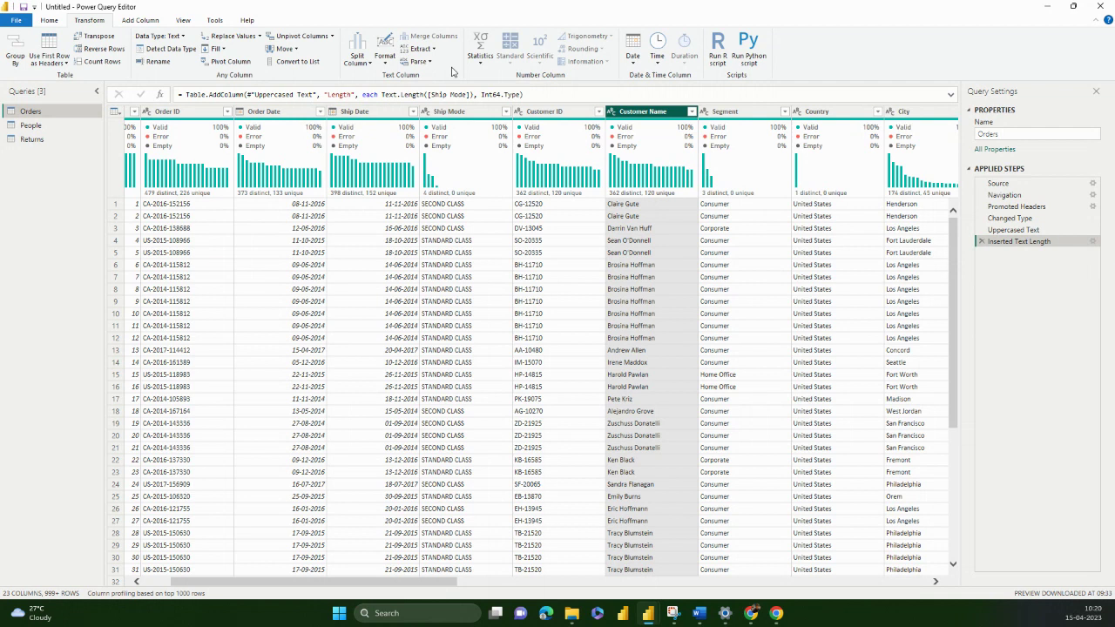
pyautogui.click(421, 62)
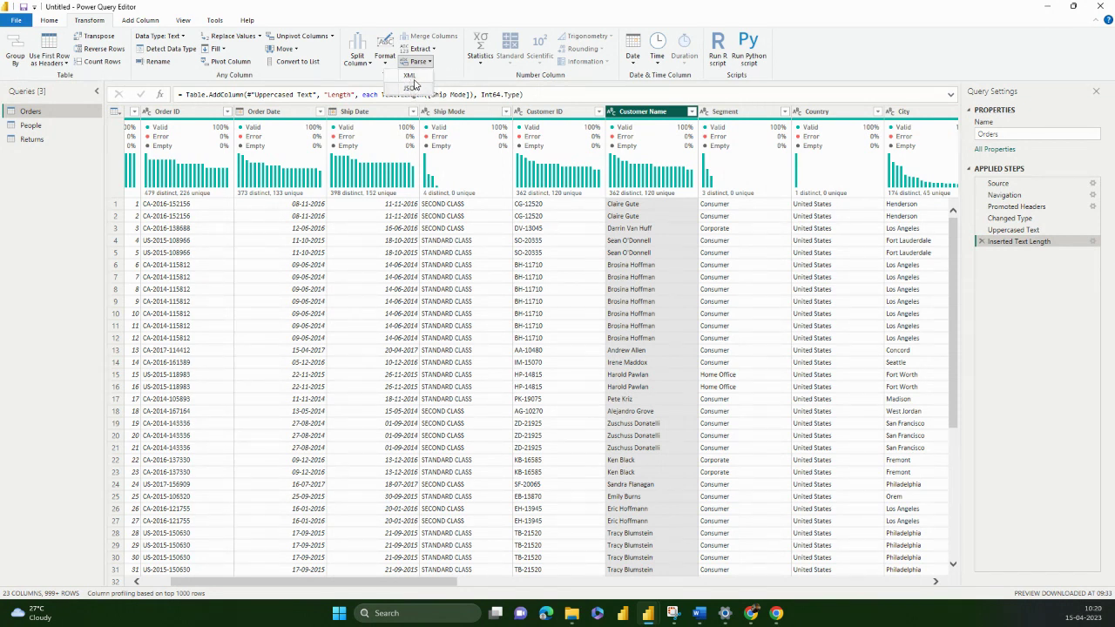
pyautogui.click(445, 80)
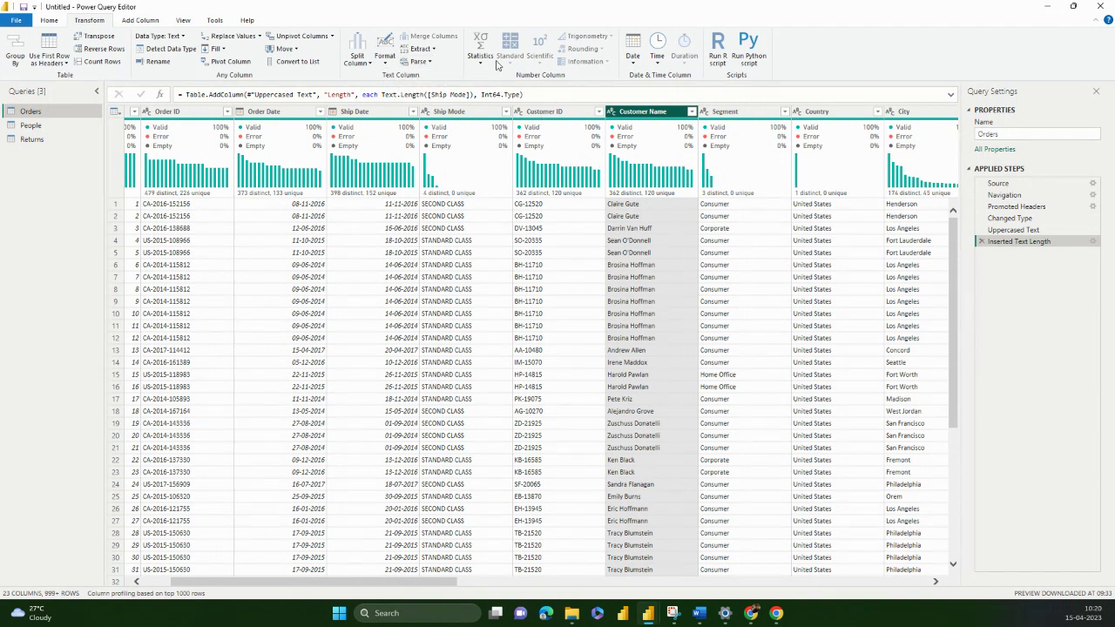
# Review the statistics operations available for the Sales column of the Orders query.
pyautogui.moveTo(435, 581); pyautogui.dragTo(891, 590)
pyautogui.click(474, 111)
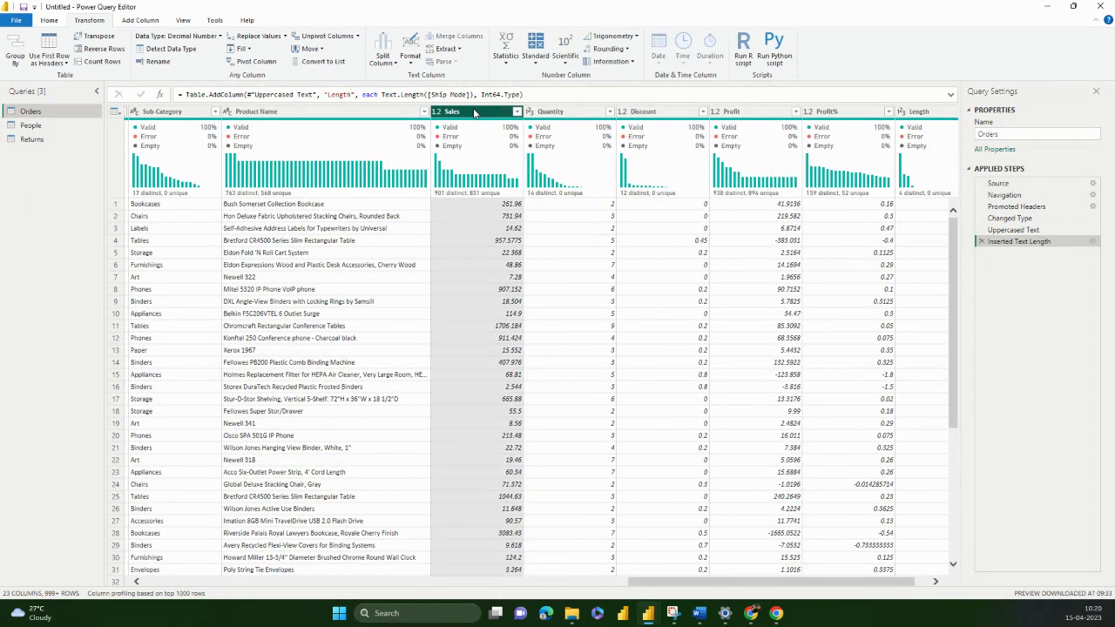
pyautogui.click(503, 59)
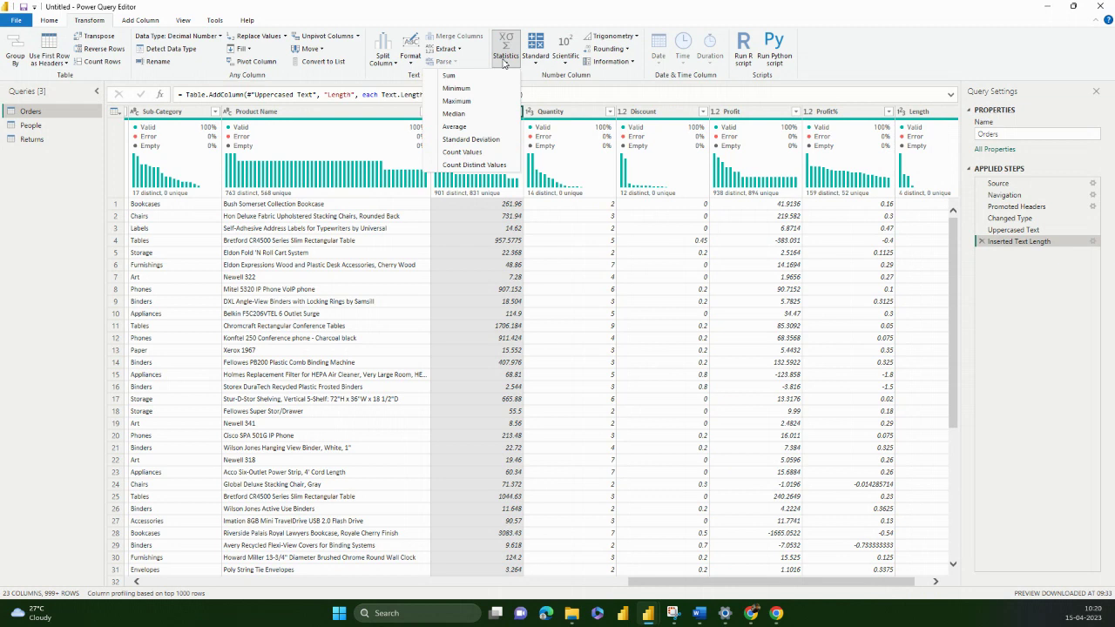
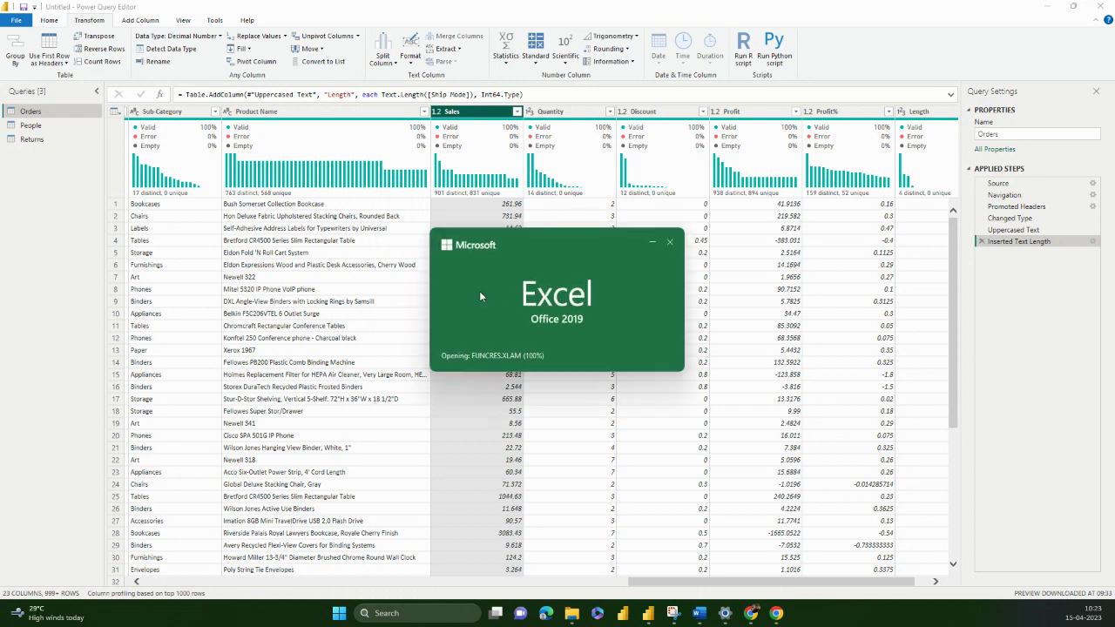
# Switch to a blank Excel workbook, maximize it and enter the numbers 1 to 6 in H3:H8.
pyautogui.click(503, 288)
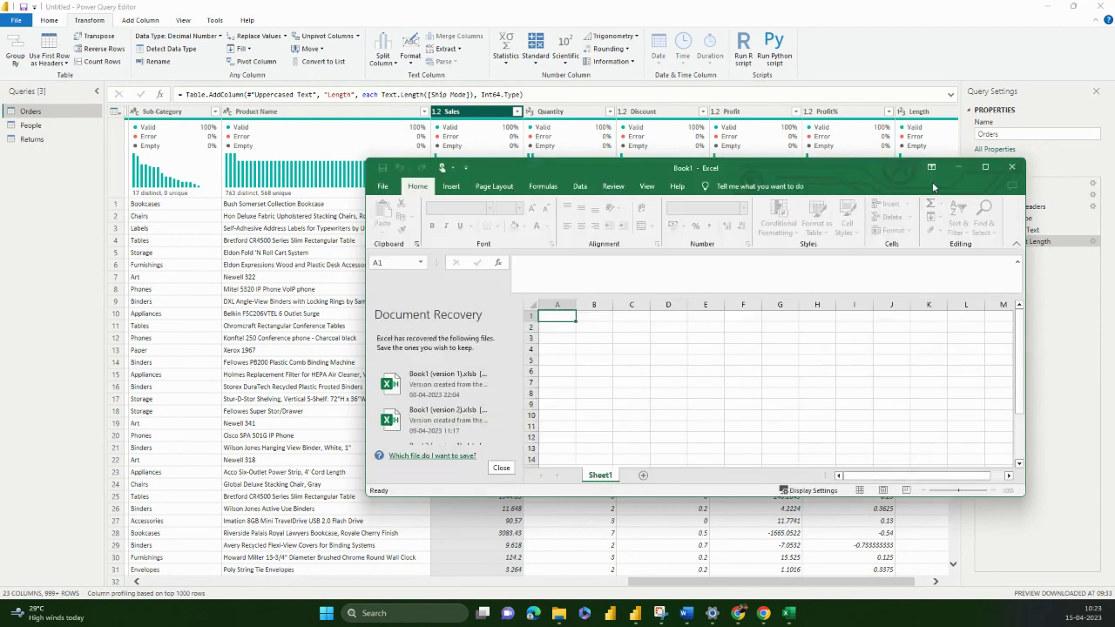
pyautogui.click(985, 166)
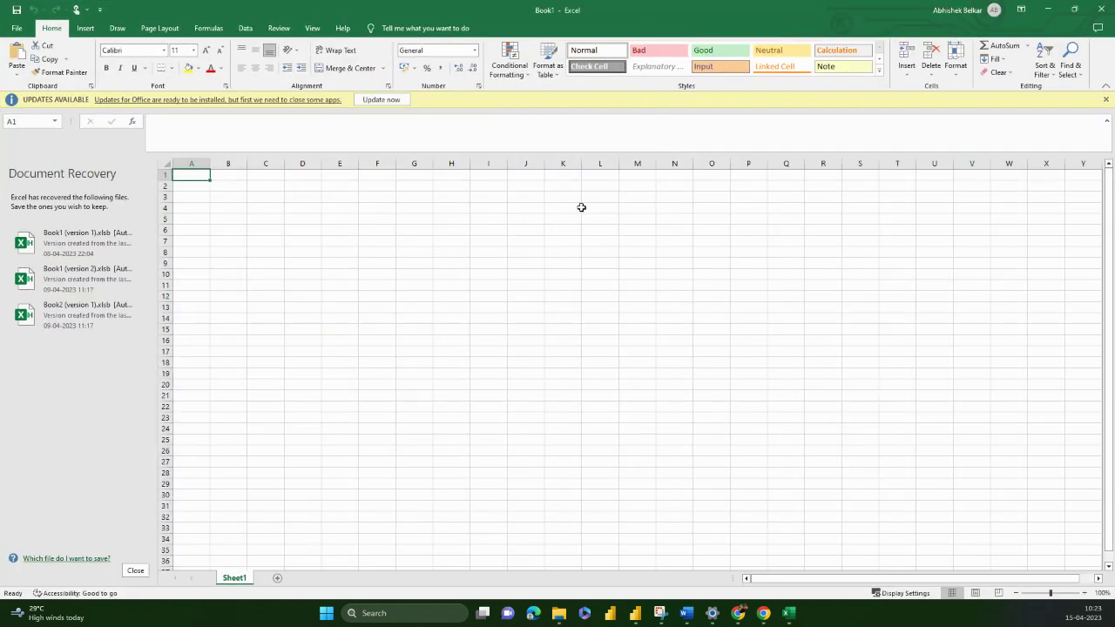
pyautogui.click(465, 196)
pyautogui.write('1')
pyautogui.press('Return')
pyautogui.write('2')
pyautogui.press('Return')
pyautogui.write('3')
pyautogui.press('Return')
pyautogui.write('4 5')
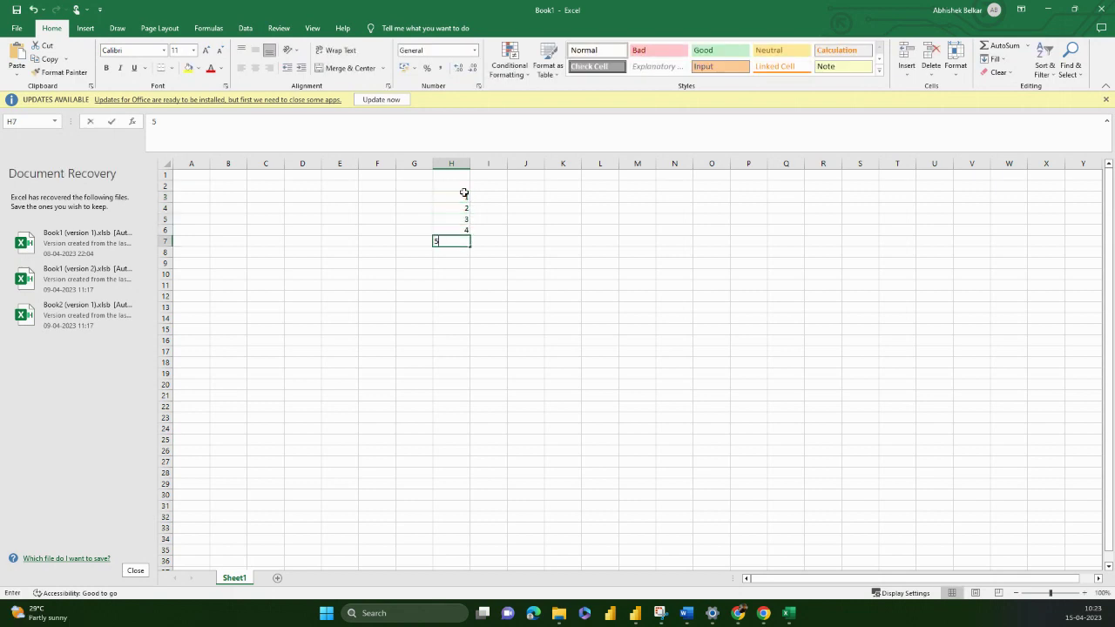
pyautogui.write('6')
pyautogui.press('BackSpace')
pyautogui.press('Return')
pyautogui.write('6')
pyautogui.press('Tab')
# Add the heading "Observations" in H2 above the column of numbers.
pyautogui.press('Up')
pyautogui.press('Up')
pyautogui.press('Up')
pyautogui.press('Up')
pyautogui.press('Up')
pyautogui.press('Up')
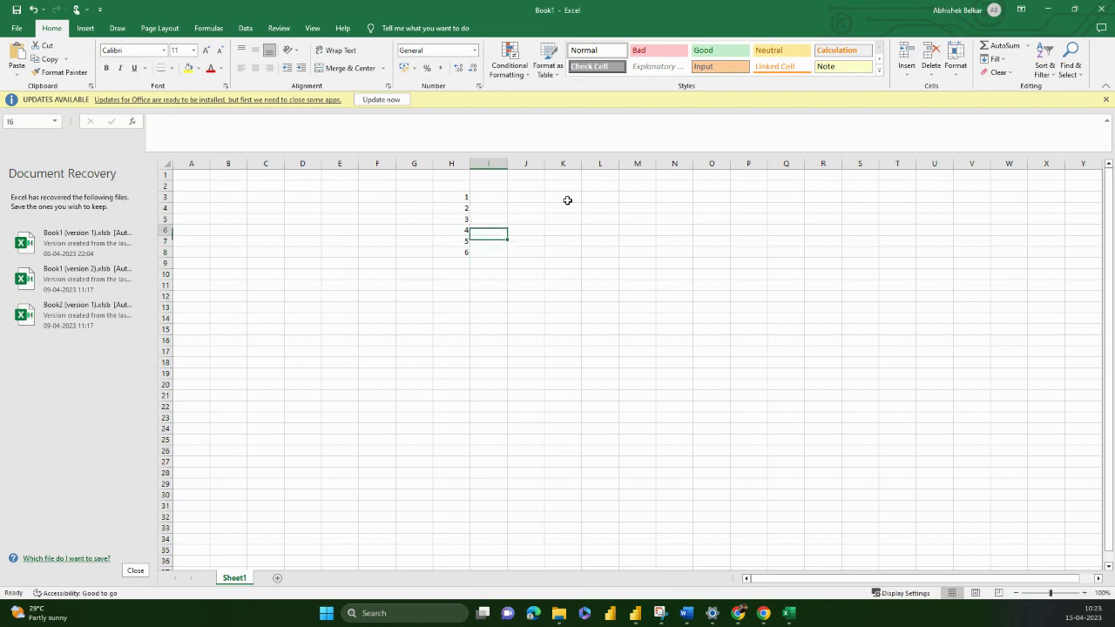
pyautogui.press('Left')
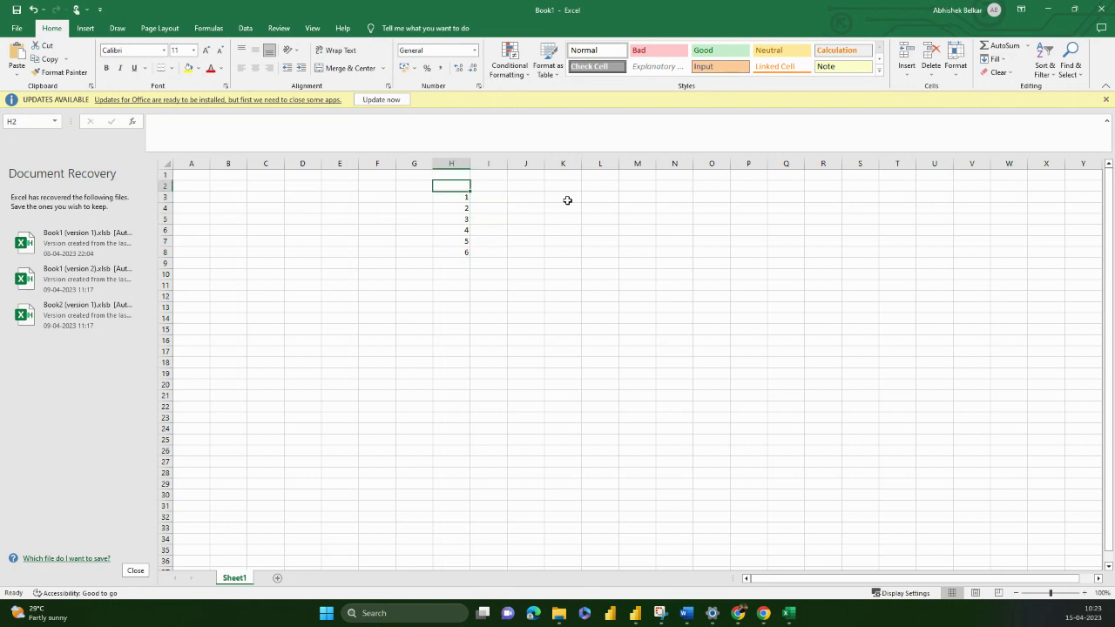
pyautogui.write('Observations')
pyautogui.press('Return')
# Calculate the population standard deviation of the observations in K5 with =STDEV.P(H3:H8).
pyautogui.press('Right')
pyautogui.press('Right')
pyautogui.press('Right')
pyautogui.press('Down')
pyautogui.press('Down')
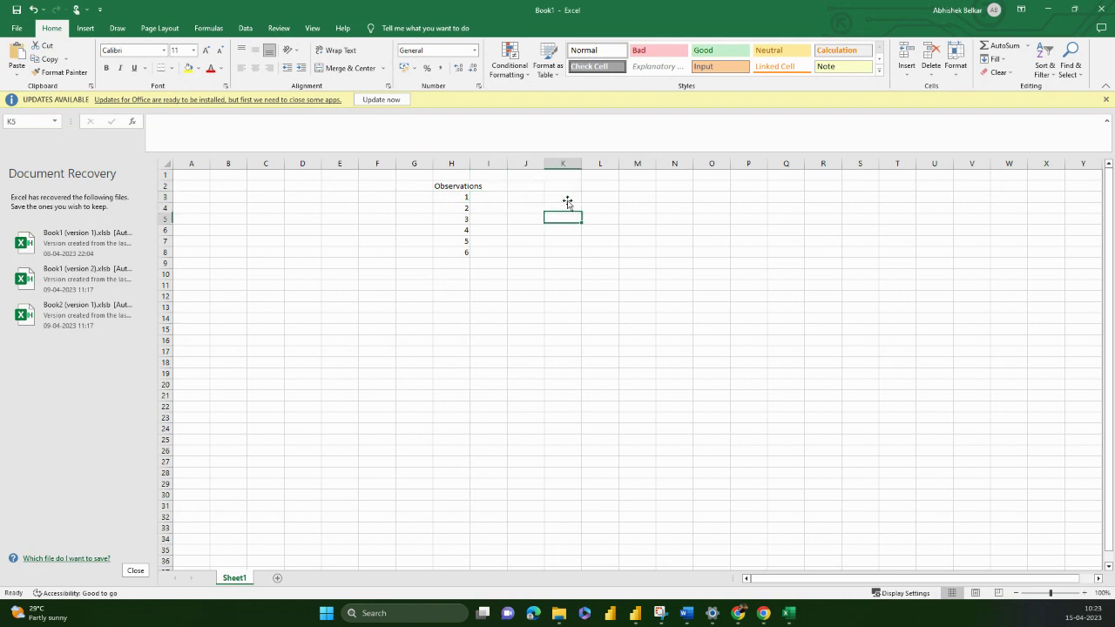
pyautogui.write('=st')
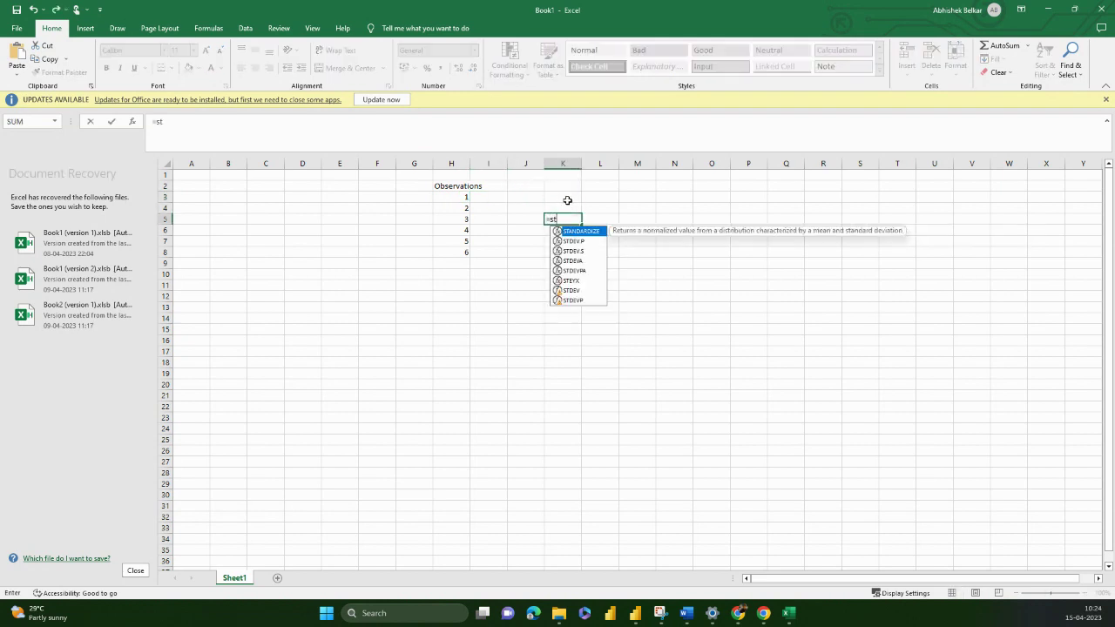
pyautogui.press('Down')
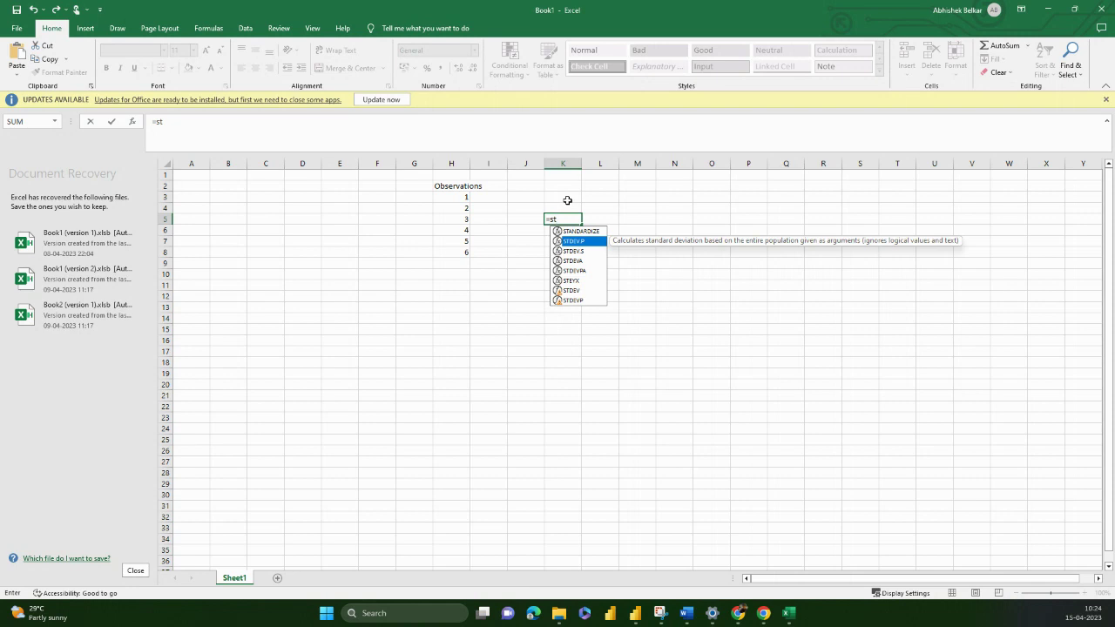
pyautogui.press('Down')
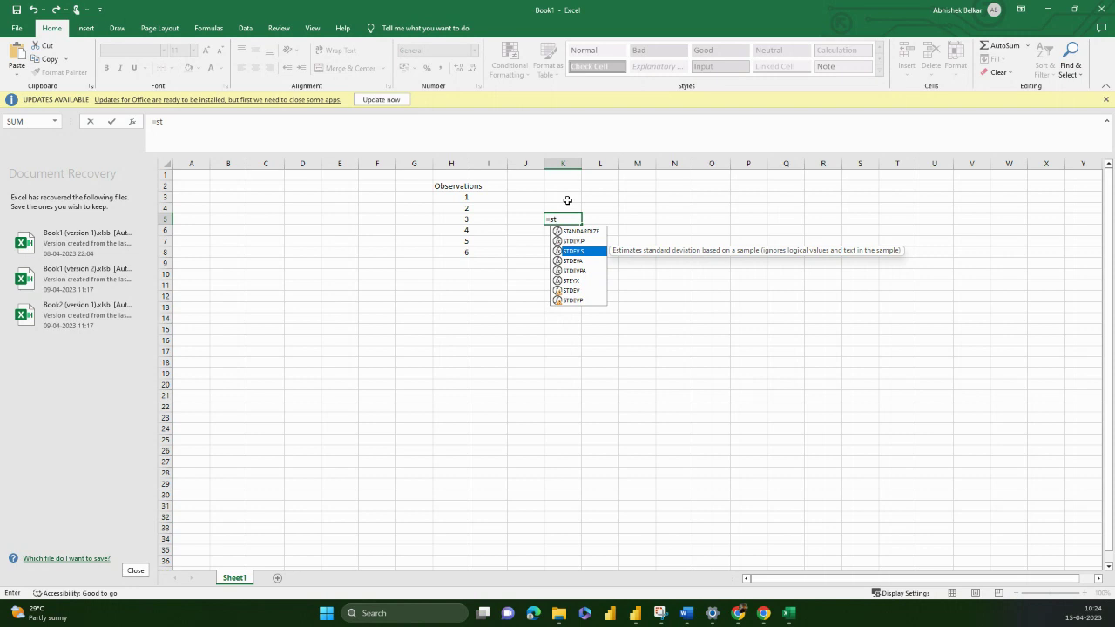
pyautogui.press('Up')
pyautogui.press('Tab')
pyautogui.press('Left')
pyautogui.press('Left')
pyautogui.press('Left')
pyautogui.press('Up')
pyautogui.press('Up')
pyautogui.hotkey('shift', 'Down')
pyautogui.hotkey('shift', 'Down')
pyautogui.hotkey('shift', 'Down')
pyautogui.hotkey('shift', 'Down')
pyautogui.hotkey('shift', 'Down')
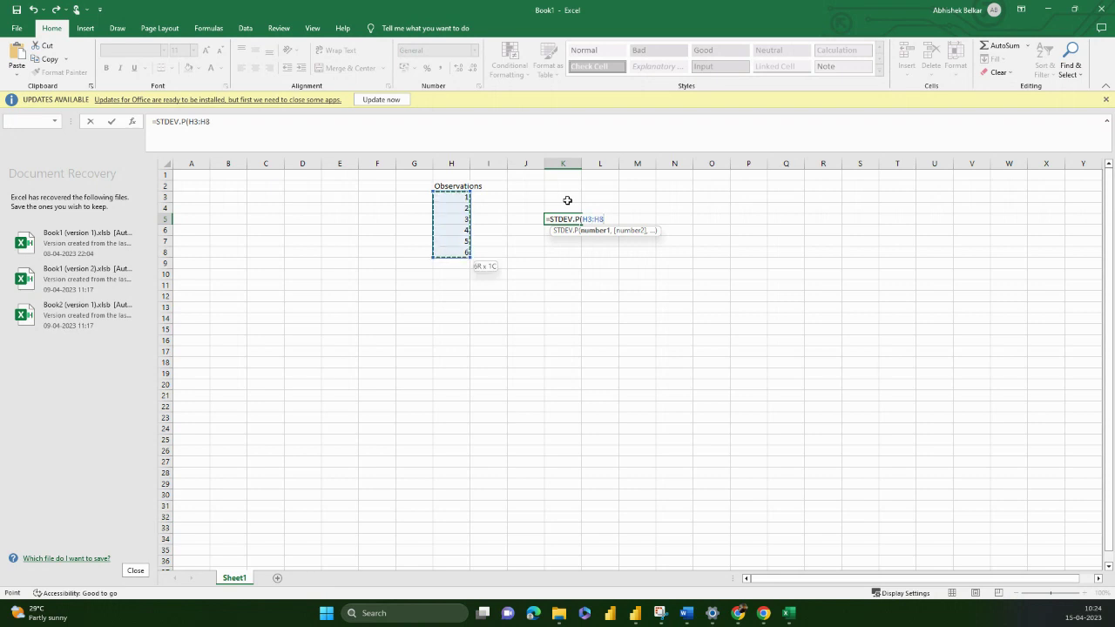
pyautogui.write(')')
pyautogui.press('Return')
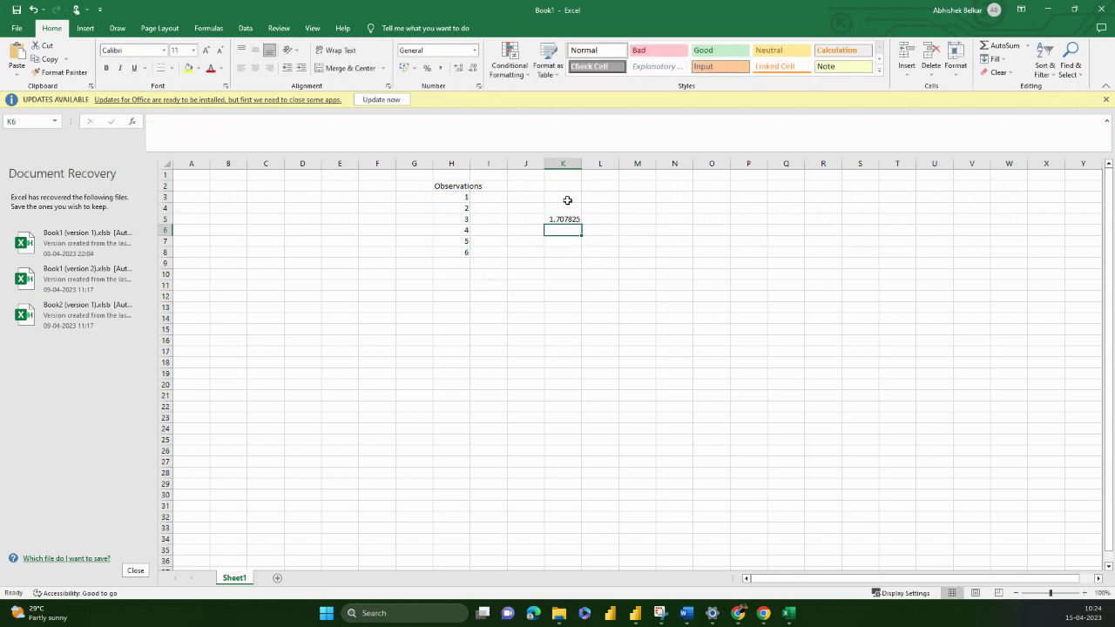
# Review the K5 formula and its source range, and replace the last observation in H8 with 1000.
pyautogui.press('Up')
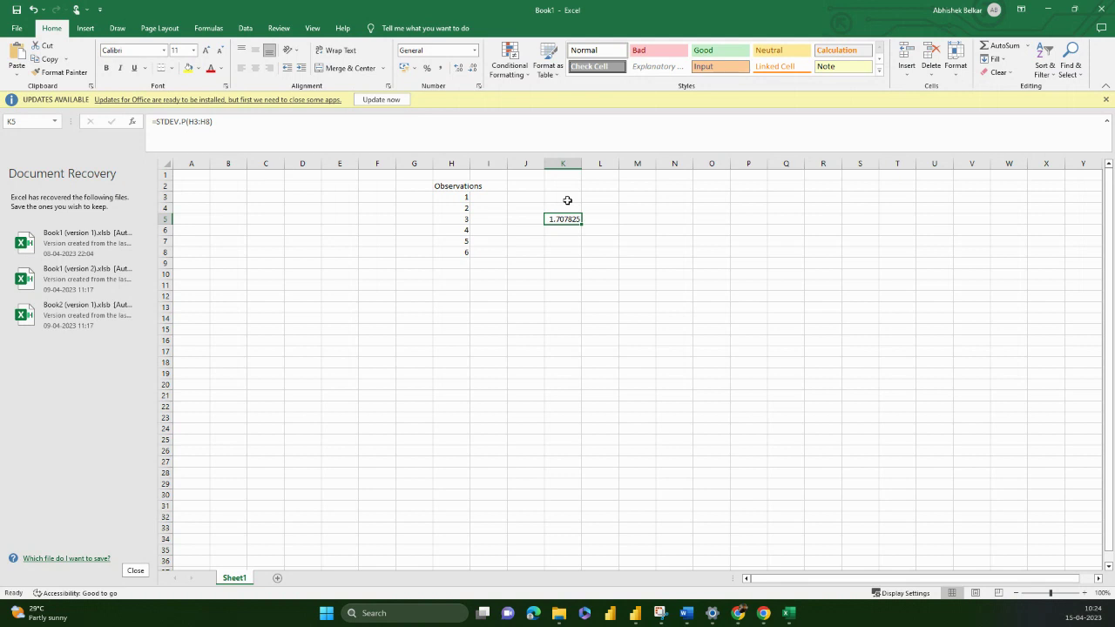
pyautogui.press('Left')
pyautogui.press('Left')
pyautogui.press('Left')
pyautogui.press('Down')
pyautogui.press('Down')
pyautogui.press('Down')
pyautogui.press('Up')
pyautogui.press('Up')
pyautogui.press('Down')
pyautogui.press('Down')
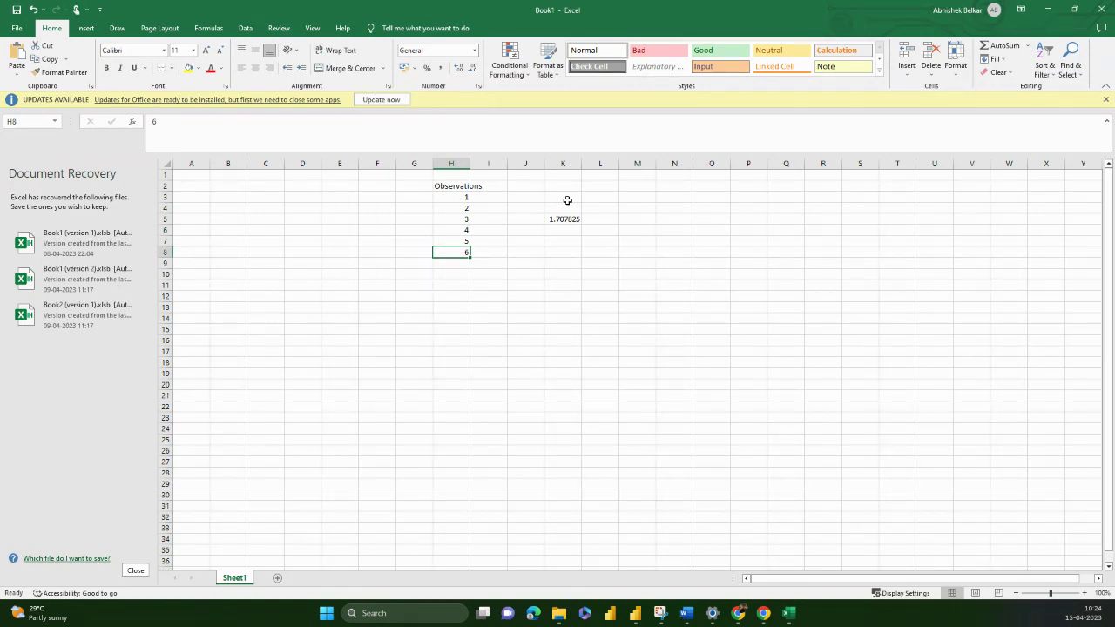
pyautogui.hotkey('ctrl', 'shift', 'Up')
pyautogui.hotkey('shift', 'Down')
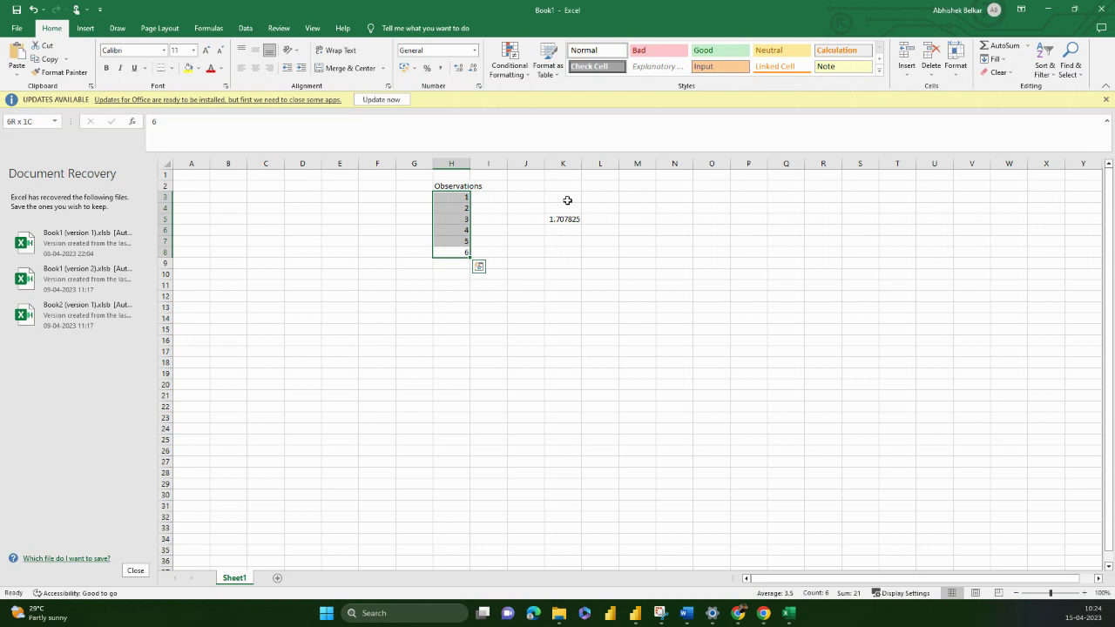
pyautogui.hotkey('ctrl', 'shift', 'Down')
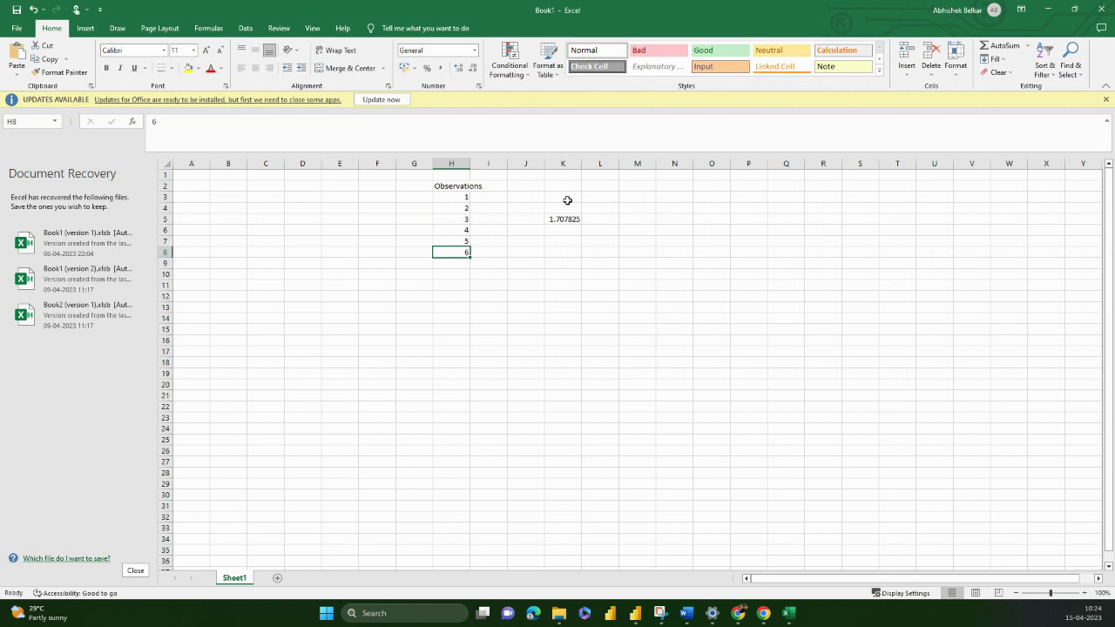
pyautogui.press('BackSpace')
pyautogui.write('1000')
pyautogui.press('Return')
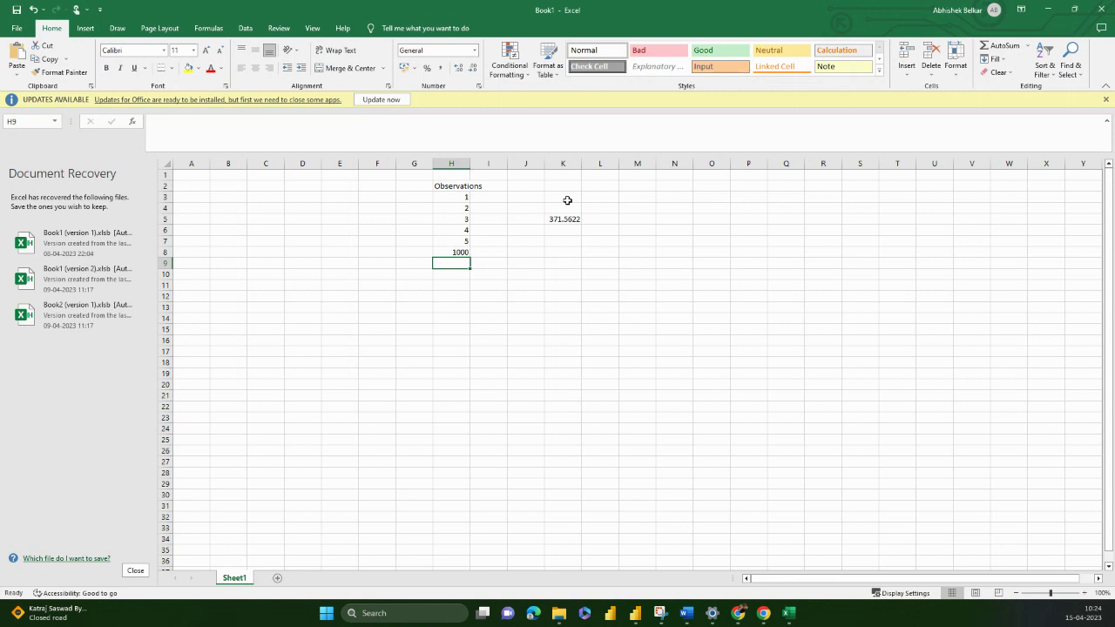
# Enter the row labels Product A, Product B and Product C in H14:H16.
pyautogui.press('Down')
pyautogui.press('Down')
pyautogui.press('Down')
pyautogui.press('Down')
pyautogui.press('Down')
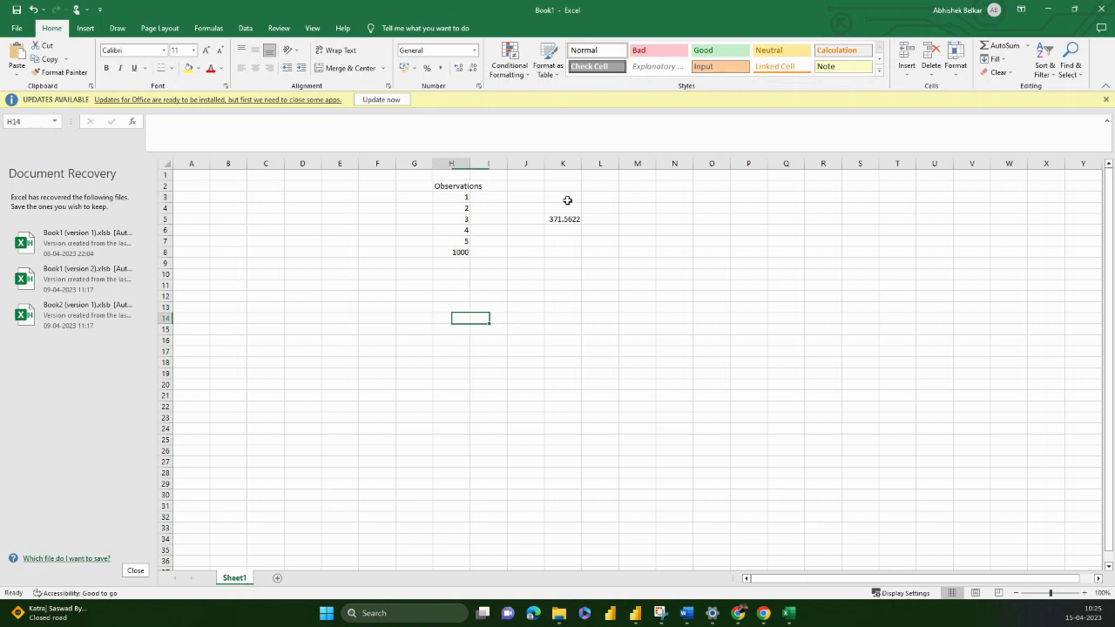
pyautogui.write('Product')
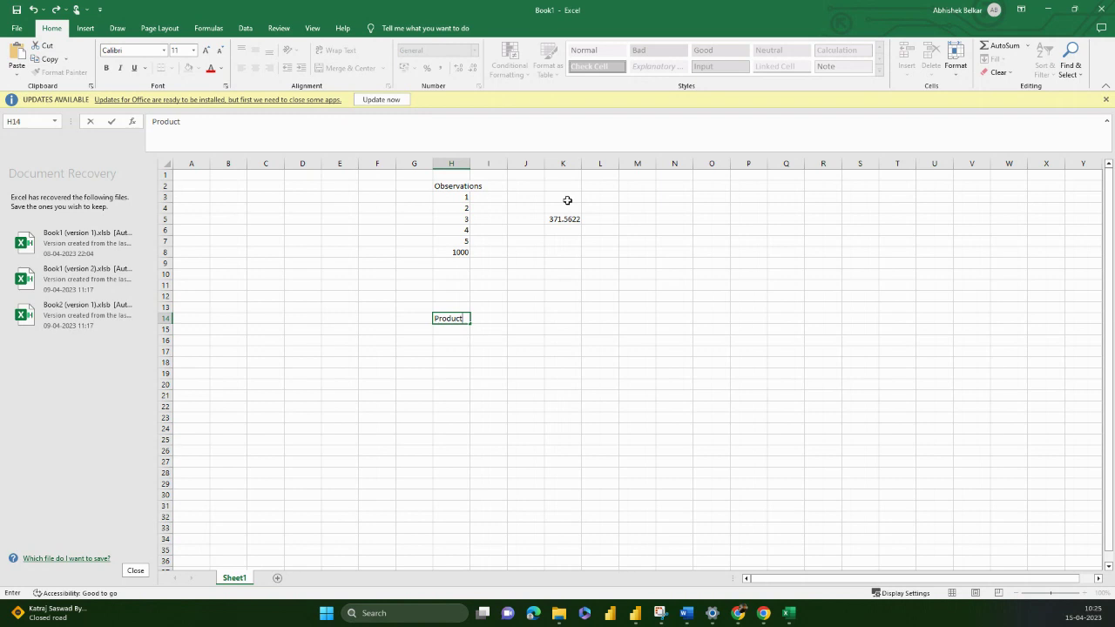
pyautogui.write(' A')
pyautogui.press('Return')
pyautogui.write('Product B')
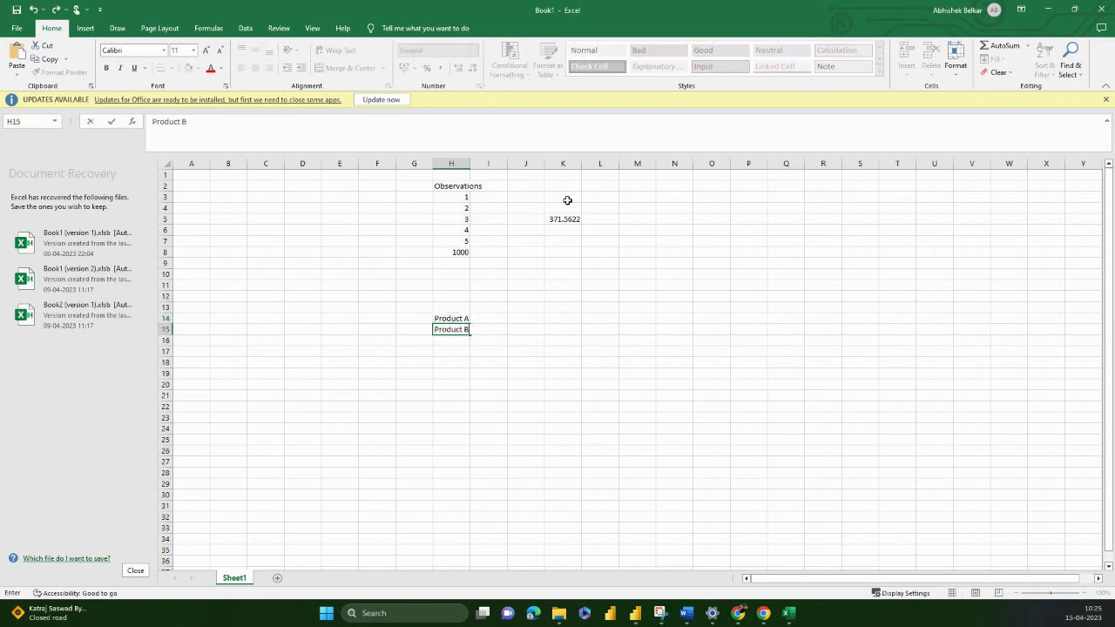
pyautogui.press('Return')
pyautogui.write('Product C')
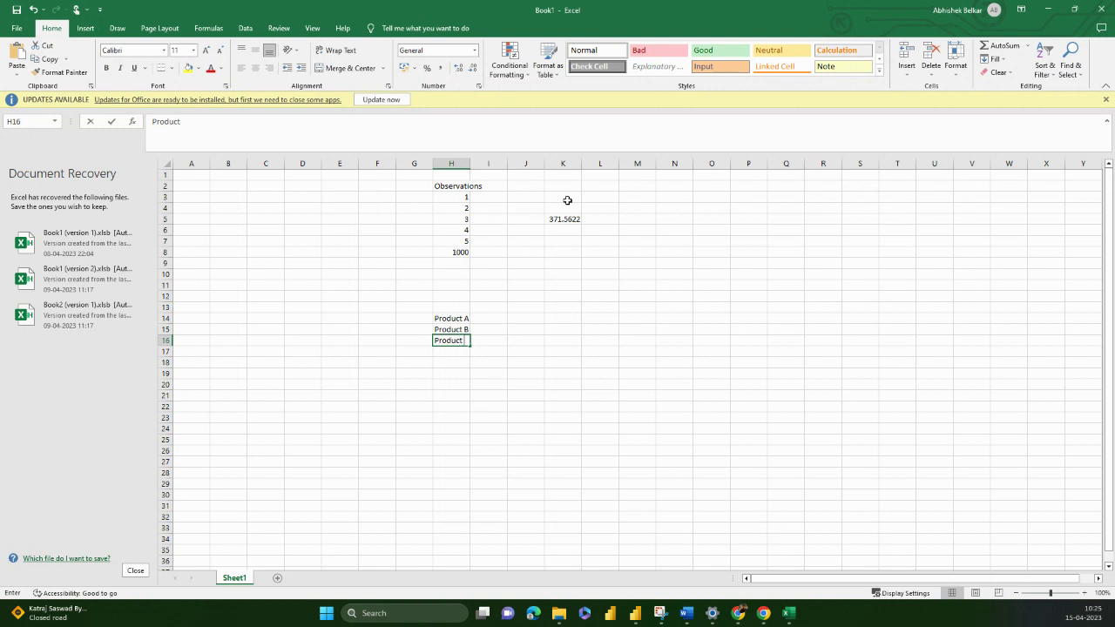
pyautogui.press('Return')
# Enter "Jan" in I13 as the first month heading of the product table.
pyautogui.press('Right')
pyautogui.press('Right')
pyautogui.press('Up')
pyautogui.press('Up')
pyautogui.press('Up')
pyautogui.press('Up')
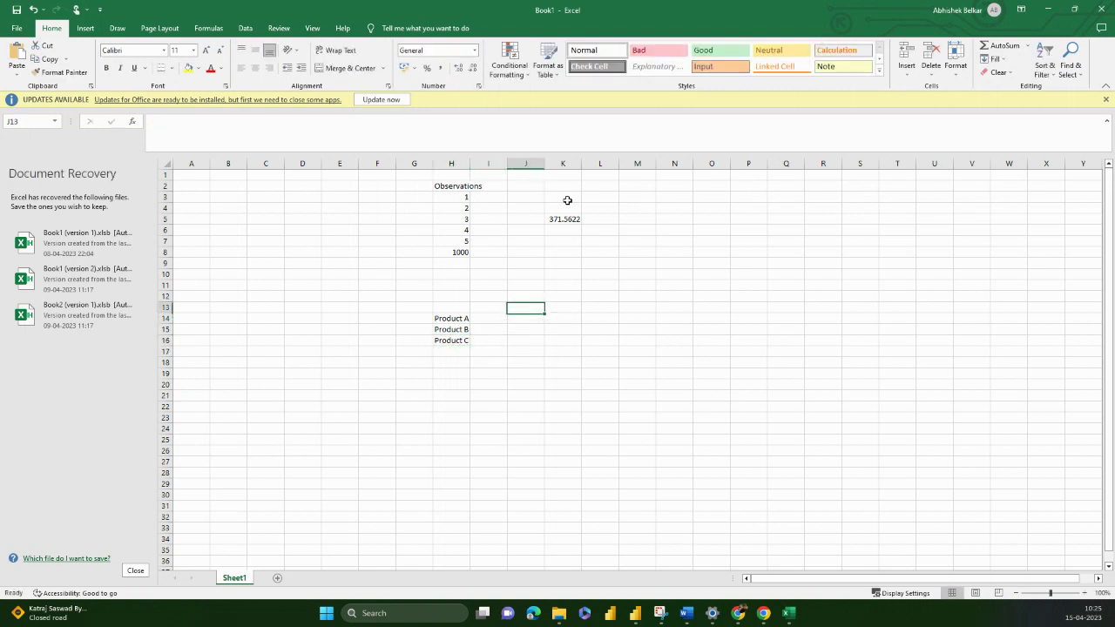
pyautogui.press('Left')
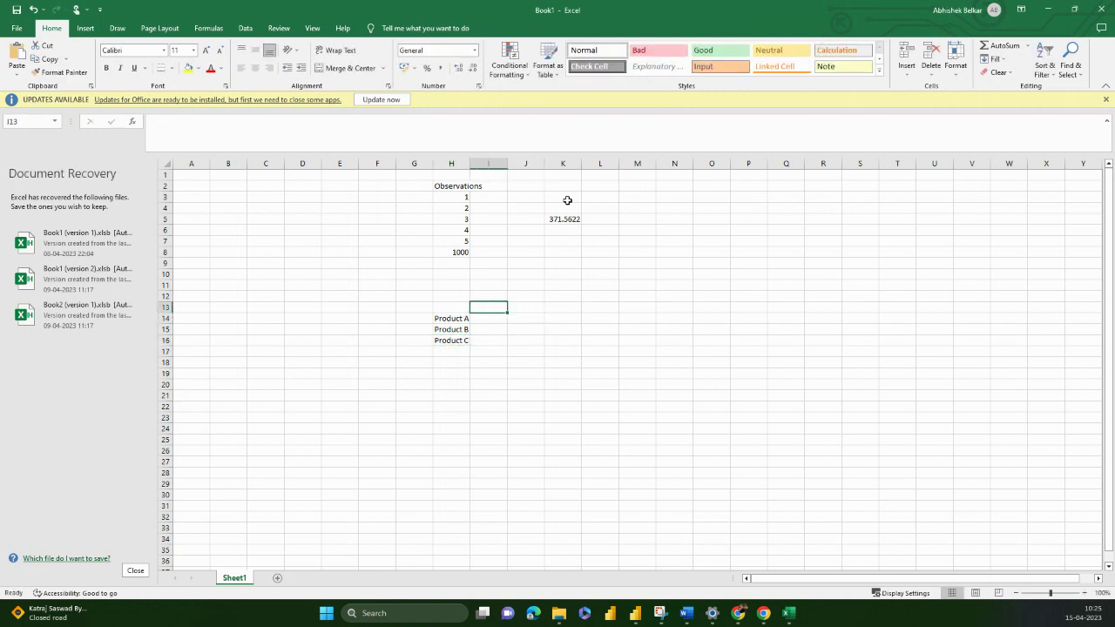
pyautogui.write('Jan')
pyautogui.press('Return')
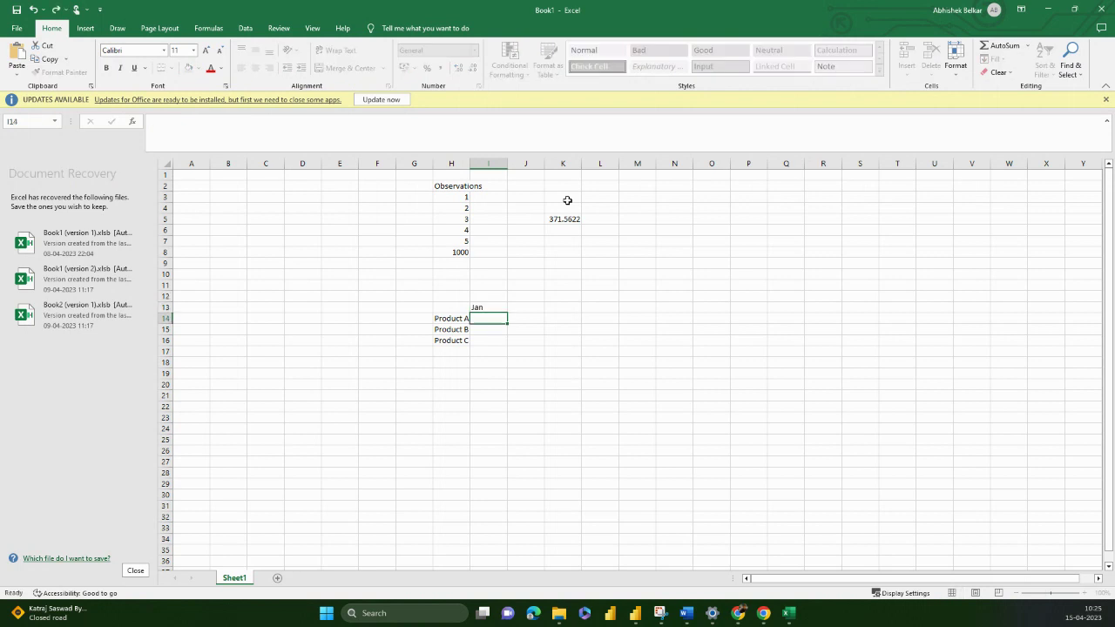
# Enter the month headings Feb, March, April, May and June in J13:N13 of the product table.
pyautogui.press('Right')
pyautogui.press('Up')
pyautogui.write('Feb')
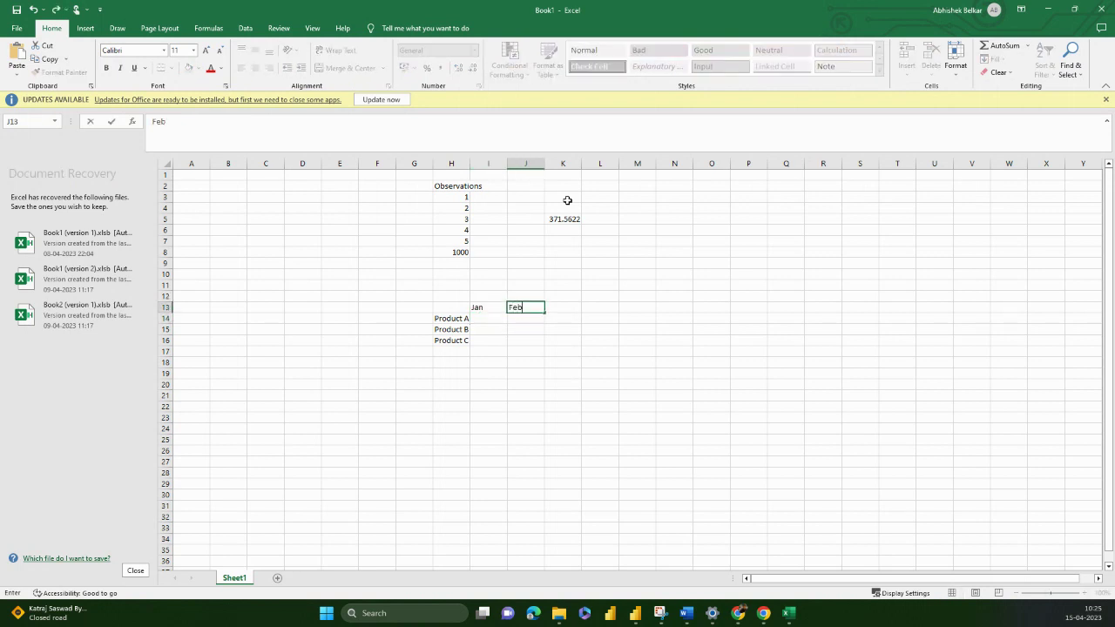
pyautogui.press('Right')
pyautogui.write('March')
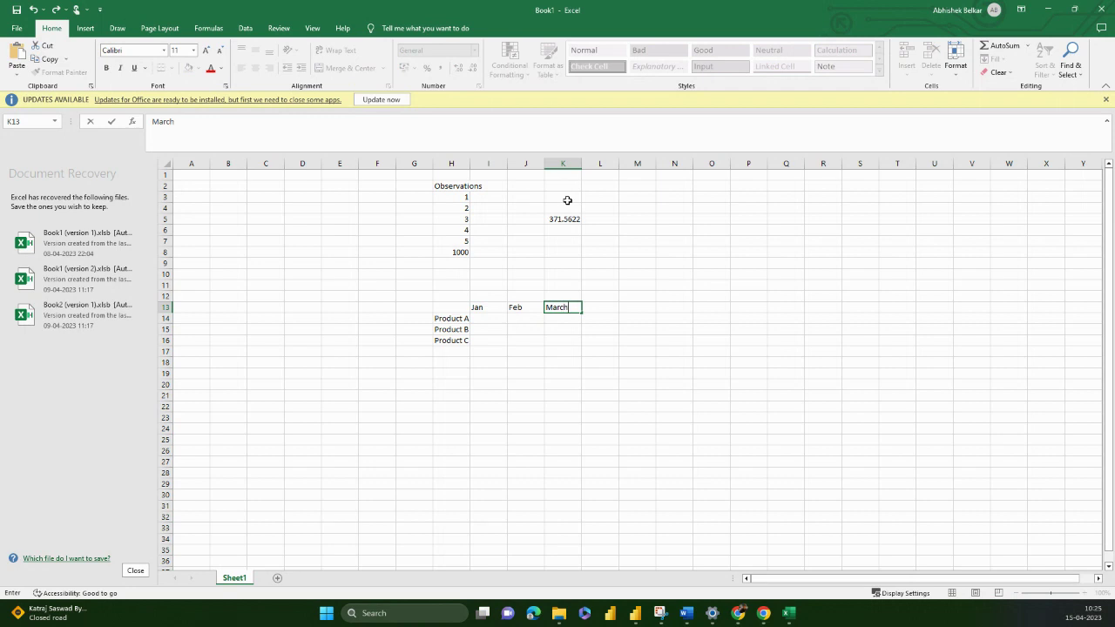
pyautogui.press('Right')
pyautogui.write('April')
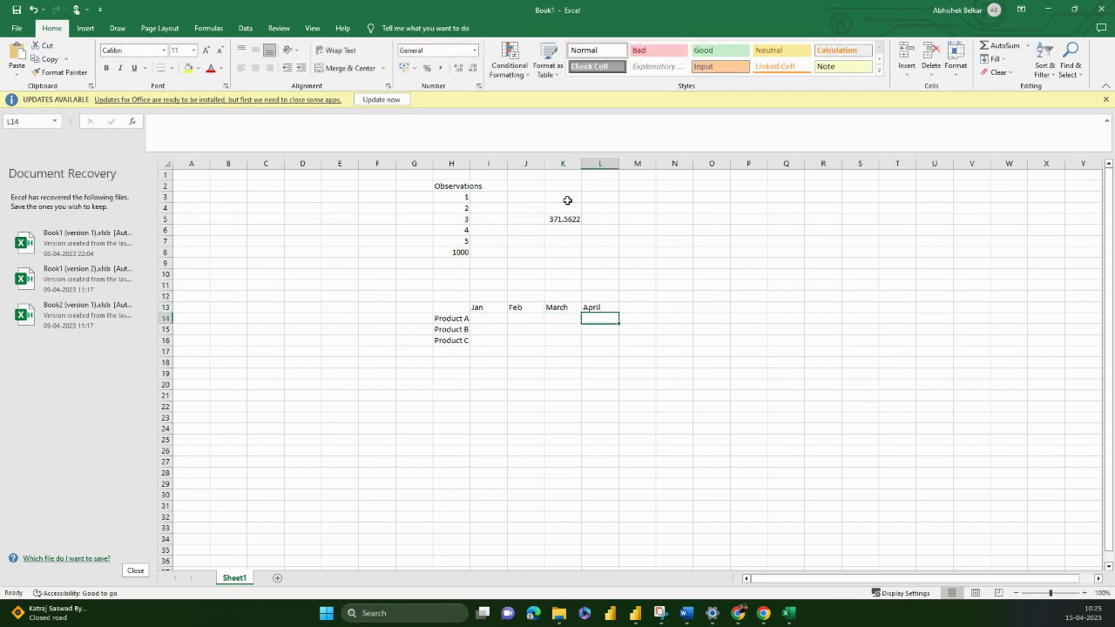
pyautogui.press('Right')
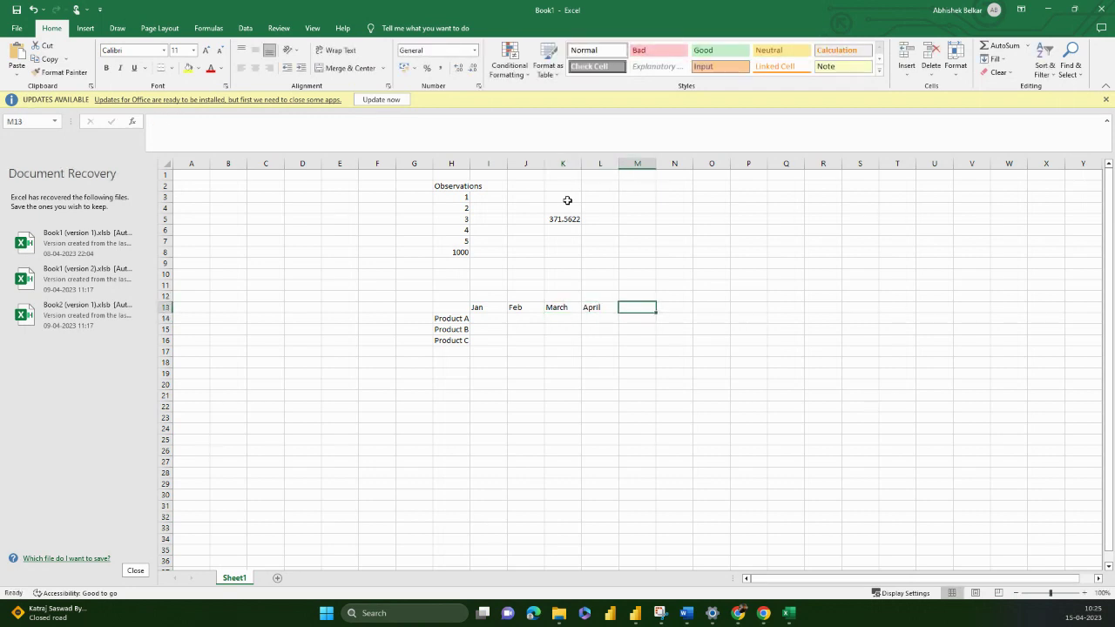
pyautogui.write('May')
pyautogui.press('Right')
pyautogui.write('June')
pyautogui.press('Return')
# Fill Product A's monthly values in I14:N14 with 10, 10, 15, 45, 15 and 20.
pyautogui.press('Left')
pyautogui.press('Left')
pyautogui.press('Left')
pyautogui.press('Left')
pyautogui.press('Left')
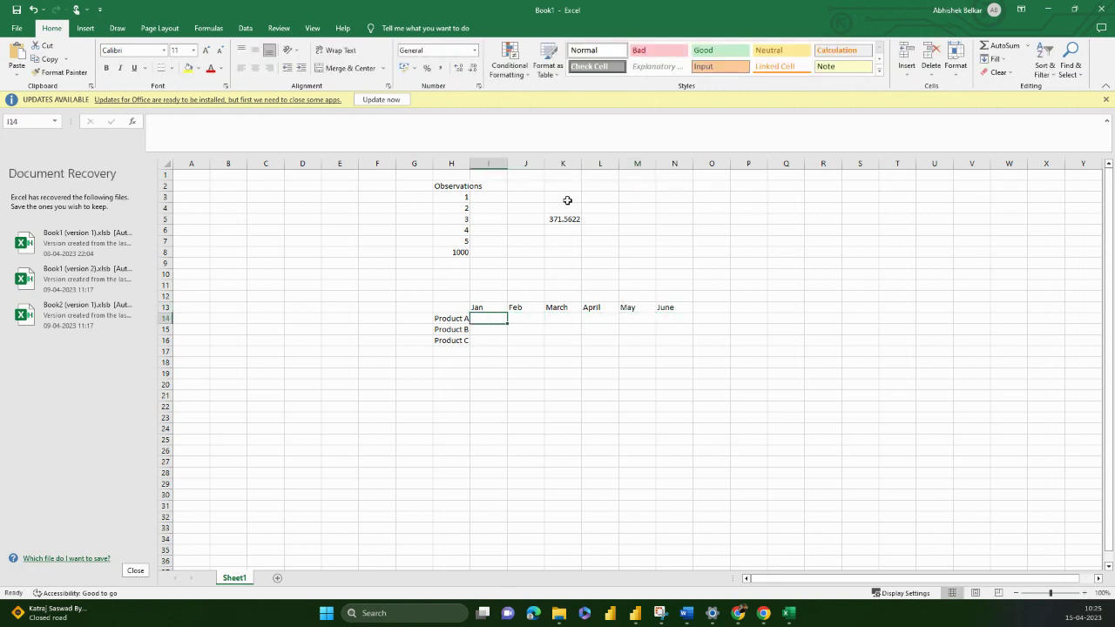
pyautogui.write('10')
pyautogui.press('Return')
pyautogui.press('Right')
pyautogui.press('Up')
pyautogui.write('10')
pyautogui.press('Right')
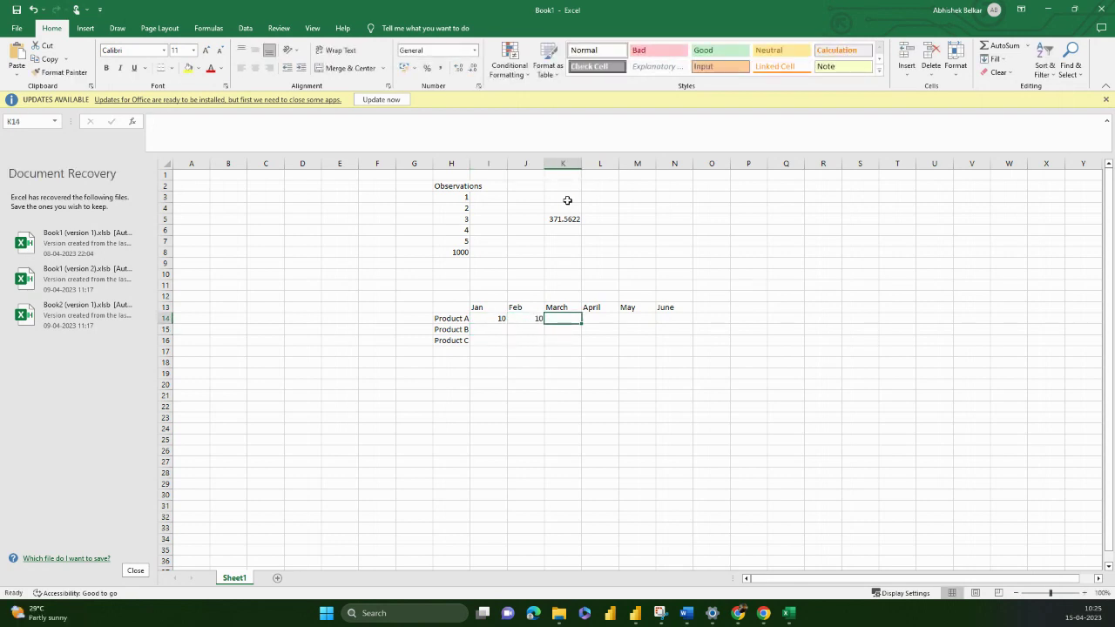
pyautogui.write('15')
pyautogui.press('Right')
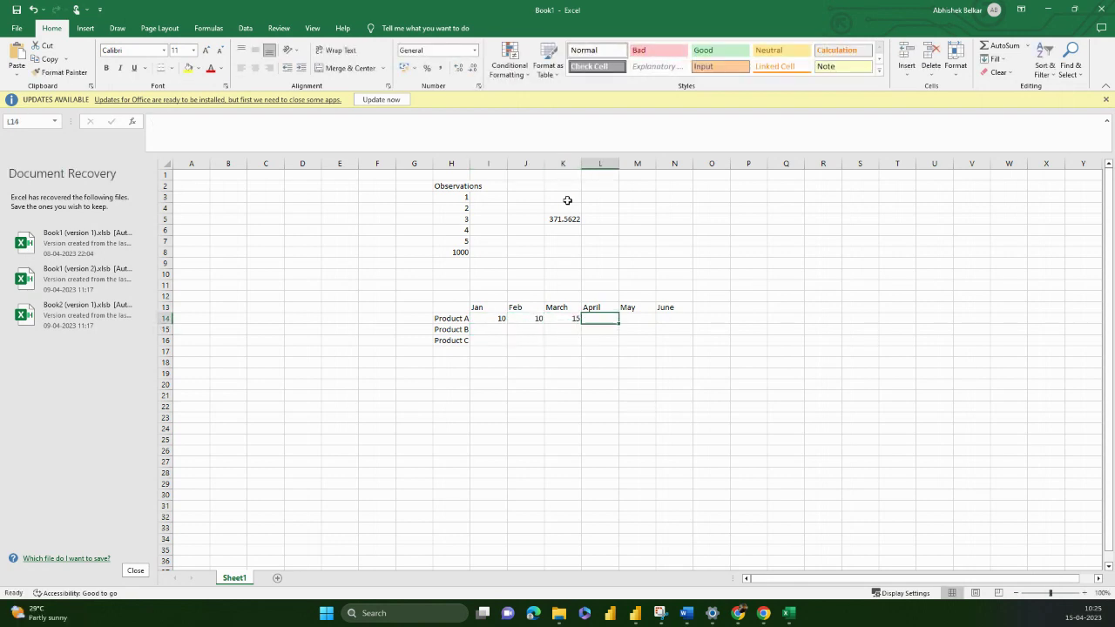
pyautogui.write('45')
pyautogui.press('Right')
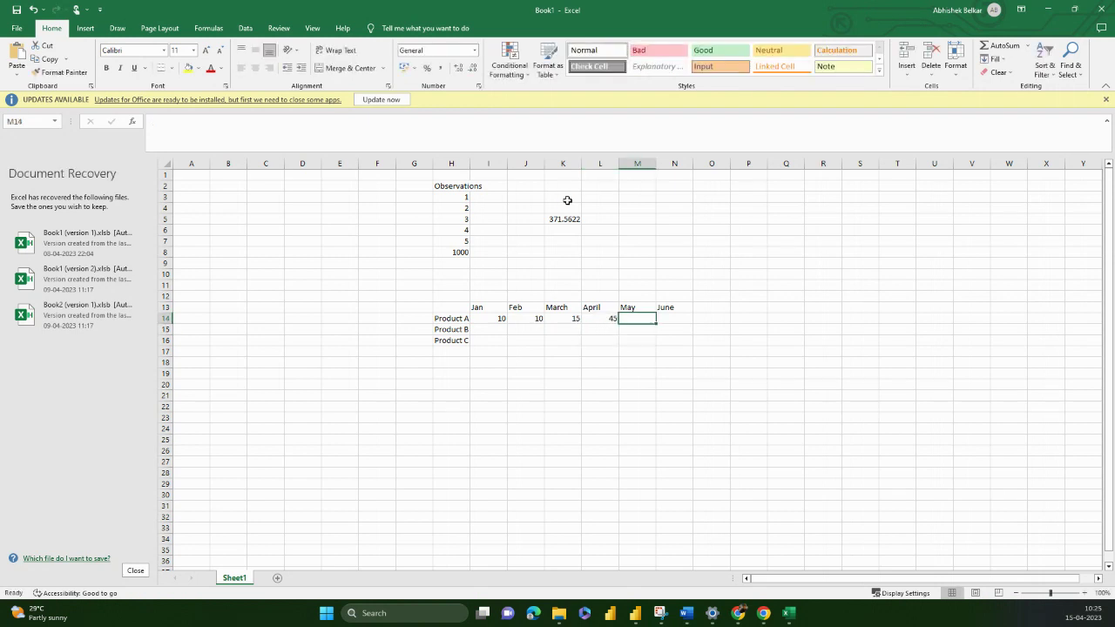
pyautogui.write('15')
pyautogui.press('Right')
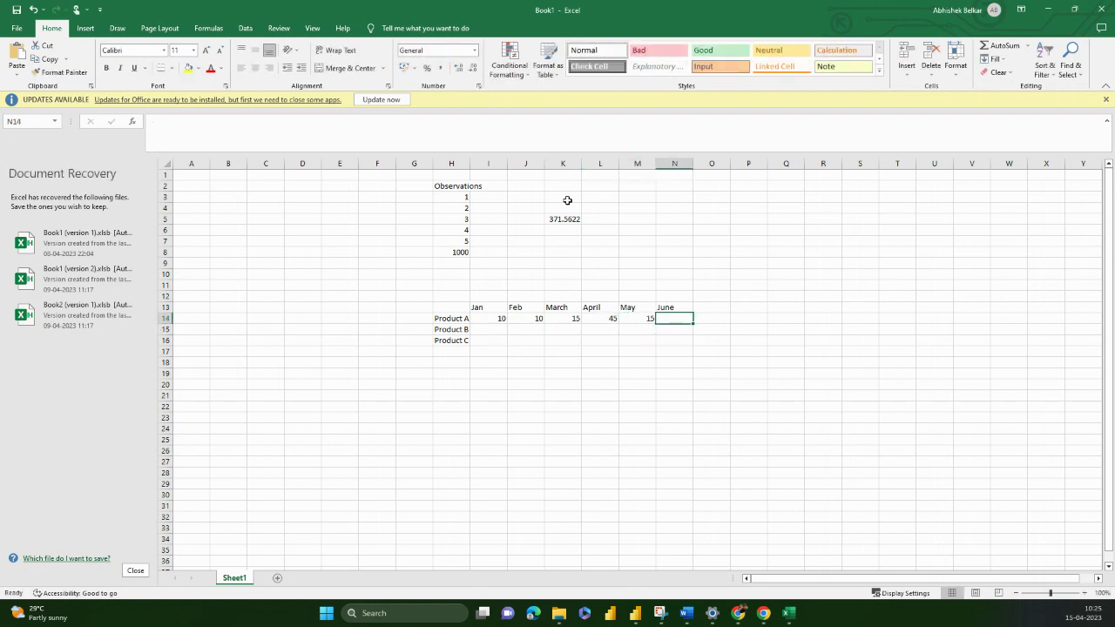
pyautogui.write('20')
pyautogui.press('Return')
# Generate Product B's January value in I15 with the formula =RANDBETWEEN(10,25).
pyautogui.press('Left')
pyautogui.press('Left')
pyautogui.press('Left')
pyautogui.press('Left')
pyautogui.press('Left')
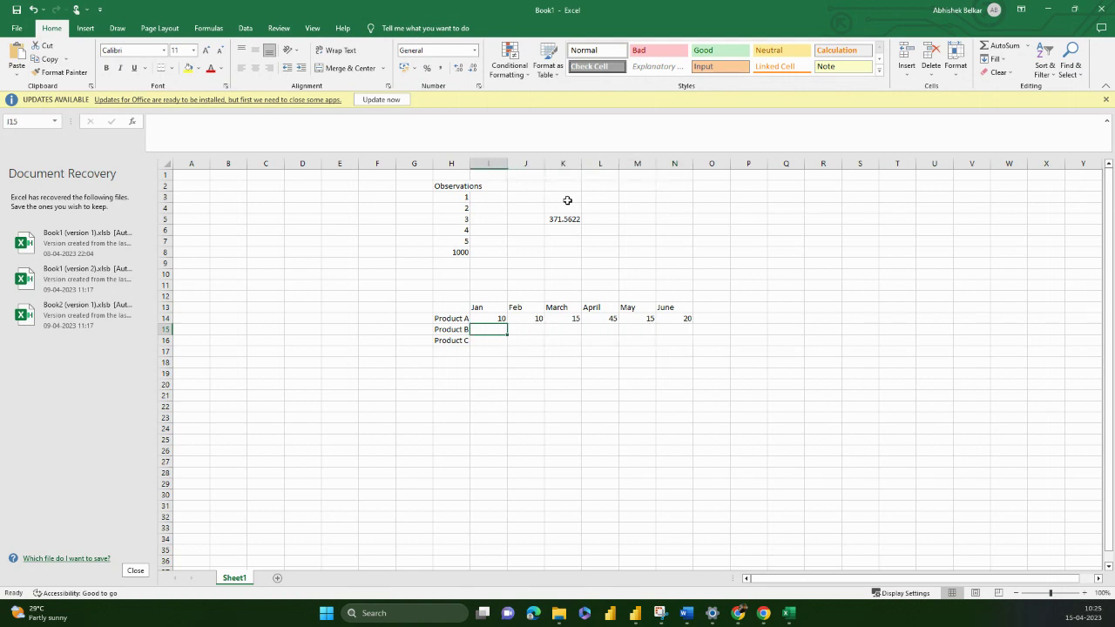
pyautogui.write('=ra')
pyautogui.press('Down')
pyautogui.press('Down')
pyautogui.press('Down')
pyautogui.press('Up')
pyautogui.press('Tab')
pyautogui.write('10,2')
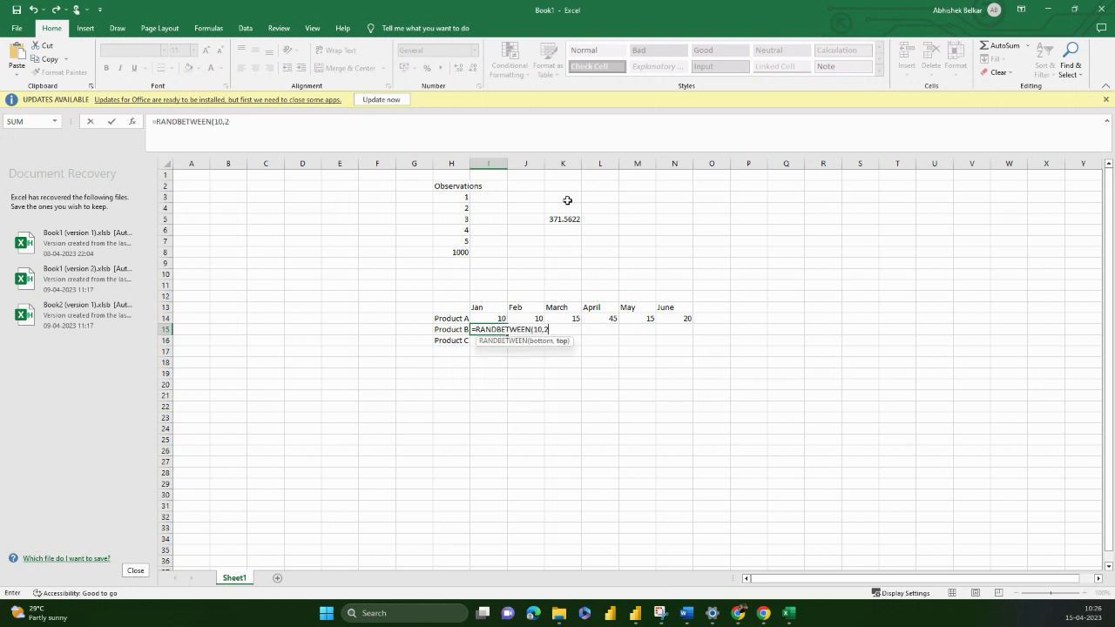
pyautogui.write('5)')
pyautogui.hotkey('ctrl', 'Return')
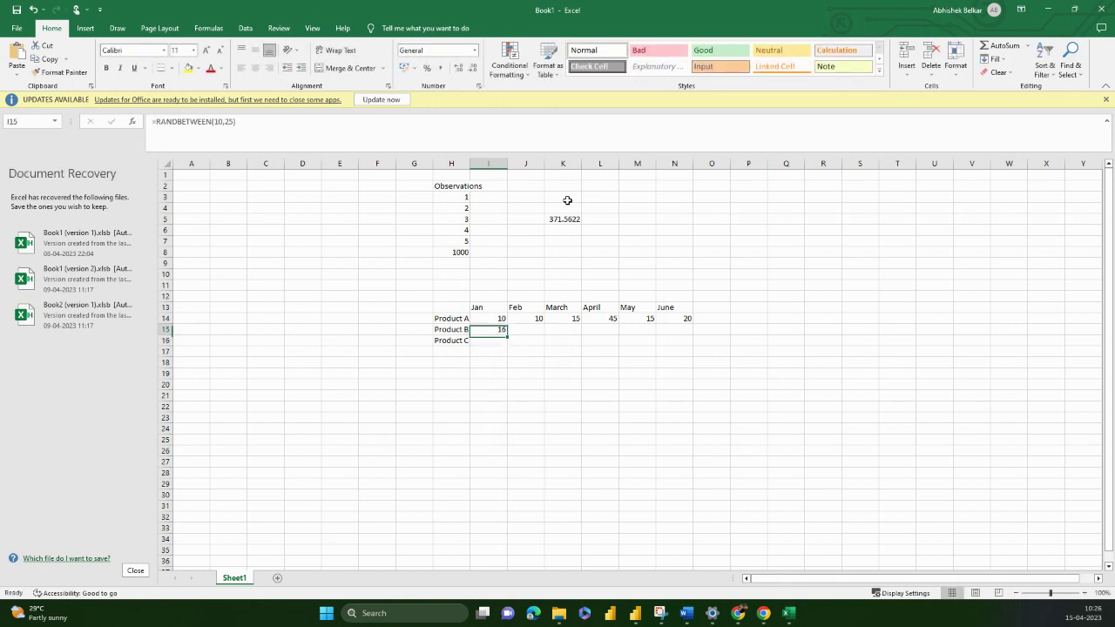
# Copy the random-number formula from I15 down to Product C's January cell, I16.
pyautogui.hotkey('ctrl', 'c')
pyautogui.hotkey('shift', 'Down')
pyautogui.hotkey('shift', 'Right')
pyautogui.hotkey('shift', 'Right')
pyautogui.hotkey('shift', 'Right')
pyautogui.hotkey('shift', 'Left')
pyautogui.hotkey('shift', 'Left')
pyautogui.hotkey('shift', 'Left')
pyautogui.hotkey('ctrl', 'f')
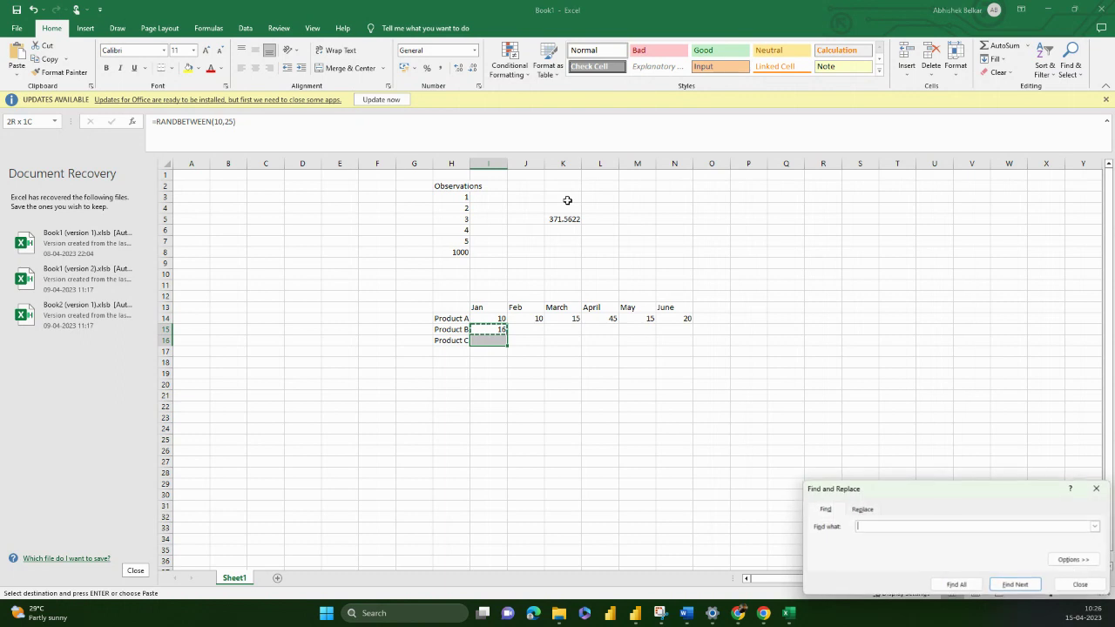
pyautogui.press('Escape')
pyautogui.press('Return')
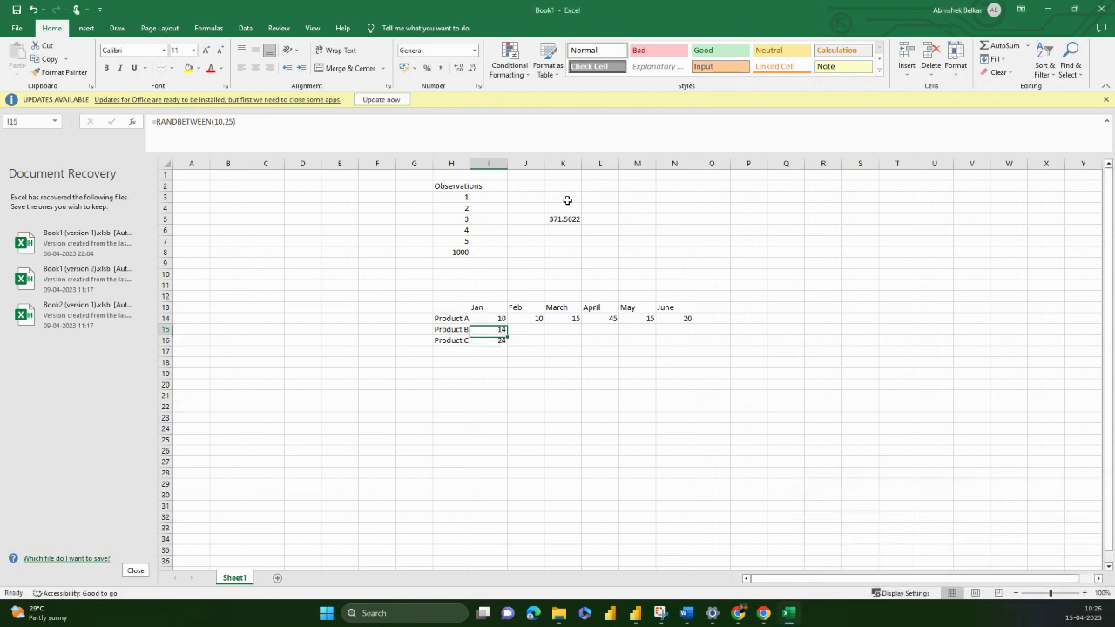
# Copy the January formulas in I15:I16 across the February to June columns, J15:N16.
pyautogui.hotkey('ctrl', 'c')
pyautogui.press('Right')
pyautogui.hotkey('ctrl', 'v')
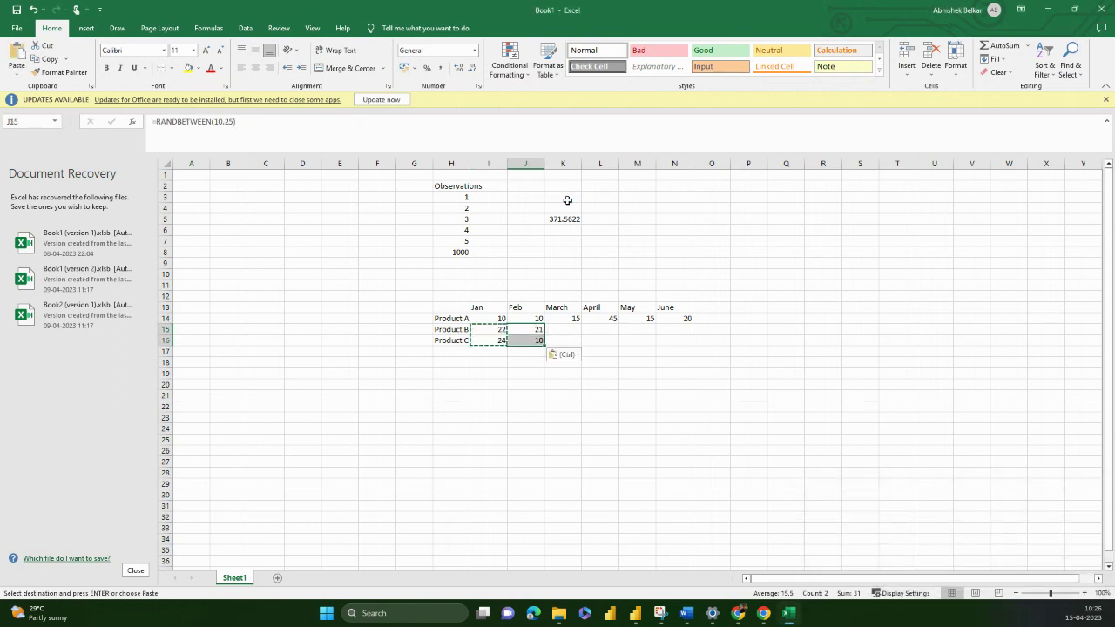
pyautogui.press('Right')
pyautogui.hotkey('ctrl', 'v')
pyautogui.press('Right')
pyautogui.hotkey('ctrl', 'v')
pyautogui.press('Right')
pyautogui.hotkey('ctrl', 'v')
pyautogui.press('Right')
pyautogui.hotkey('ctrl', 'v')
pyautogui.press('Up')
pyautogui.press('Right')
pyautogui.press('Escape')
pyautogui.press('Down')
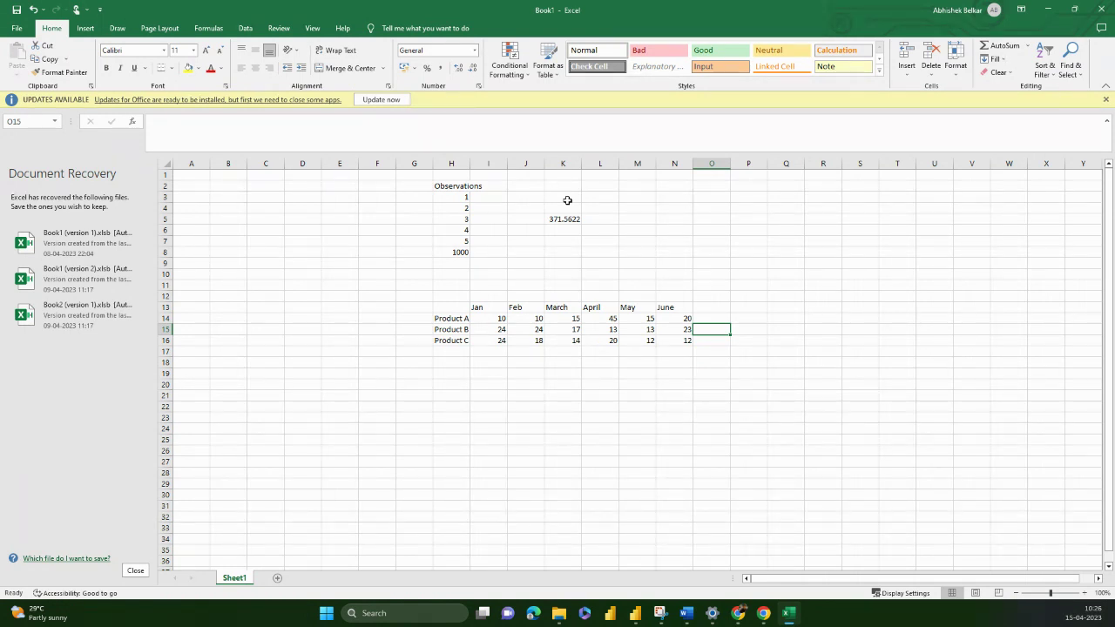
# Enter the label "Volatility" in R11, above and beyond the product table.
pyautogui.press('Right')
pyautogui.press('Right')
pyautogui.press('Right')
pyautogui.press('Up')
pyautogui.press('Up')
pyautogui.press('Up')
pyautogui.press('Up')
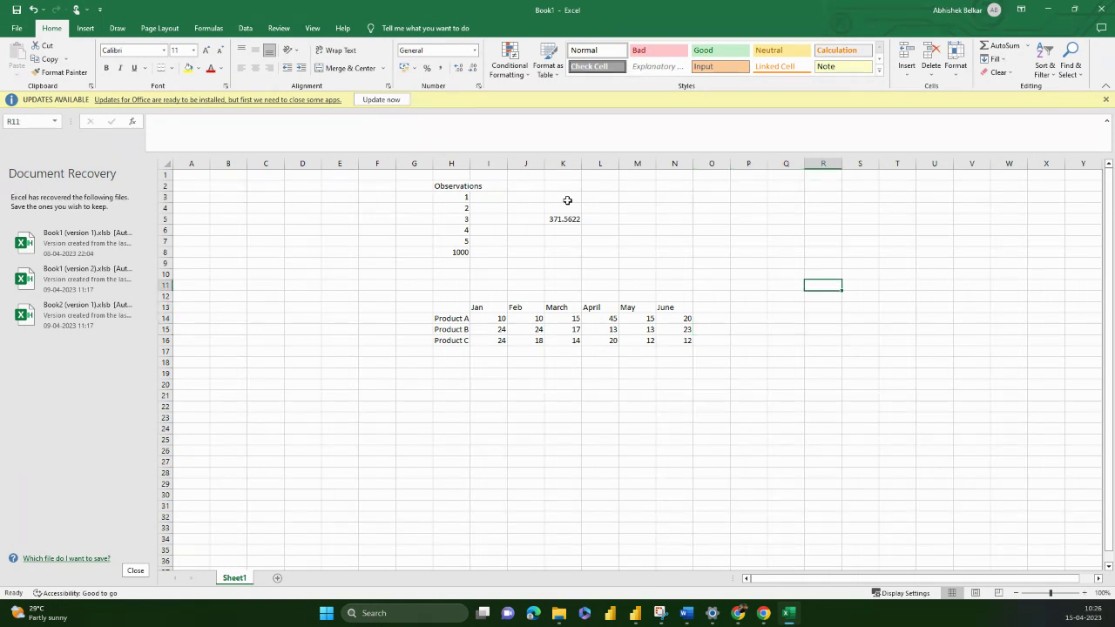
pyautogui.write('Volati')
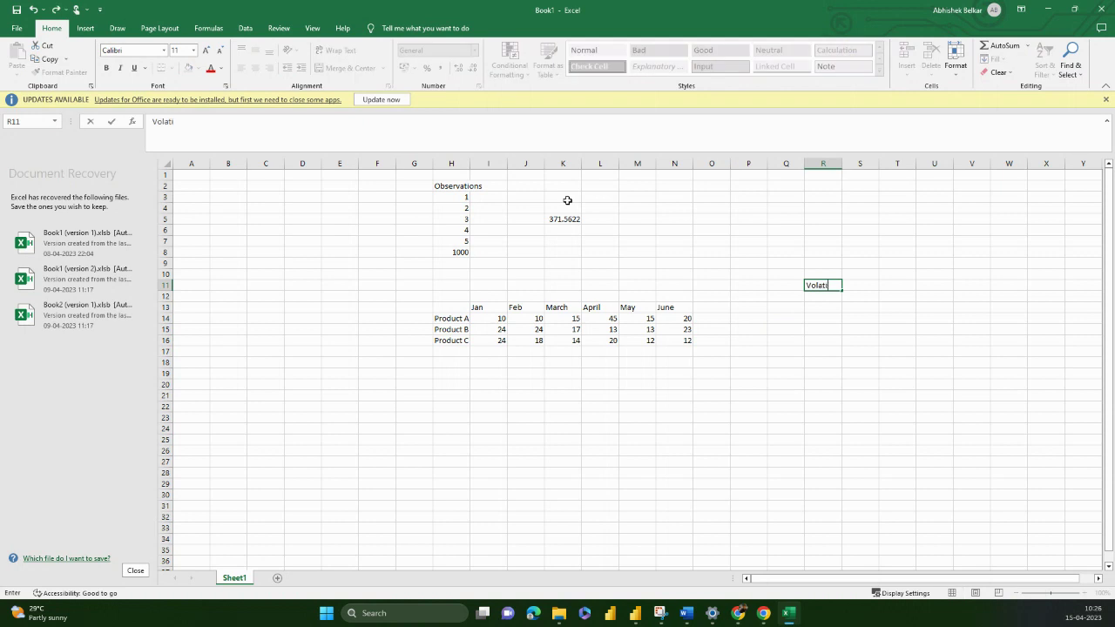
pyautogui.write('lity')
pyautogui.press('Return')
# Begin Product A's volatility formula in P14 with the population standard deviation of its monthly values, =STDEV.P(I14:N14).
pyautogui.press('Right')
pyautogui.press('Up')
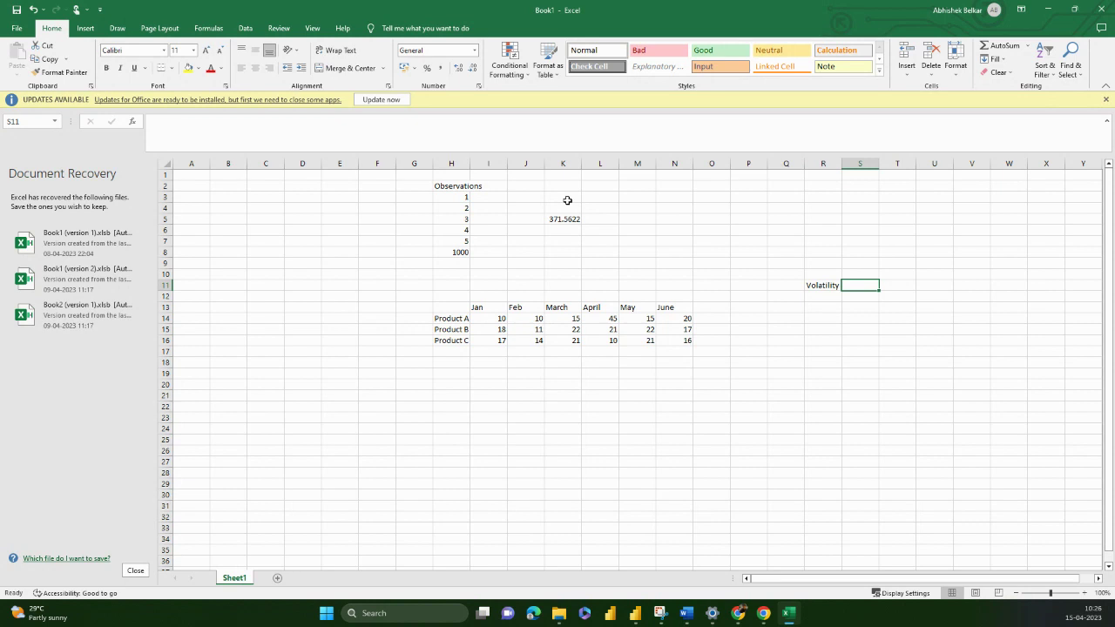
pyautogui.press('Left')
pyautogui.press('Left')
pyautogui.press('Left')
pyautogui.press('Down')
pyautogui.press('Down')
pyautogui.press('Down')
pyautogui.write('=')
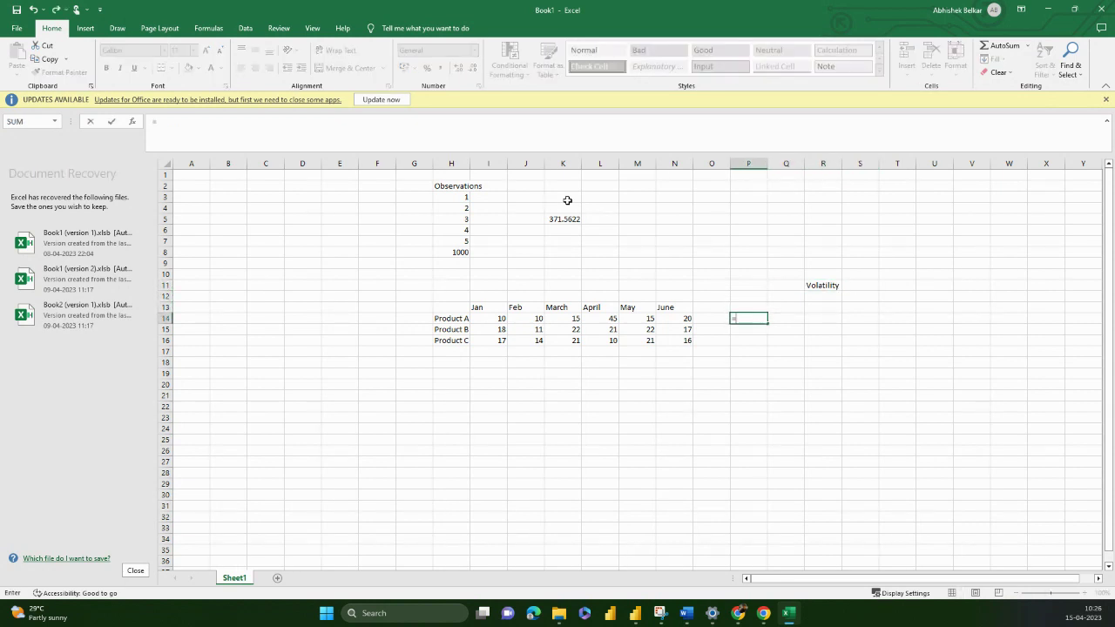
pyautogui.write('ste')
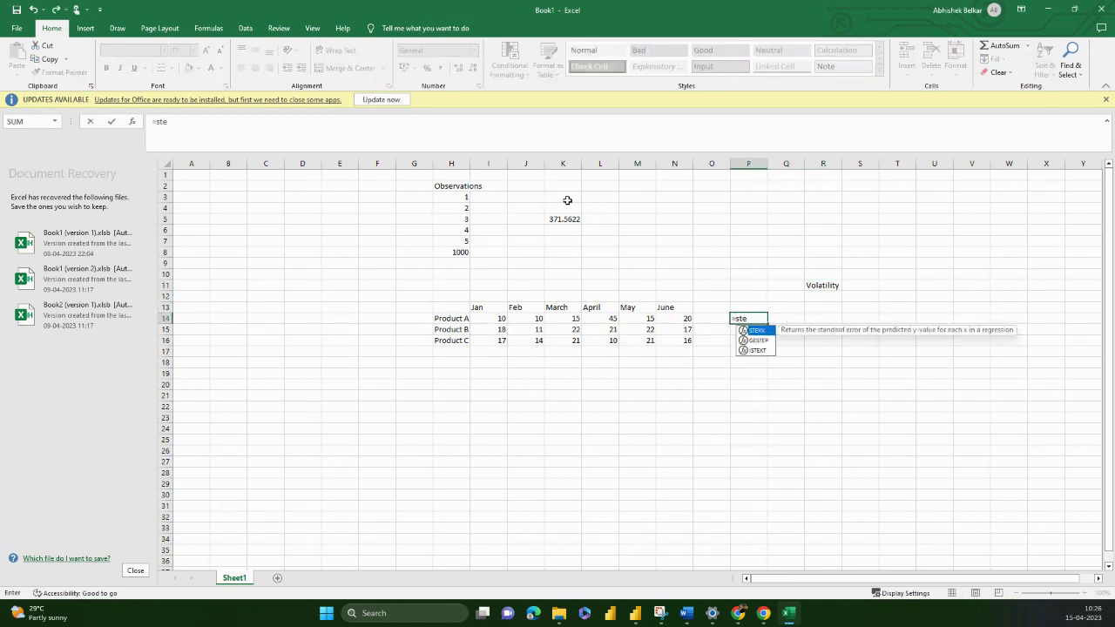
pyautogui.press('BackSpace')
pyautogui.write('d')
pyautogui.press('Left')
pyautogui.press('Left')
pyautogui.press('Left')
pyautogui.press('Left')
pyautogui.press('Left')
pyautogui.press('Left')
pyautogui.press('Left')
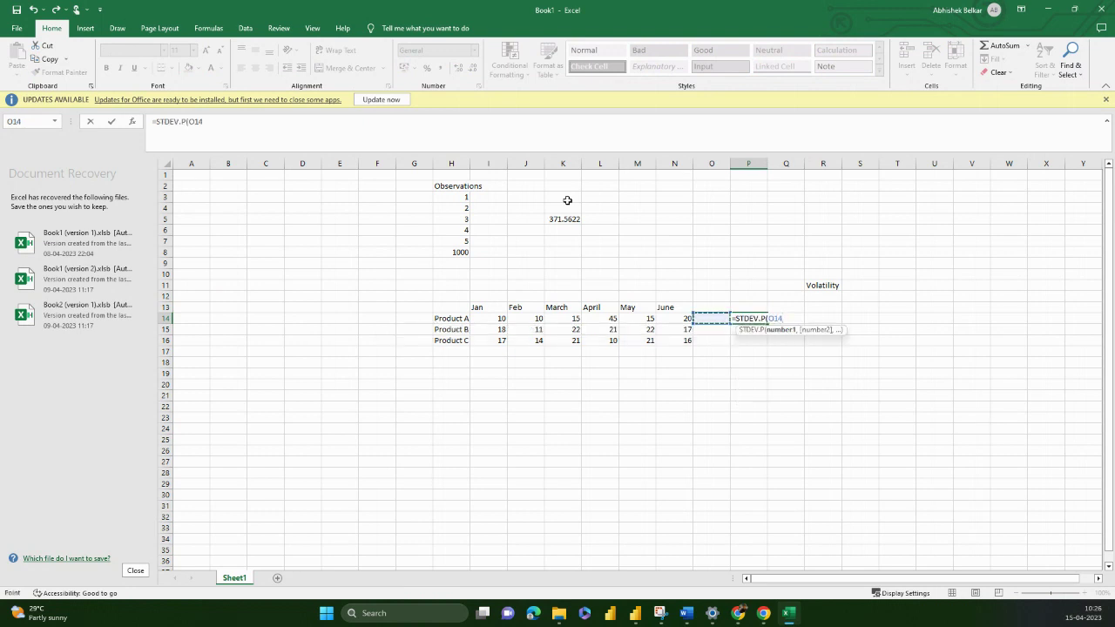
pyautogui.hotkey('shift', 'Right')
pyautogui.hotkey('shift', 'Right')
pyautogui.hotkey('shift', 'Right')
pyautogui.hotkey('shift', 'Right')
pyautogui.hotkey('shift', 'Right')
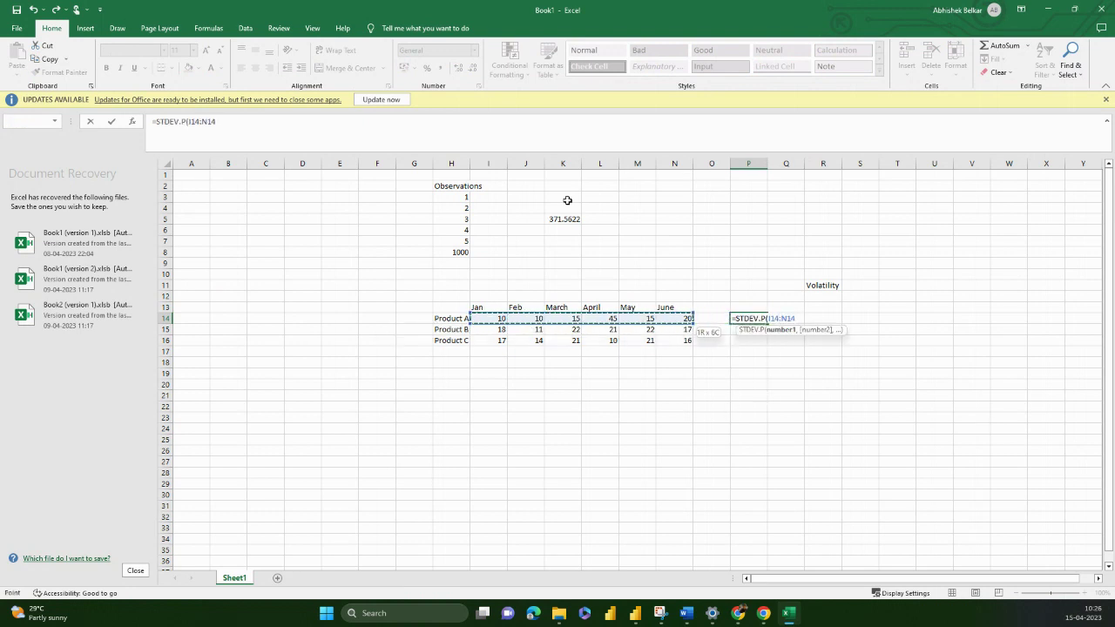
pyautogui.write(')')
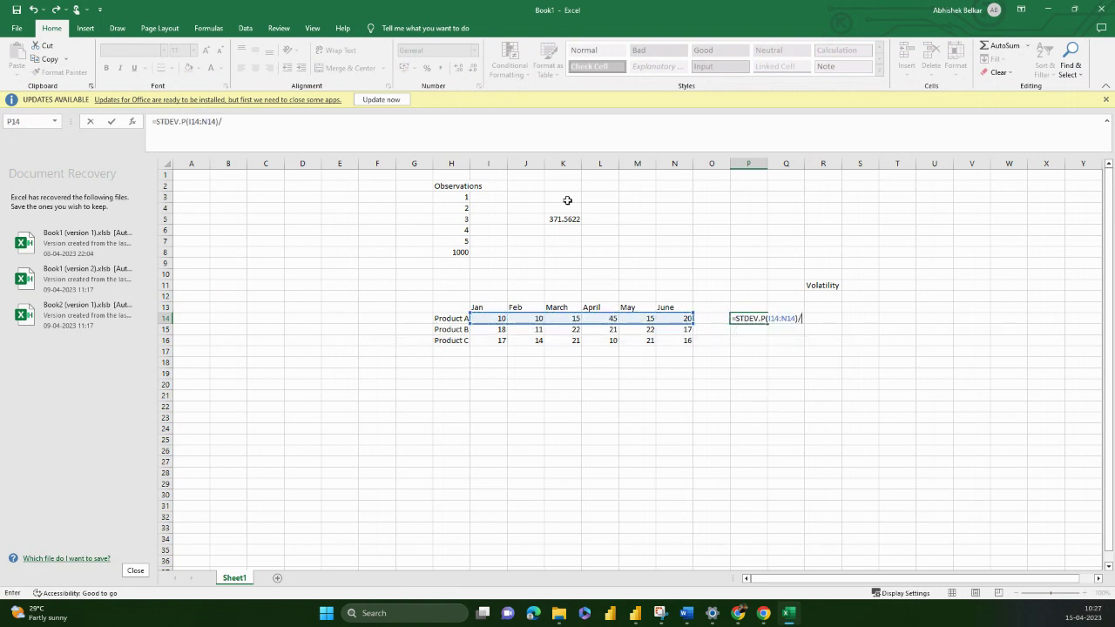
# Complete the P14 formula by dividing the standard deviation by the mean, AVERAGE(I14:N14).
pyautogui.write('/AVERAGE(')
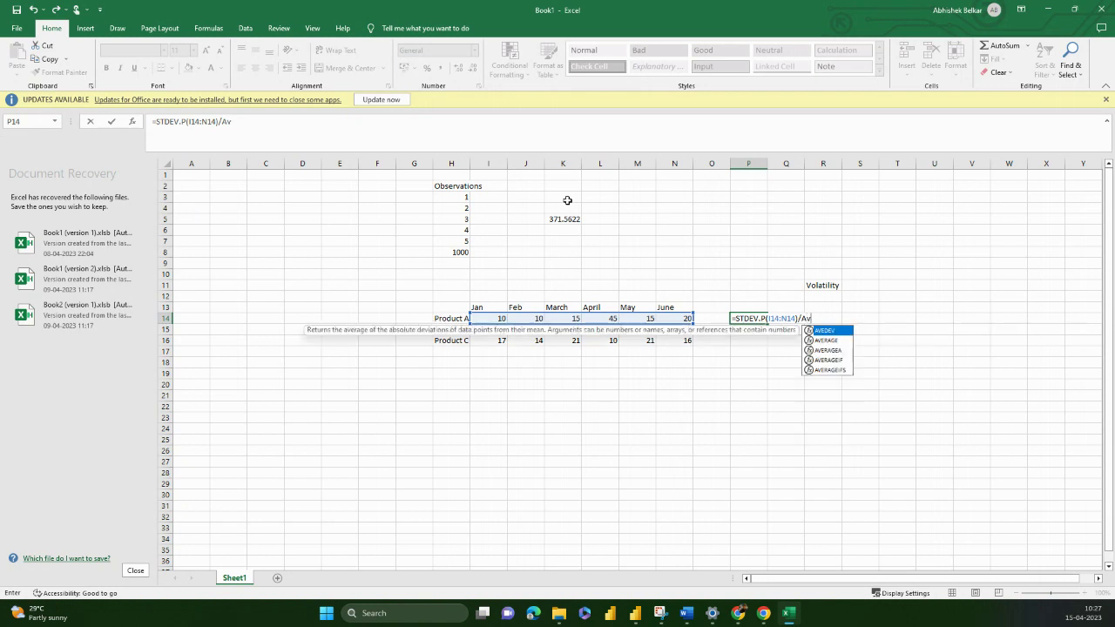
pyautogui.press('Left')
pyautogui.press('Left')
pyautogui.press('Left')
pyautogui.press('Left')
pyautogui.press('Left')
pyautogui.press('Left')
pyautogui.press('Left')
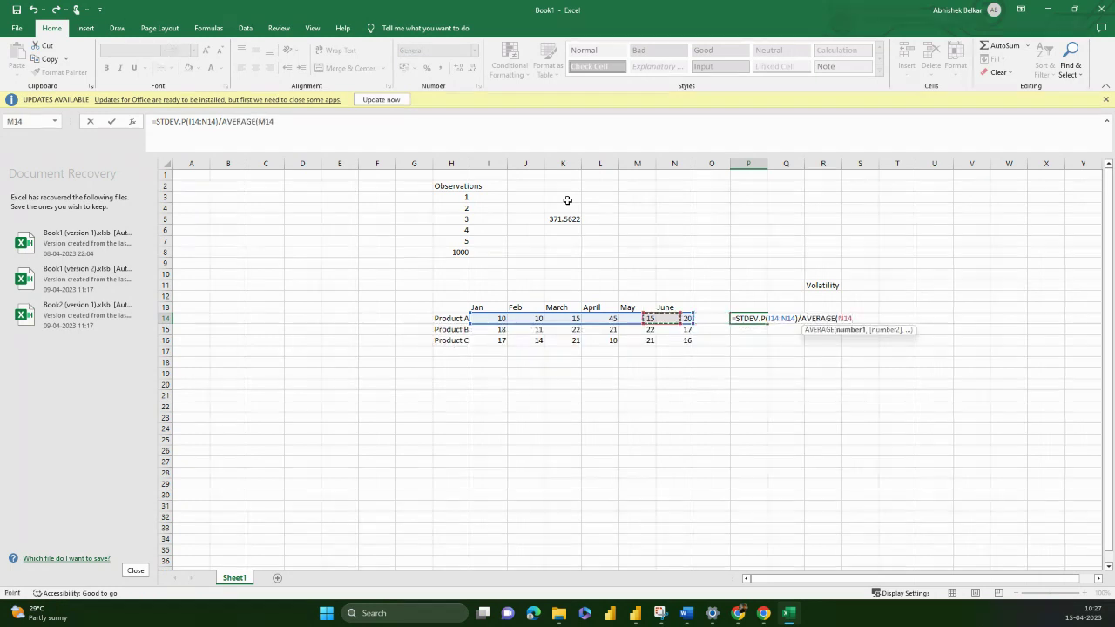
pyautogui.hotkey('shift', 'Right')
pyautogui.hotkey('shift', 'Right')
pyautogui.hotkey('shift', 'Right')
pyautogui.hotkey('shift', 'Right')
pyautogui.hotkey('shift', 'Right')
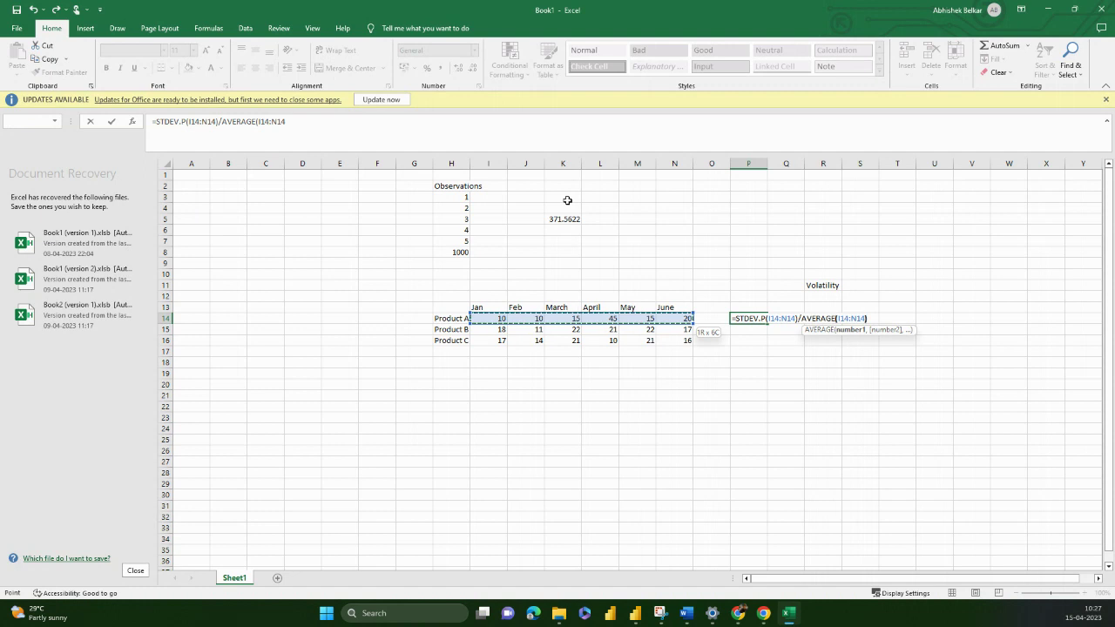
pyautogui.press('Return')
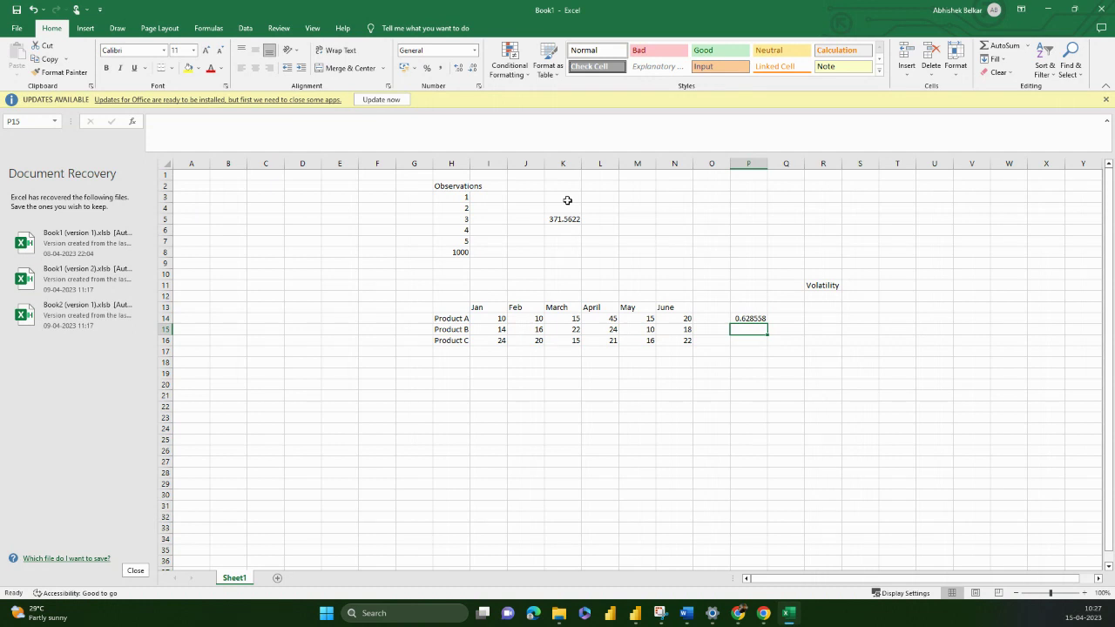
# Fill the volatility formula from P14 down to P15:P16 for Product B and Product C.
pyautogui.press('Up')
pyautogui.hotkey('shift', 'Down')
pyautogui.hotkey('shift', 'Down')
pyautogui.hotkey('ctrl', 'd')
# Examine the monthly values of Product B and Product C by selecting I15:N16.
pyautogui.press('Down')
pyautogui.press('Up')
pyautogui.press('Left')
pyautogui.press('Left')
pyautogui.press('Left')
pyautogui.press('Left')
pyautogui.press('Left')
pyautogui.press('Left')
pyautogui.press('Left')
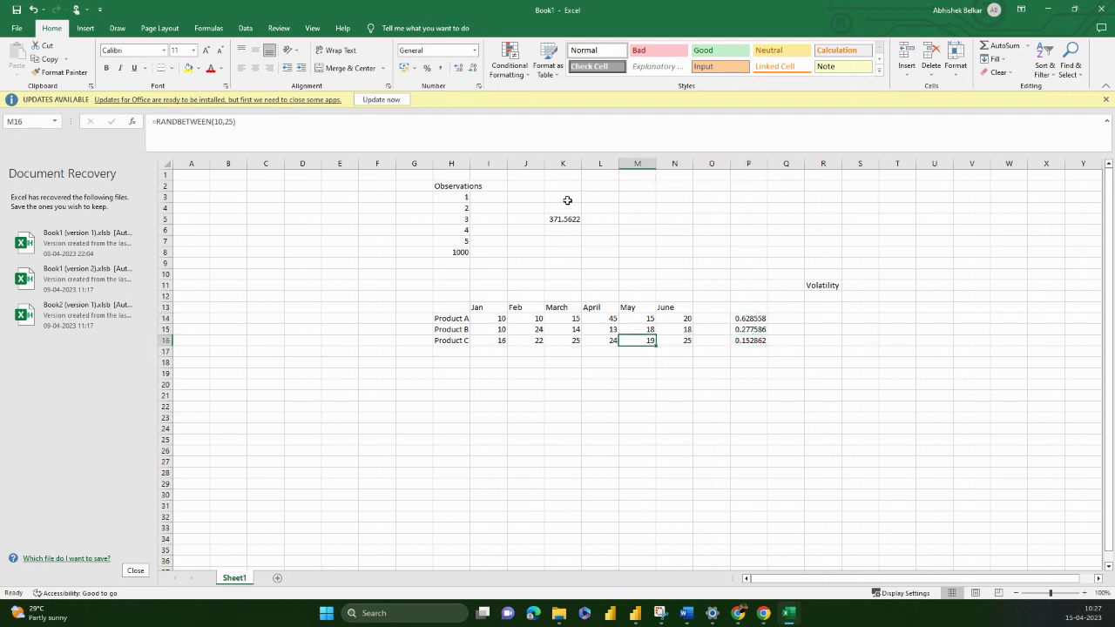
pyautogui.press('Up')
pyautogui.hotkey('shift', 'Right')
pyautogui.hotkey('shift', 'Right')
pyautogui.hotkey('shift', 'Right')
pyautogui.hotkey('shift', 'Right')
pyautogui.hotkey('shift', 'Right')
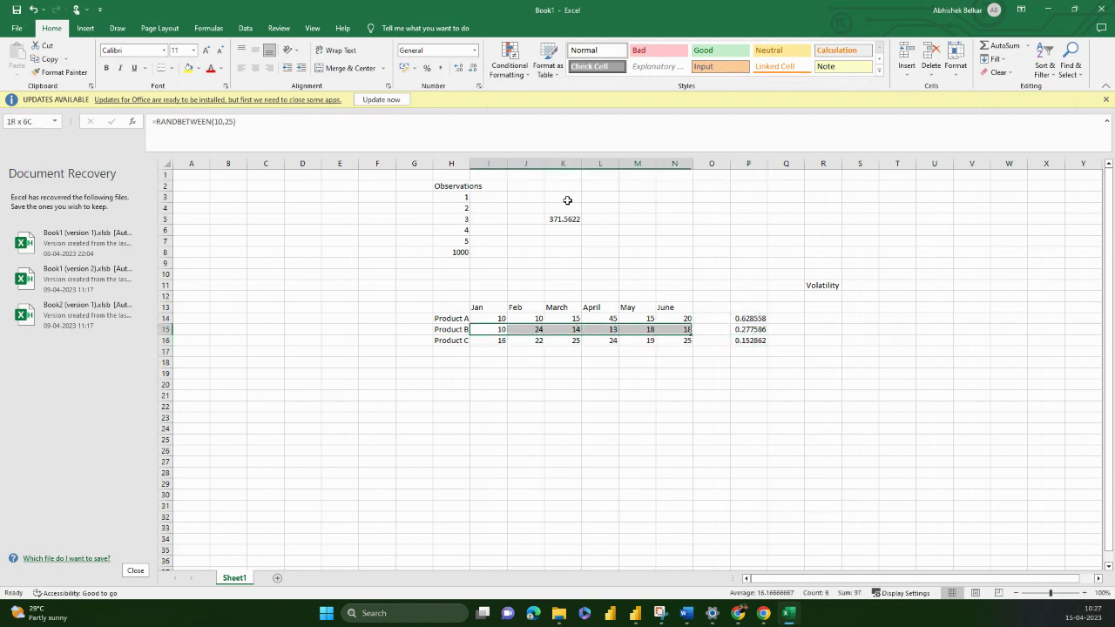
pyautogui.hotkey('shift', 'Down')
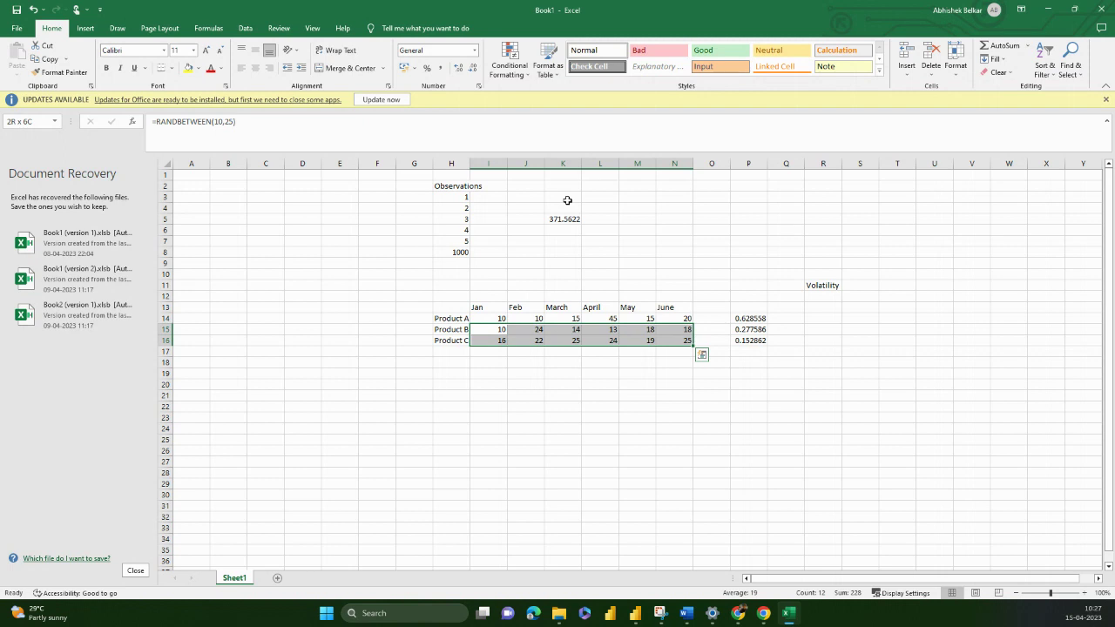
# Change Product A's March value in K14 to 400 and select its volatility formula in P14.
pyautogui.press('Up')
pyautogui.press('Right')
pyautogui.press('Right')
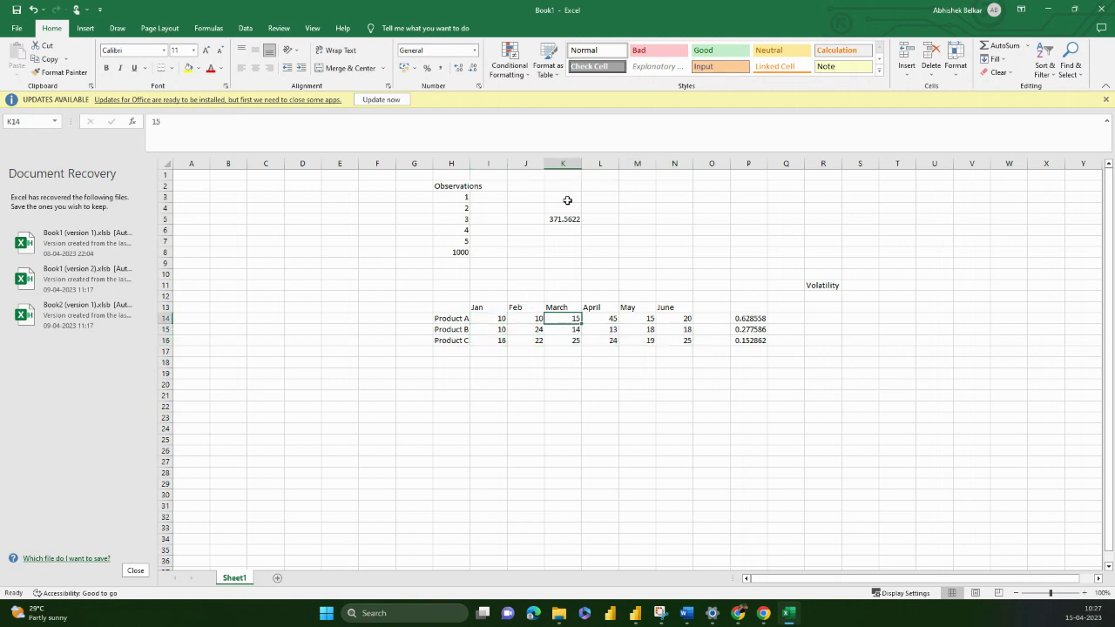
pyautogui.write('400')
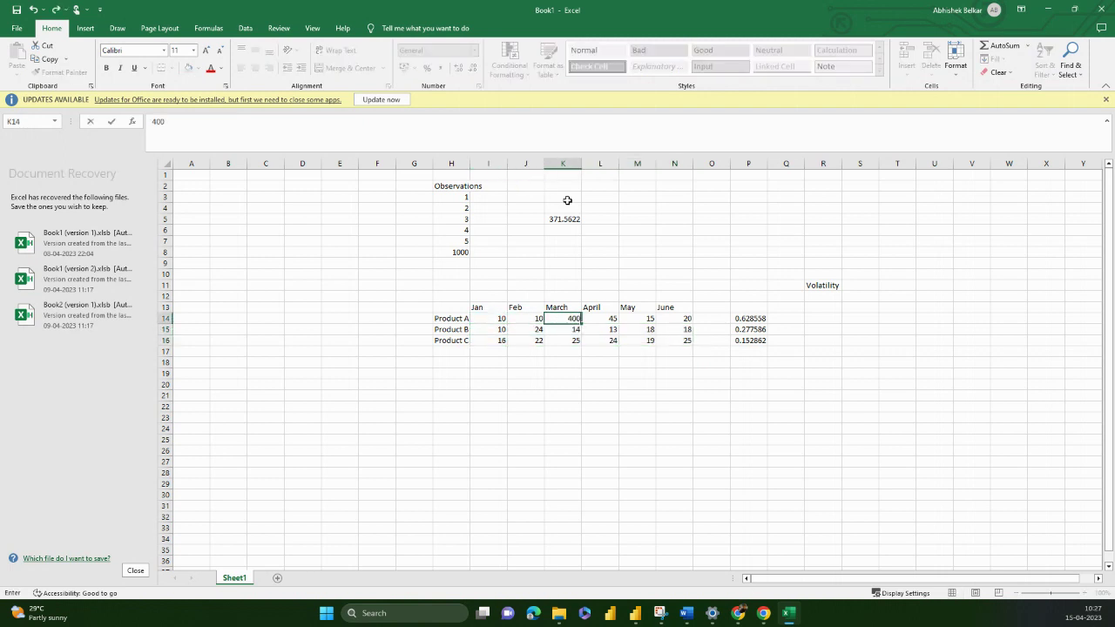
pyautogui.press('Return')
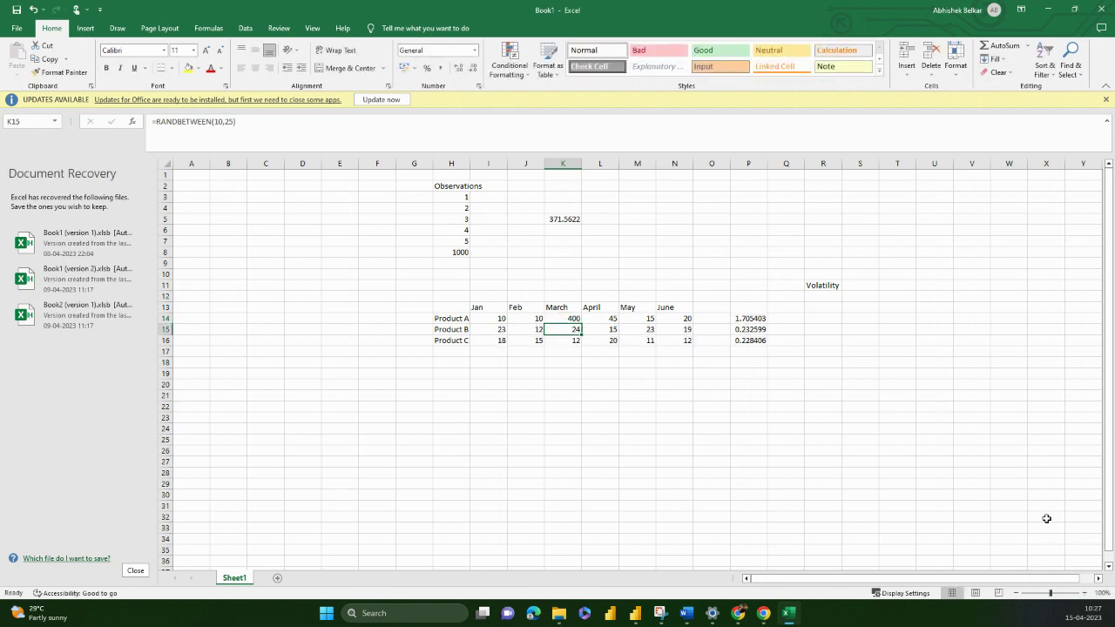
pyautogui.click(763, 317)
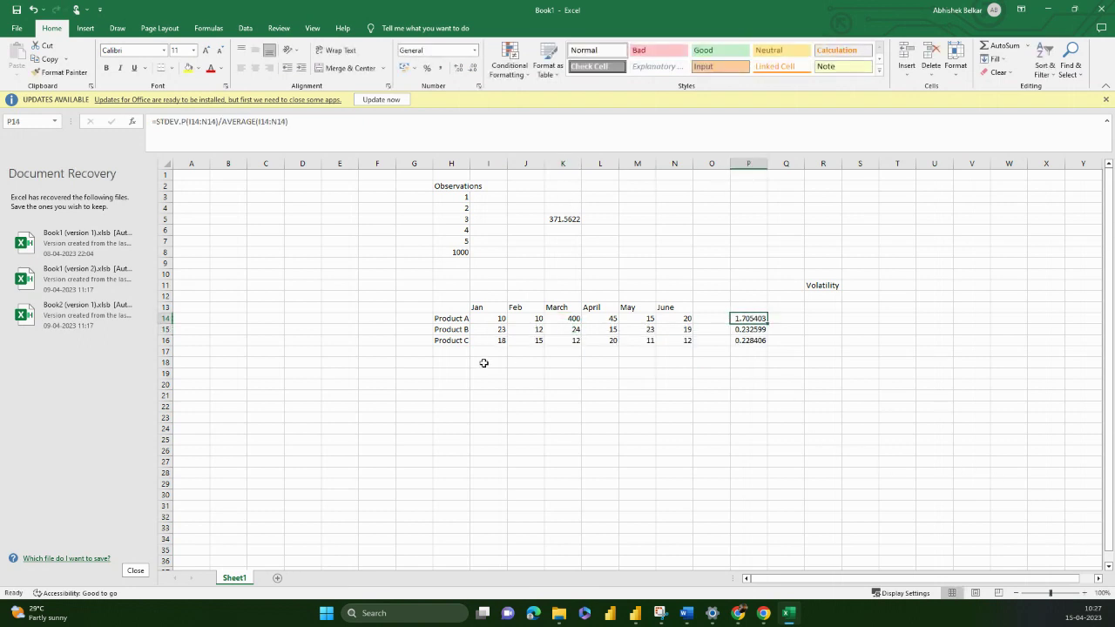
# Set Product A's January, February and April values to 450, 420 and 380.
pyautogui.click(503, 319)
pyautogui.write('450')
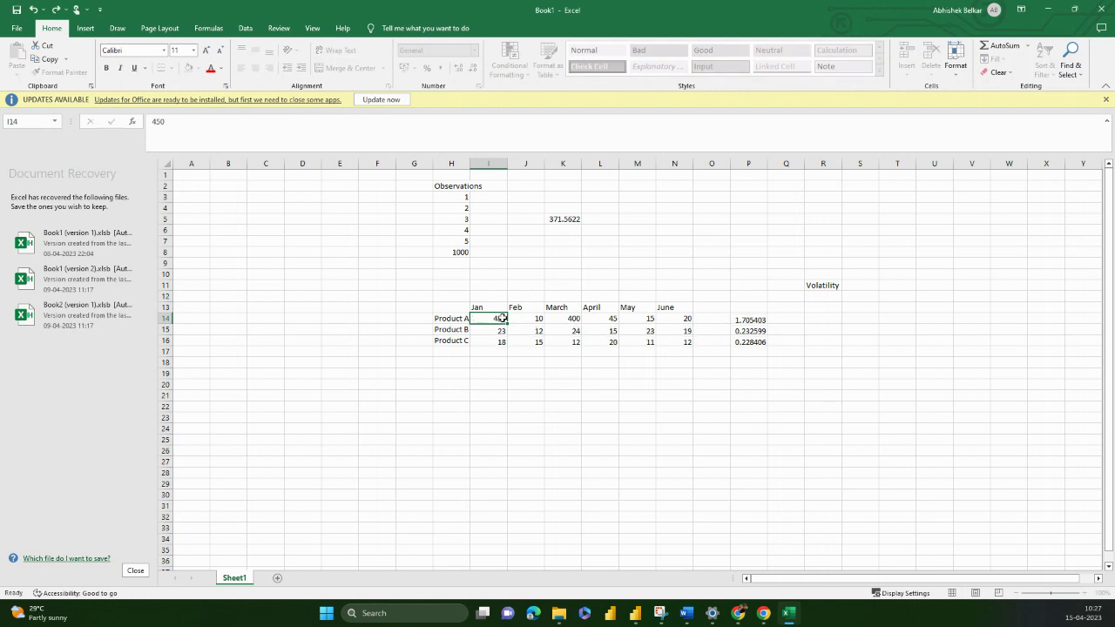
pyautogui.press('Tab')
pyautogui.write('420')
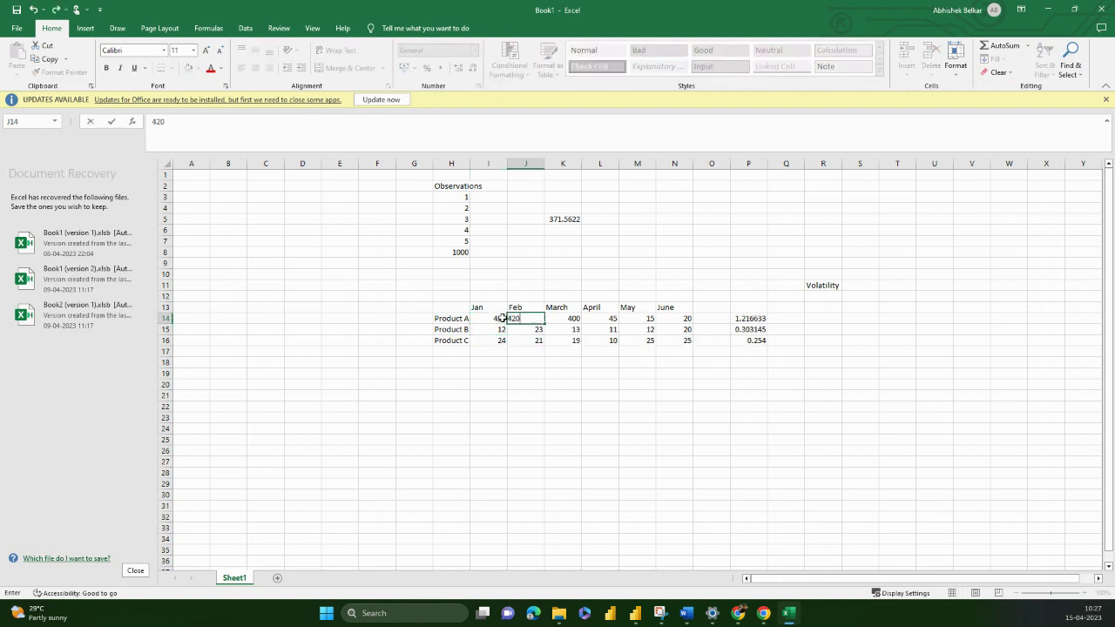
pyautogui.press('Tab')
pyautogui.press('Down')
pyautogui.press('Right')
pyautogui.press('Up')
pyautogui.write('380\\')
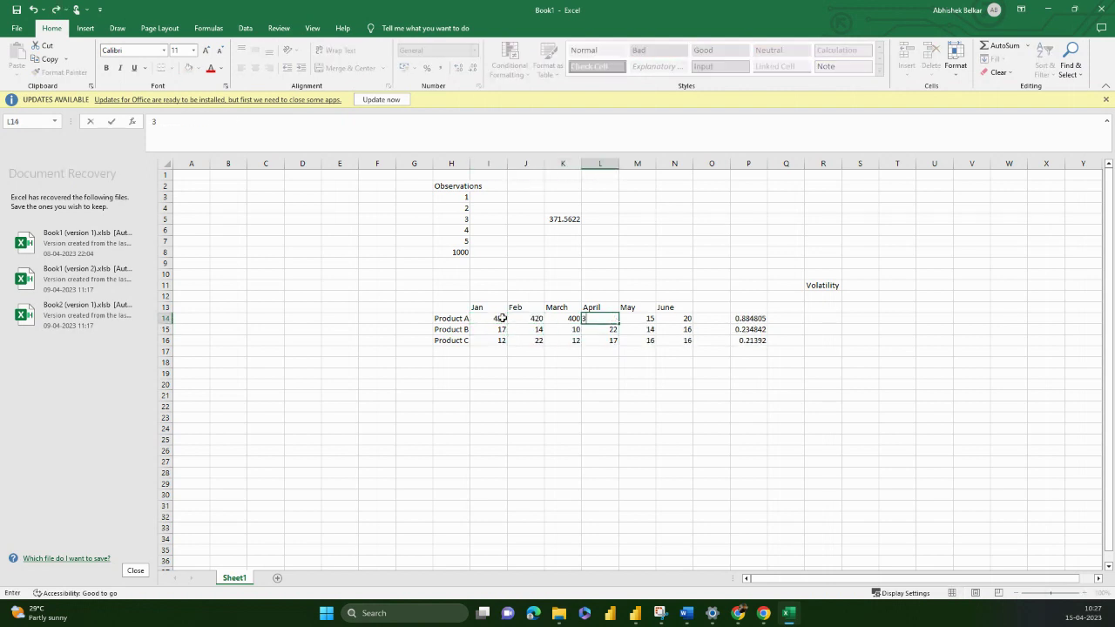
pyautogui.press('Return')
# Set Product A's May value to 470 and June value to 420, and select its volatility formula in P14.
pyautogui.press('Up')
pyautogui.press('Right')
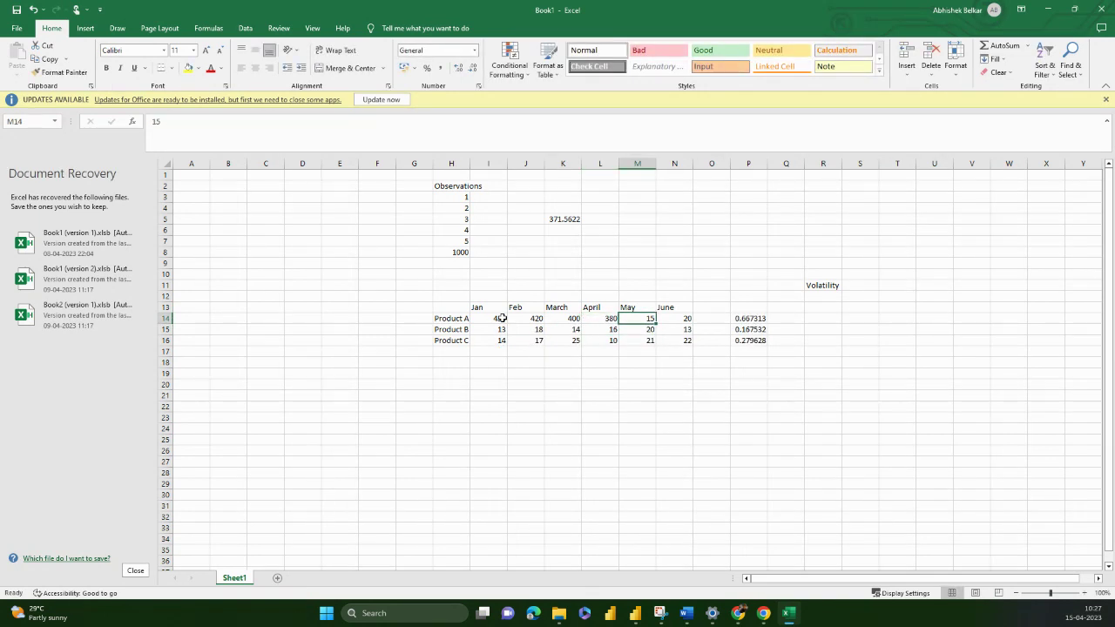
pyautogui.write('470')
pyautogui.press('Return')
pyautogui.press('Up')
pyautogui.press('Right')
pyautogui.write('420')
pyautogui.press('Return')
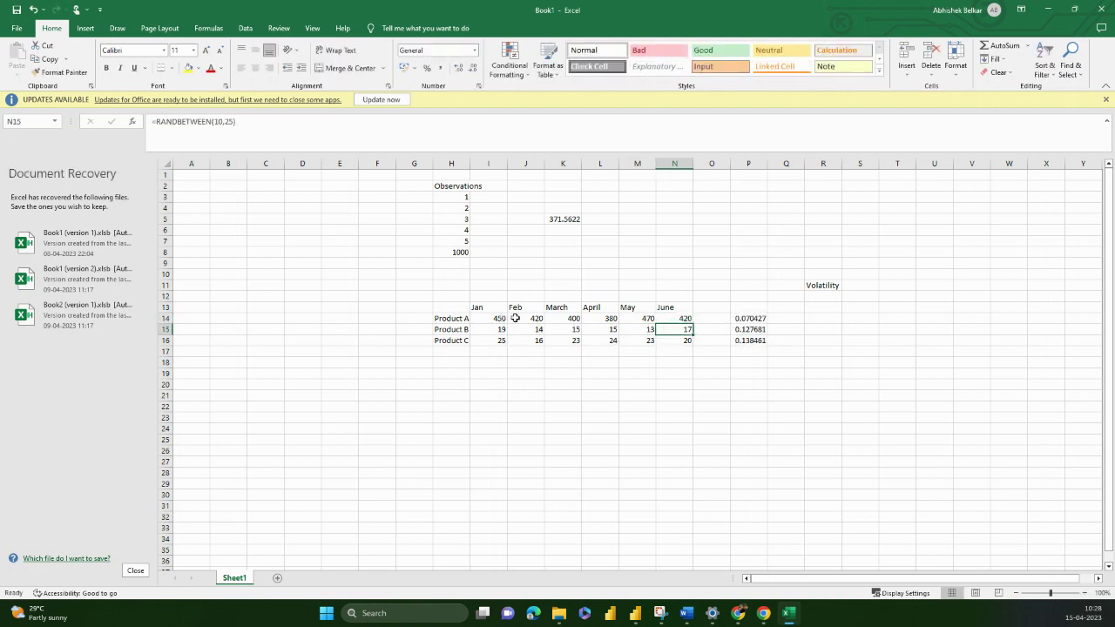
pyautogui.click(742, 320)
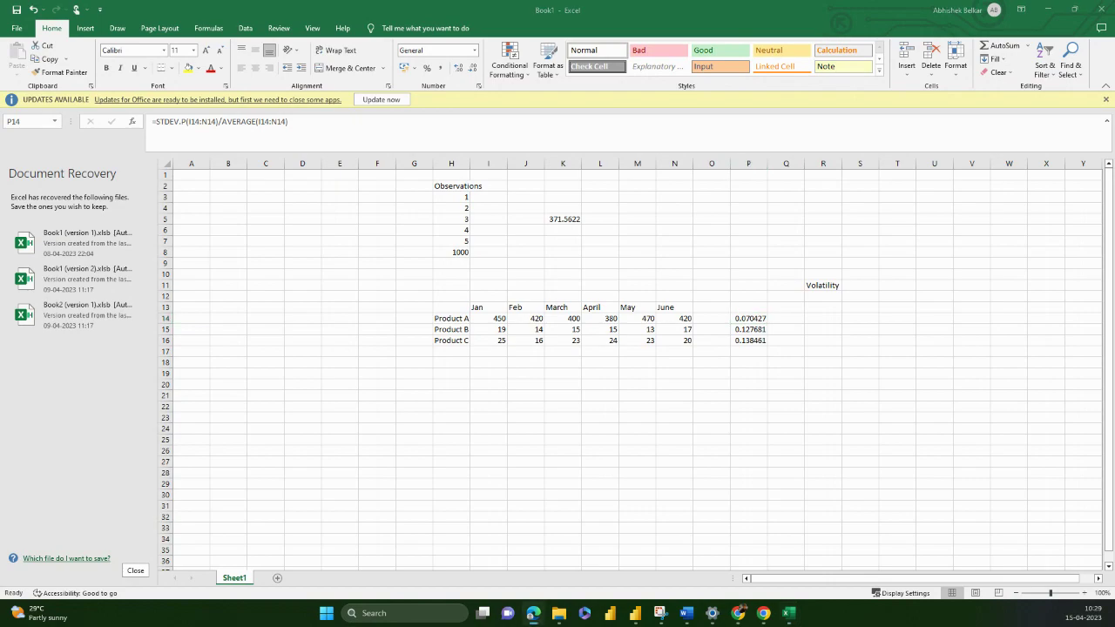
# Switch to the Edge browser and open google.com.
pyautogui.click(533, 613)
pyautogui.moveTo(739, 106); pyautogui.dragTo(448, 33)
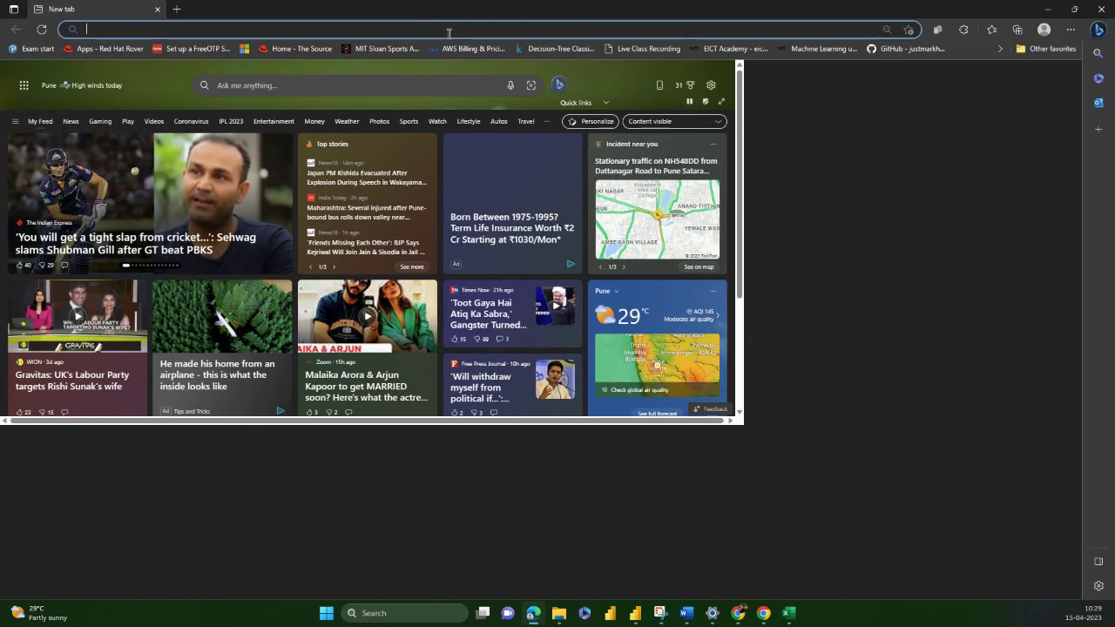
pyautogui.write('google.com')
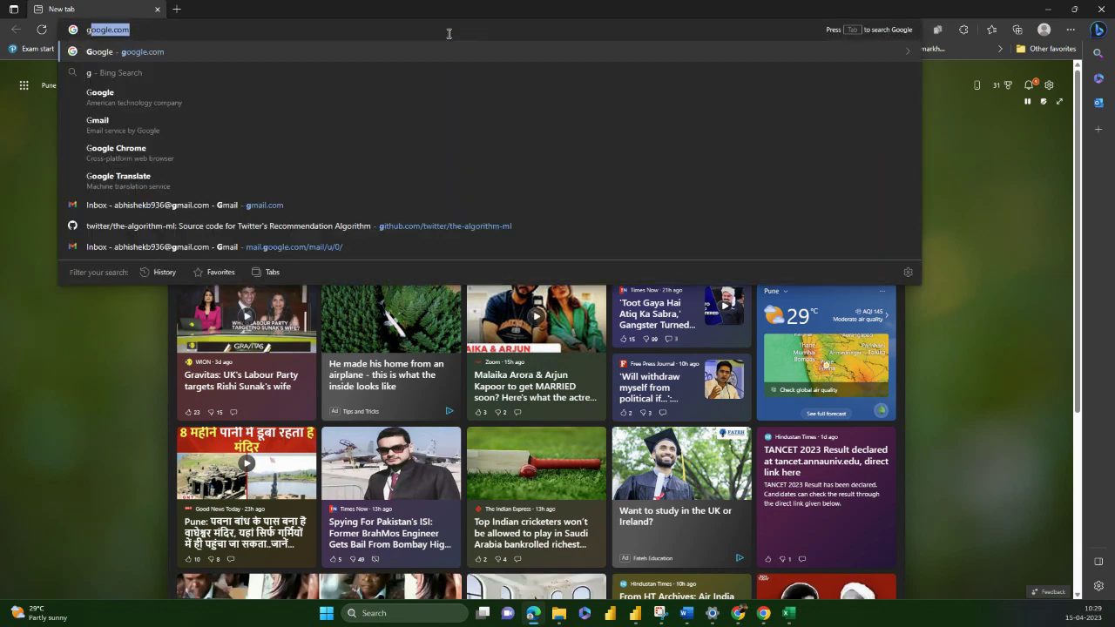
pyautogui.press('Return')
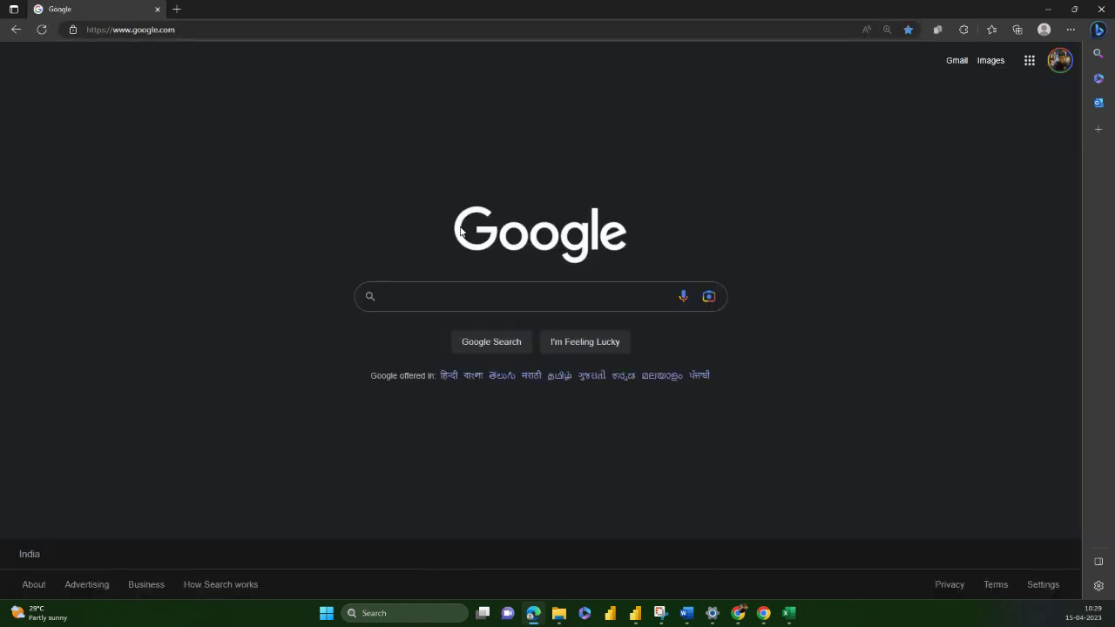
# Search Google for "variance formula".
pyautogui.write('c')
pyautogui.press('BackSpace')
pyautogui.write('Variance')
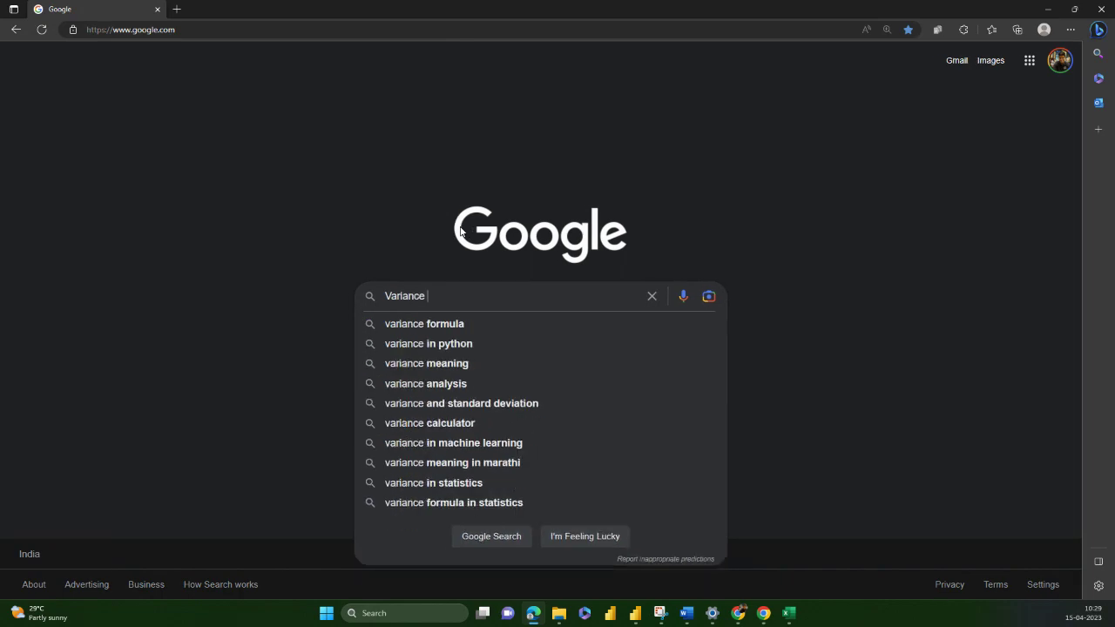
pyautogui.press('Down')
pyautogui.press('Return')
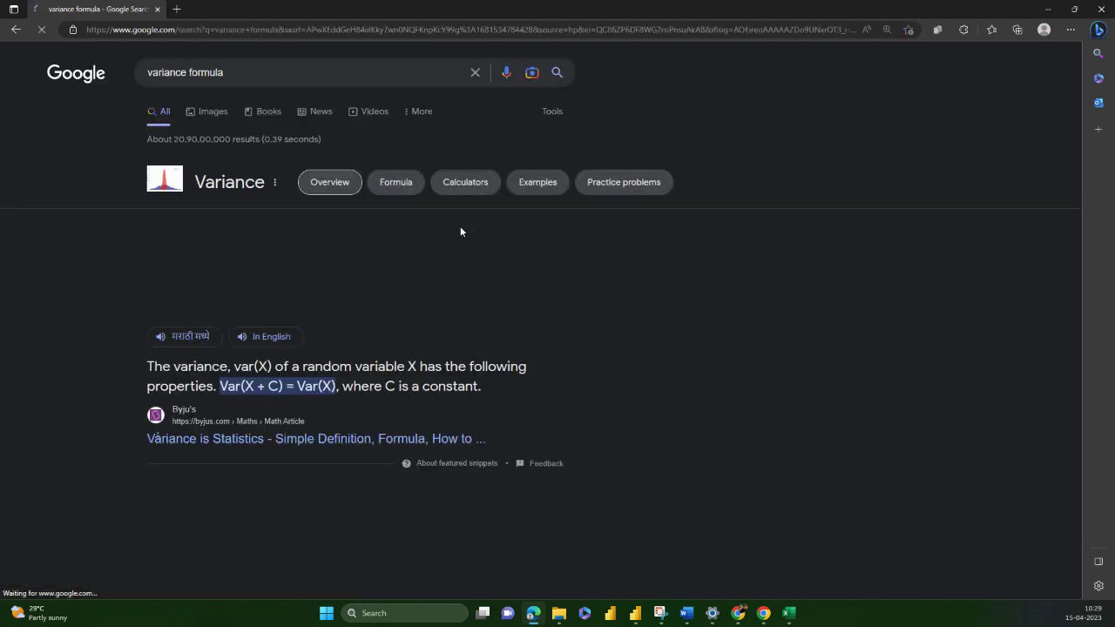
# Show the image results and open the Excel Tip picture of the population and sample variance formulas.
pyautogui.click(228, 112)
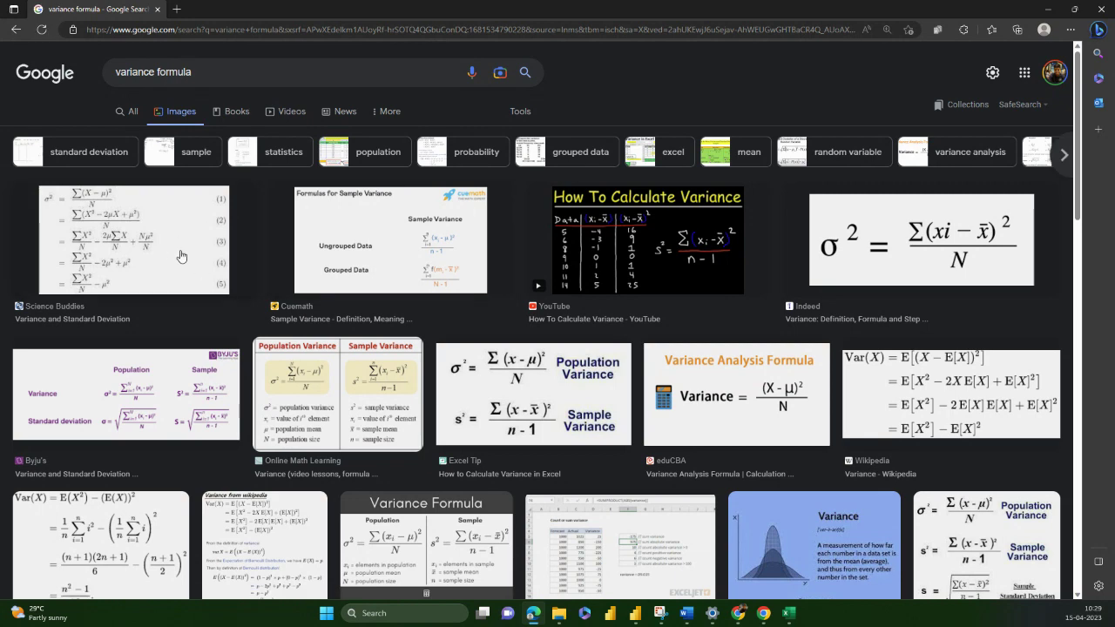
pyautogui.scroll(-1, 219, 266)
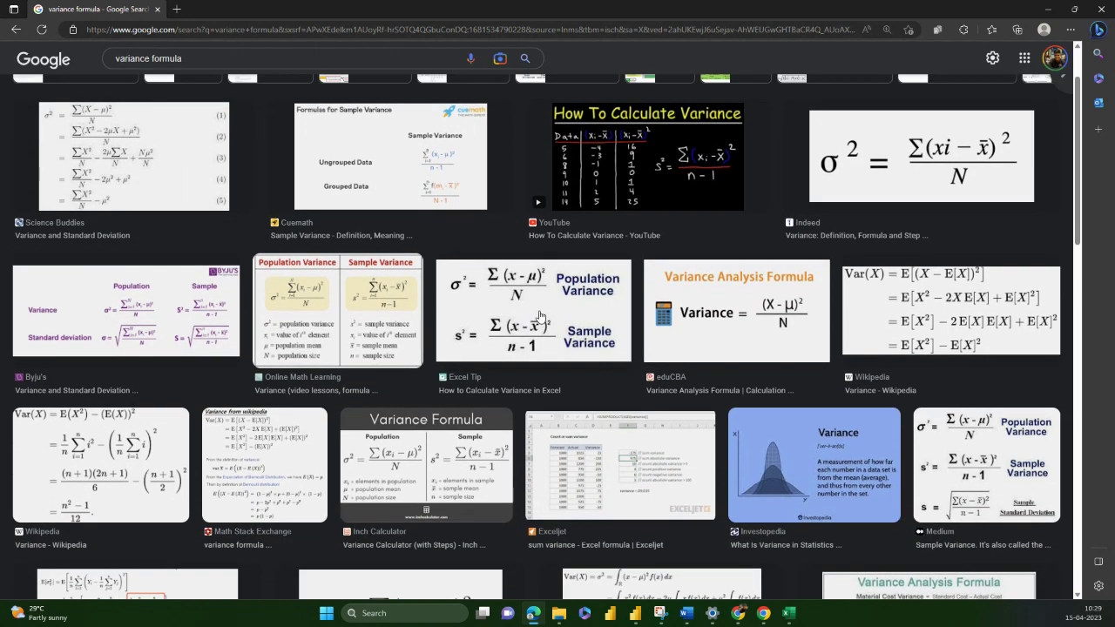
pyautogui.click(509, 329)
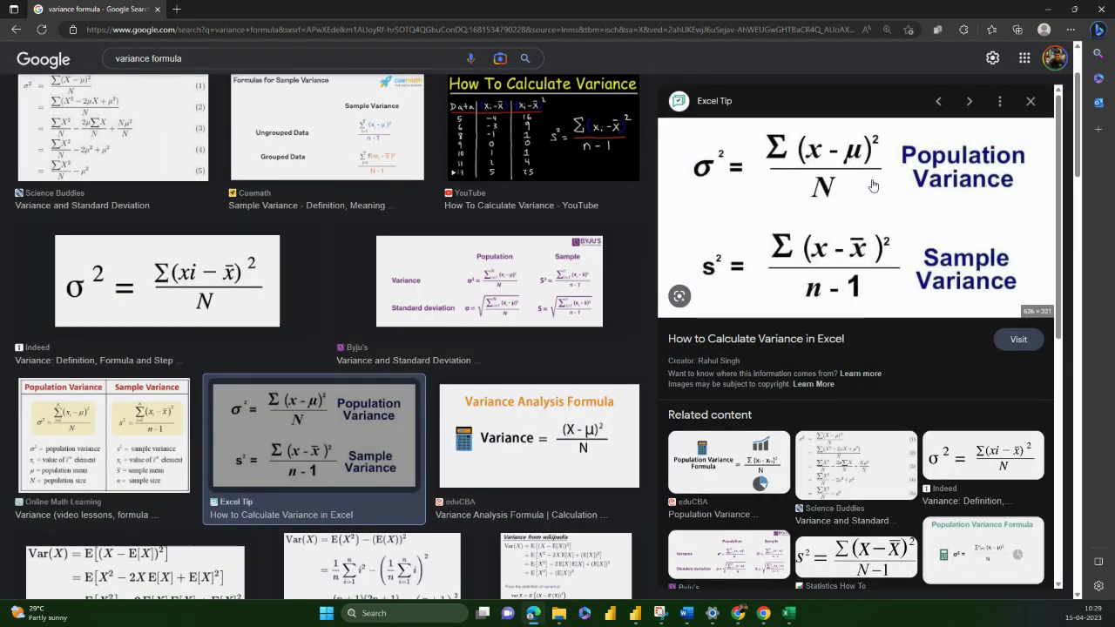
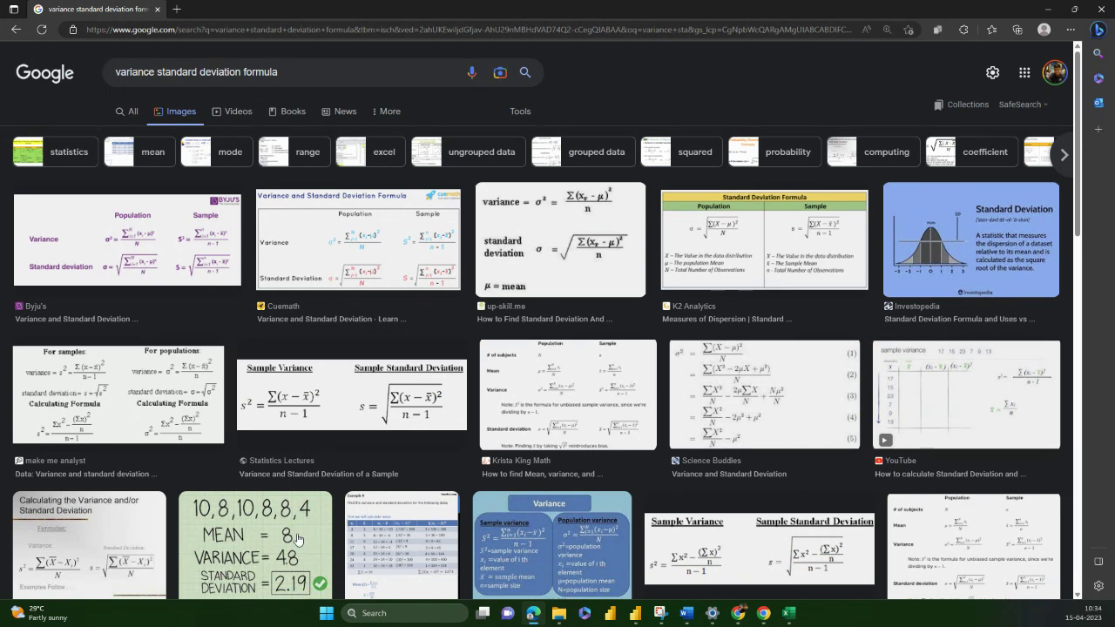
# Switch back to the Book1 workbook in Excel and select an empty cell below the product table.
pyautogui.click(788, 613)
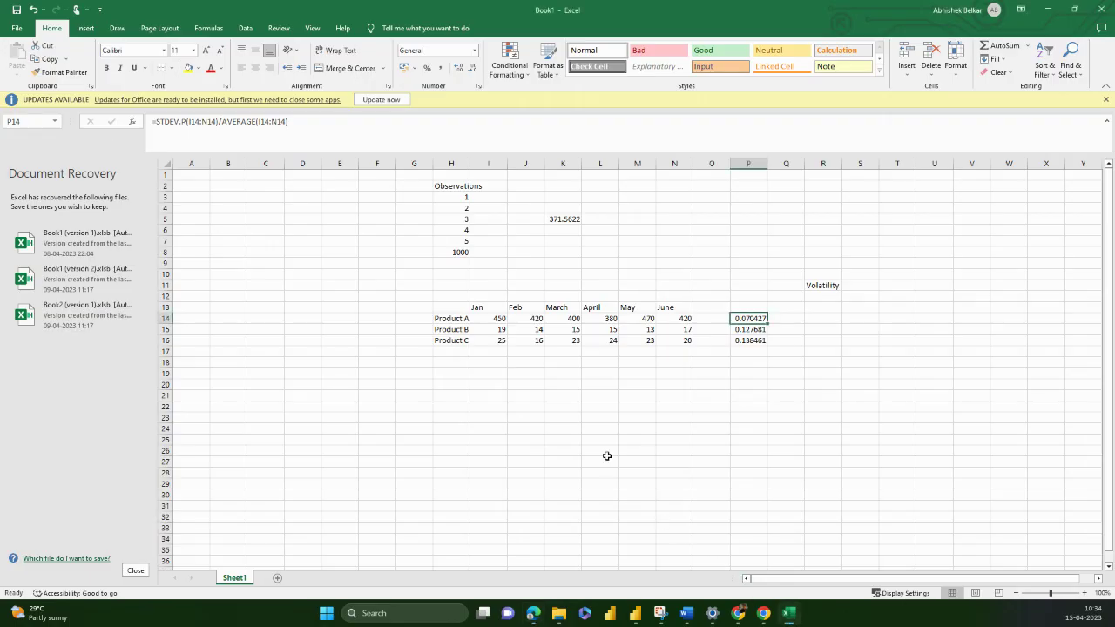
pyautogui.click(607, 443)
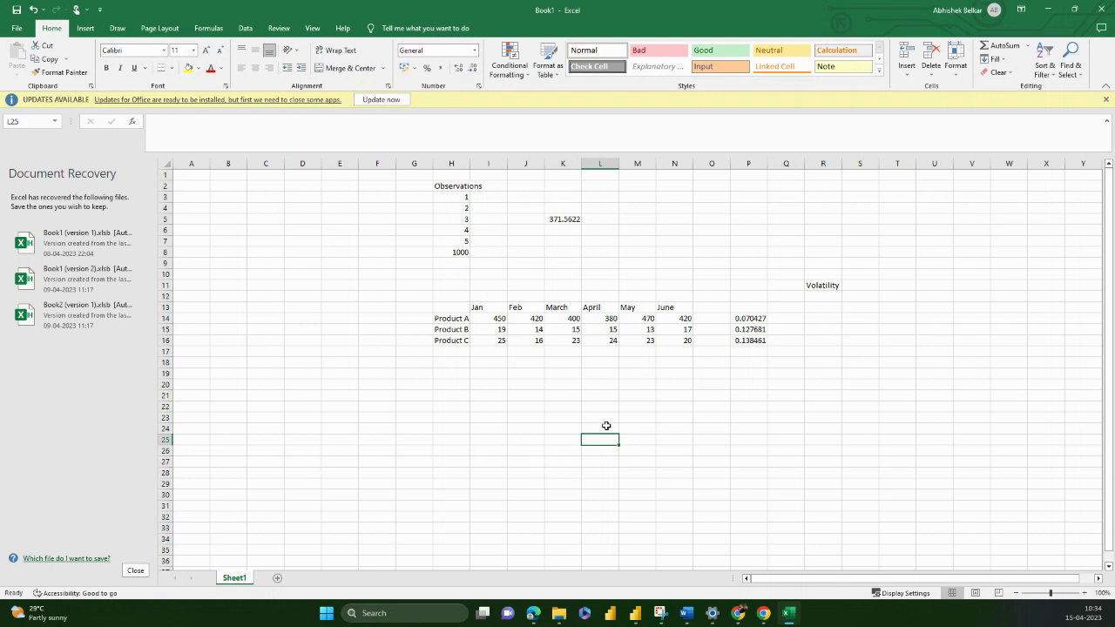
pyautogui.click(701, 407)
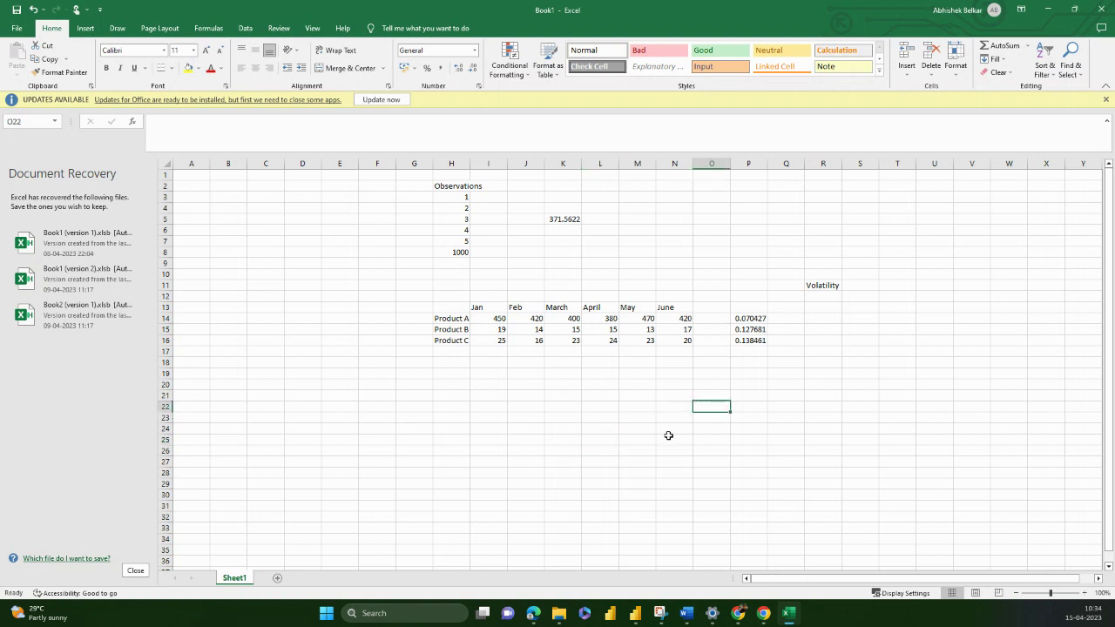
pyautogui.click(700, 372)
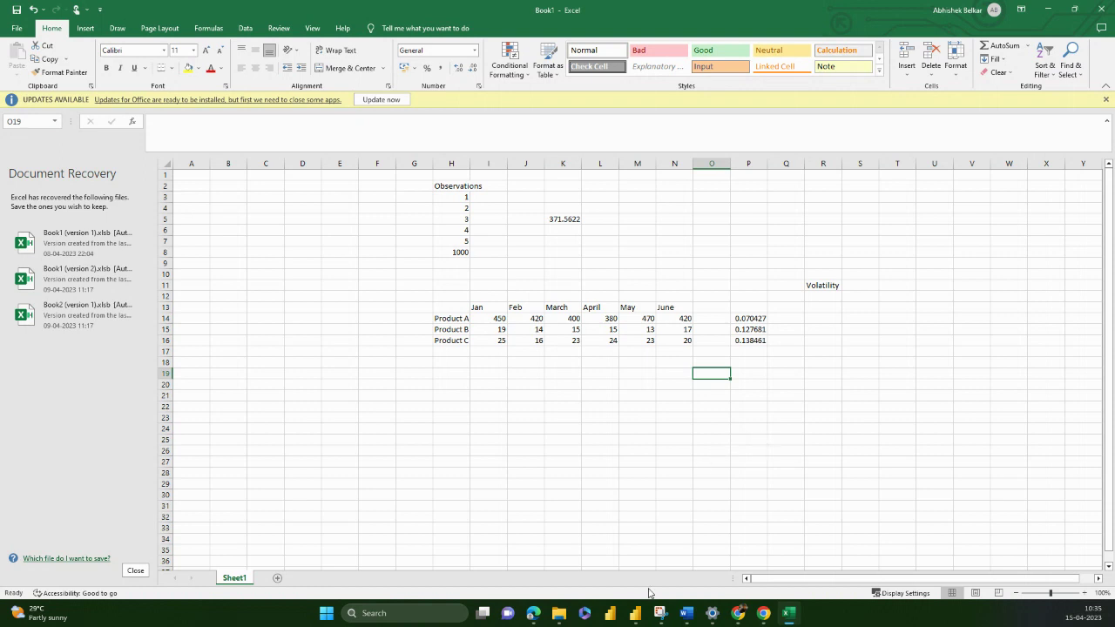
pyautogui.moveTo(635, 621)
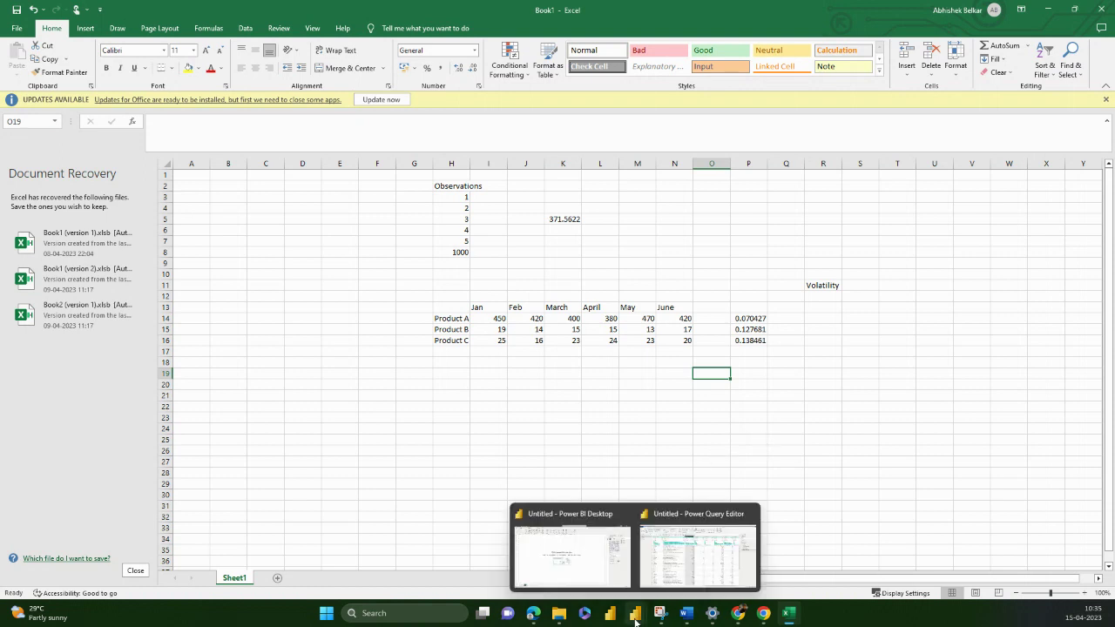
pyautogui.click(702, 562)
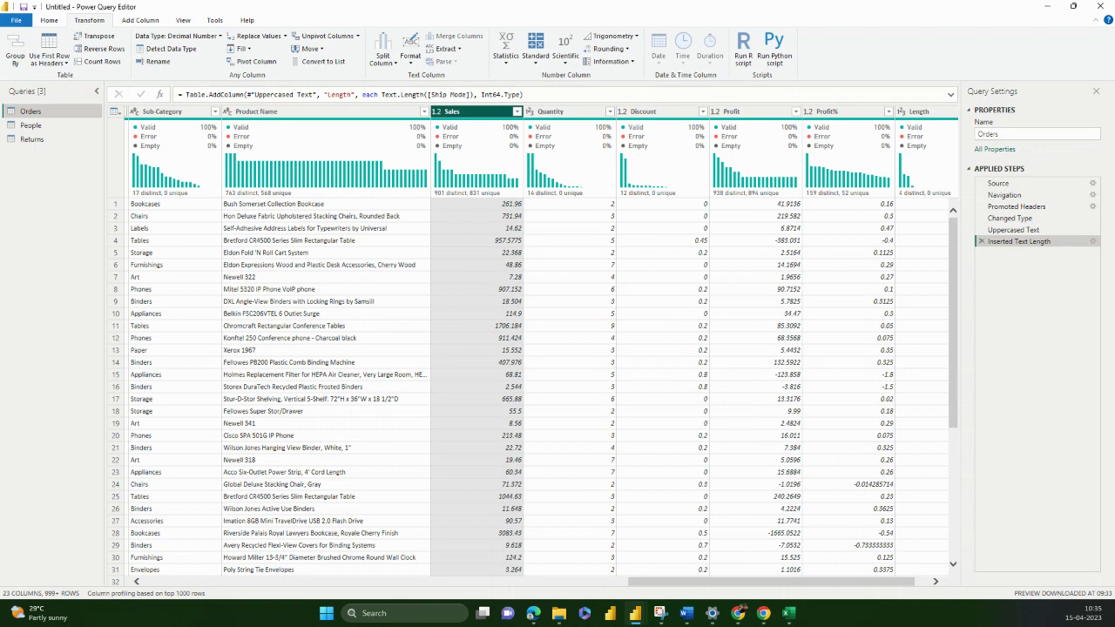
pyautogui.click(788, 613)
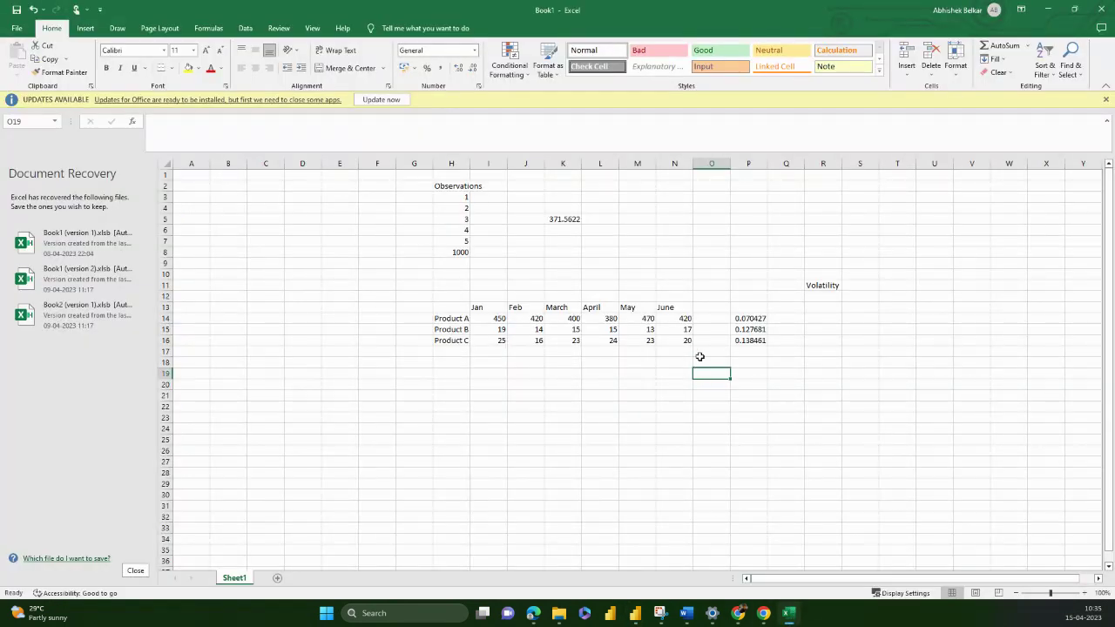
# Examine the product table and its volatility values by selecting G12:Q18, ending on cell P13.
pyautogui.moveTo(464, 300); pyautogui.dragTo(781, 369)
pyautogui.click(674, 372)
pyautogui.moveTo(410, 297); pyautogui.dragTo(786, 360)
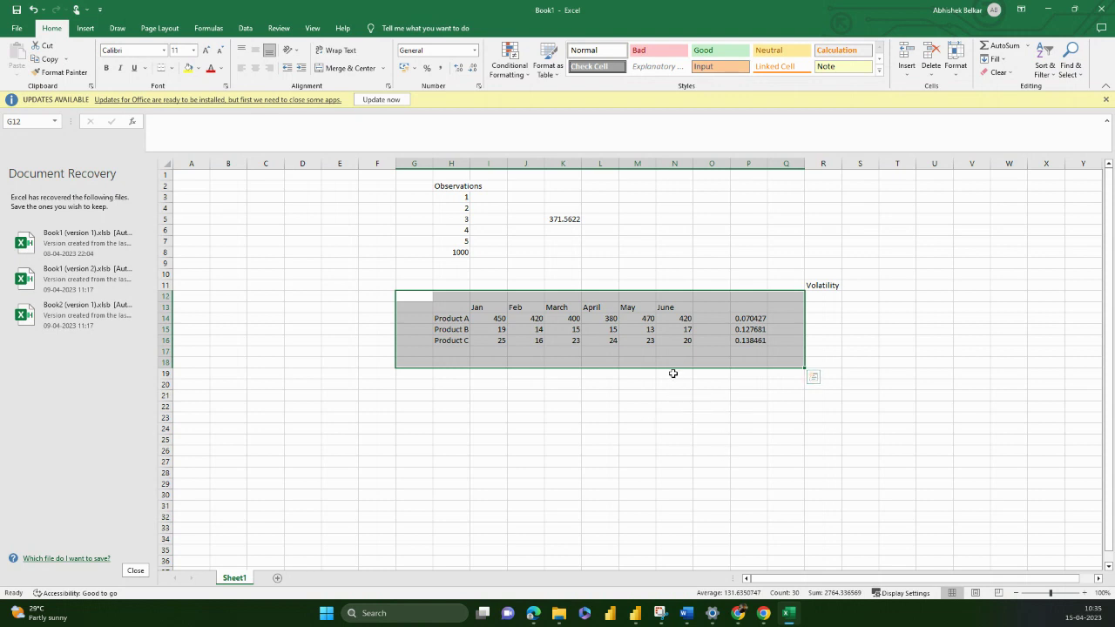
pyautogui.click(737, 308)
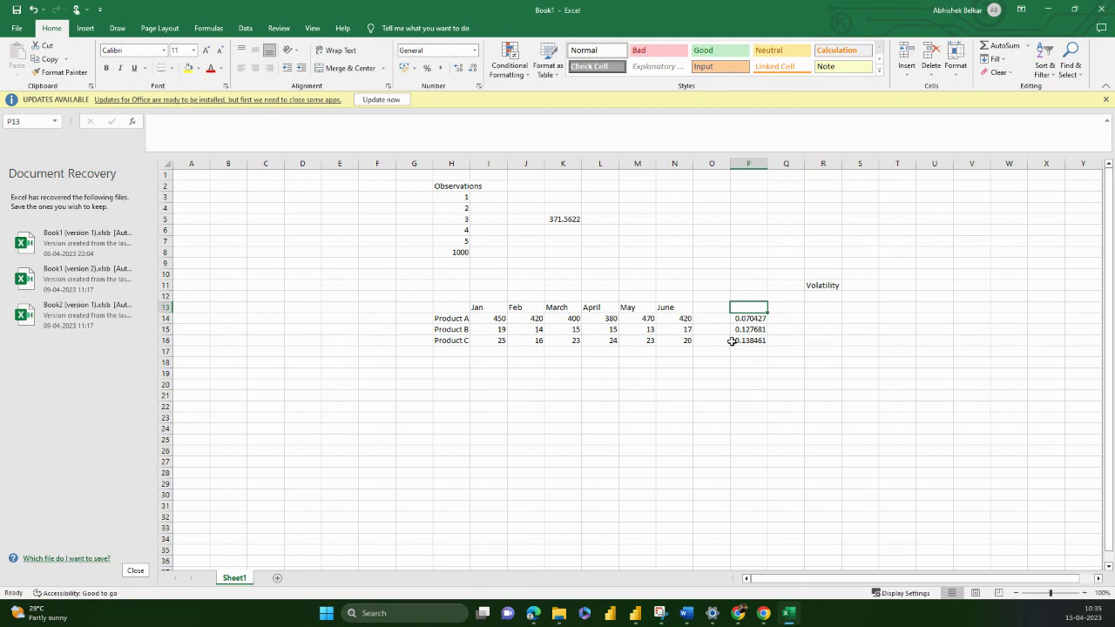
# Switch to the Power Query Editor and examine the Statistics and Standard calculation options for the Sales column.
pyautogui.click(640, 616)
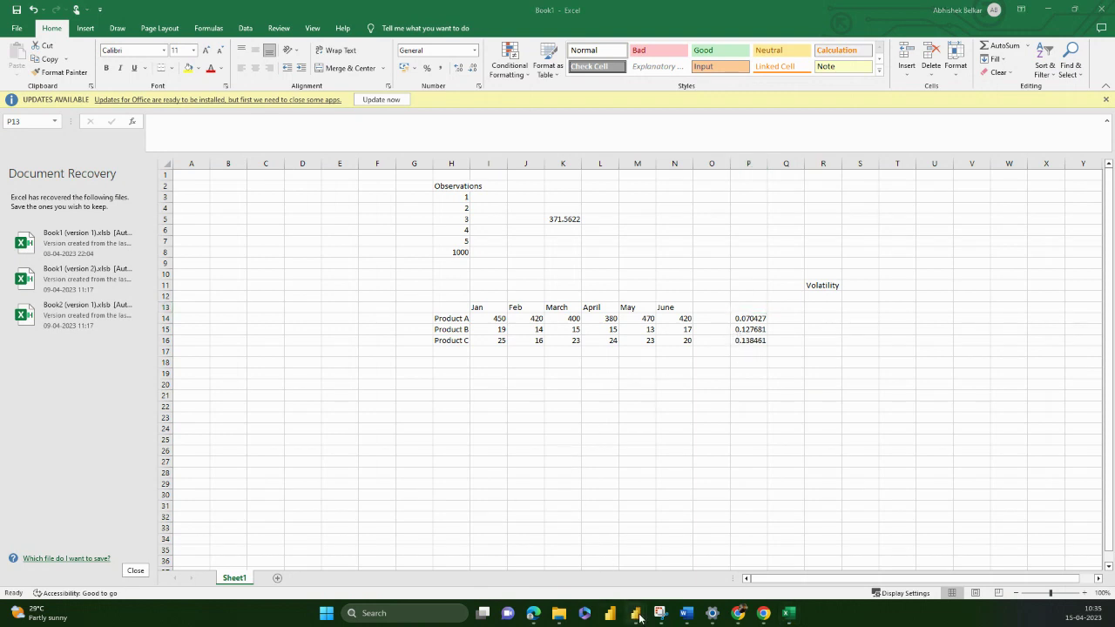
pyautogui.click(697, 548)
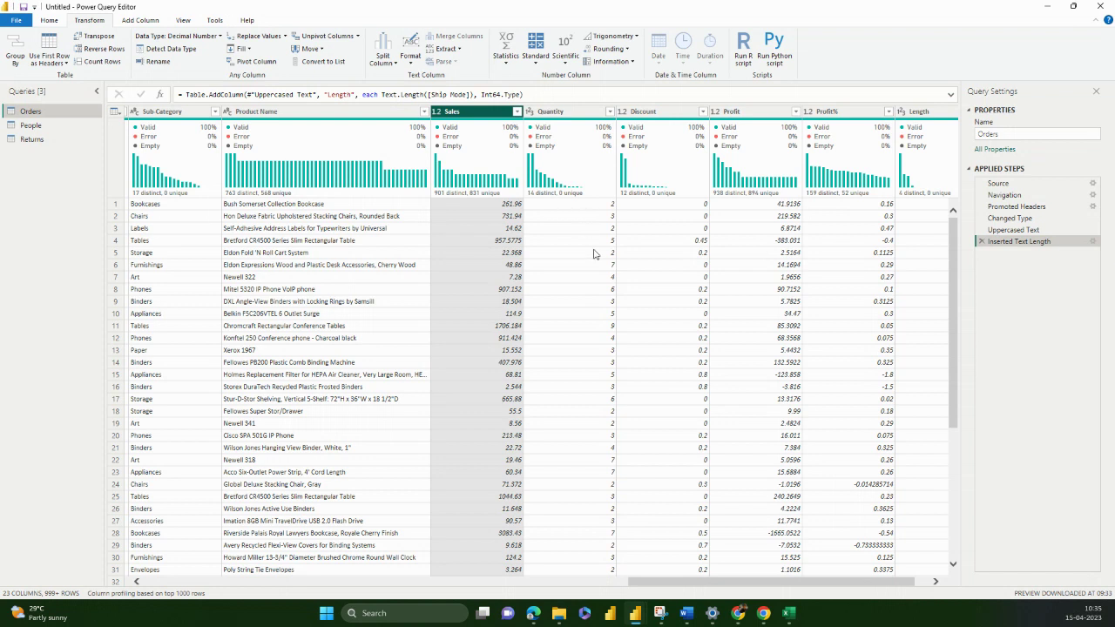
pyautogui.click(506, 54)
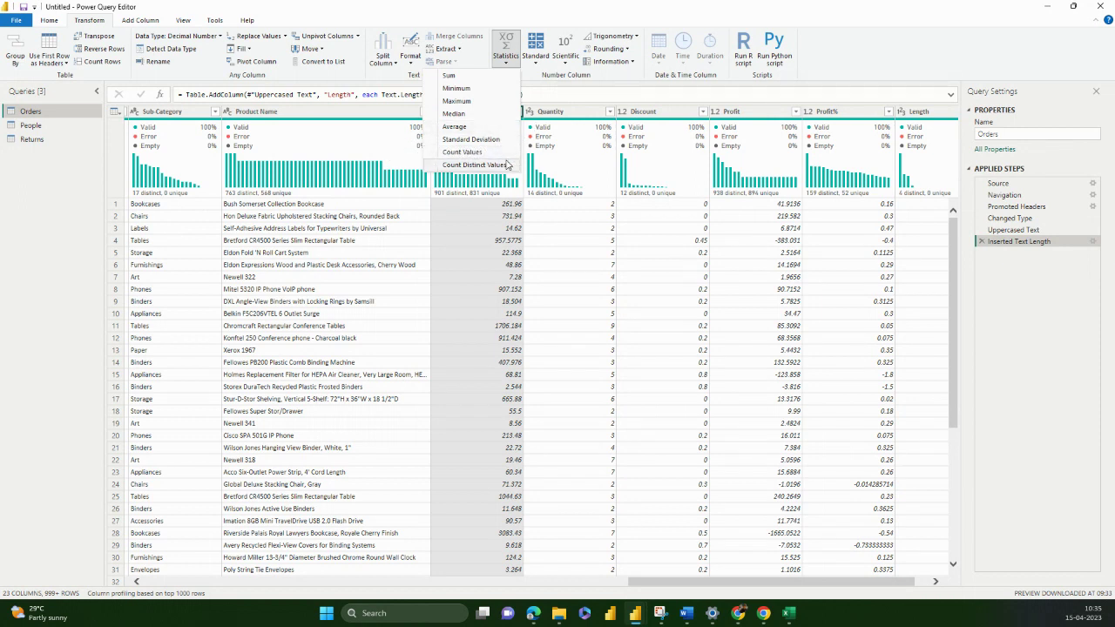
pyautogui.click(536, 61)
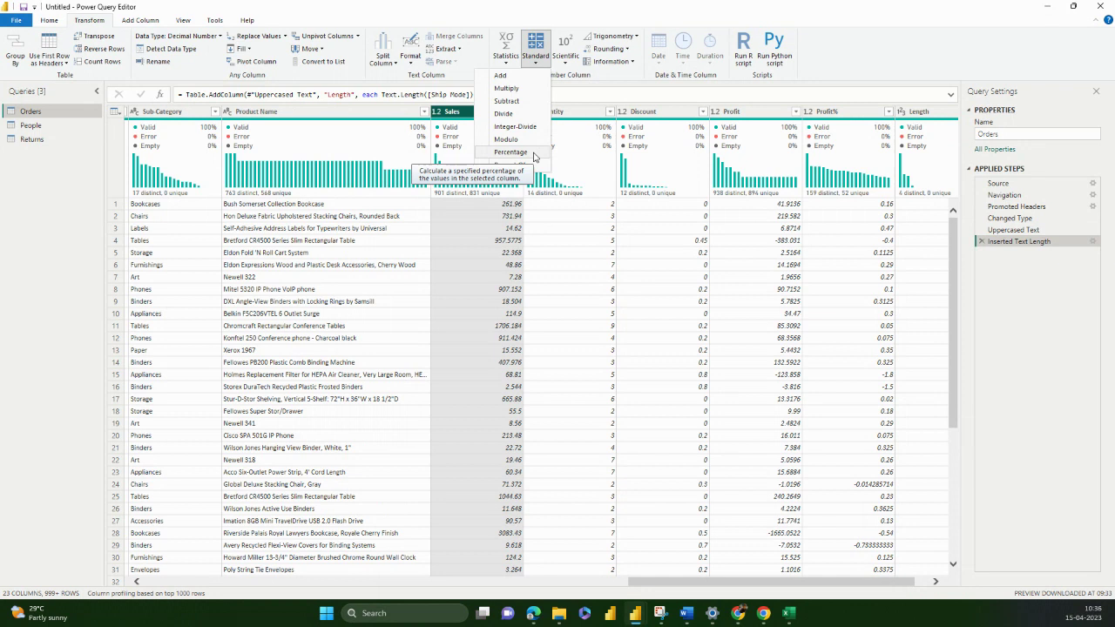
pyautogui.click(525, 549)
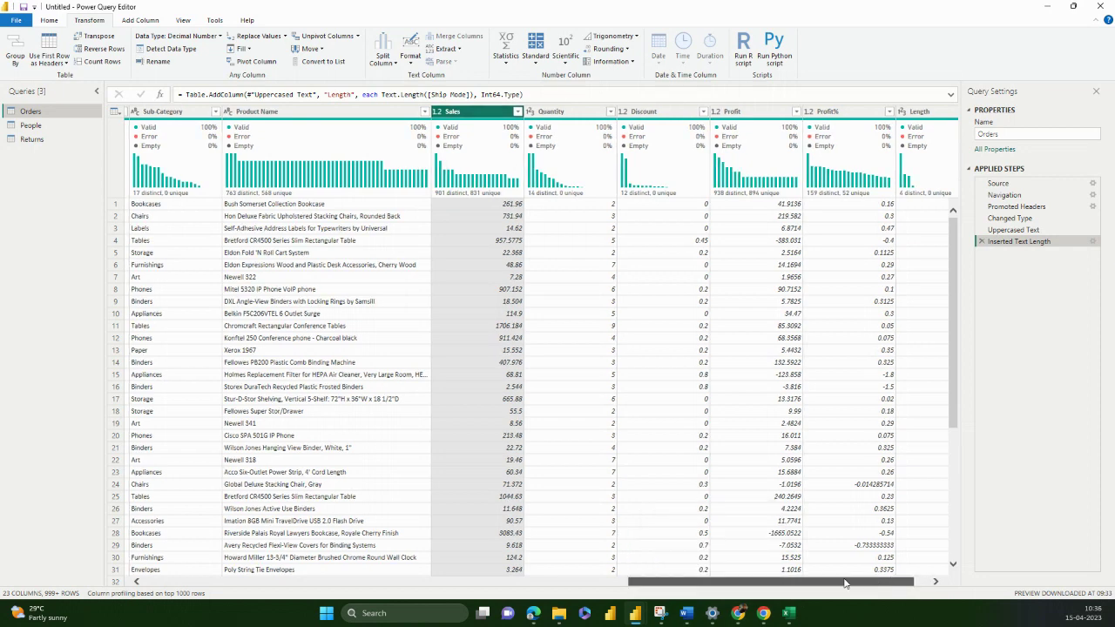
# Apply a Percentage calculation with value 0.5 to the Row ID column of the Orders query.
pyautogui.moveTo(844, 583); pyautogui.dragTo(254, 517)
pyautogui.click(181, 112)
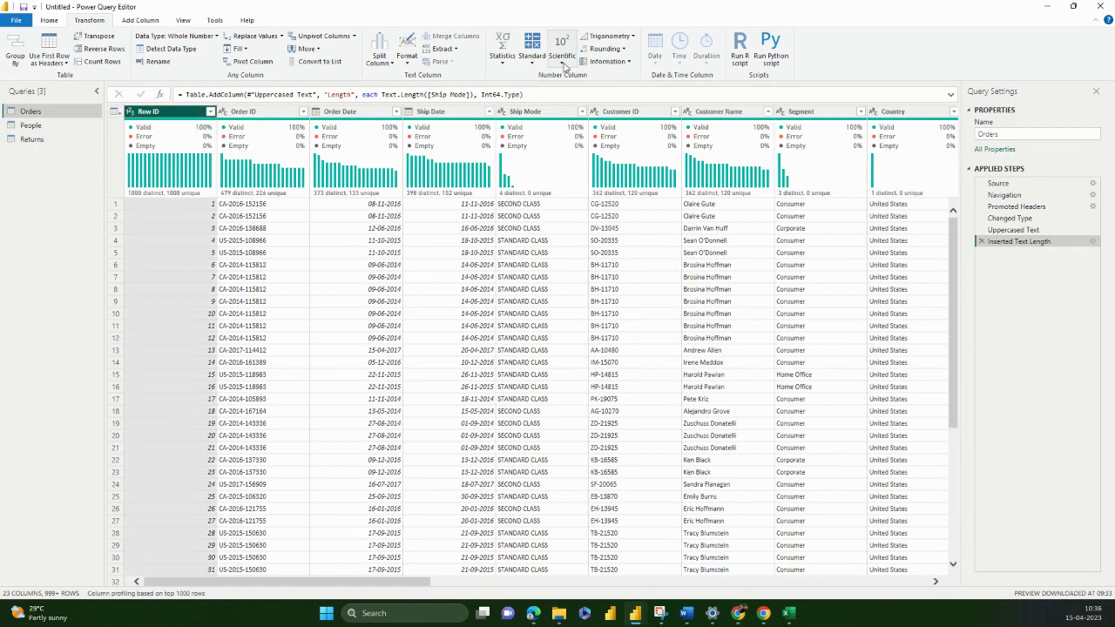
pyautogui.click(532, 53)
pyautogui.click(522, 150)
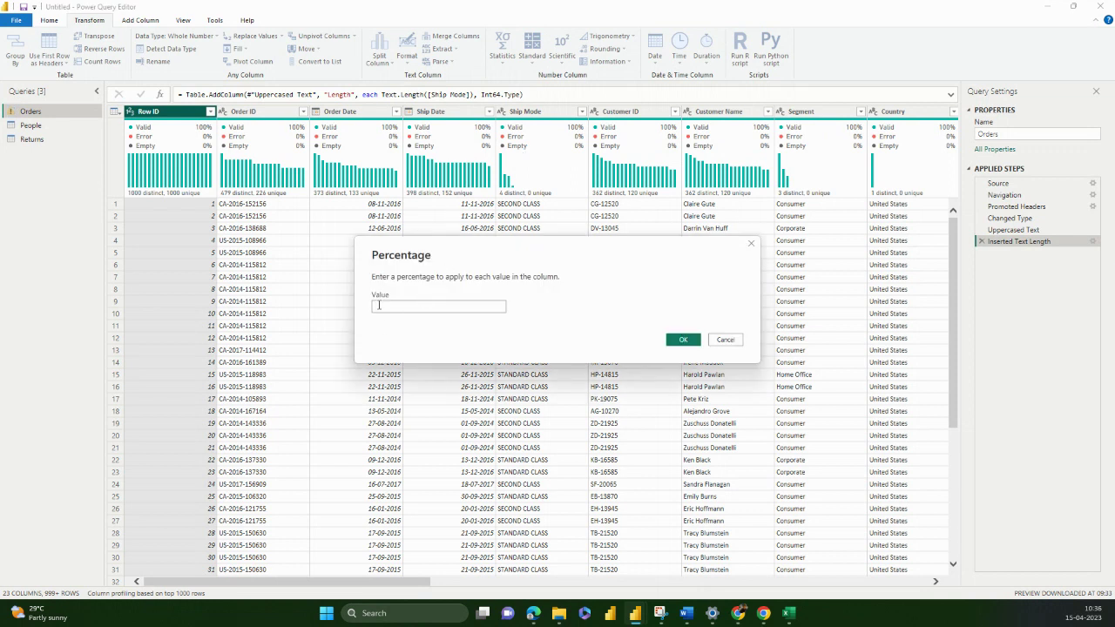
pyautogui.write('0.5')
pyautogui.click(684, 341)
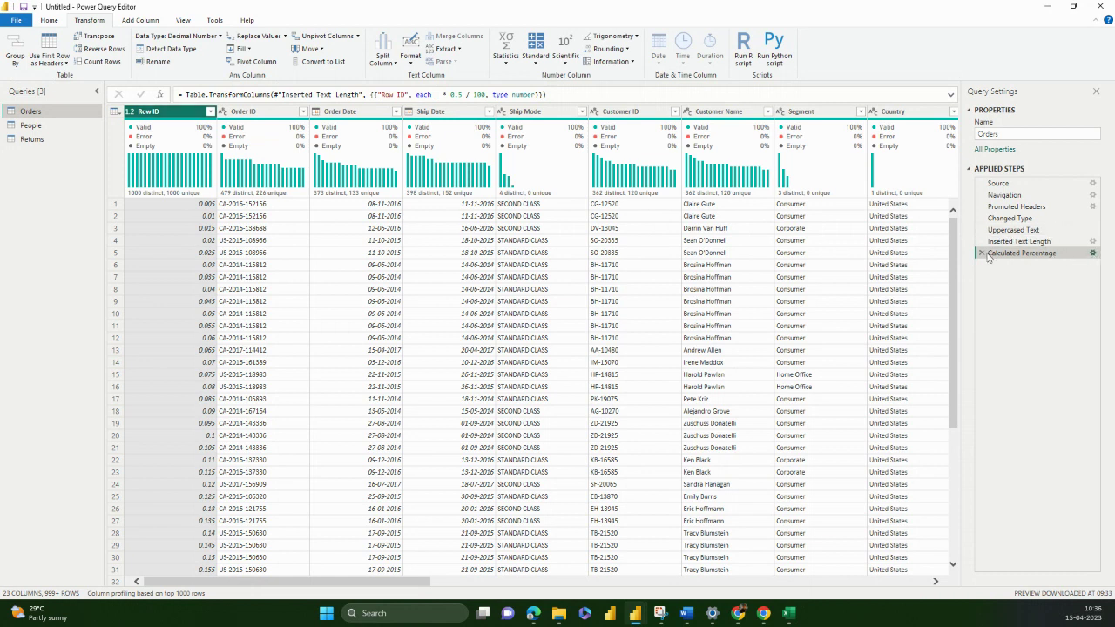
# Change the Calculated Percentage step's value to 2 and delete that step from the Orders query.
pyautogui.click(1092, 252)
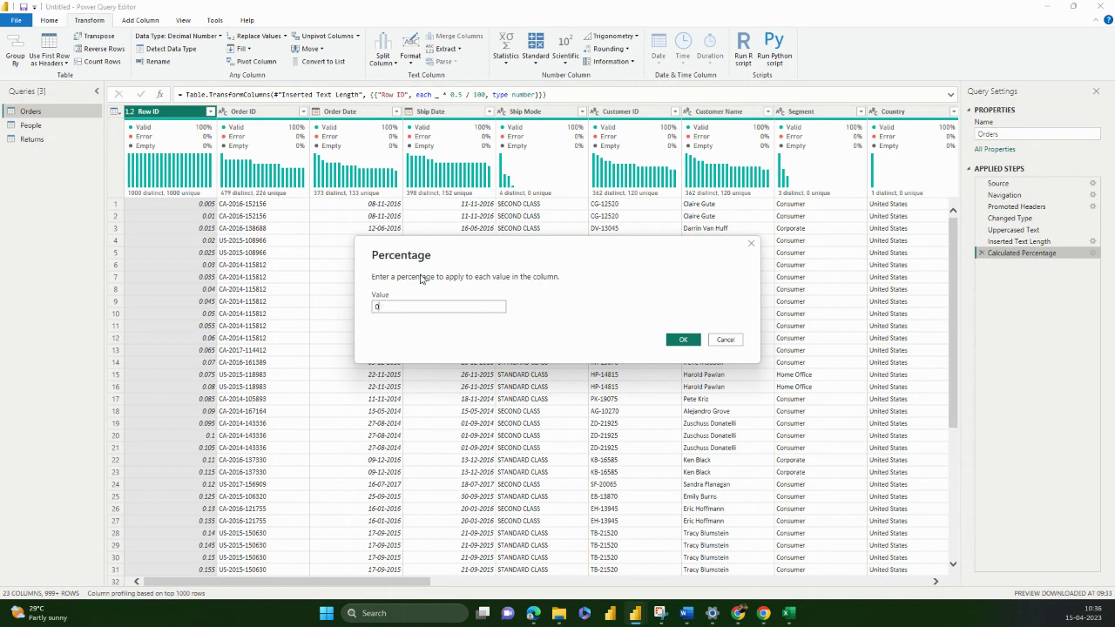
pyautogui.write('2')
pyautogui.click(684, 340)
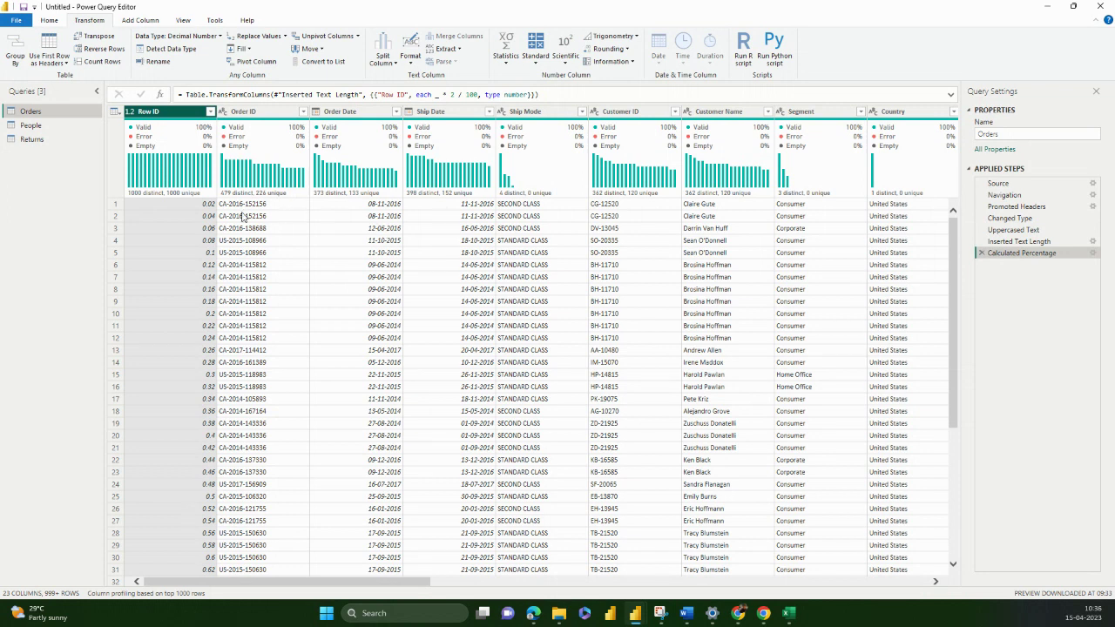
pyautogui.click(981, 253)
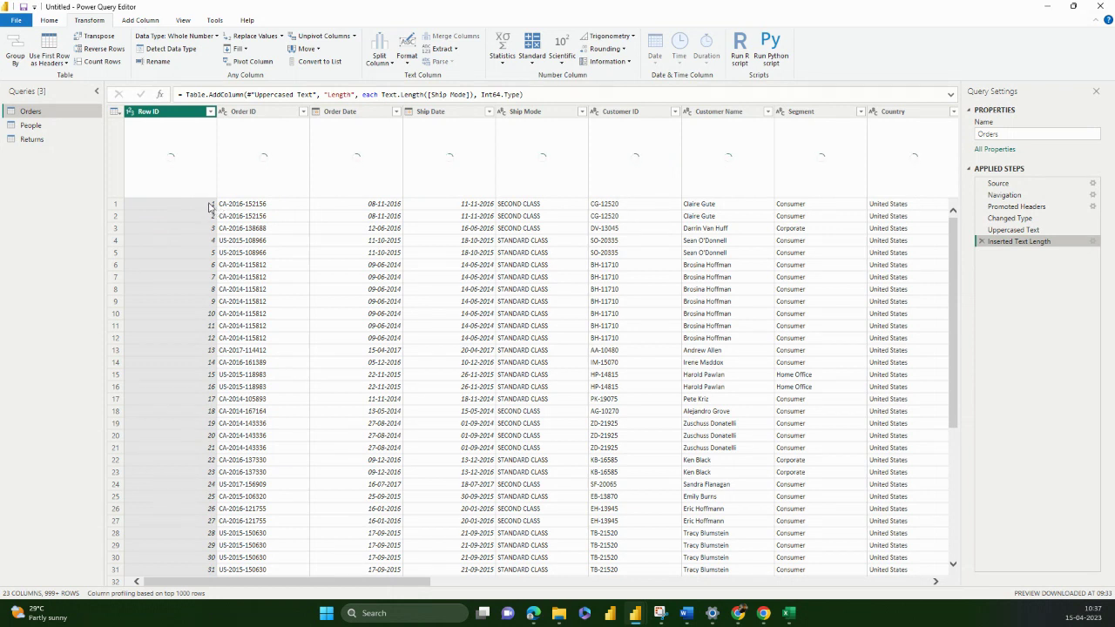
# Apply a Percentage calculation with value 2 to the Row ID column, and delete the resulting Calculated Percentage step.
pyautogui.click(532, 47)
pyautogui.click(505, 155)
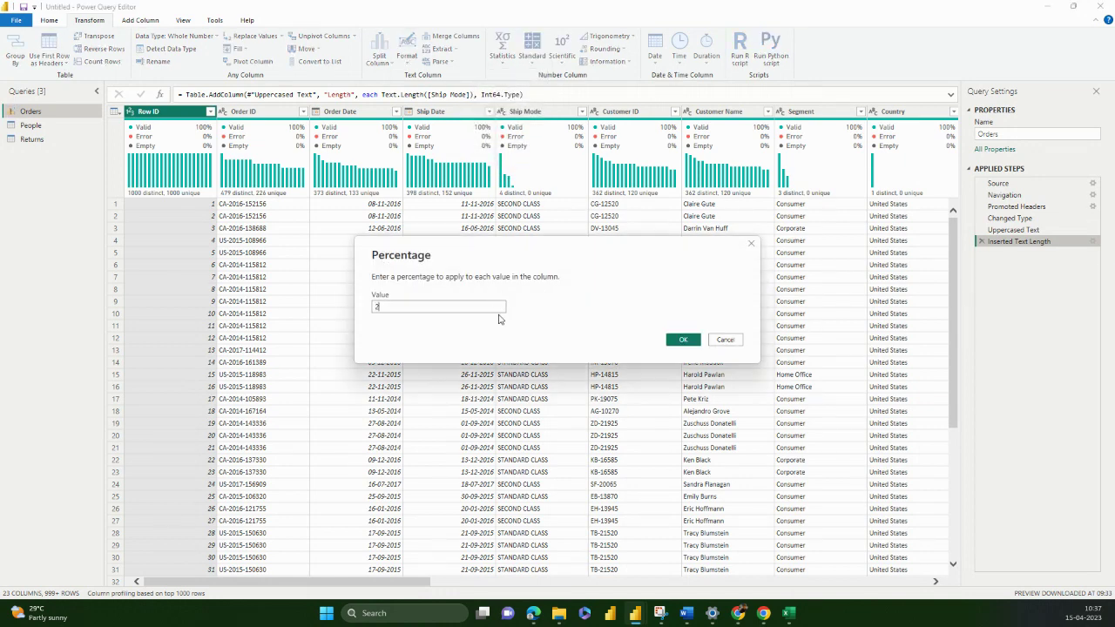
pyautogui.click(683, 339)
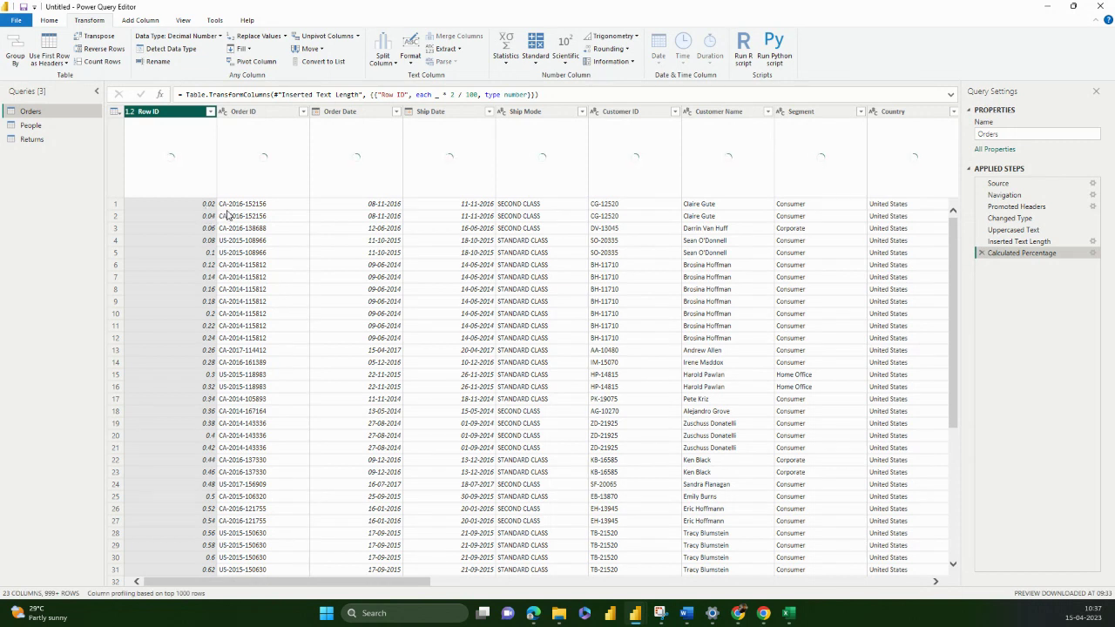
pyautogui.click(980, 252)
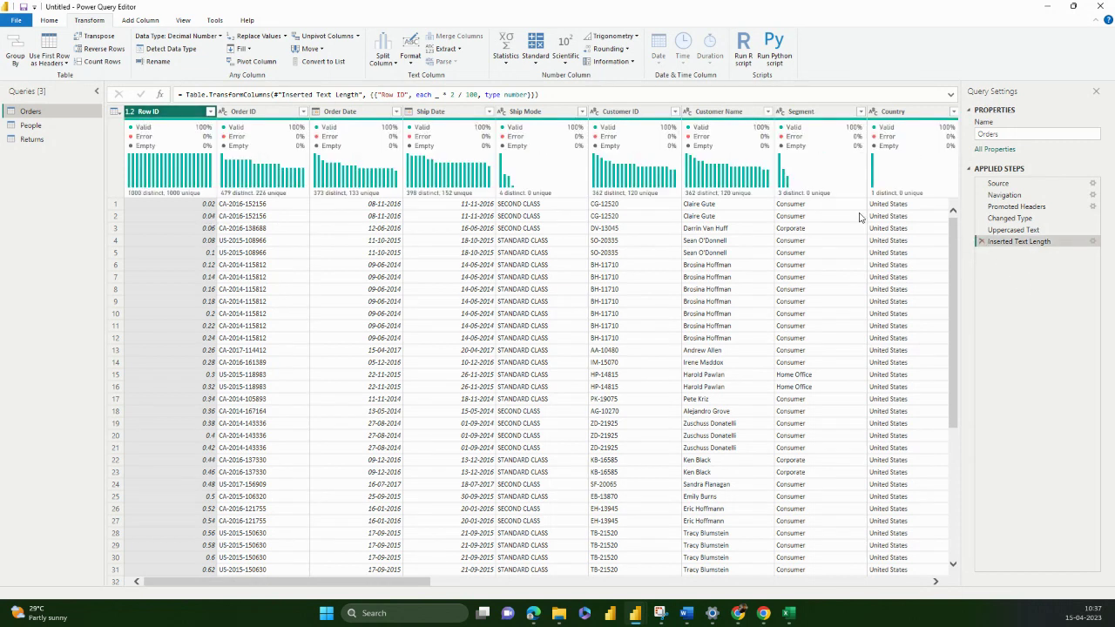
# Apply a Percent Of calculation with value 100 to the Row ID column and review the resulting rows.
pyautogui.click(504, 66)
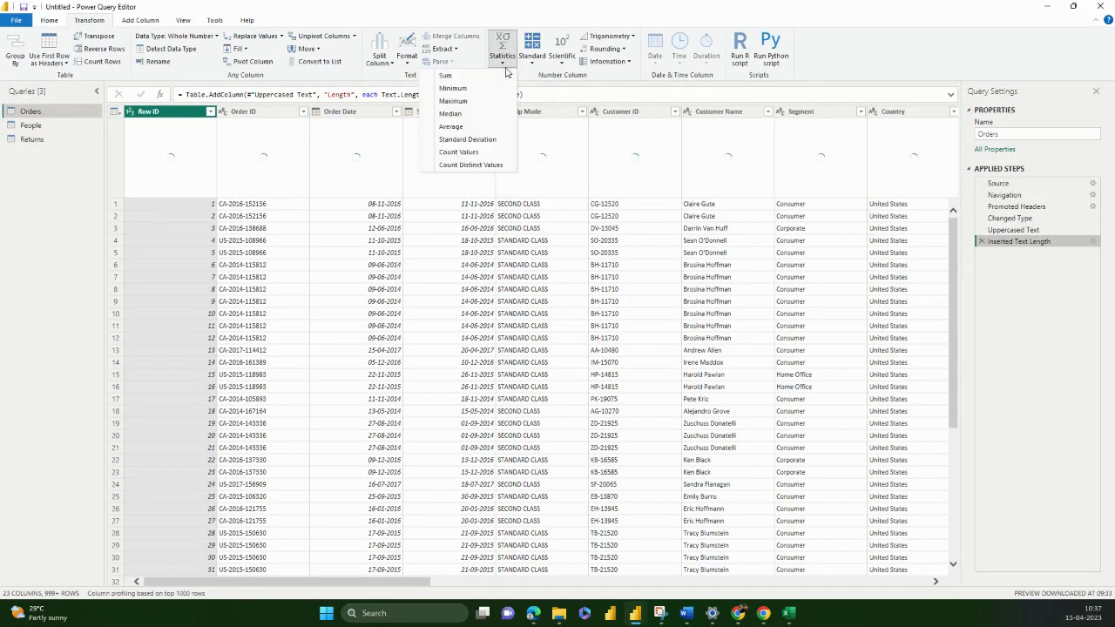
pyautogui.click(531, 60)
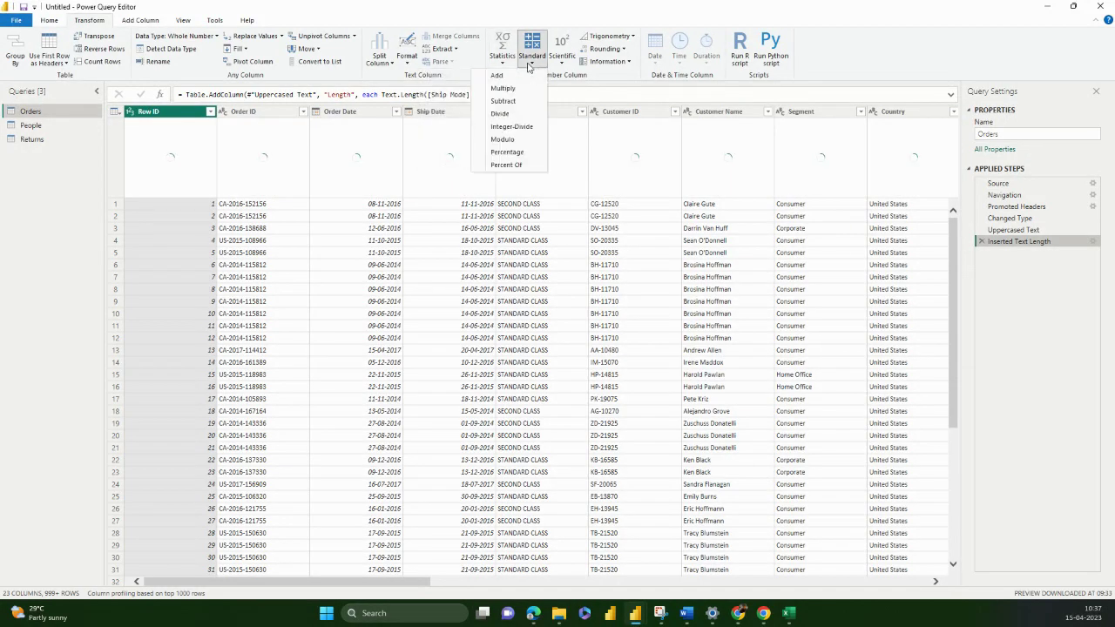
pyautogui.click(505, 165)
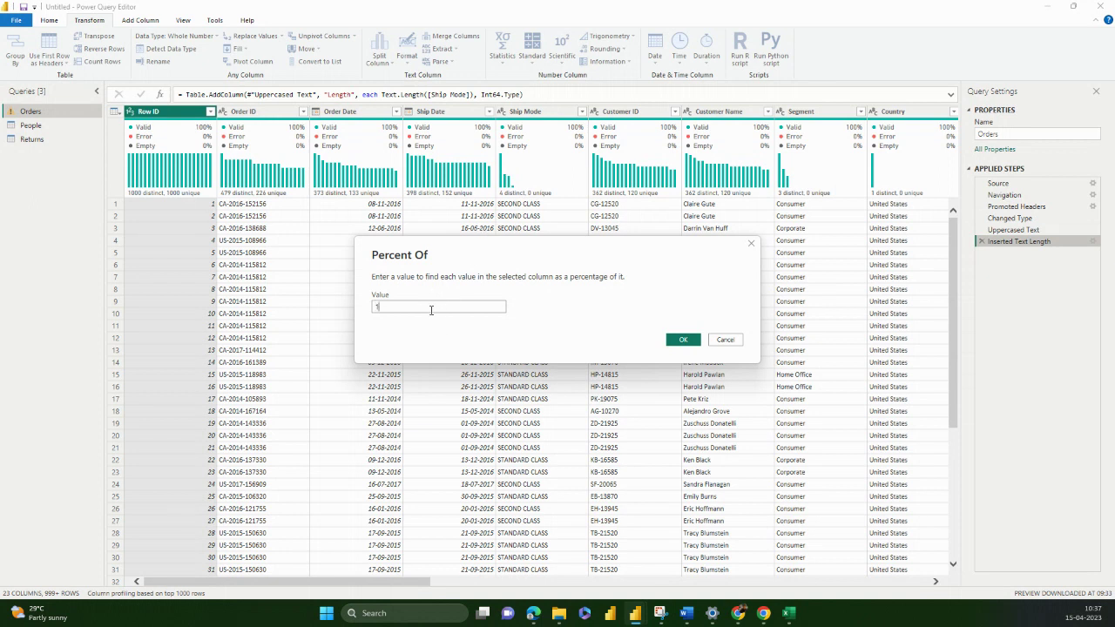
pyautogui.click(683, 339)
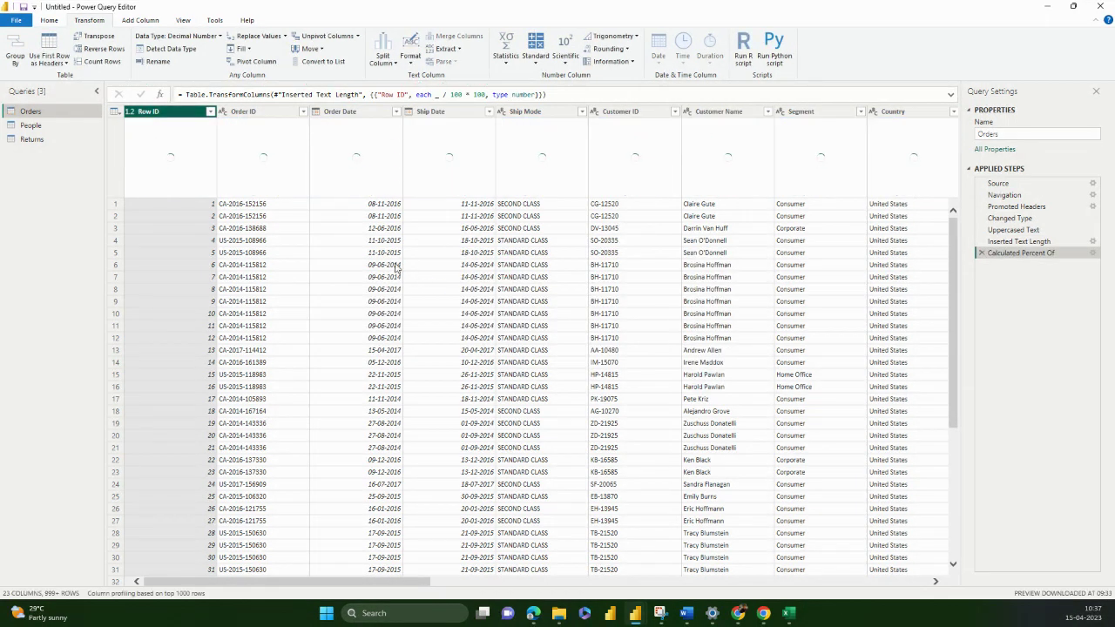
pyautogui.scroll(-6, 209, 272)
pyautogui.scroll(-20, 206, 274)
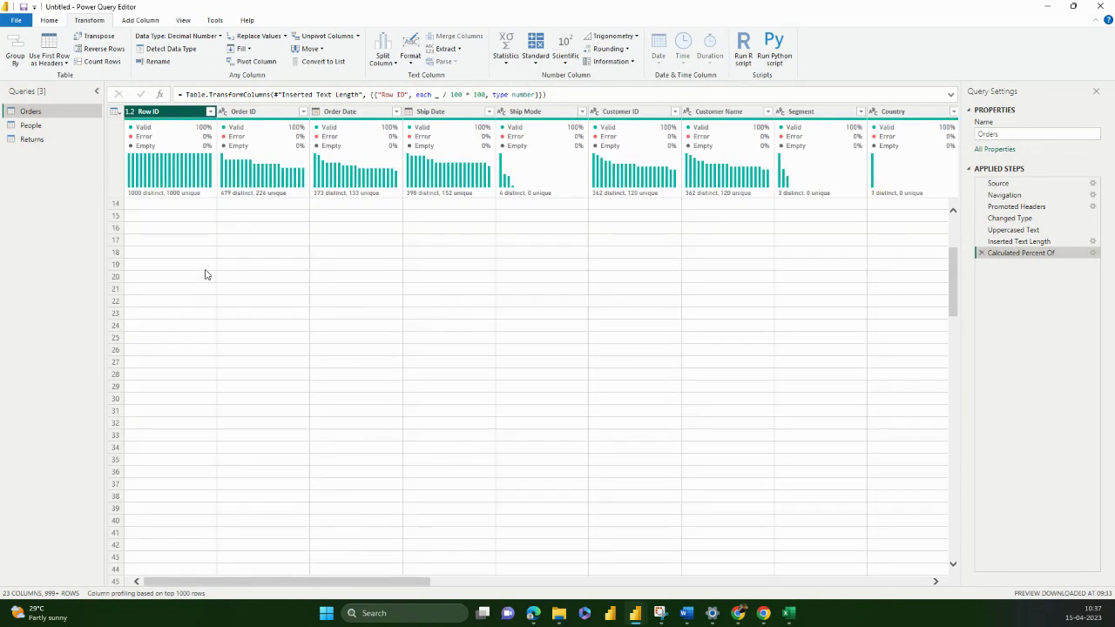
# Change the Calculated Percent Of step's value to 300 and delete that step from the Orders query.
pyautogui.click(1093, 254)
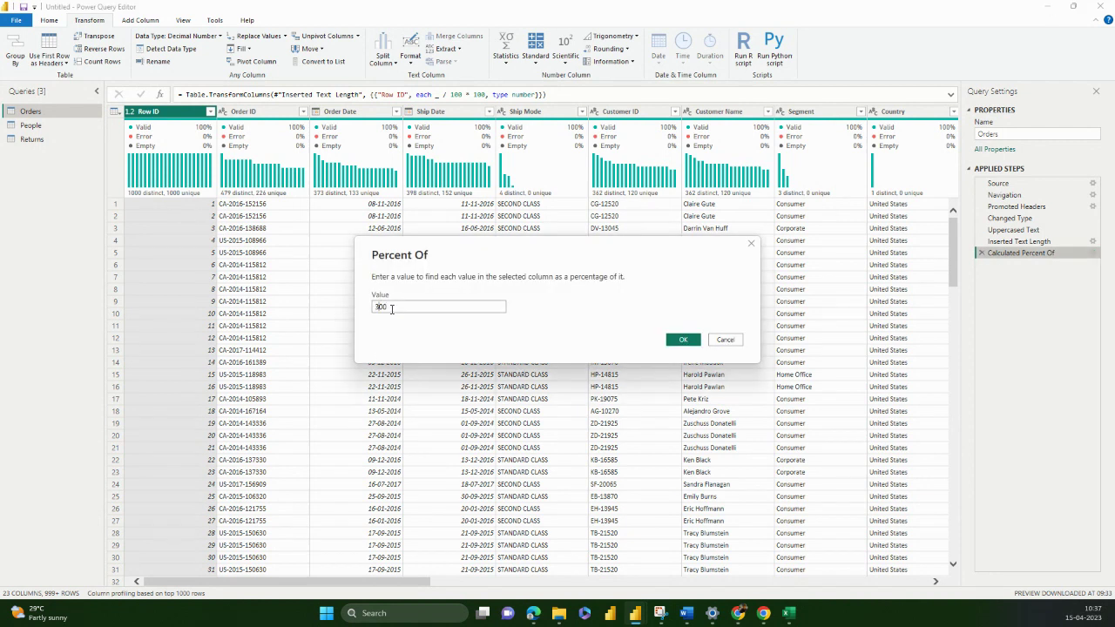
pyautogui.write('300')
pyautogui.click(683, 340)
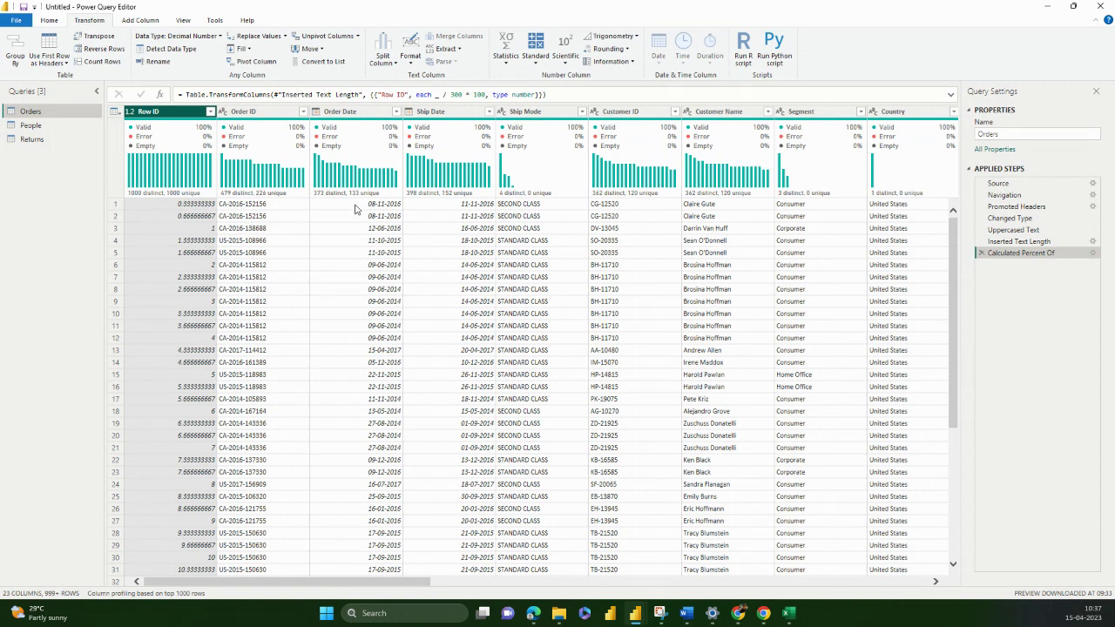
pyautogui.click(980, 253)
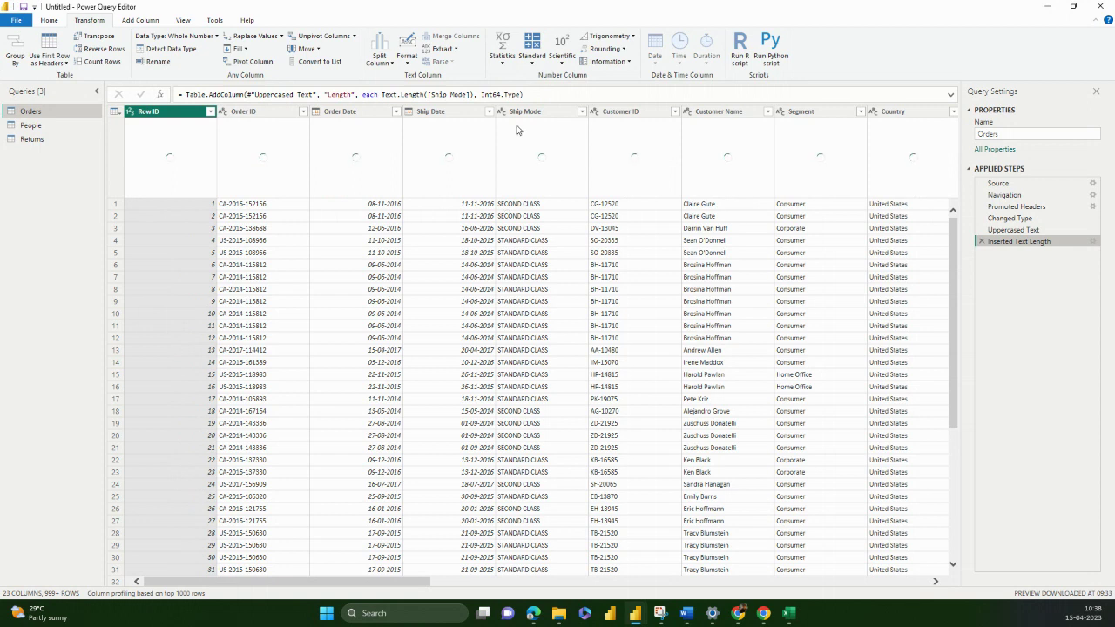
# Examine the Standard, Scientific, Trigonometry and Rounding options available for the Row ID number column.
pyautogui.click(546, 61)
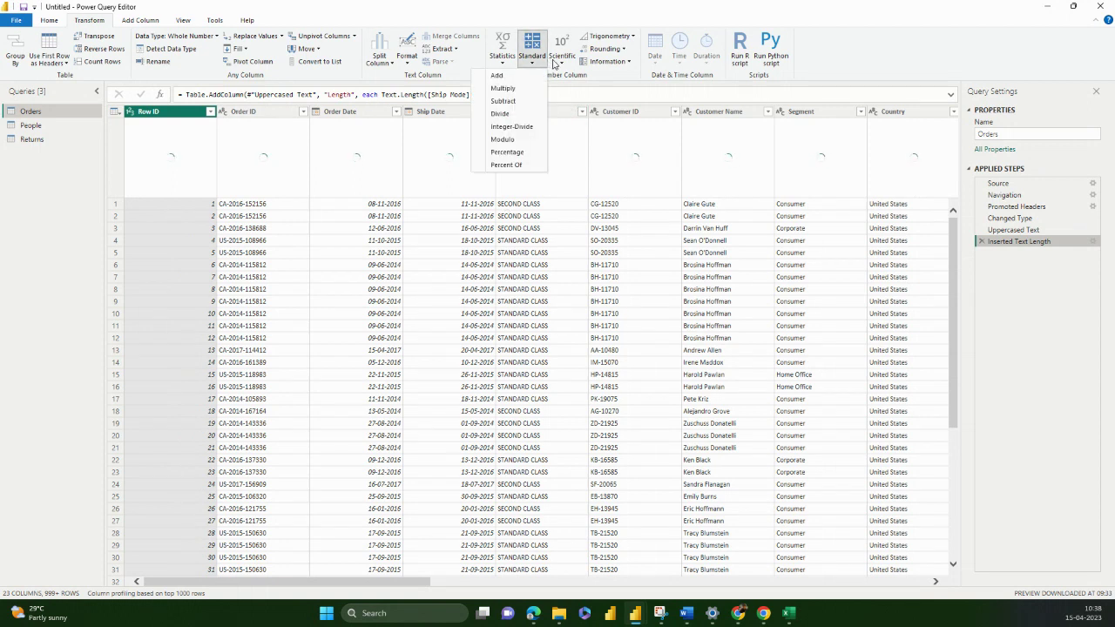
pyautogui.click(560, 59)
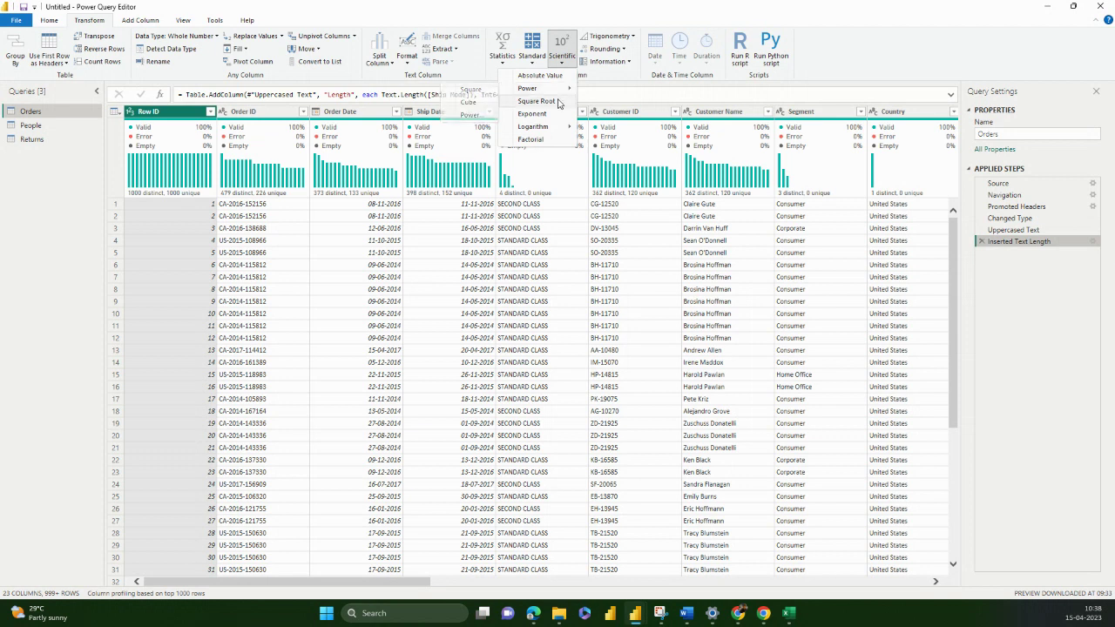
pyautogui.moveTo(558, 130)
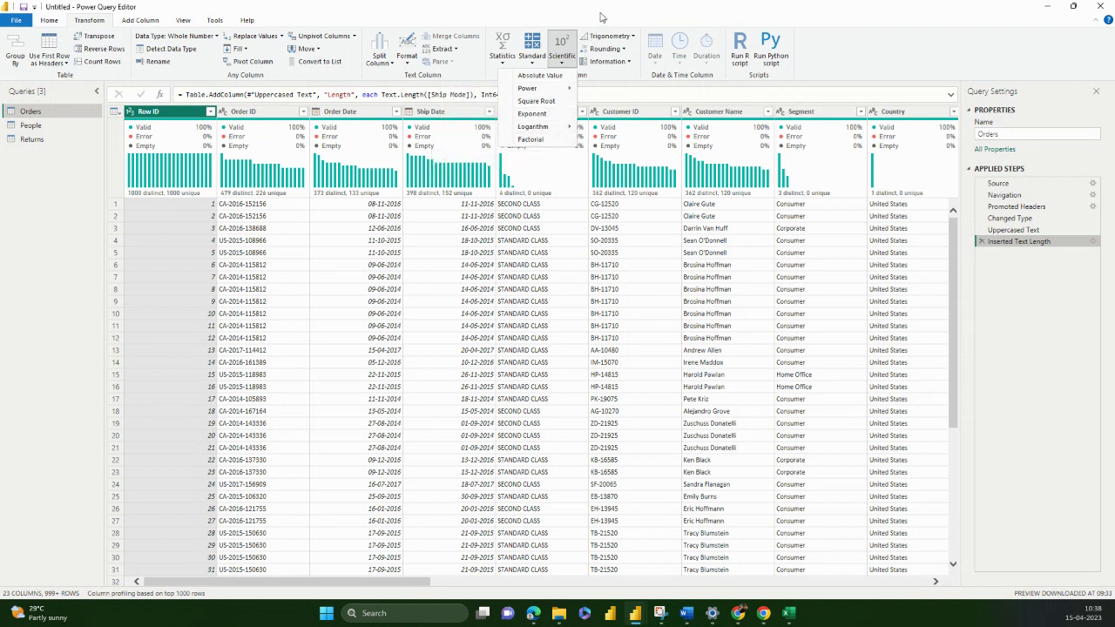
pyautogui.click(614, 36)
pyautogui.click(614, 36)
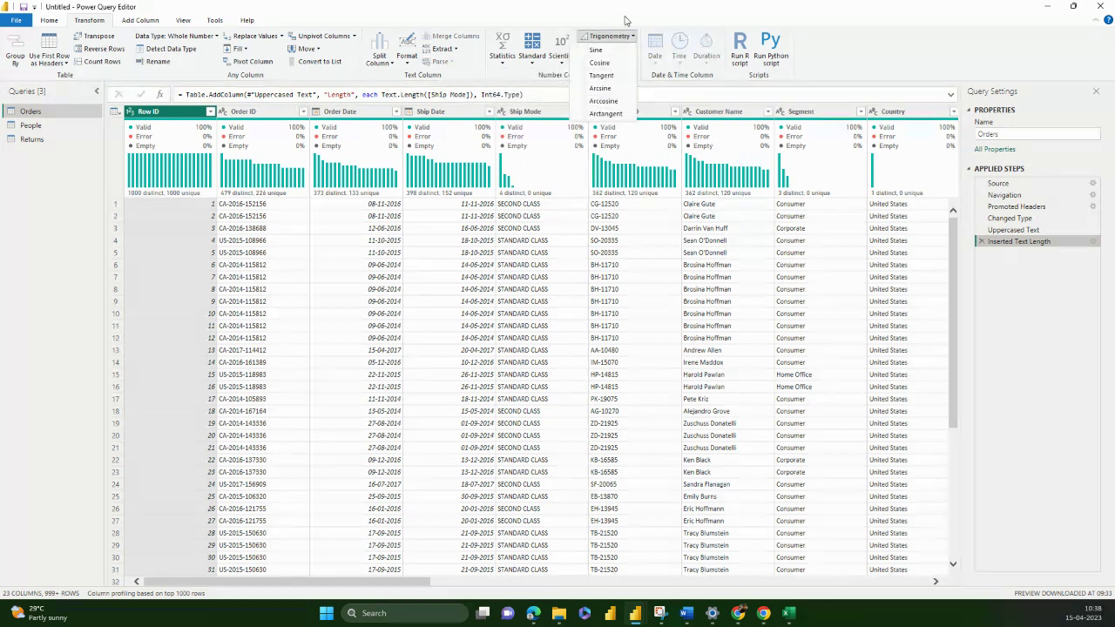
pyautogui.click(626, 27)
pyautogui.click(623, 50)
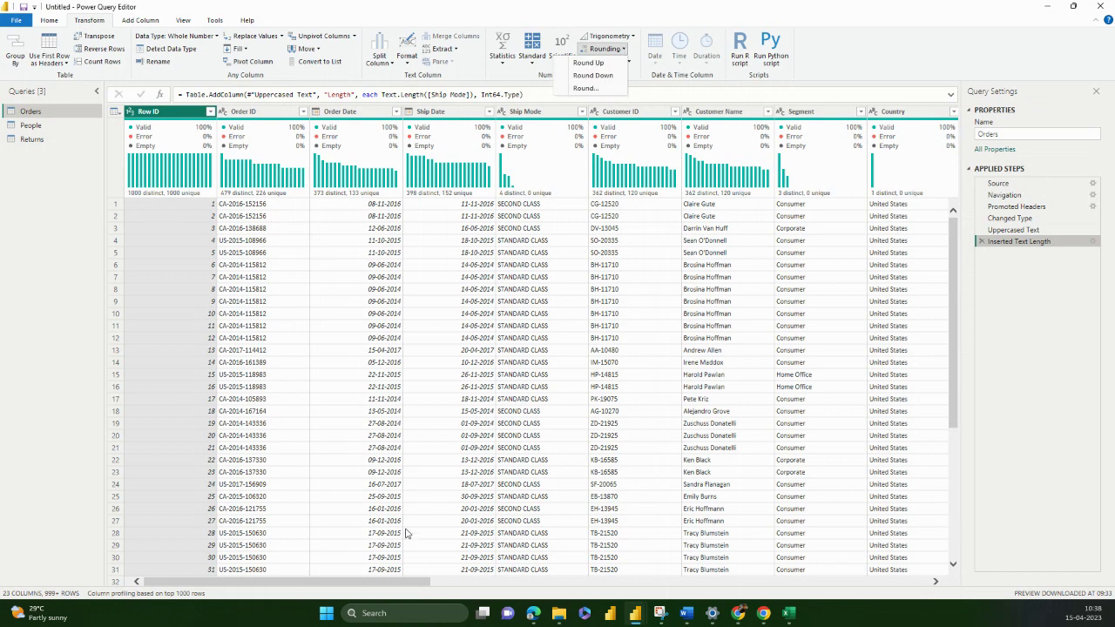
# Round up the Discount column of the Orders query, and delete the Rounded Up step.
pyautogui.click(392, 582)
pyautogui.moveTo(409, 582); pyautogui.dragTo(882, 568)
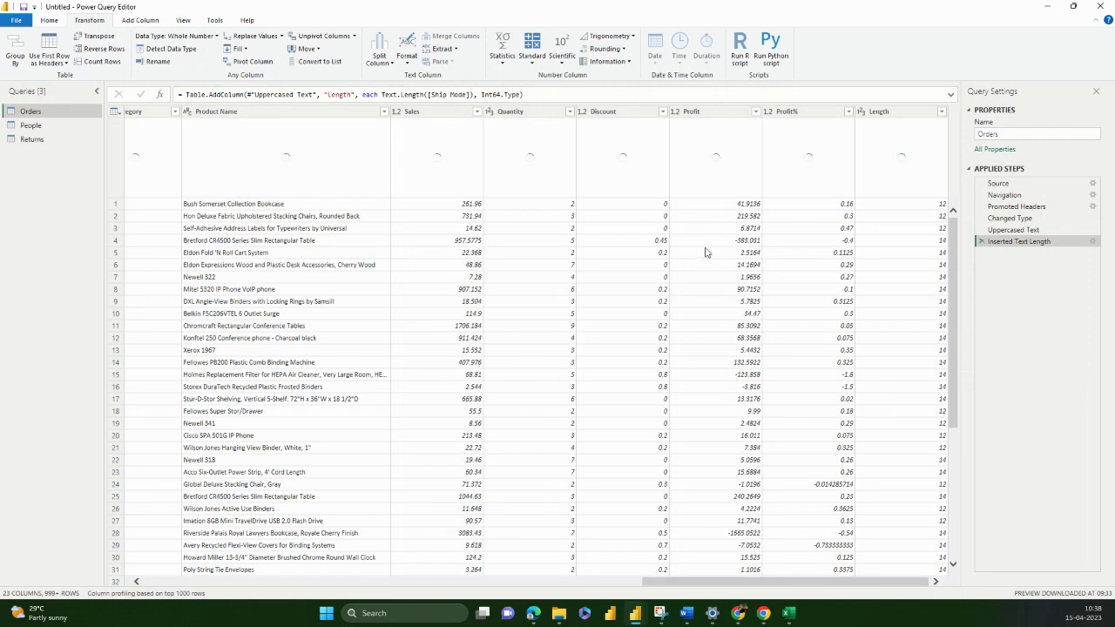
pyautogui.click(622, 117)
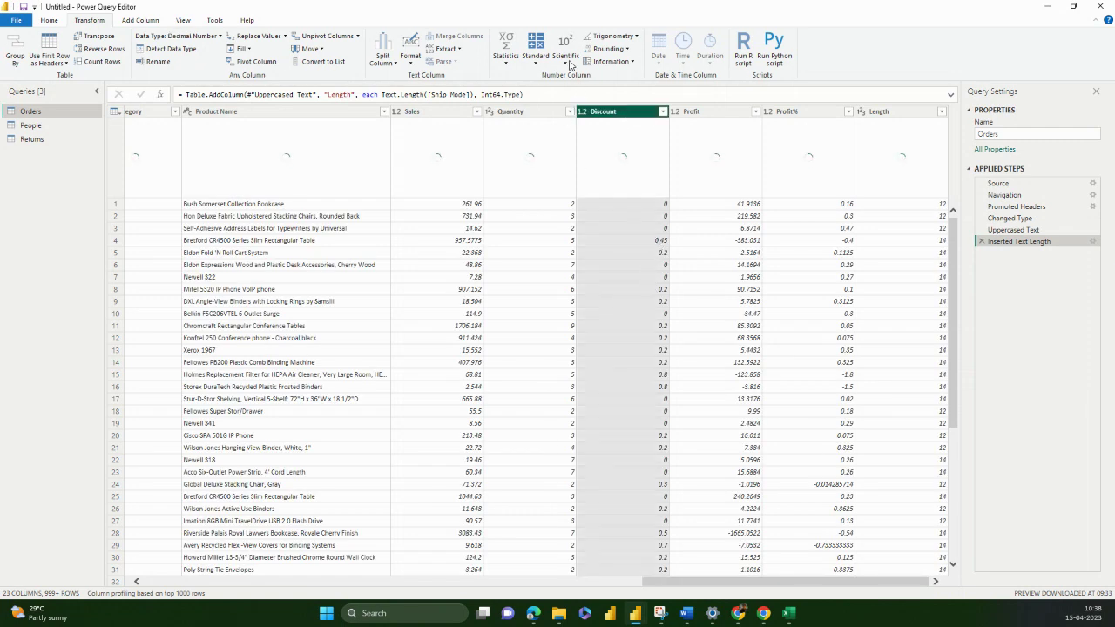
pyautogui.click(608, 51)
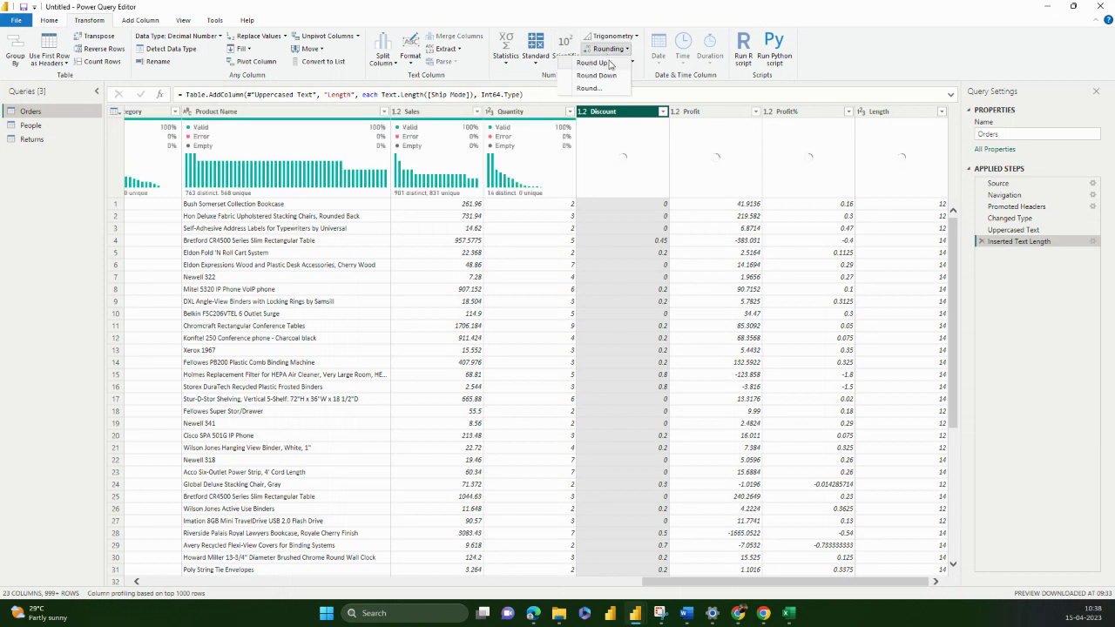
pyautogui.click(610, 68)
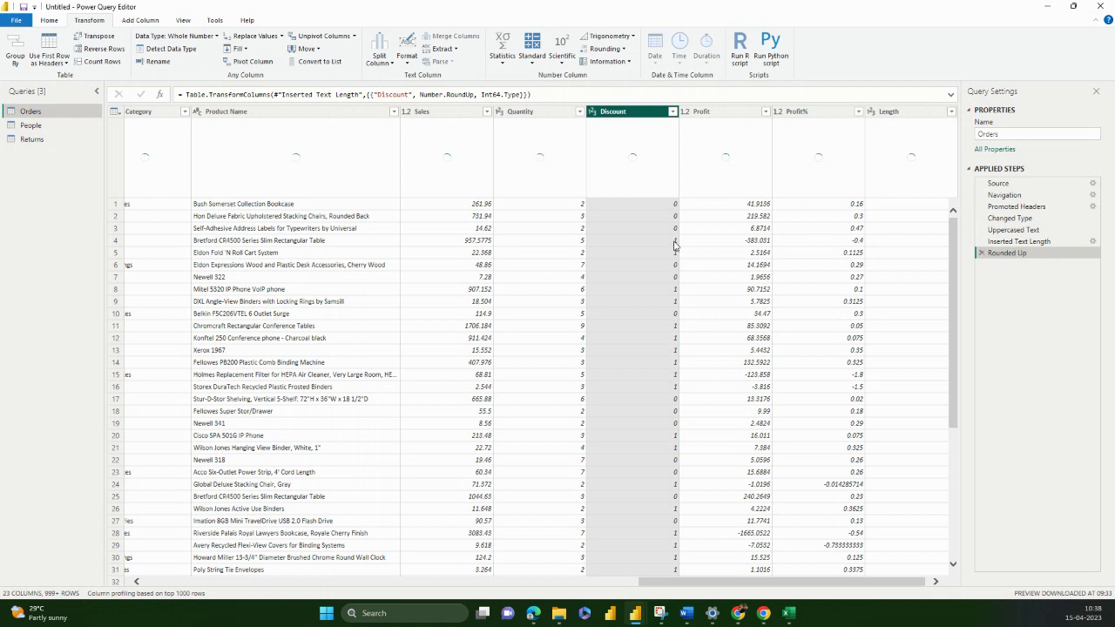
pyautogui.click(981, 254)
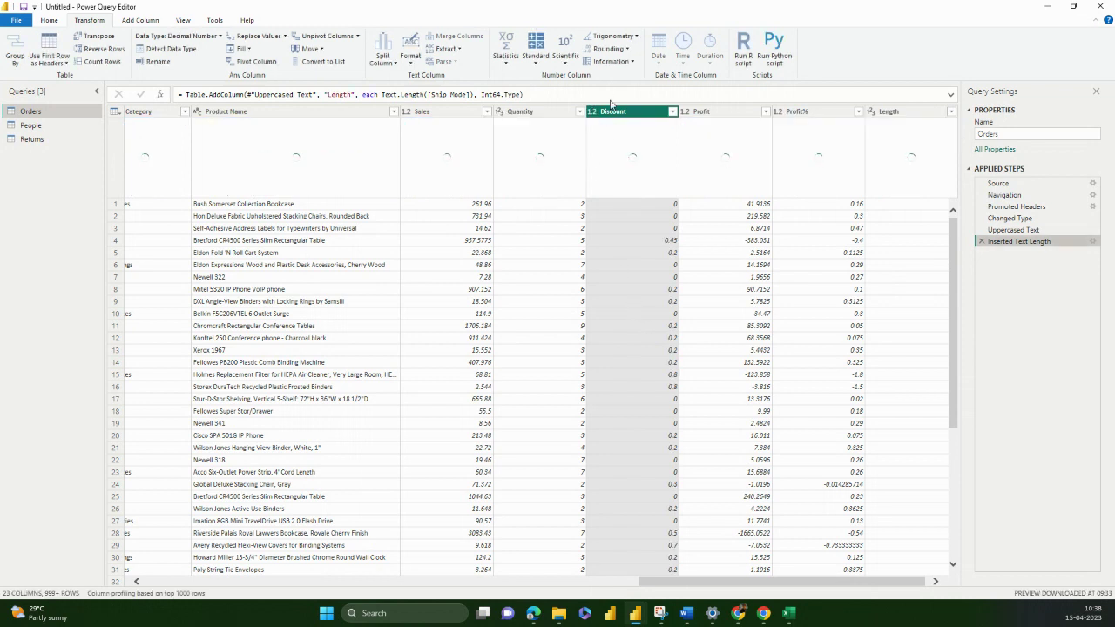
# Round down the Discount column, and delete the Rounded Down step.
pyautogui.click(618, 50)
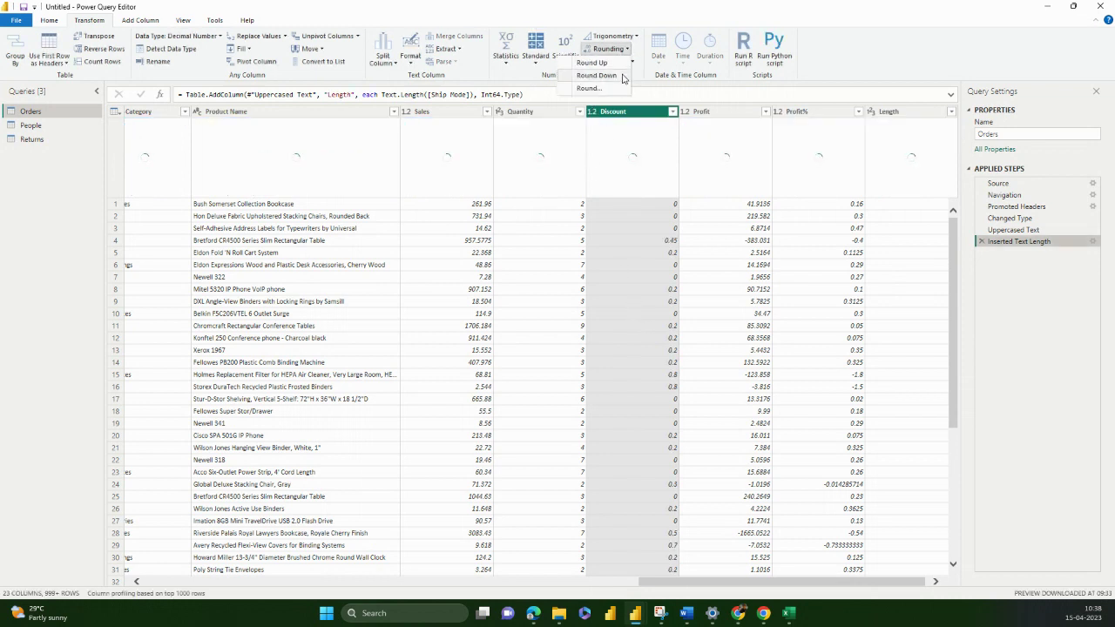
pyautogui.click(620, 77)
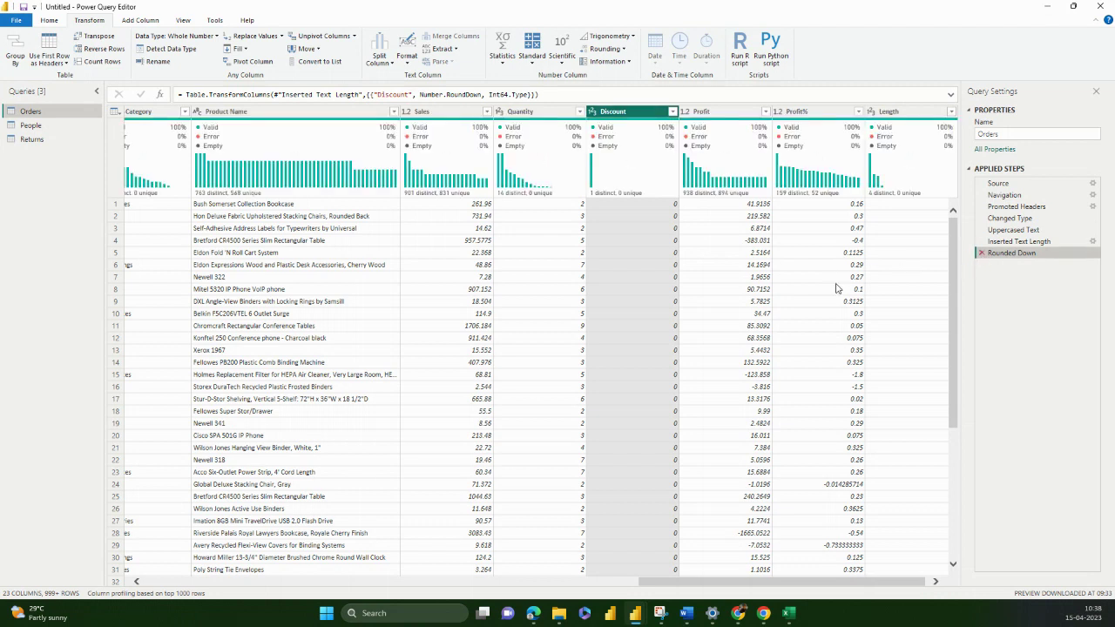
pyautogui.click(981, 253)
# Round the Discount column to 4 decimal places and review the resulting rows.
pyautogui.click(627, 50)
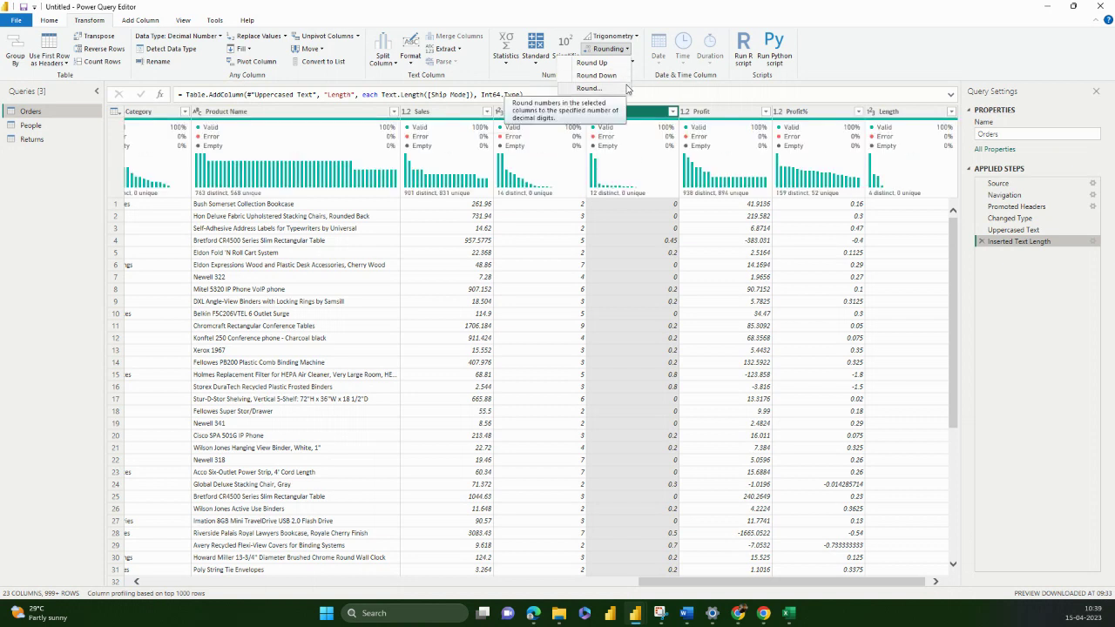
pyautogui.click(625, 89)
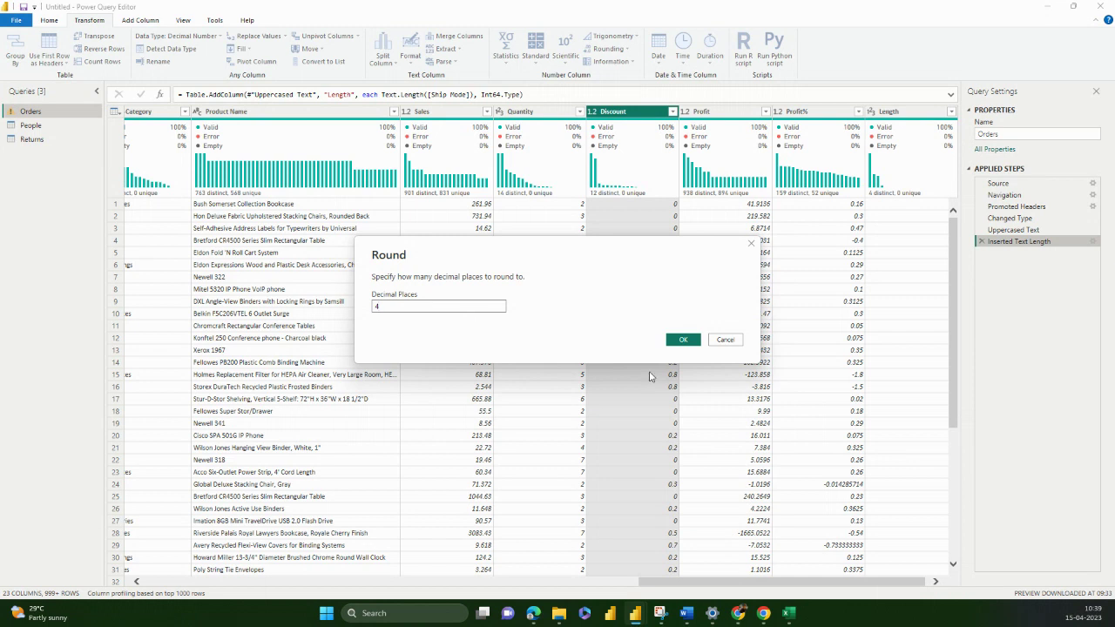
pyautogui.click(682, 340)
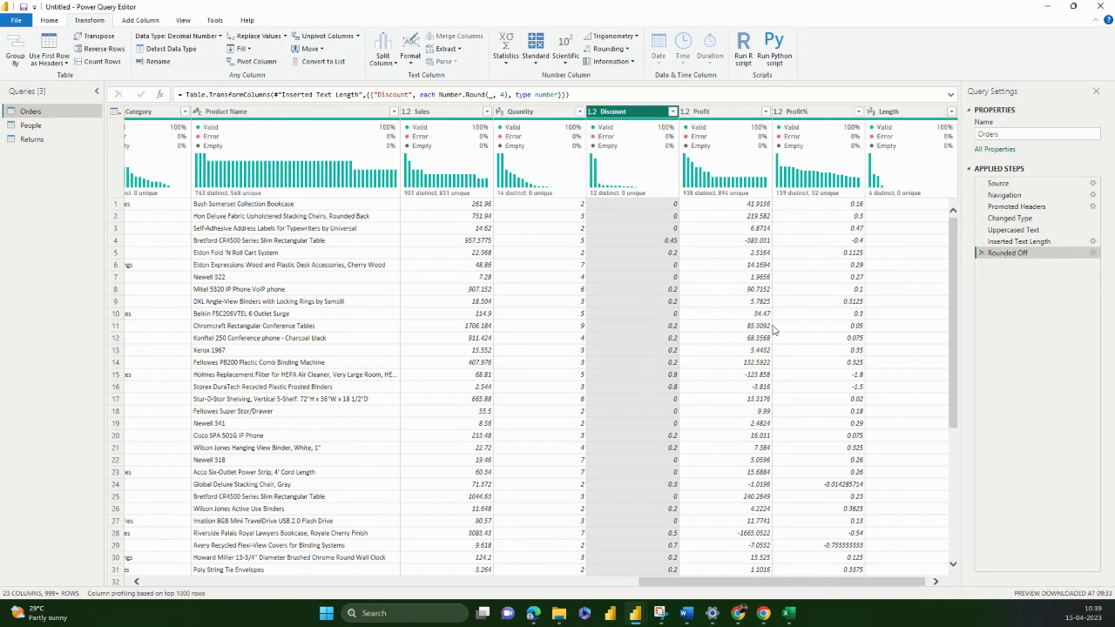
pyautogui.scroll(-9, 740, 352)
pyautogui.scroll(9, 663, 416)
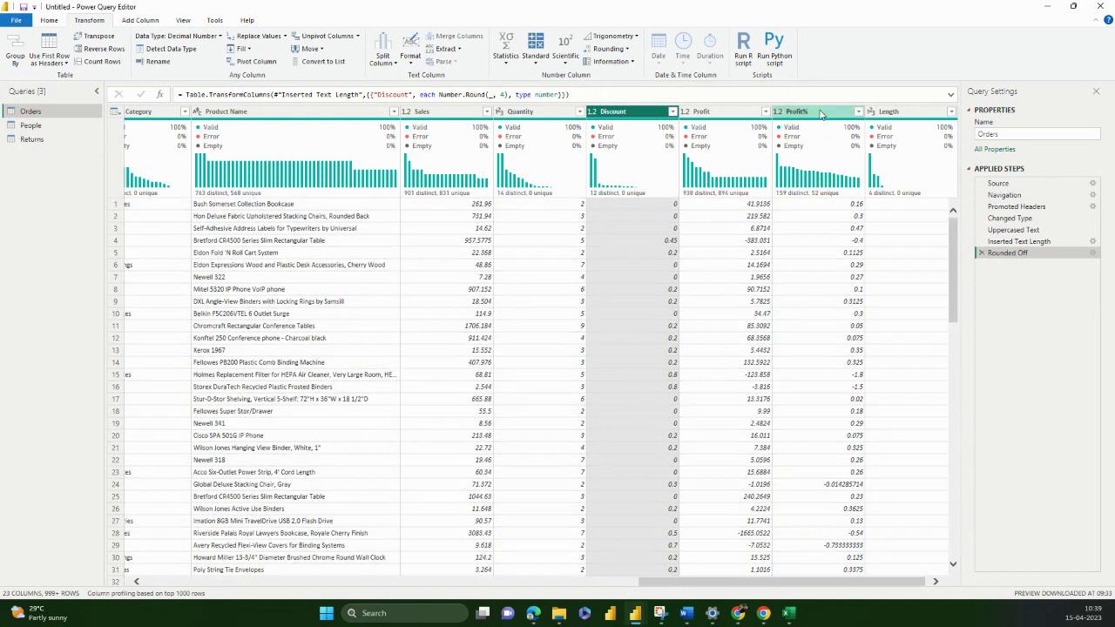
# Round the Profit% column to 3 decimal places, and delete that rounding step from the Orders query.
pyautogui.click(822, 117)
pyautogui.click(624, 54)
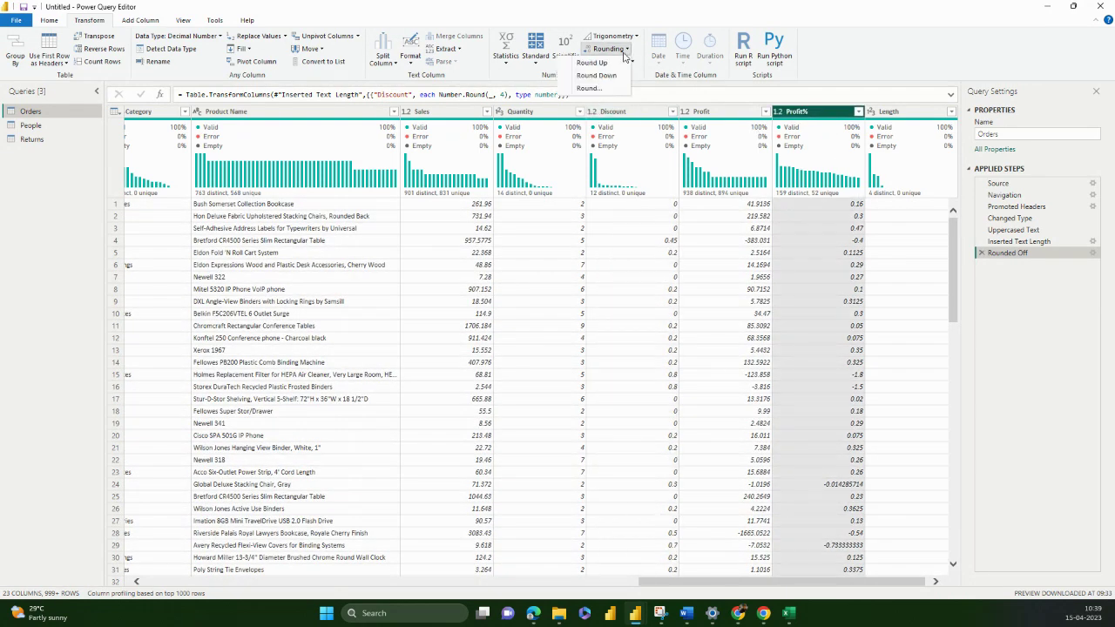
pyautogui.click(589, 88)
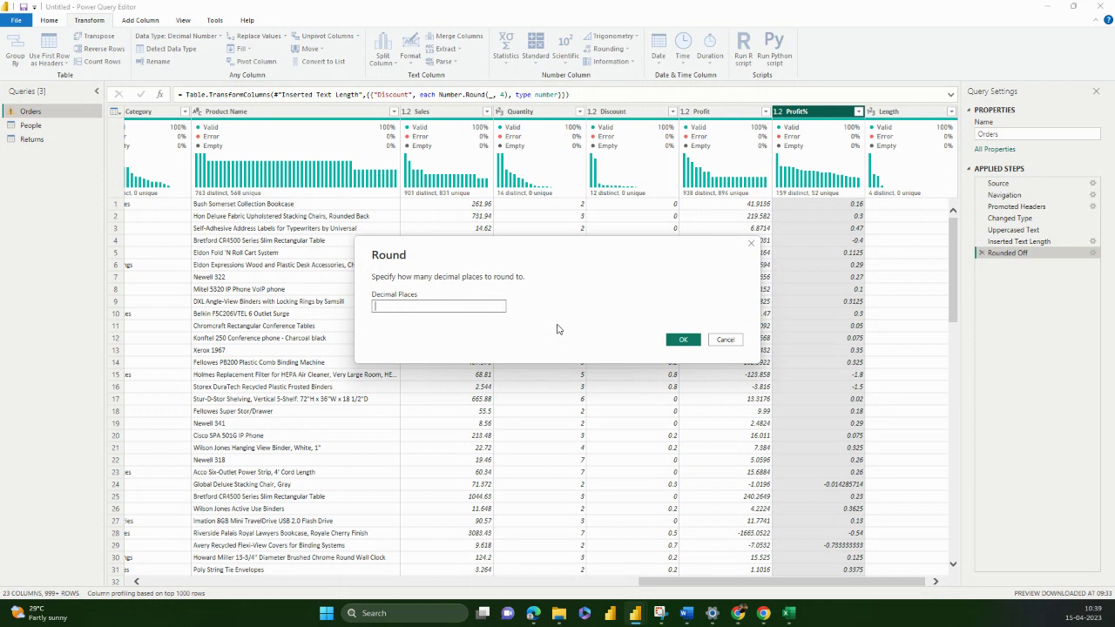
pyautogui.write('3')
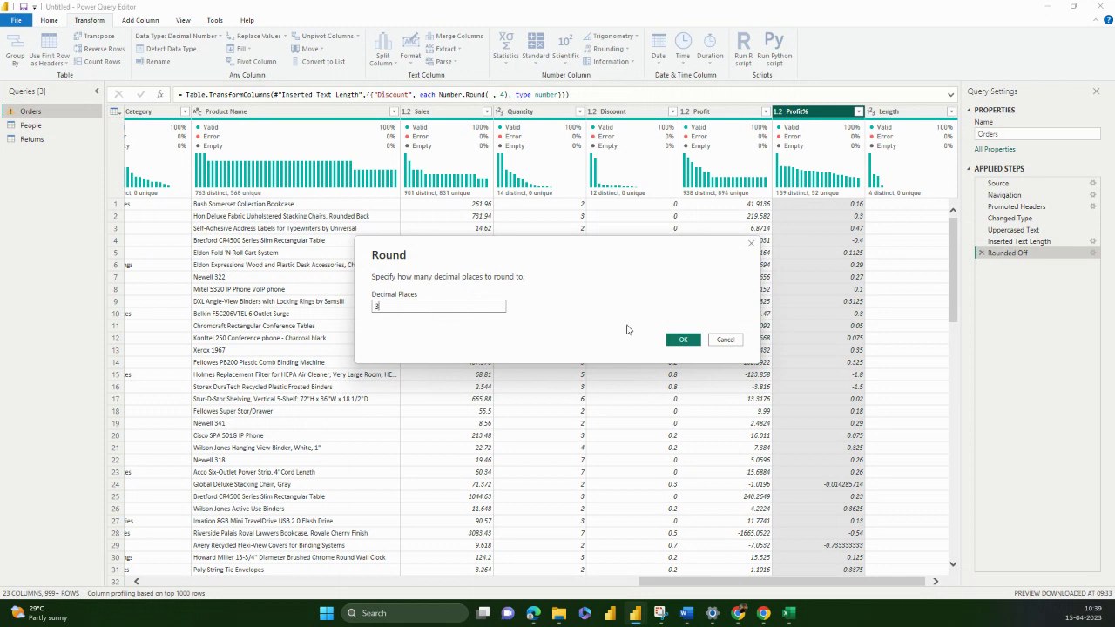
pyautogui.click(683, 339)
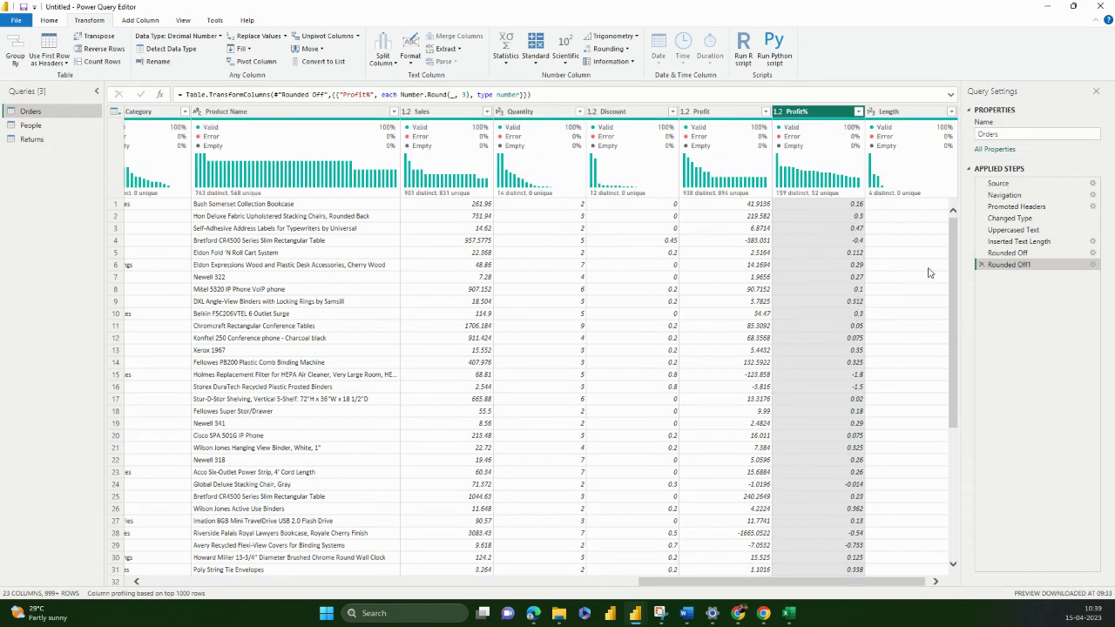
pyautogui.click(980, 264)
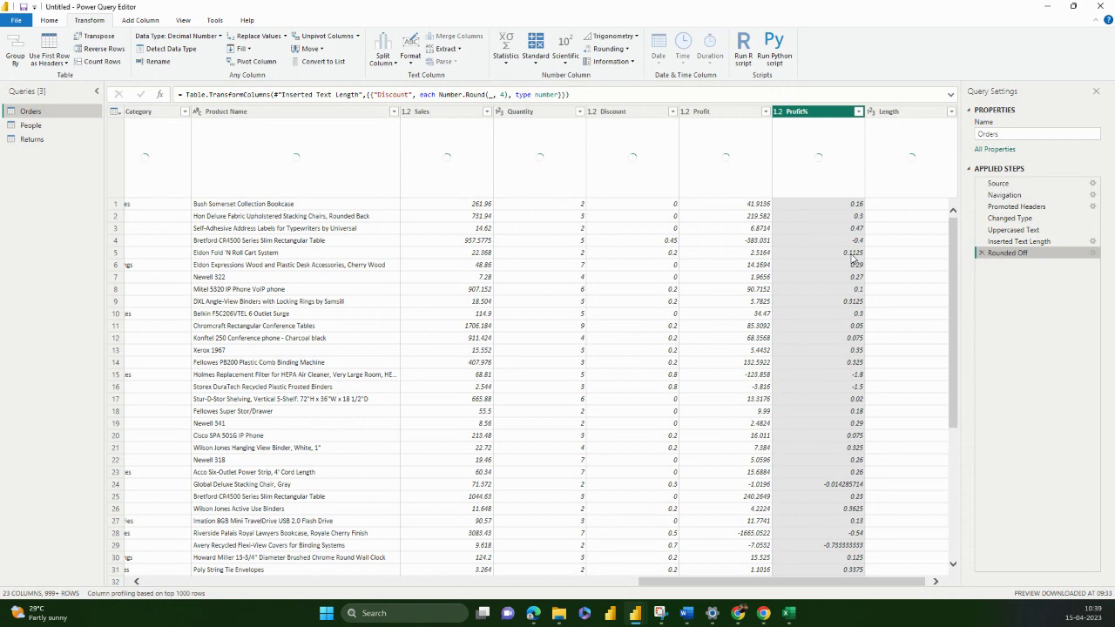
# Reapply rounding to 3 decimal places on the Profit% column.
pyautogui.click(610, 50)
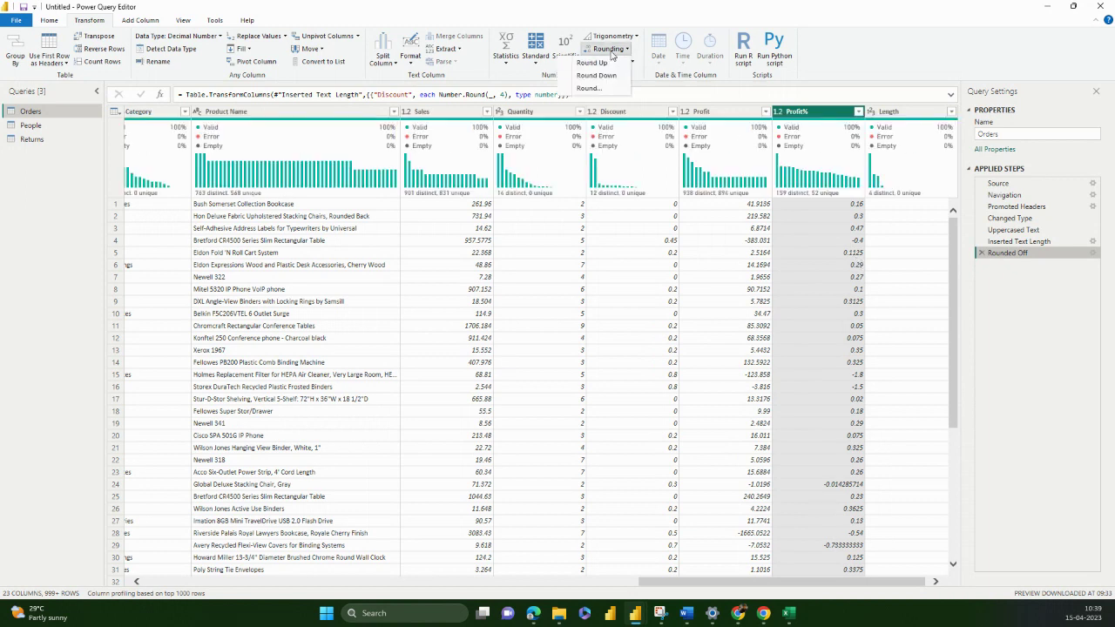
pyautogui.click(589, 88)
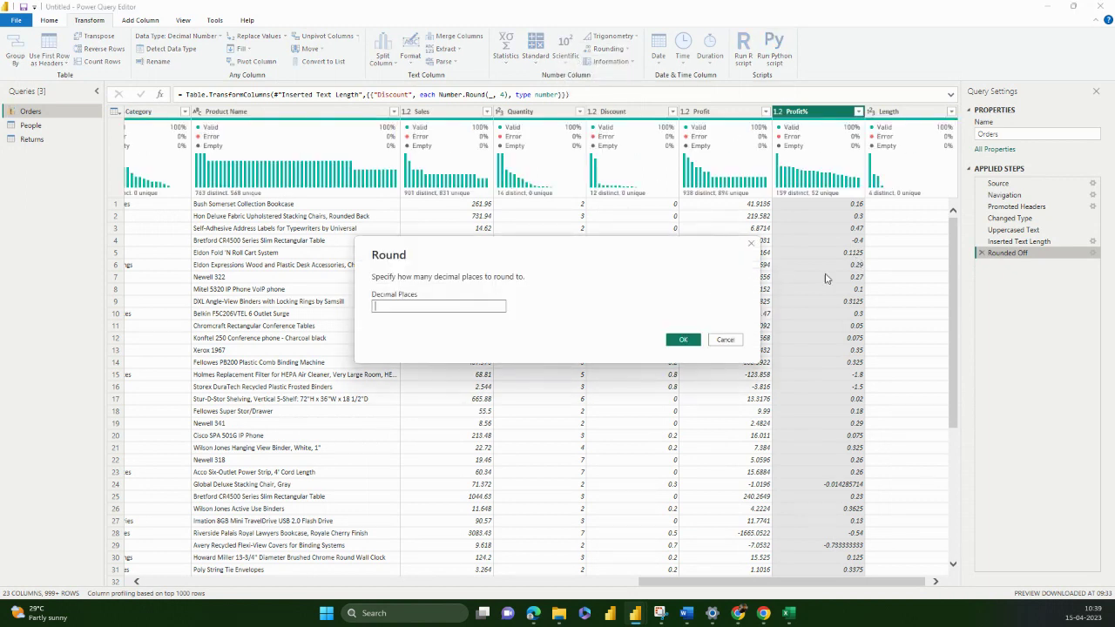
pyautogui.click(682, 340)
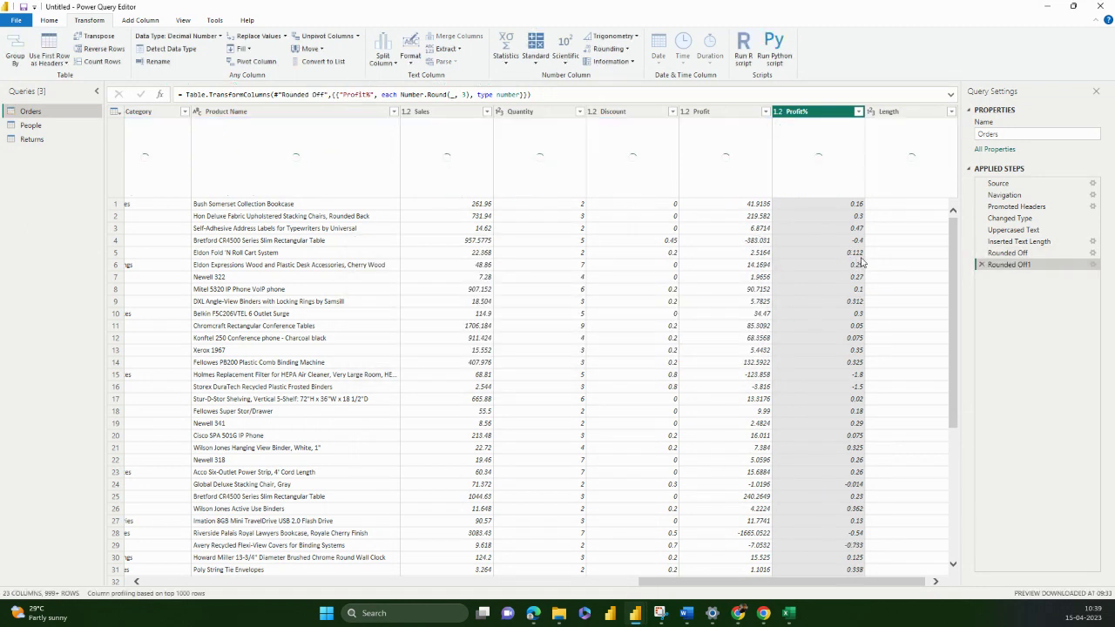
# Delete the Profit% rounding step and view the date transformation options for the Order Date column.
pyautogui.click(982, 264)
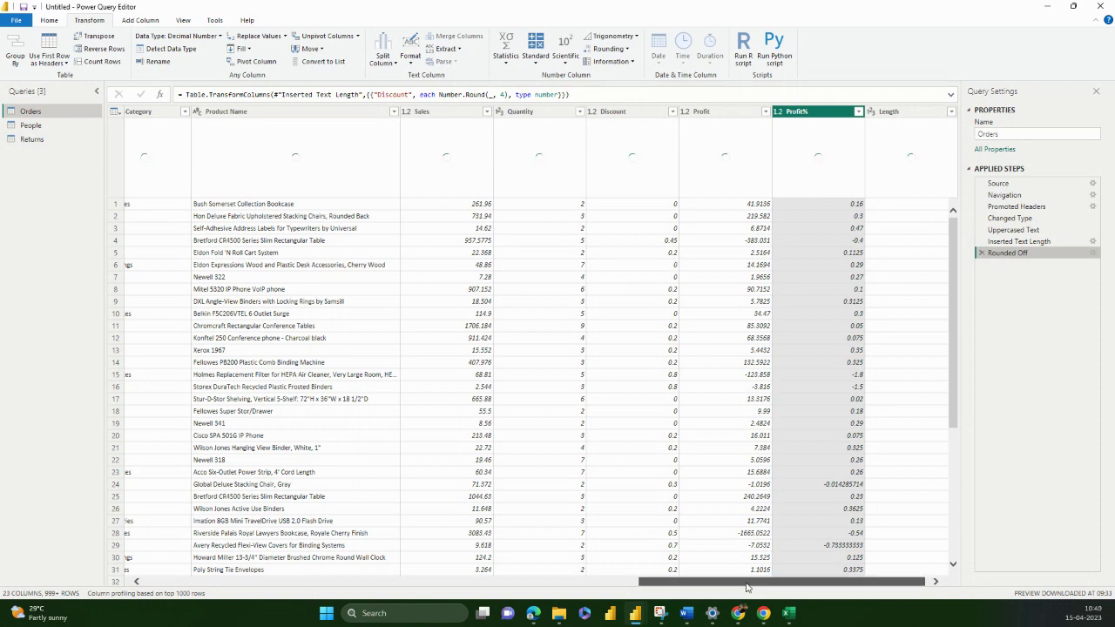
pyautogui.moveTo(754, 581); pyautogui.dragTo(256, 537)
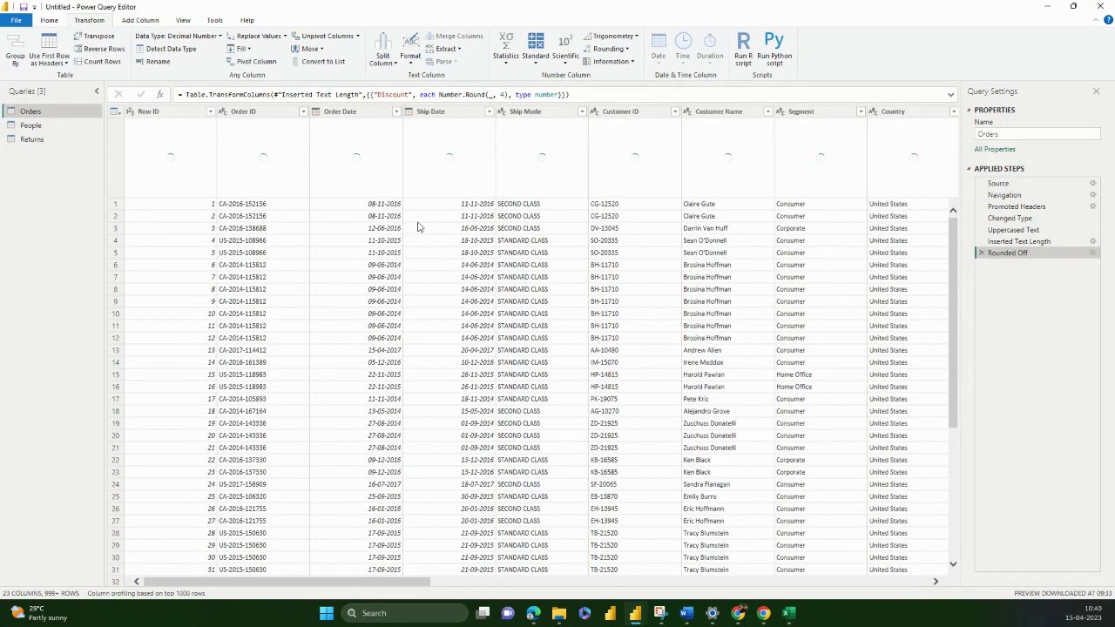
pyautogui.click(354, 113)
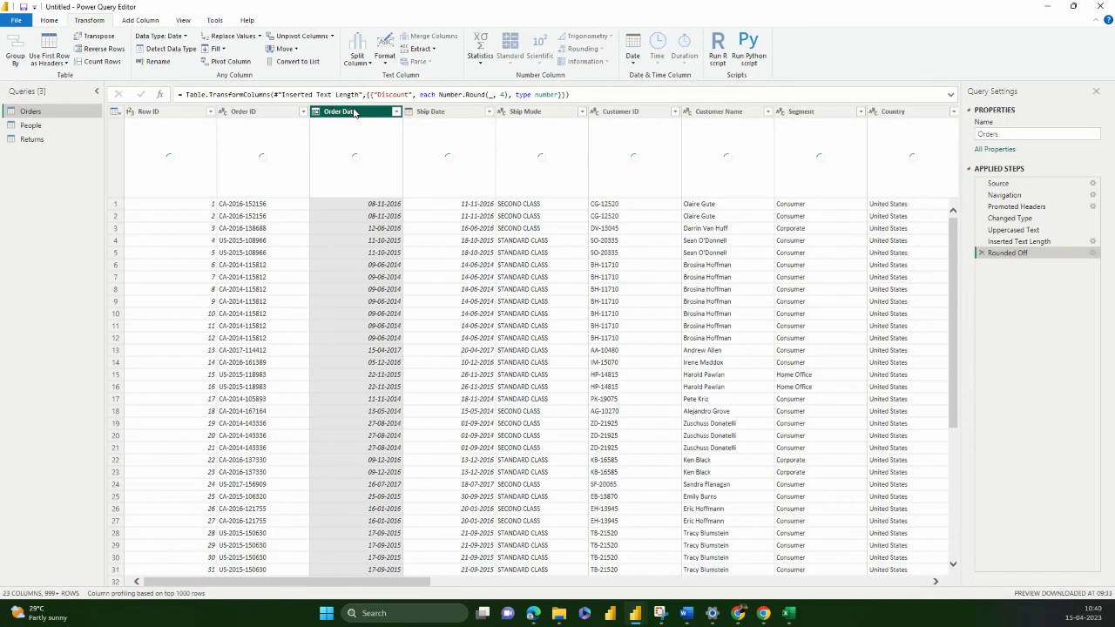
pyautogui.click(633, 63)
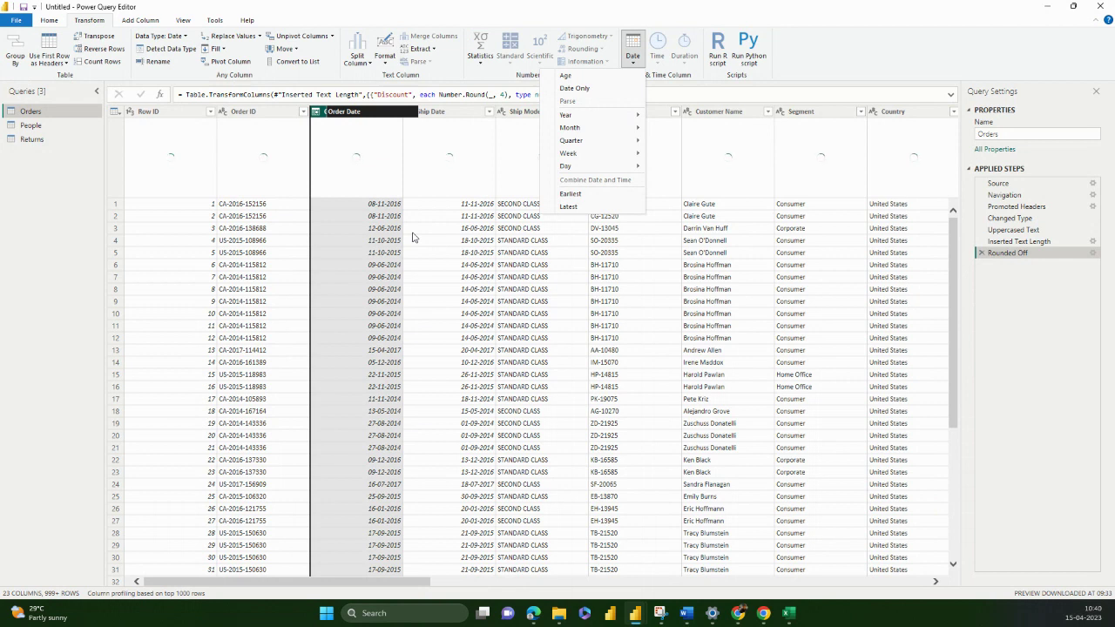
pyautogui.click(364, 260)
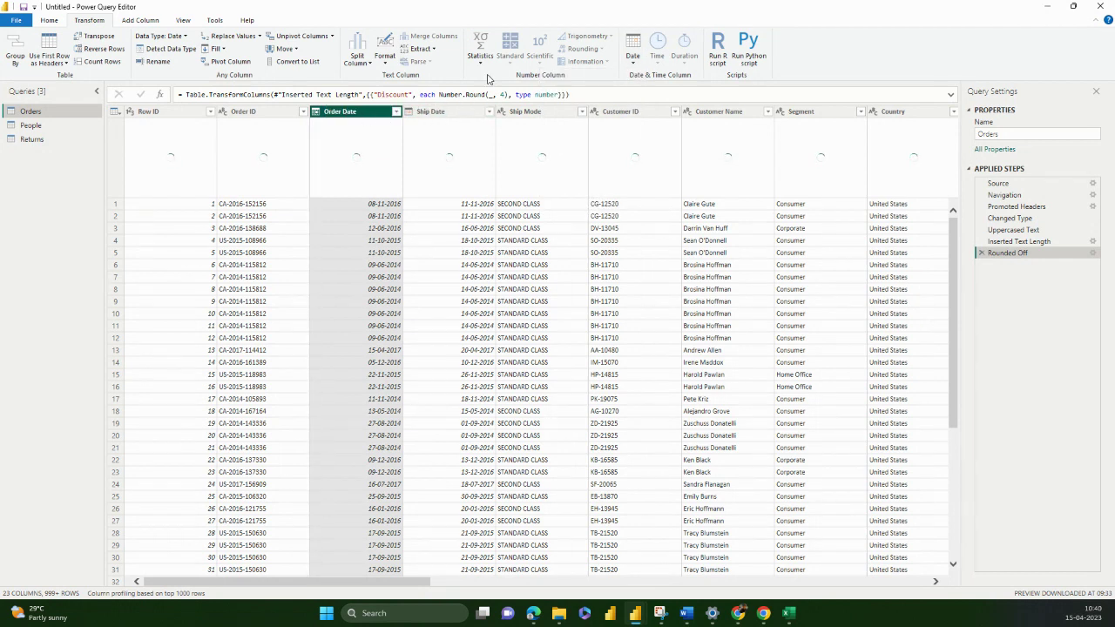
# Transform the Order Date column to Age, and delete the Calculated Age step.
pyautogui.click(643, 57)
pyautogui.click(632, 77)
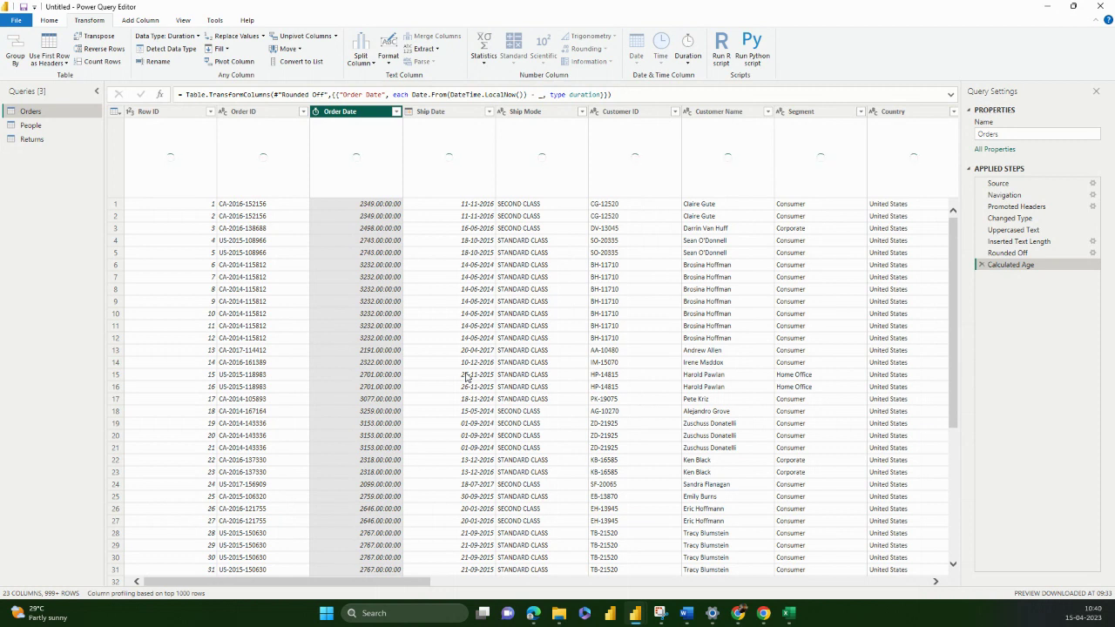
pyautogui.click(140, 20)
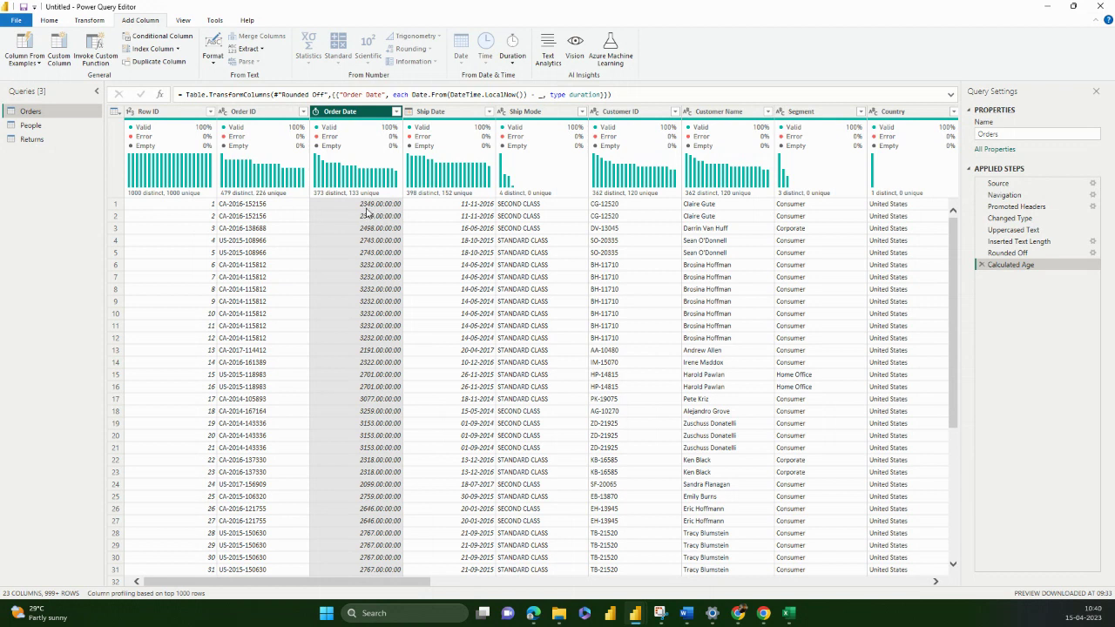
pyautogui.click(981, 265)
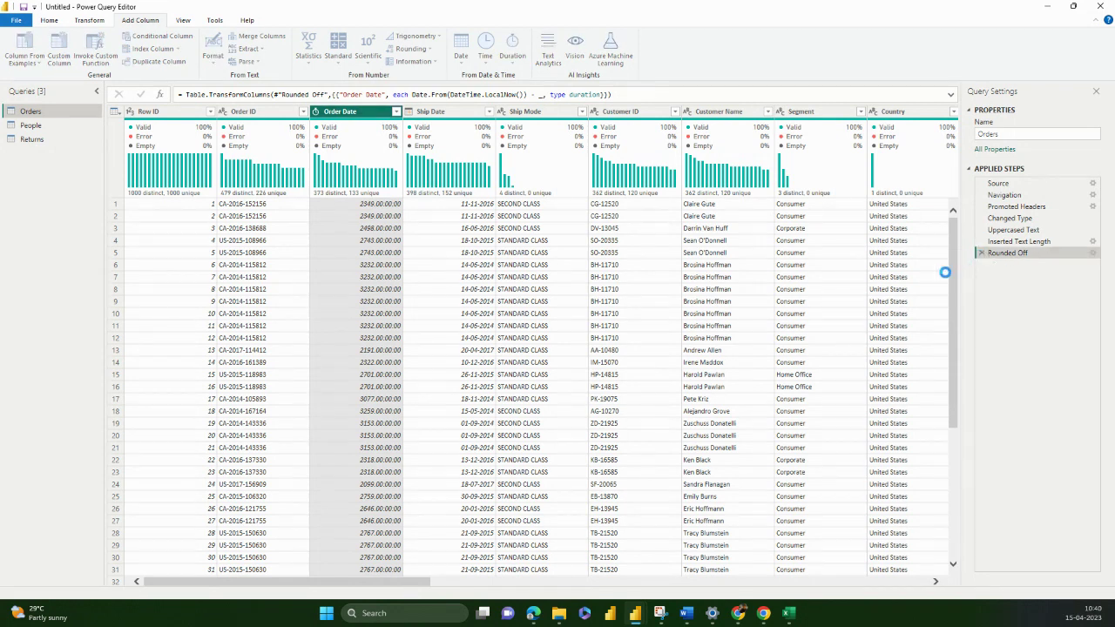
# Extract the year from the Order Date column, and delete the Extracted Year step.
pyautogui.click(88, 19)
pyautogui.click(632, 60)
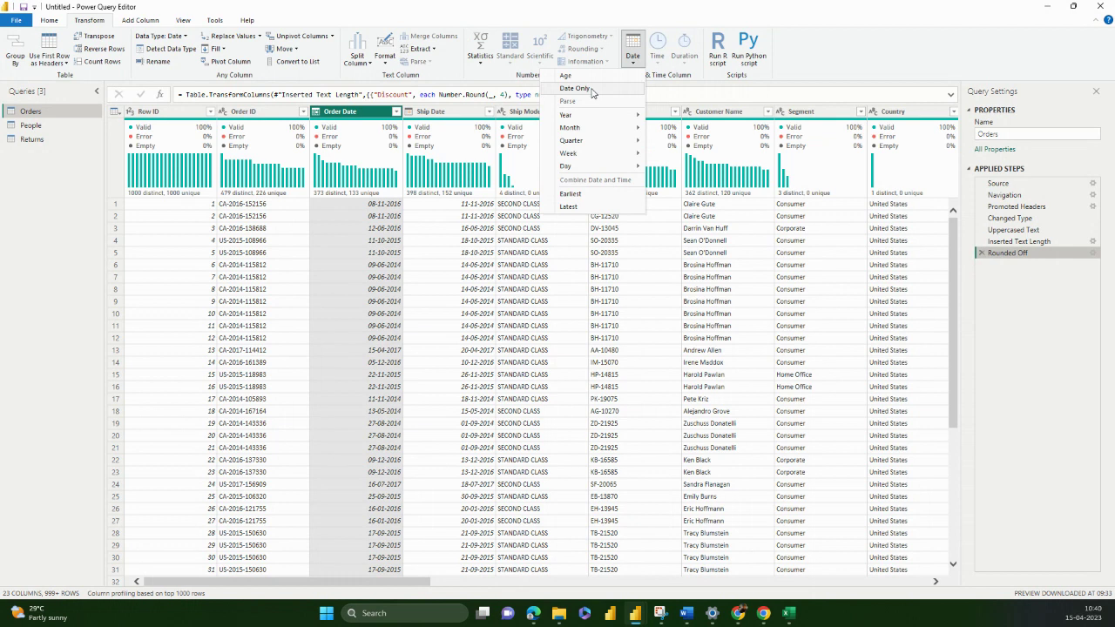
pyautogui.moveTo(609, 128)
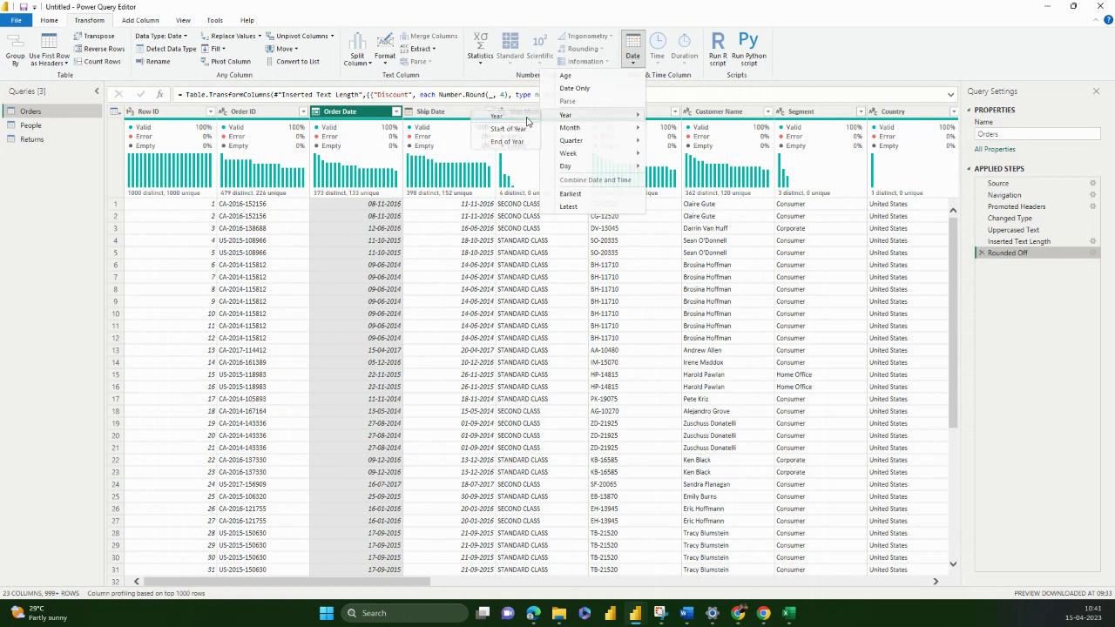
pyautogui.click(526, 118)
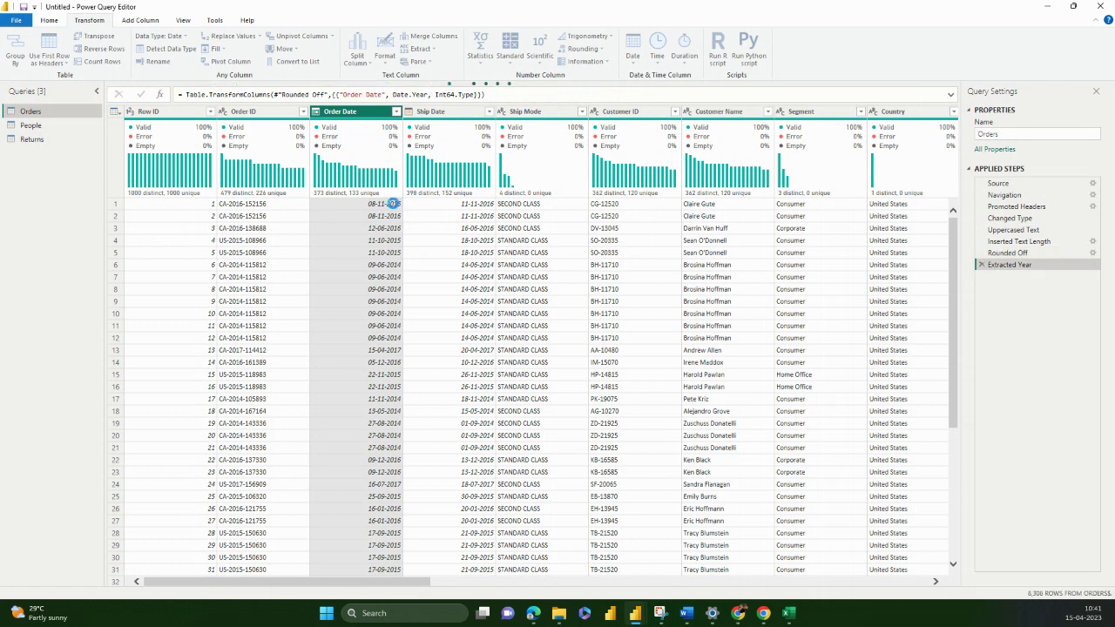
pyautogui.click(980, 264)
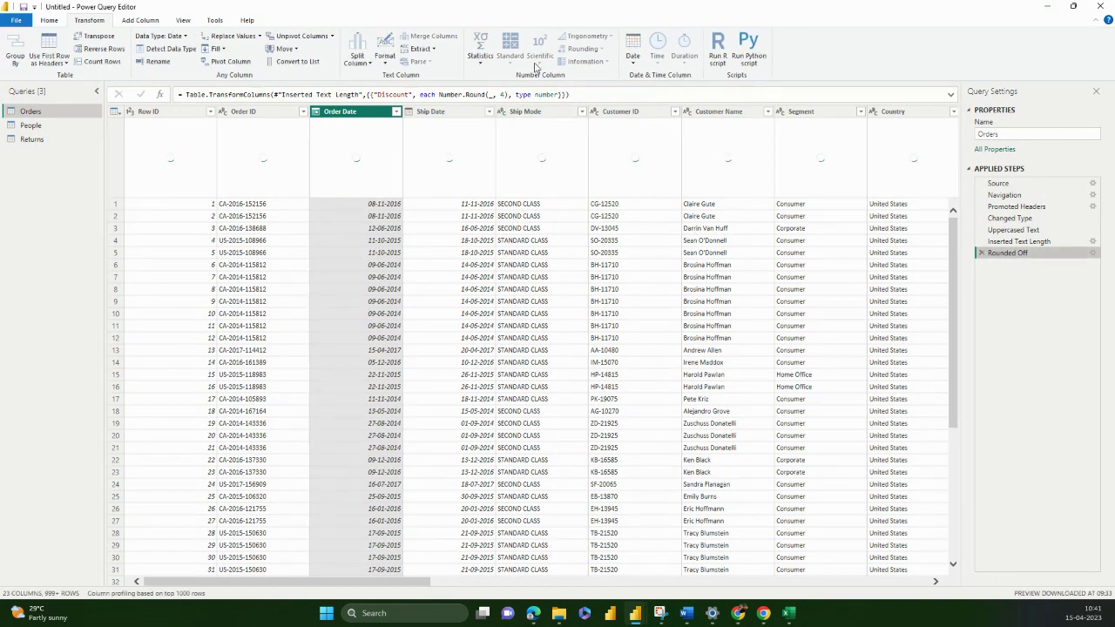
# Transform the Order Date column to Start of Year, and apply End of Year on top of it.
pyautogui.click(633, 54)
pyautogui.moveTo(618, 119)
pyautogui.click(506, 129)
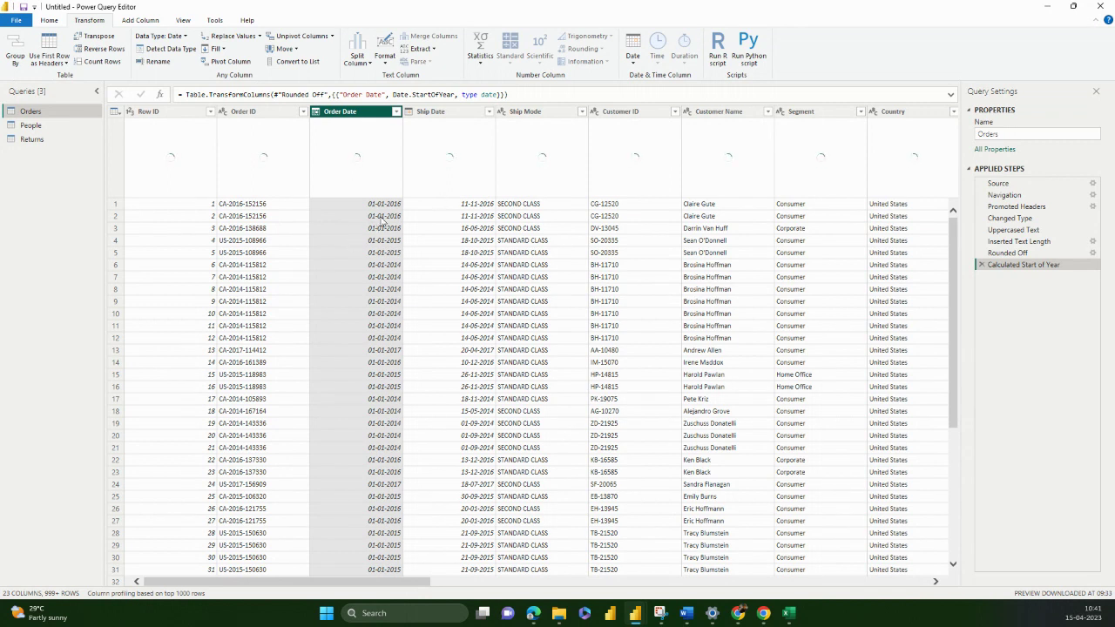
pyautogui.click(633, 56)
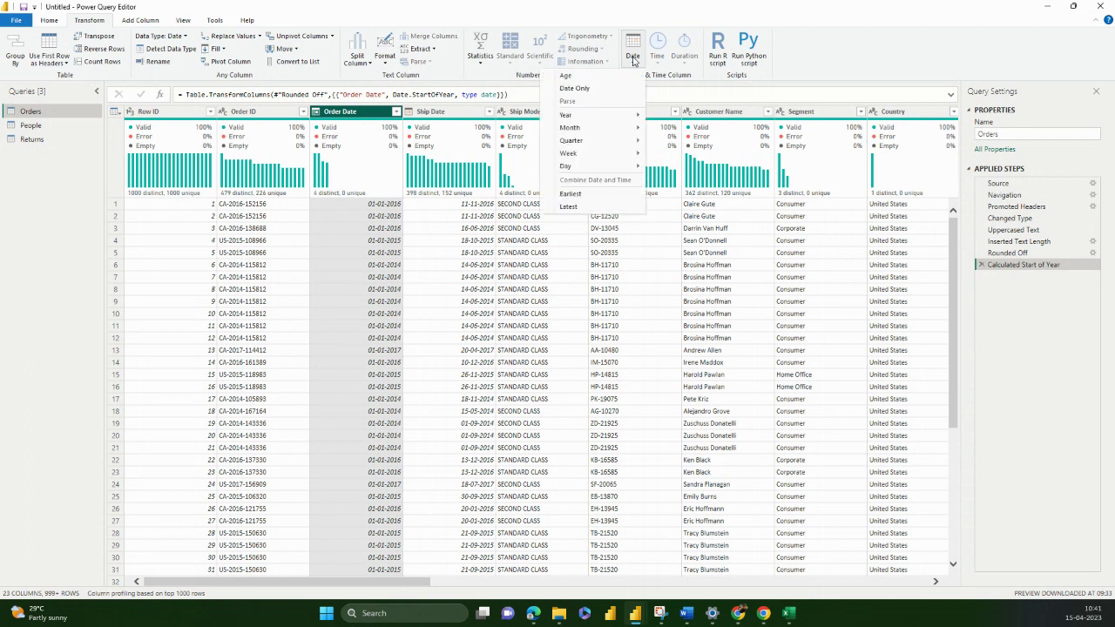
pyautogui.moveTo(608, 116)
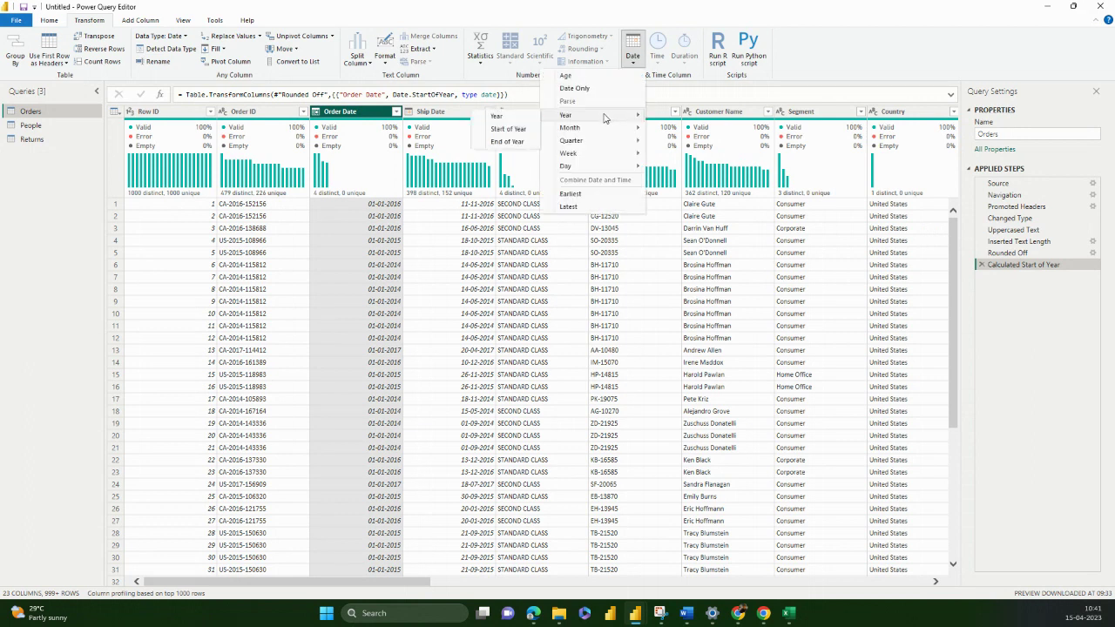
pyautogui.click(514, 141)
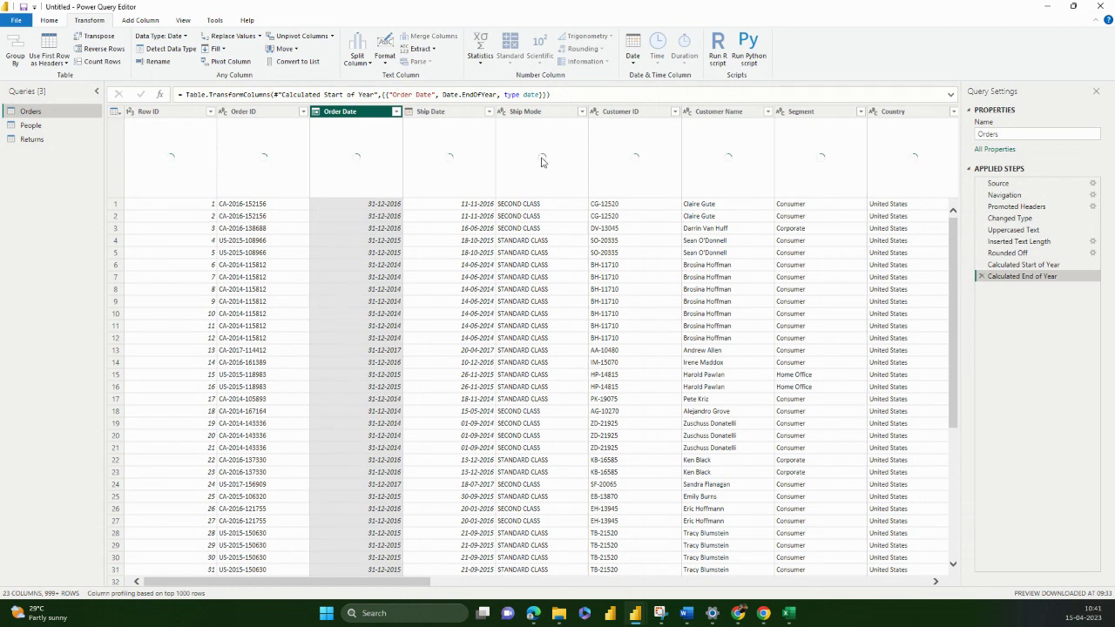
# Delete the Calculated End of Year, Calculated Start of Year and Rounded Off steps from the Orders query.
pyautogui.click(633, 57)
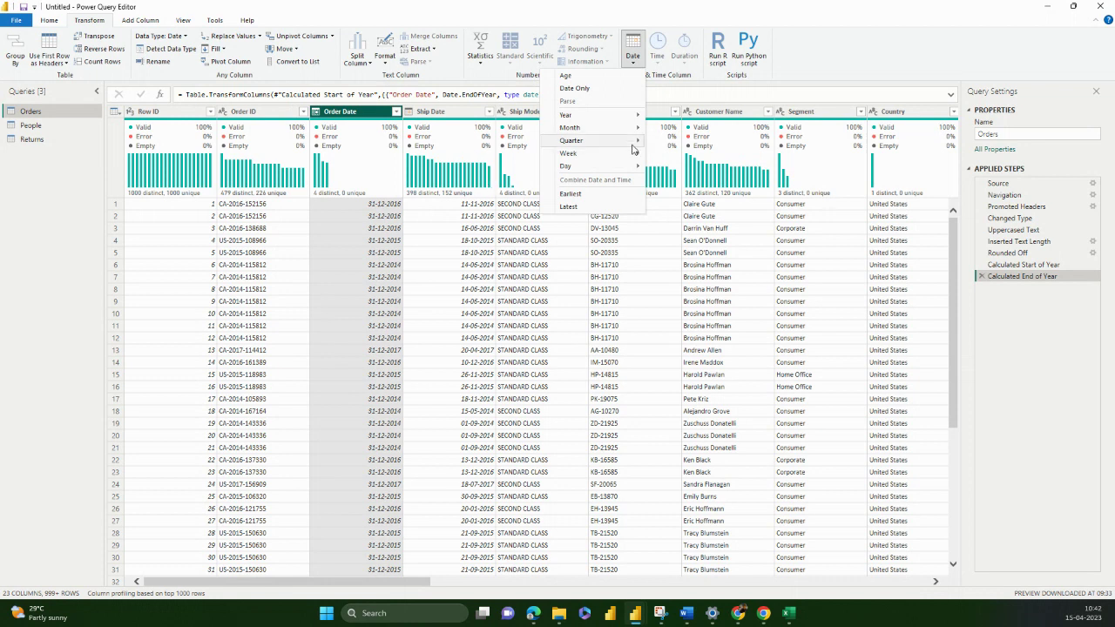
pyautogui.moveTo(633, 139)
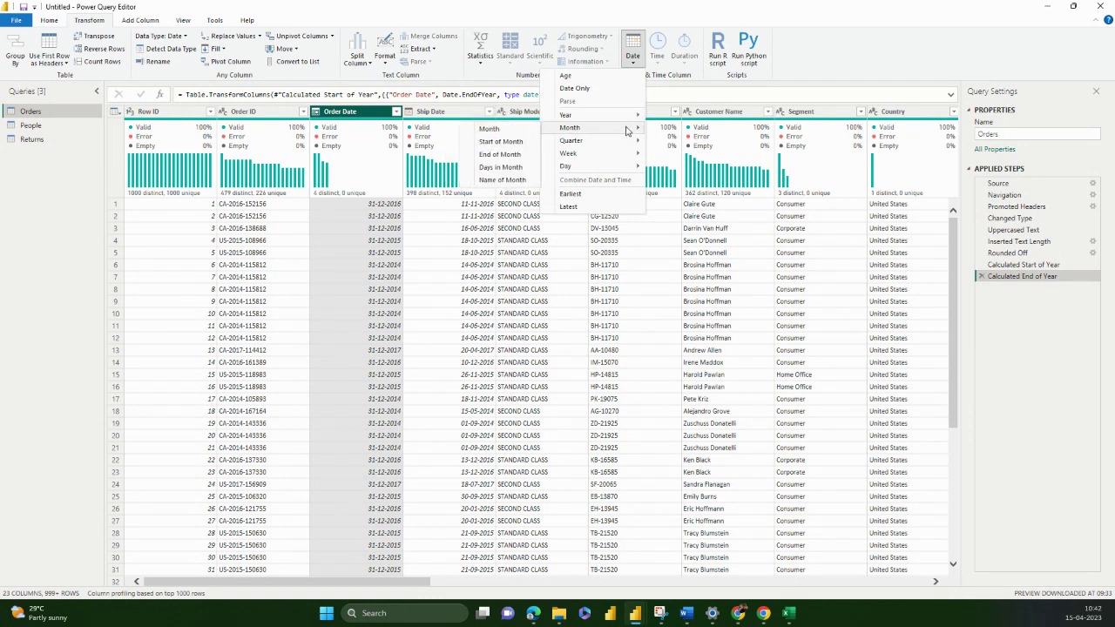
pyautogui.click(981, 277)
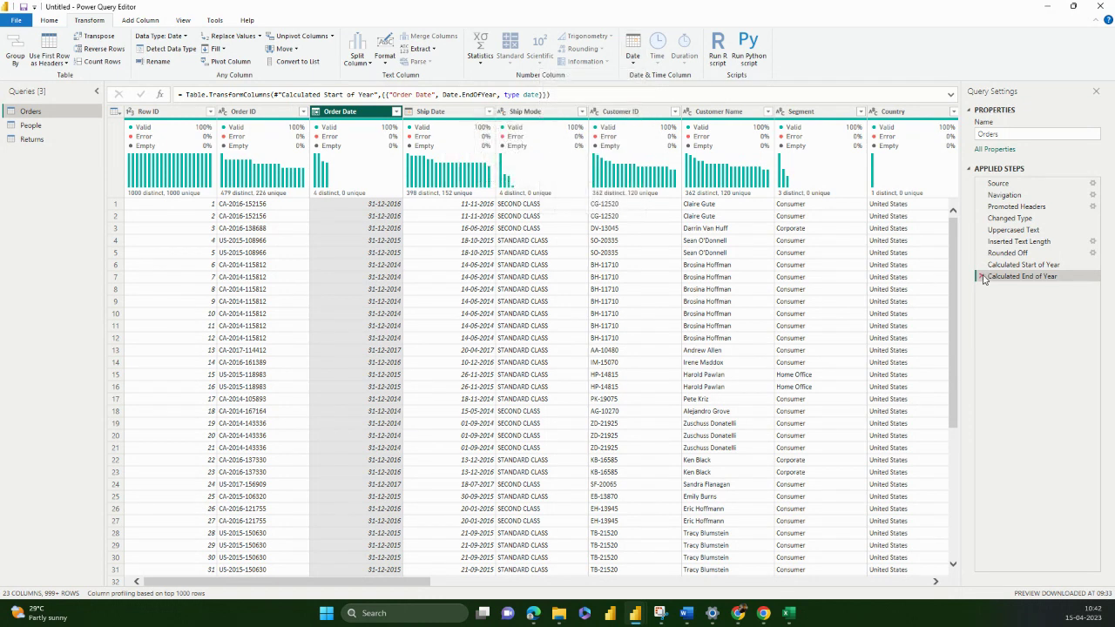
pyautogui.click(981, 276)
pyautogui.click(982, 264)
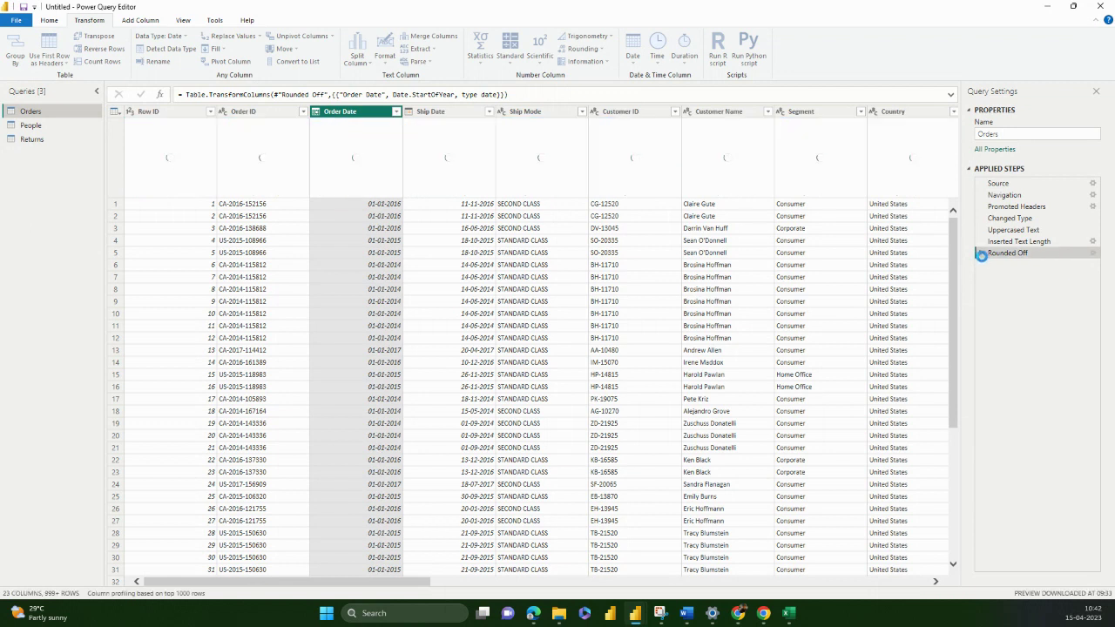
pyautogui.click(982, 254)
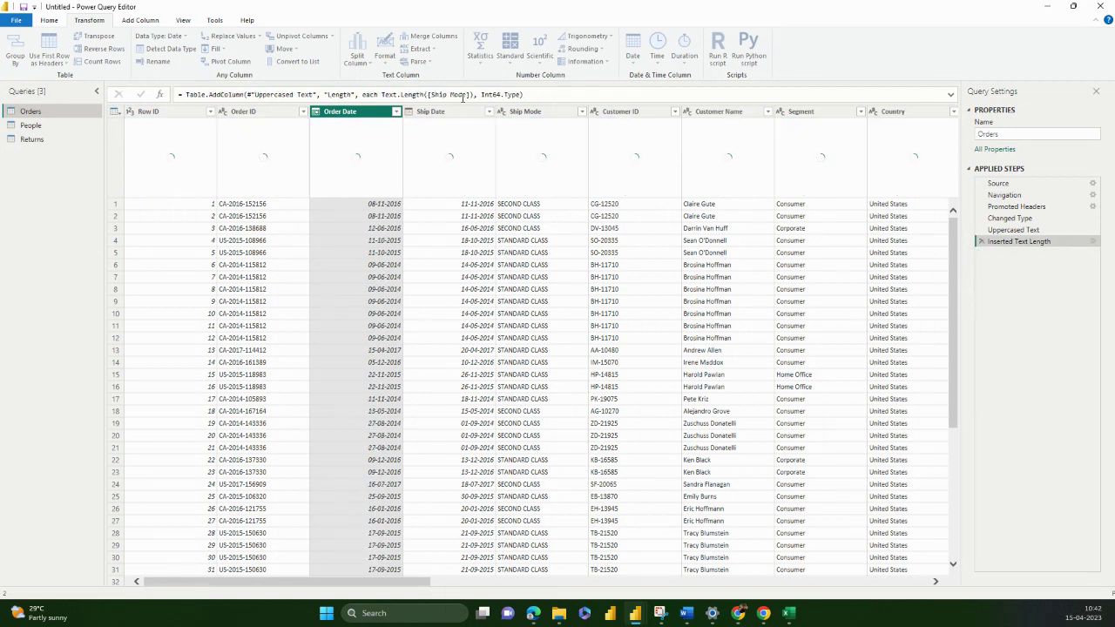
# Extract the month number from the Order Date column, and delete the Extracted Month step.
pyautogui.click(641, 59)
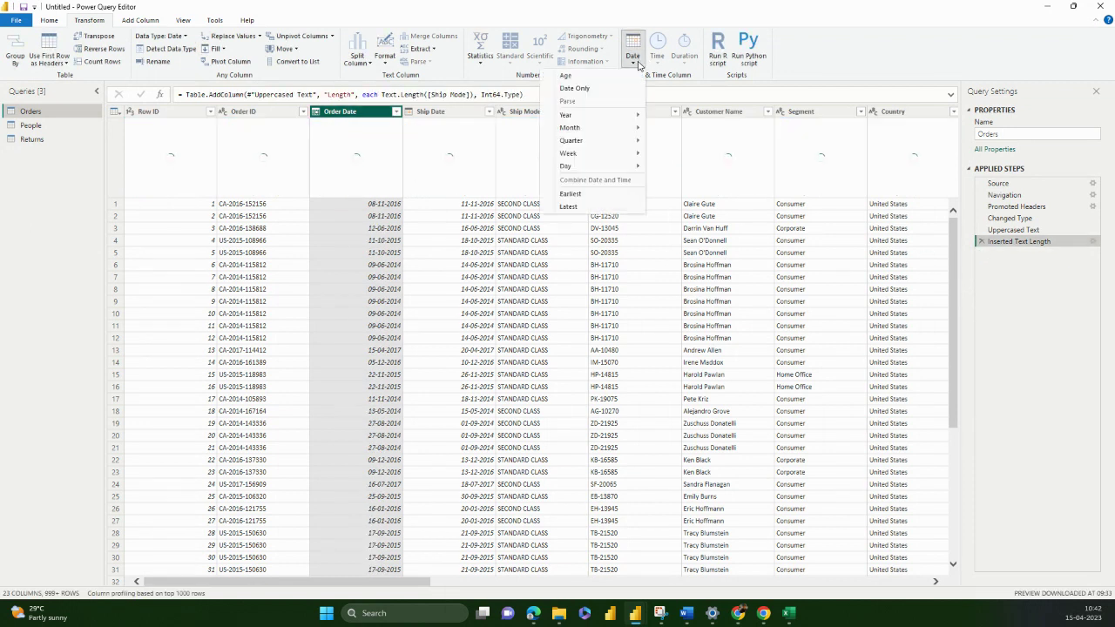
pyautogui.moveTo(623, 133)
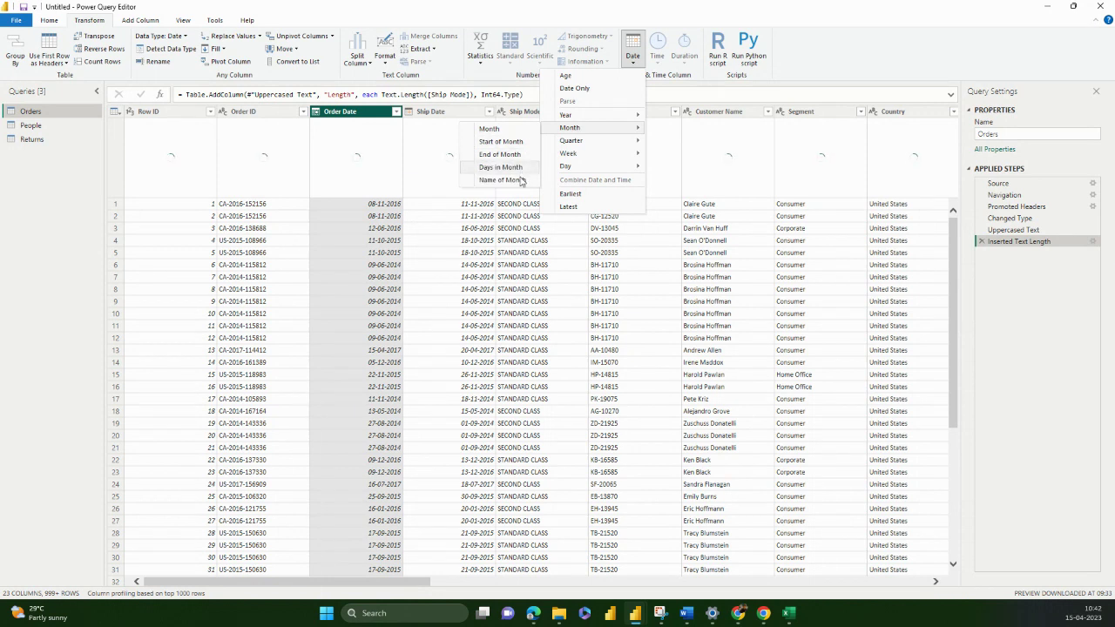
pyautogui.click(533, 131)
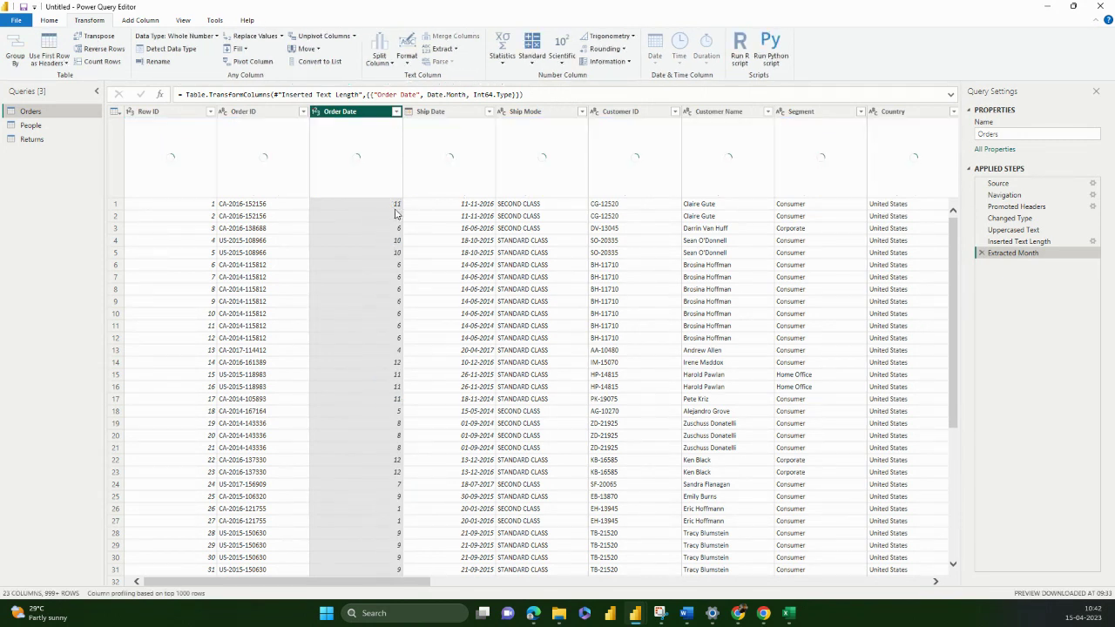
pyautogui.click(981, 253)
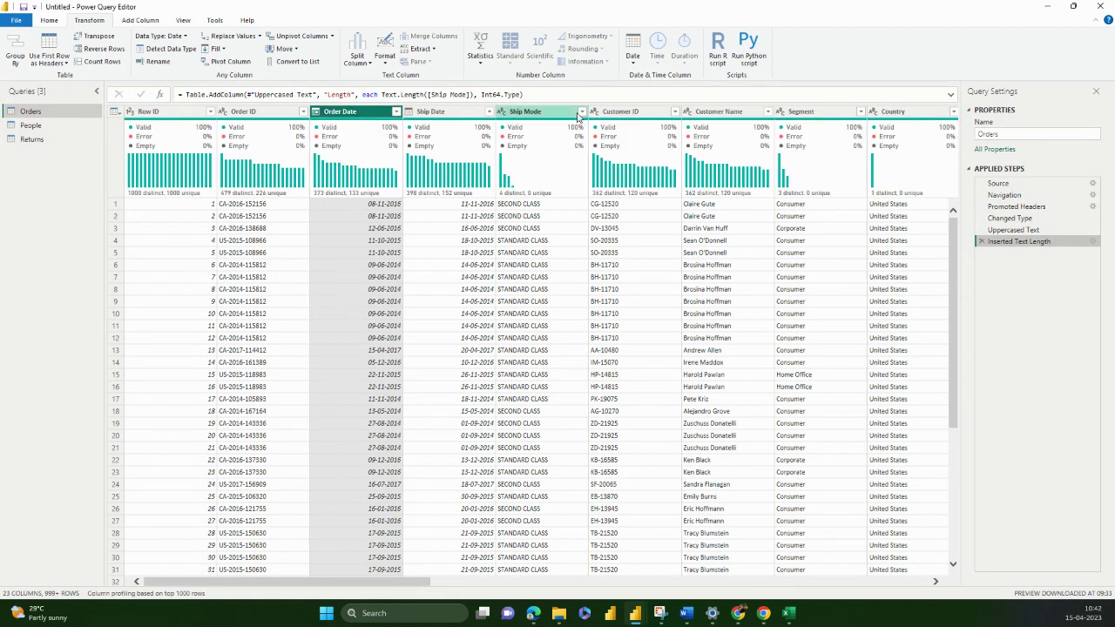
# Transform the Order Date column to Start of Month, and delete the Calculated Start of Month step.
pyautogui.click(632, 50)
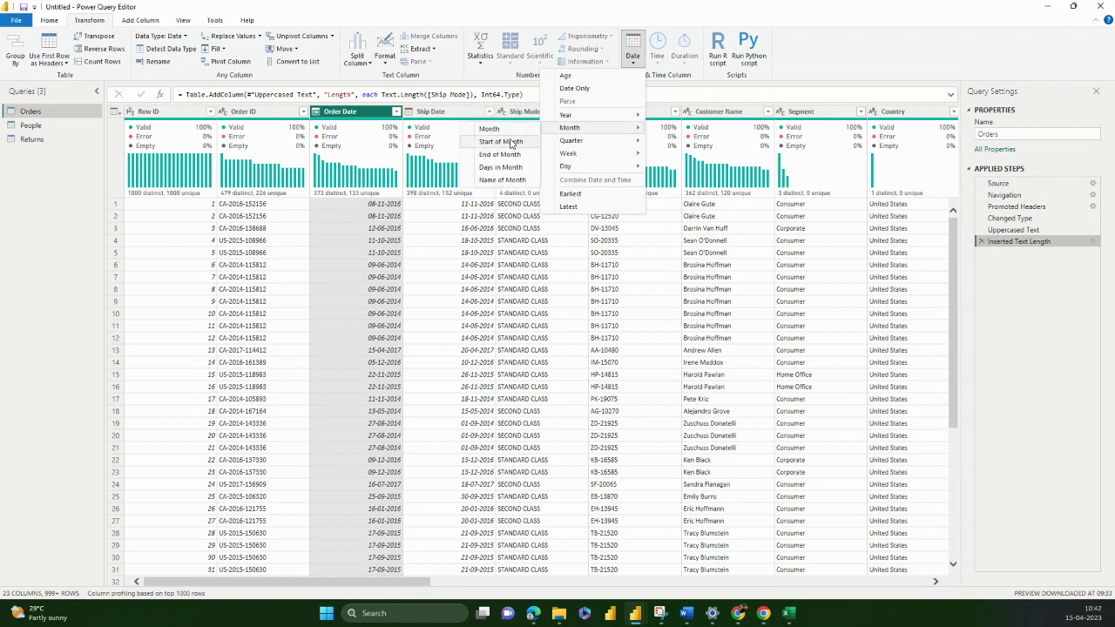
pyautogui.click(512, 142)
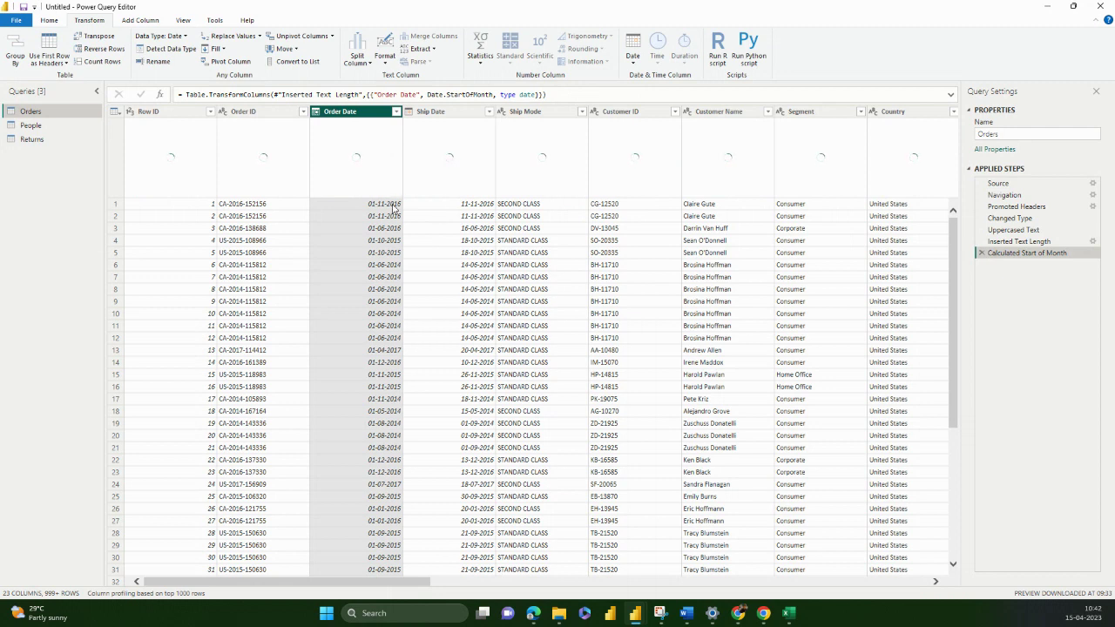
pyautogui.click(981, 253)
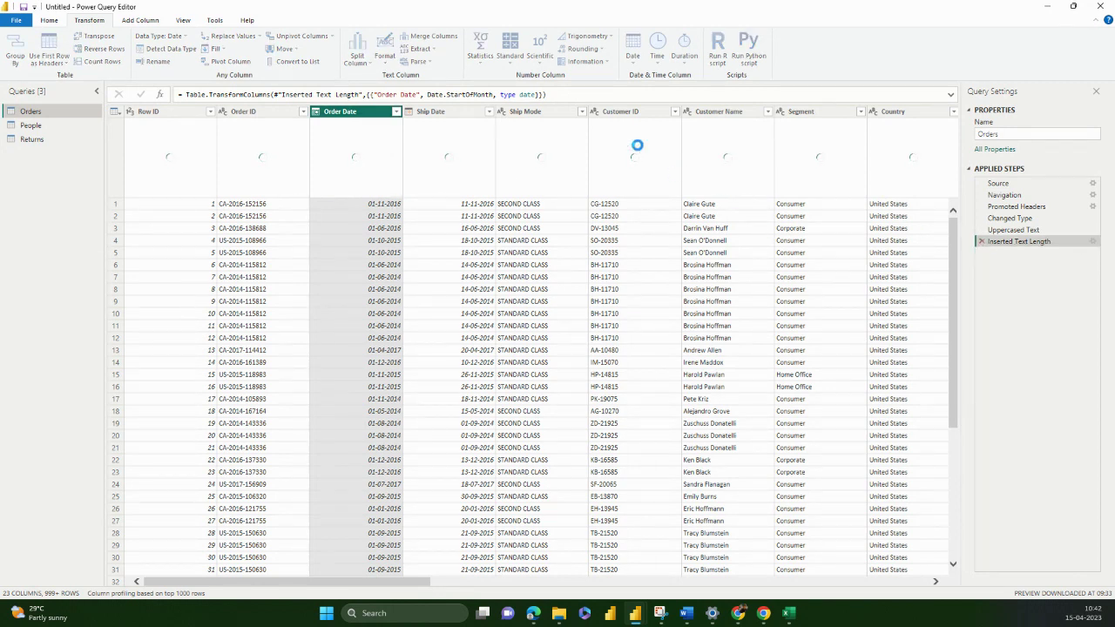
# Transform the Order Date column to Days in Month, and delete the Calculated Days in Month step.
pyautogui.click(632, 54)
pyautogui.moveTo(628, 130)
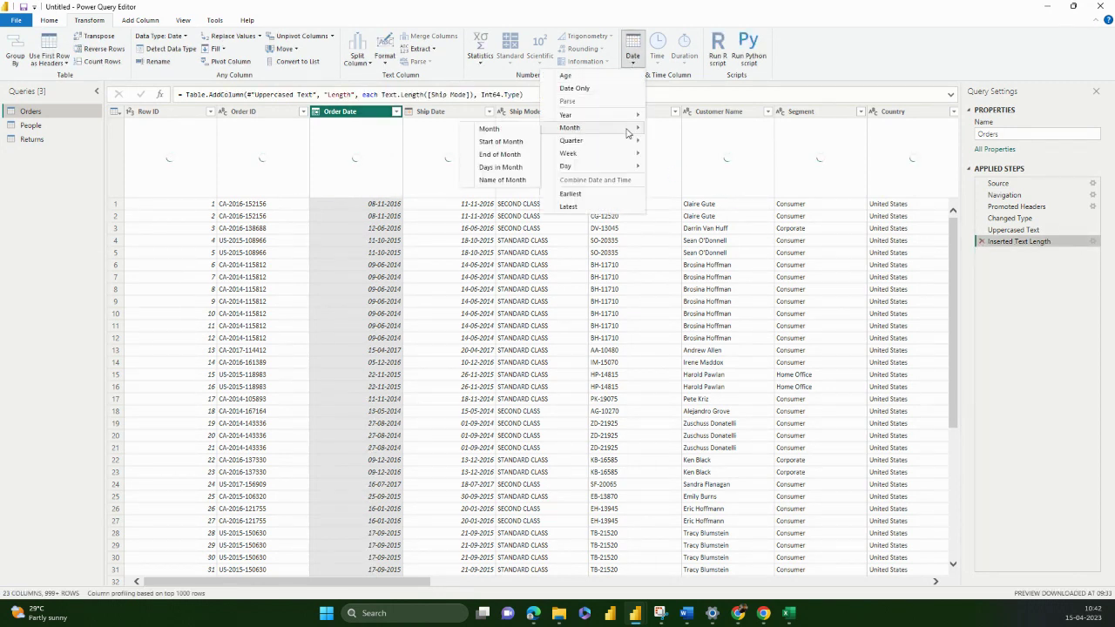
pyautogui.click(517, 168)
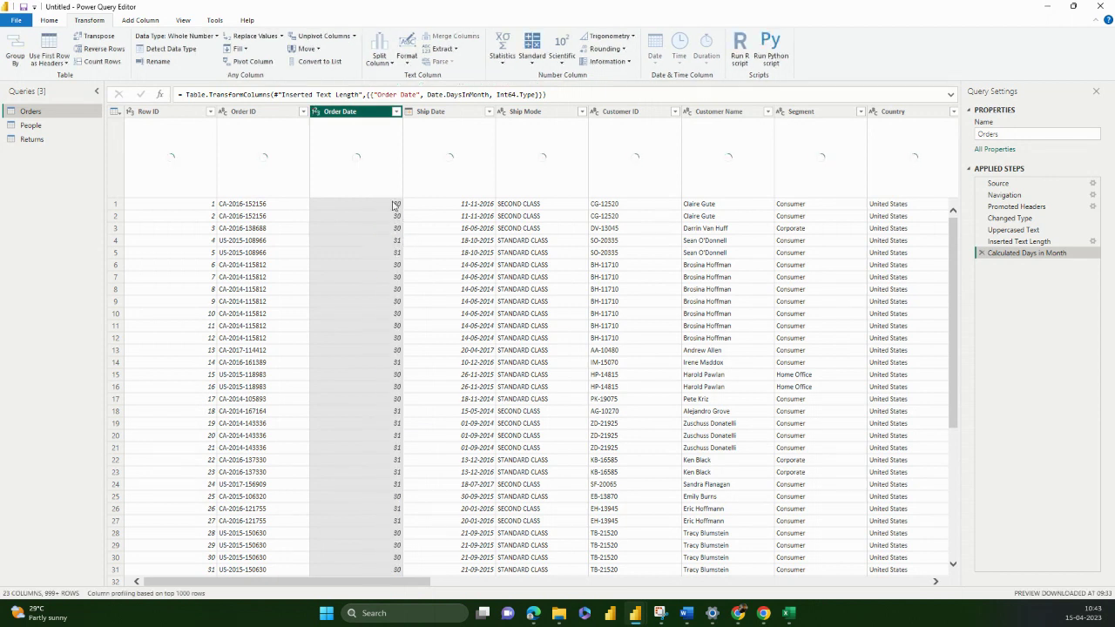
pyautogui.click(981, 253)
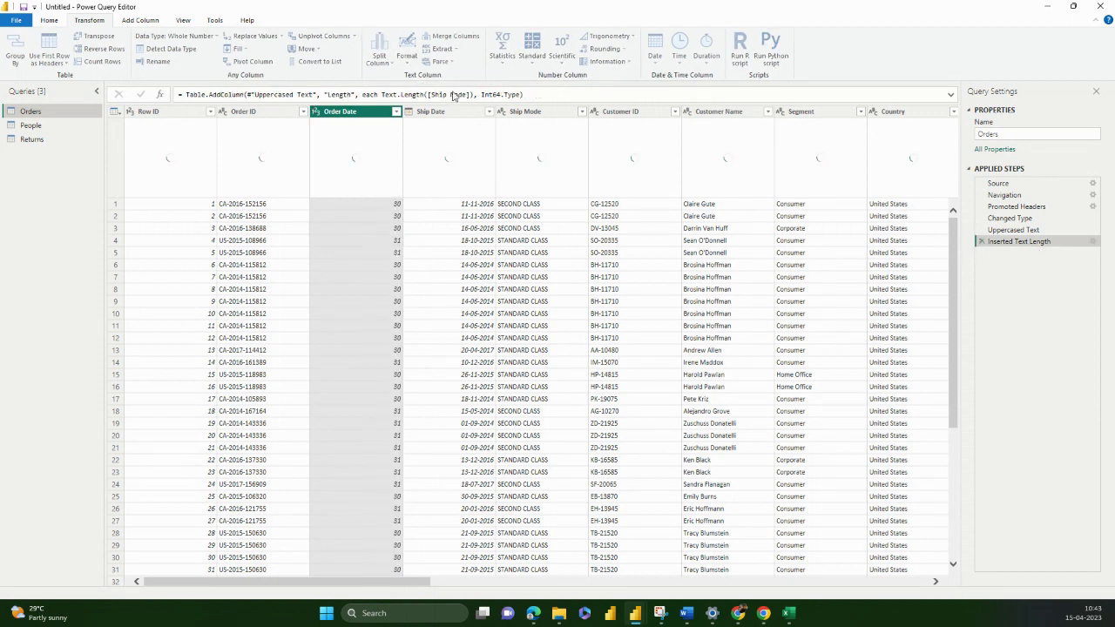
# Extract the name of the month from the Order Date column, and delete the Extracted Month Name step.
pyautogui.click(634, 54)
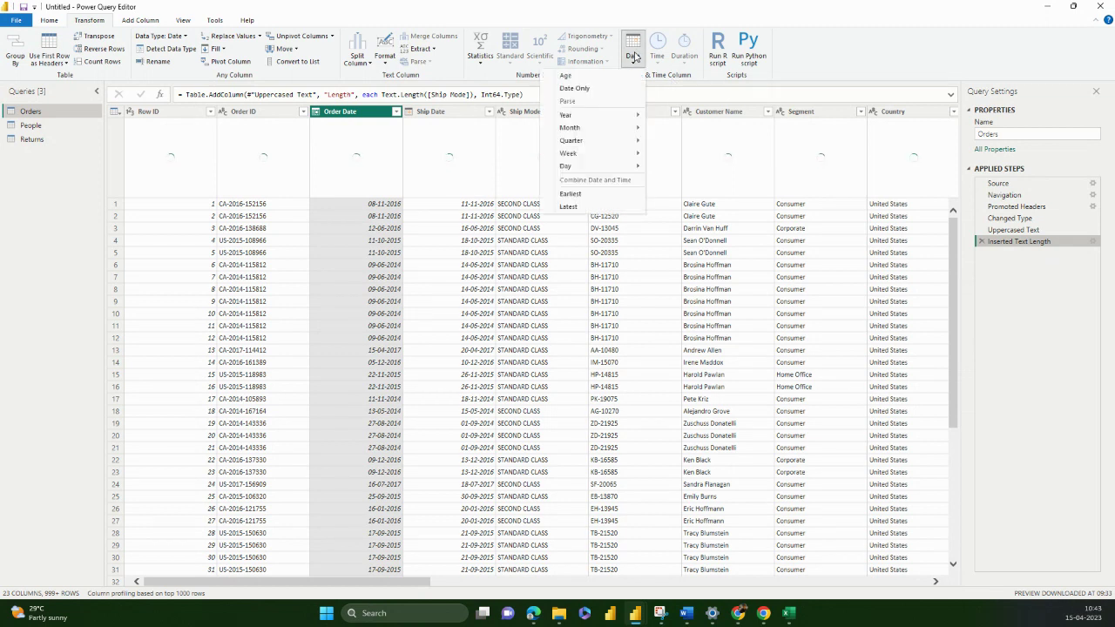
pyautogui.moveTo(611, 133)
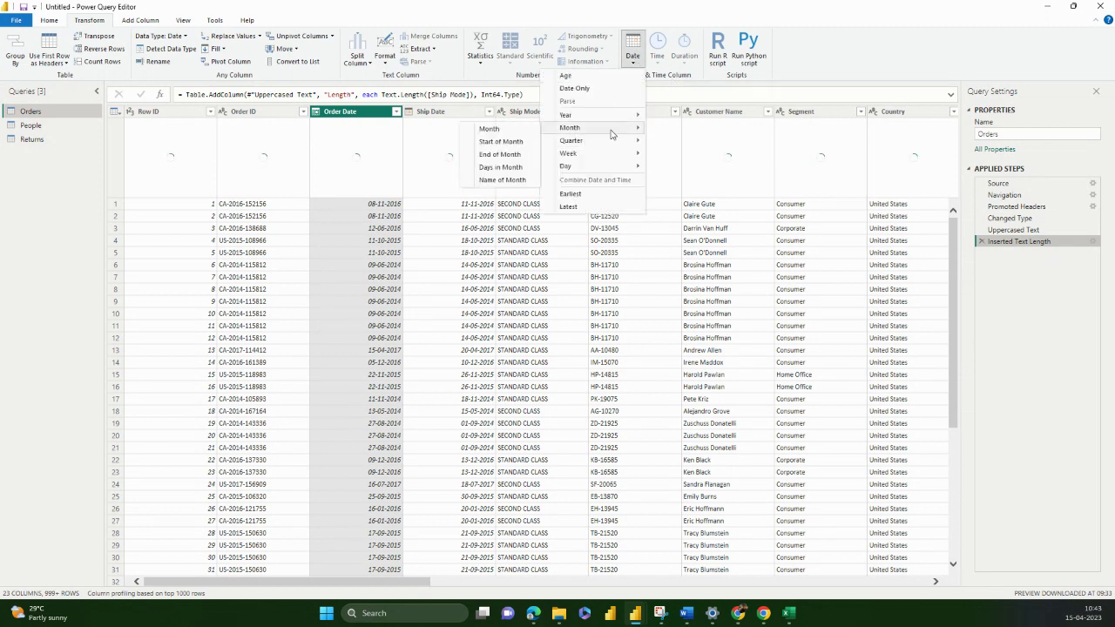
pyautogui.click(510, 180)
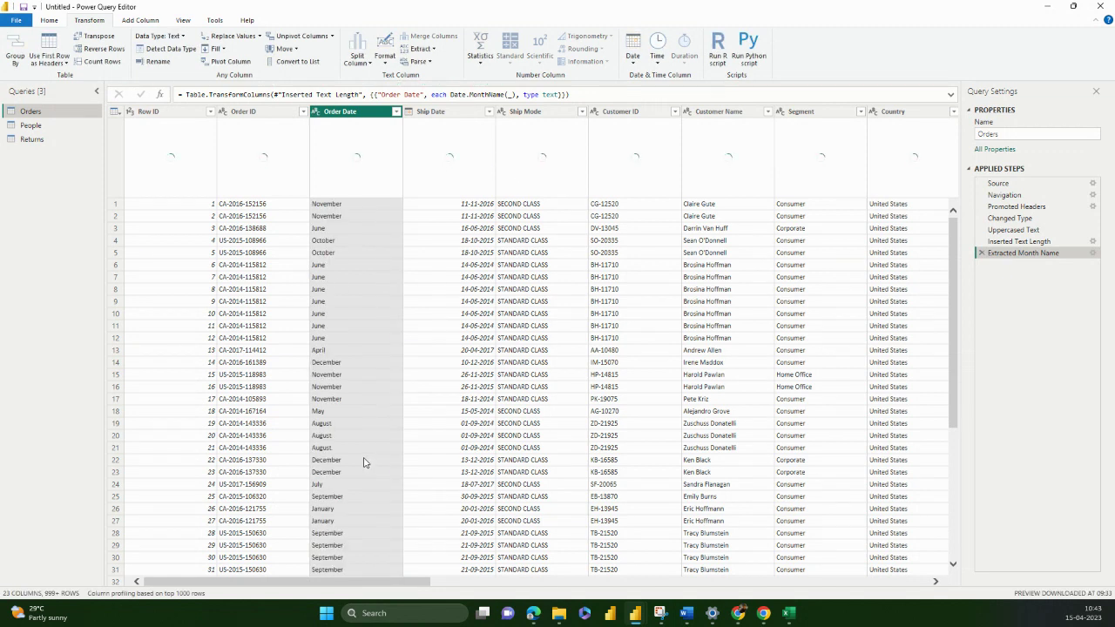
pyautogui.click(981, 252)
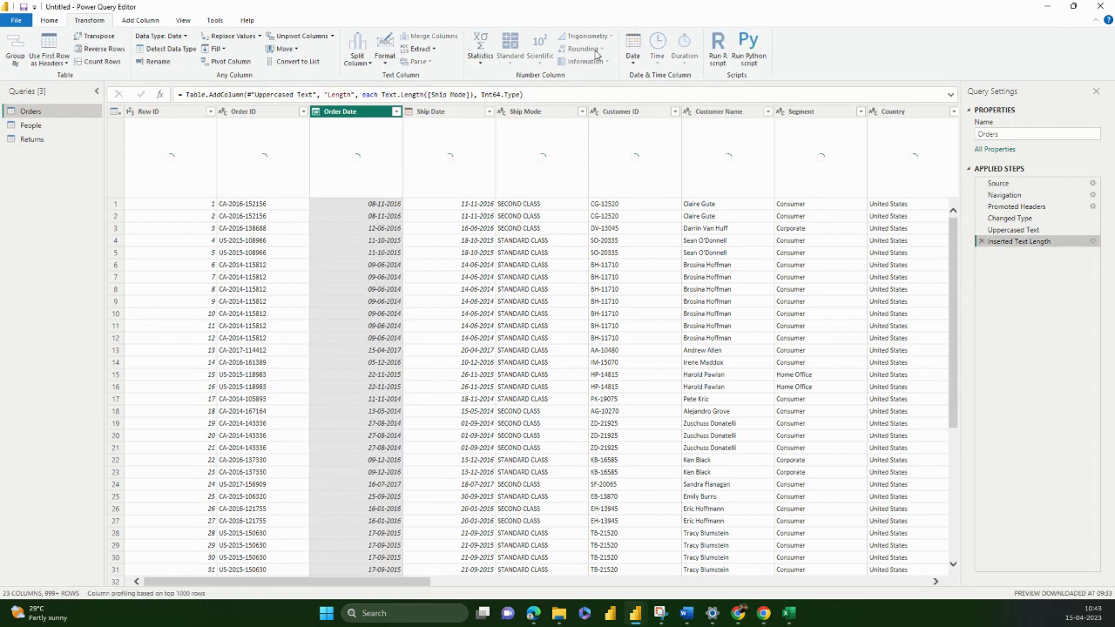
# Extract the day number from the Order Date column, and delete the Extracted Day step.
pyautogui.click(633, 57)
pyautogui.moveTo(635, 130)
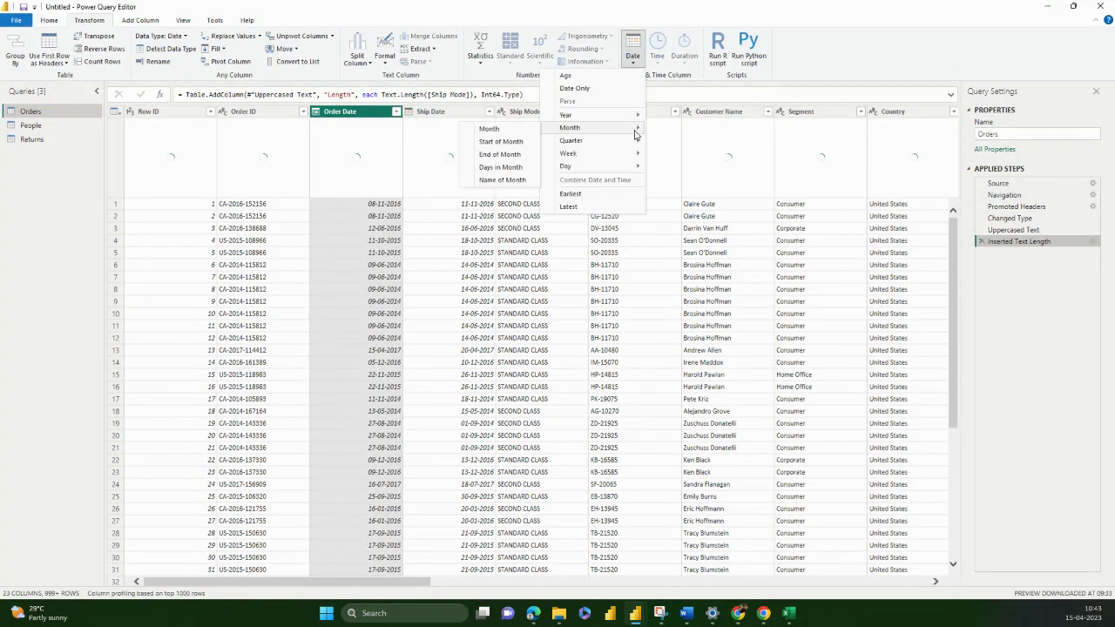
pyautogui.moveTo(619, 149)
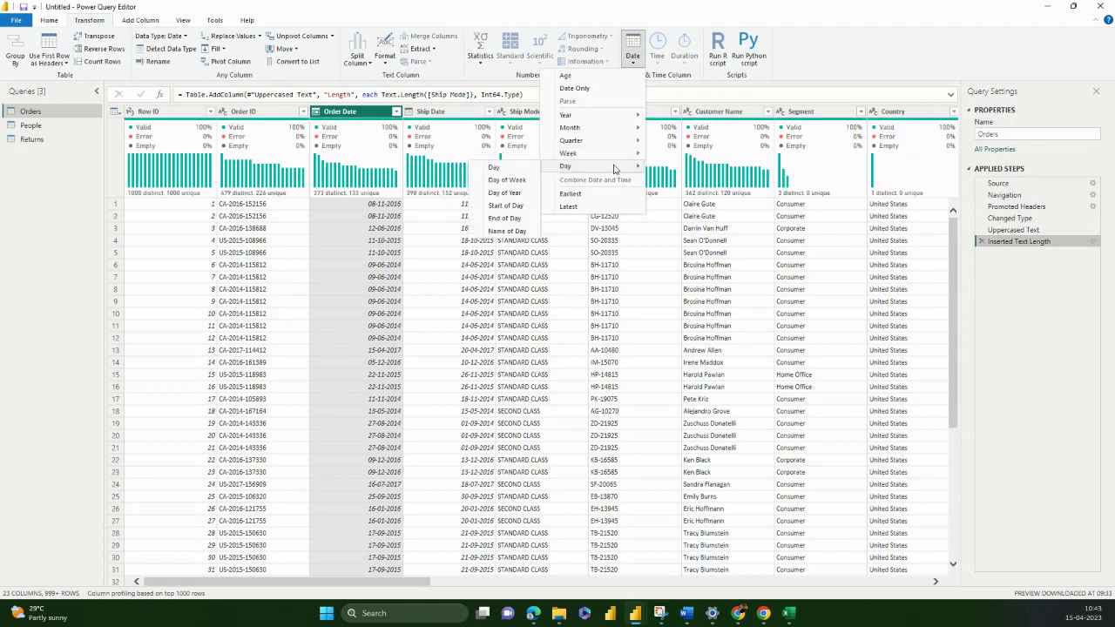
pyautogui.click(523, 169)
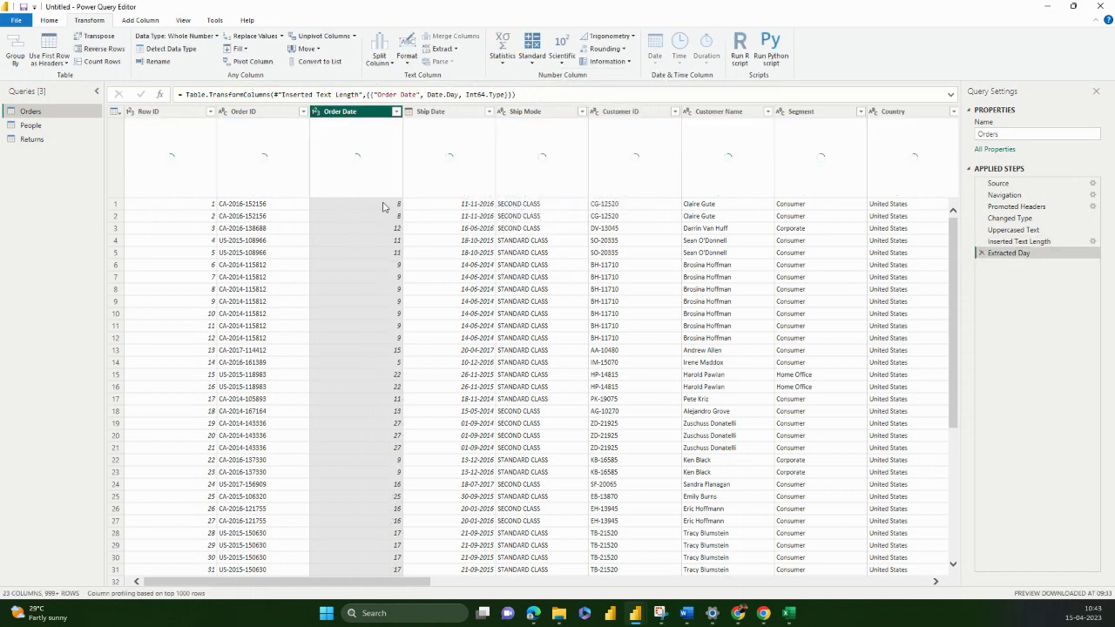
pyautogui.click(981, 253)
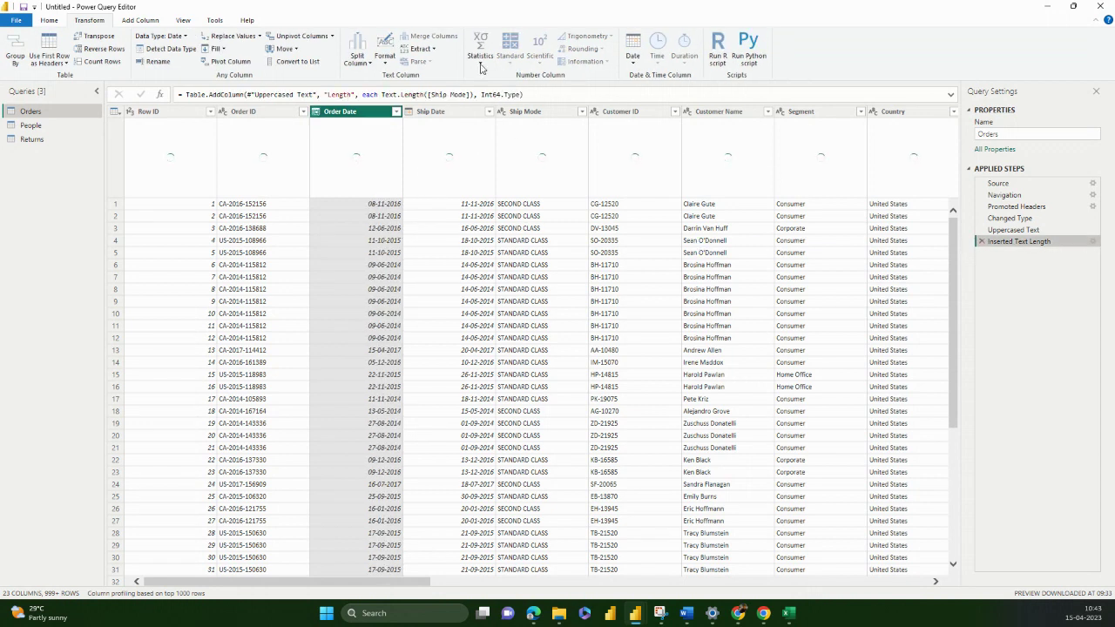
# Transform the Order Date column to Day of Week, check its distinct values in the filter list, and delete the Calculated Day of Week step.
pyautogui.click(633, 50)
pyautogui.moveTo(565, 165)
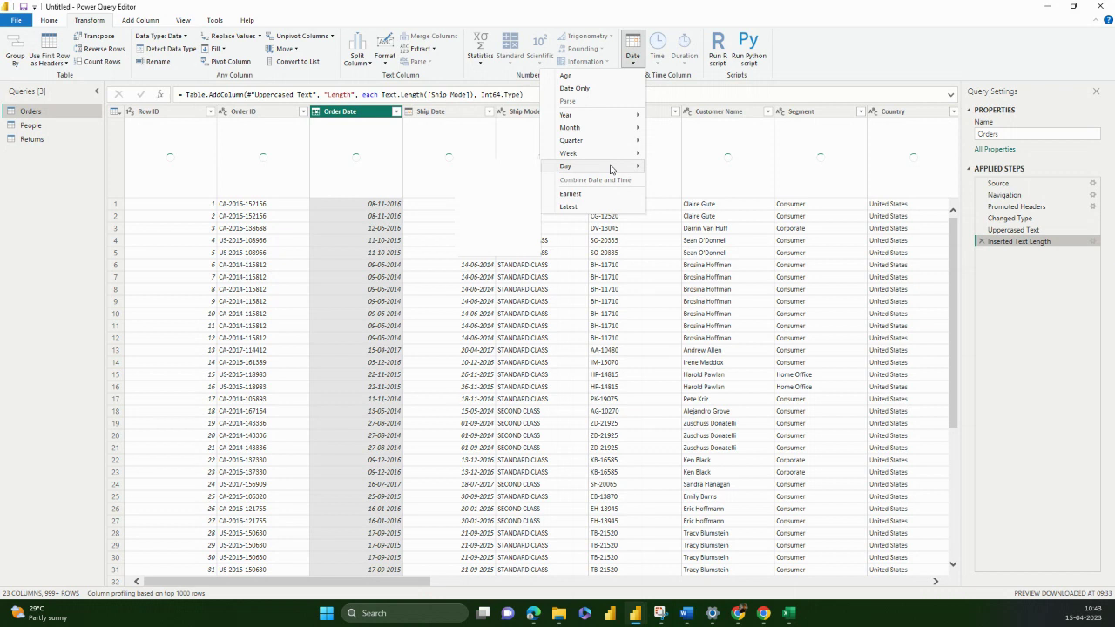
pyautogui.click(519, 180)
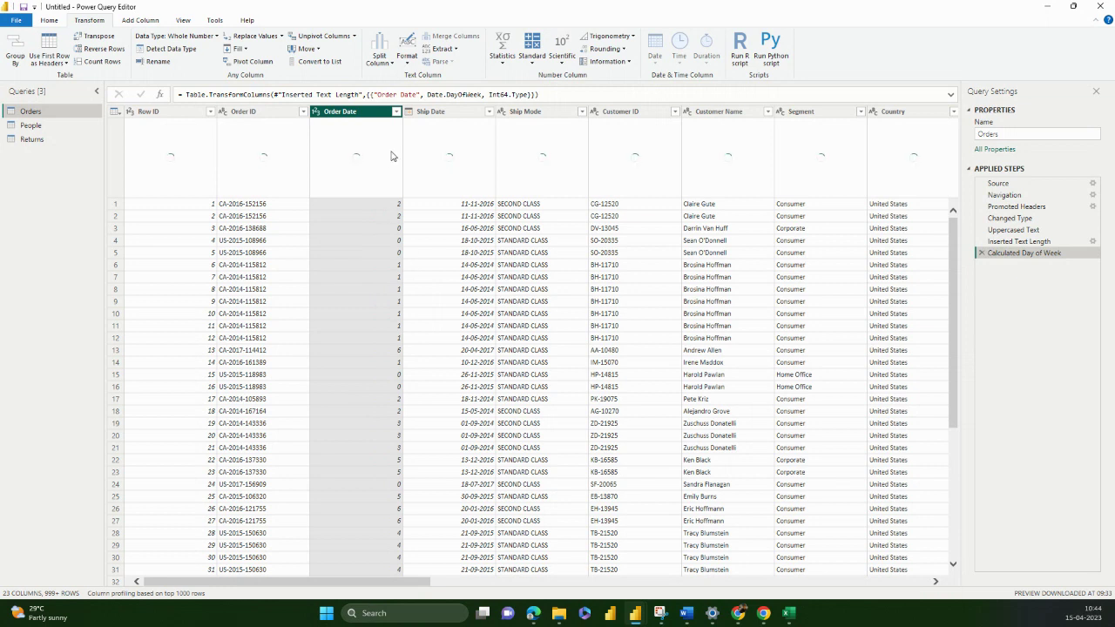
pyautogui.click(397, 111)
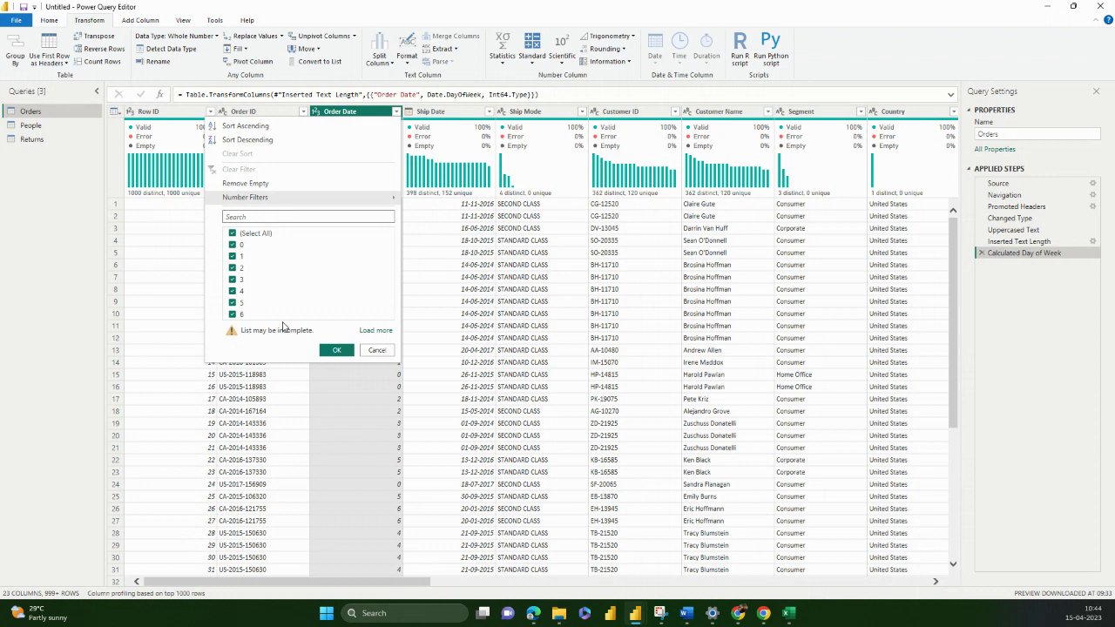
pyautogui.click(388, 351)
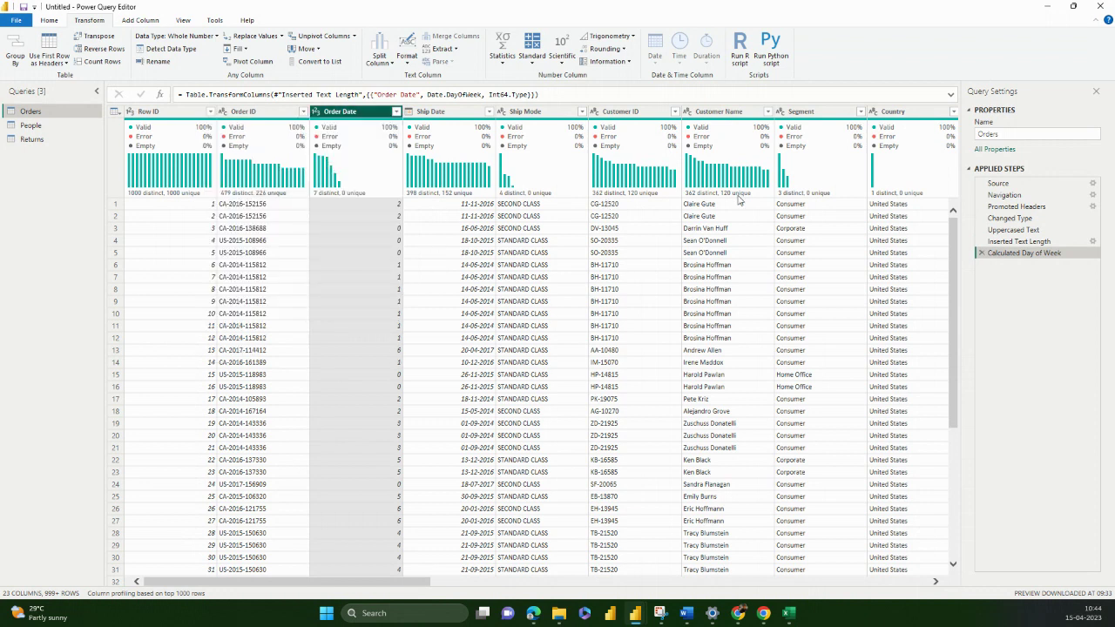
pyautogui.click(979, 253)
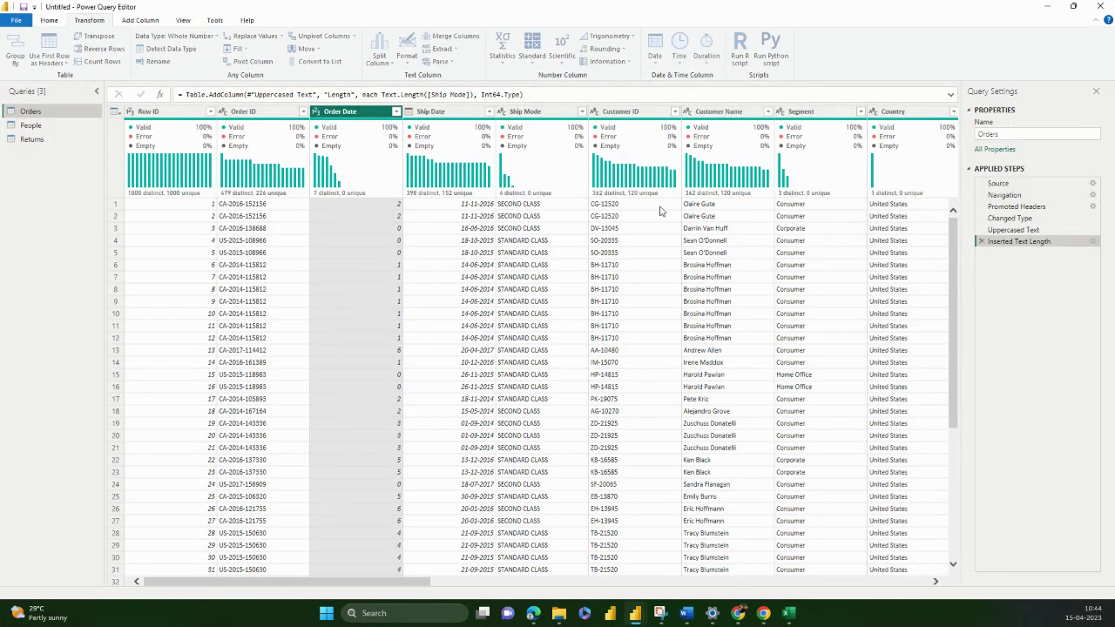
# Transform the Order Date column to Day of Year, and delete the Calculated Day of Year step.
pyautogui.click(632, 54)
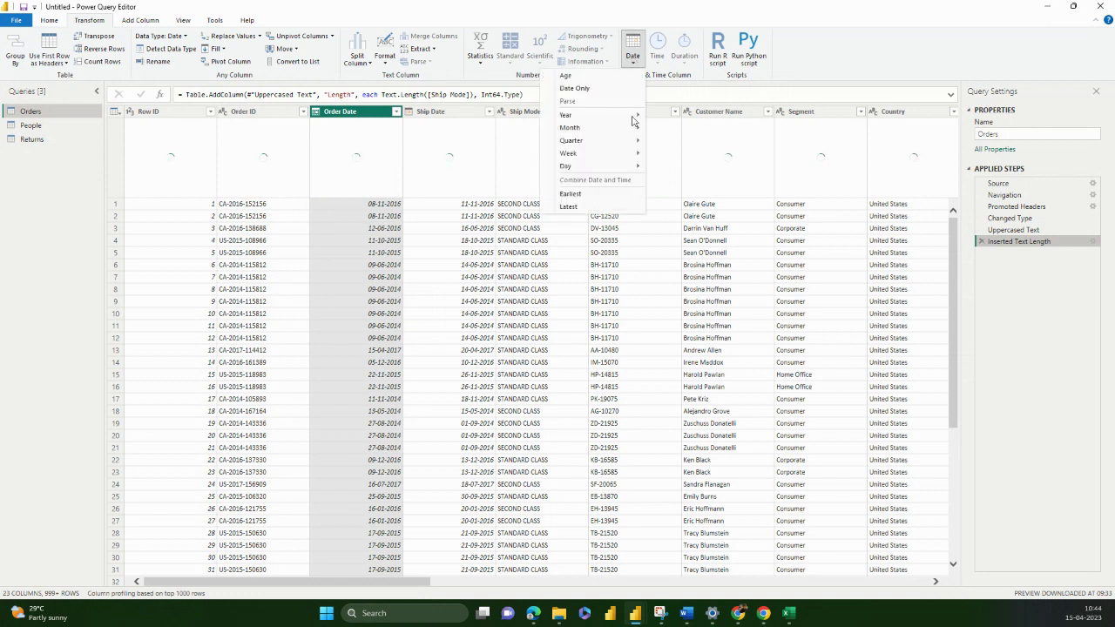
pyautogui.moveTo(593, 166)
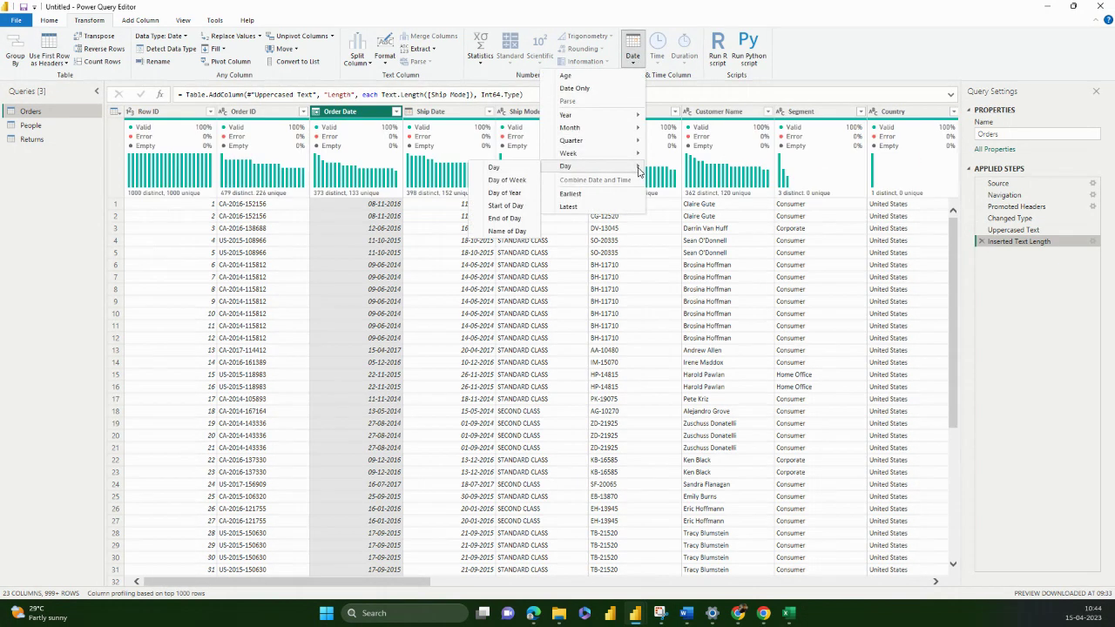
pyautogui.click(523, 193)
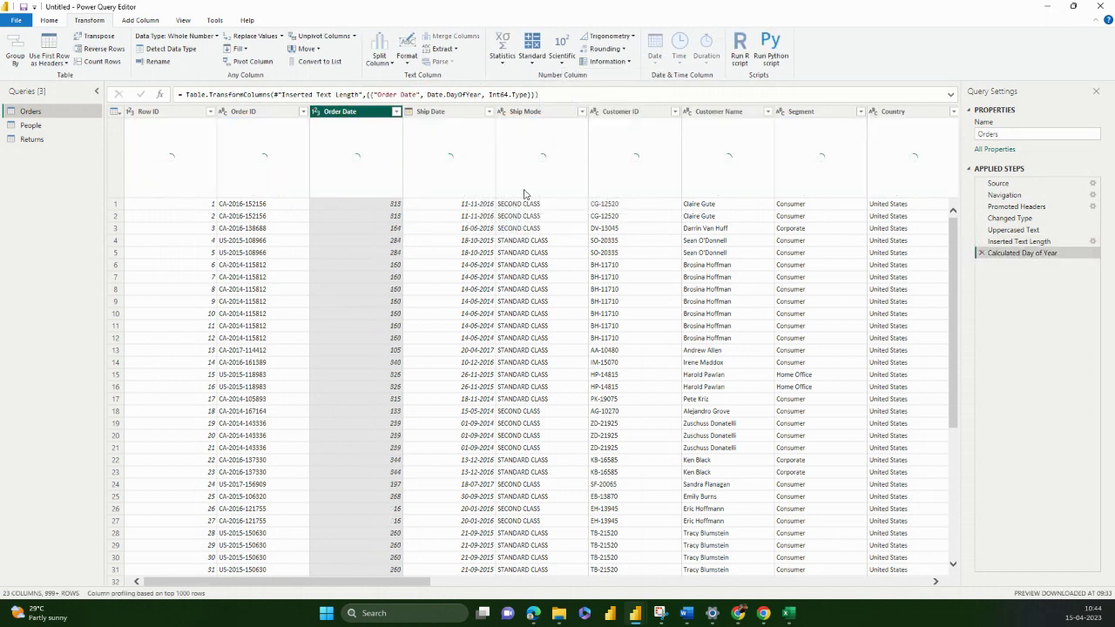
pyautogui.click(980, 253)
# Extract the name of the day from the Order Date column, and delete the Extracted Day Name step.
pyautogui.click(638, 53)
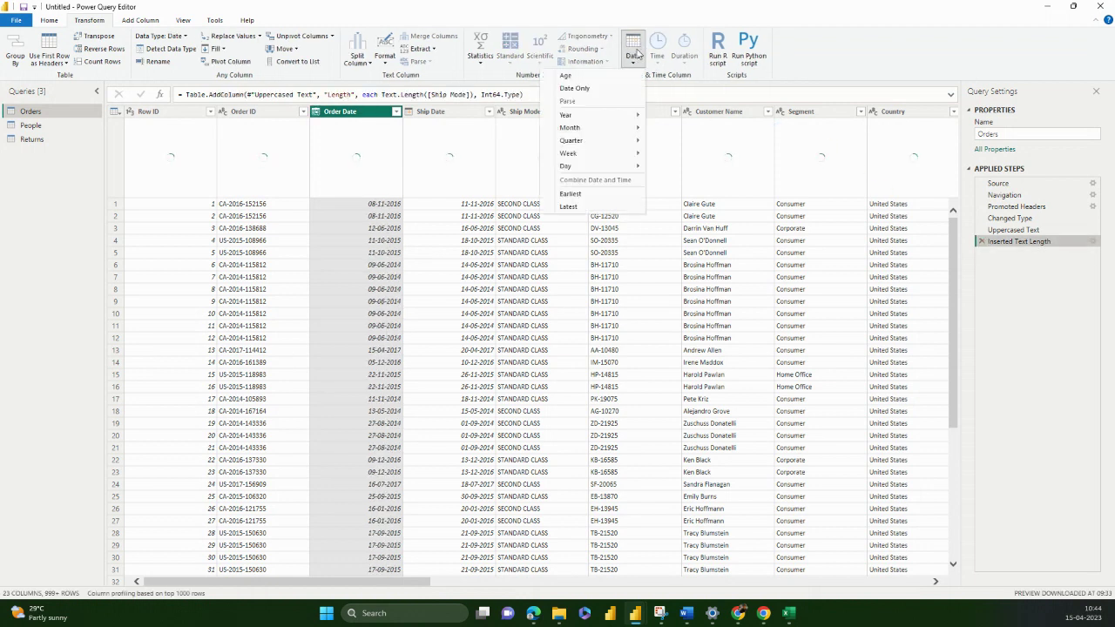
pyautogui.moveTo(613, 153)
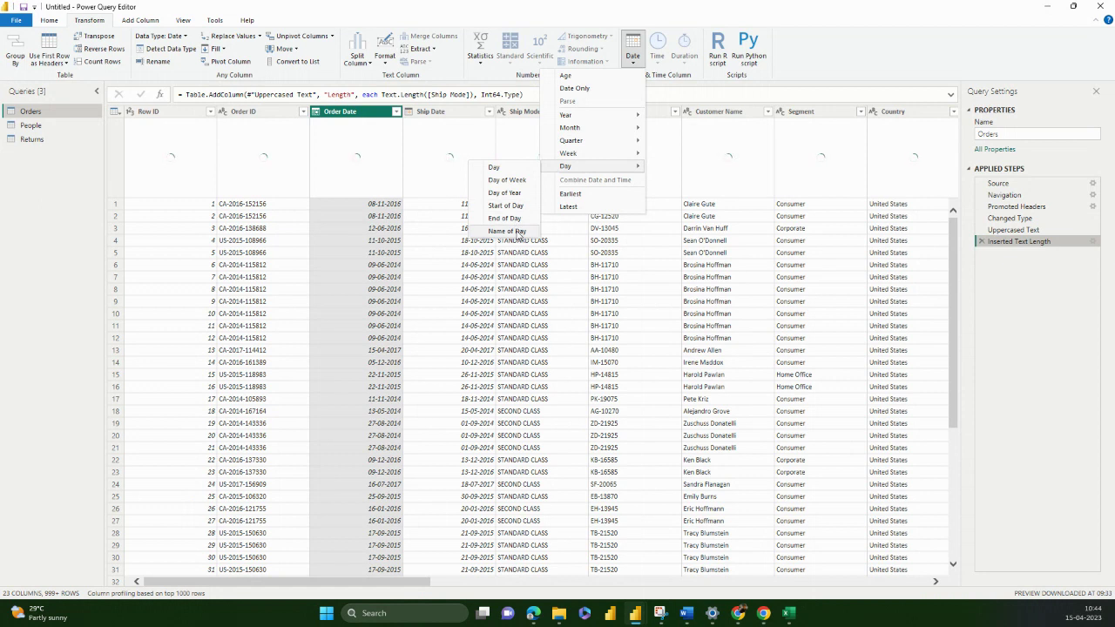
pyautogui.click(517, 231)
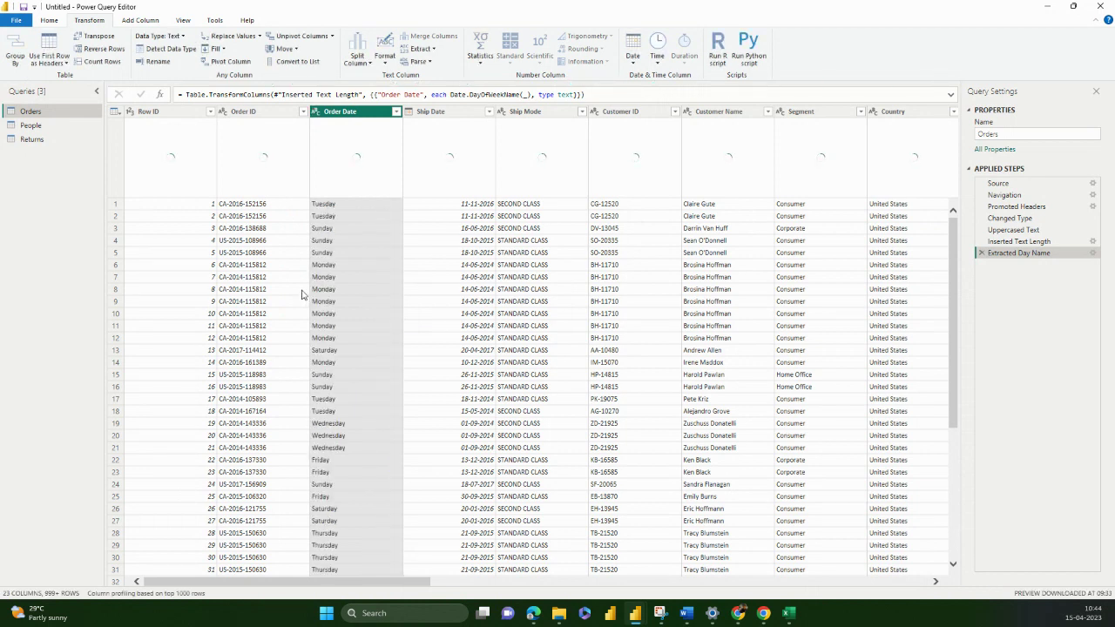
pyautogui.click(980, 253)
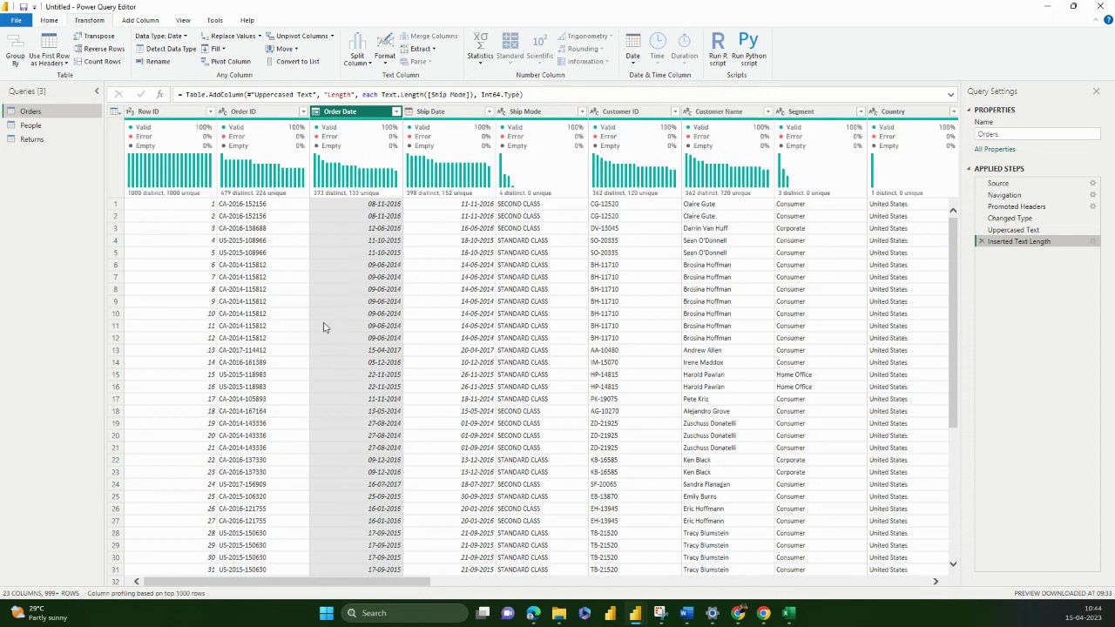
# Calculate the earliest Order Date and convert it to a table, and delete the Converted to Table and Calculated Earliest steps.
pyautogui.click(632, 54)
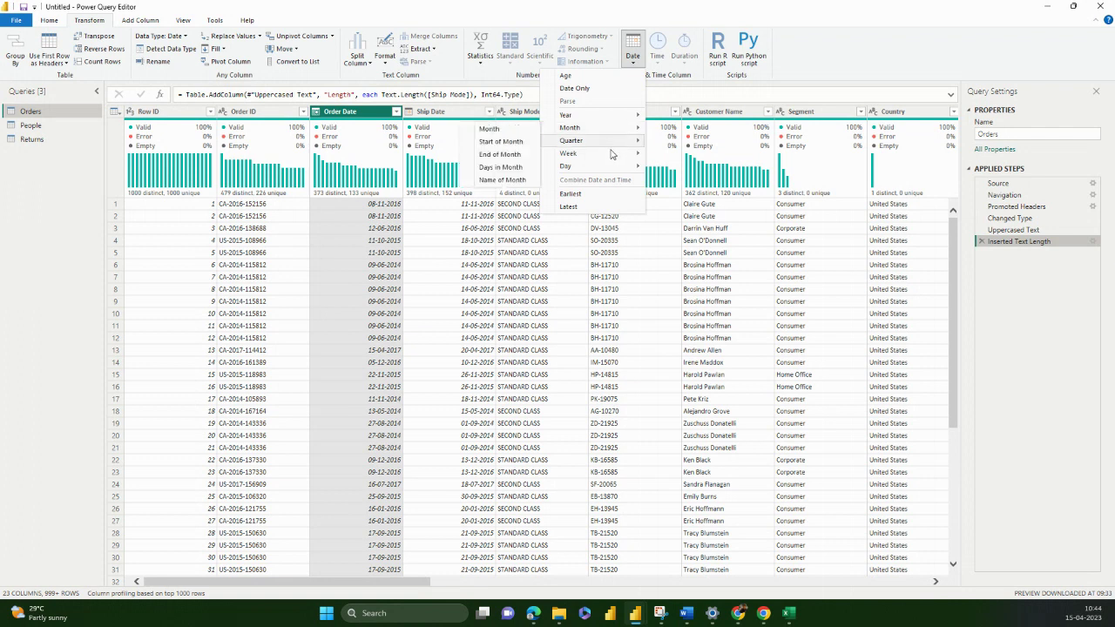
pyautogui.moveTo(611, 167)
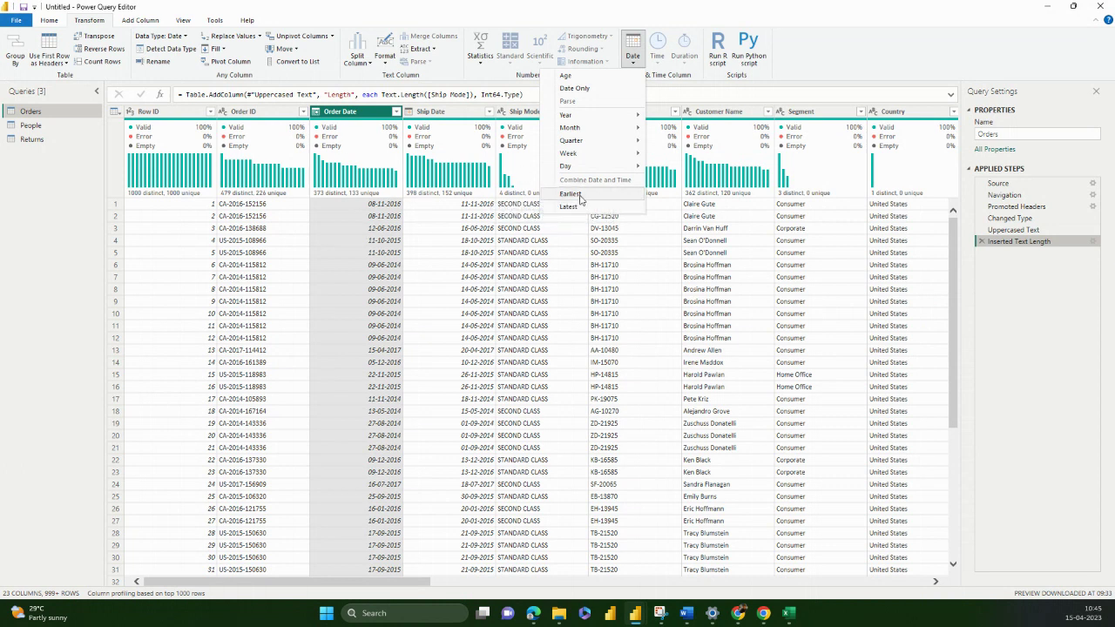
pyautogui.click(610, 194)
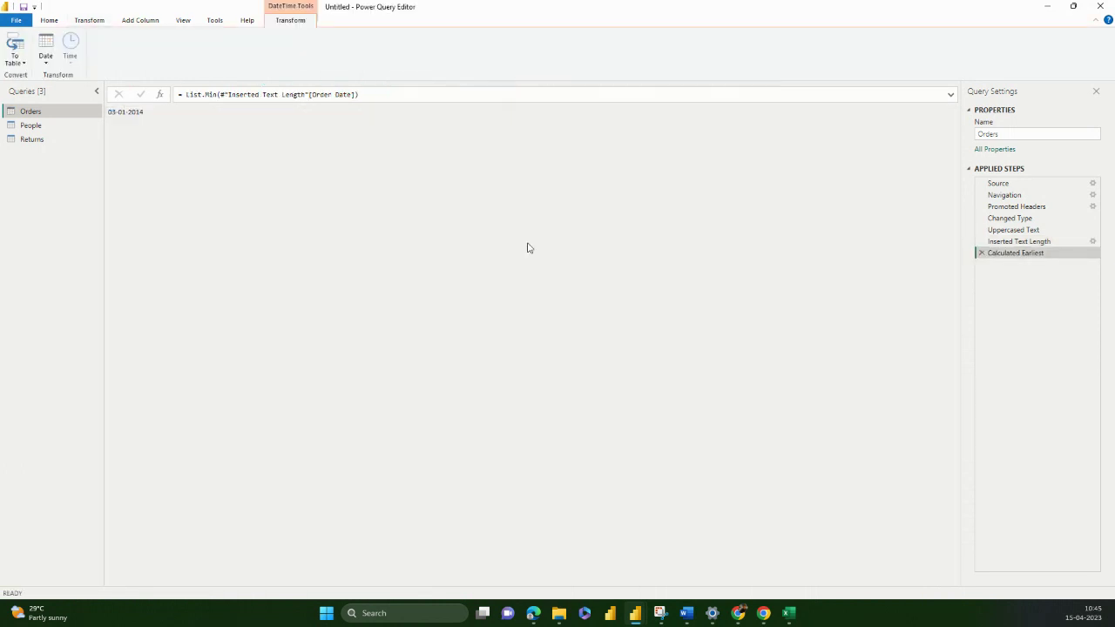
pyautogui.click(19, 51)
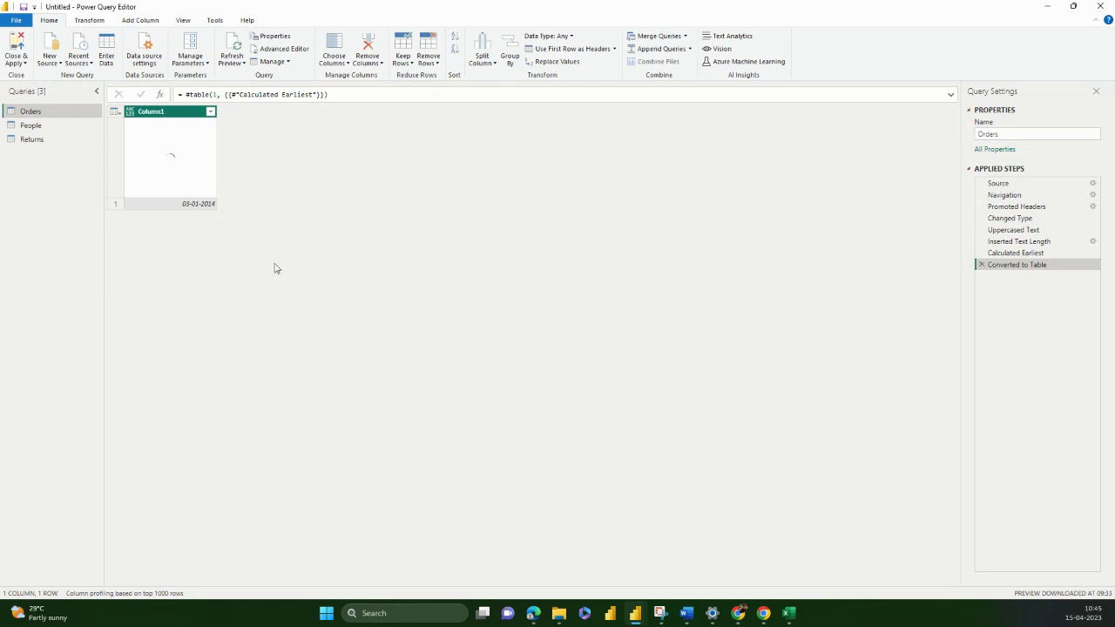
pyautogui.click(981, 264)
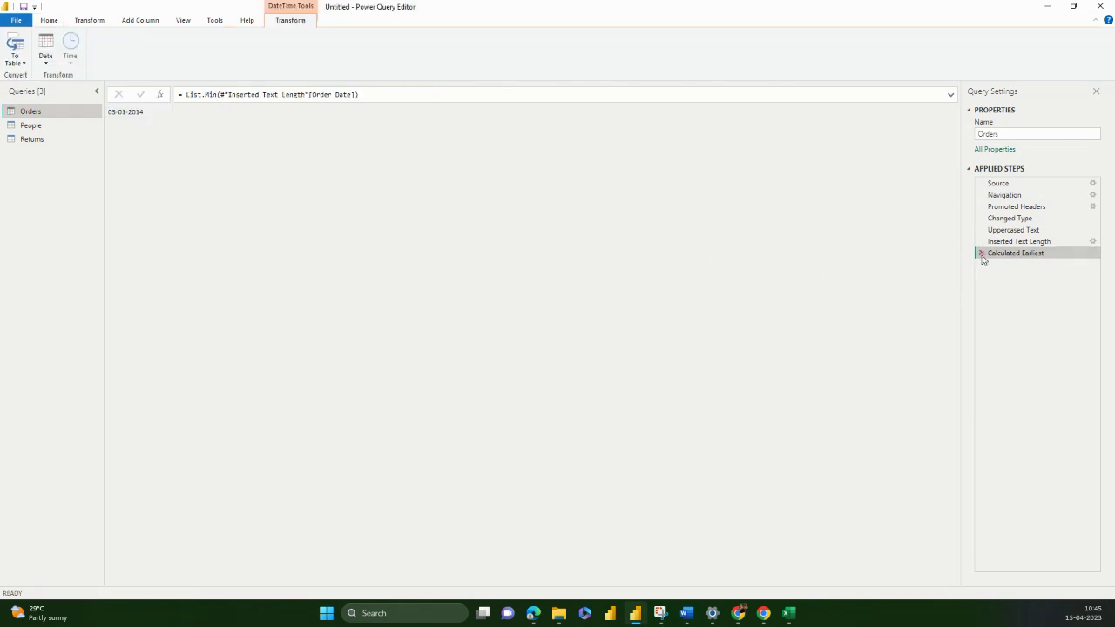
pyautogui.click(981, 254)
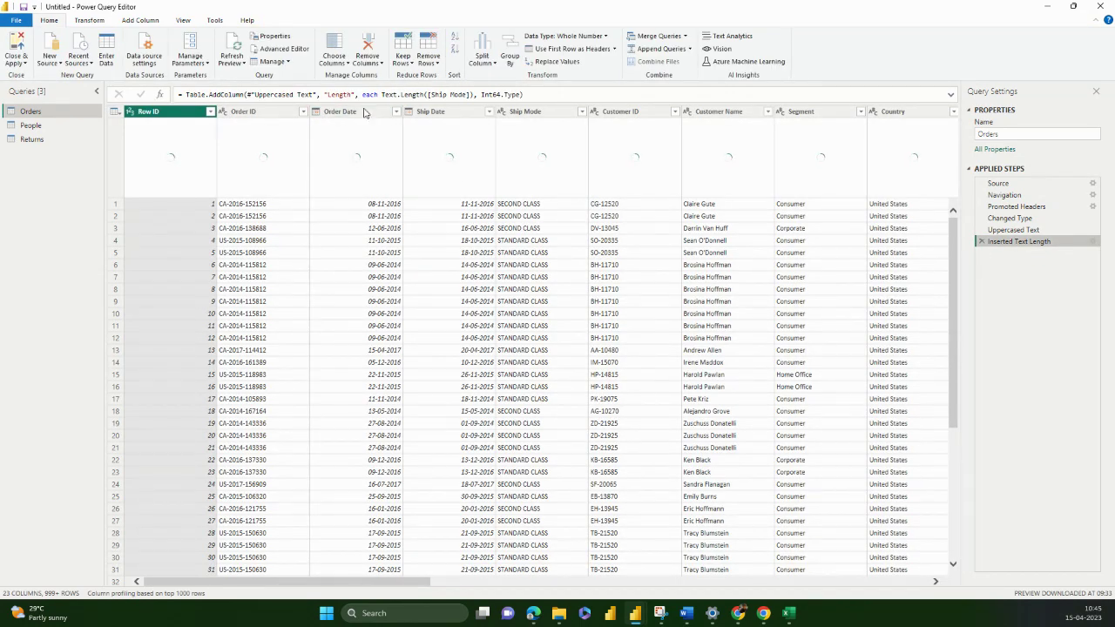
# Examine which date transformations are available for Order Date alone, for Order Date and Ship Date together, and for Ship Date alone.
pyautogui.click(369, 110)
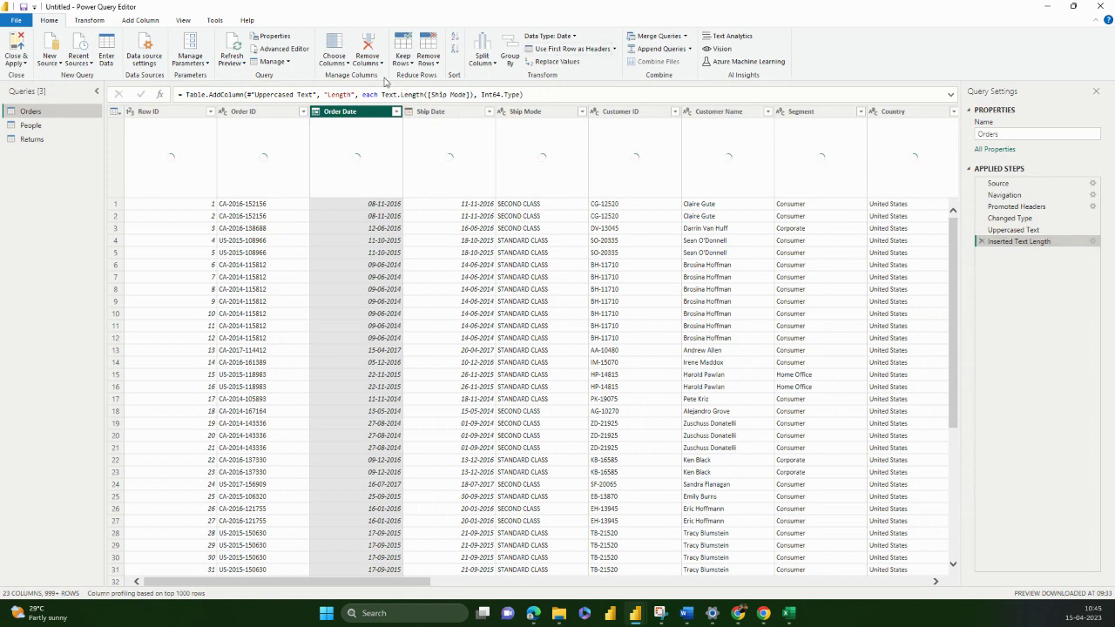
pyautogui.click(96, 22)
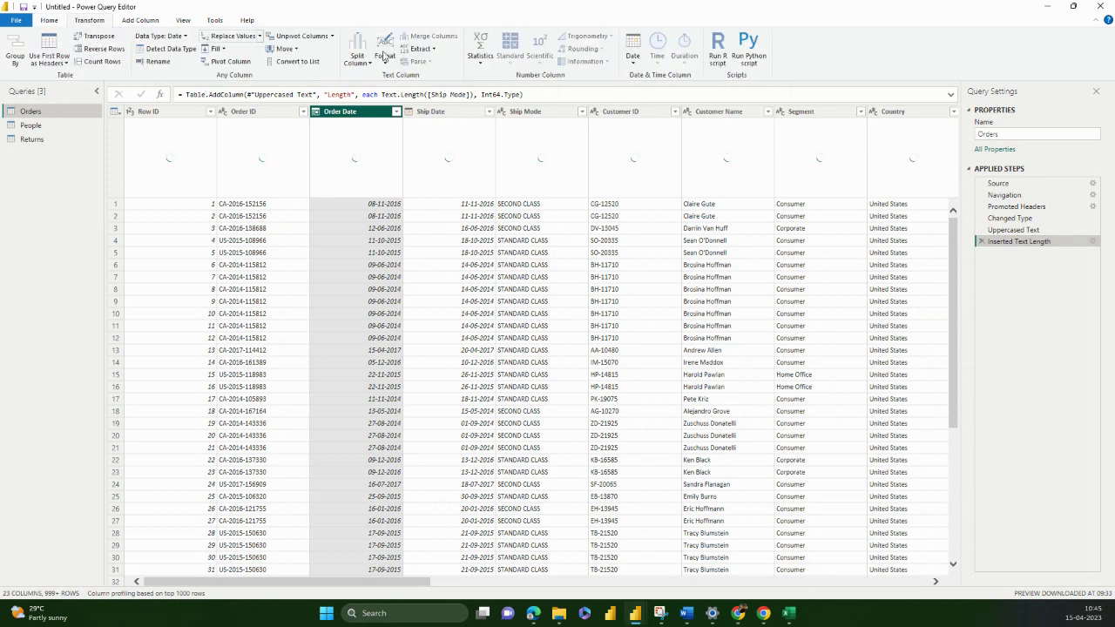
pyautogui.click(633, 59)
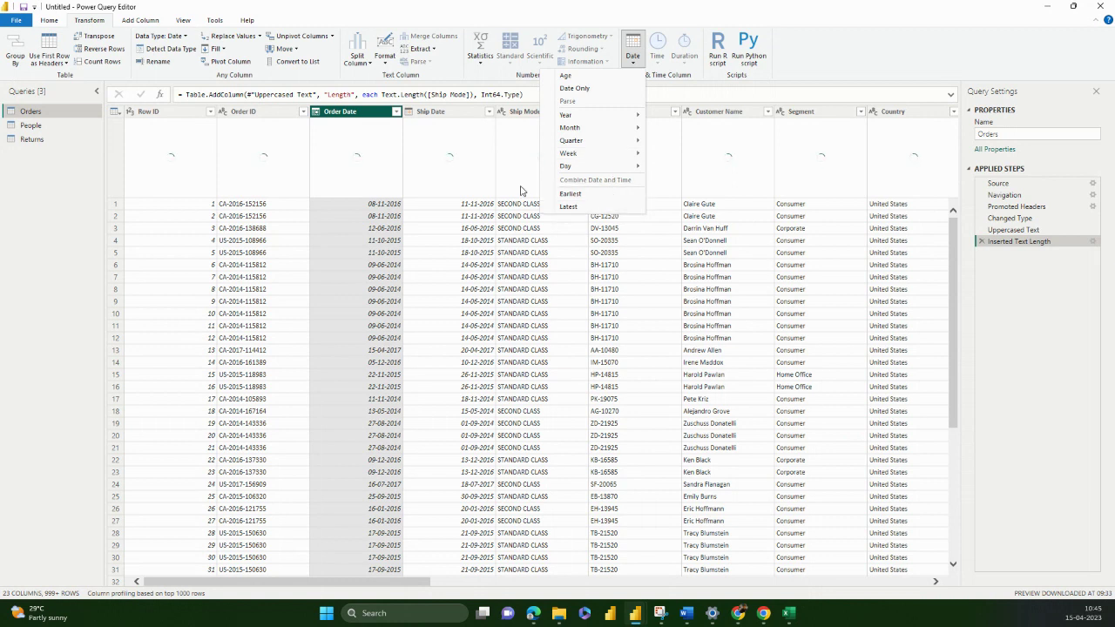
pyautogui.keyDown('ctrl'); pyautogui.click(450, 117); pyautogui.keyUp('ctrl')
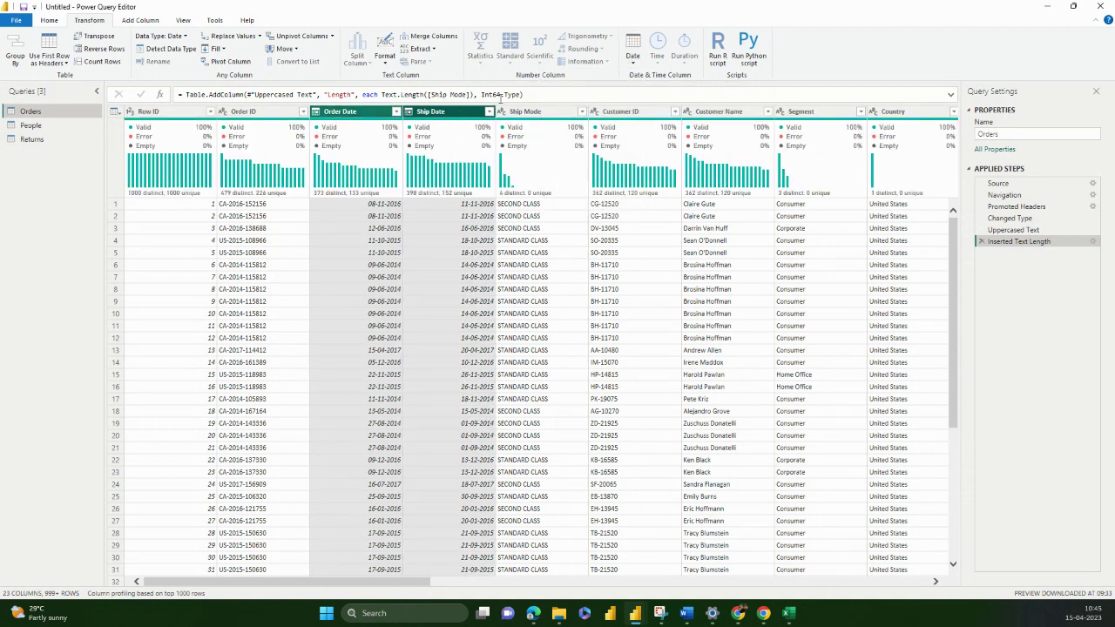
pyautogui.click(634, 56)
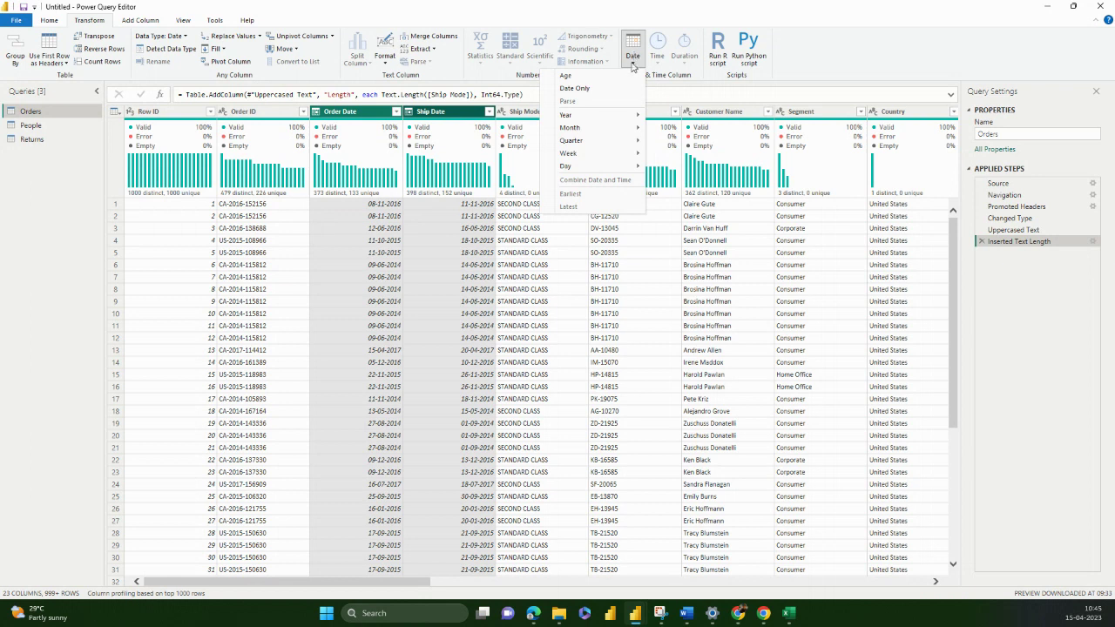
pyautogui.press('Escape')
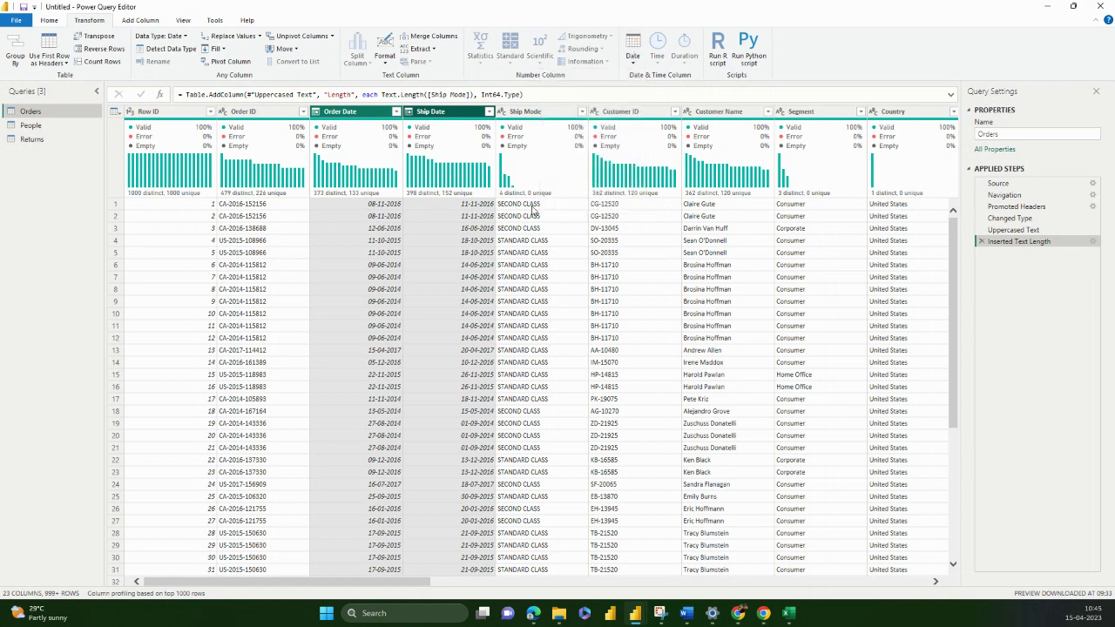
pyautogui.click(450, 229)
pyautogui.click(433, 118)
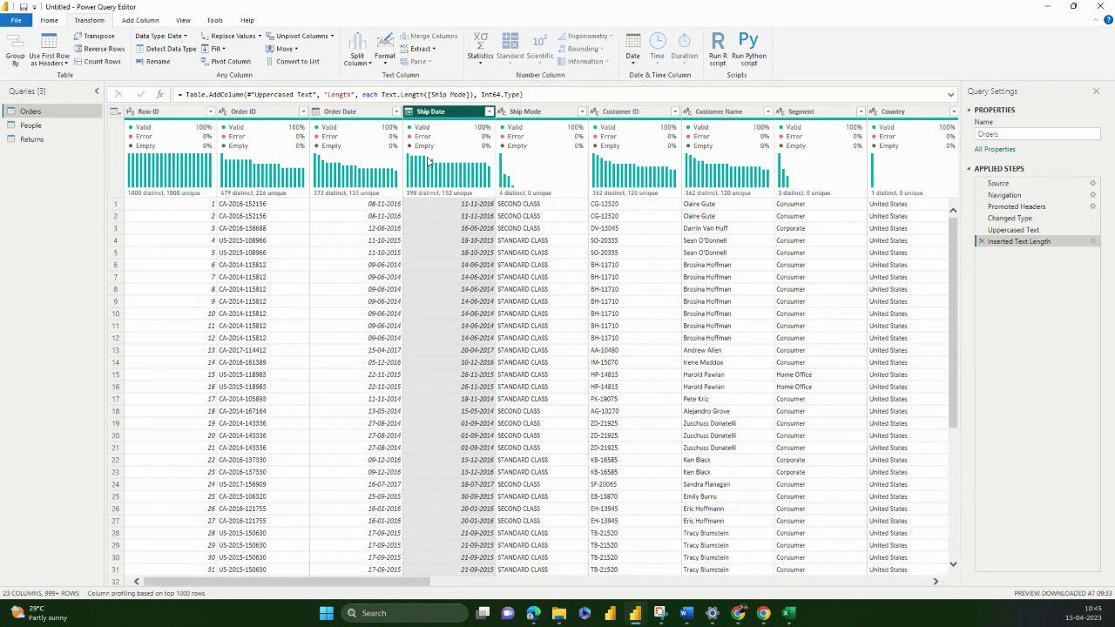
pyautogui.click(633, 56)
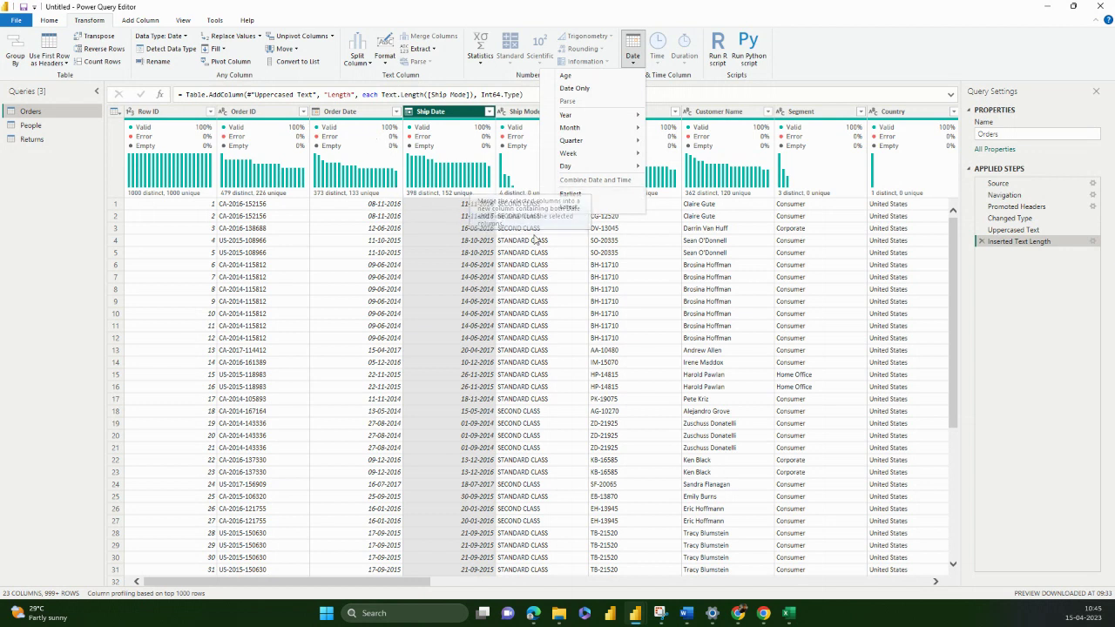
pyautogui.click(492, 193)
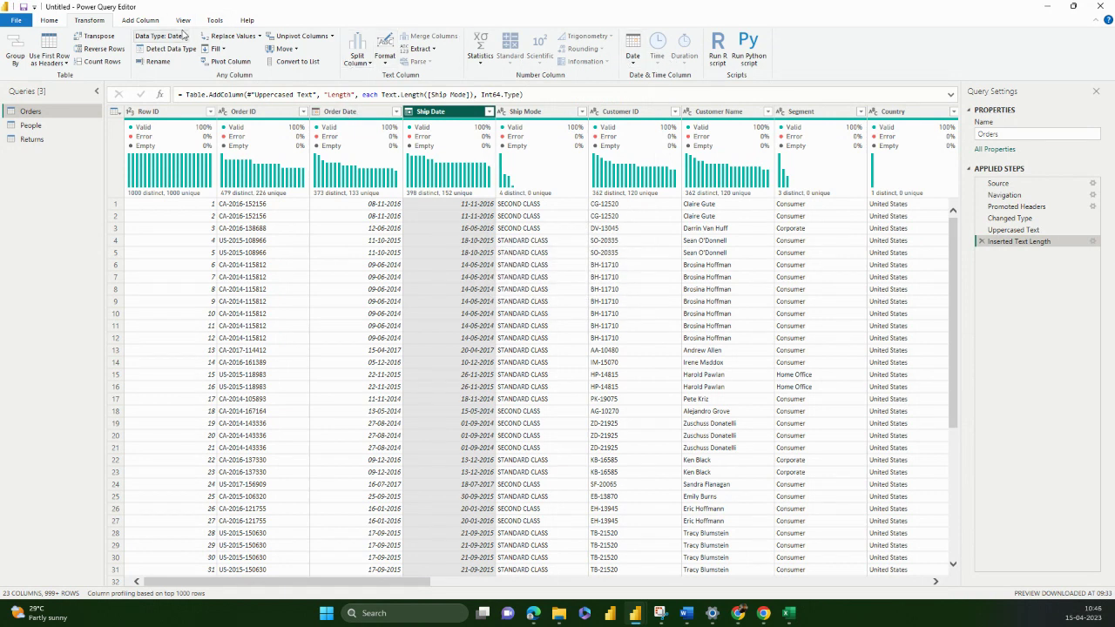
# Start a new column from examples based on the selection, adding Customer Name, Segment and Country to the source columns.
pyautogui.click(141, 21)
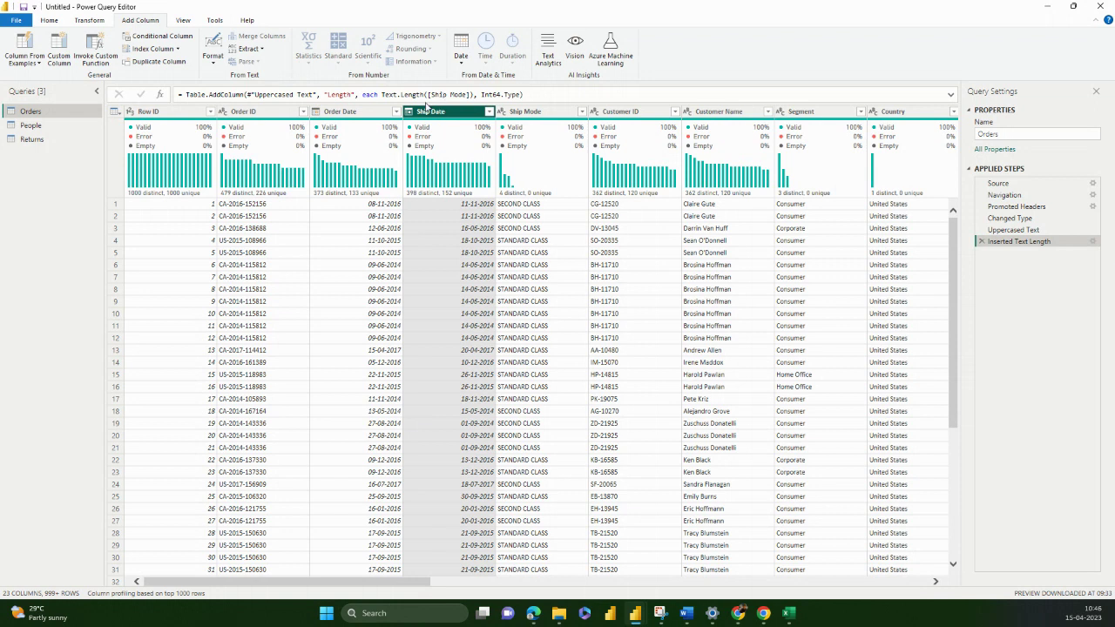
pyautogui.click(32, 68)
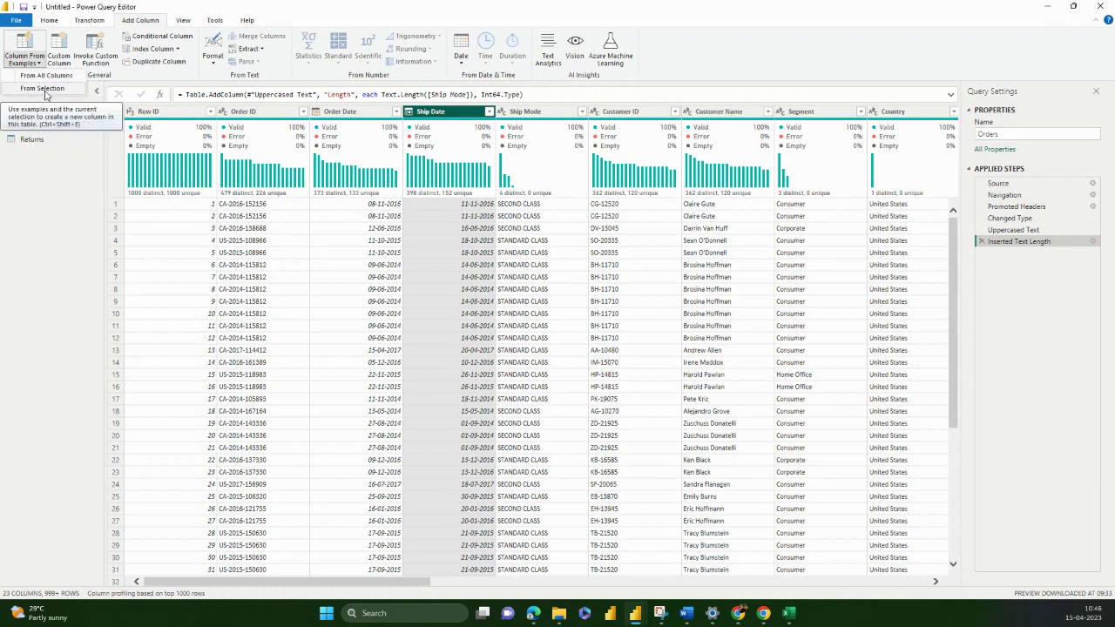
pyautogui.click(44, 88)
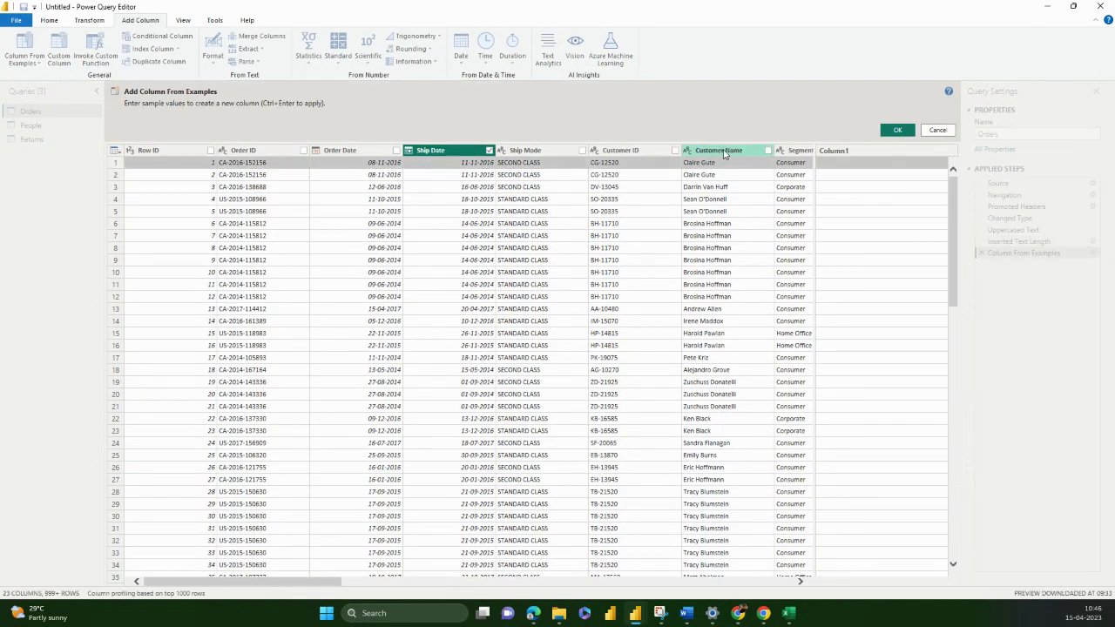
pyautogui.click(768, 151)
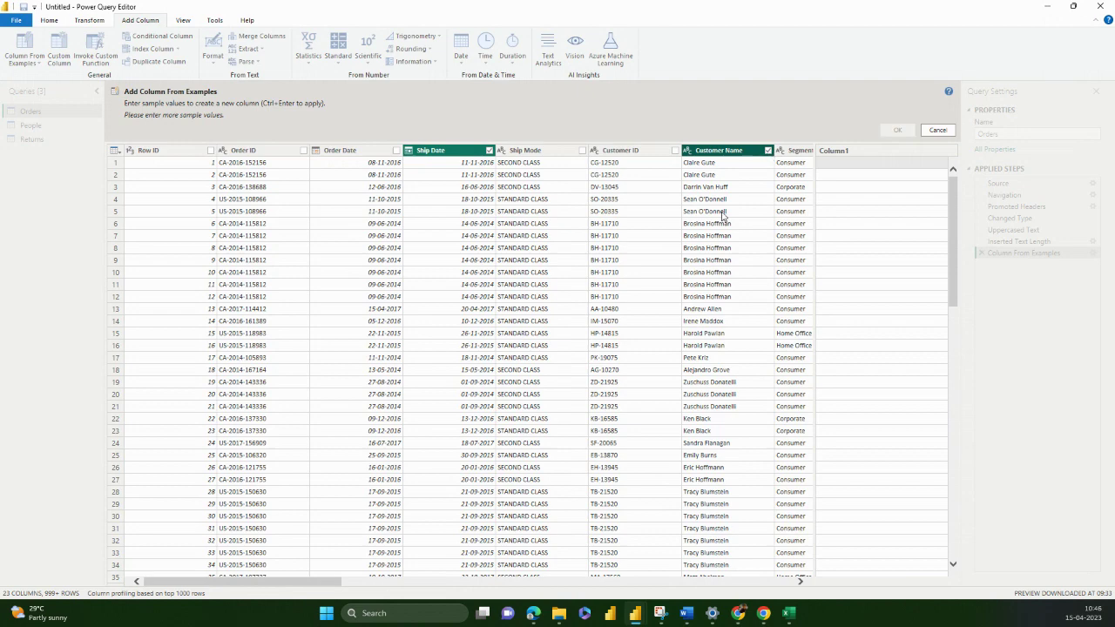
pyautogui.moveTo(328, 580); pyautogui.dragTo(383, 584)
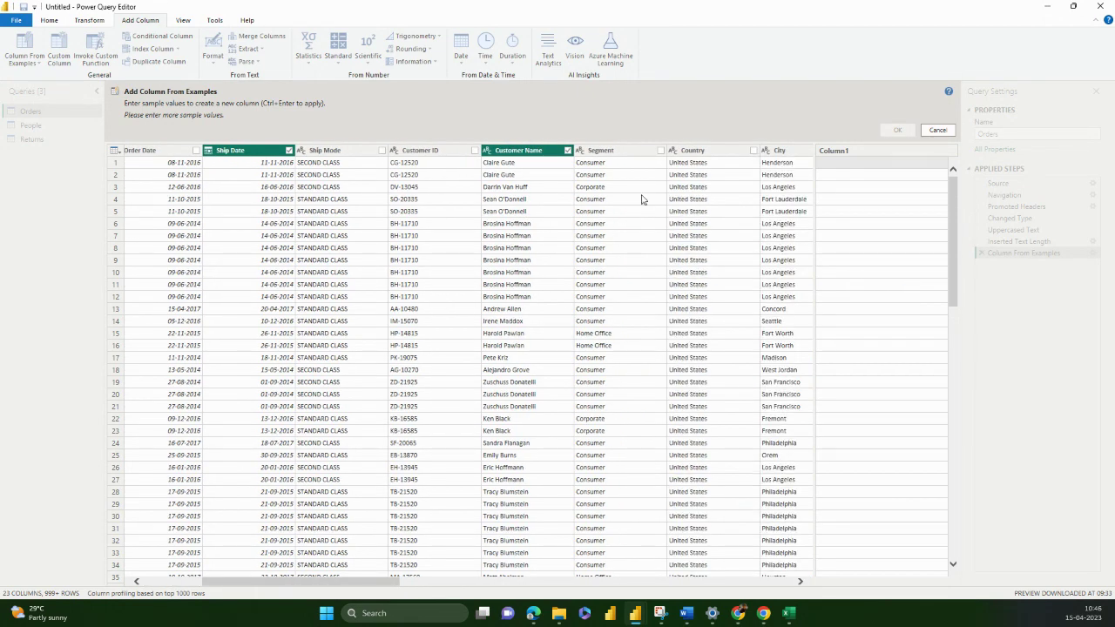
pyautogui.click(660, 151)
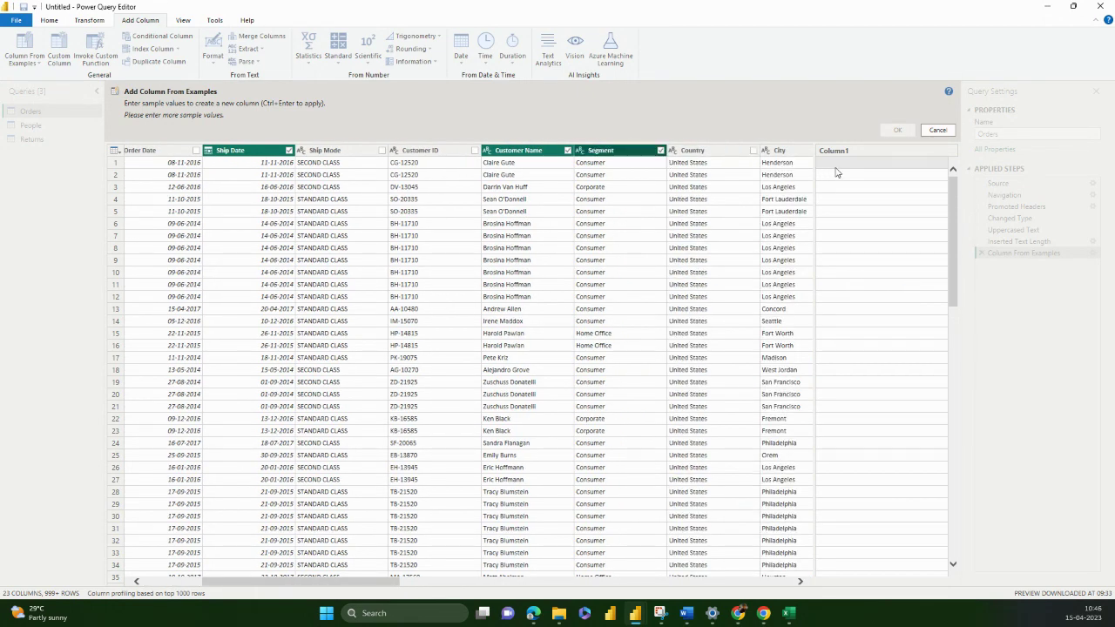
pyautogui.click(753, 151)
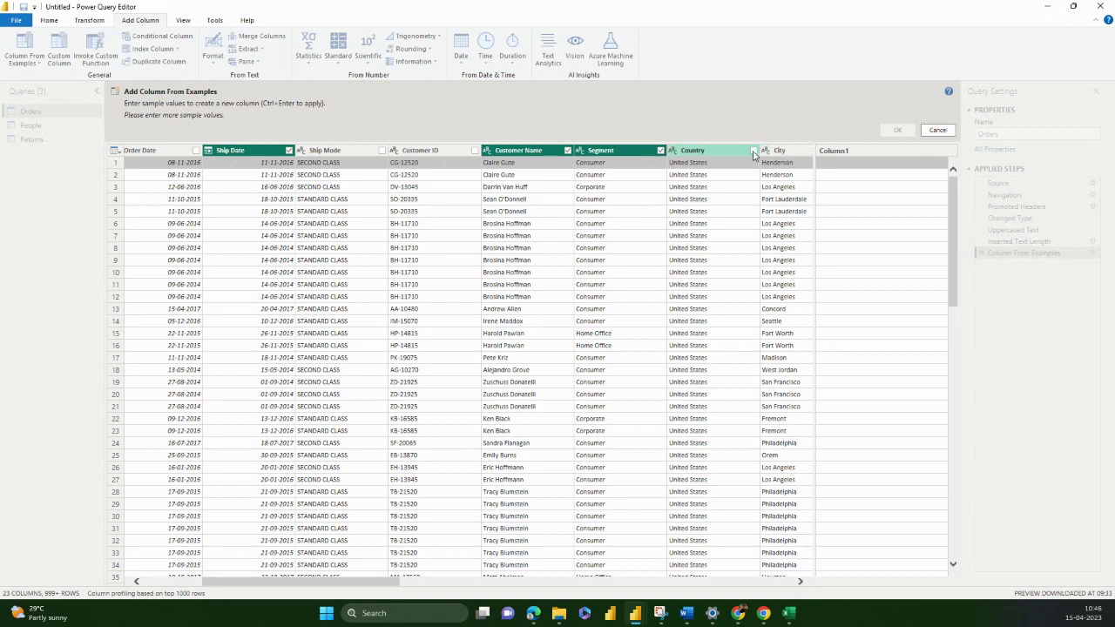
# Enter the first-row example as the customer's name plus "is from Consumer country is United States", and widen the example column.
pyautogui.click(839, 165)
pyautogui.write('Claire')
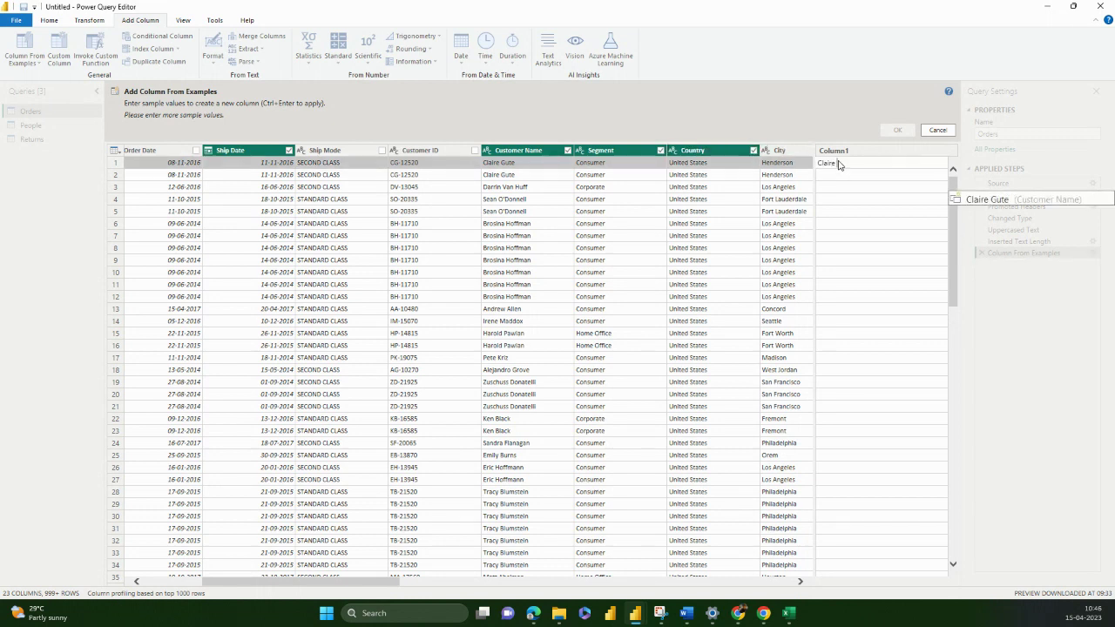
pyautogui.write(' Gute is from Consumer country is')
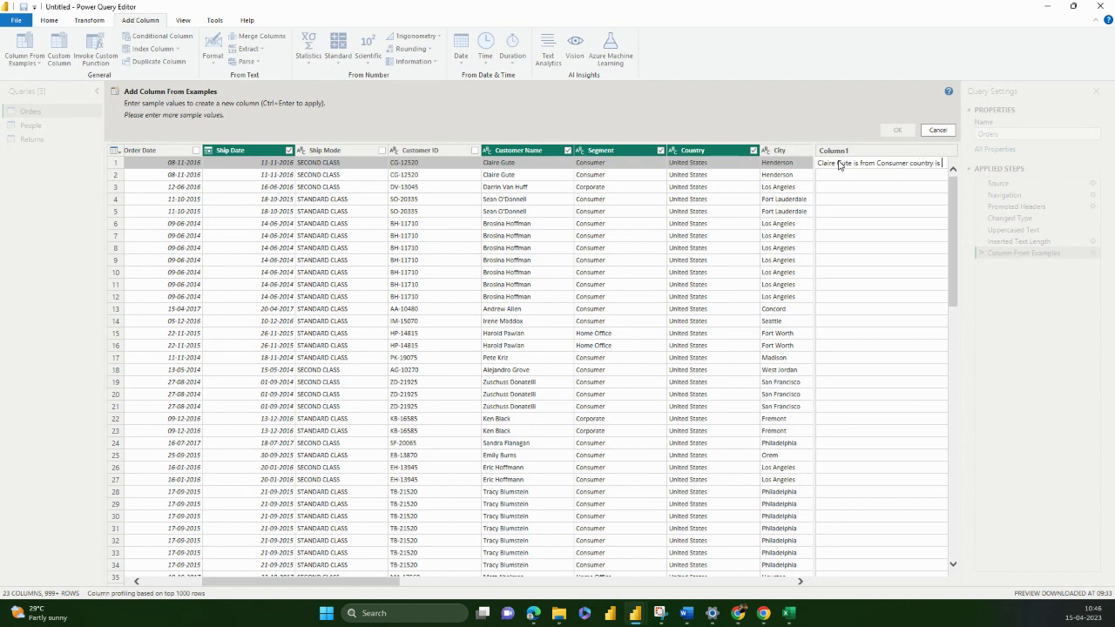
pyautogui.hotkey('ctrl', 'a')
pyautogui.write('Uni')
pyautogui.press('Return')
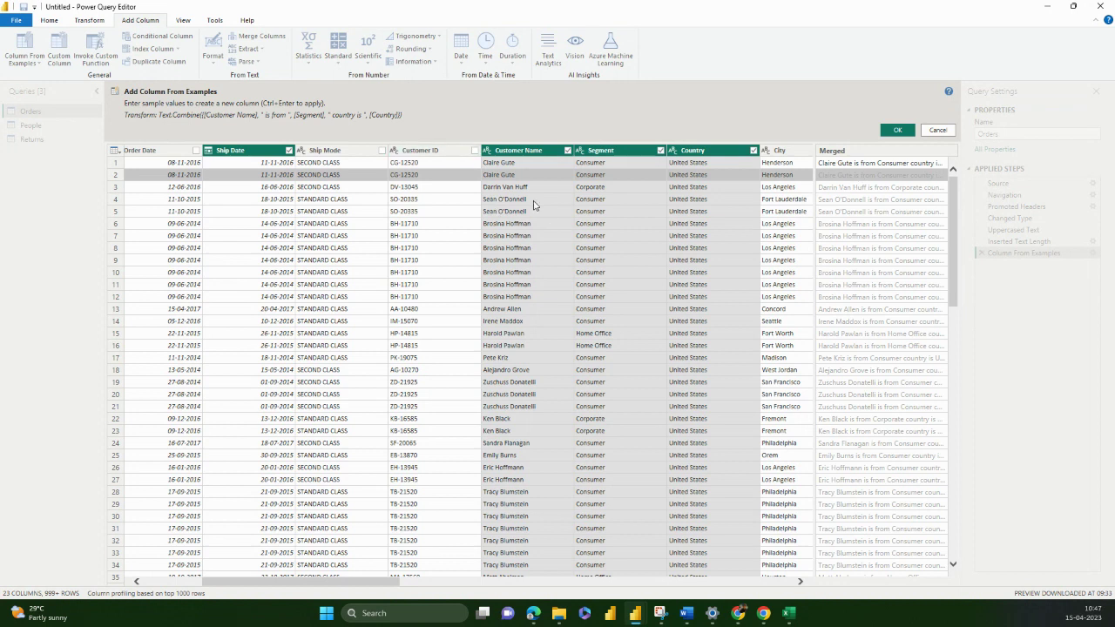
pyautogui.moveTo(815, 150); pyautogui.dragTo(764, 152)
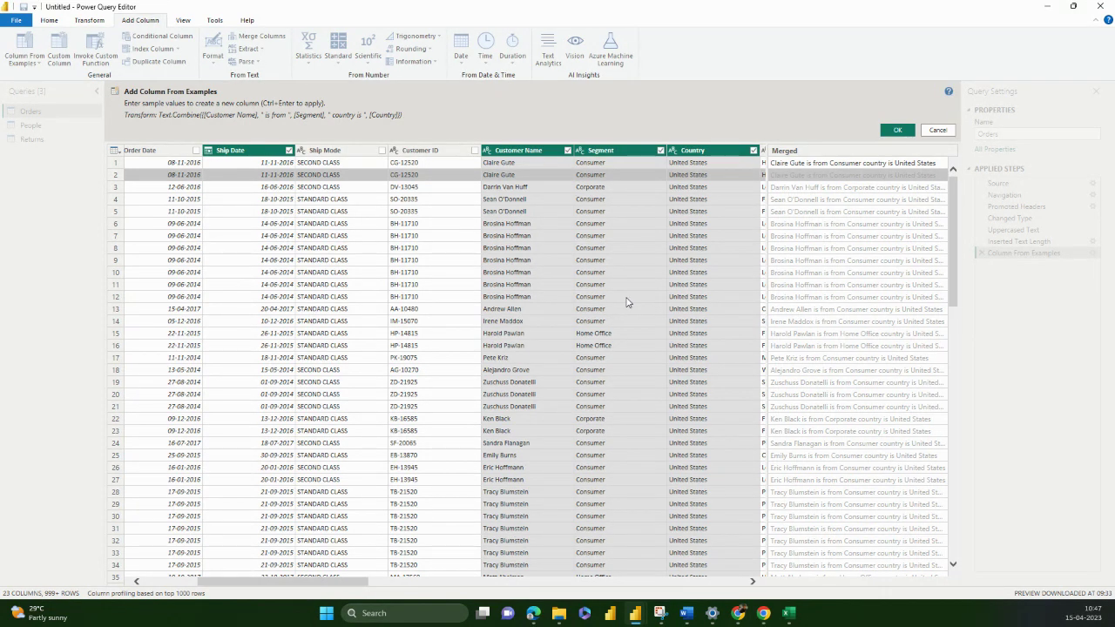
# Clear the example column and remove Customer Name, Segment and Country from the source columns.
pyautogui.click(824, 162)
pyautogui.rightClick(822, 160)
pyautogui.click(849, 202)
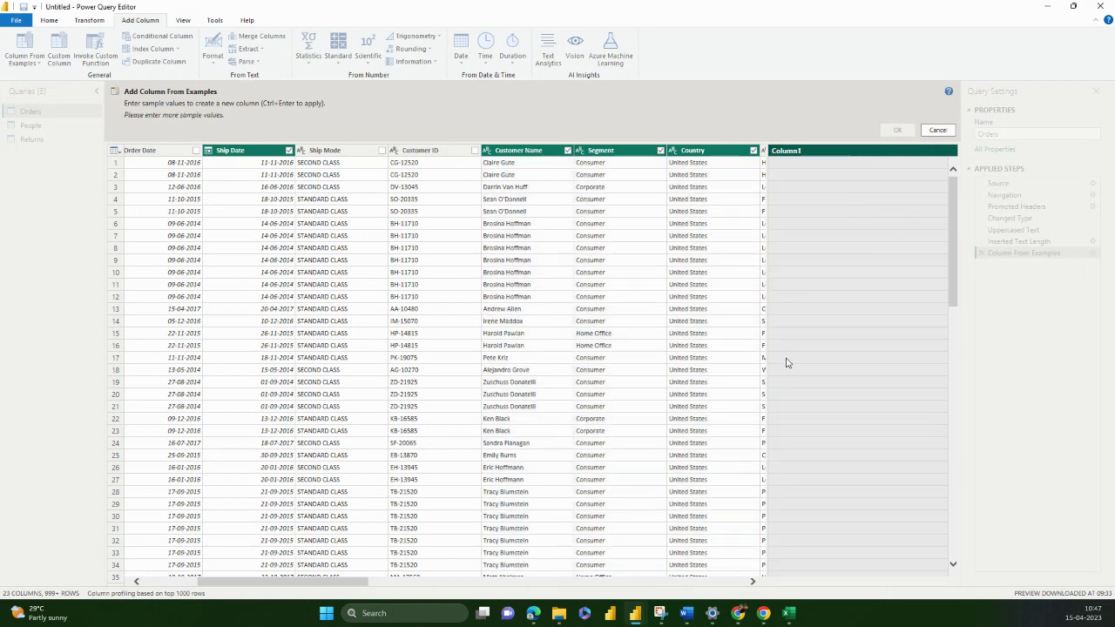
pyautogui.click(567, 151)
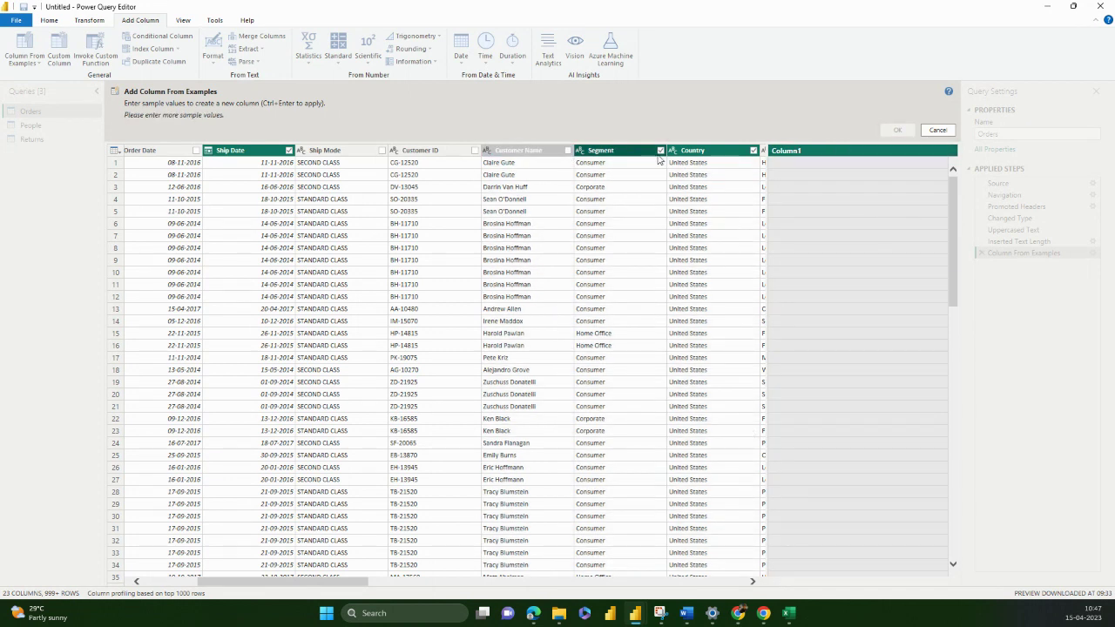
pyautogui.click(660, 151)
pyautogui.click(753, 151)
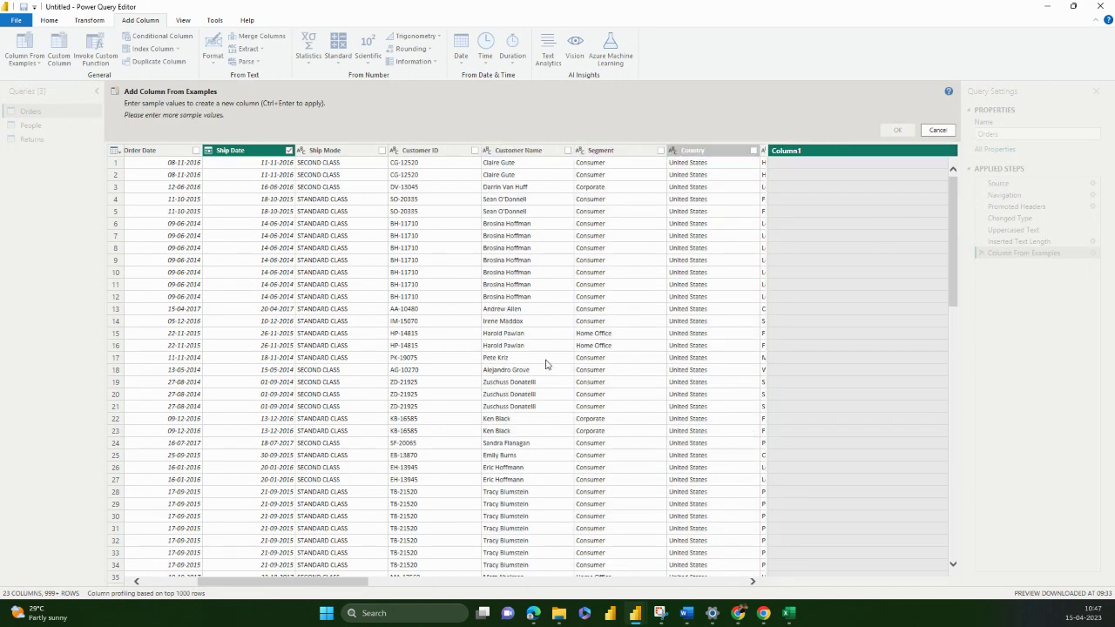
# Include Profit and Sales as source columns and enter 41 as the first-row example.
pyautogui.moveTo(364, 577); pyautogui.dragTo(755, 582)
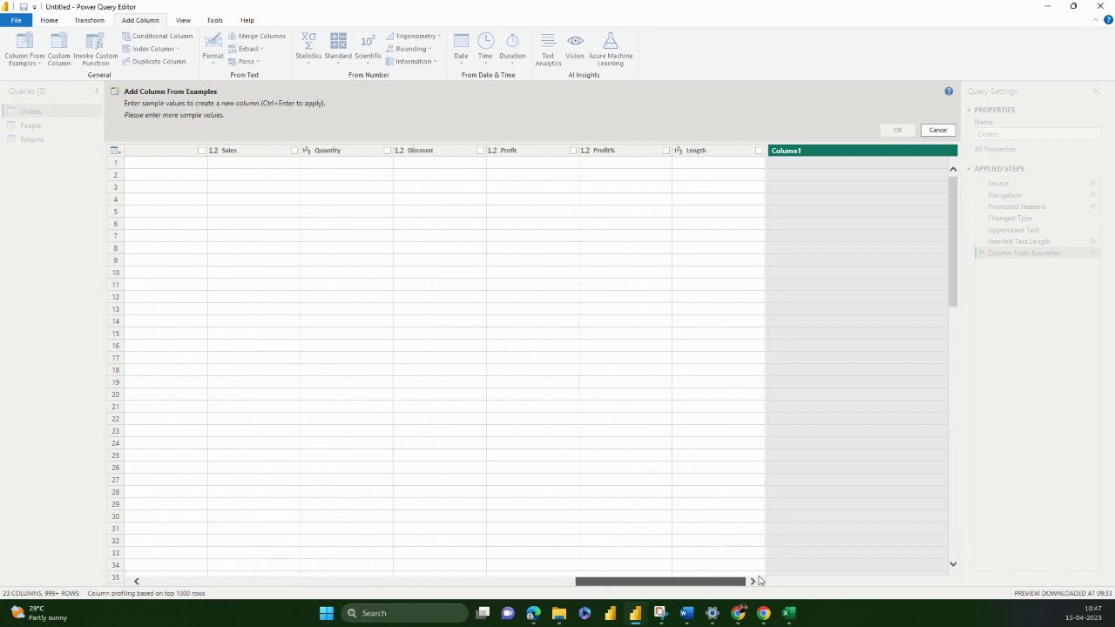
pyautogui.click(572, 151)
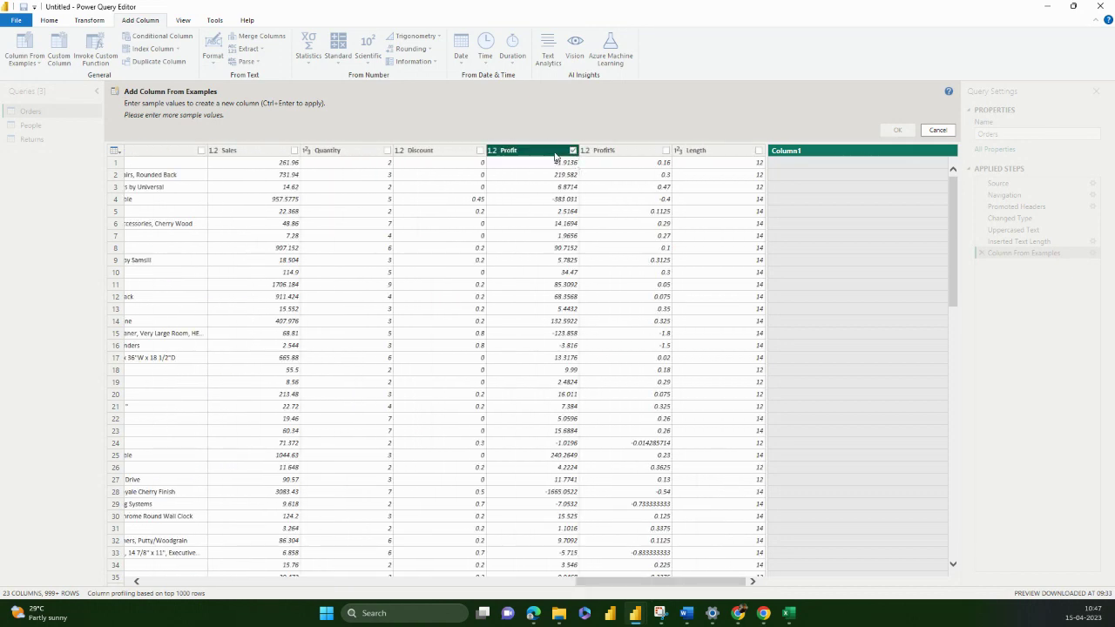
pyautogui.click(294, 150)
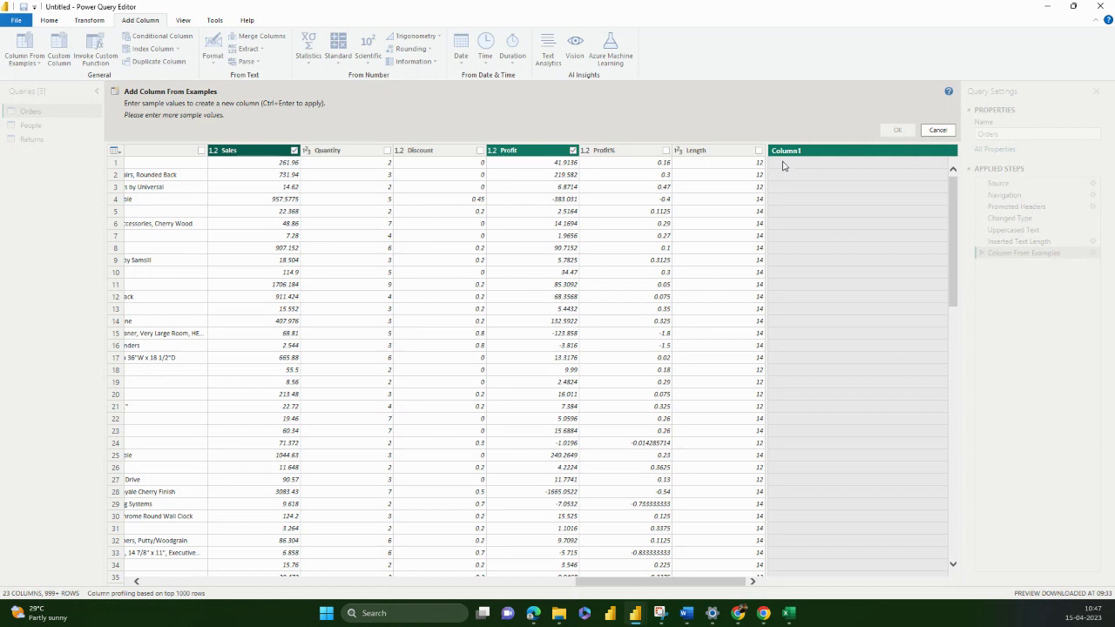
pyautogui.click(782, 165)
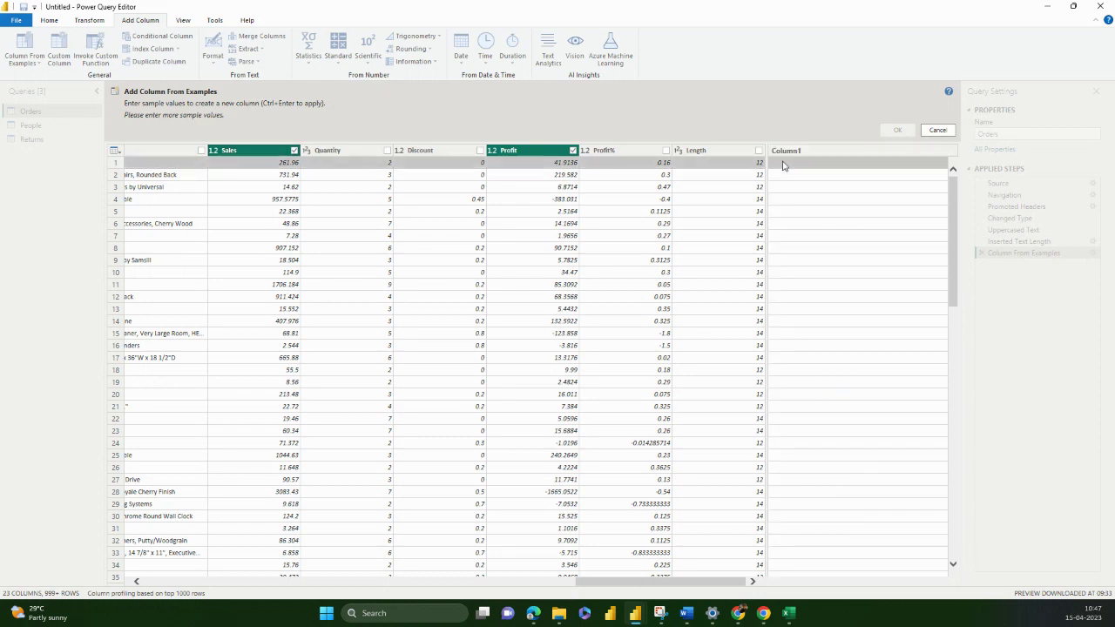
pyautogui.write('41')
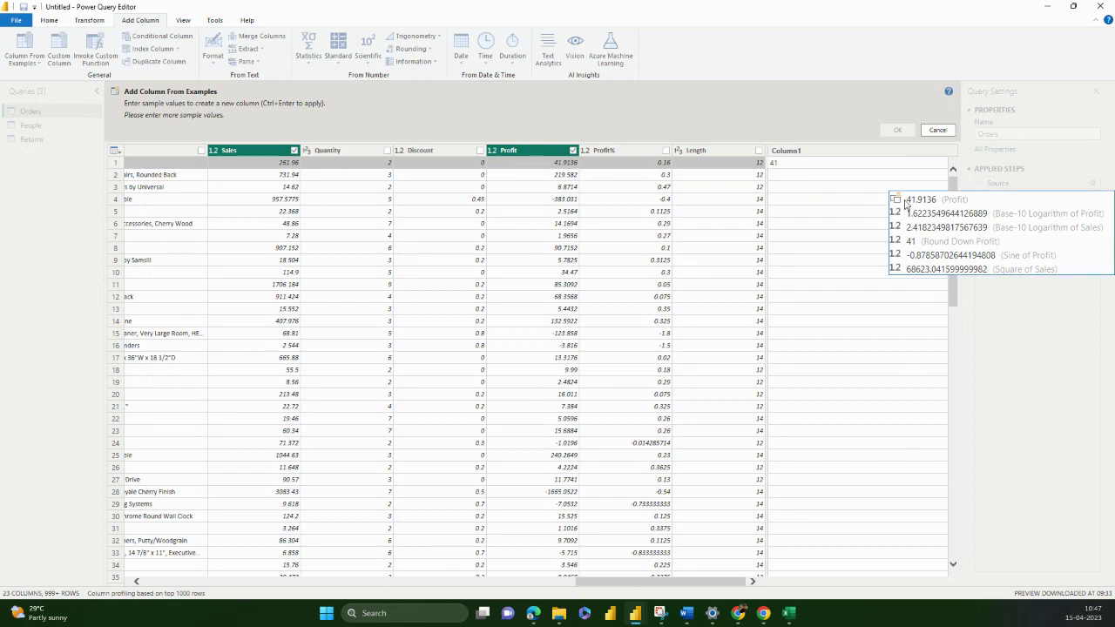
pyautogui.press('Return')
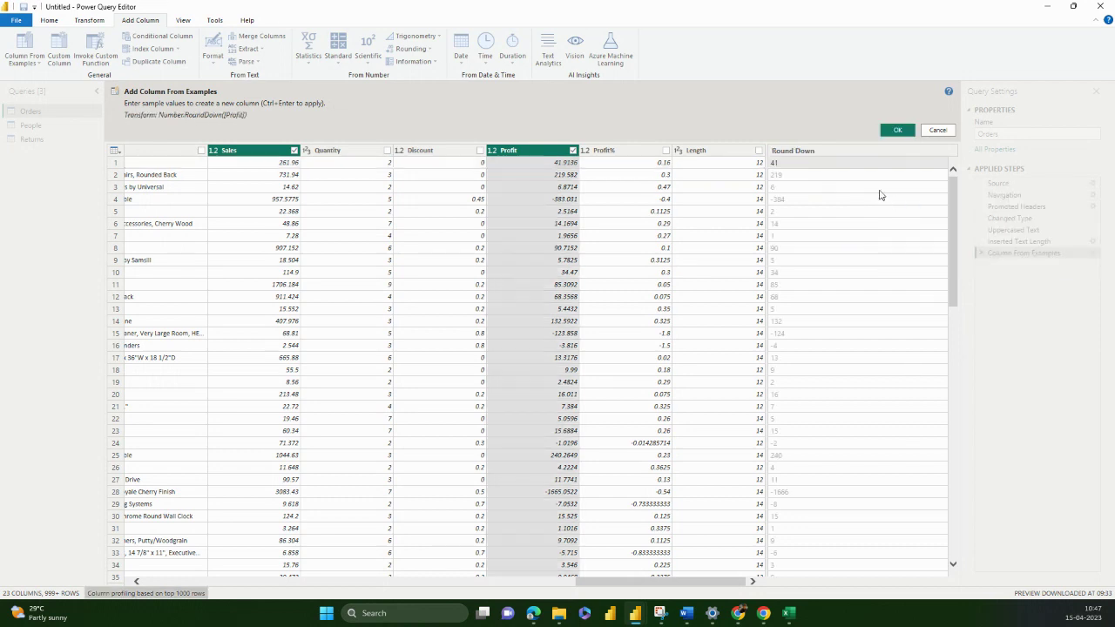
# Change the first-row example to "= 41 * 261.96".
pyautogui.click(805, 165)
pyautogui.click(793, 165)
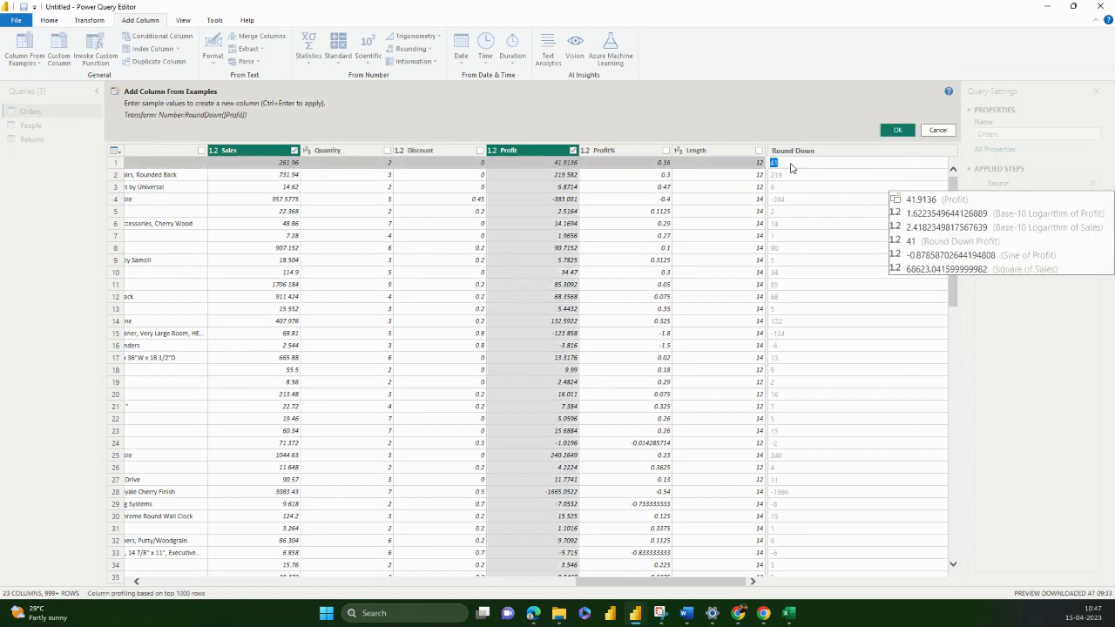
pyautogui.click(801, 170)
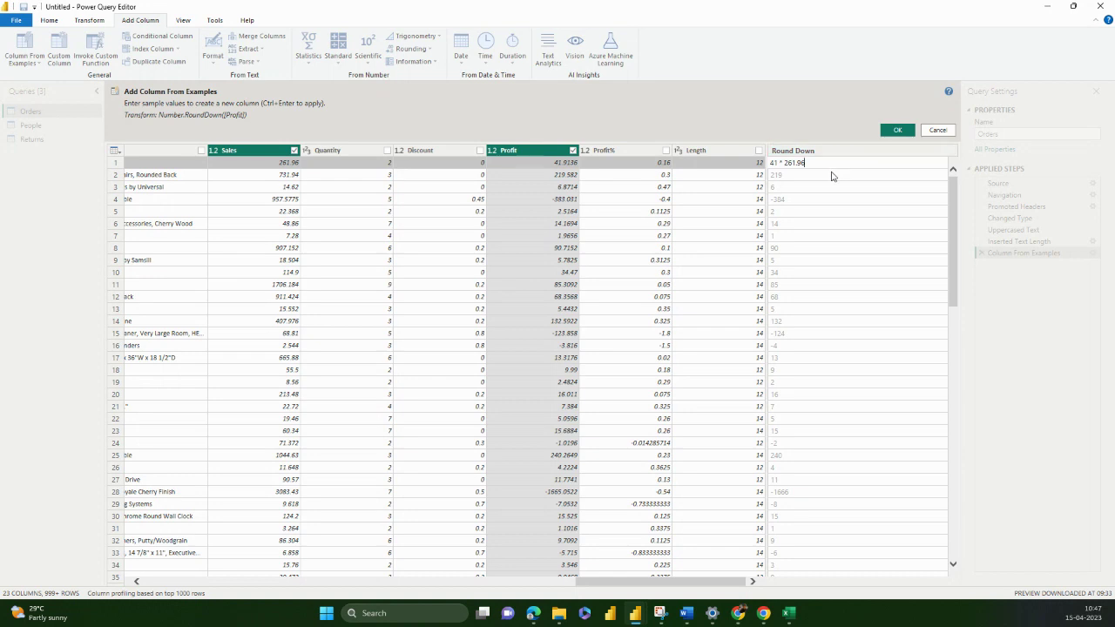
pyautogui.write('=')
pyautogui.press('End')
pyautogui.press('Return')
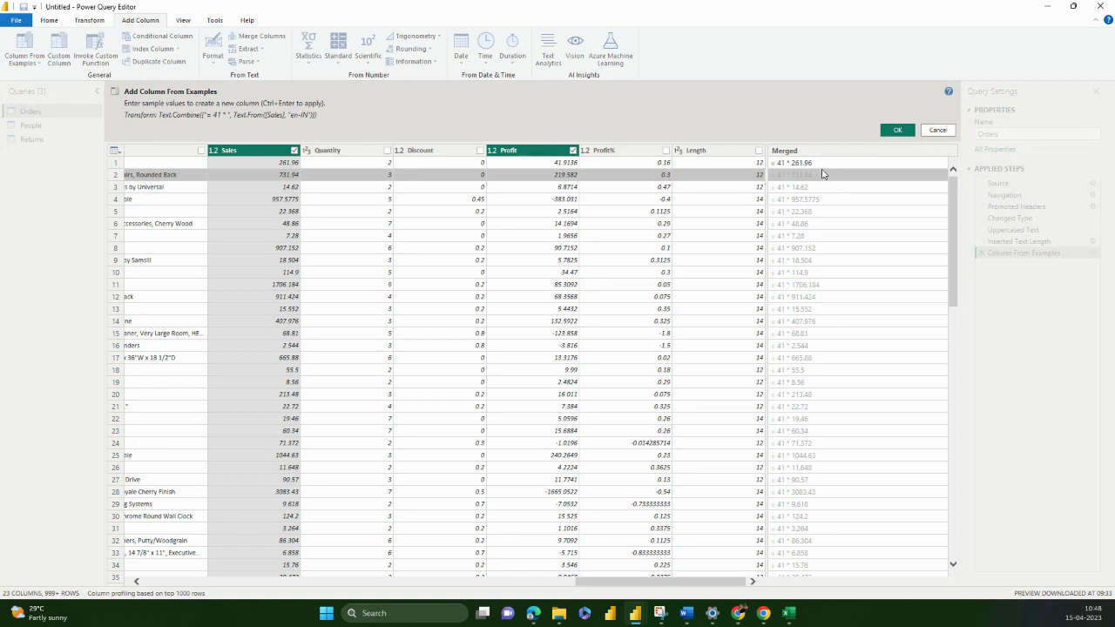
# Switch to Excel and enter the first row's Profit value, 41.9136, in cell N20.
pyautogui.click(817, 165)
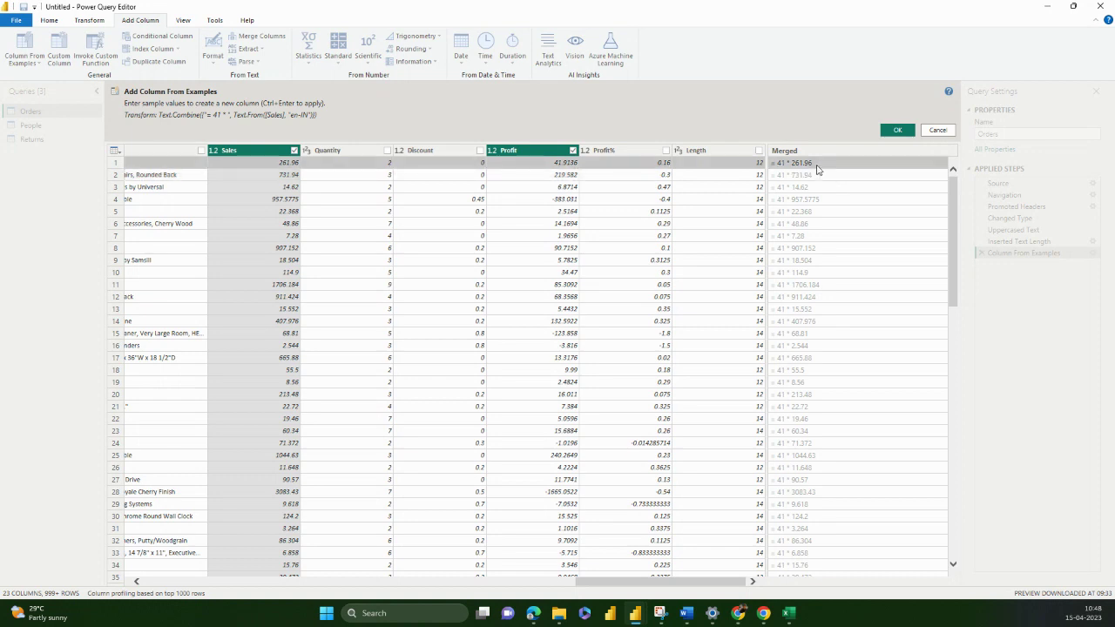
pyautogui.click(571, 166)
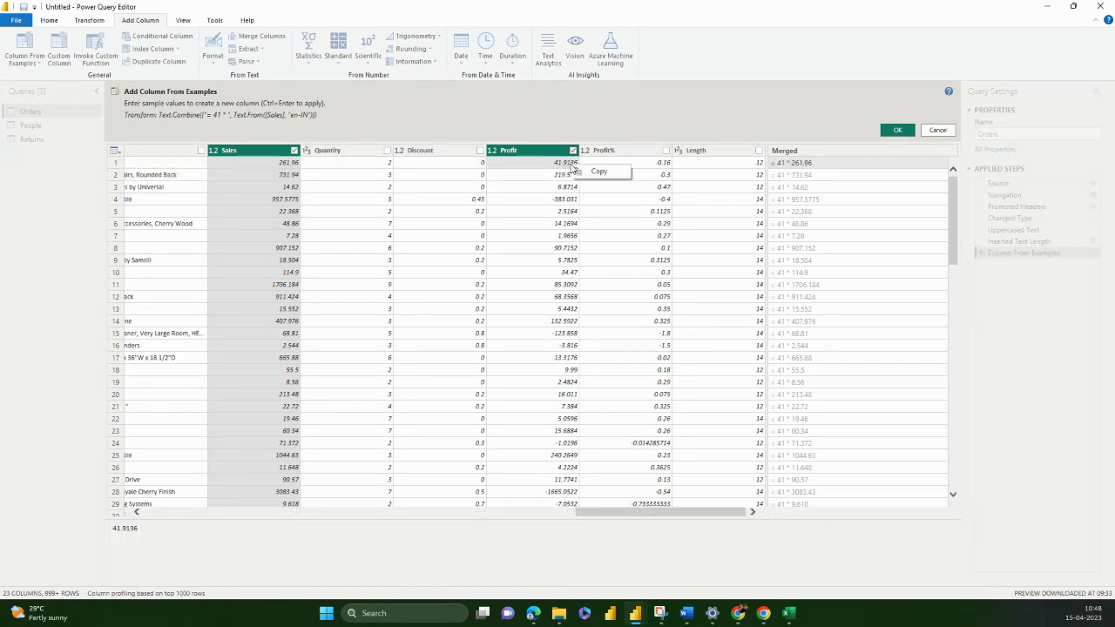
pyautogui.click(788, 613)
pyautogui.click(638, 417)
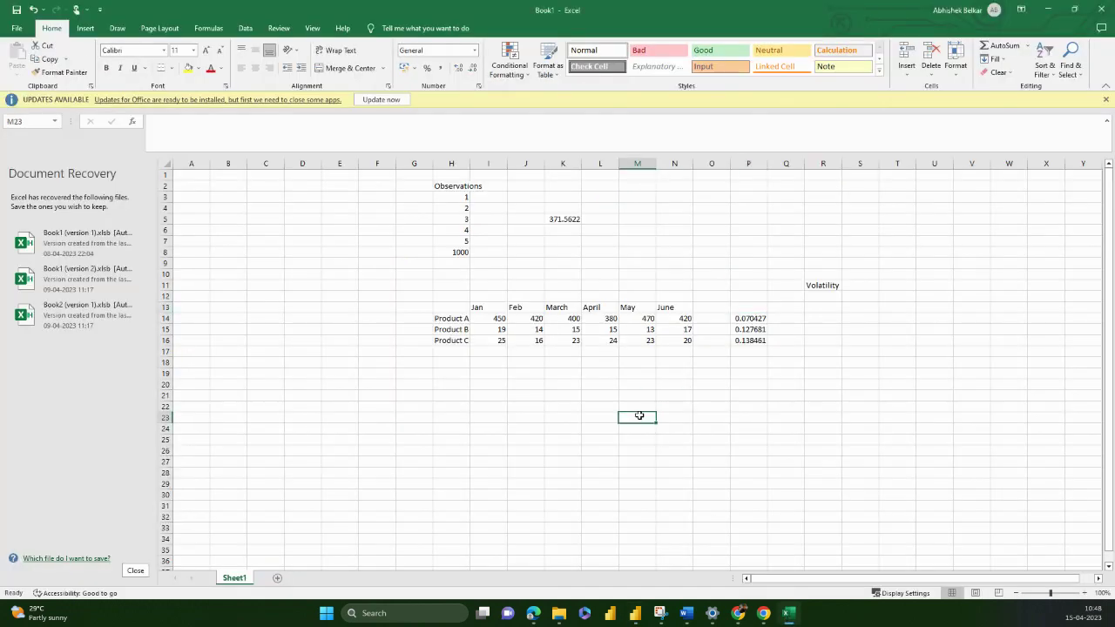
pyautogui.hotkey('alt', 'Tab')
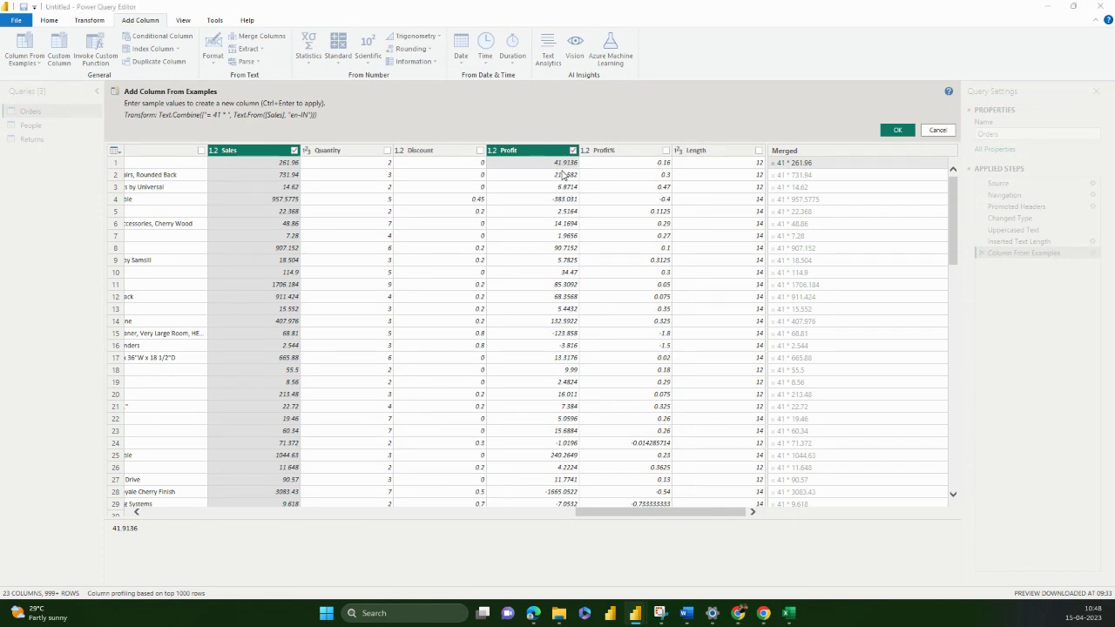
pyautogui.hotkey('alt', 'Tab')
pyautogui.click(672, 383)
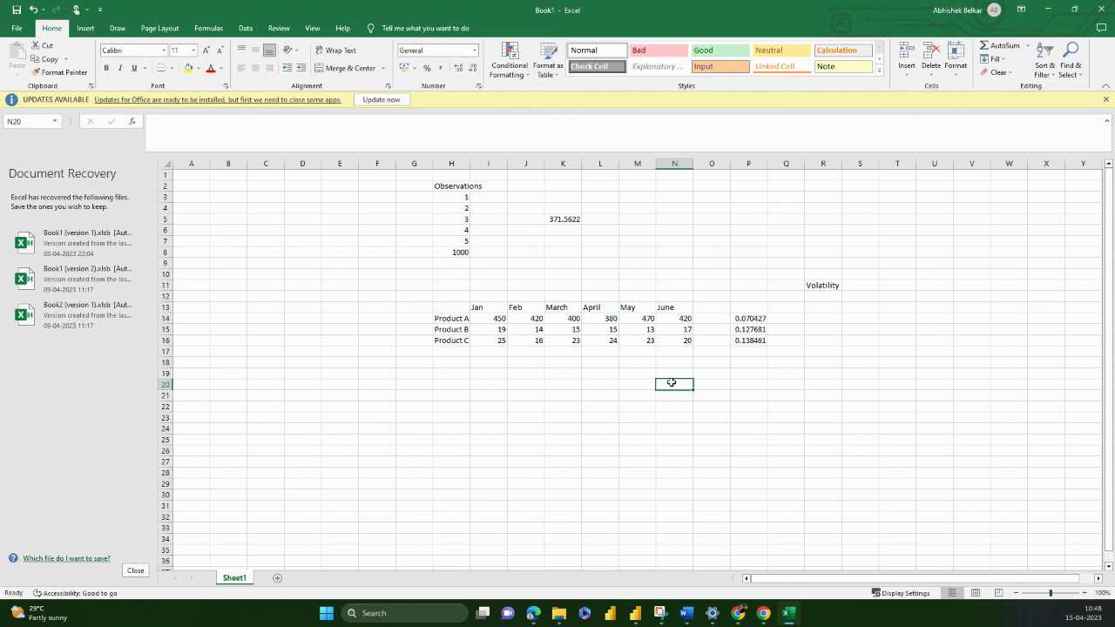
pyautogui.hotkey('alt', 'Tab')
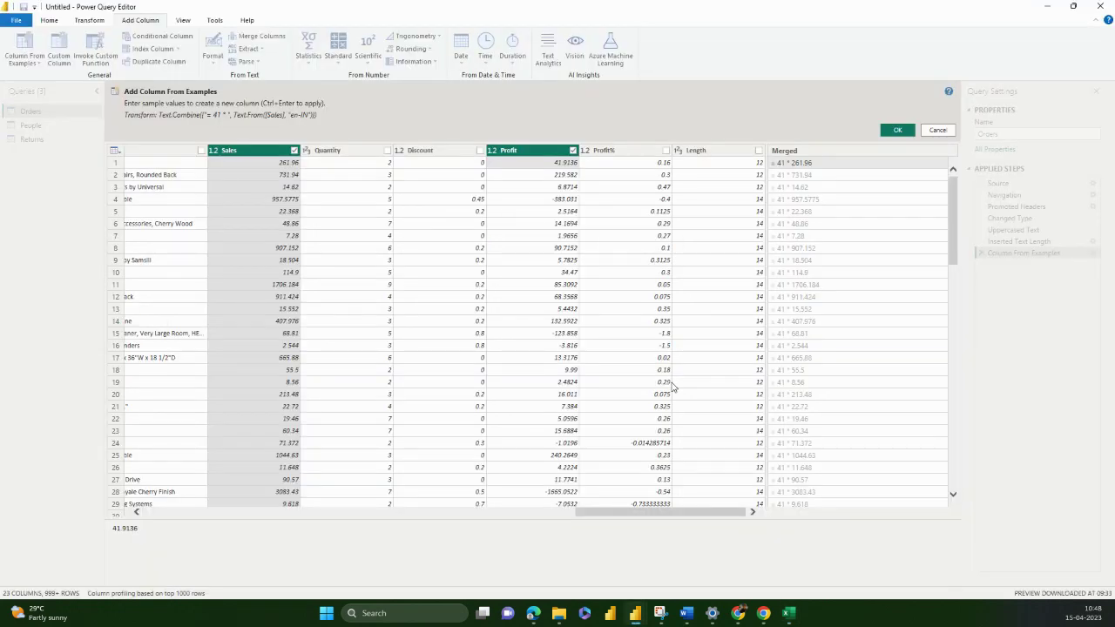
pyautogui.hotkey('alt', 'Tab')
pyautogui.write('41.')
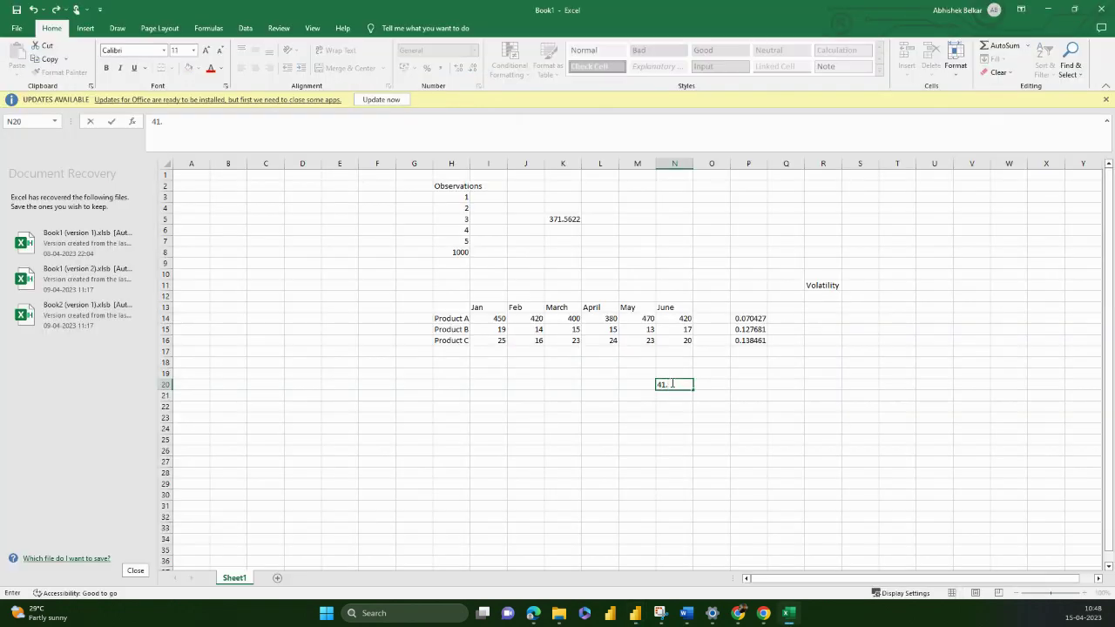
pyautogui.hotkey('alt', 'Tab')
pyautogui.hotkey('alt', 'Tab')
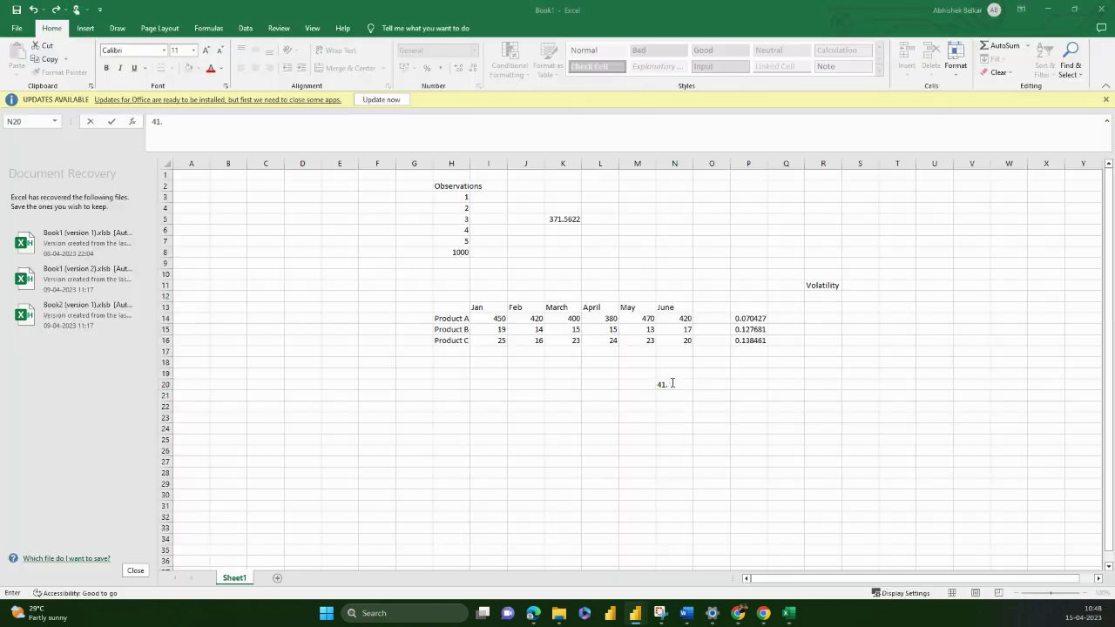
pyautogui.write('9136')
pyautogui.press('Return')
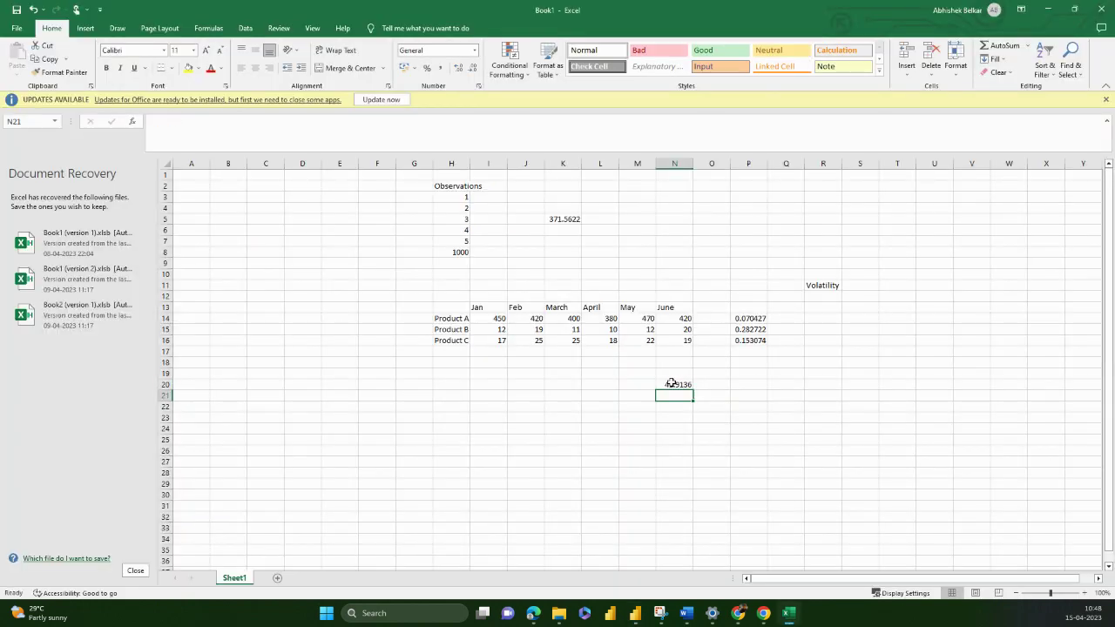
# Enter the first row's Sales value, 261.96, in cell N21 and multiply N20 by N21 in cell N22.
pyautogui.hotkey('alt', 'Tab')
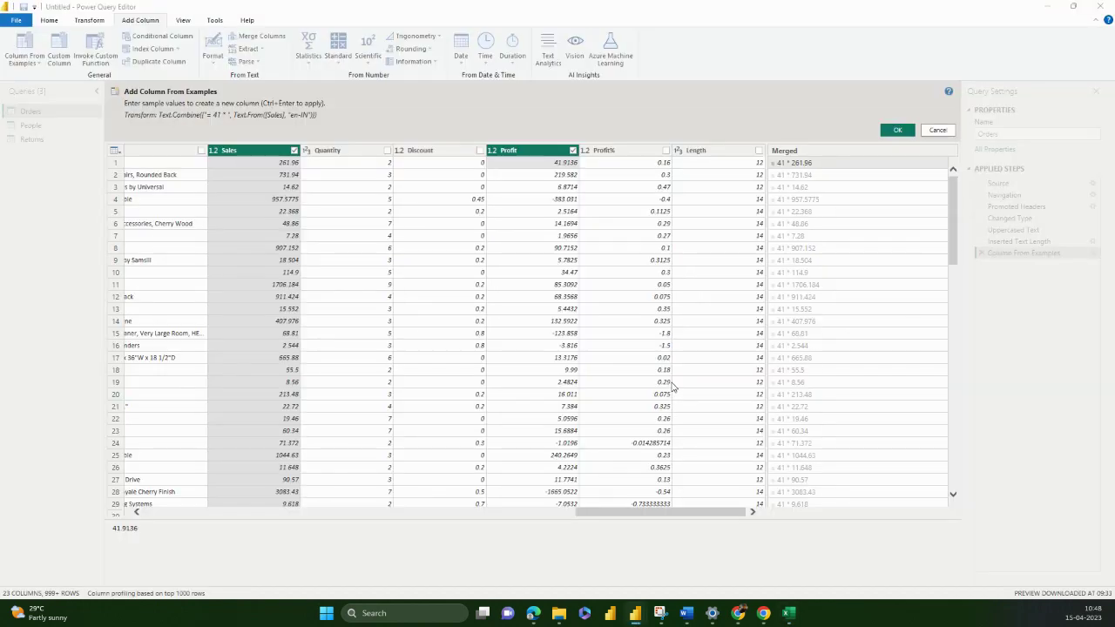
pyautogui.hotkey('alt', 'Tab')
pyautogui.write('261.96')
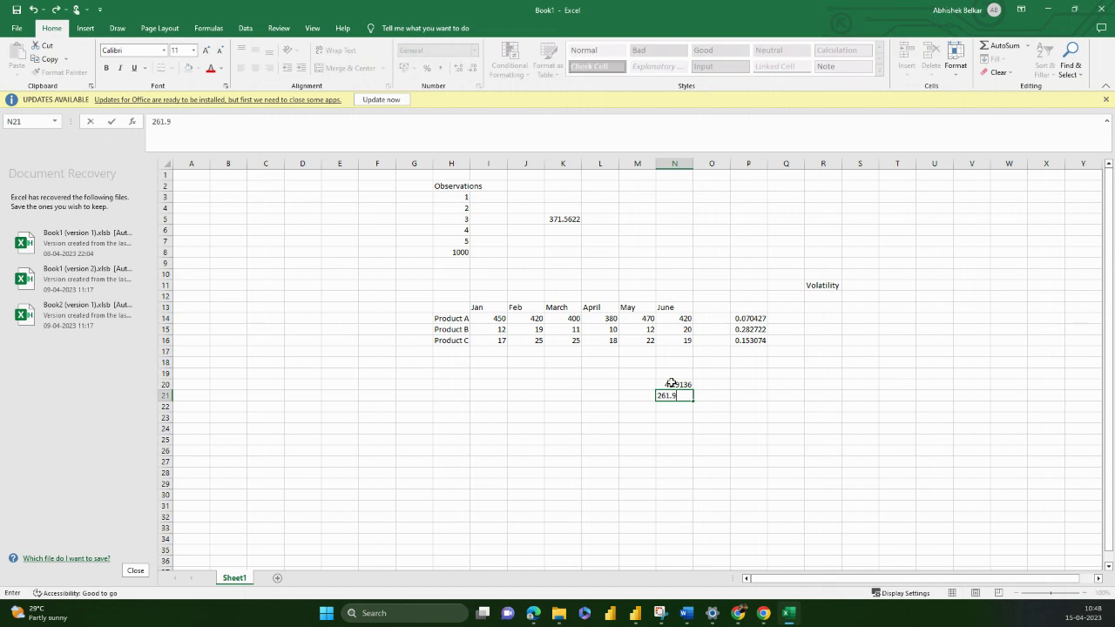
pyautogui.press('Return')
pyautogui.write('=')
pyautogui.click(671, 384)
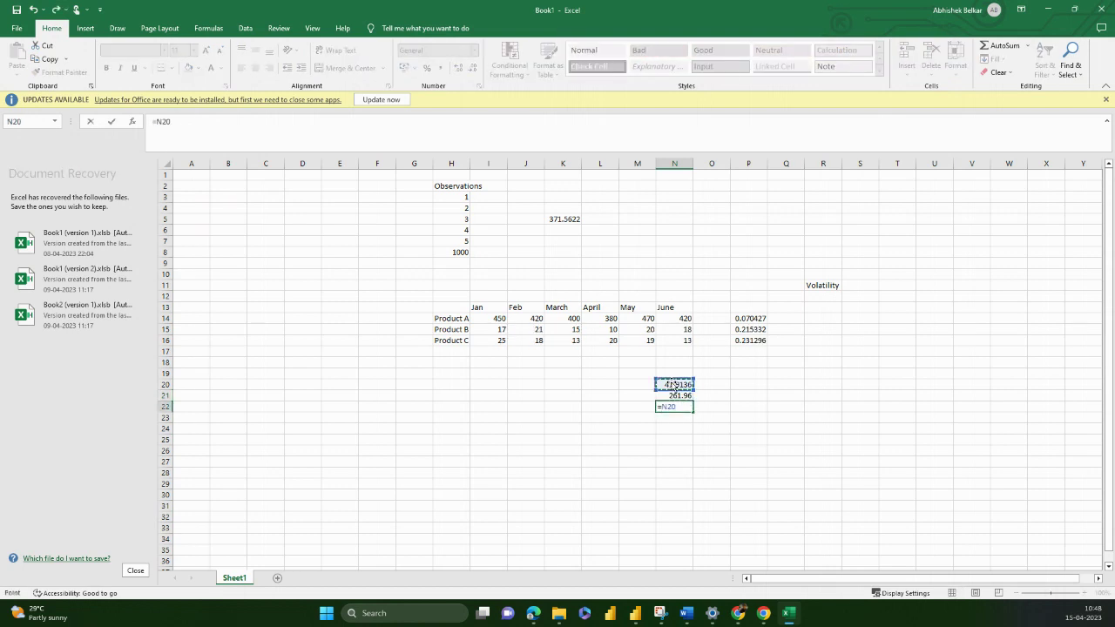
pyautogui.write('*N21')
pyautogui.press('Return')
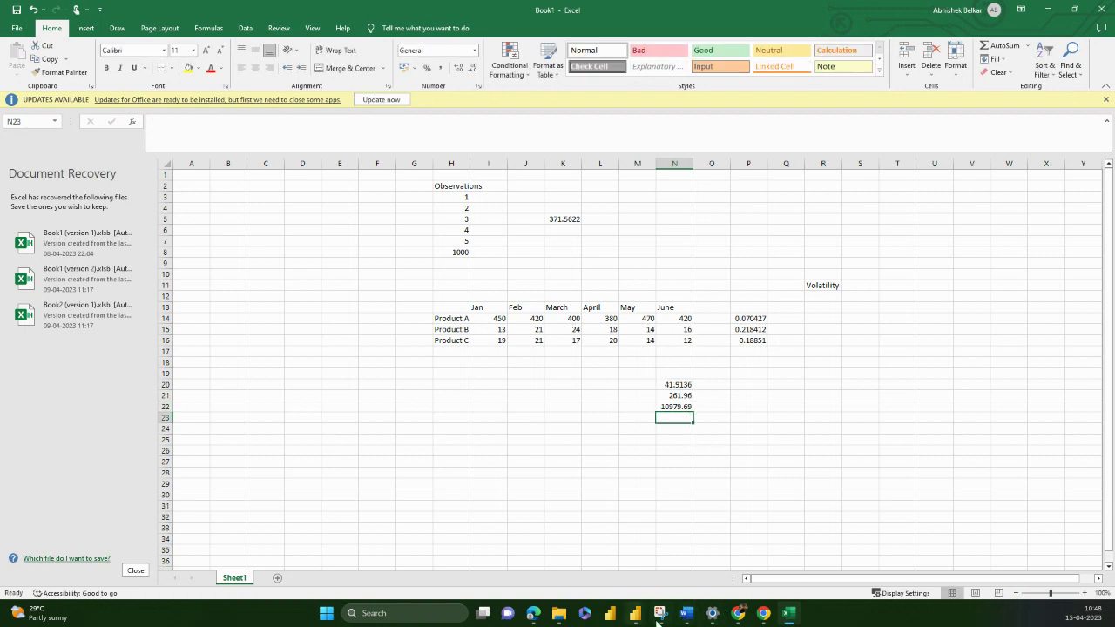
# Switch to Power Query Editor and change the first-row example to 10979.69.
pyautogui.moveTo(636, 620)
pyautogui.click(688, 558)
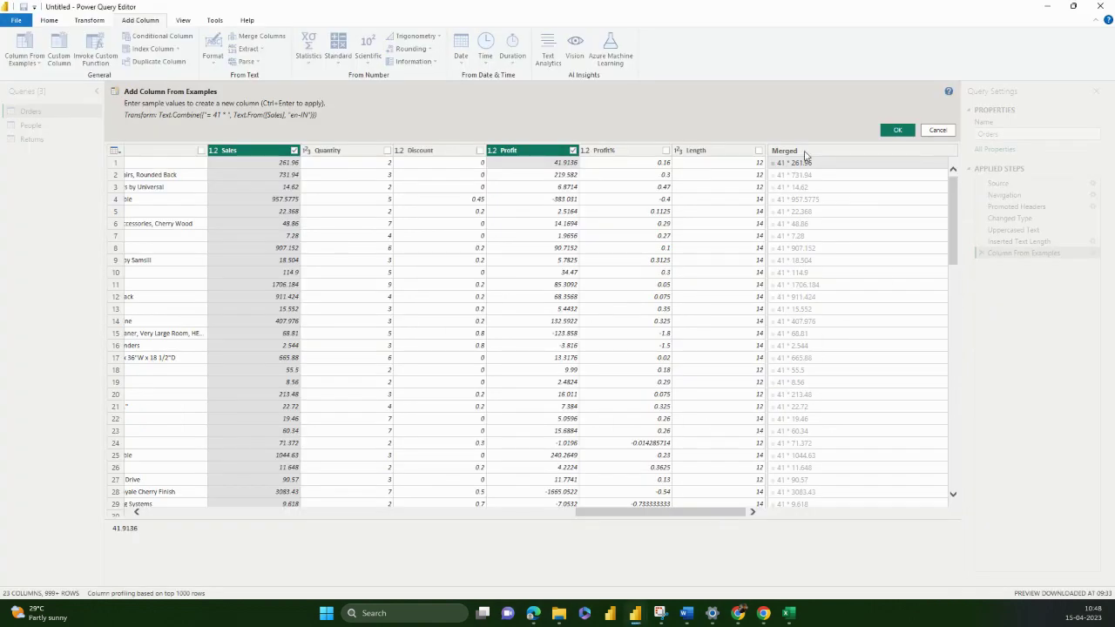
pyautogui.click(795, 164)
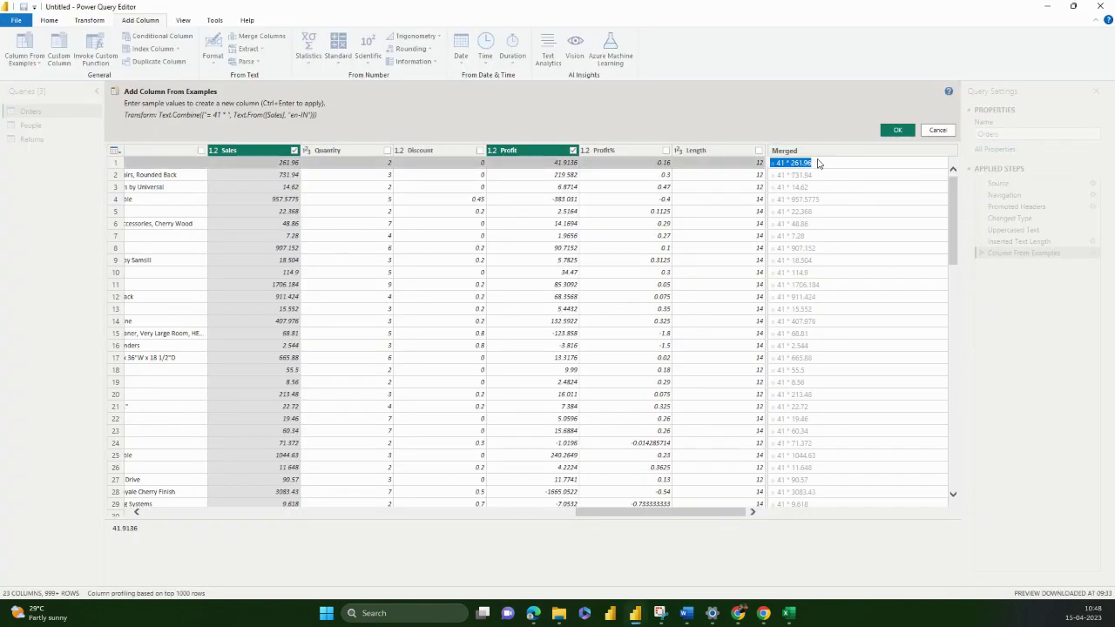
pyautogui.write('109')
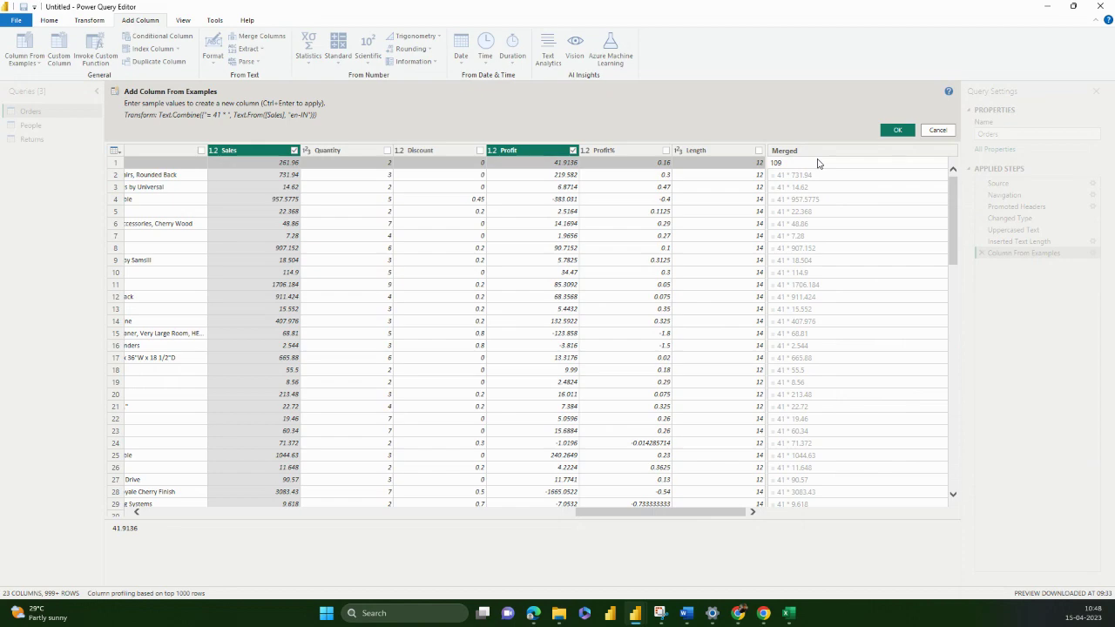
pyautogui.press('Return')
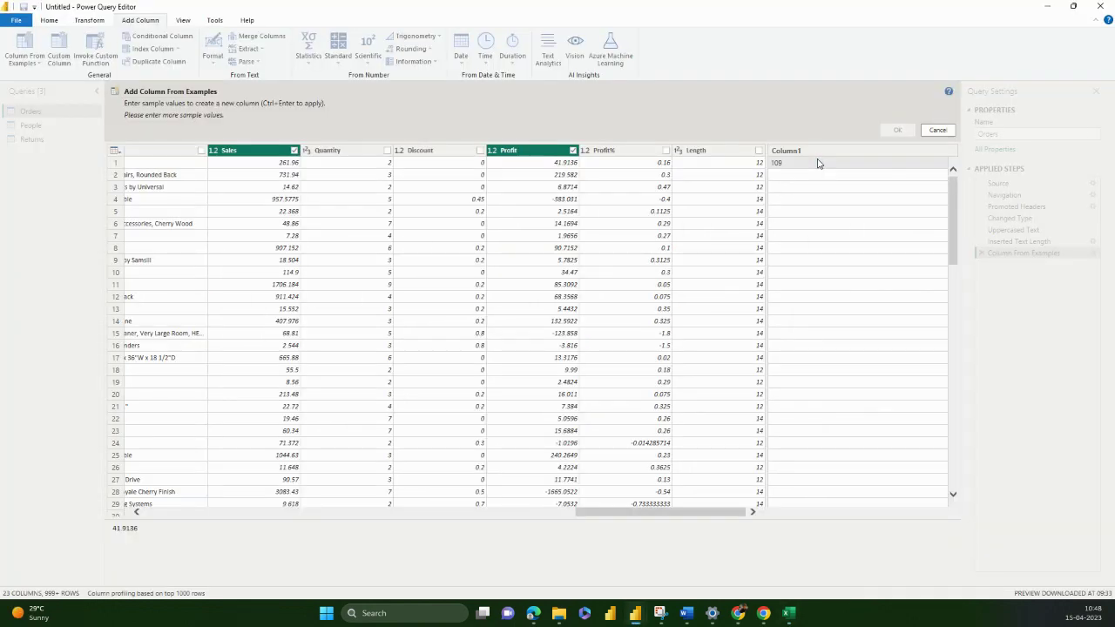
pyautogui.click(796, 165)
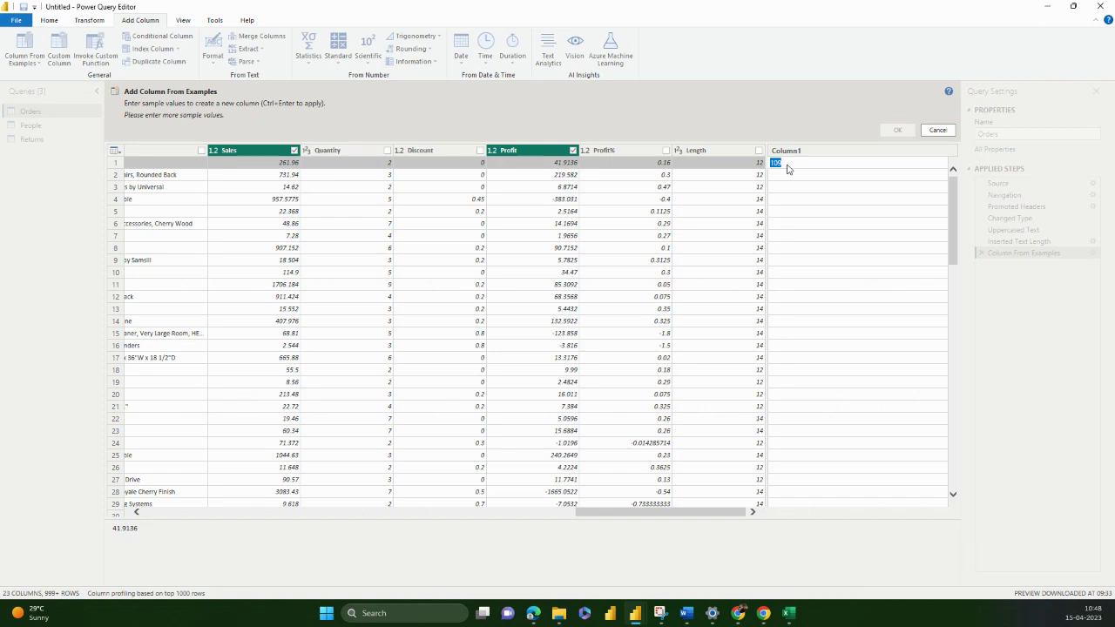
pyautogui.click(783, 165)
pyautogui.write('79.69')
pyautogui.press('Return')
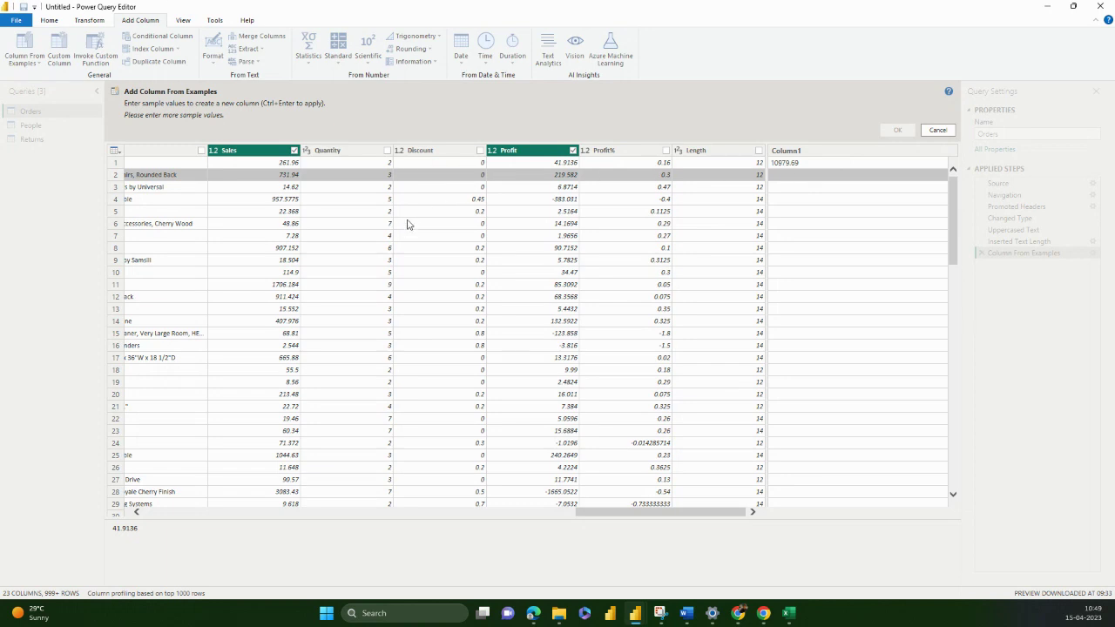
pyautogui.moveTo(659, 514); pyautogui.dragTo(831, 523)
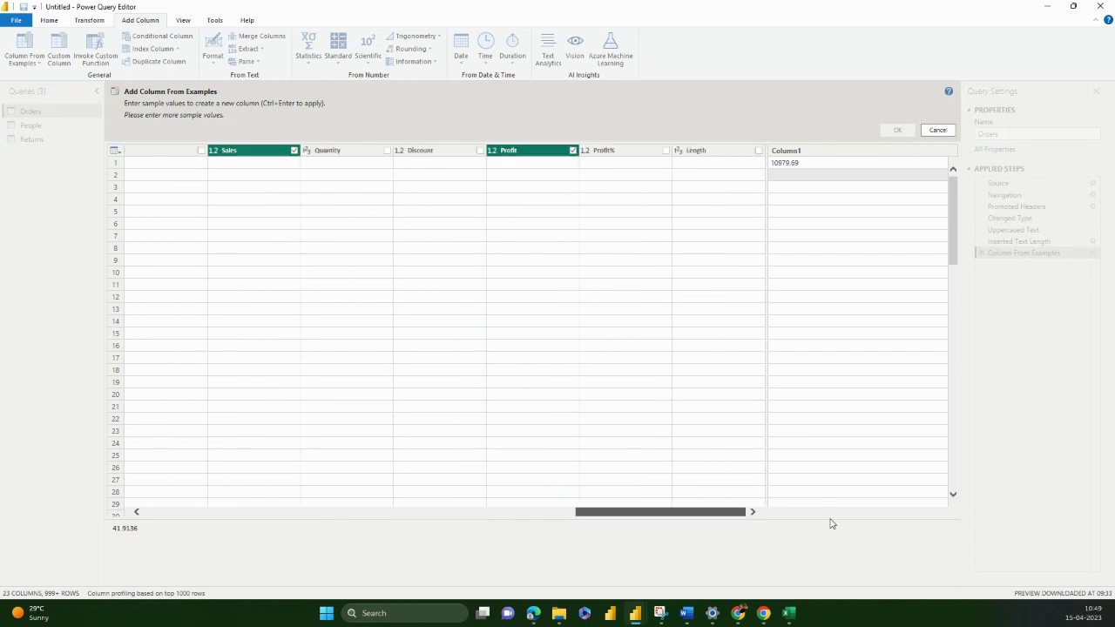
pyautogui.click(795, 176)
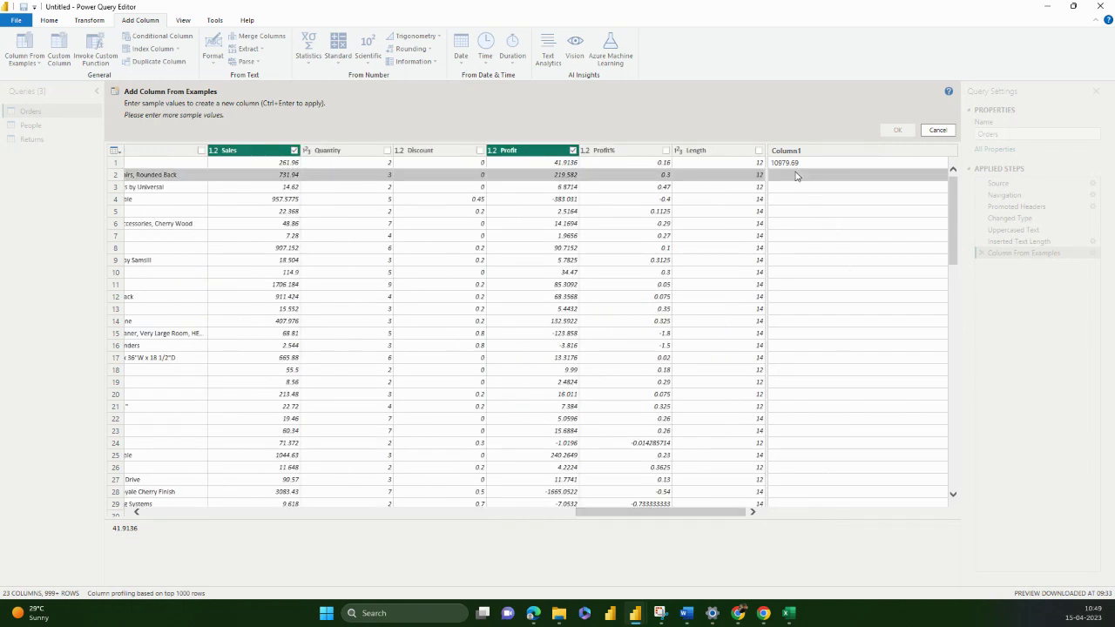
pyautogui.click(793, 166)
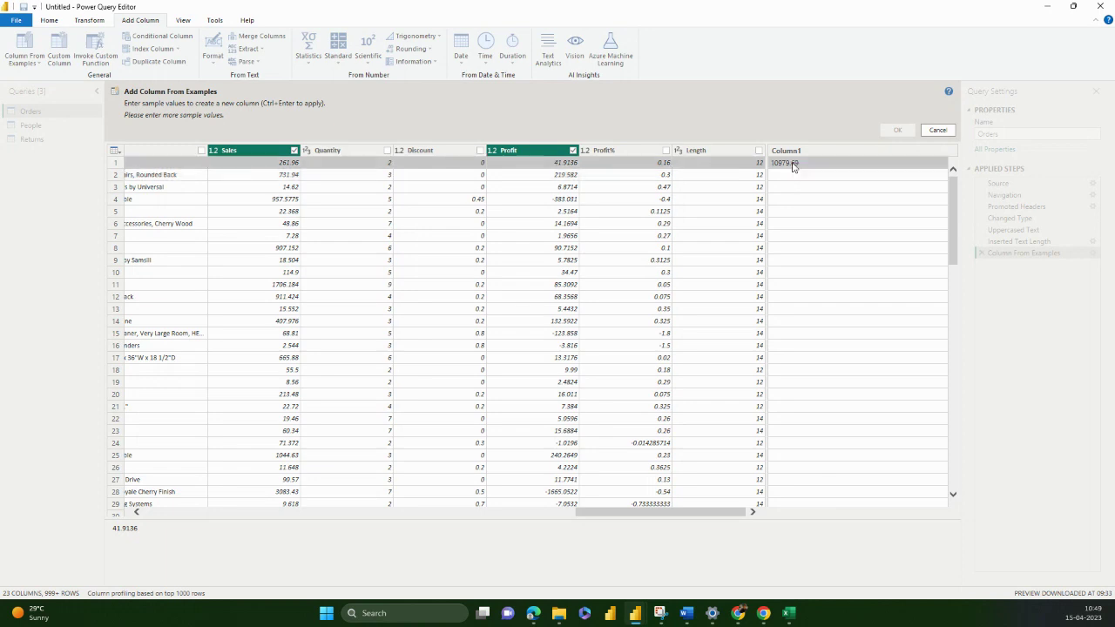
# Switch to Excel, replace the product formula with a division of the two entered values, and return to Power Query Editor.
pyautogui.hotkey('alt', 'Tab')
pyautogui.press('Up')
pyautogui.write('=')
pyautogui.press('Up')
pyautogui.write('/')
pyautogui.press('Up')
pyautogui.press('Up')
pyautogui.press('Return')
pyautogui.hotkey('alt', 'Tab')
# Replace the first-row example with "=41.9136/261.96".
pyautogui.click(795, 165)
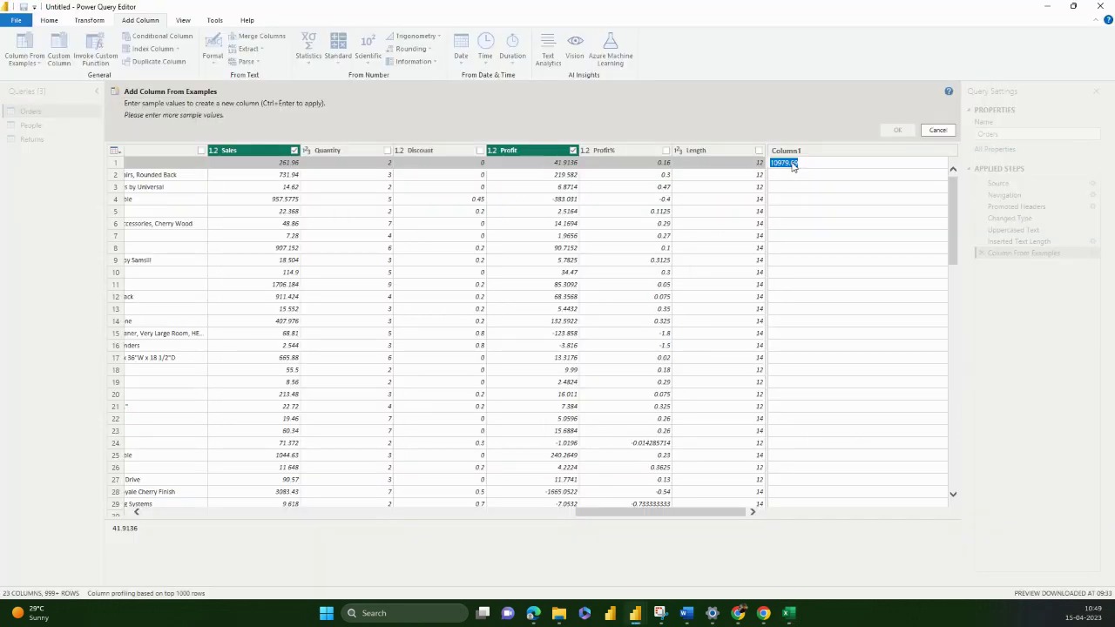
pyautogui.press('BackSpace')
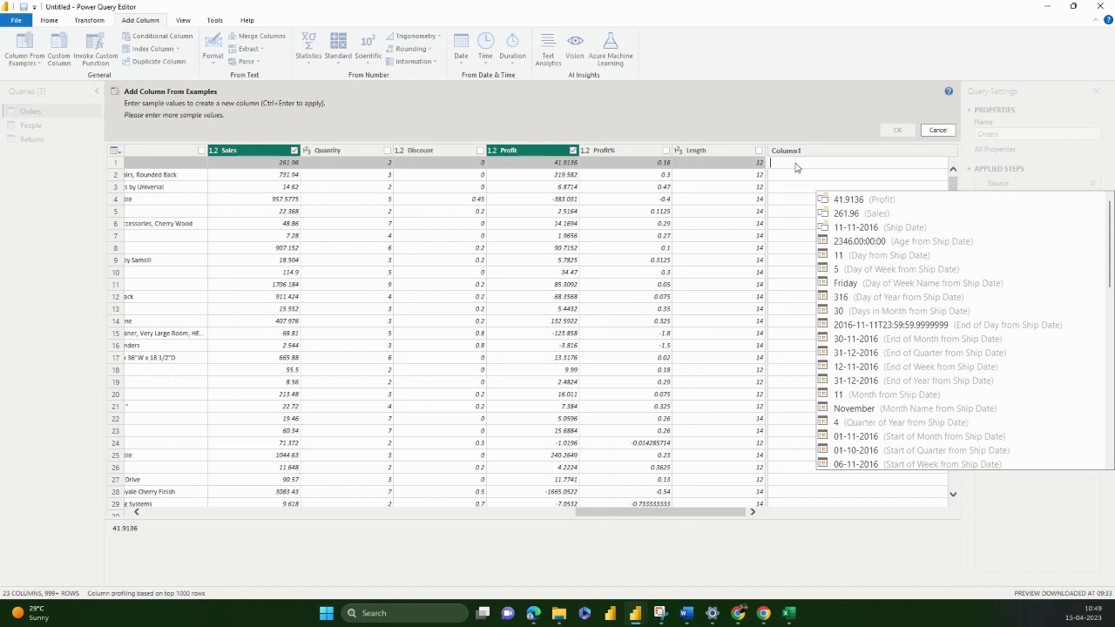
pyautogui.press('Down')
pyautogui.write('=')
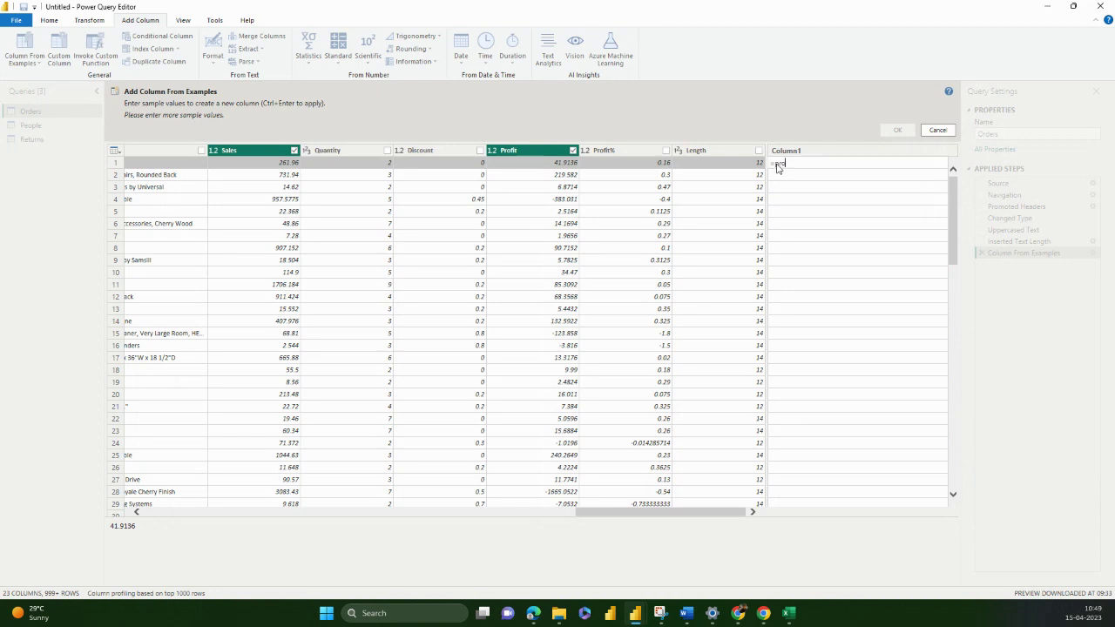
pyautogui.write('41.9136/261.96')
pyautogui.press('Return')
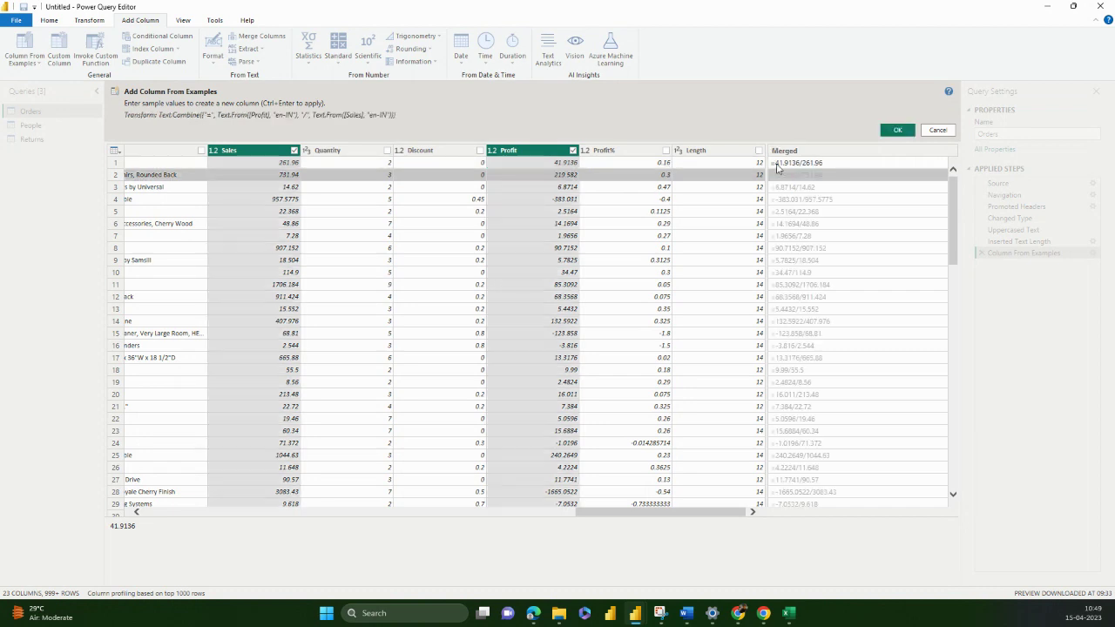
# Try rewriting the first-row example with the column name, as "=profit" and "=Prof".
pyautogui.click(834, 163)
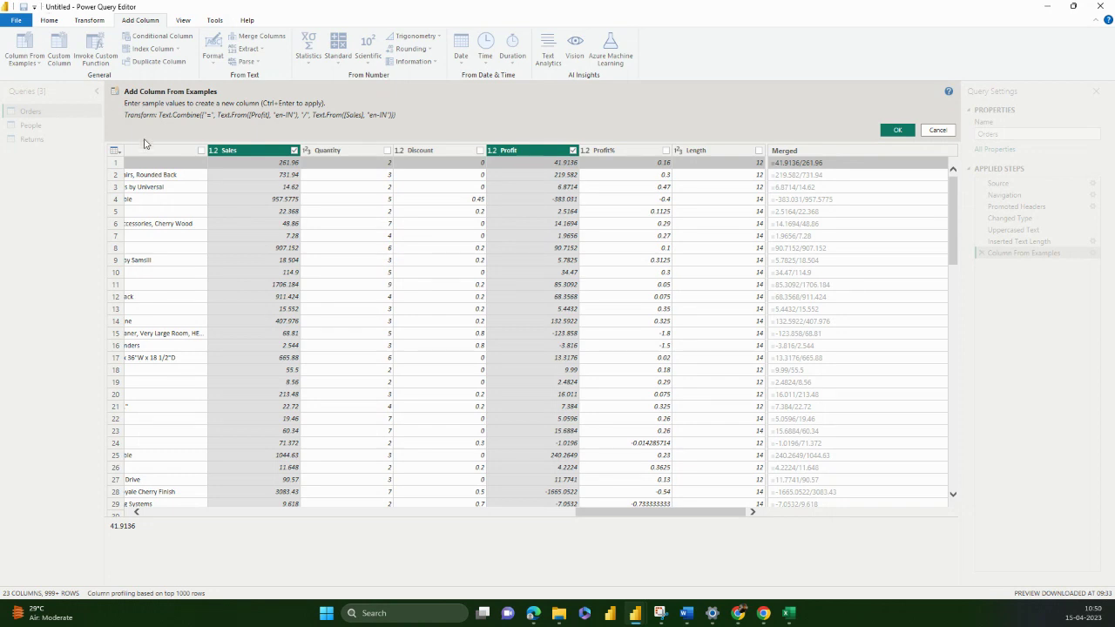
pyautogui.click(794, 166)
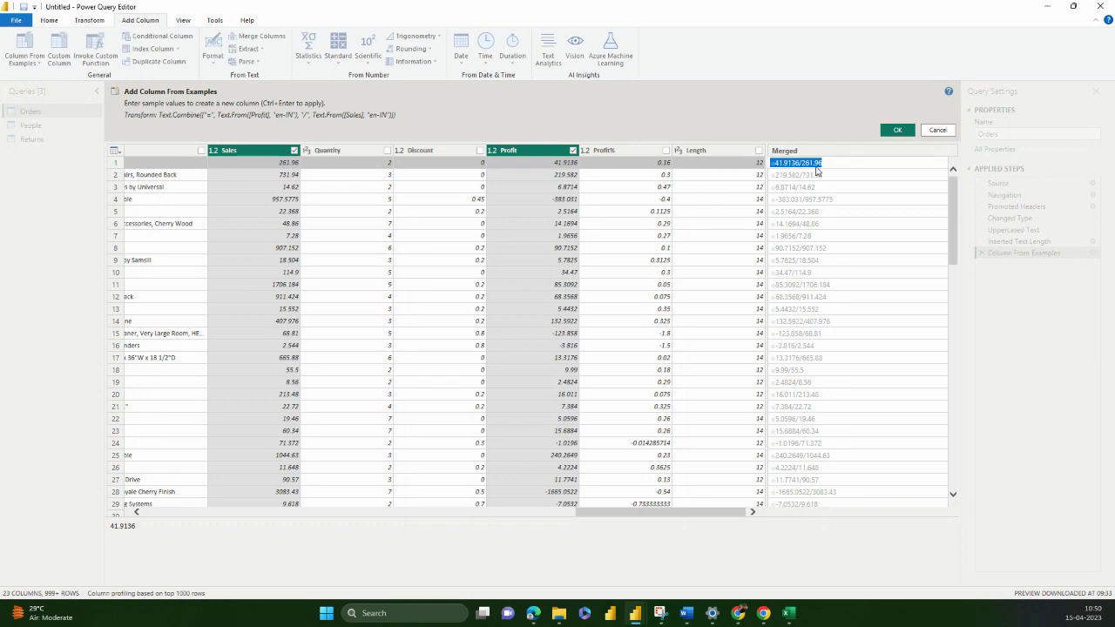
pyautogui.click(818, 167)
pyautogui.press('BackSpace')
pyautogui.press('BackSpace')
pyautogui.press('BackSpace')
pyautogui.press('BackSpace')
pyautogui.press('BackSpace')
pyautogui.press('BackSpace')
pyautogui.press('BackSpace')
pyautogui.press('BackSpace')
pyautogui.press('BackSpace')
pyautogui.press('BackSpace')
pyautogui.press('BackSpace')
pyautogui.press('BackSpace')
pyautogui.press('BackSpace')
pyautogui.press('BackSpace')
pyautogui.write('pr')
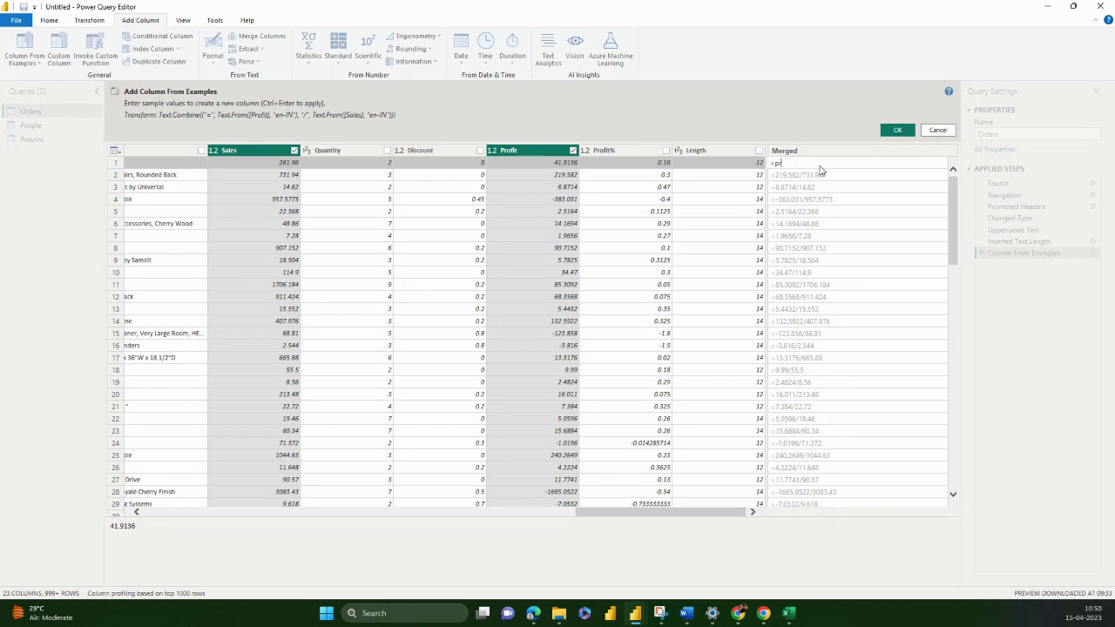
pyautogui.write('ofit')
pyautogui.press('BackSpace')
pyautogui.press('BackSpace')
pyautogui.press('BackSpace')
pyautogui.press('BackSpace')
pyautogui.press('BackSpace')
pyautogui.press('BackSpace')
pyautogui.write('Prof')
pyautogui.press('BackSpace')
pyautogui.press('BackSpace')
pyautogui.press('BackSpace')
pyautogui.press('BackSpace')
# Try 41.9136/ in the first-row example, clear it and cancel adding the column from examples.
pyautogui.write('41.9136/')
pyautogui.press('BackSpace')
pyautogui.press('BackSpace')
pyautogui.press('BackSpace')
pyautogui.press('BackSpace')
pyautogui.press('BackSpace')
pyautogui.press('BackSpace')
pyautogui.press('BackSpace')
pyautogui.press('BackSpace')
pyautogui.press('Escape')
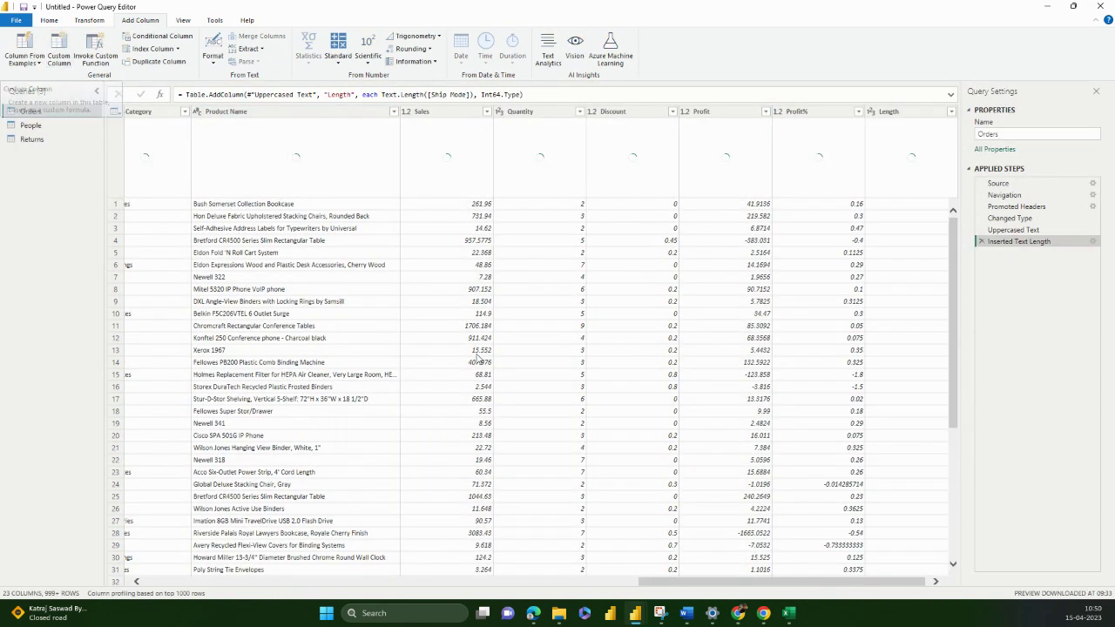
# Start a custom column on the Orders table and browse the available columns down to Sales and Profit.
pyautogui.click(26, 63)
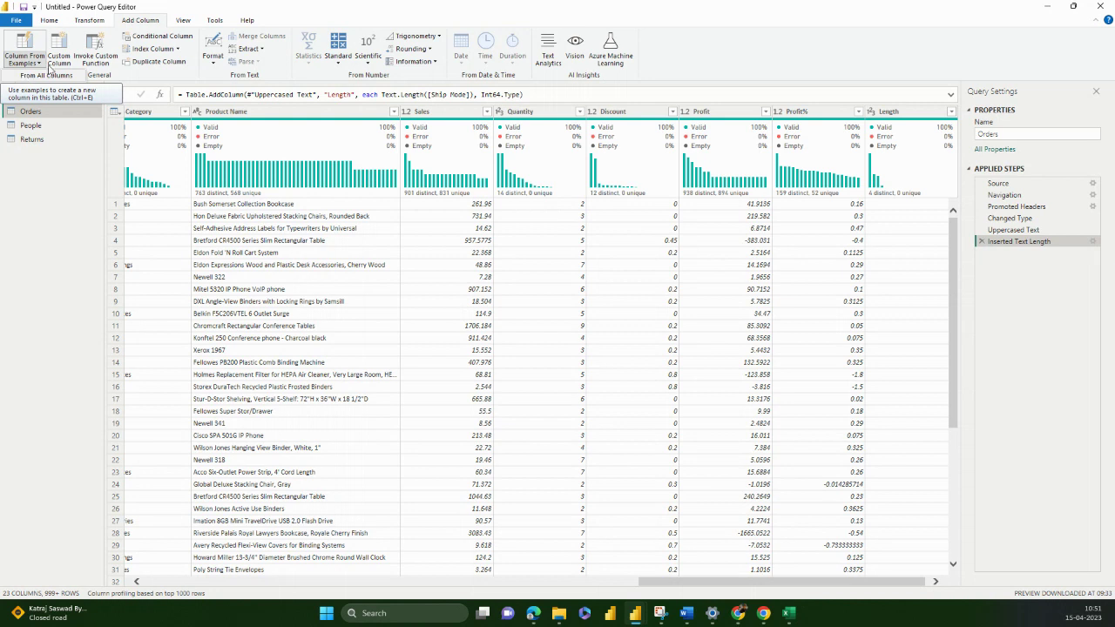
pyautogui.click(76, 292)
pyautogui.click(67, 61)
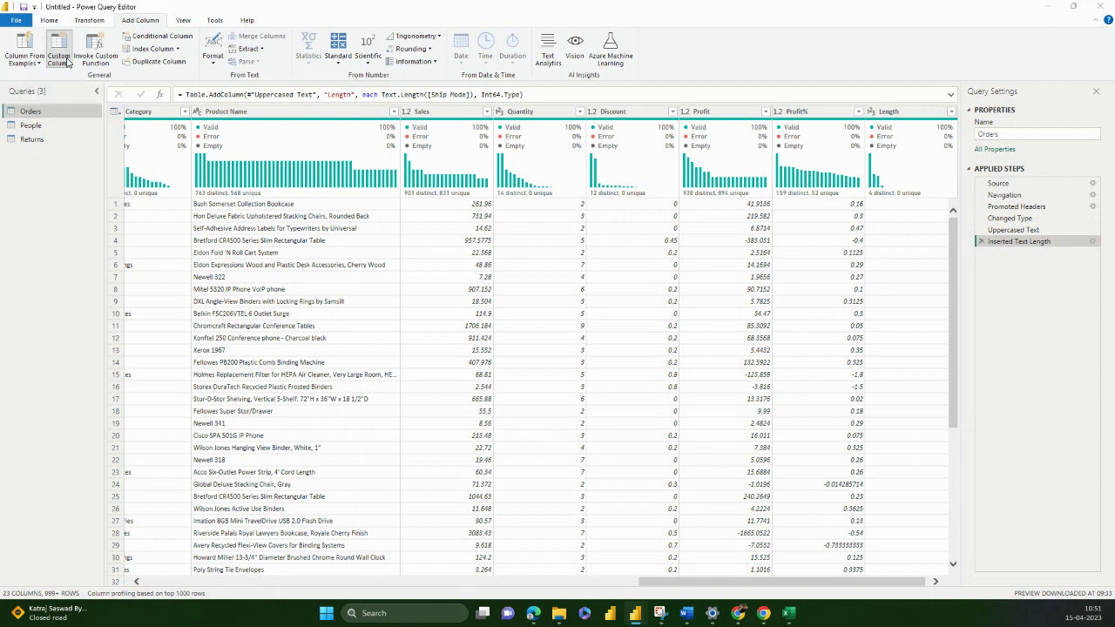
pyautogui.click(468, 279)
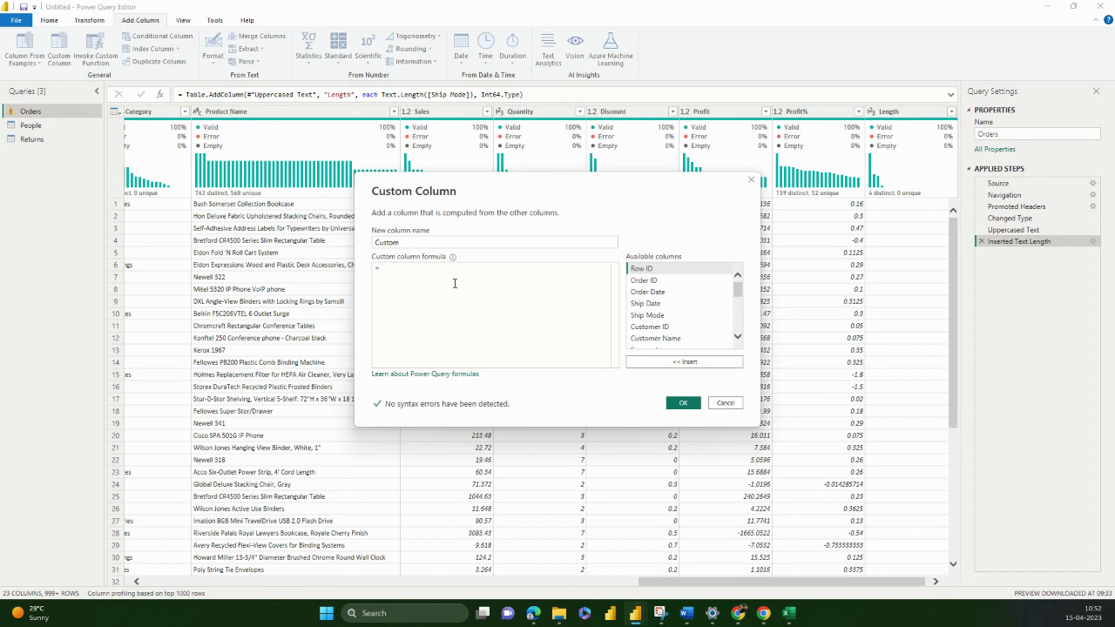
pyautogui.scroll(-5, 734, 309)
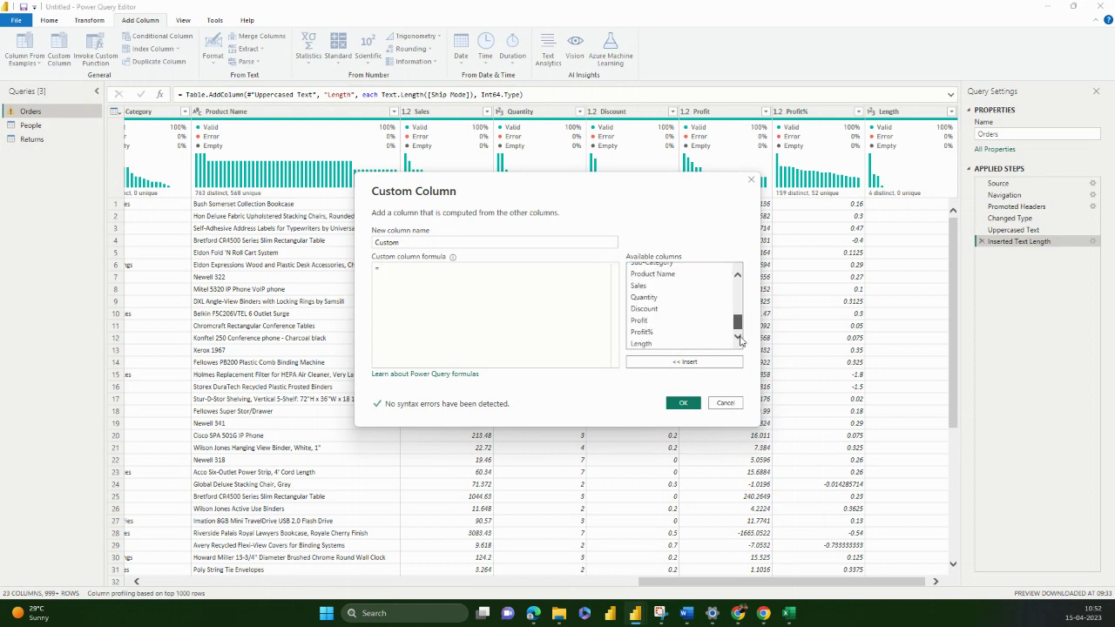
# Create the custom column in the Orders query with the formula [Sales] * [Quantity].
pyautogui.click(643, 285)
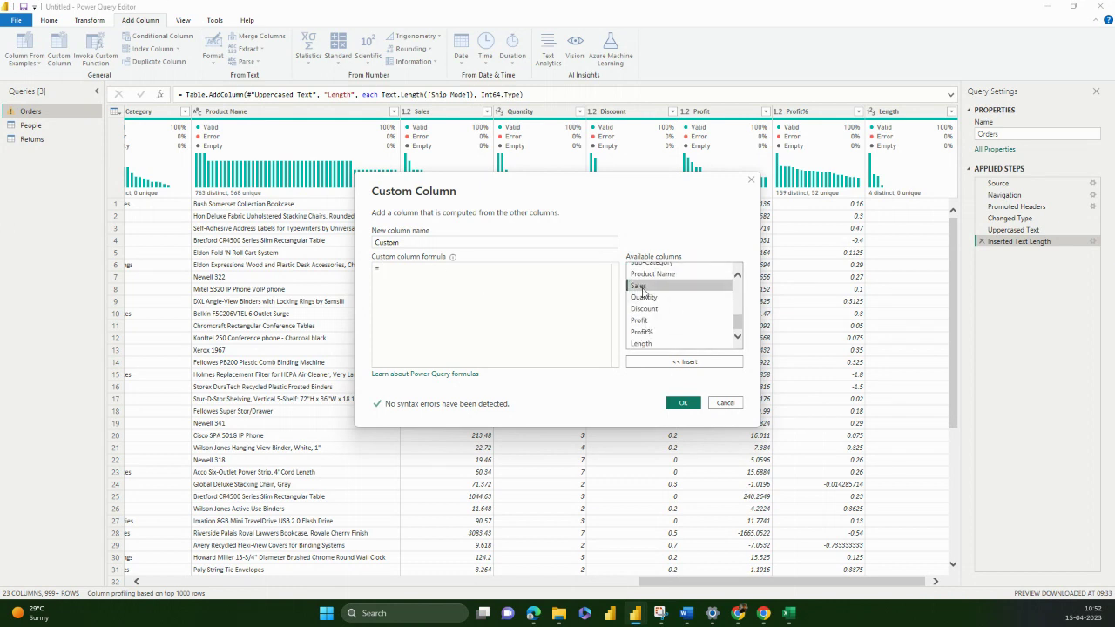
pyautogui.click(684, 363)
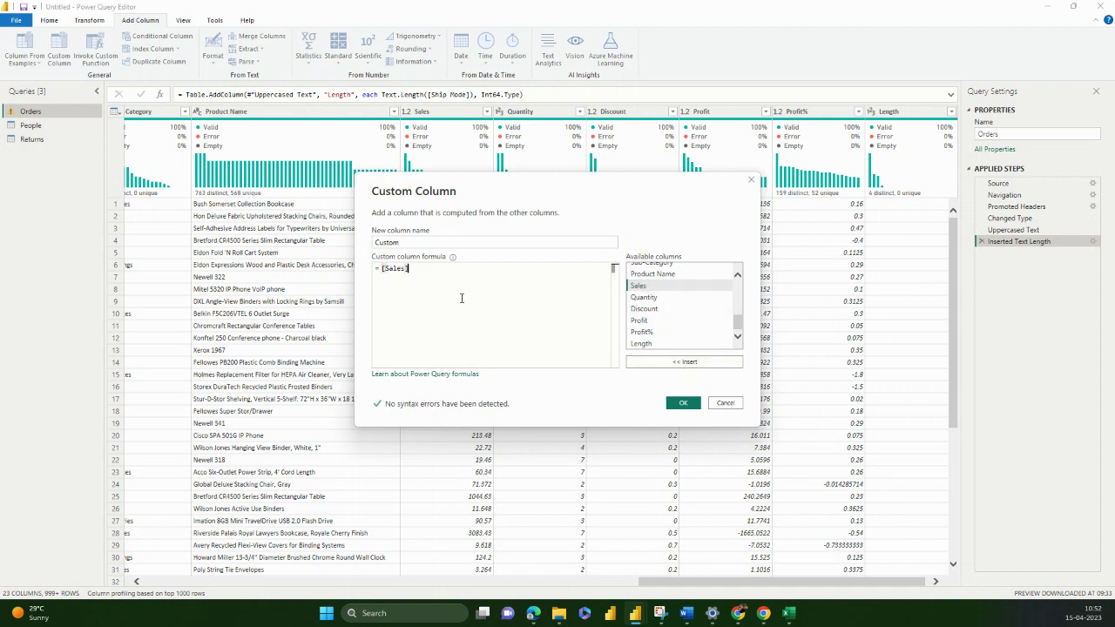
pyautogui.click(408, 268)
pyautogui.write('*')
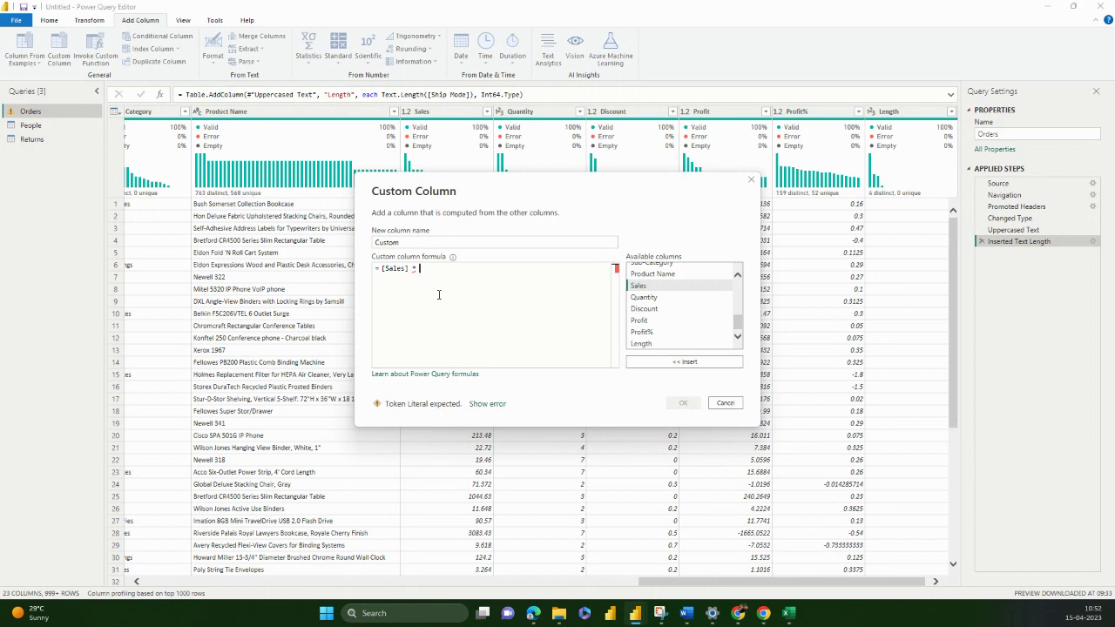
pyautogui.click(644, 297)
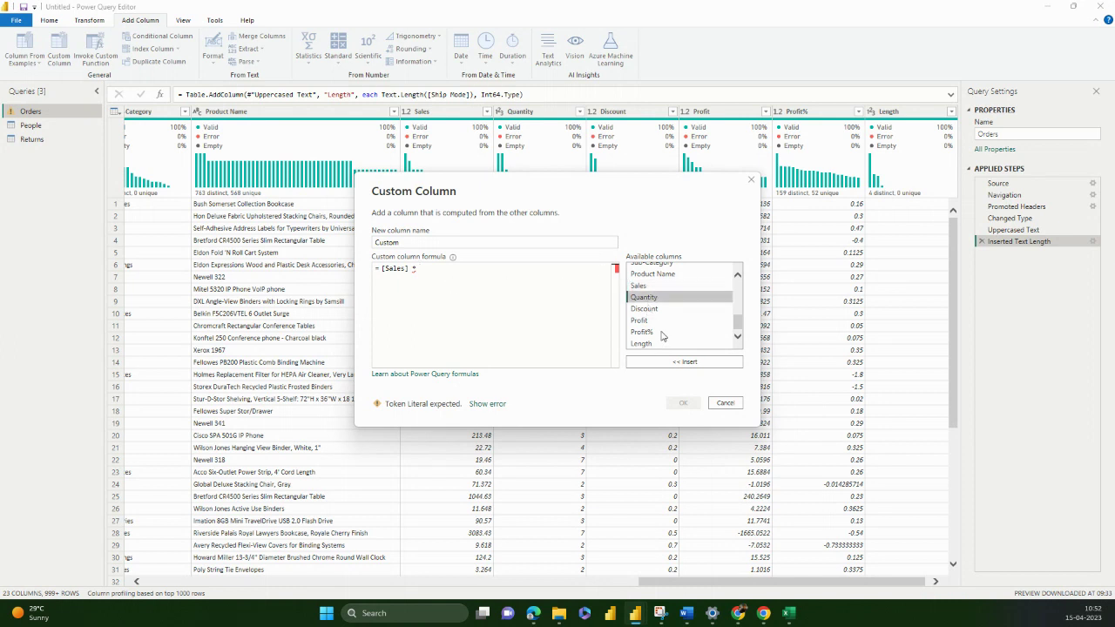
pyautogui.click(684, 361)
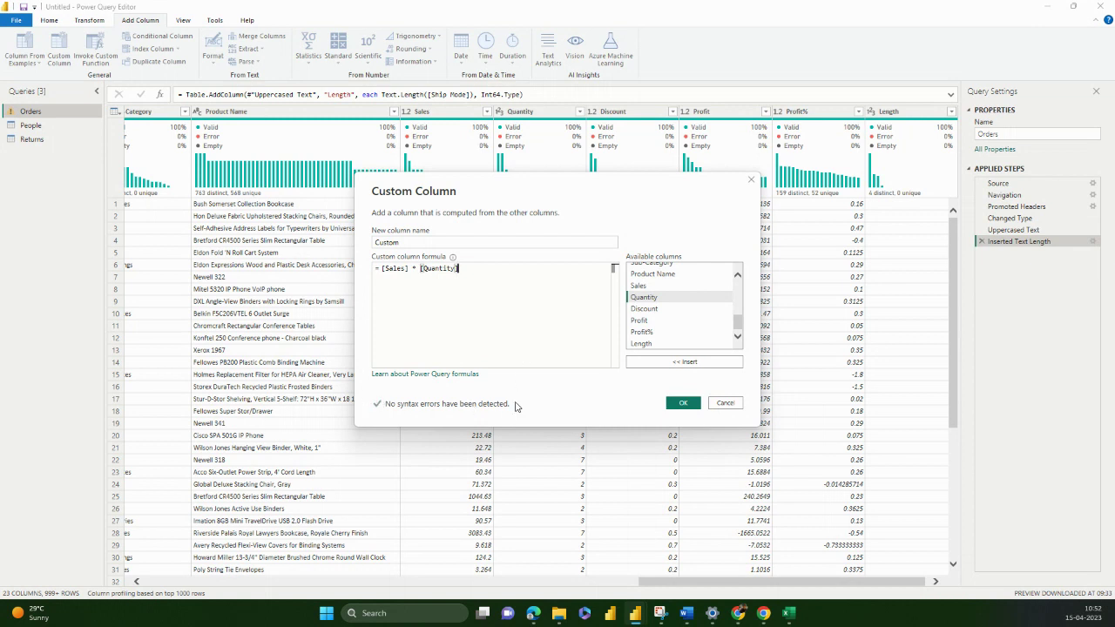
pyautogui.click(682, 403)
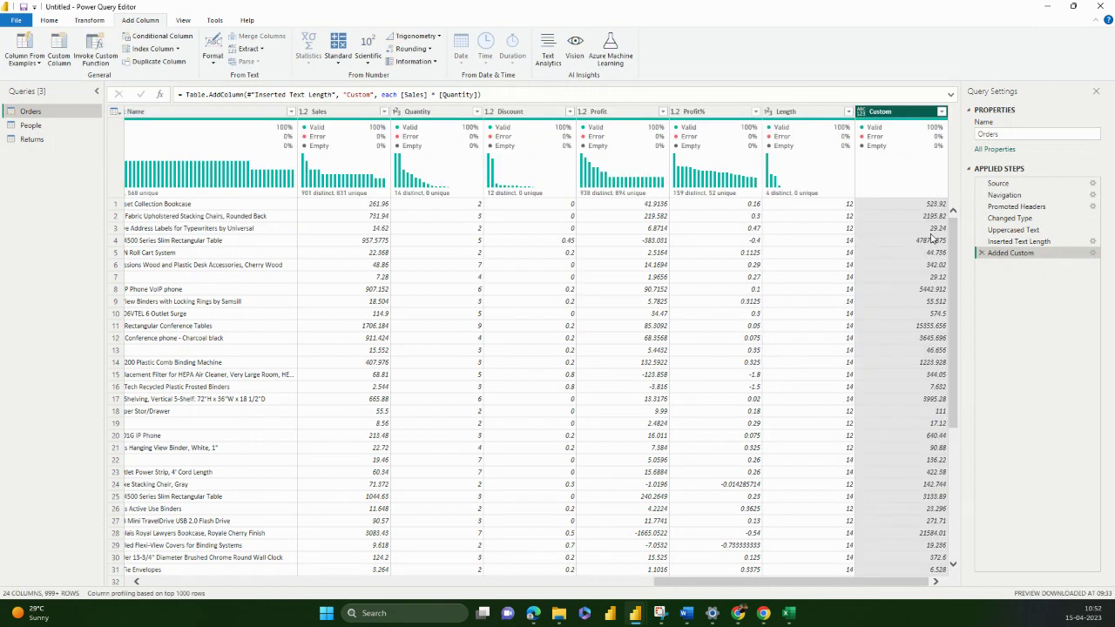
# Review the formula settings of the Sales-times-Quantity custom column and the Invoke Custom Function options.
pyautogui.click(1092, 253)
pyautogui.click(508, 278)
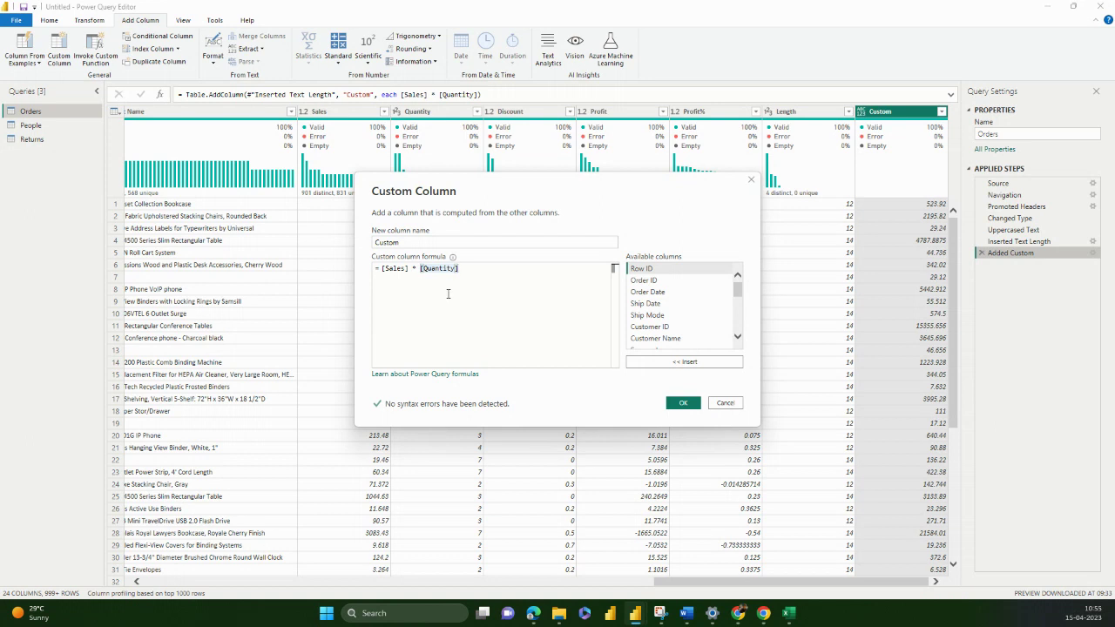
pyautogui.click(726, 403)
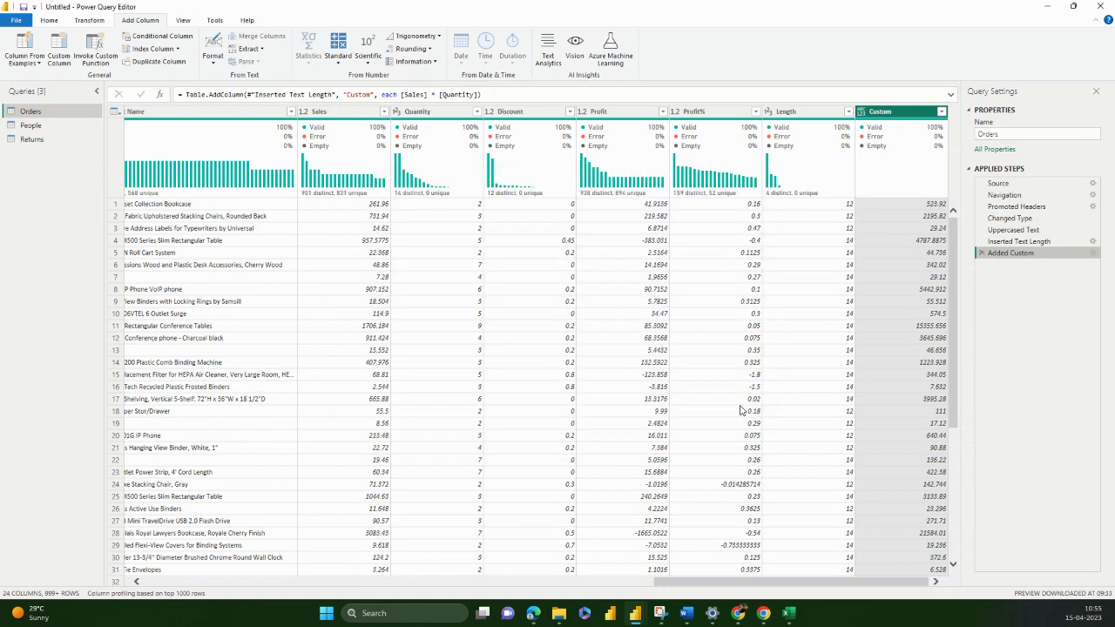
pyautogui.click(108, 68)
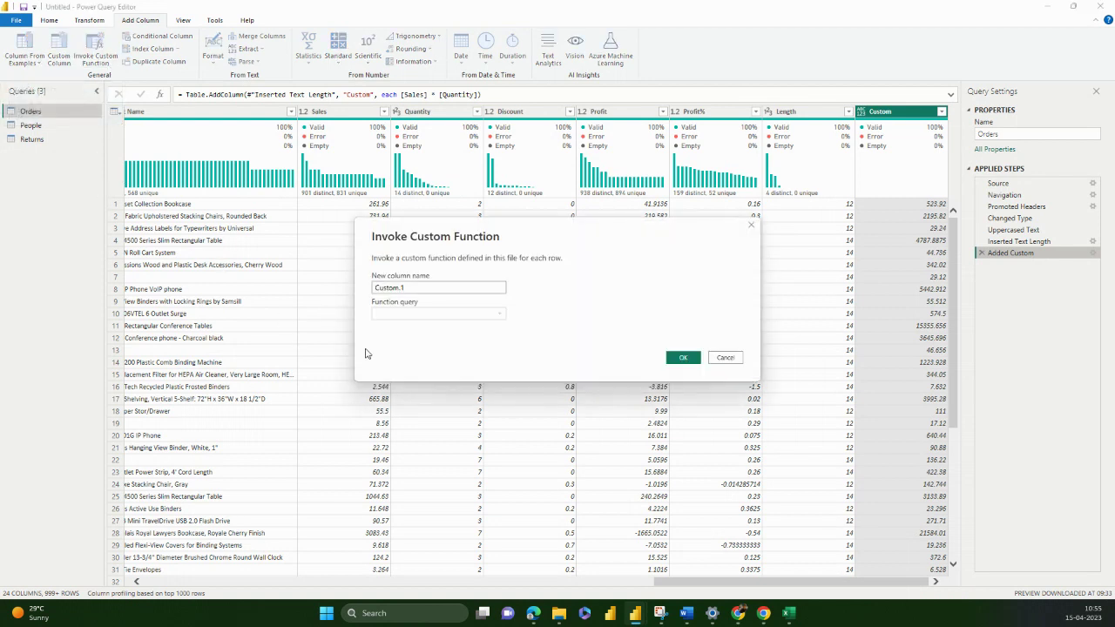
pyautogui.click(750, 228)
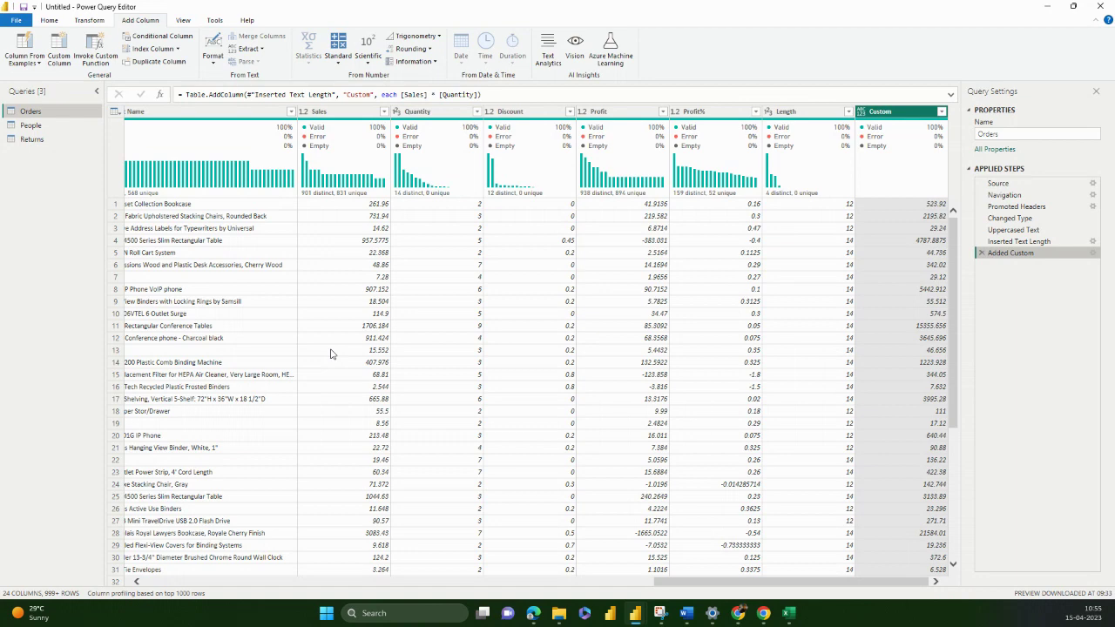
# Start a conditional column named "Nested IF" that outputs "Segment is Consumer" when Segment equals Consumer.
pyautogui.moveTo(707, 582); pyautogui.dragTo(130, 510)
pyautogui.click(173, 40)
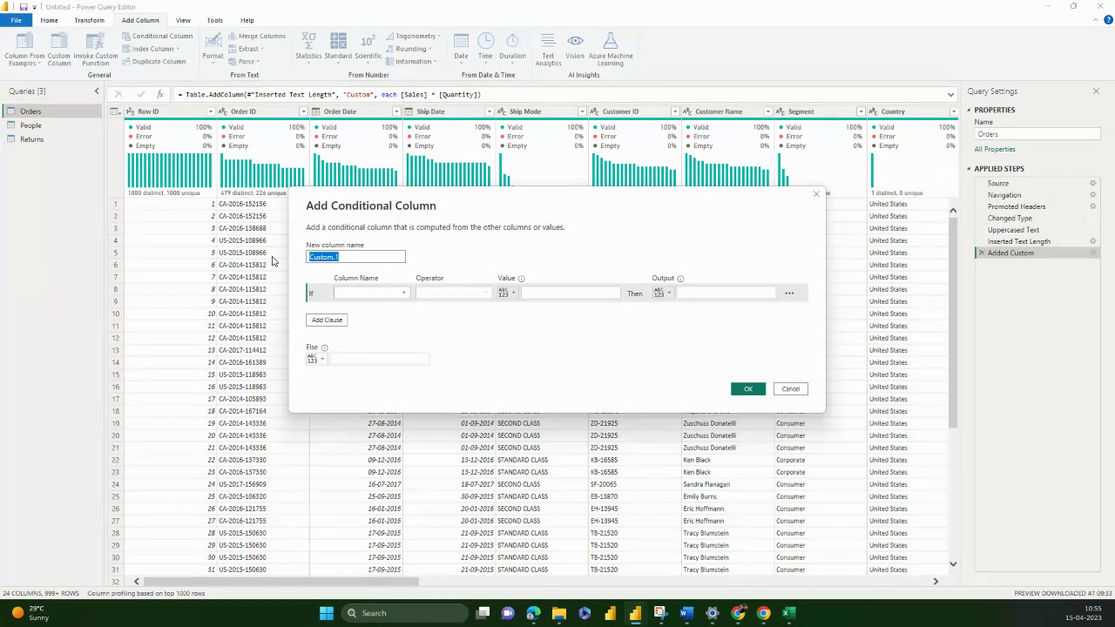
pyautogui.write('Nested If')
pyautogui.click(384, 295)
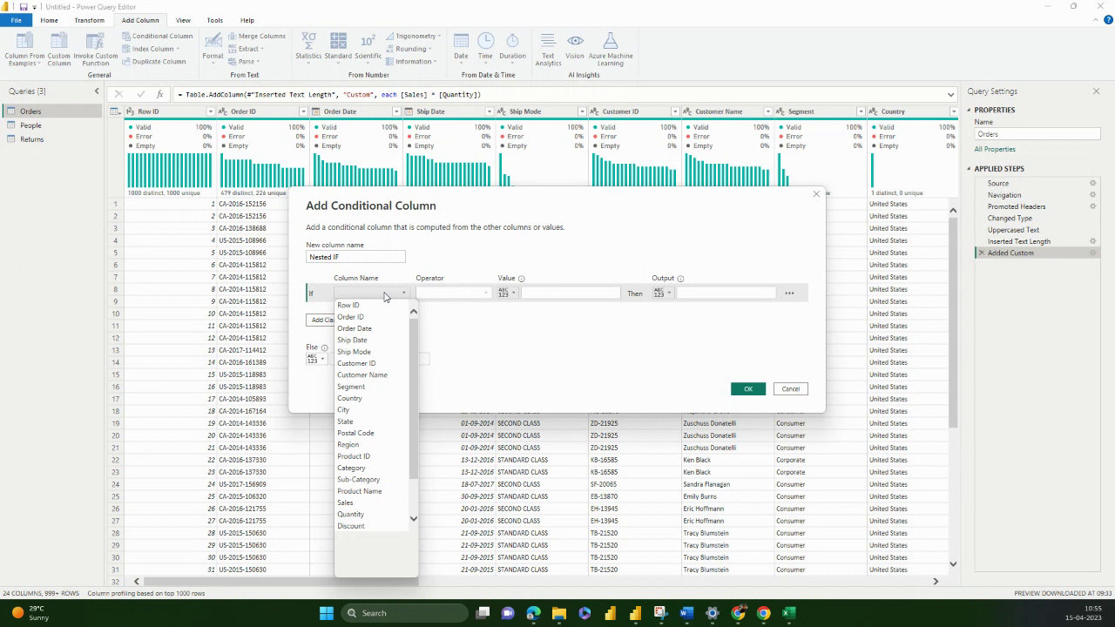
pyautogui.click(380, 387)
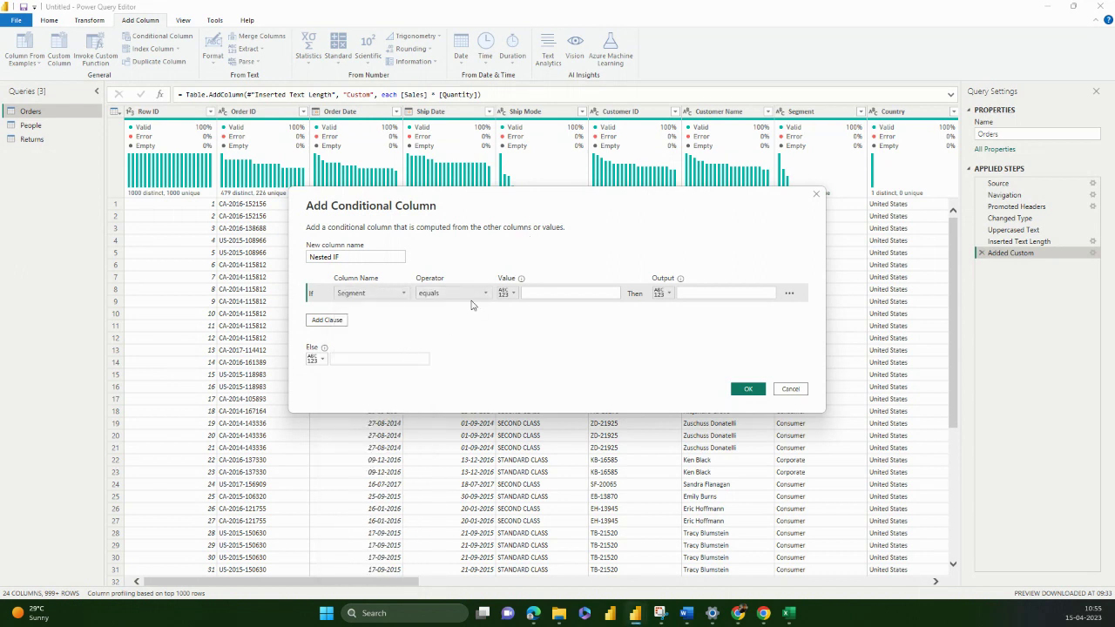
pyautogui.click(535, 294)
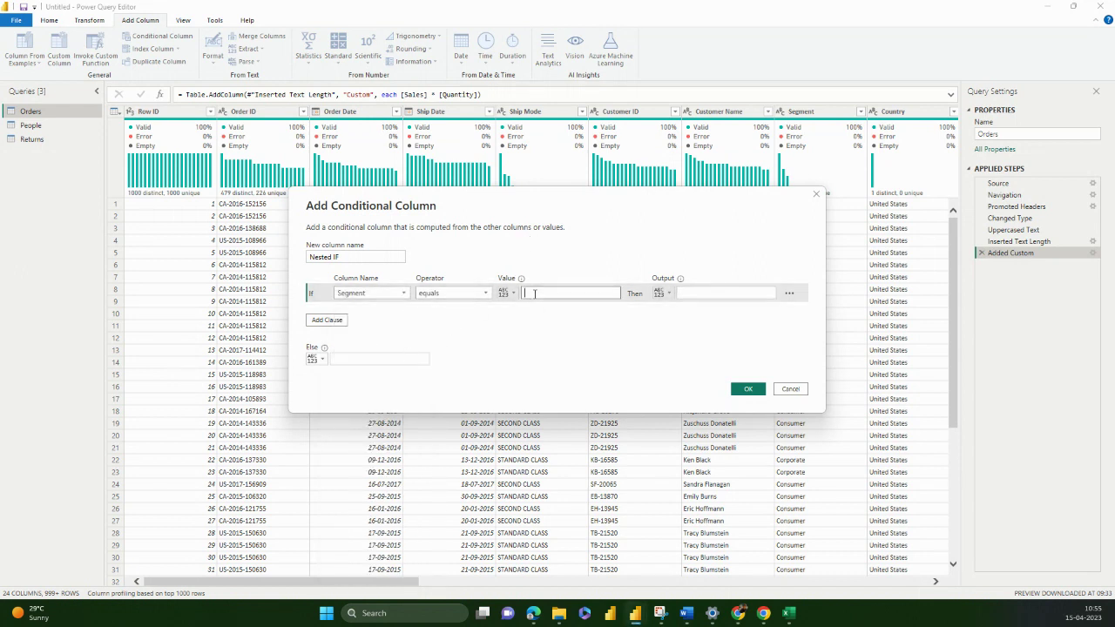
pyautogui.write('Consumer')
pyautogui.click(699, 297)
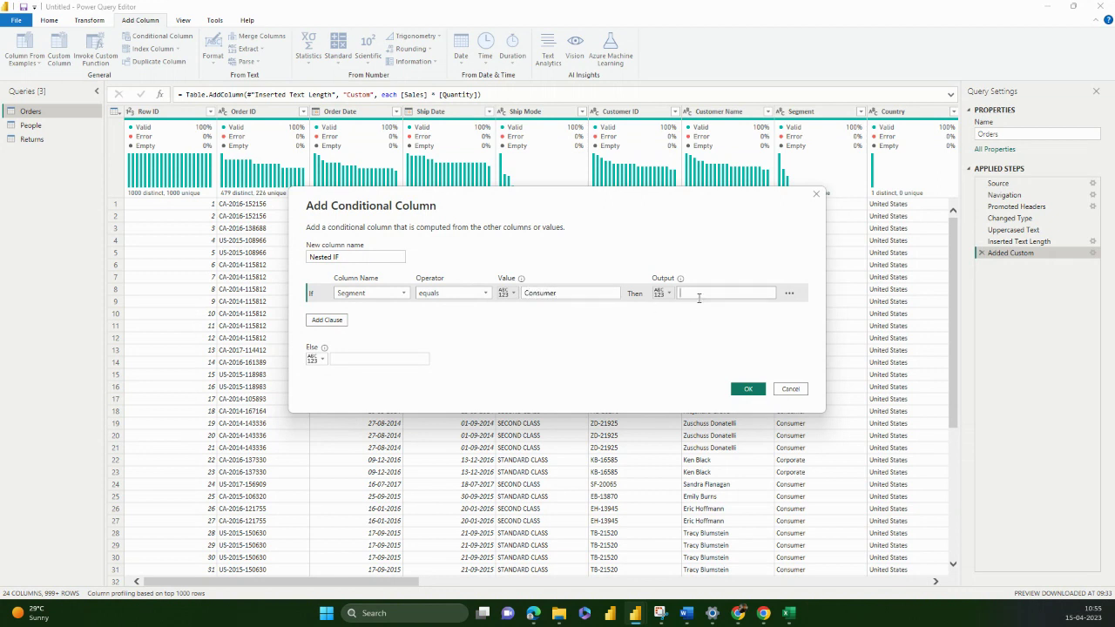
pyautogui.write('Segment is Consumer')
# Add an Else If clause that tests whether Segment equals Corporate.
pyautogui.click(327, 320)
pyautogui.moveTo(595, 197); pyautogui.dragTo(465, 140)
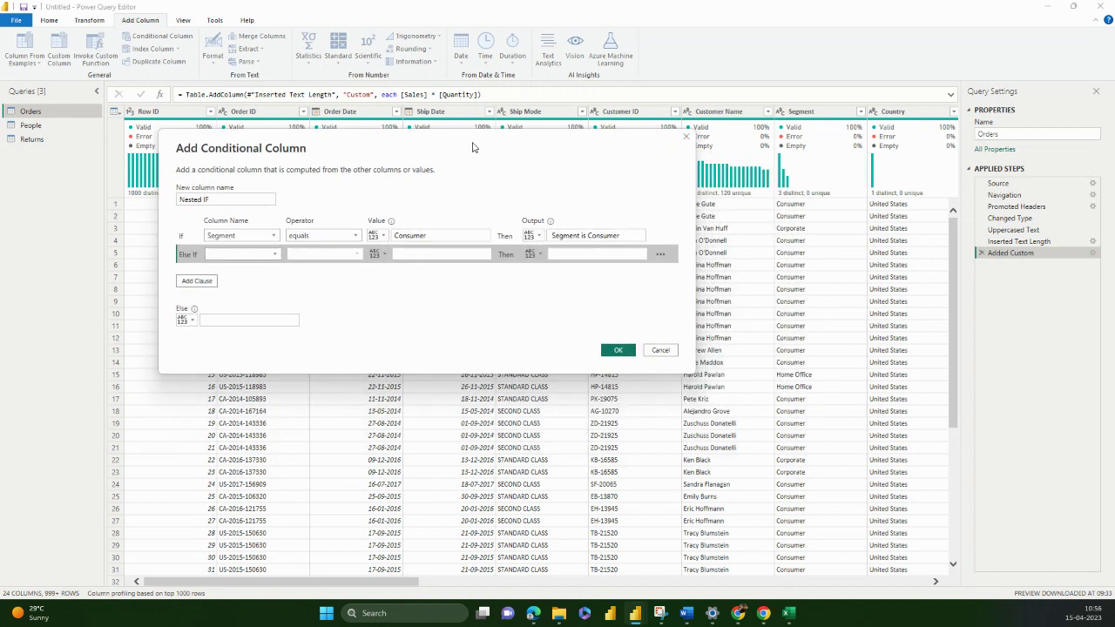
pyautogui.click(251, 253)
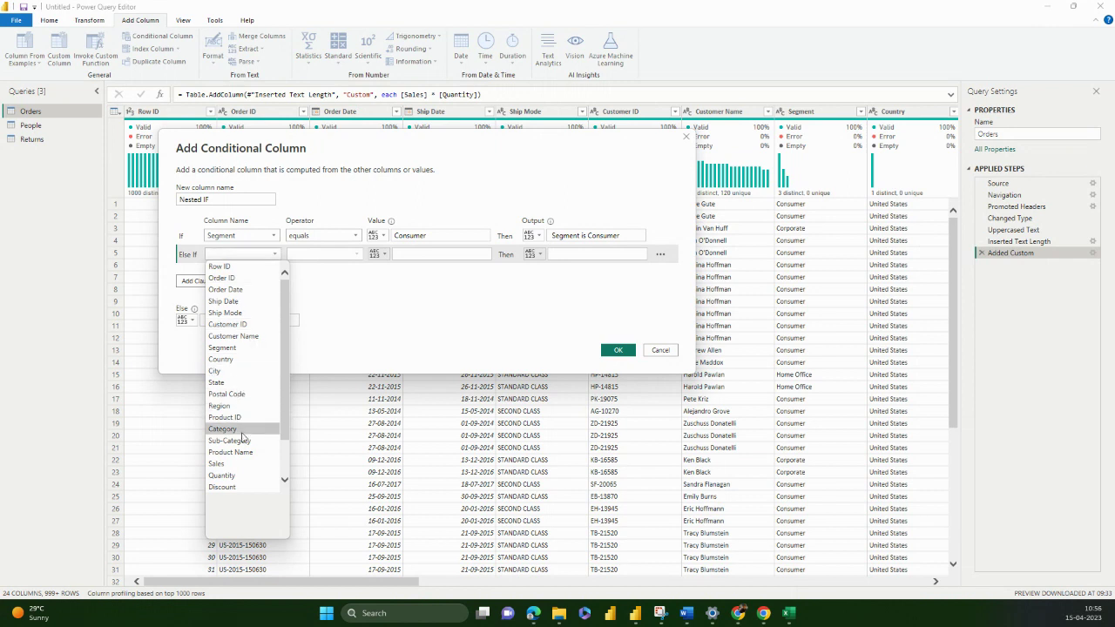
pyautogui.click(243, 348)
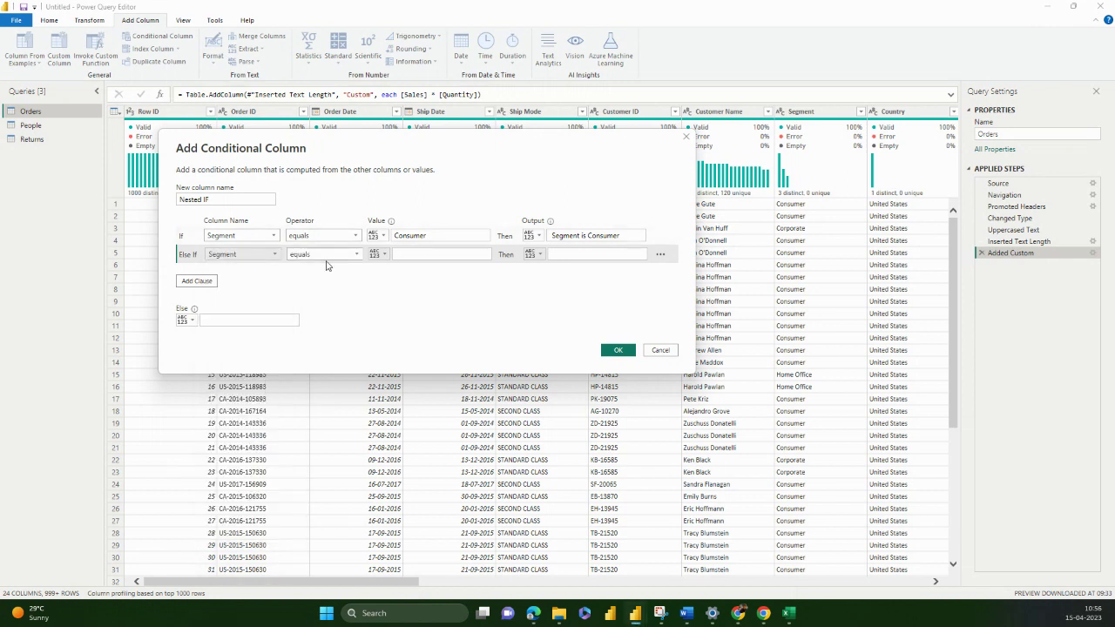
pyautogui.click(425, 255)
pyautogui.write('Co')
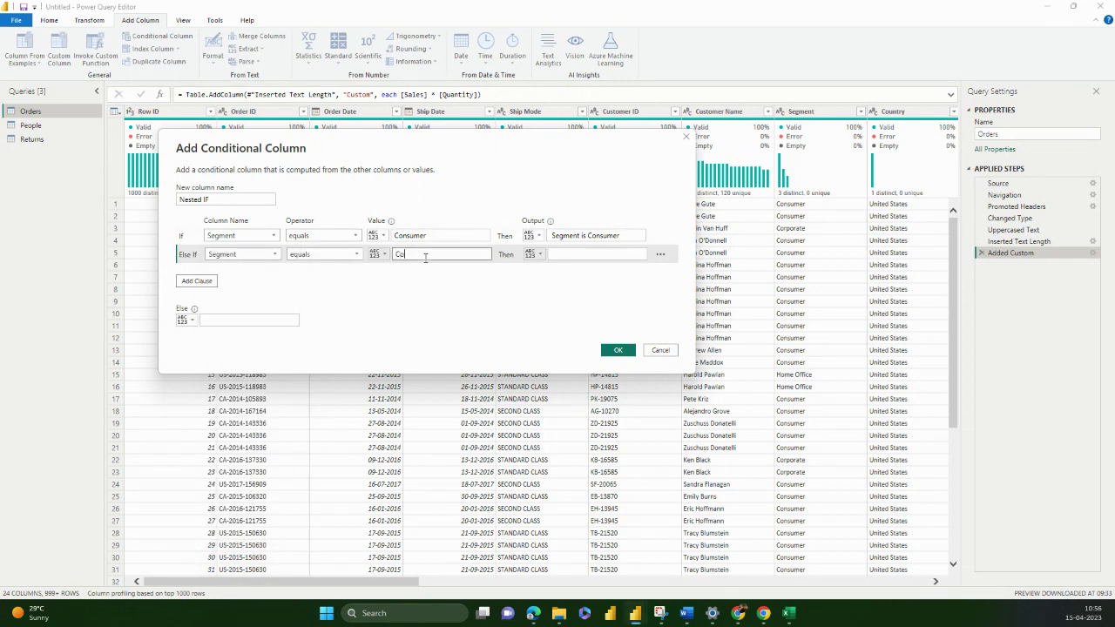
pyautogui.write('rporate')
# Set the Corporate clause's output to "Segment is Corporate", reusing the first clause's output text.
pyautogui.click(595, 236)
pyautogui.tripleClick(595, 235)
pyautogui.hotkey('ctrl', 'c')
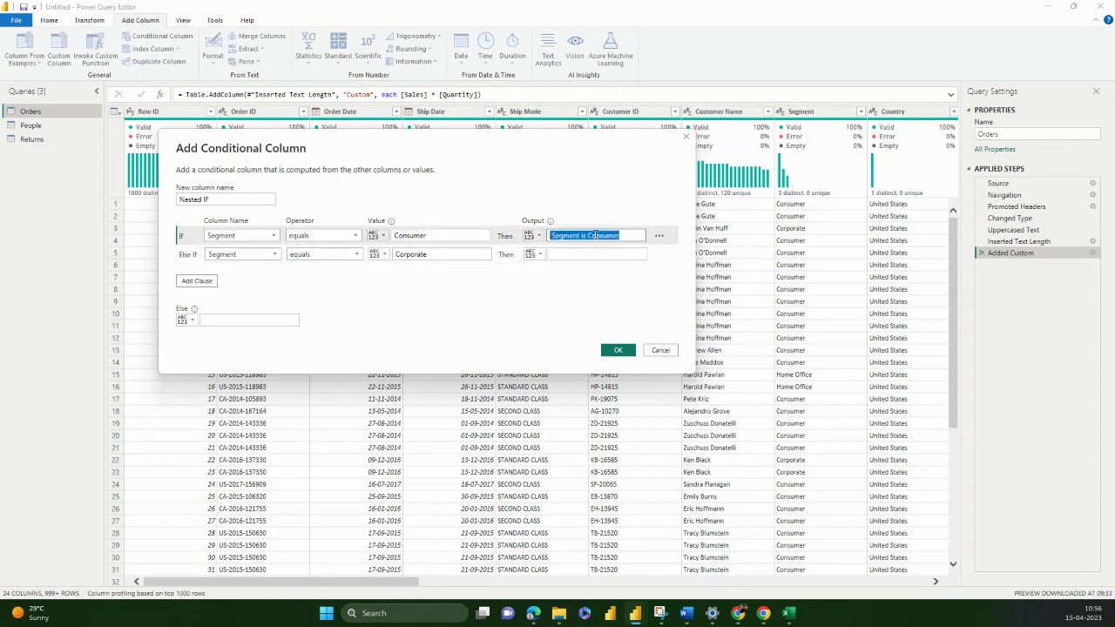
pyautogui.click(597, 252)
pyautogui.hotkey('ctrl', 'v')
pyautogui.press('BackSpace')
pyautogui.press('BackSpace')
pyautogui.press('BackSpace')
pyautogui.press('BackSpace')
pyautogui.press('BackSpace')
pyautogui.press('BackSpace')
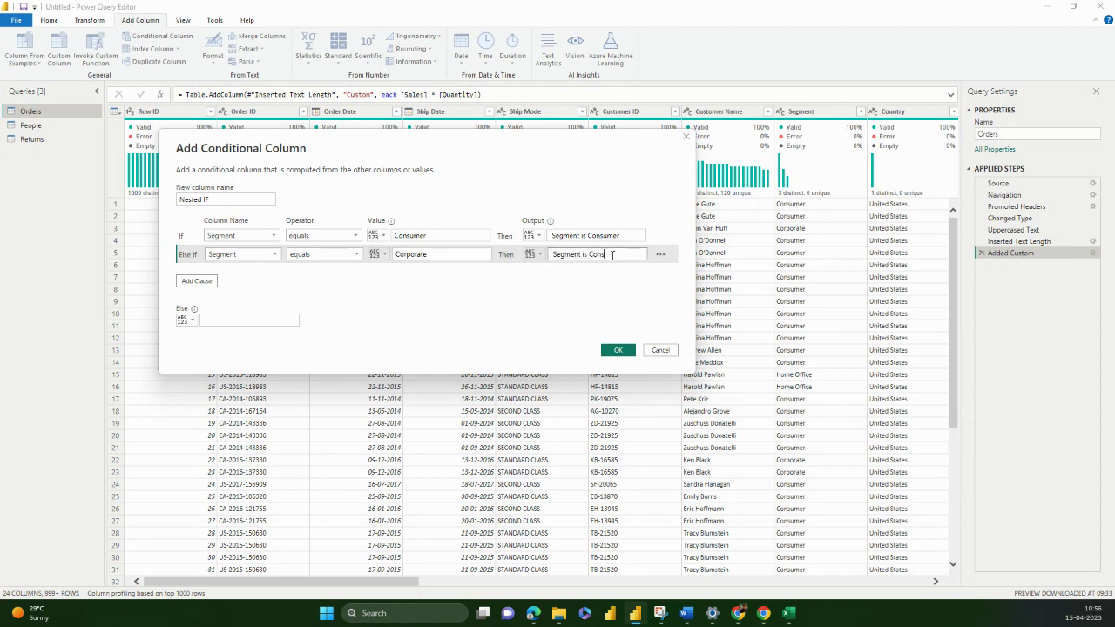
pyautogui.write('rporate')
# Add another Else If clause that tests whether Segment equals Home Office.
pyautogui.click(209, 281)
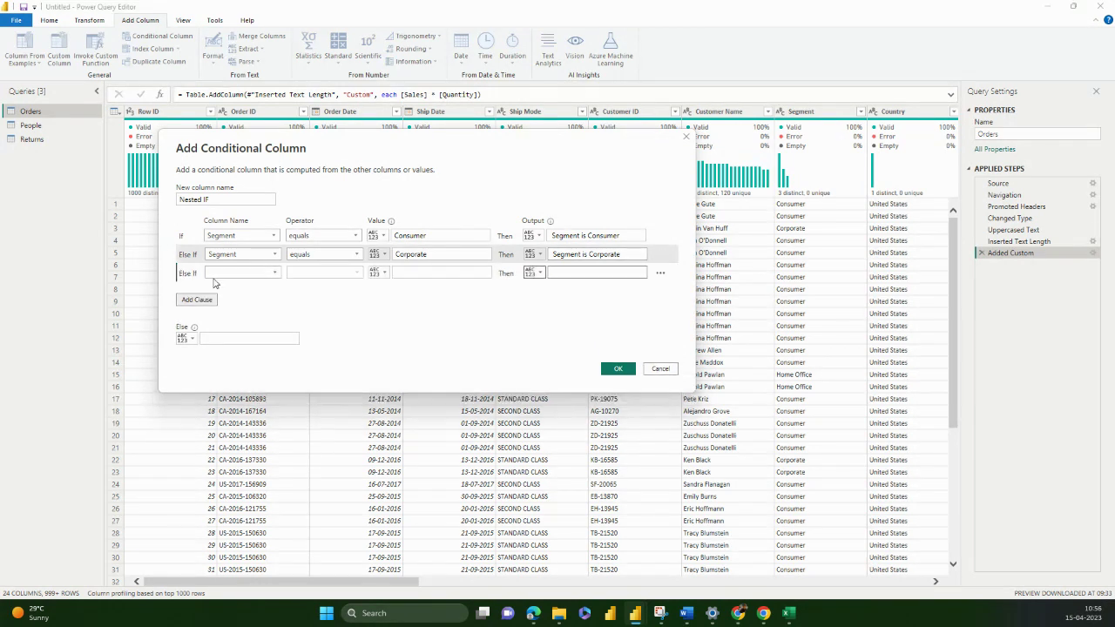
pyautogui.click(246, 275)
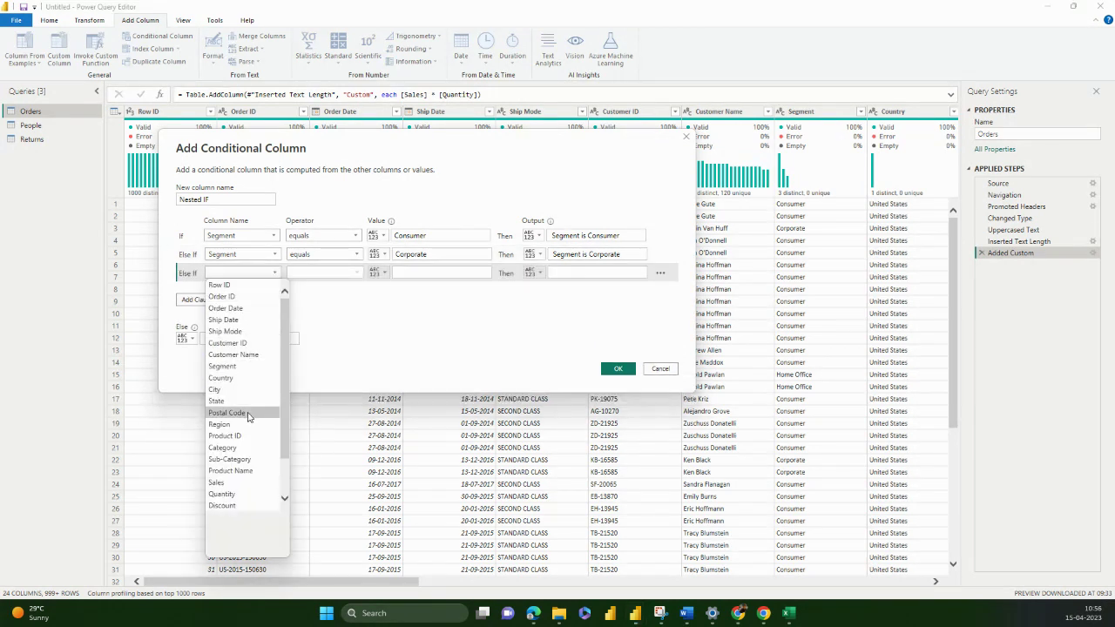
pyautogui.click(246, 366)
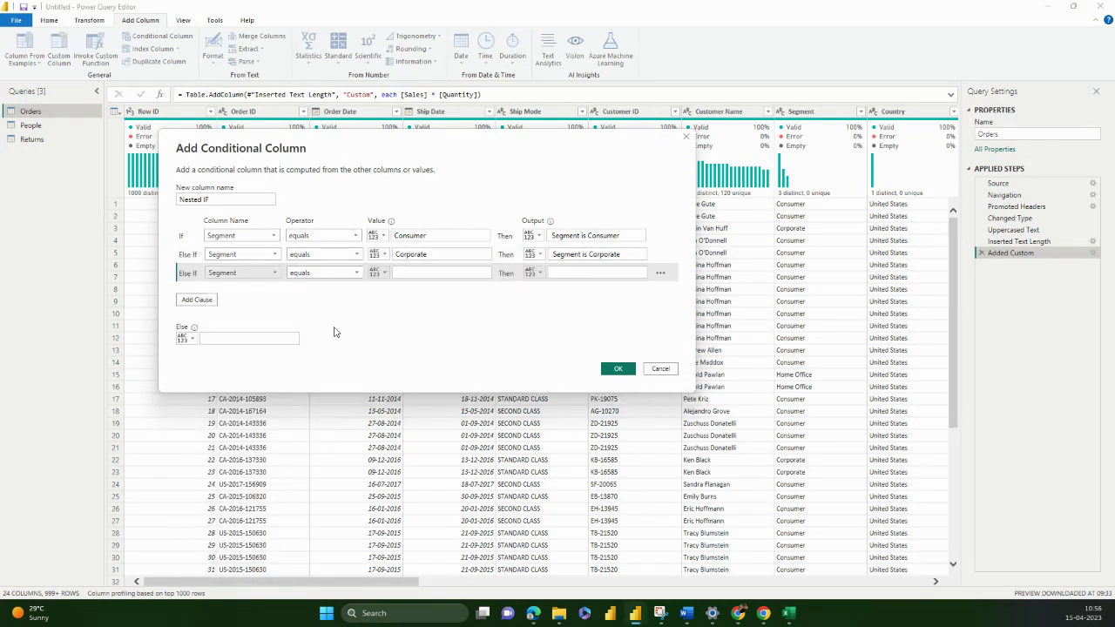
pyautogui.click(407, 275)
pyautogui.write('H')
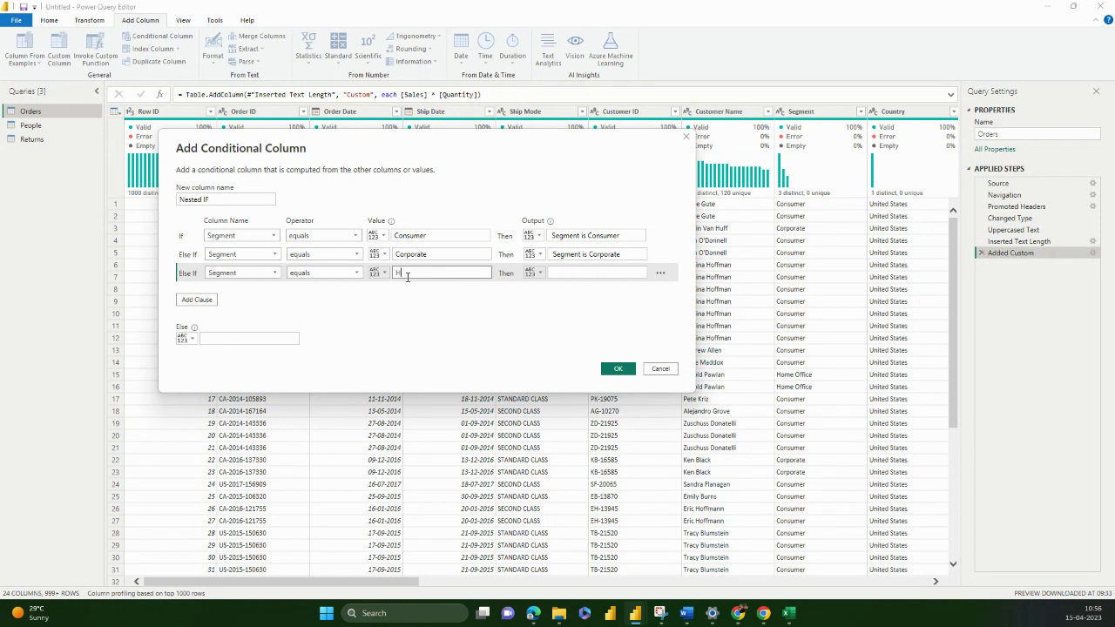
pyautogui.write('ome Office')
# Set the Home Office clause's output to "Segment is Home Office", reusing the Corporate clause's output text.
pyautogui.click(558, 272)
pyautogui.click(589, 253)
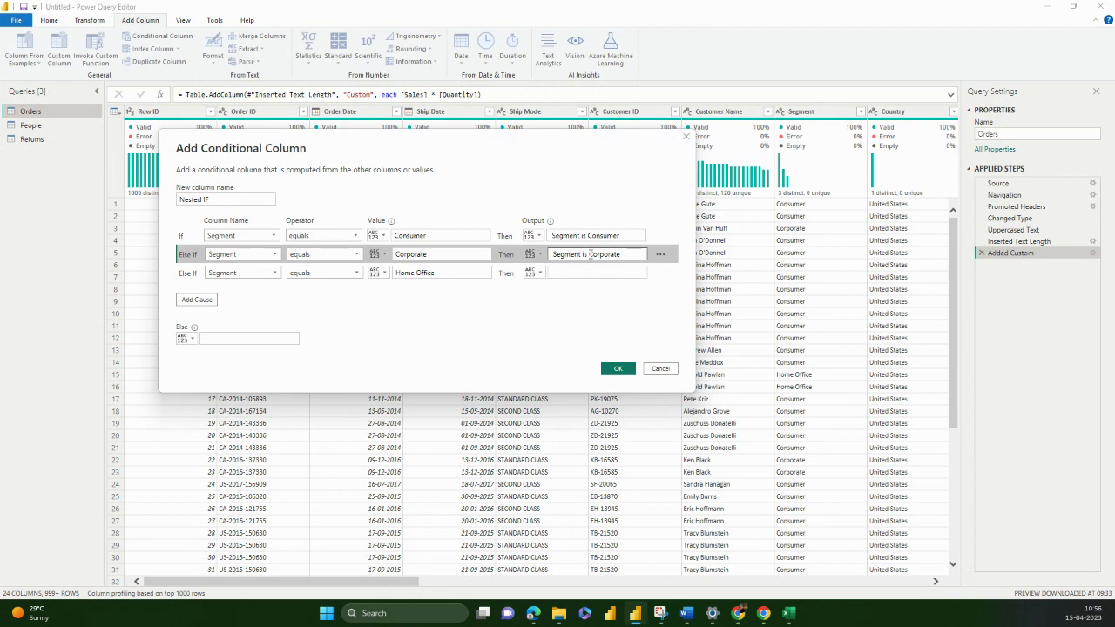
pyautogui.tripleClick(589, 254)
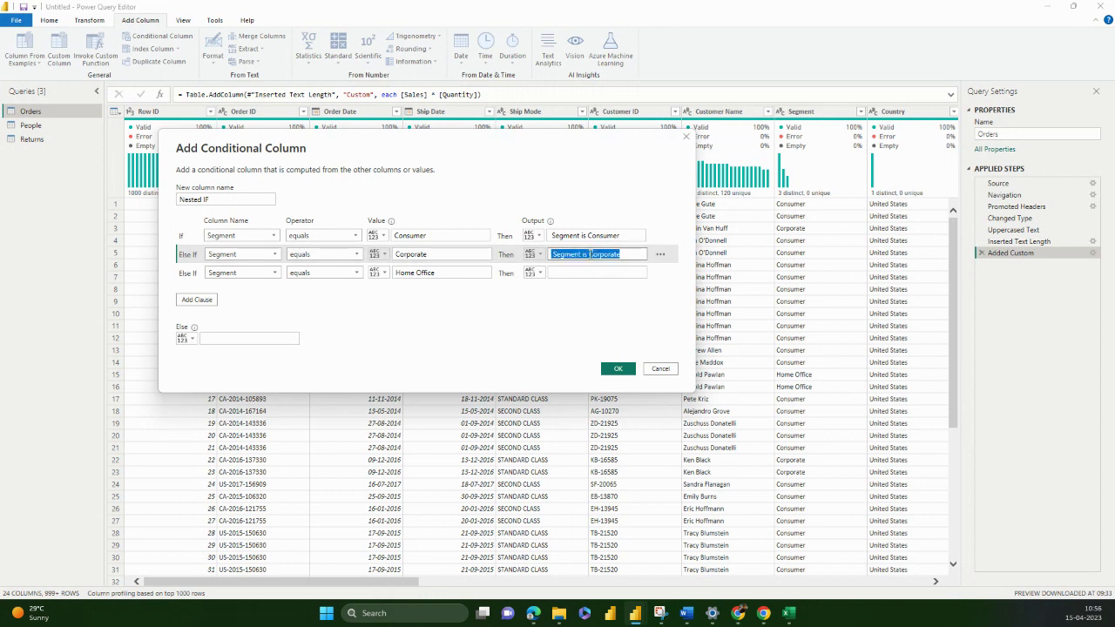
pyautogui.hotkey('ctrl', 'c')
pyautogui.click(590, 272)
pyautogui.hotkey('ctrl', 'v')
pyautogui.press('BackSpace')
pyautogui.press('BackSpace')
pyautogui.press('BackSpace')
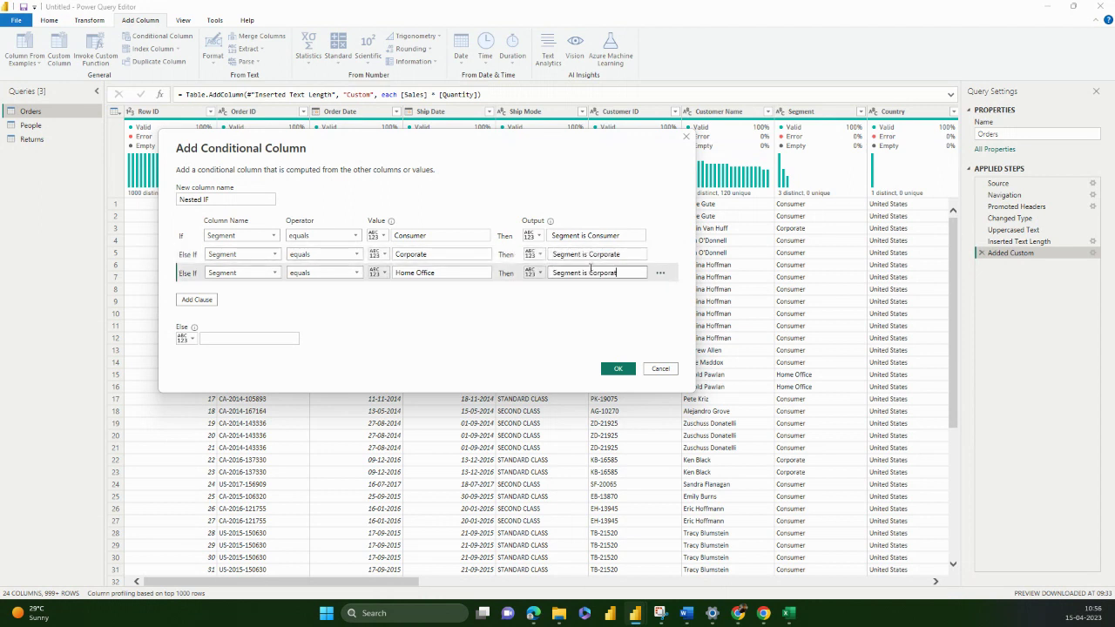
pyautogui.press('BackSpace')
pyautogui.press('BackSpace')
pyautogui.press('BackSpace')
pyautogui.press('BackSpace')
pyautogui.press('BackSpace')
pyautogui.press('BackSpace')
pyautogui.write('Home Office')
# Set the Else output to "No Segment" and create the conditional column.
pyautogui.click(270, 339)
pyautogui.write('No Segment')
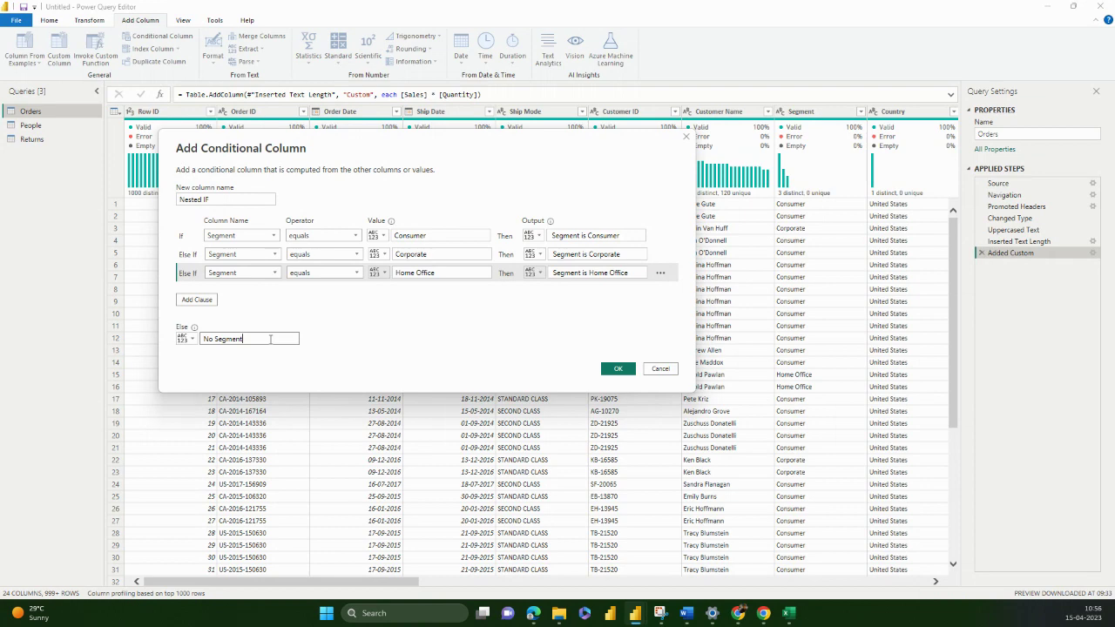
pyautogui.click(615, 369)
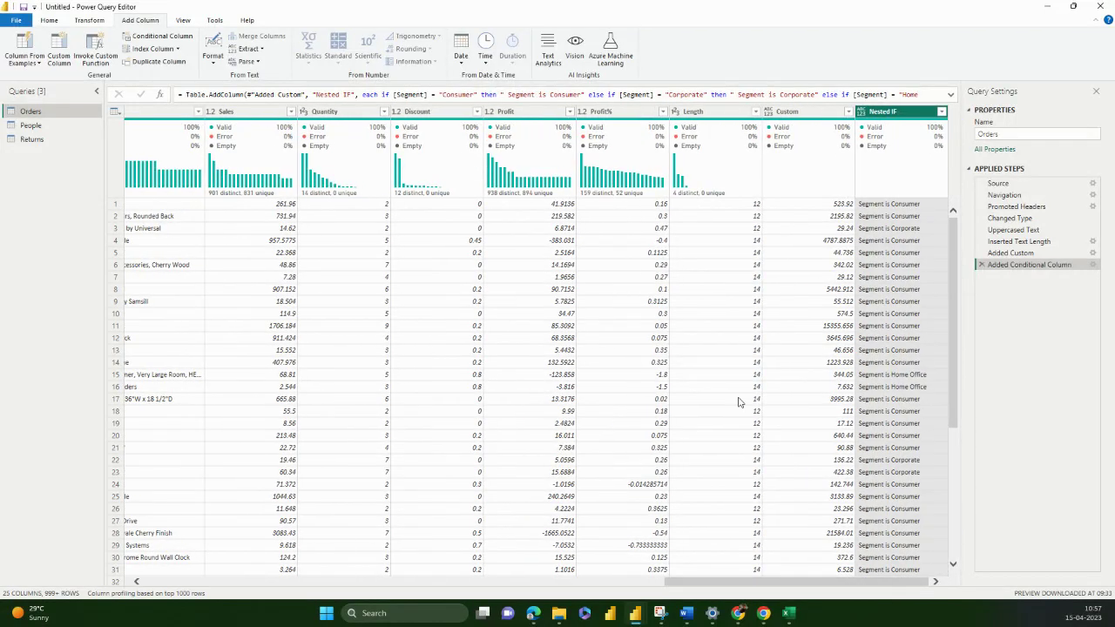
# Start a new conditional column whose first clause outputs "100+" when Profit is greater than 100.
pyautogui.click(522, 114)
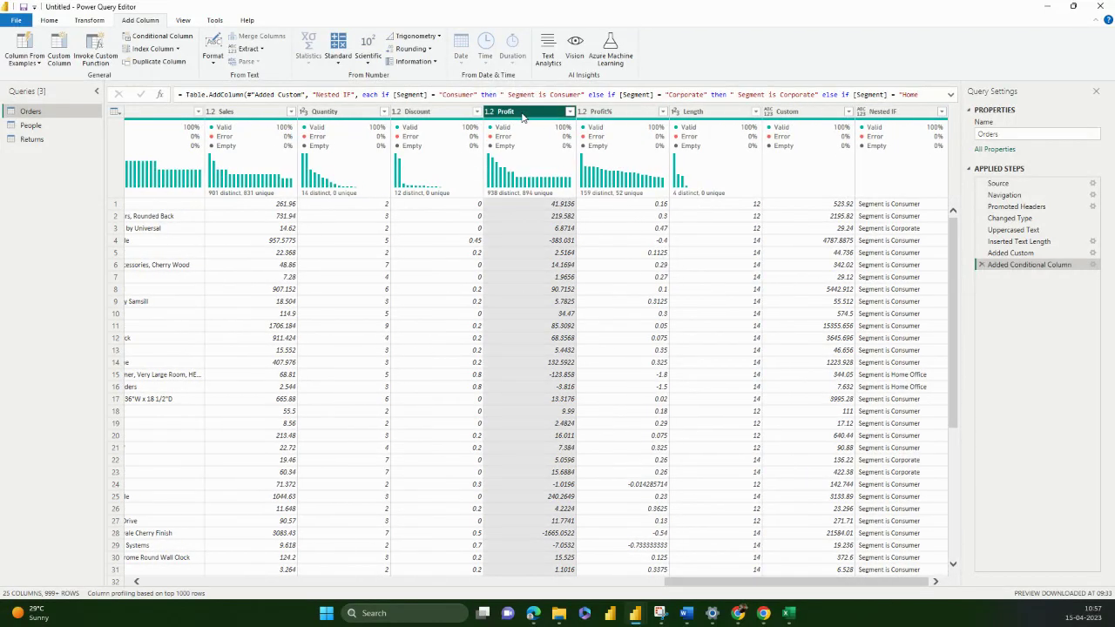
pyautogui.click(184, 40)
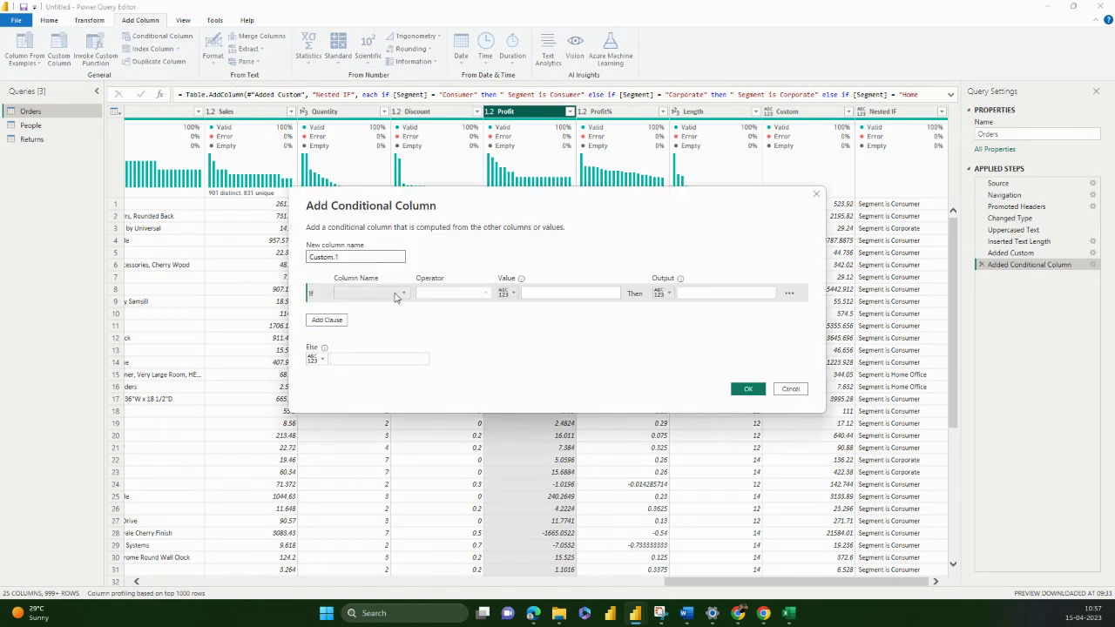
pyautogui.click(394, 294)
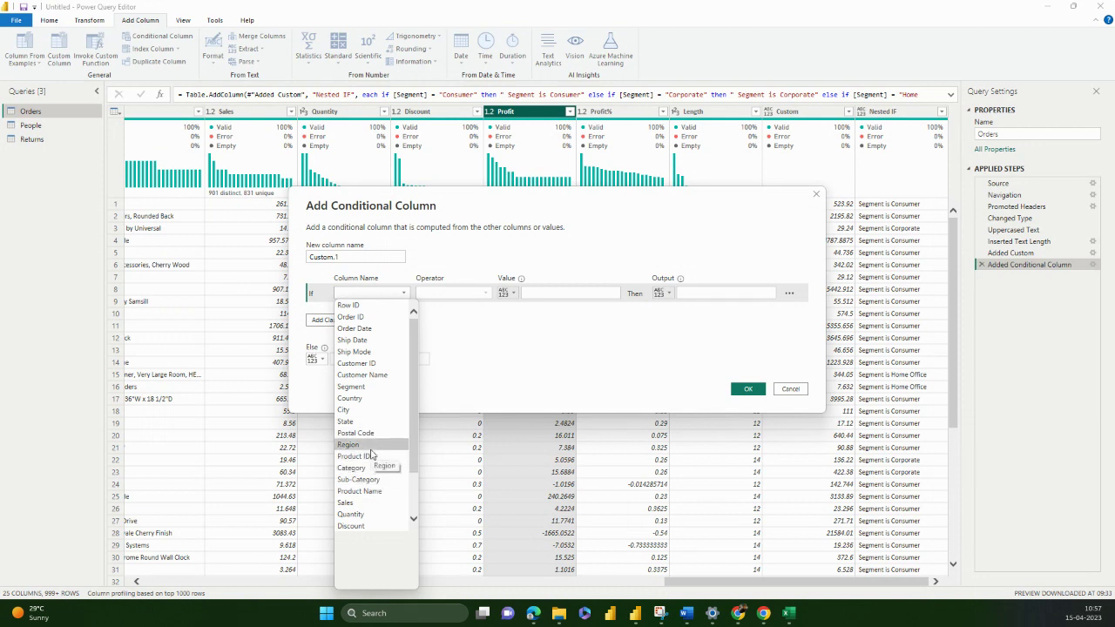
pyautogui.scroll(-2, 371, 479)
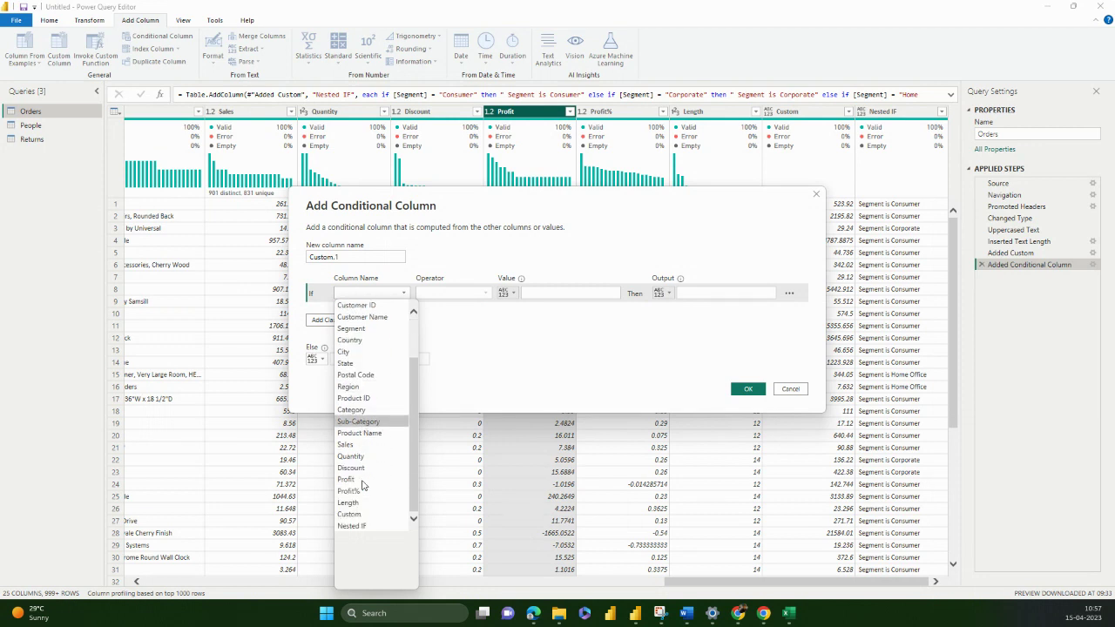
pyautogui.click(364, 480)
pyautogui.click(466, 293)
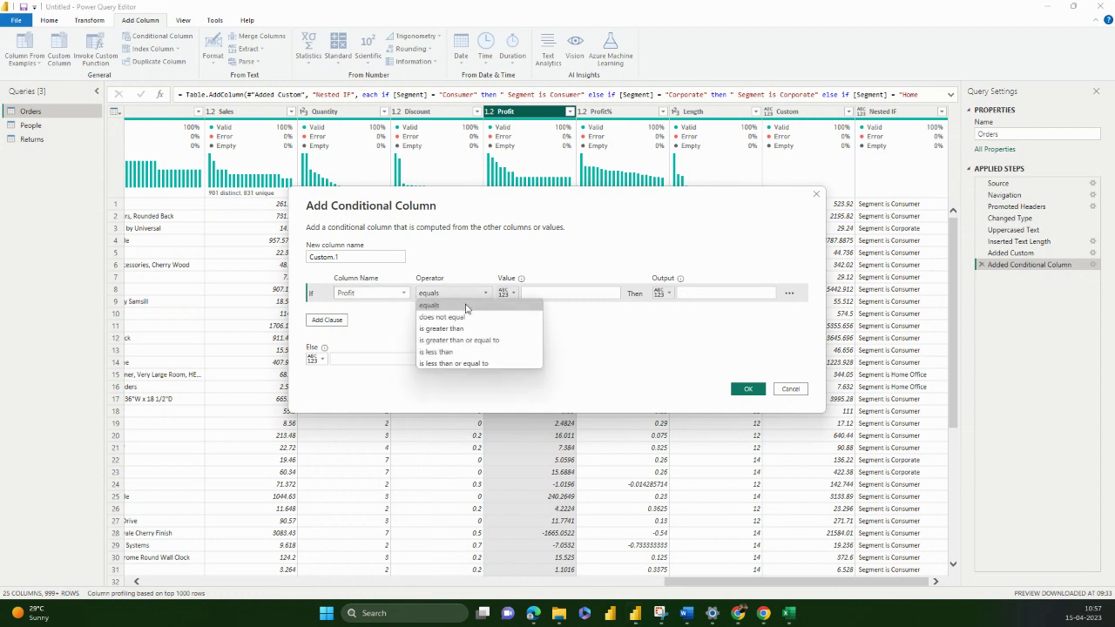
pyautogui.click(472, 329)
pyautogui.click(535, 292)
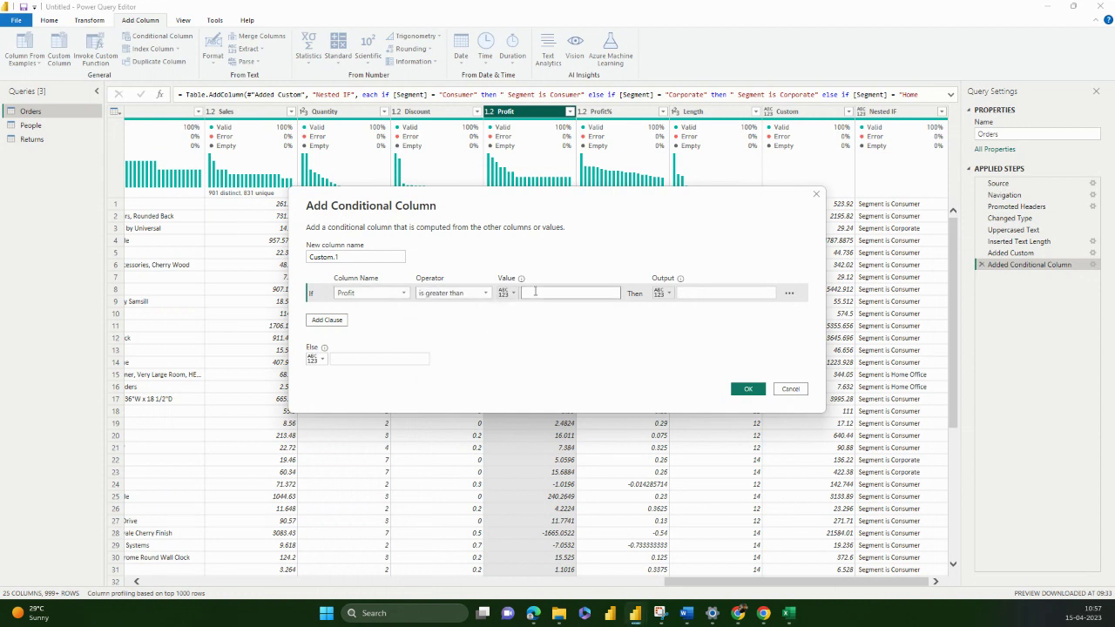
pyautogui.write('100')
pyautogui.click(694, 294)
pyautogui.write('100+')
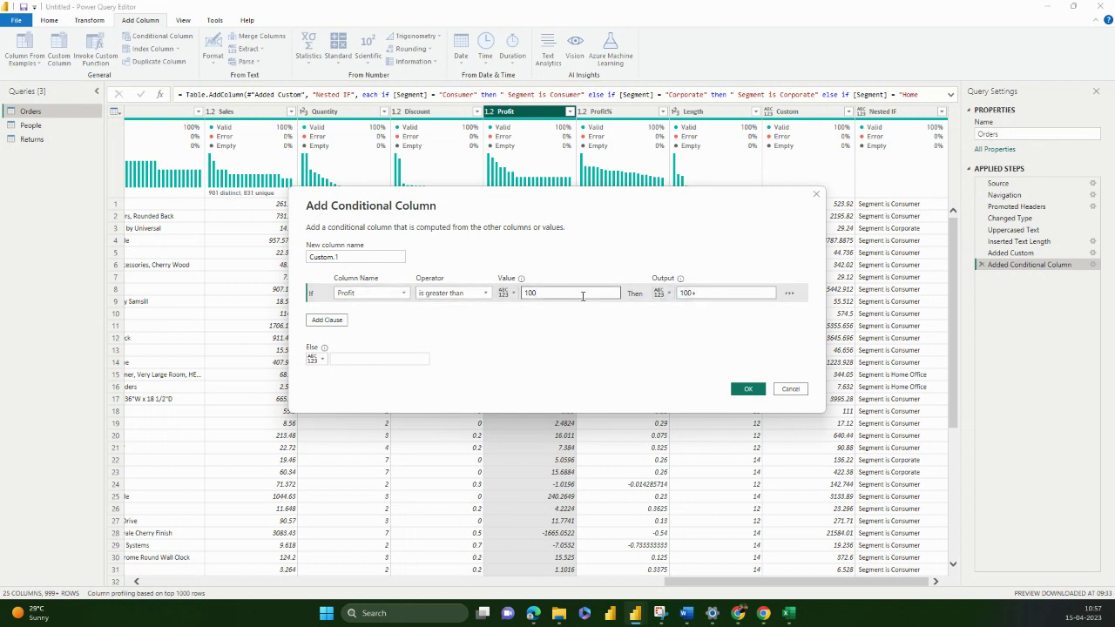
# Add an Else If clause that outputs "Upto 100" when Profit is less than or equal to 100.
pyautogui.click(340, 320)
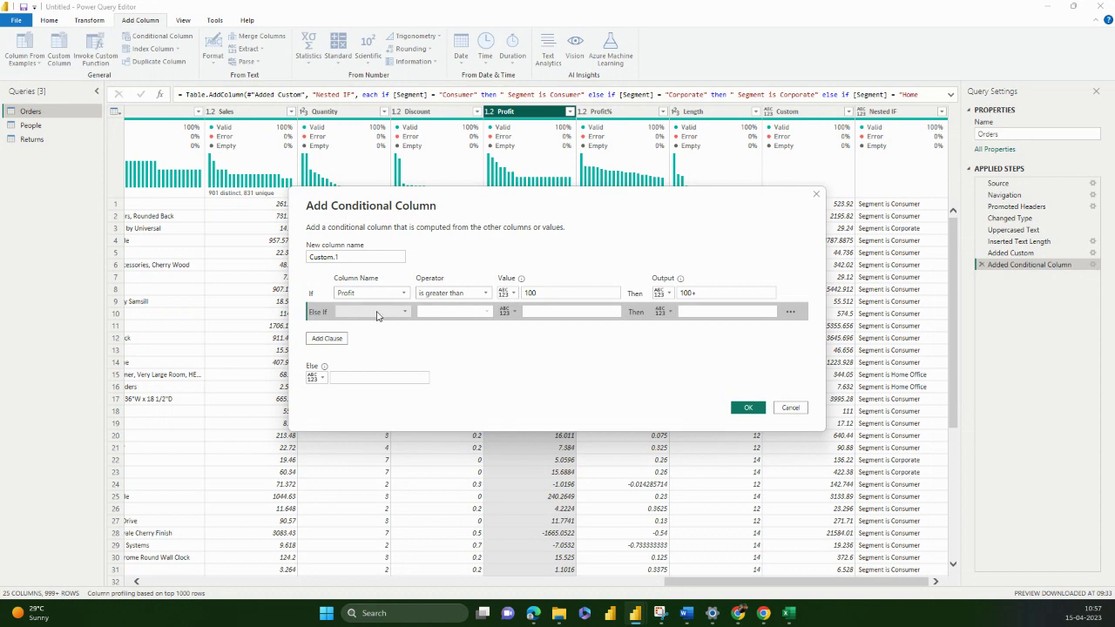
pyautogui.click(381, 312)
pyautogui.scroll(-3, 383, 199)
pyautogui.click(380, 196)
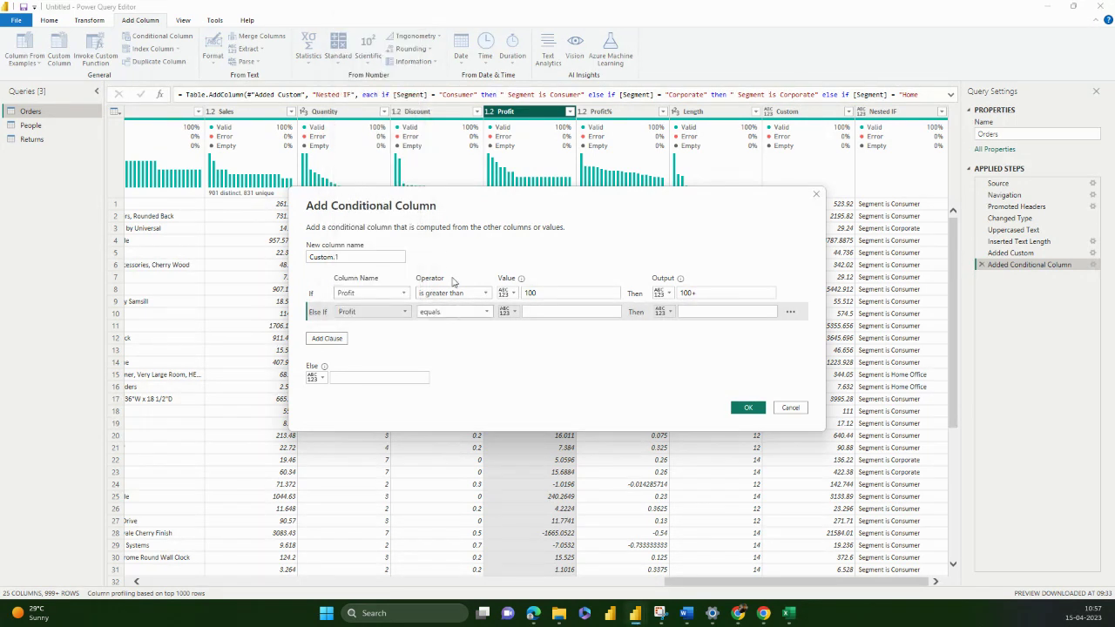
pyautogui.click(460, 312)
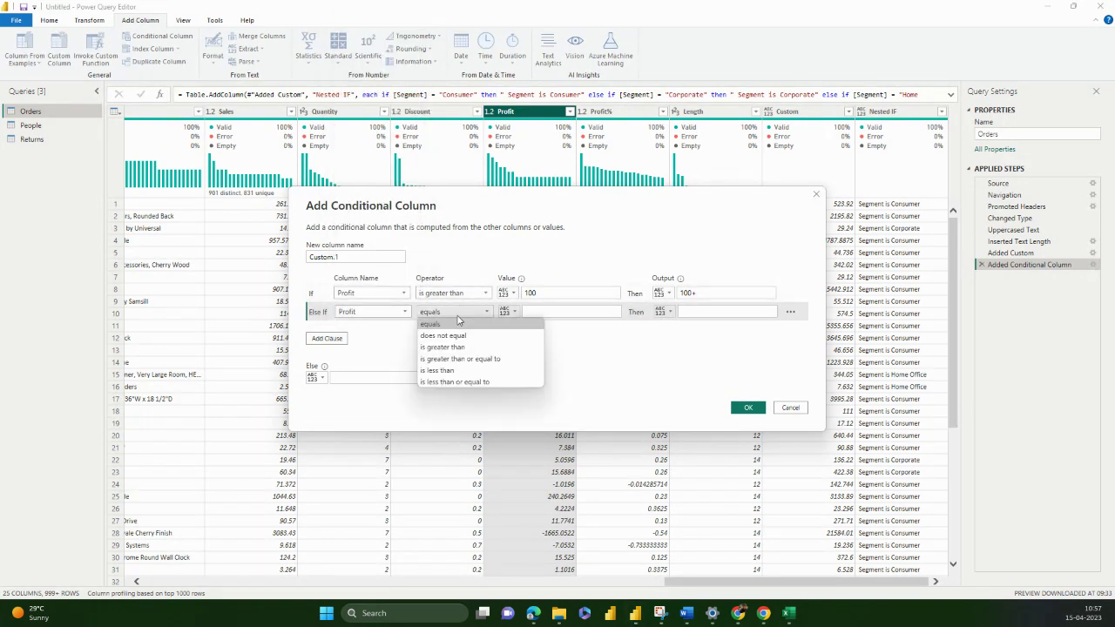
pyautogui.click(466, 382)
pyautogui.click(538, 312)
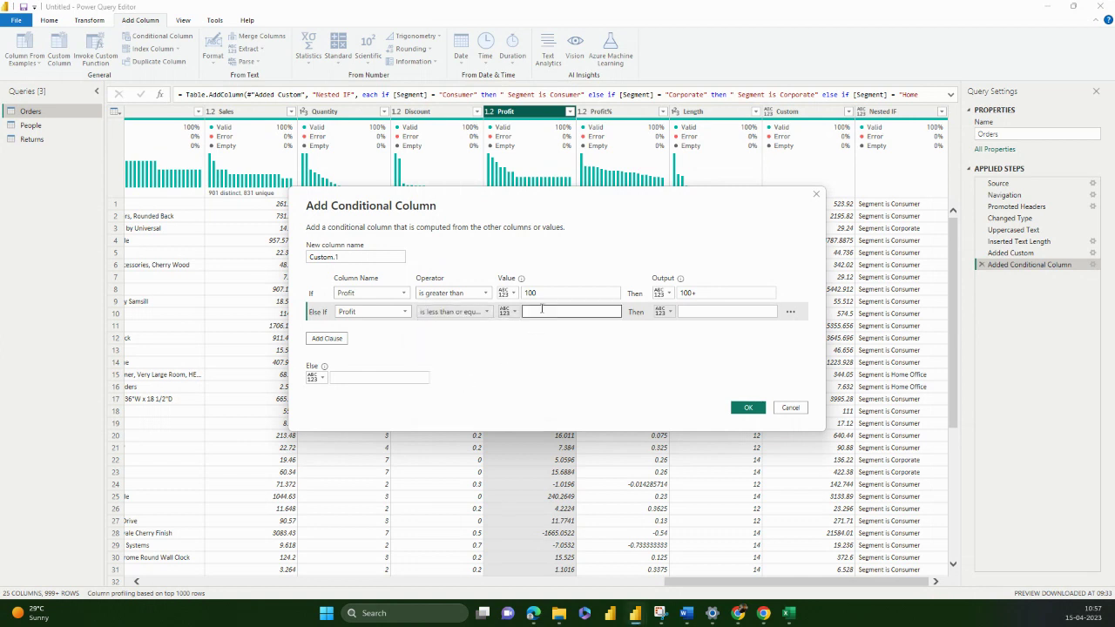
pyautogui.write('100')
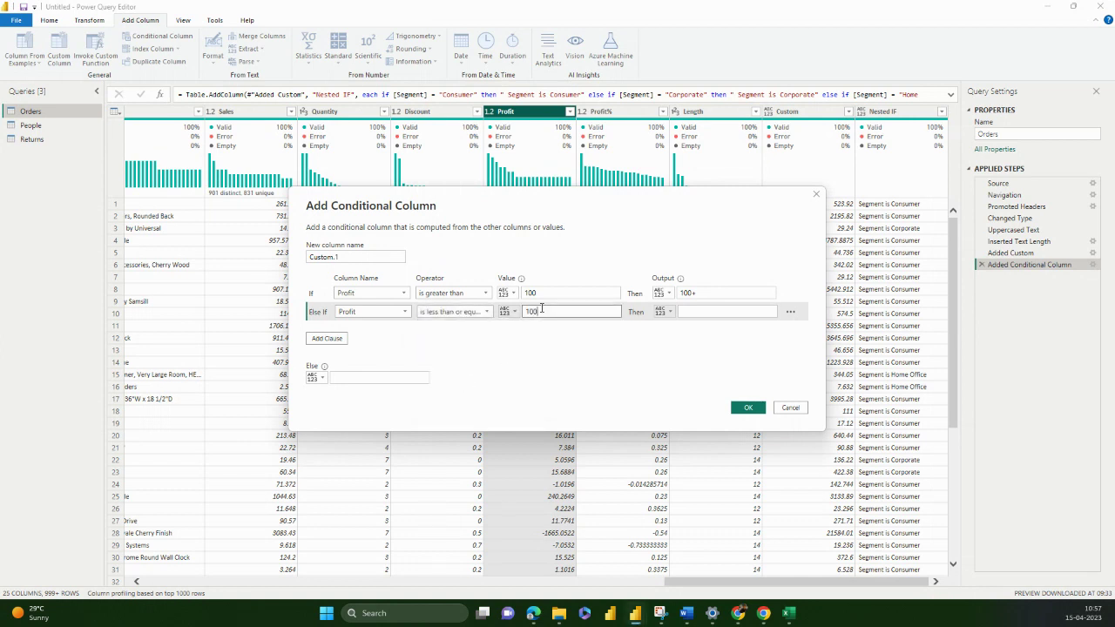
pyautogui.click(690, 312)
pyautogui.write('Upto 100')
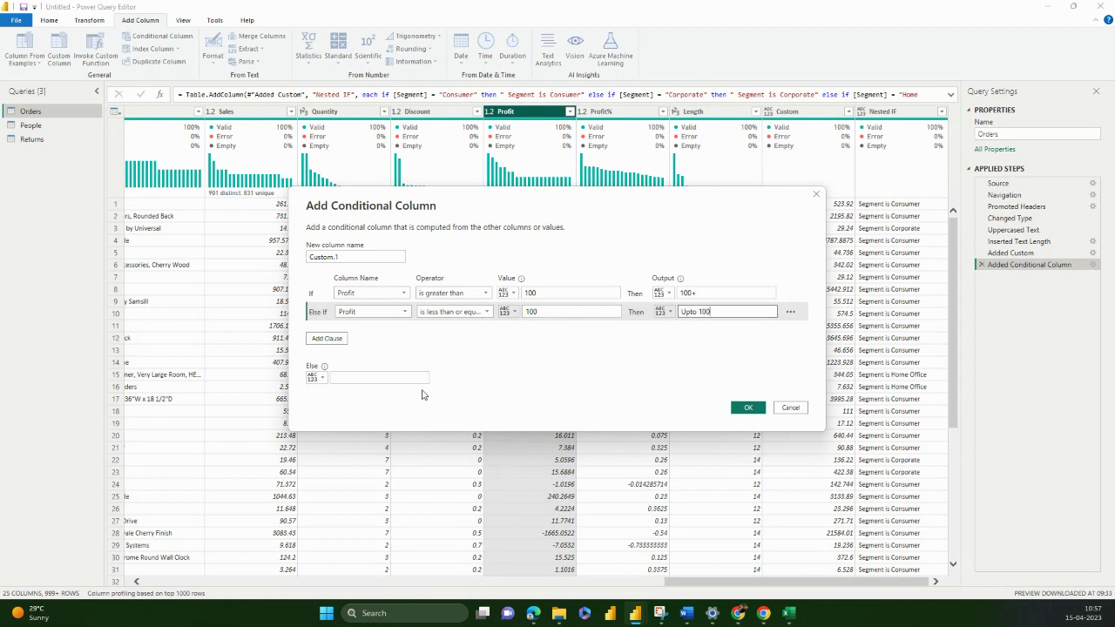
# Set the Else output to "No Data Available" and create the Profit-based conditional column.
pyautogui.click(369, 380)
pyautogui.write('N')
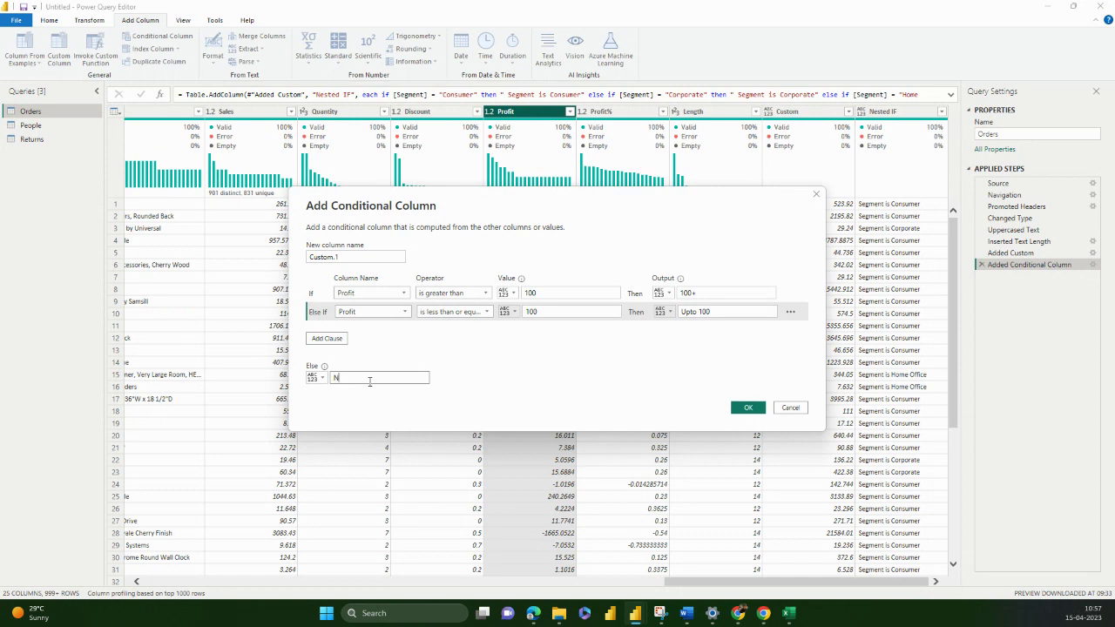
pyautogui.write('o Data Av')
pyautogui.write('lable')
pyautogui.click(746, 408)
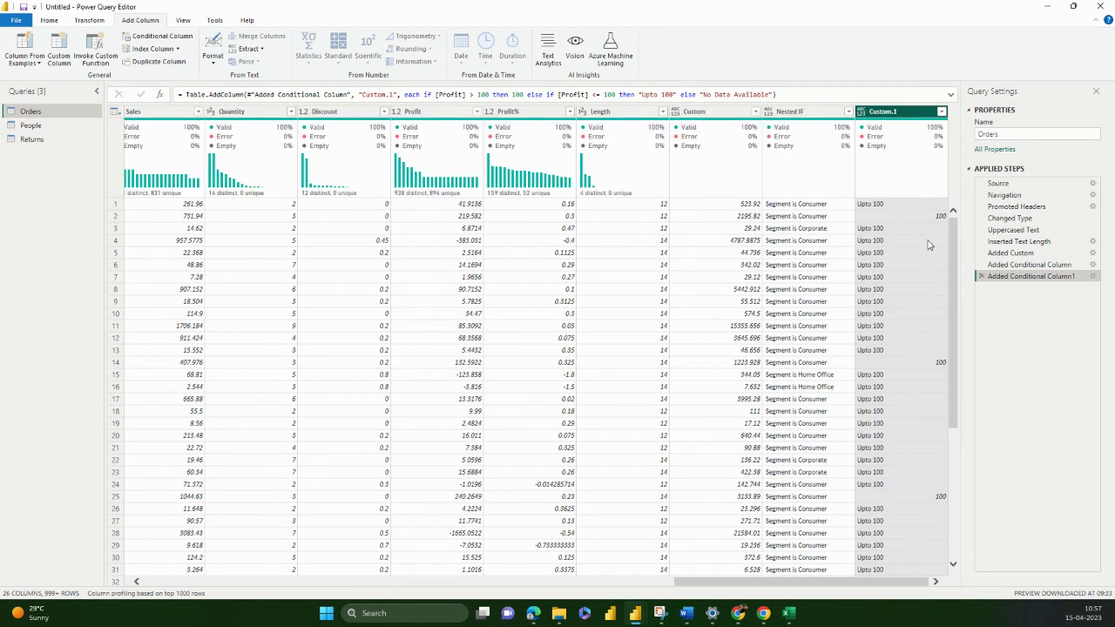
pyautogui.moveTo(885, 140)
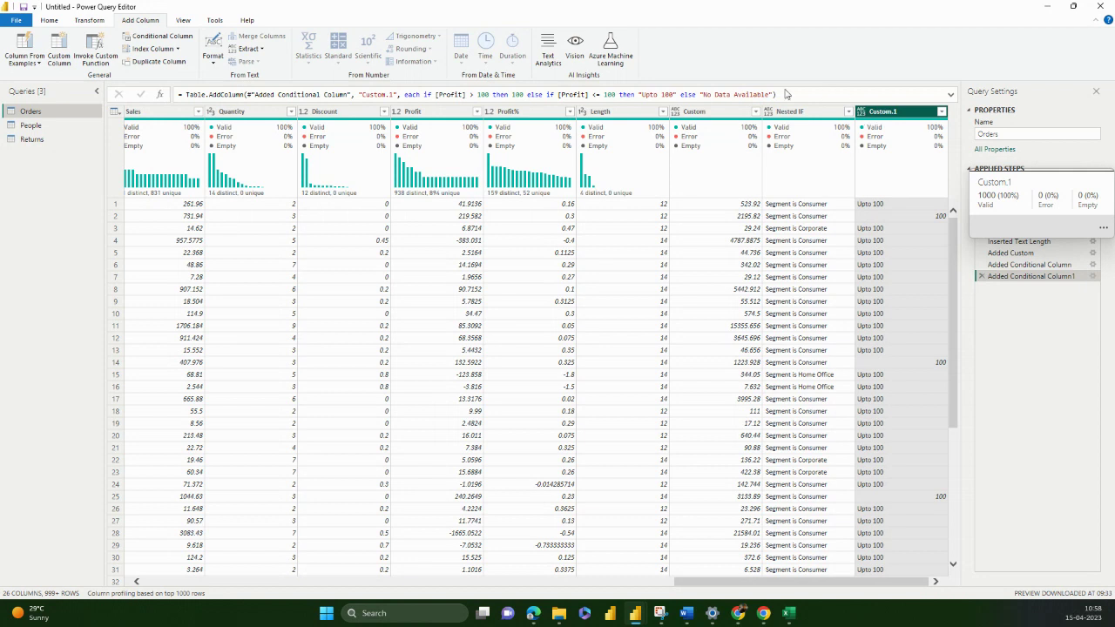
pyautogui.click(427, 111)
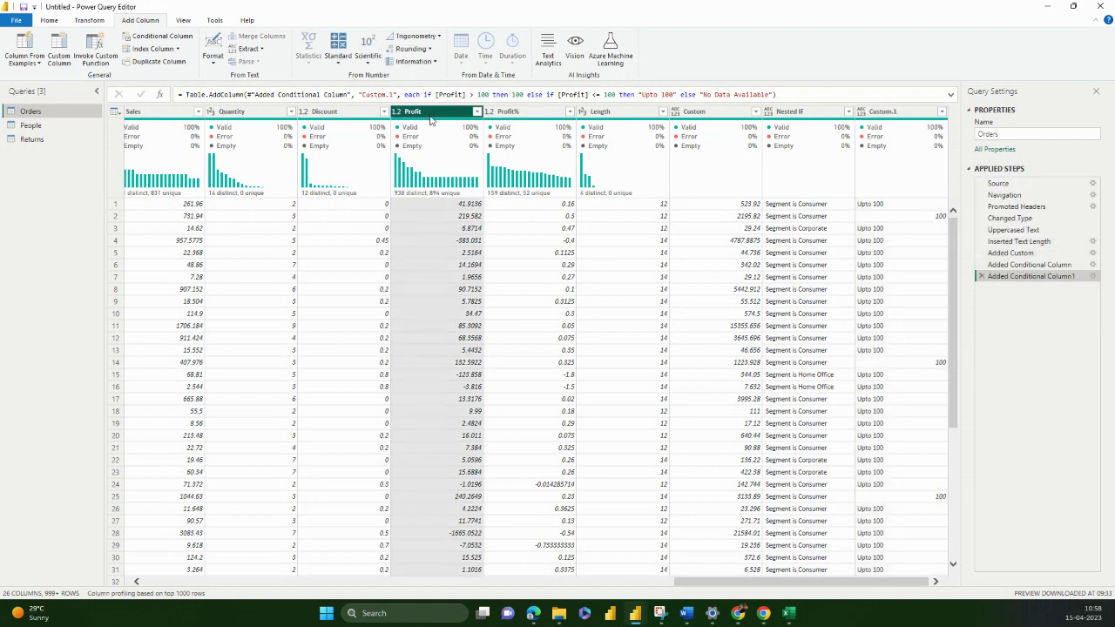
pyautogui.click(157, 36)
pyautogui.click(340, 320)
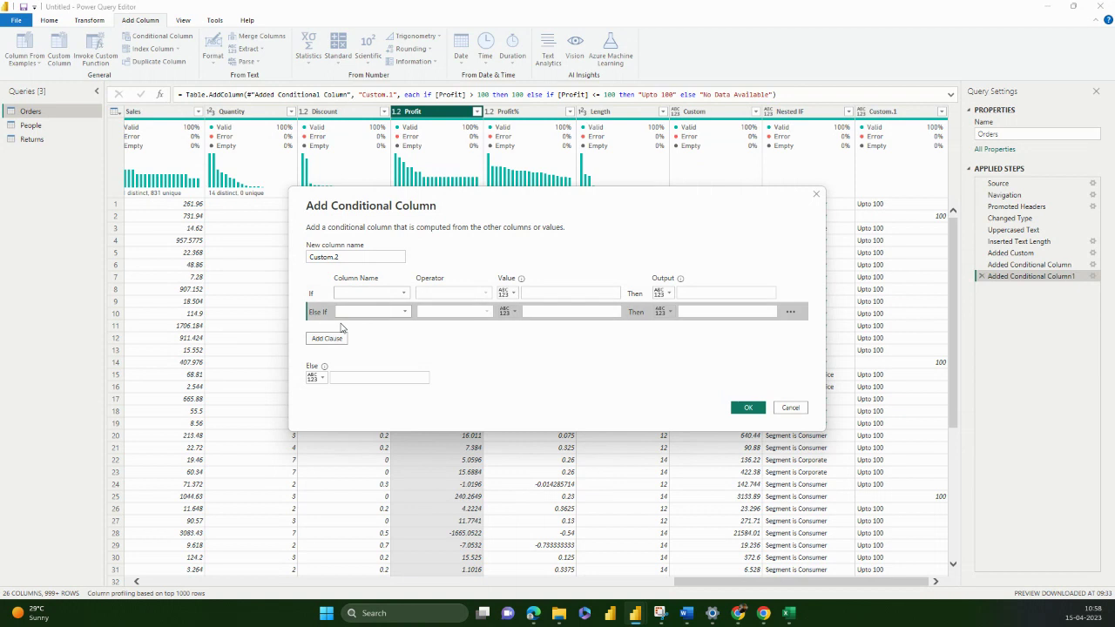
pyautogui.click(319, 344)
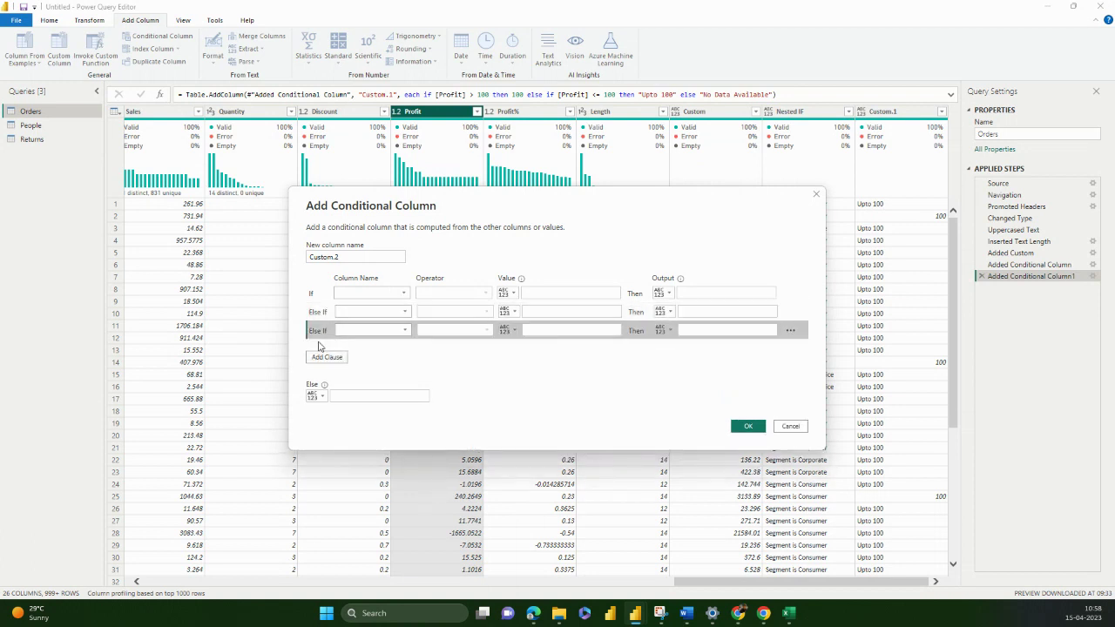
pyautogui.click(383, 293)
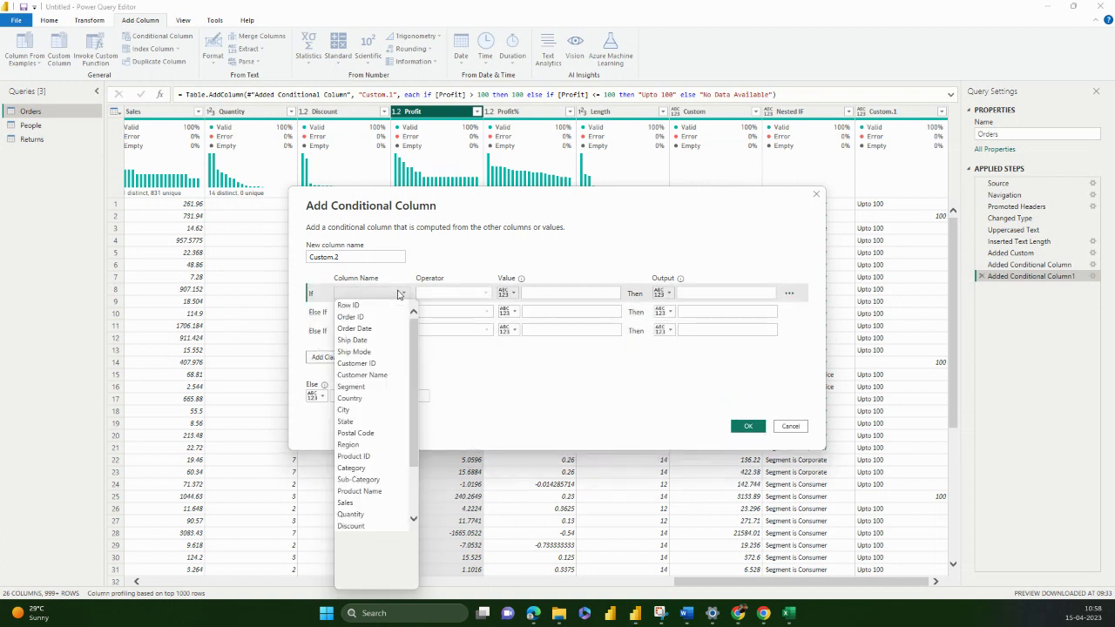
pyautogui.click(380, 341)
pyautogui.click(383, 312)
pyautogui.click(398, 168)
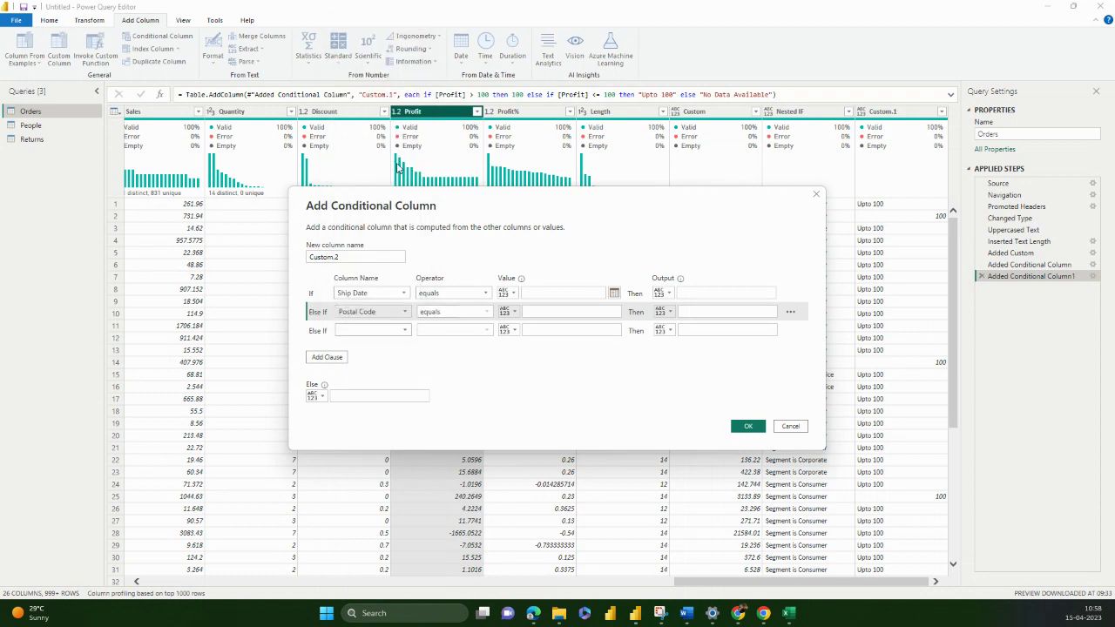
pyautogui.click(692, 310)
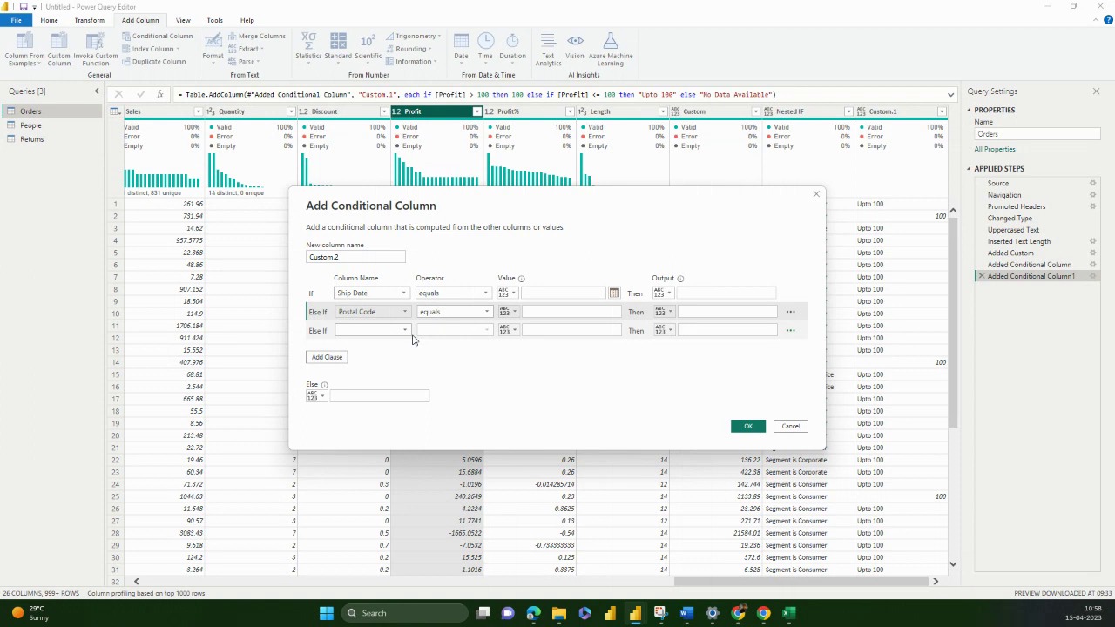
pyautogui.click(446, 293)
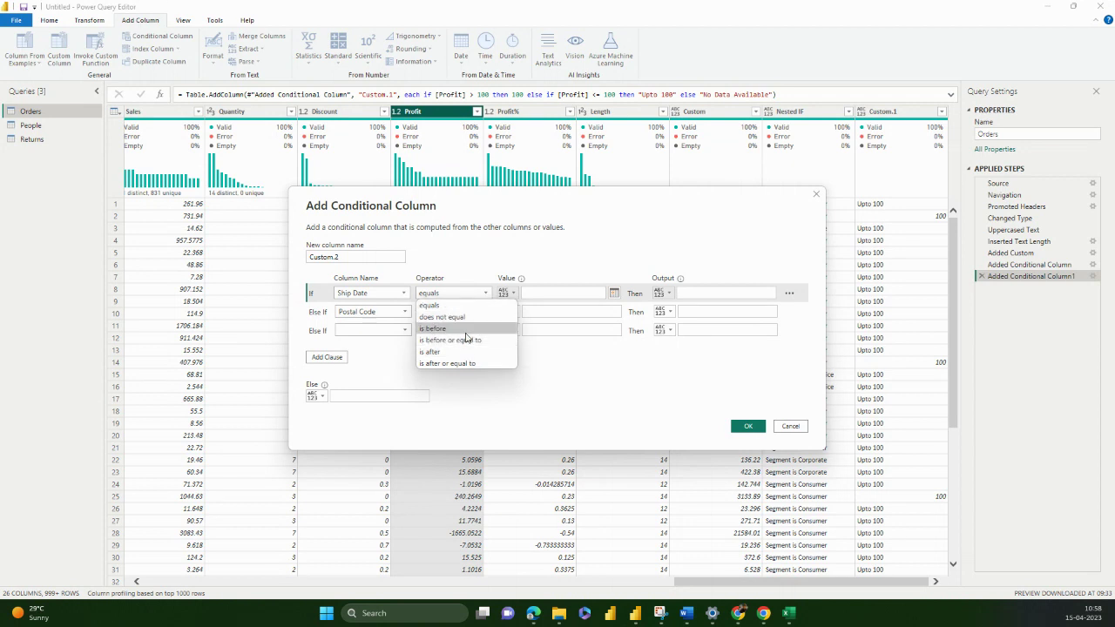
pyautogui.click(571, 367)
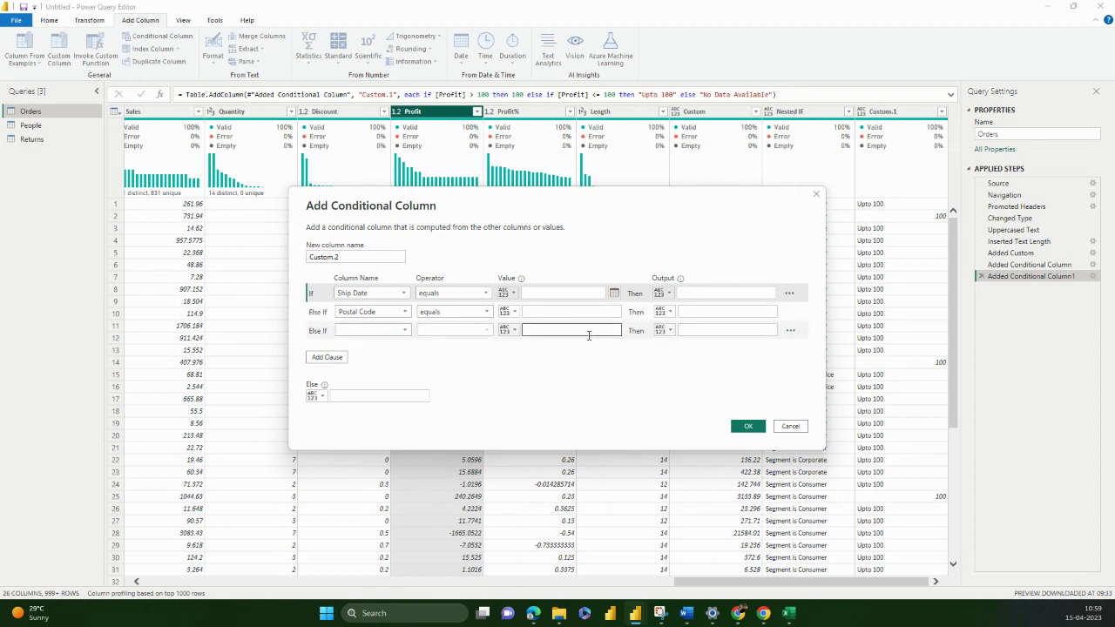
pyautogui.click(788, 293)
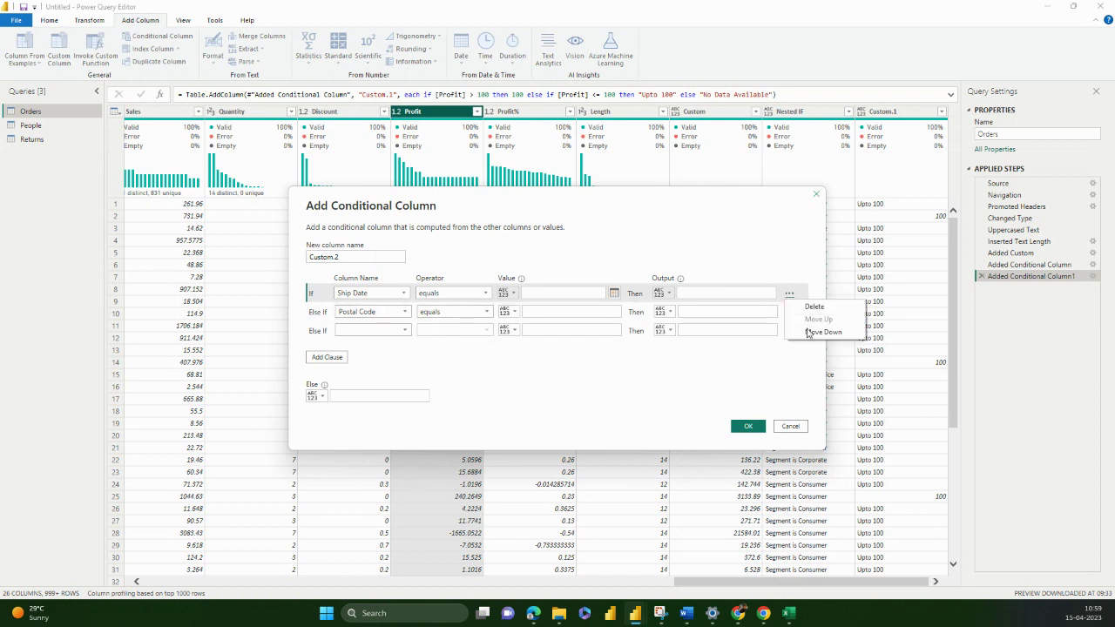
pyautogui.press('Escape')
pyautogui.click(788, 294)
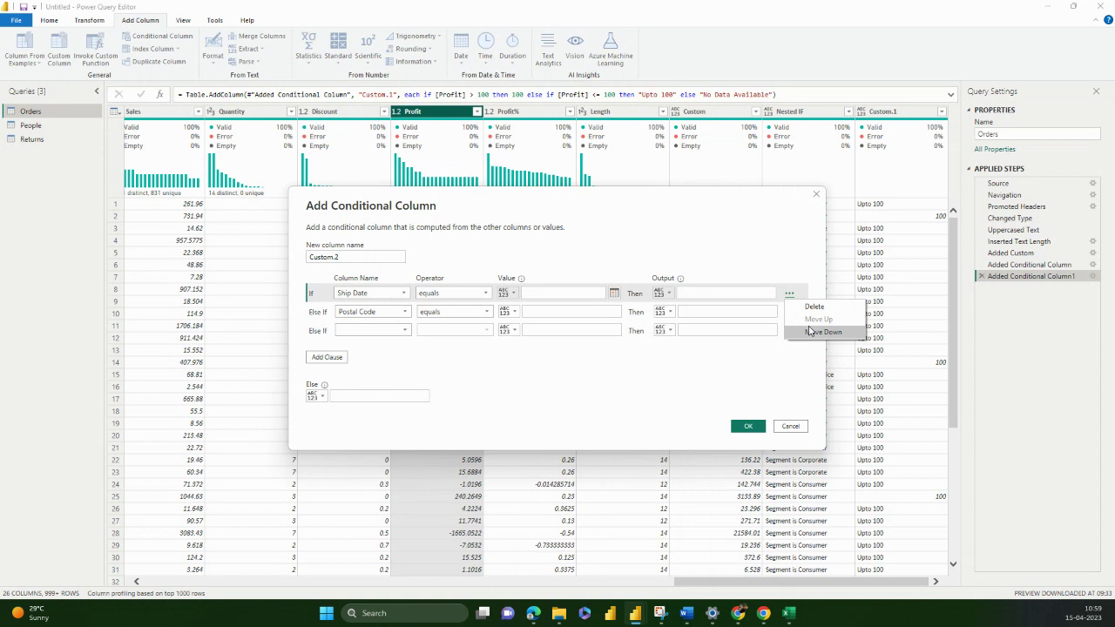
pyautogui.press('Escape')
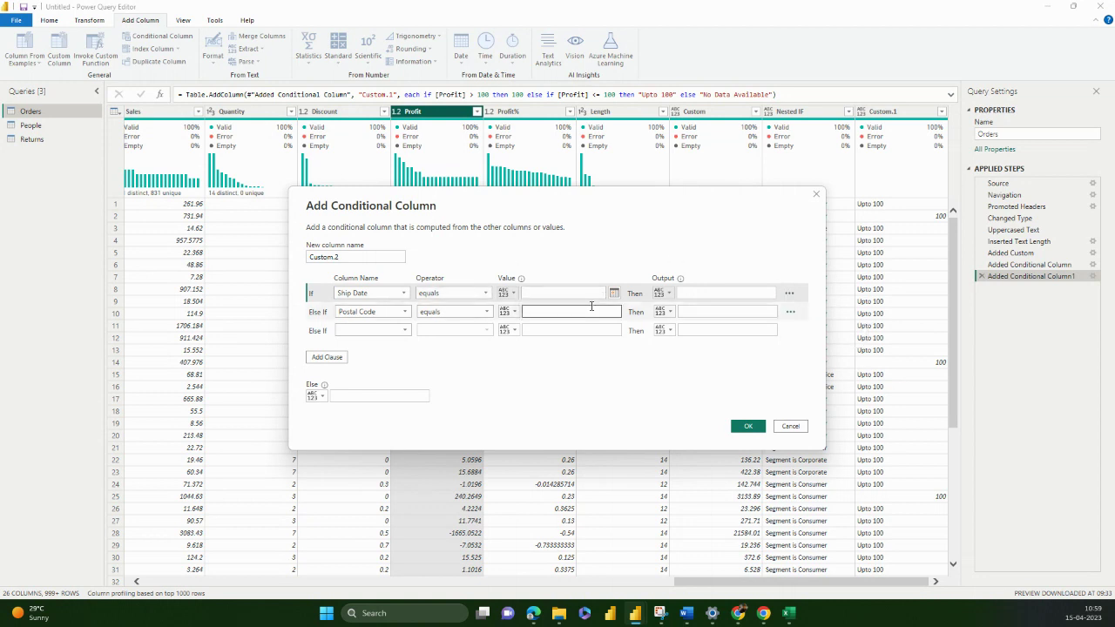
pyautogui.click(813, 196)
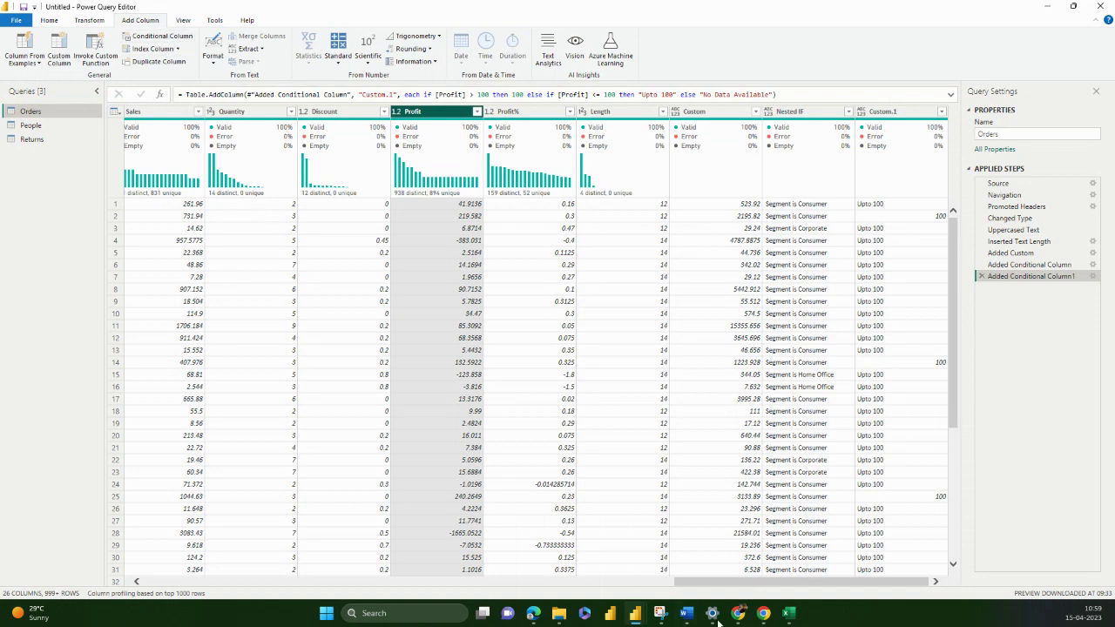
# Add two index columns to the Orders query, one starting from 0 and one starting from 1.
pyautogui.hscroll(-5, 342, 571)
pyautogui.hscroll(-10, 341, 571)
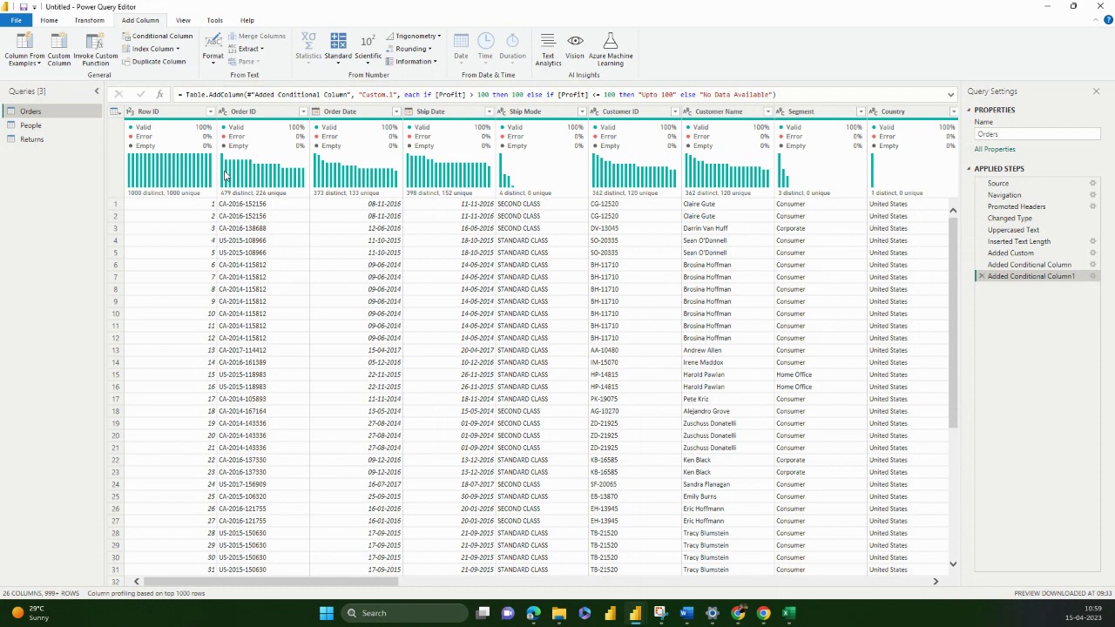
pyautogui.click(177, 50)
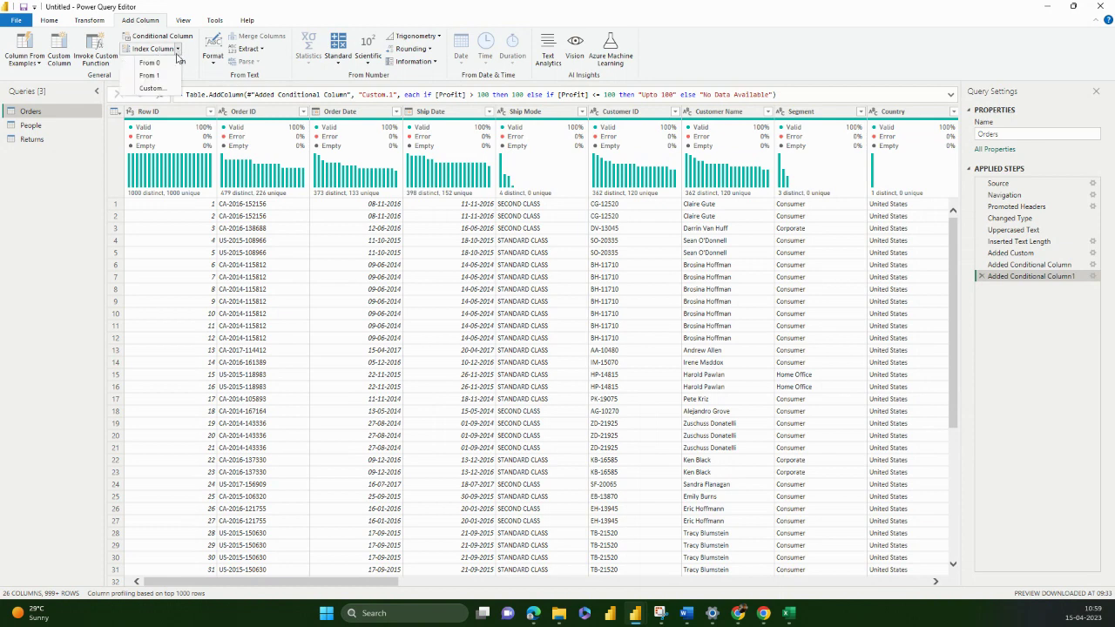
pyautogui.click(172, 65)
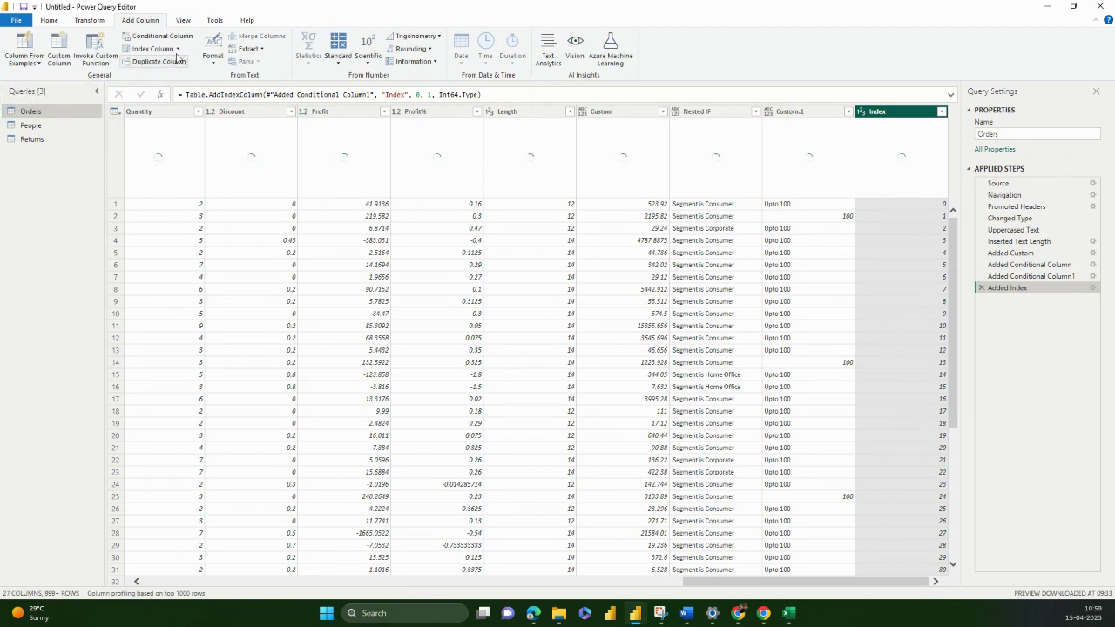
pyautogui.click(176, 49)
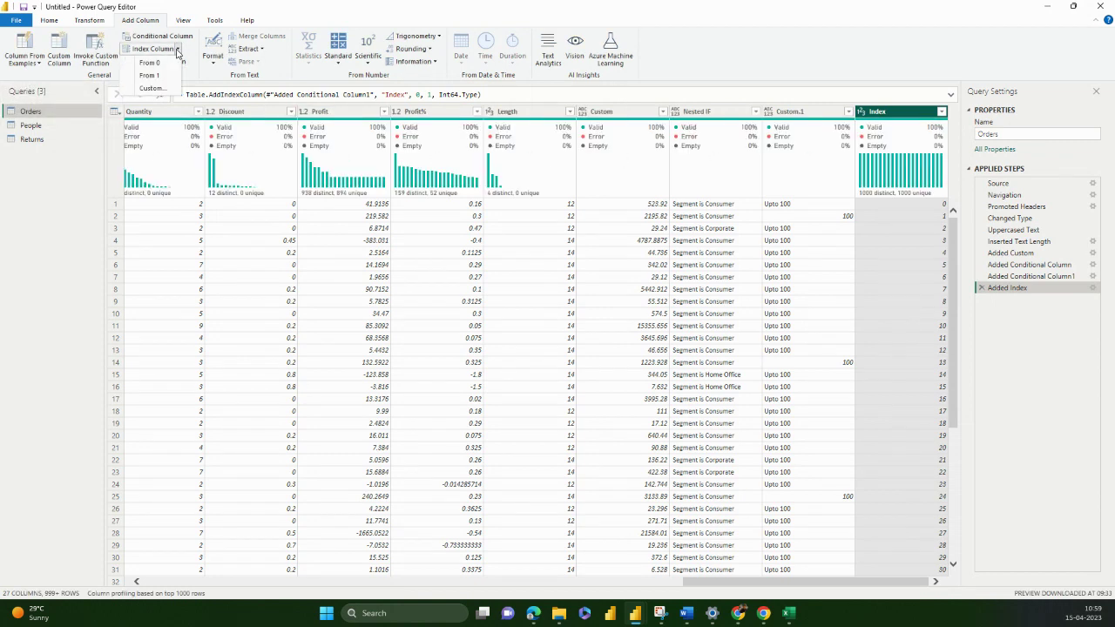
pyautogui.click(170, 78)
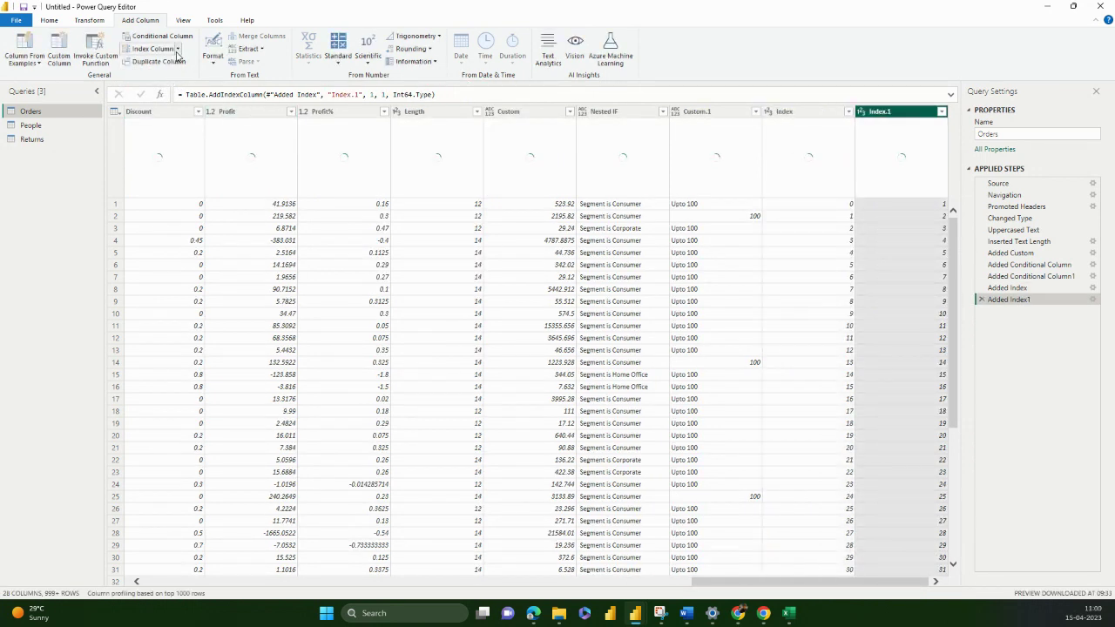
# Add a custom index column to the Orders query with starting index 5 and increment 2.
pyautogui.click(177, 49)
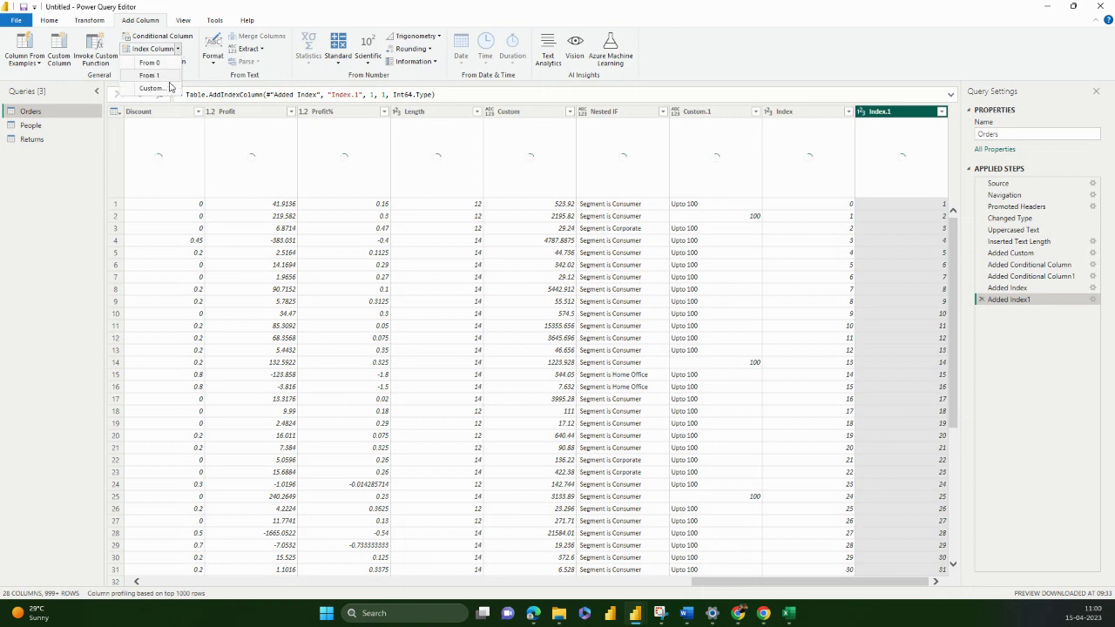
pyautogui.click(169, 87)
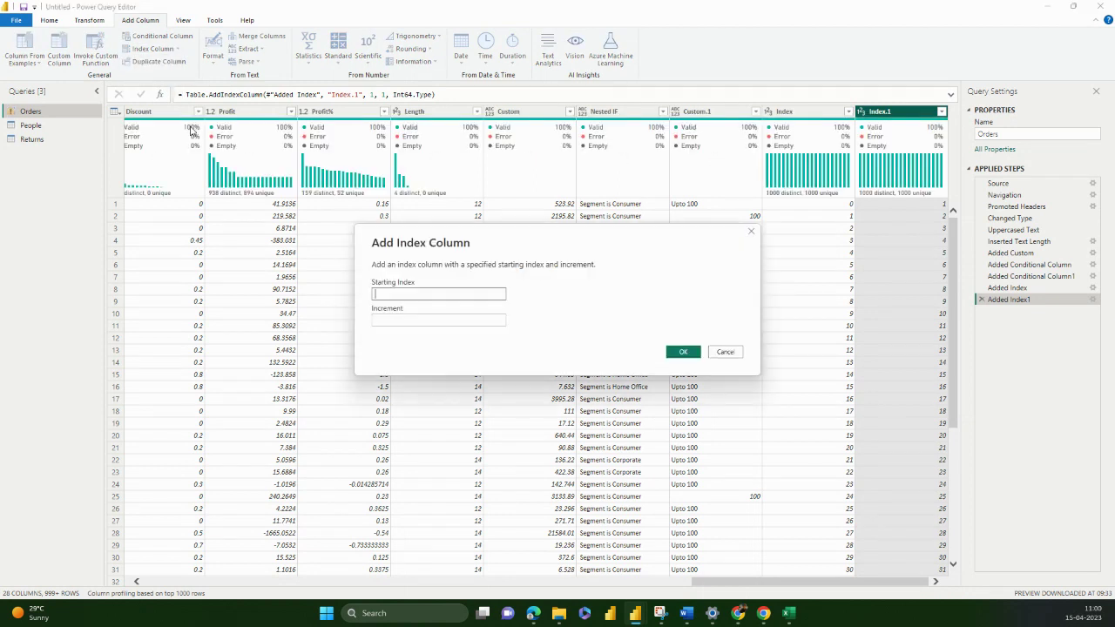
pyautogui.write('5')
pyautogui.click(385, 319)
pyautogui.write('2')
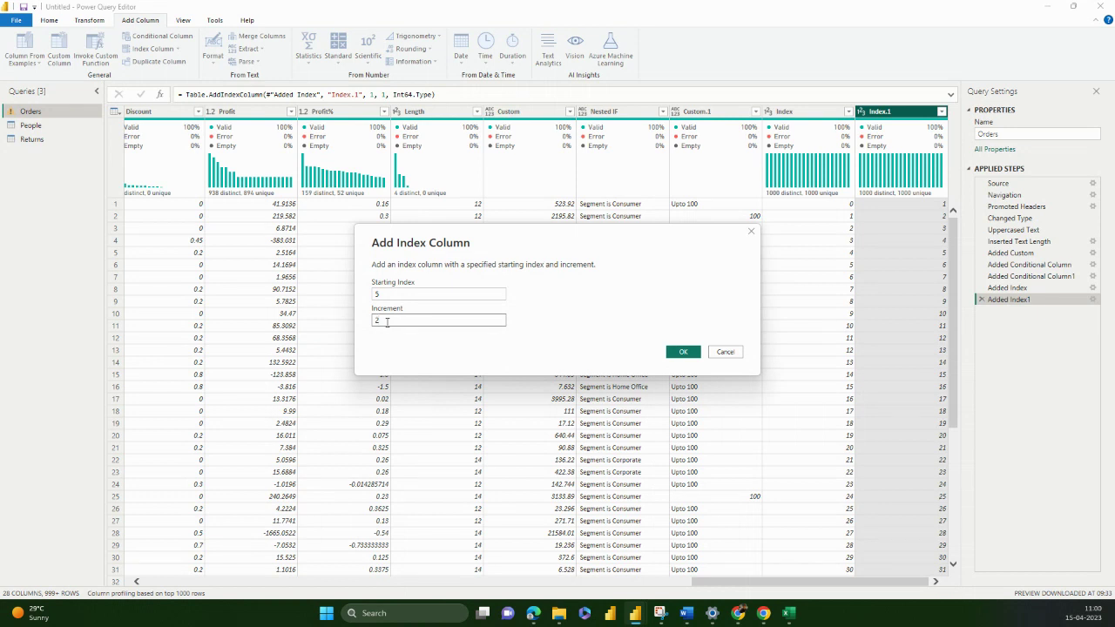
pyautogui.click(686, 353)
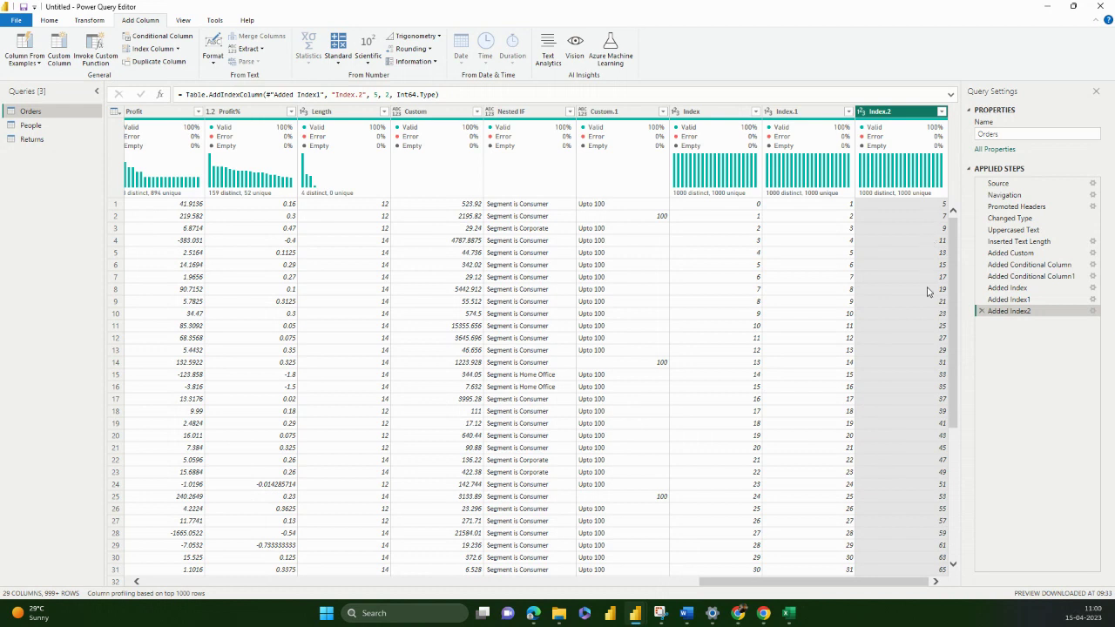
# Turn off Show whitespace, Column quality and Column distribution for the Orders data preview.
pyautogui.moveTo(343, 135)
pyautogui.click(91, 20)
pyautogui.click(137, 21)
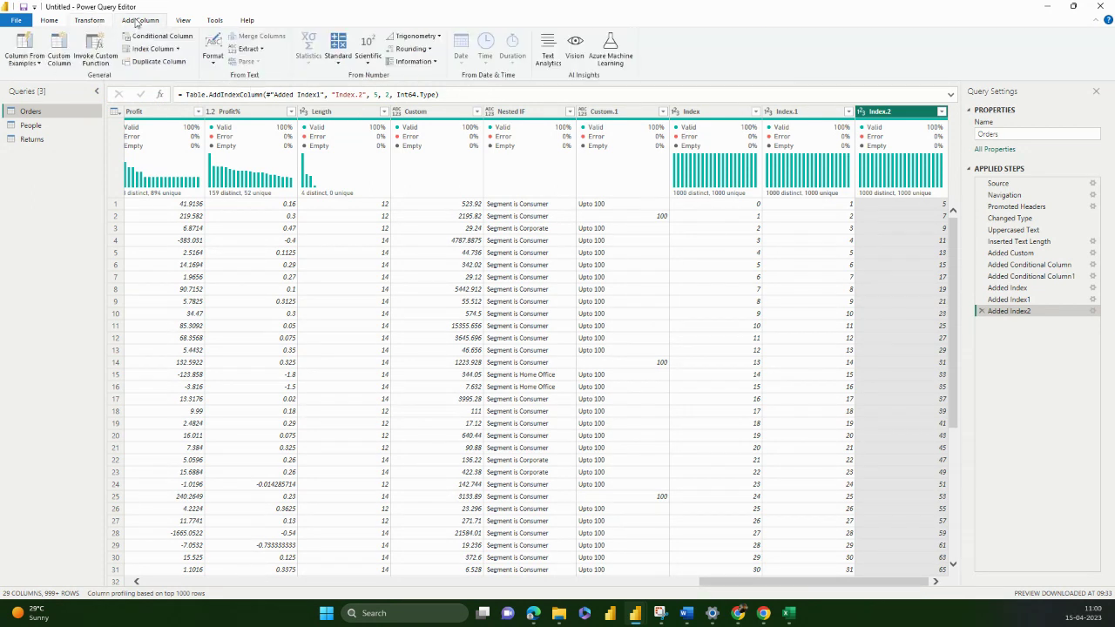
pyautogui.click(184, 21)
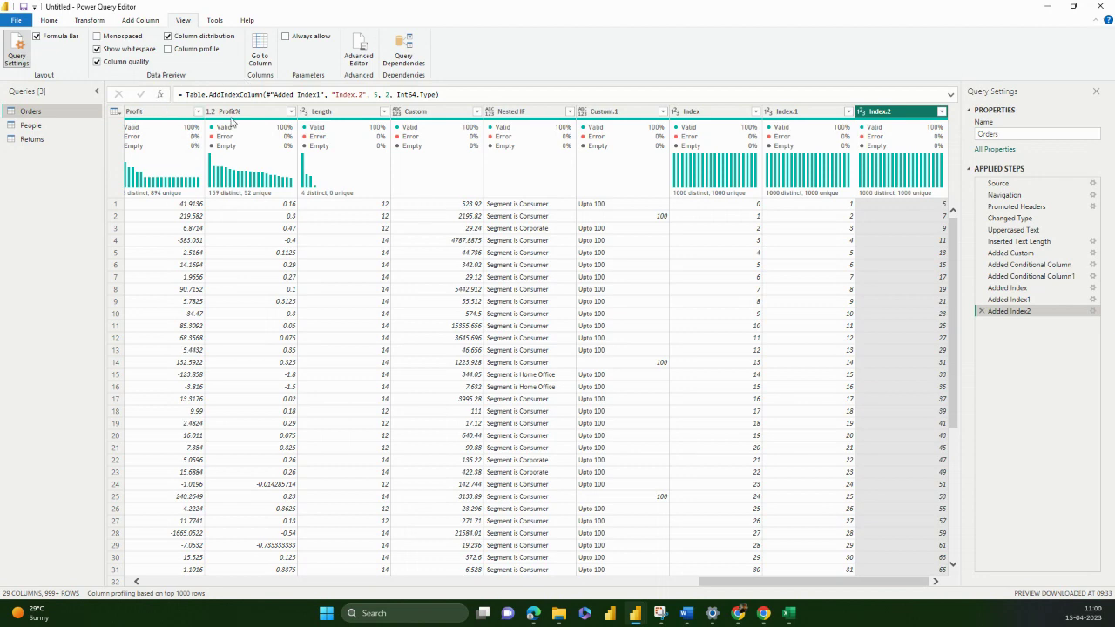
pyautogui.click(116, 49)
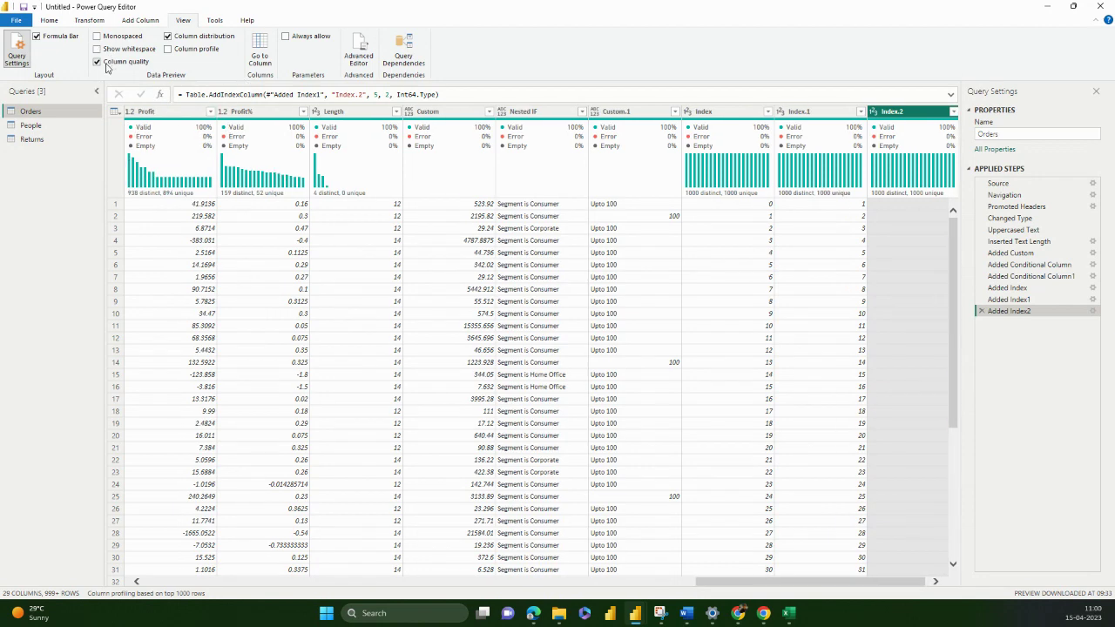
pyautogui.click(110, 63)
pyautogui.click(168, 36)
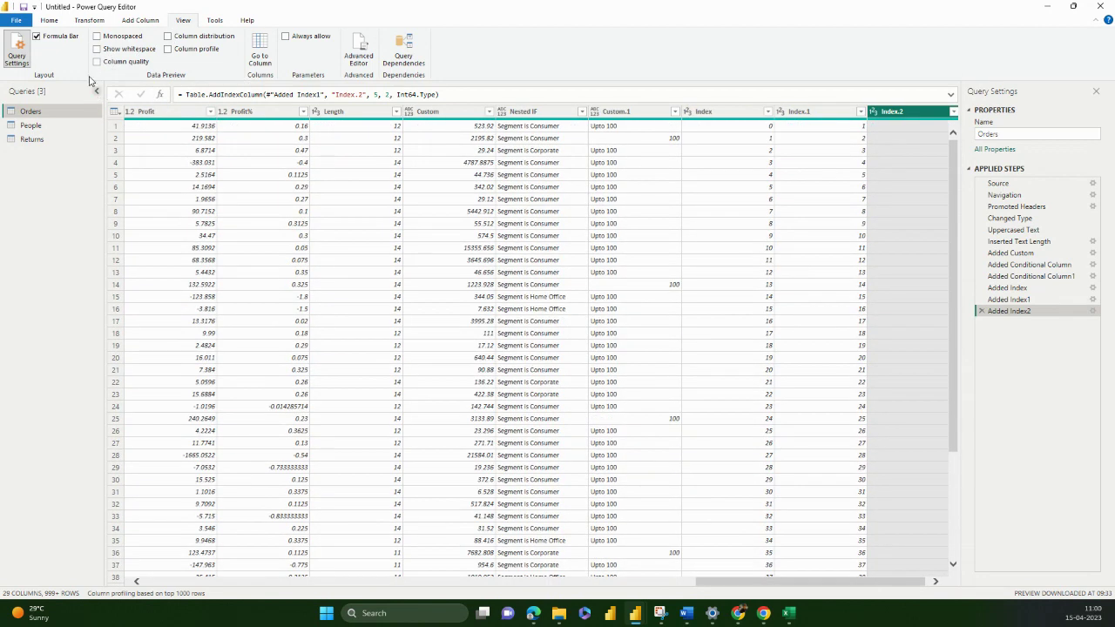
# Hide the formula bar and show it again, and turn on the Monospaced font for the data preview.
pyautogui.click(61, 36)
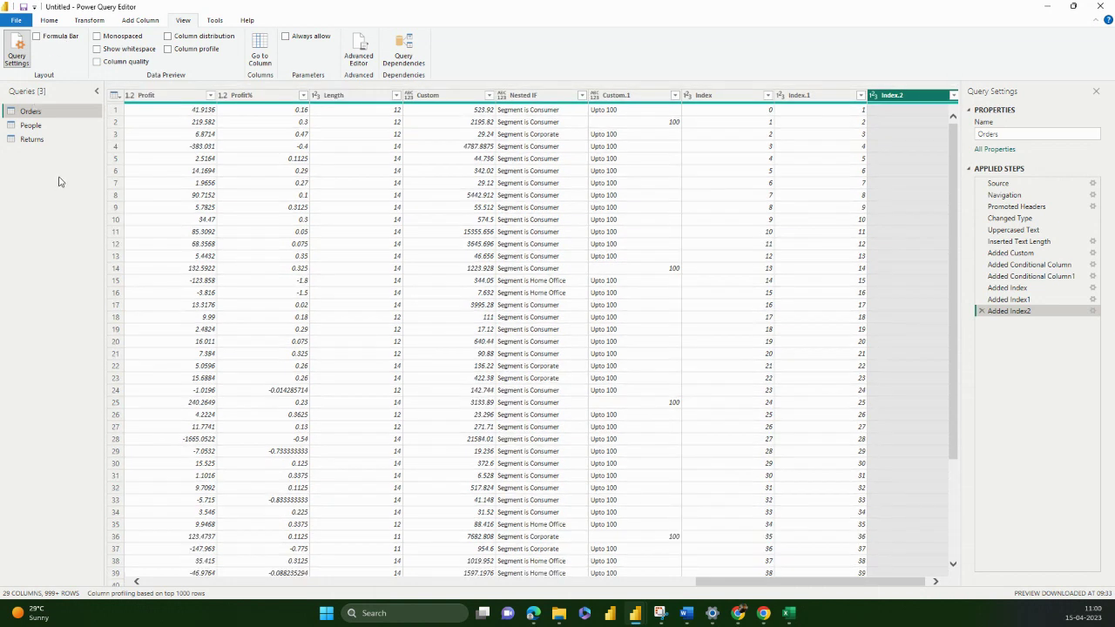
pyautogui.click(54, 37)
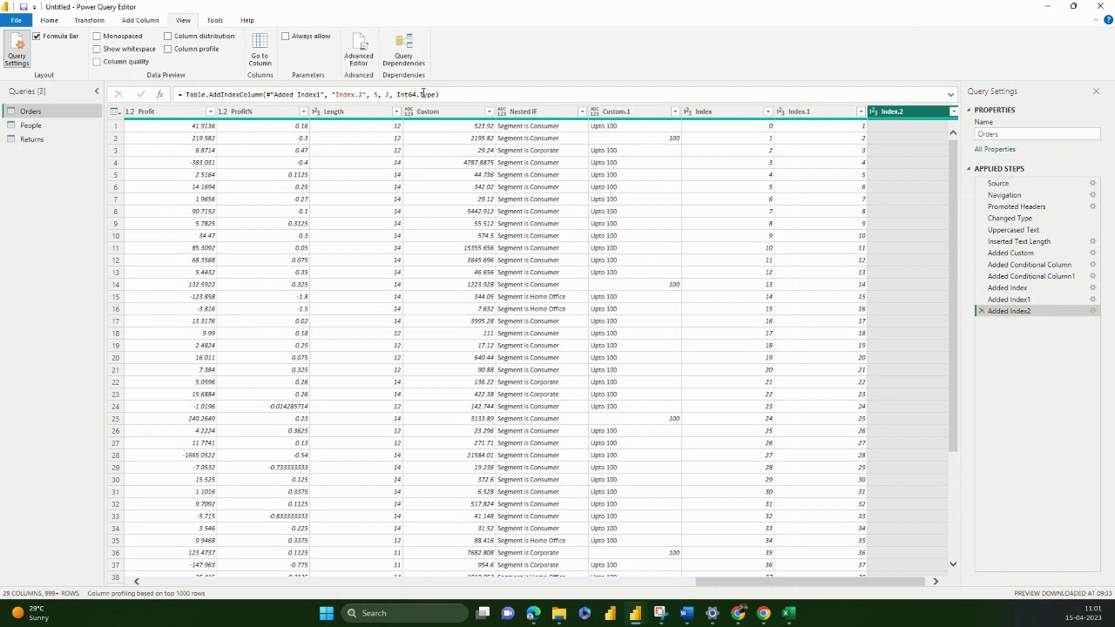
pyautogui.click(127, 37)
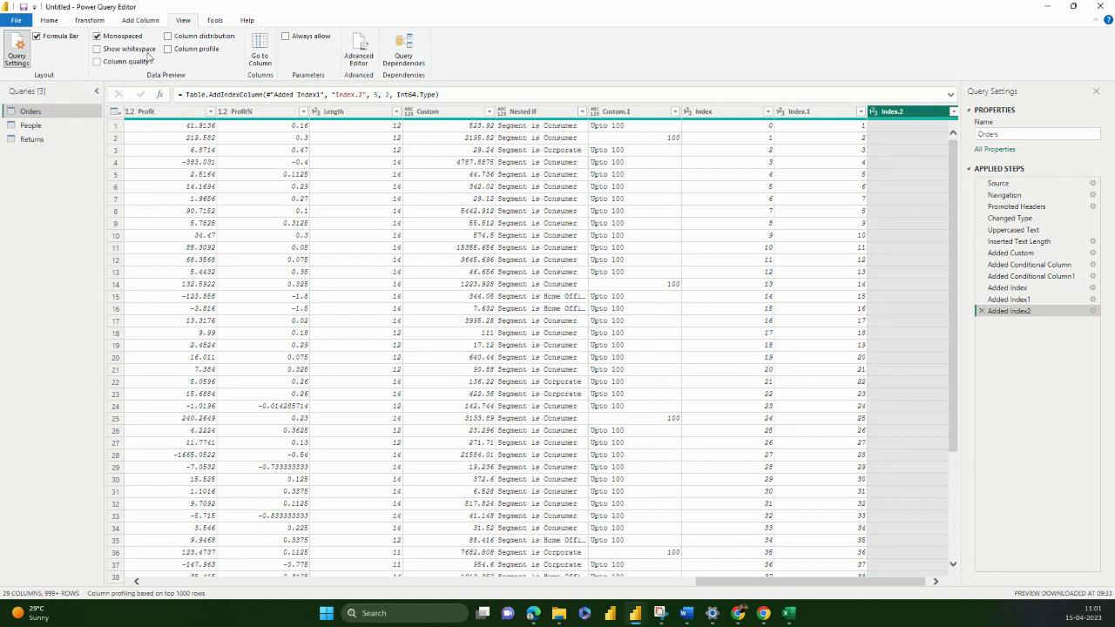
# Turn on Column quality and Column distribution, and inspect the distribution details of the Profit% column.
pyautogui.click(131, 64)
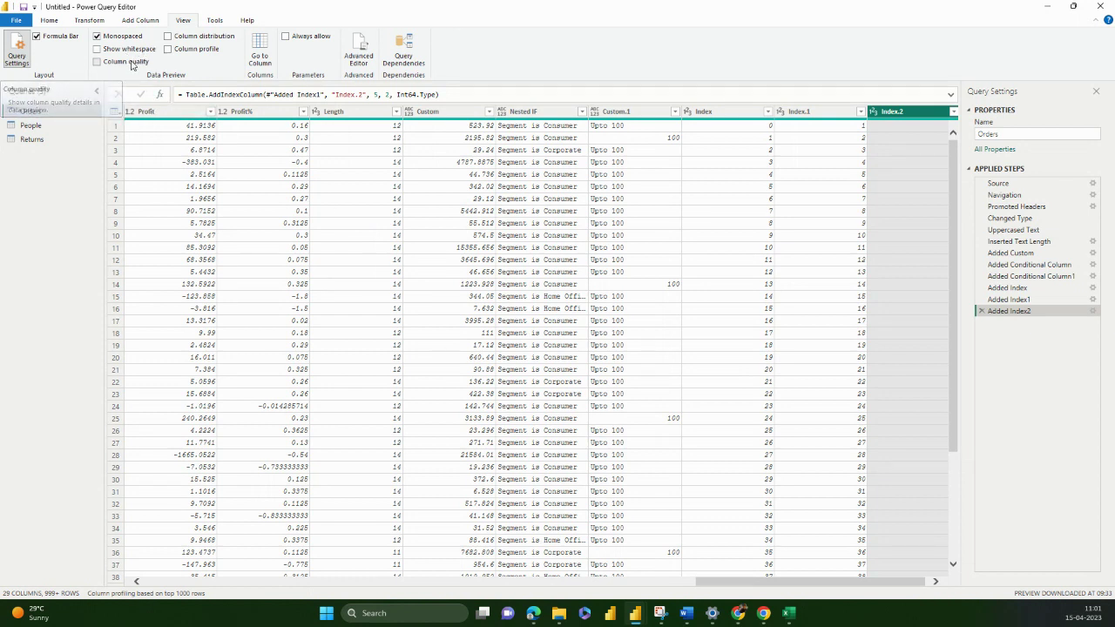
pyautogui.moveTo(419, 133)
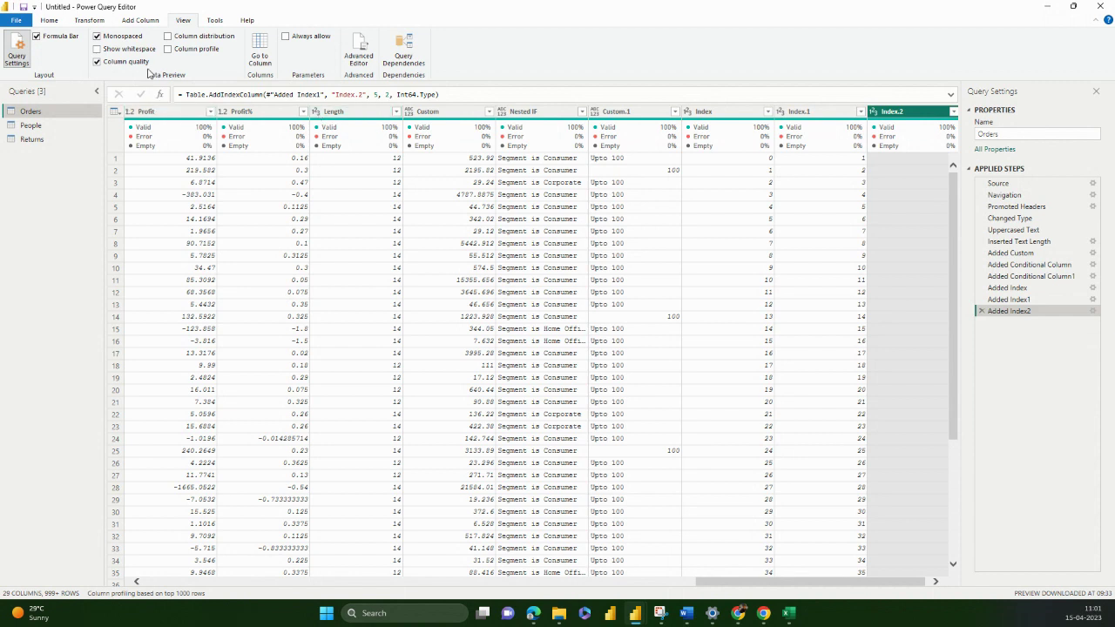
pyautogui.click(184, 39)
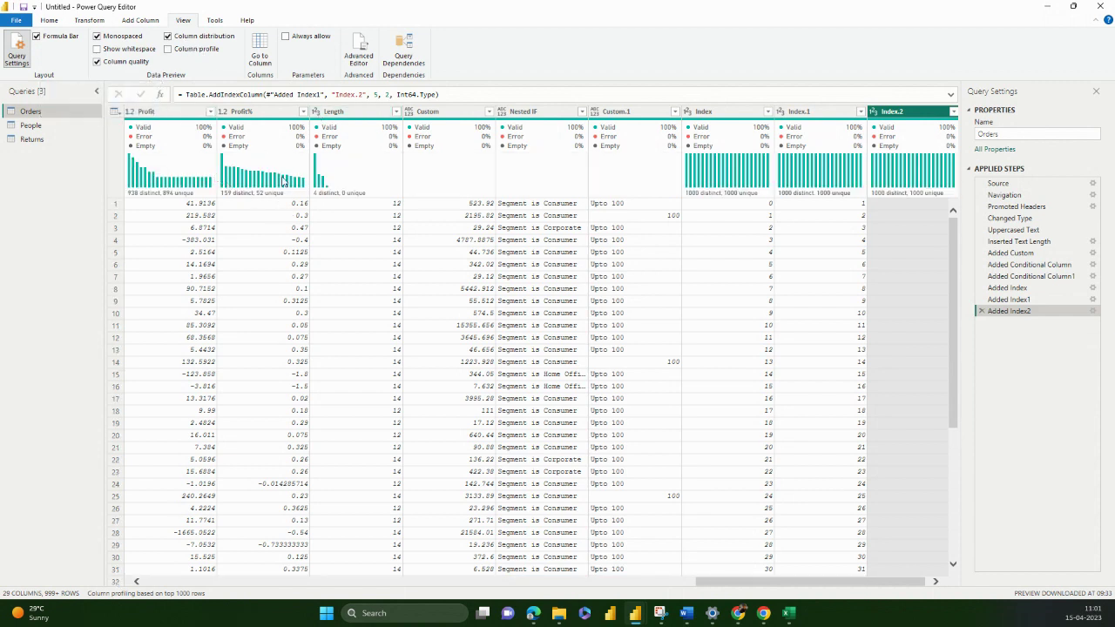
pyautogui.moveTo(295, 181)
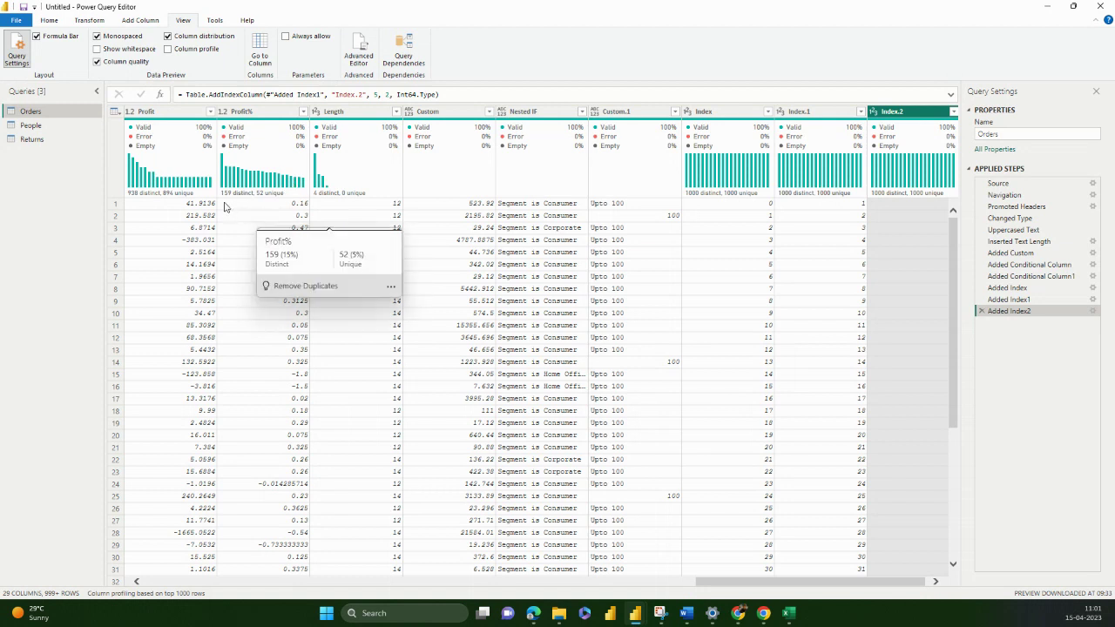
pyautogui.moveTo(267, 201)
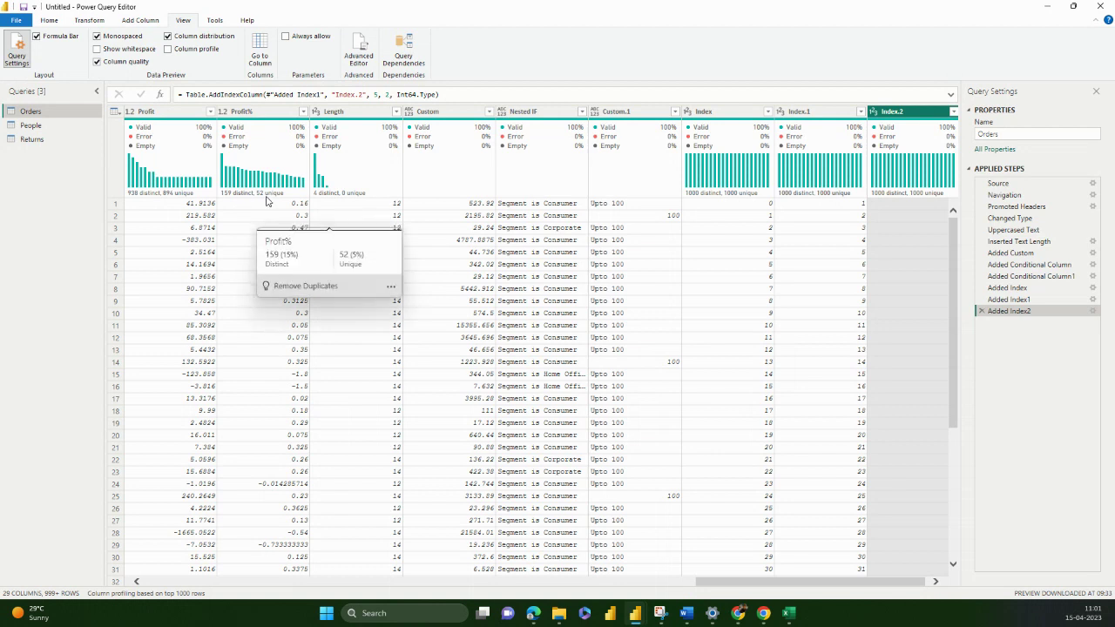
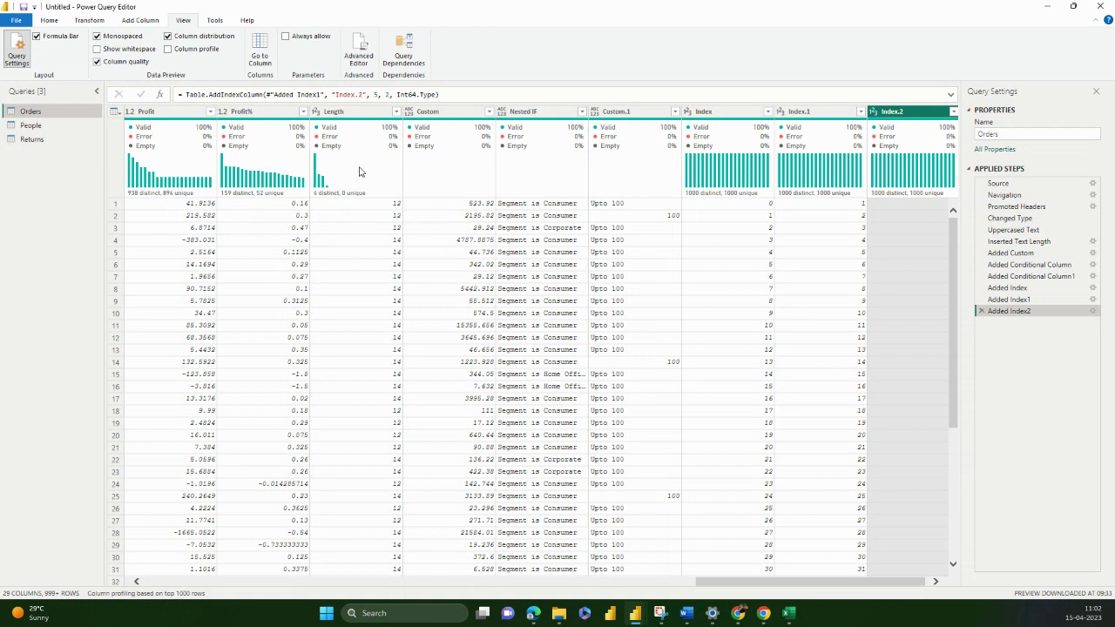
# Turn on Column profile for the Profit column and review its column statistics through the standard deviation.
pyautogui.moveTo(342, 125)
pyautogui.click(252, 113)
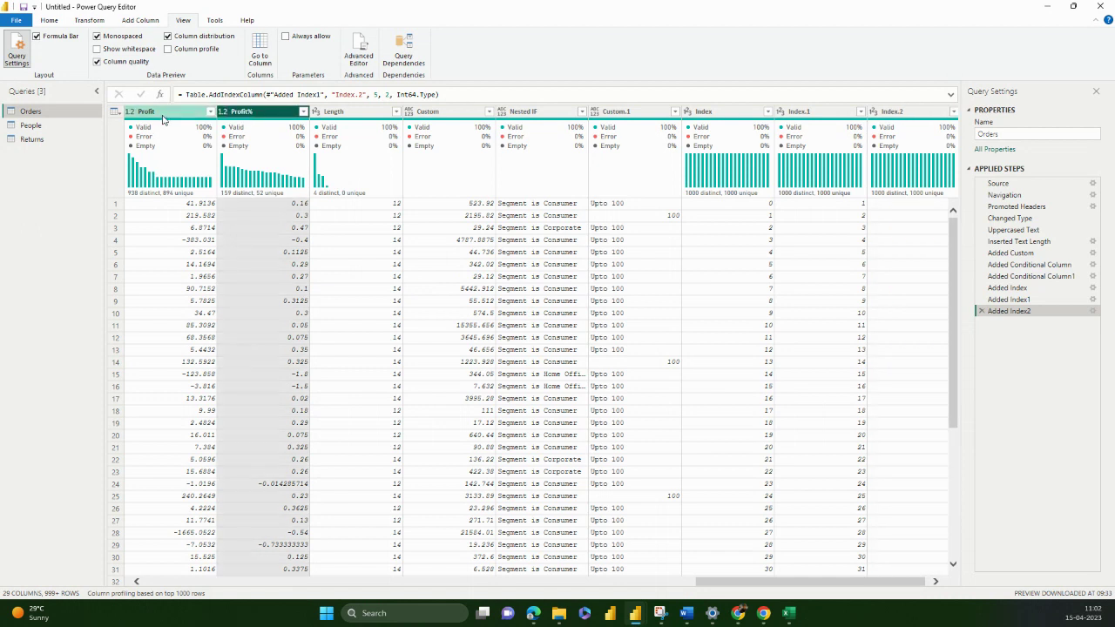
pyautogui.click(166, 113)
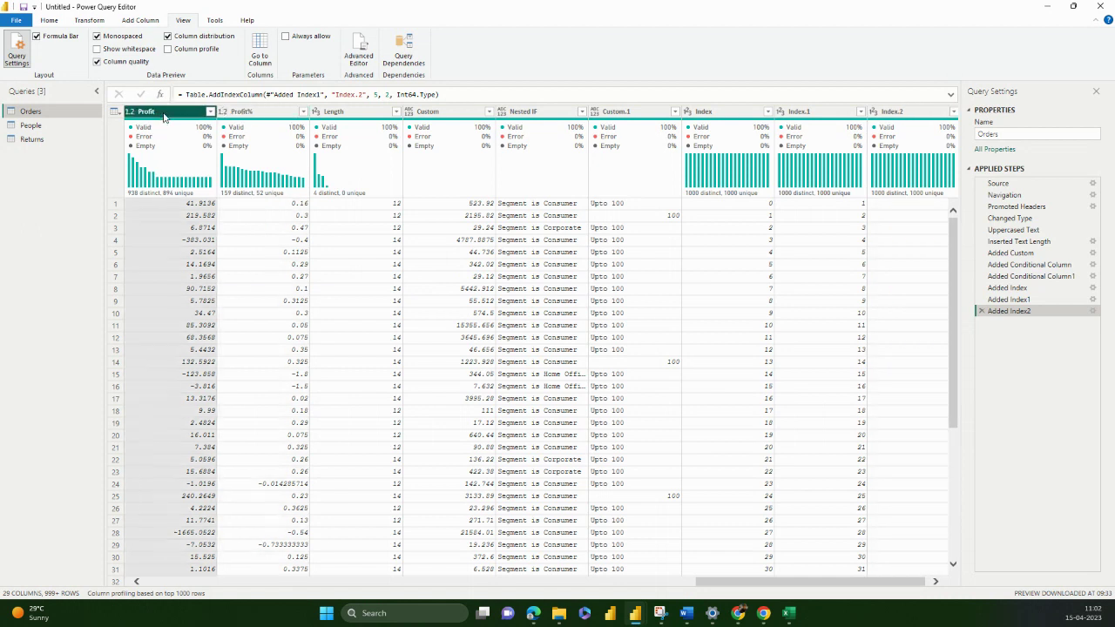
pyautogui.click(185, 51)
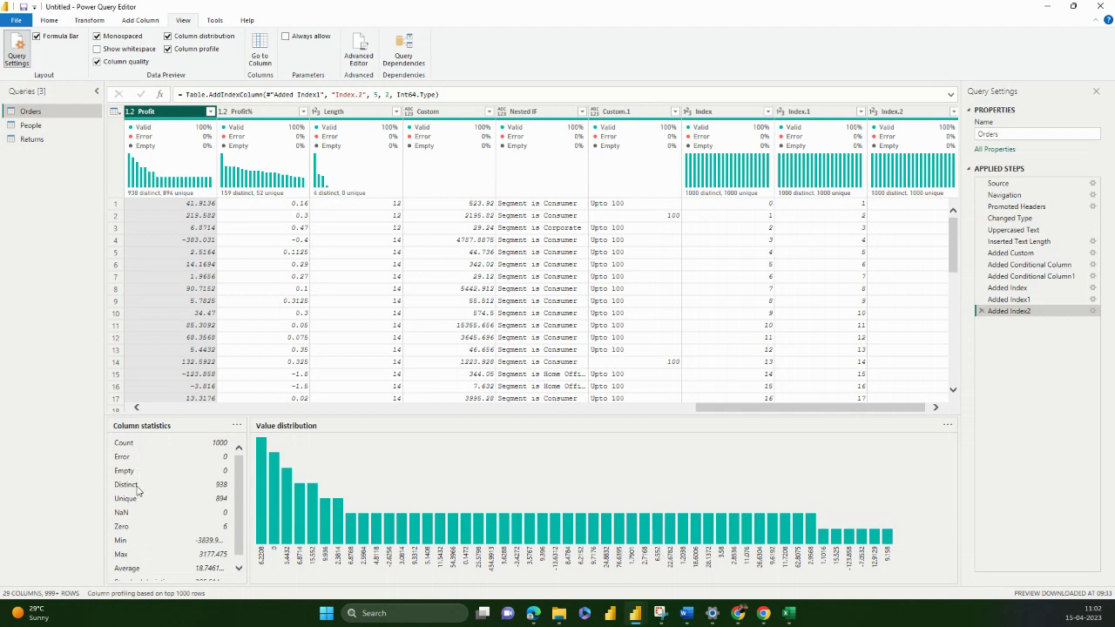
pyautogui.scroll(-1, 242, 546)
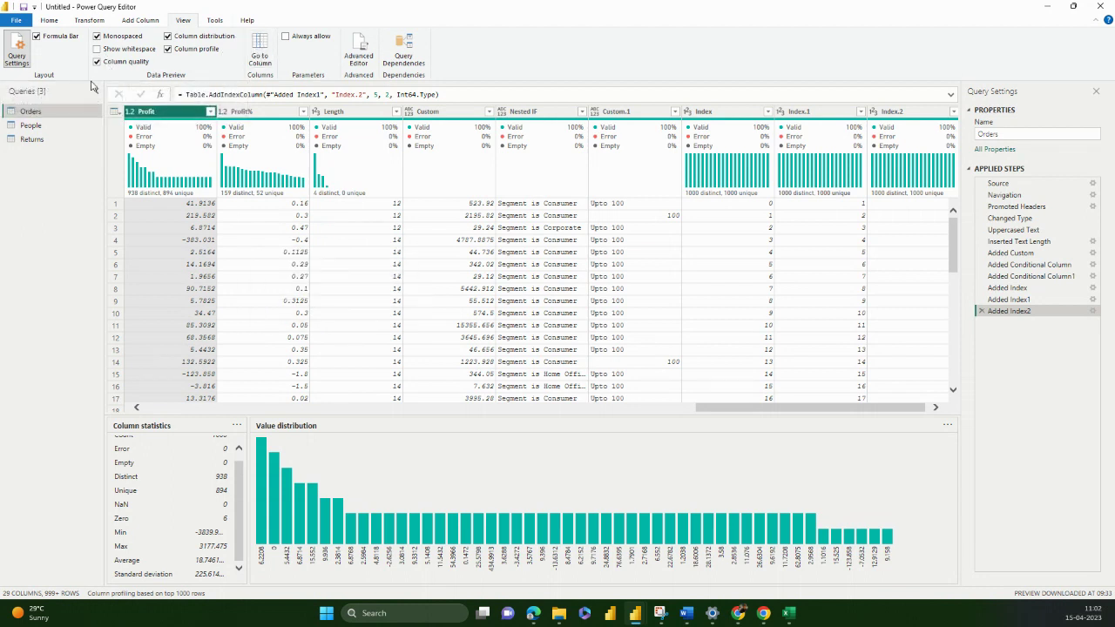
# Switch to the Book1 workbook in Excel and enter "kmdskmdsk" in cell D15 of Sheet1.
pyautogui.click(57, 21)
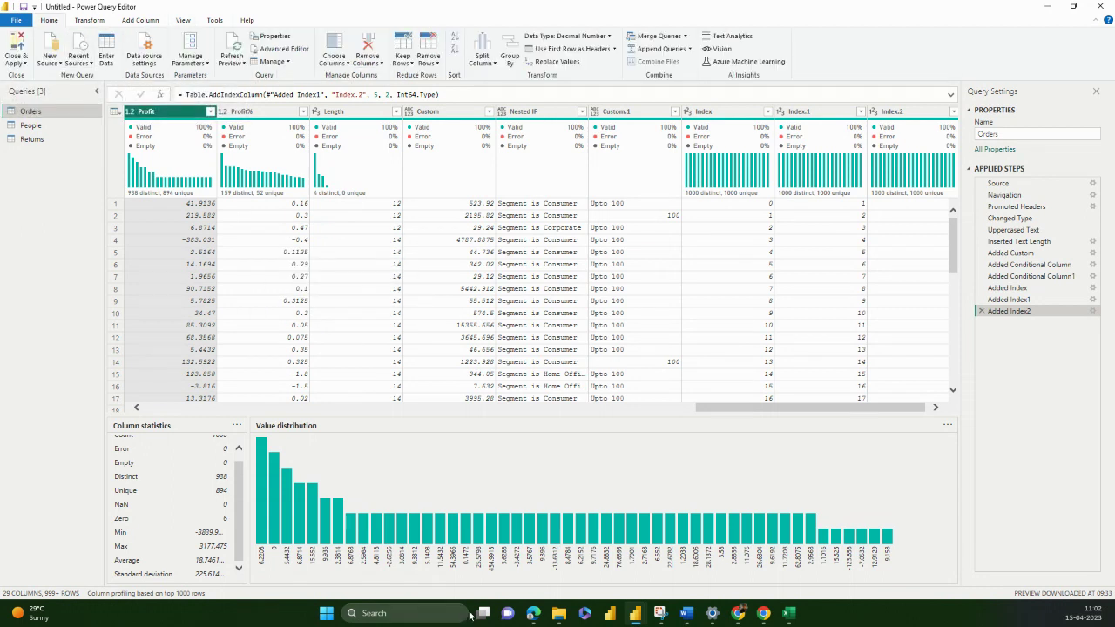
pyautogui.click(788, 613)
pyautogui.click(290, 332)
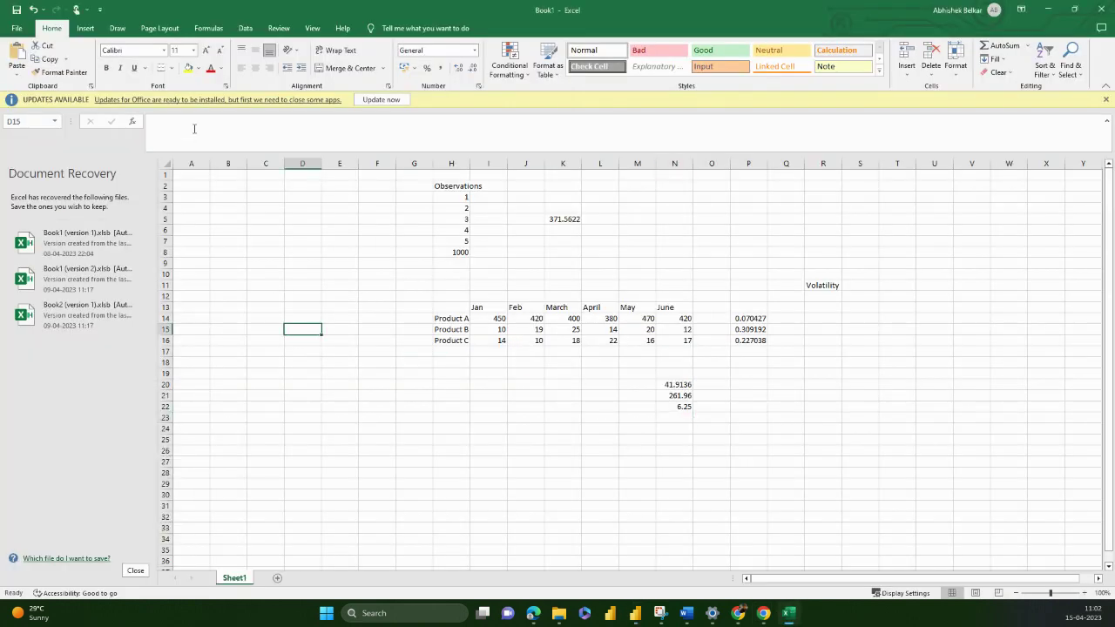
pyautogui.click(195, 128)
pyautogui.write('kmdskmdsk')
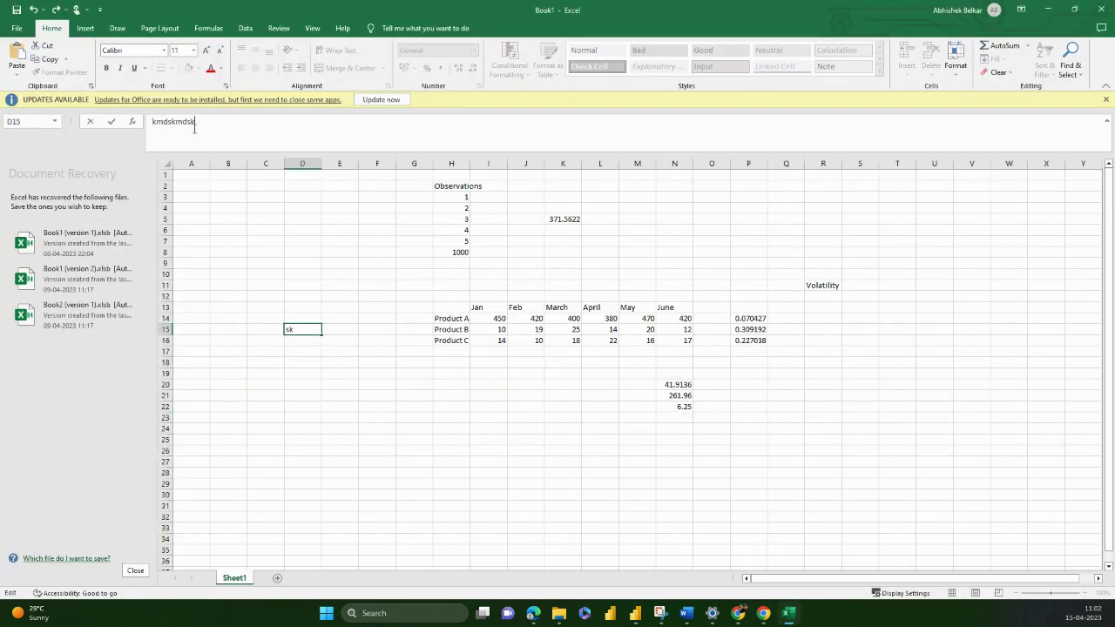
pyautogui.hotkey('shift', 'Return')
pyautogui.press('Down')
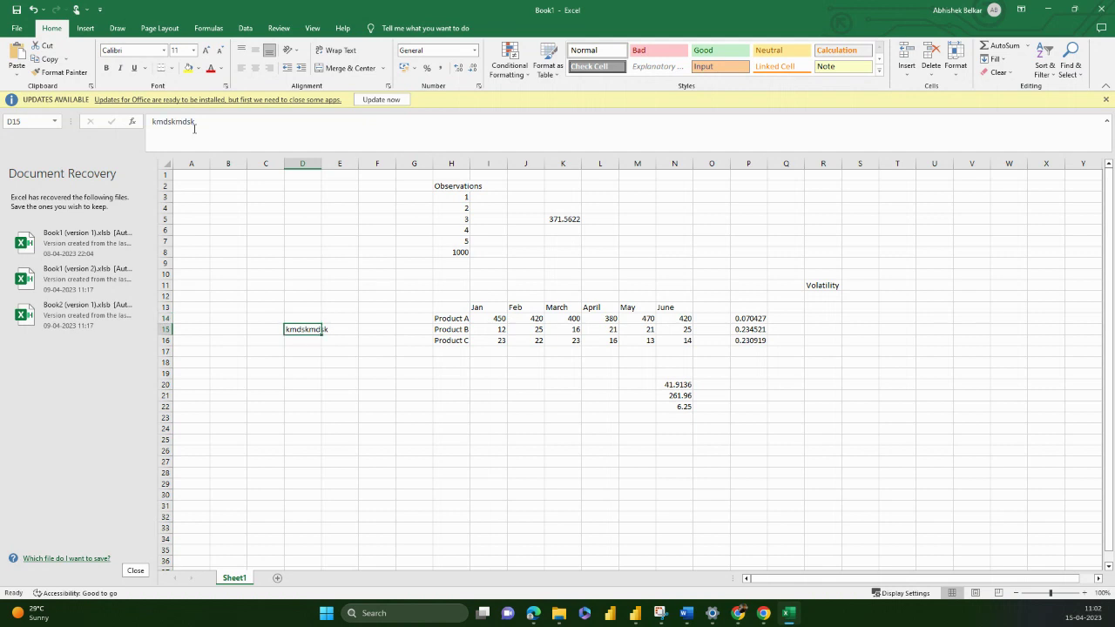
# Try to insert a line break in the text of cell D15.
pyautogui.click(197, 128)
pyautogui.press('Return')
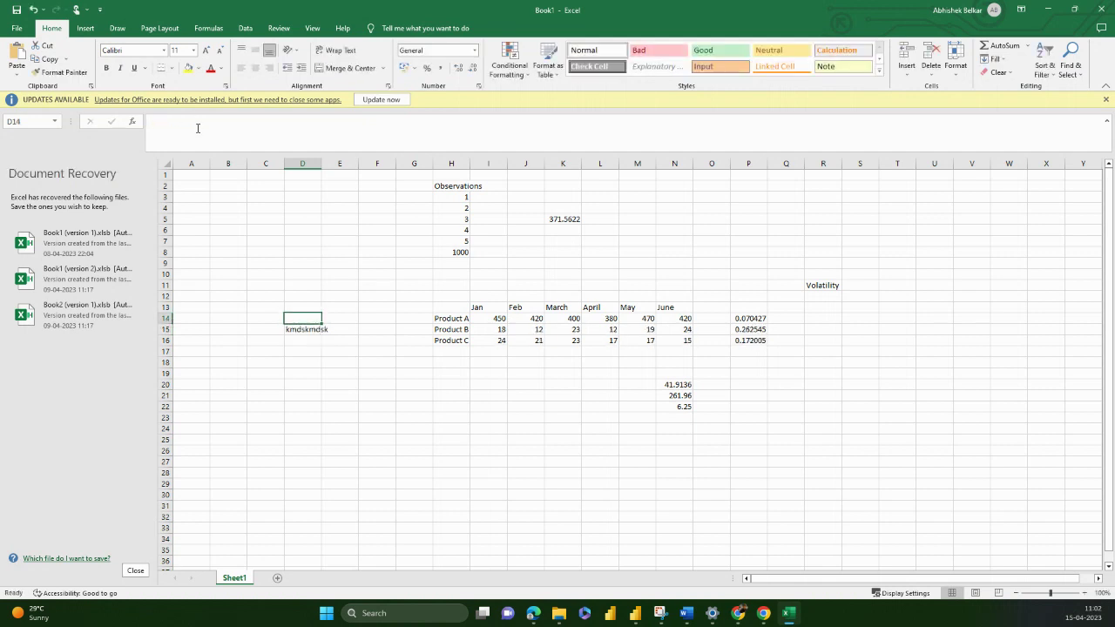
pyautogui.click(197, 128)
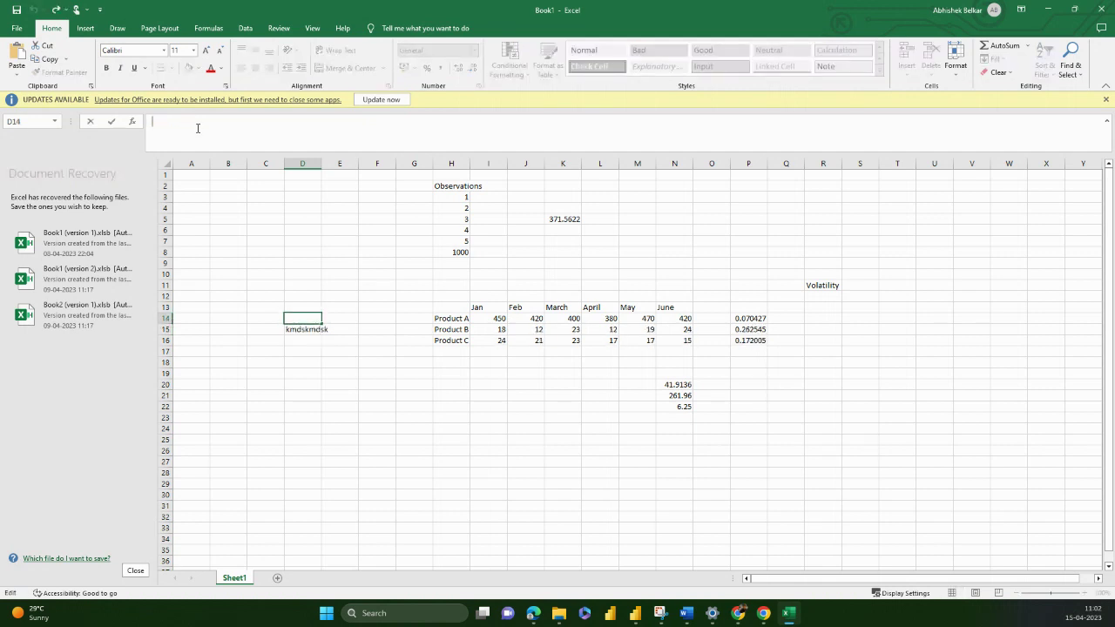
pyautogui.press('Return')
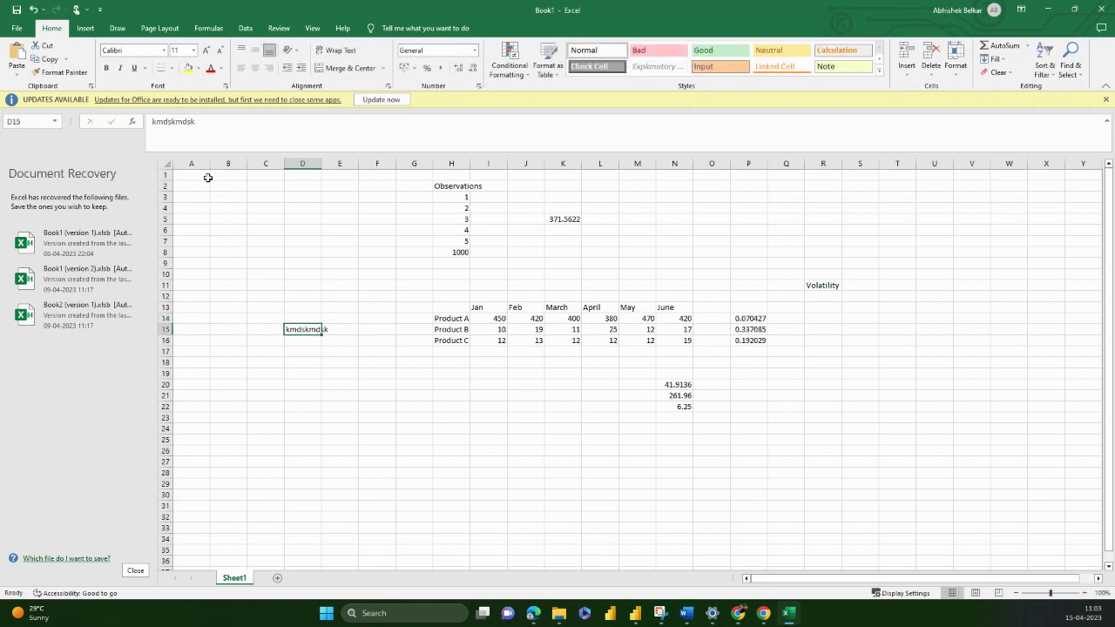
pyautogui.click(175, 123)
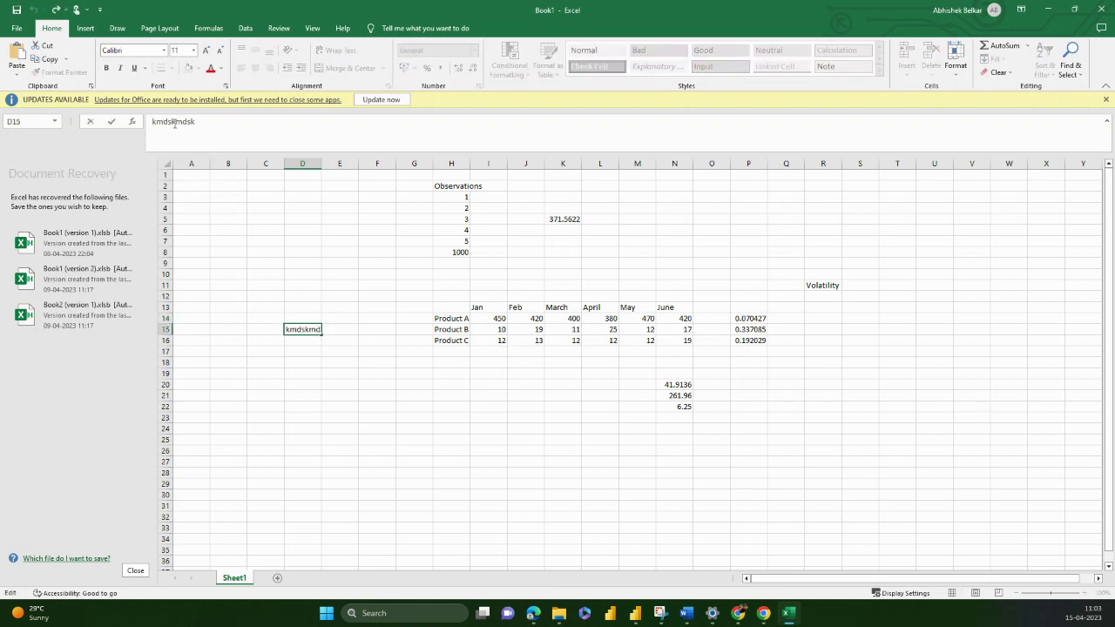
pyautogui.hotkey('shift', 'Return')
pyautogui.press('Down')
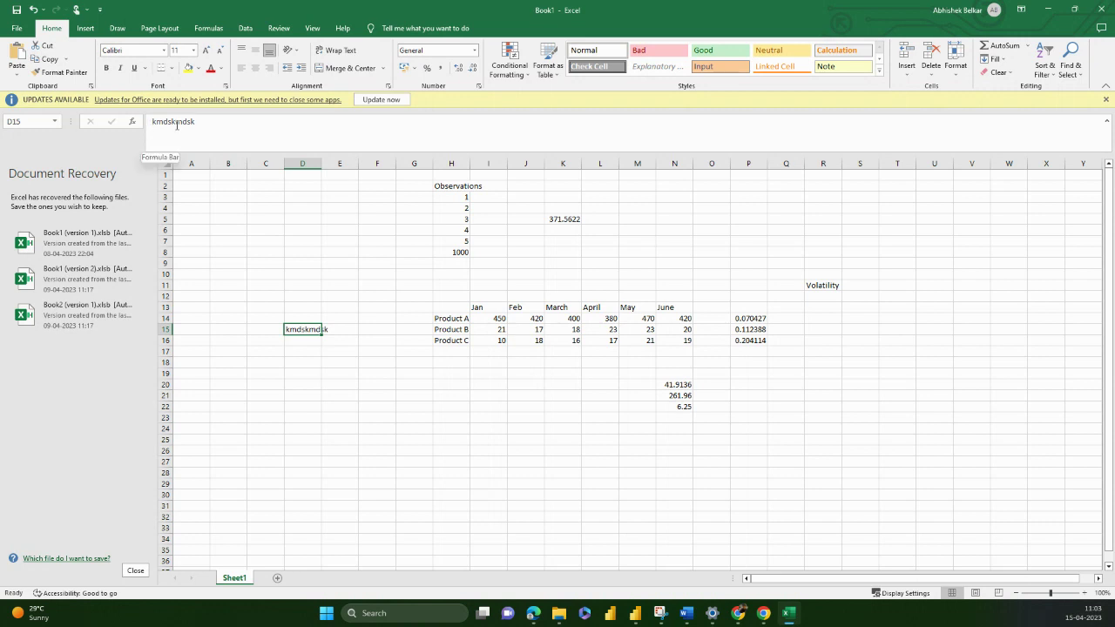
# Insert a long run of spaces between "kmds" and "kmdsk" in cell D15.
pyautogui.click(176, 122)
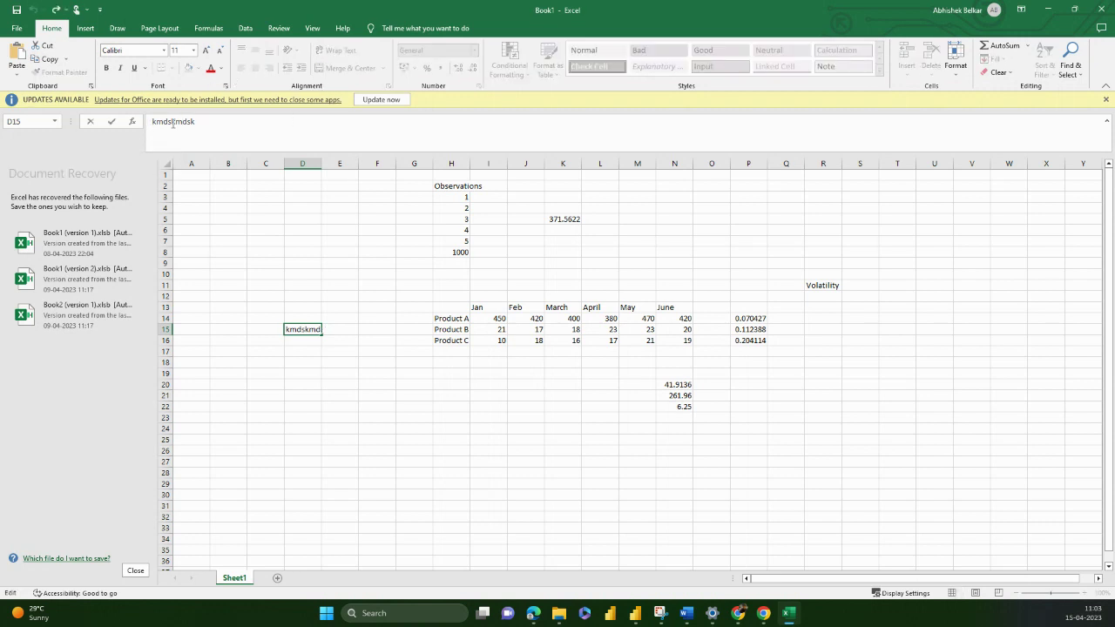
pyautogui.click(87, 29)
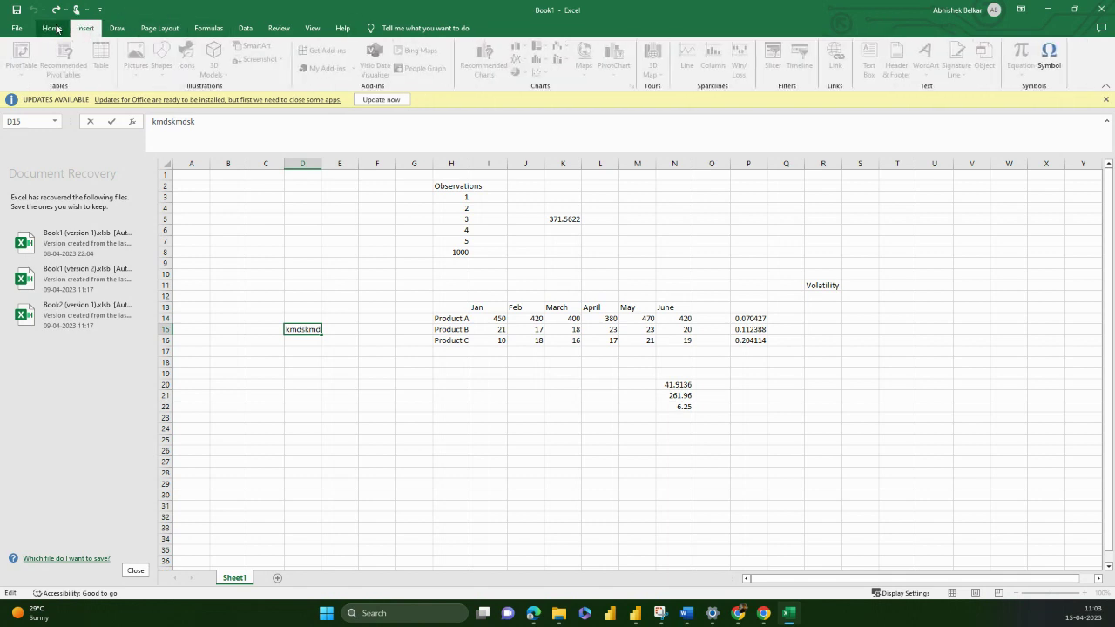
pyautogui.click(53, 28)
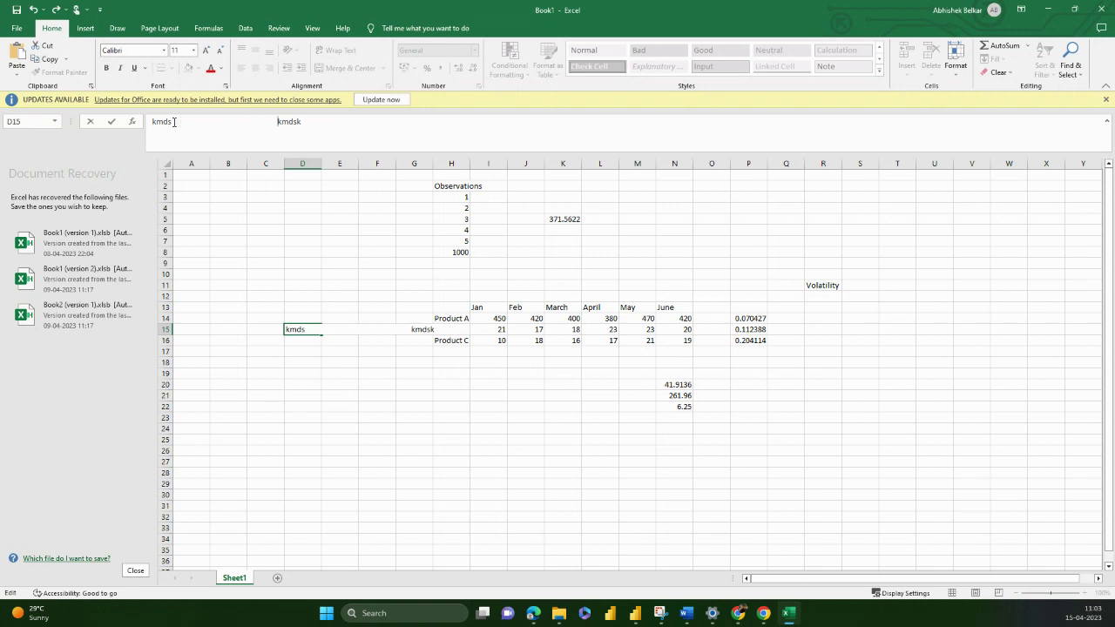
pyautogui.press('Return')
pyautogui.press('Up')
# Copy cell D15 containing the spaced-out sample text.
pyautogui.hotkey('ctrl', 'a')
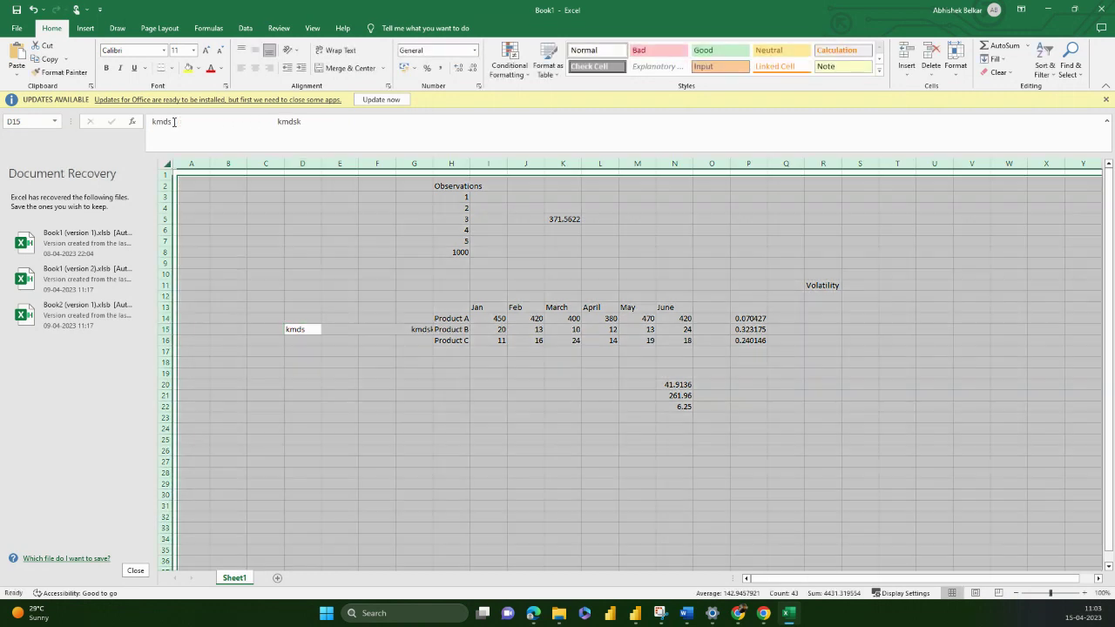
pyautogui.click(300, 329)
pyautogui.hotkey('ctrl', 'c')
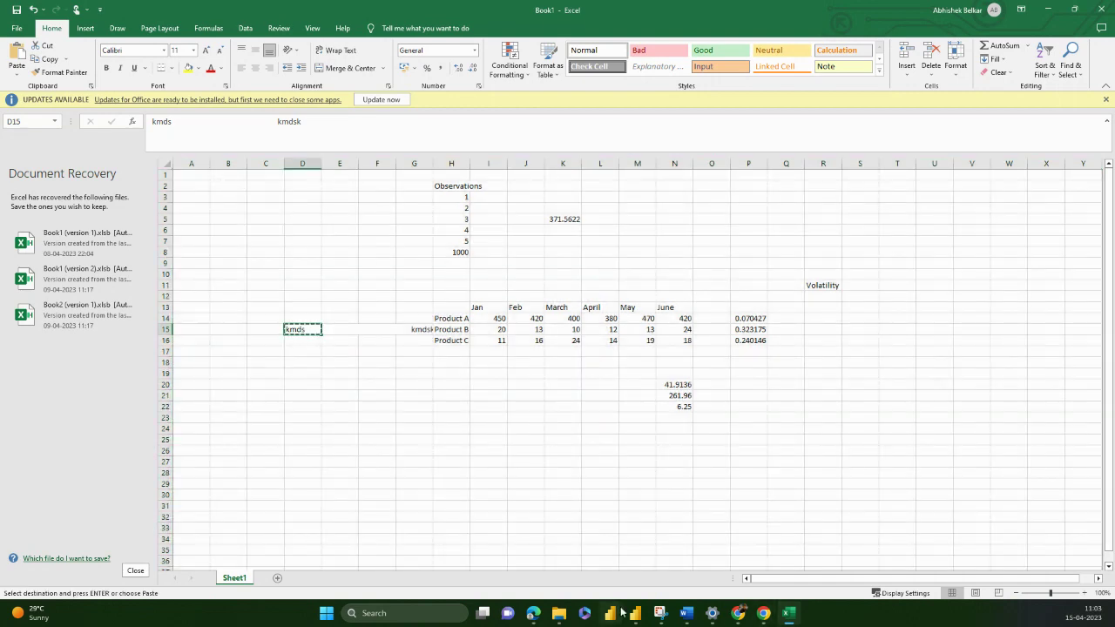
# Switch to Power Query Editor and create a table from the copied text, keeping the pasted value as data instead of a header.
pyautogui.moveTo(635, 613)
pyautogui.click(688, 540)
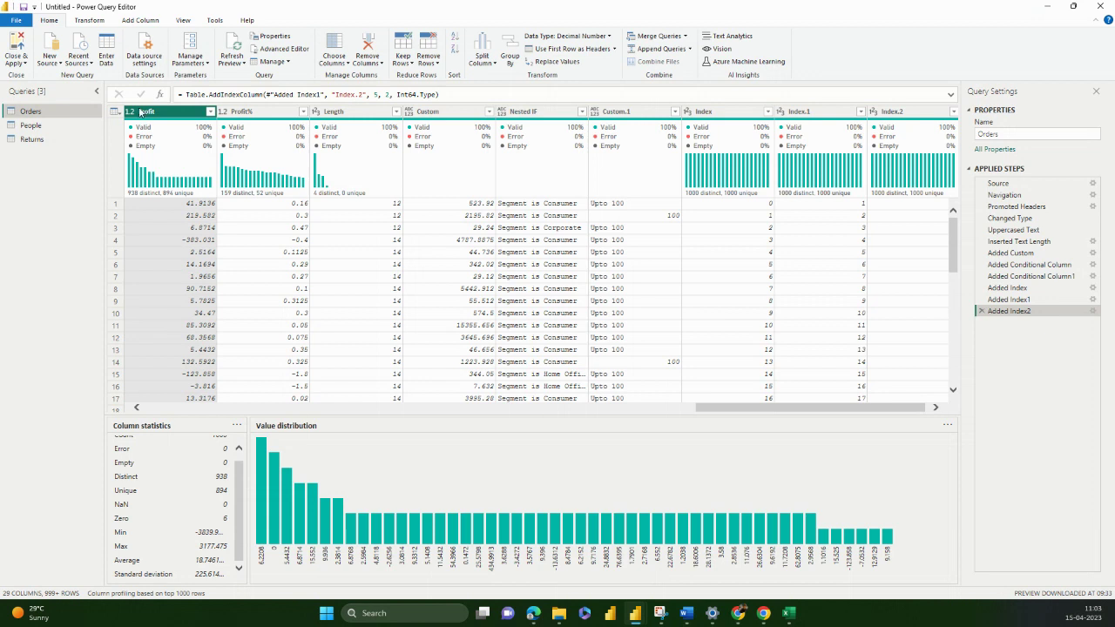
pyautogui.click(106, 52)
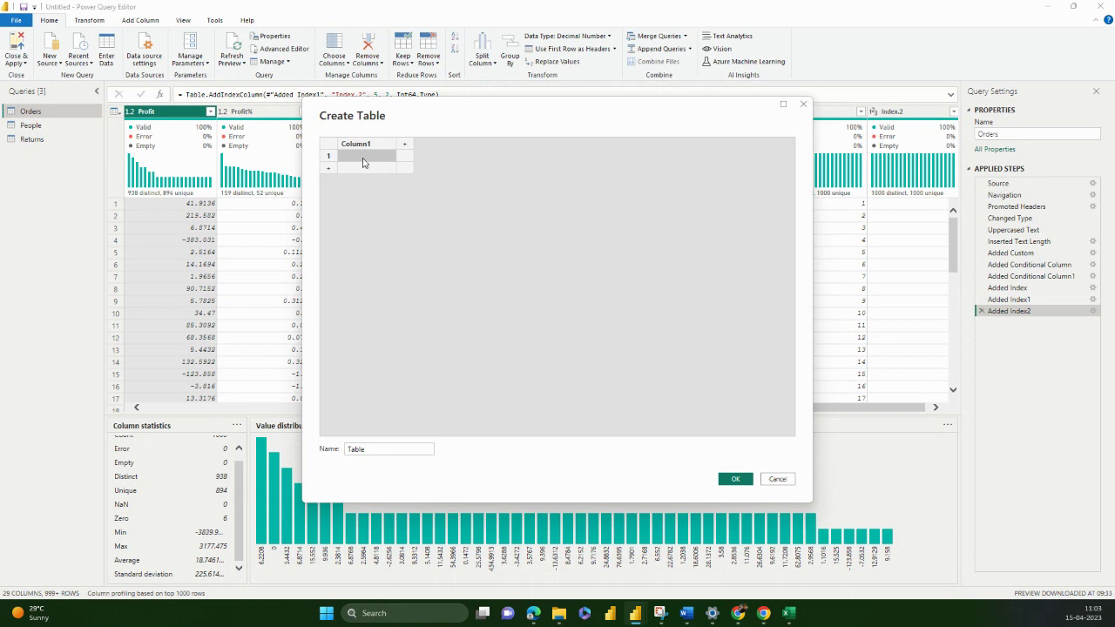
pyautogui.hotkey('ctrl', 'v')
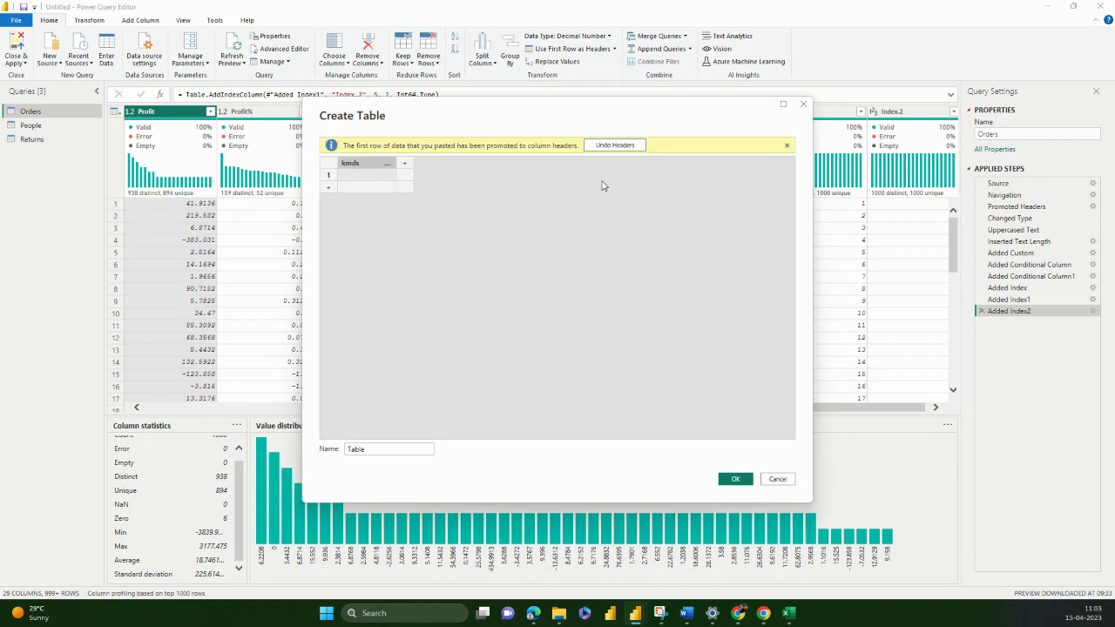
pyautogui.click(625, 146)
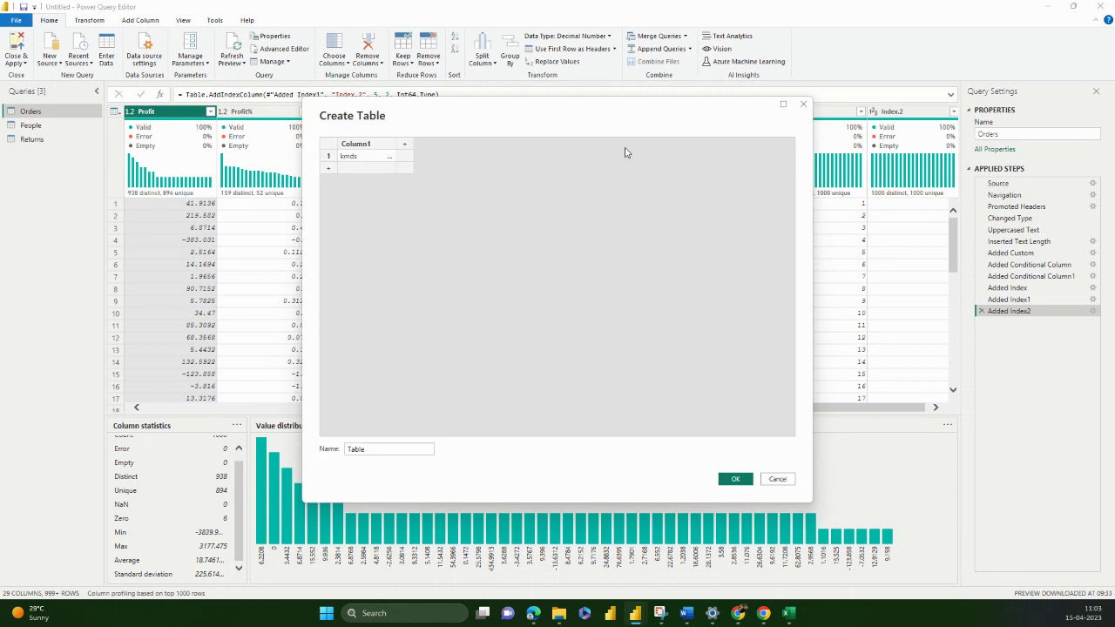
pyautogui.click(737, 480)
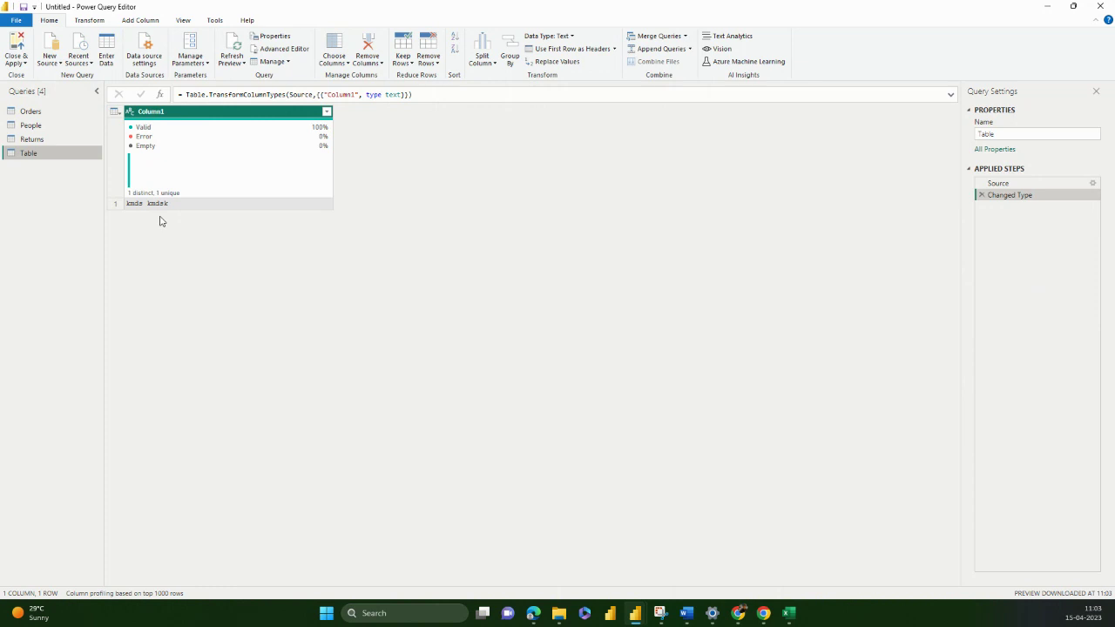
# Toggle the whitespace display on and off to compare how the Table query's Column1 text is previewed.
pyautogui.click(104, 23)
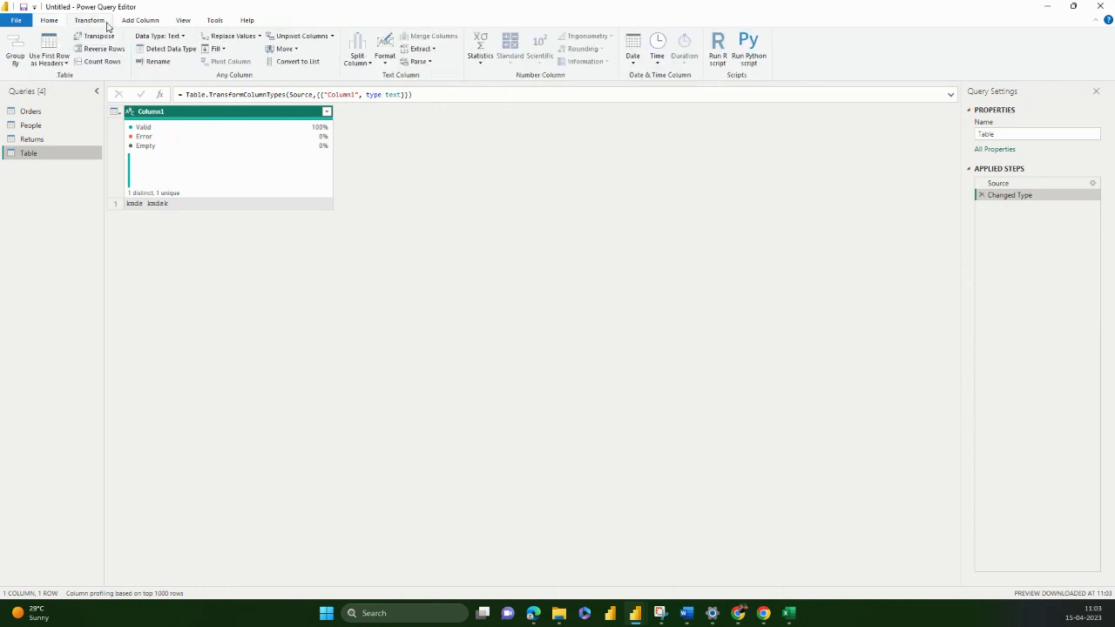
pyautogui.click(181, 23)
pyautogui.click(135, 50)
pyautogui.click(135, 51)
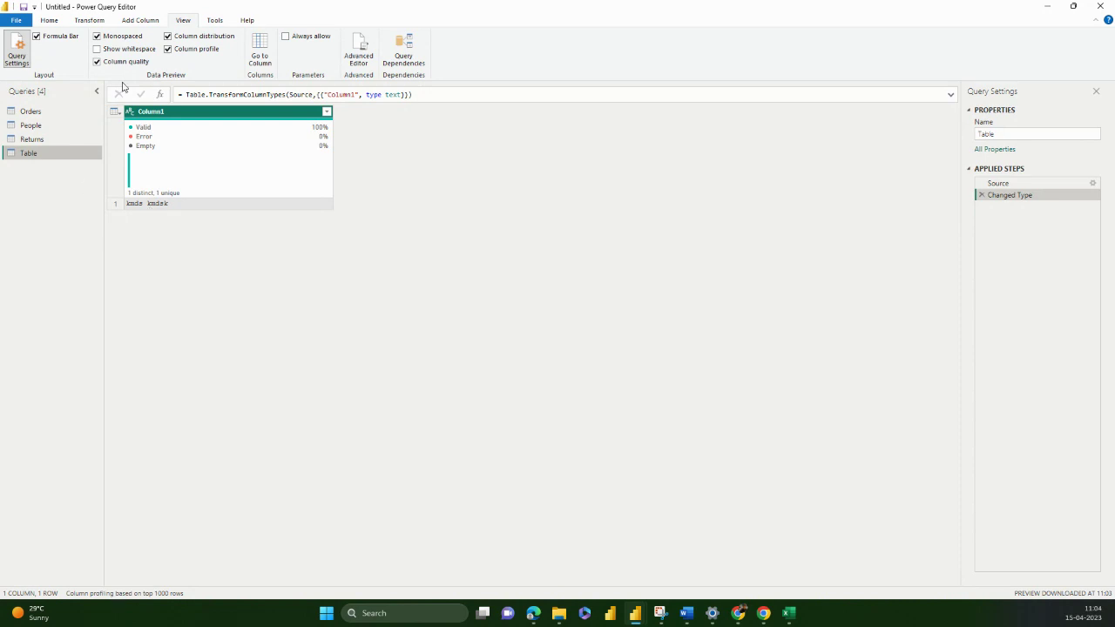
pyautogui.click(112, 49)
pyautogui.click(111, 49)
pyautogui.click(112, 49)
pyautogui.click(111, 49)
# Switch to the Book1 workbook in Excel and examine the spaces inside the text of cell D15.
pyautogui.click(789, 612)
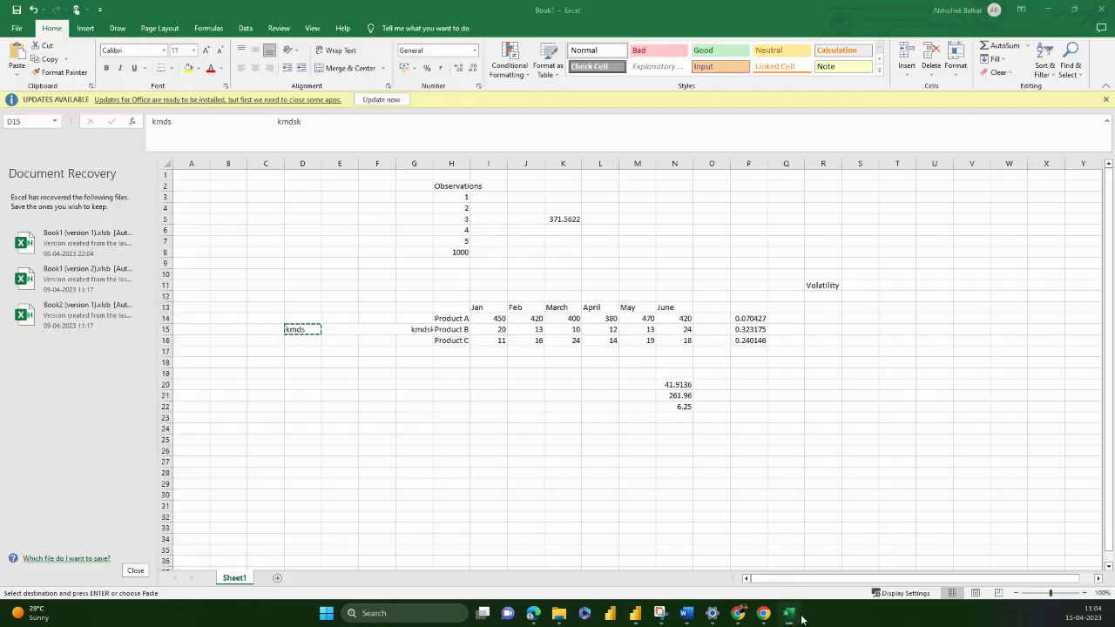
pyautogui.click(234, 131)
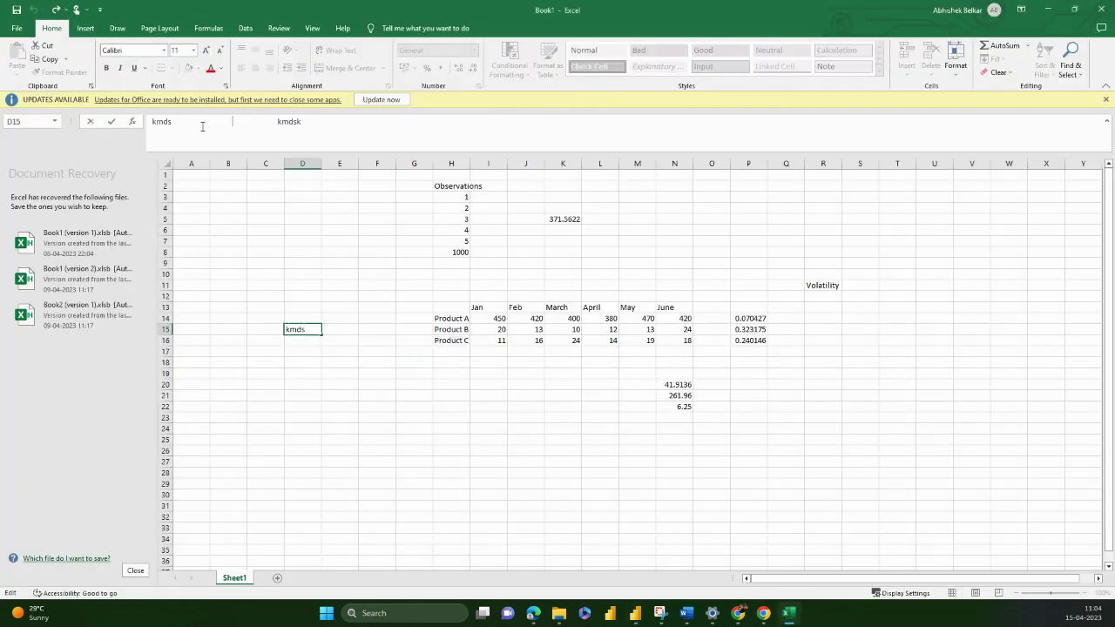
pyautogui.moveTo(152, 124); pyautogui.dragTo(301, 126)
pyautogui.click(321, 127)
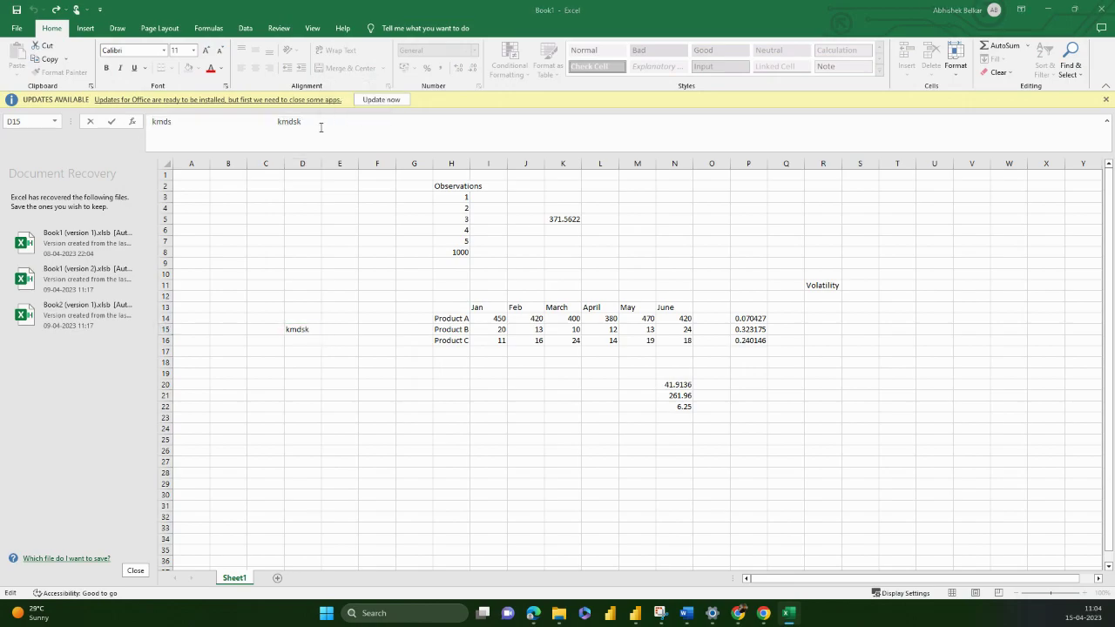
# Return to Power Query Editor, show the whitespace in the Table query's preview once more and hide it again.
pyautogui.hotkey('alt', 'Tab')
pyautogui.click(127, 53)
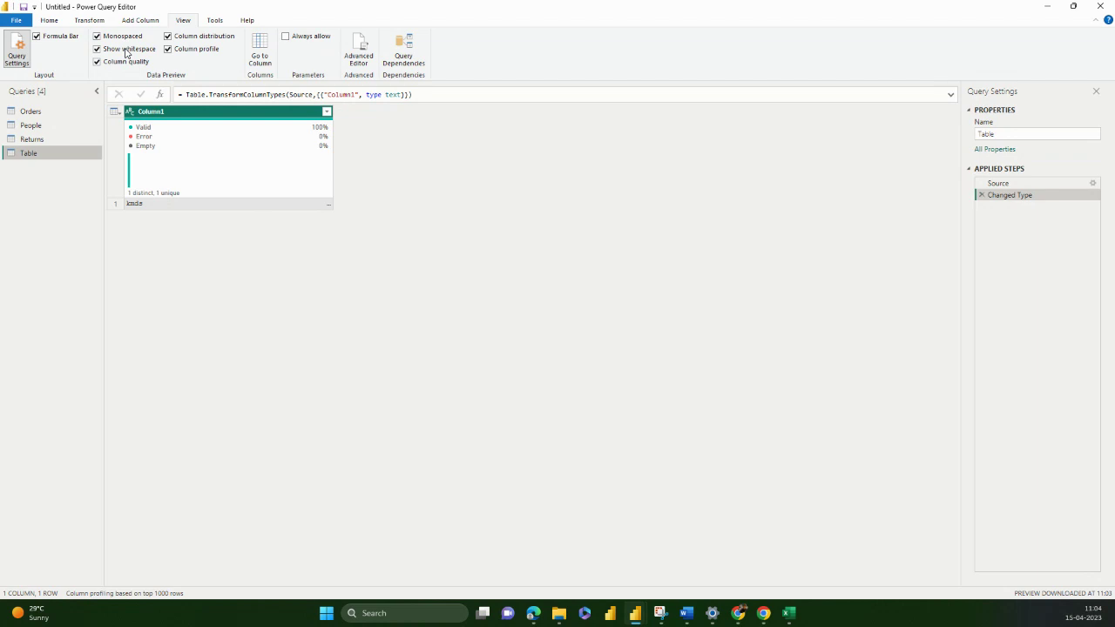
pyautogui.click(127, 53)
# Run Diagnose Step on the Added Index2 step of the Orders query.
pyautogui.click(216, 24)
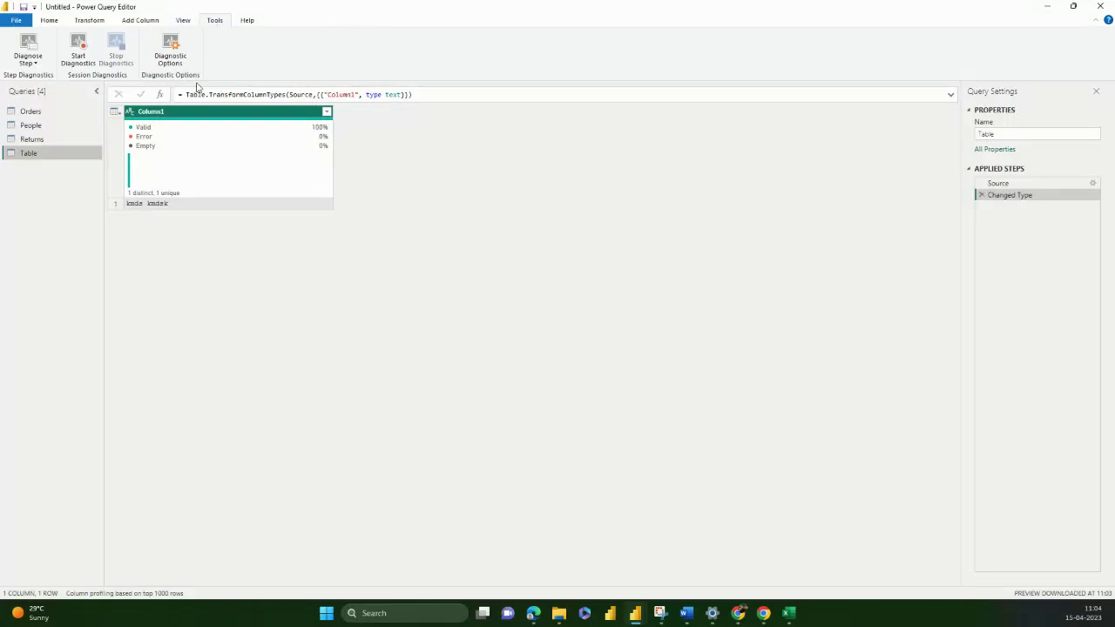
pyautogui.click(56, 122)
pyautogui.click(49, 111)
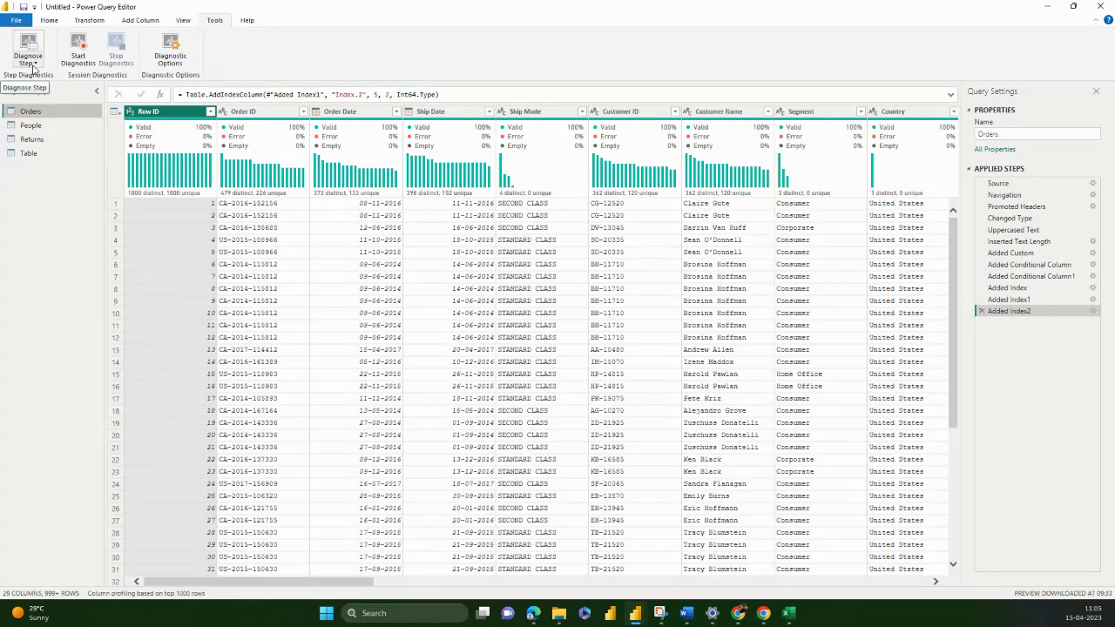
pyautogui.click(33, 66)
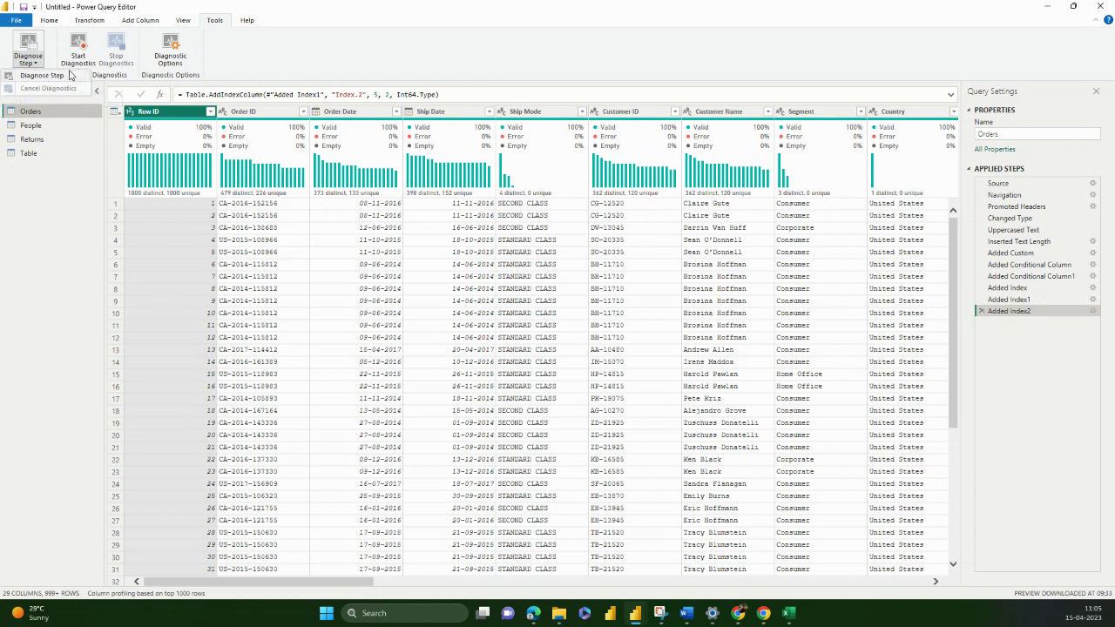
pyautogui.click(41, 75)
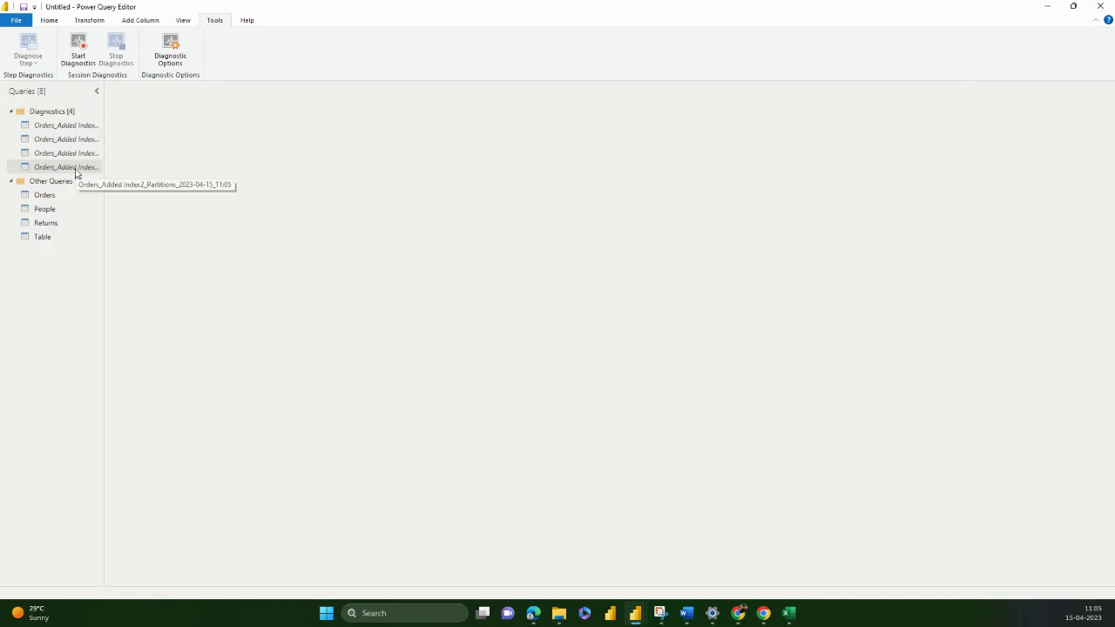
# Review the Partitions, Aggregated and Detailed diagnostics queries generated for the Added Index2 step, including the start time, end time and duration columns.
pyautogui.click(76, 168)
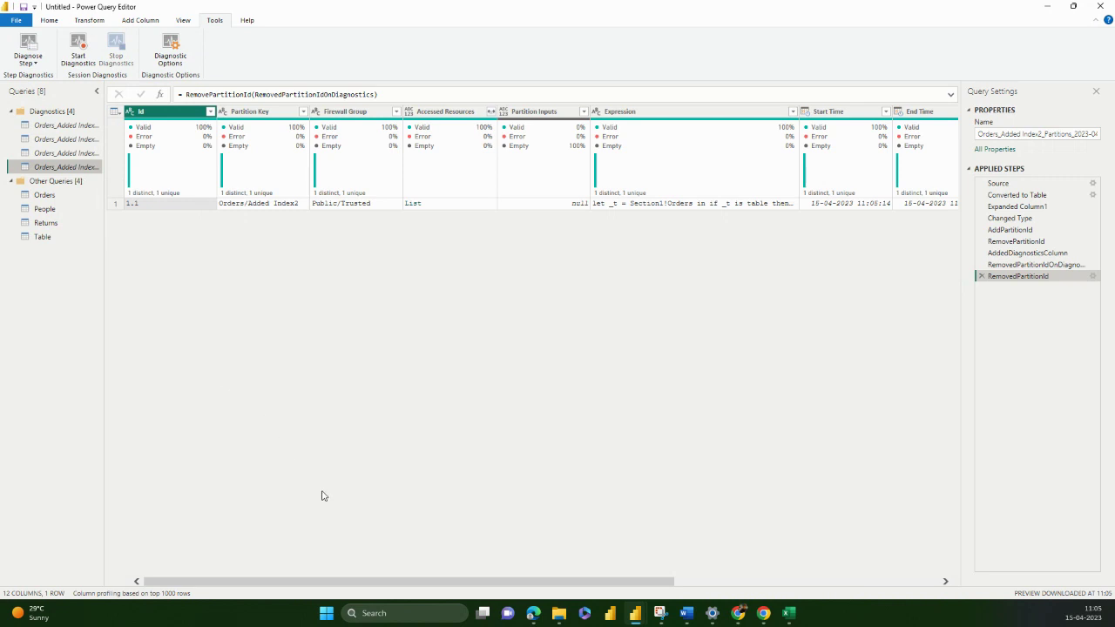
pyautogui.moveTo(336, 581); pyautogui.dragTo(440, 580)
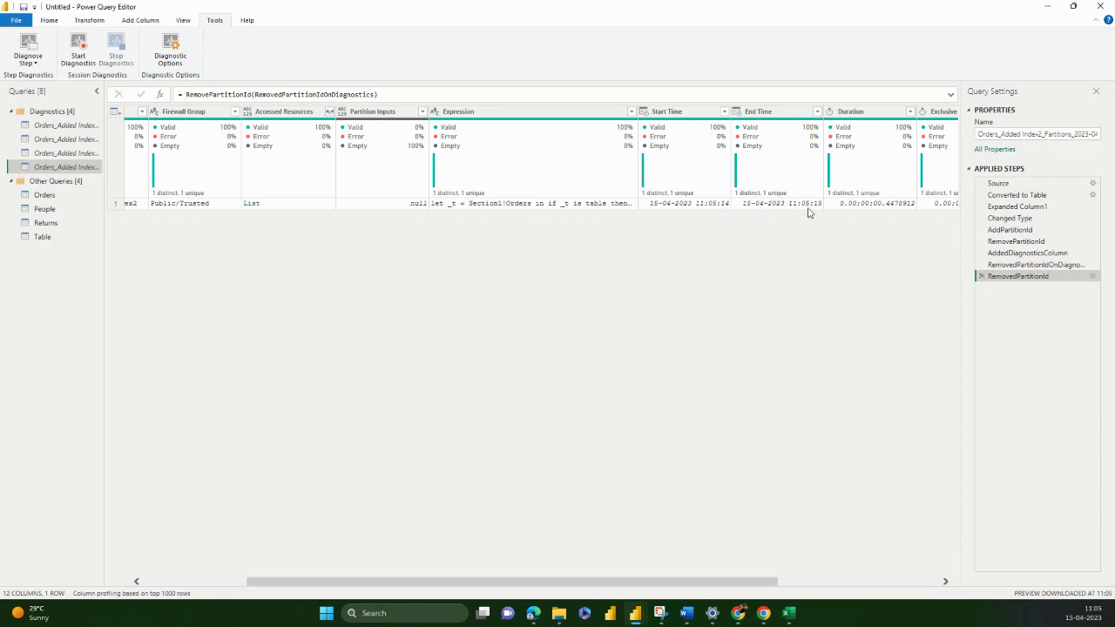
pyautogui.click(86, 155)
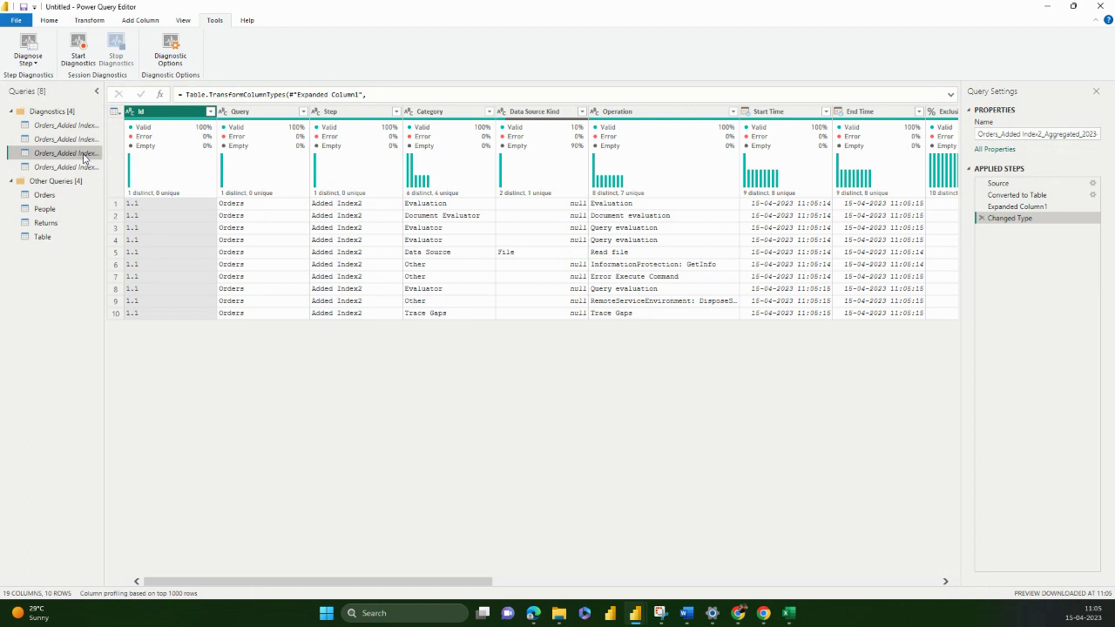
pyautogui.click(61, 140)
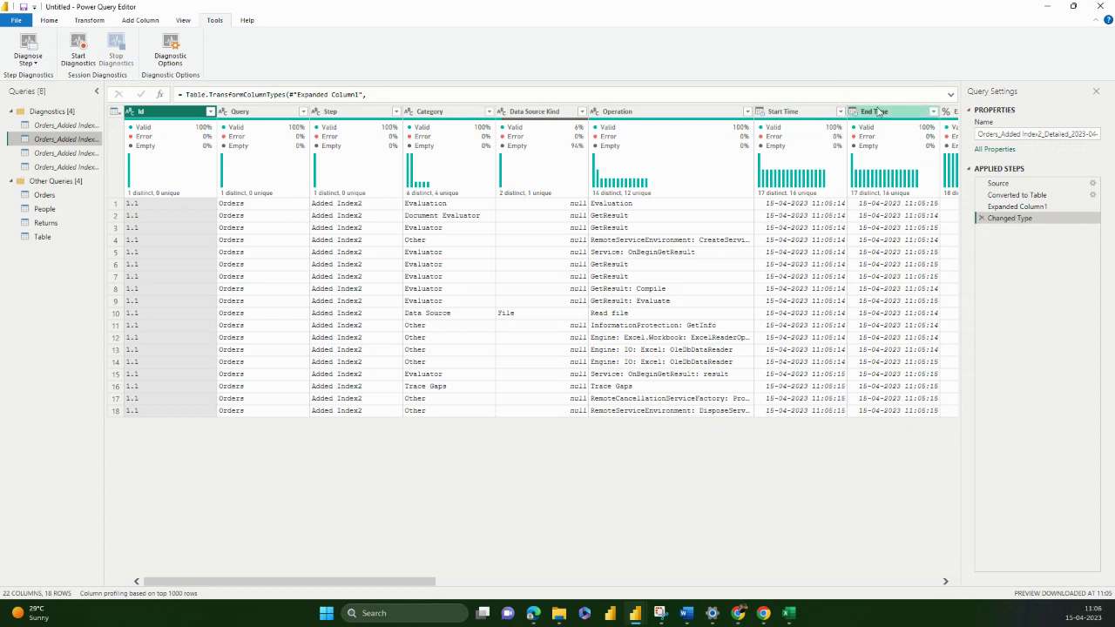
# Start a session diagnostics recording with the Orders query open.
pyautogui.click(71, 215)
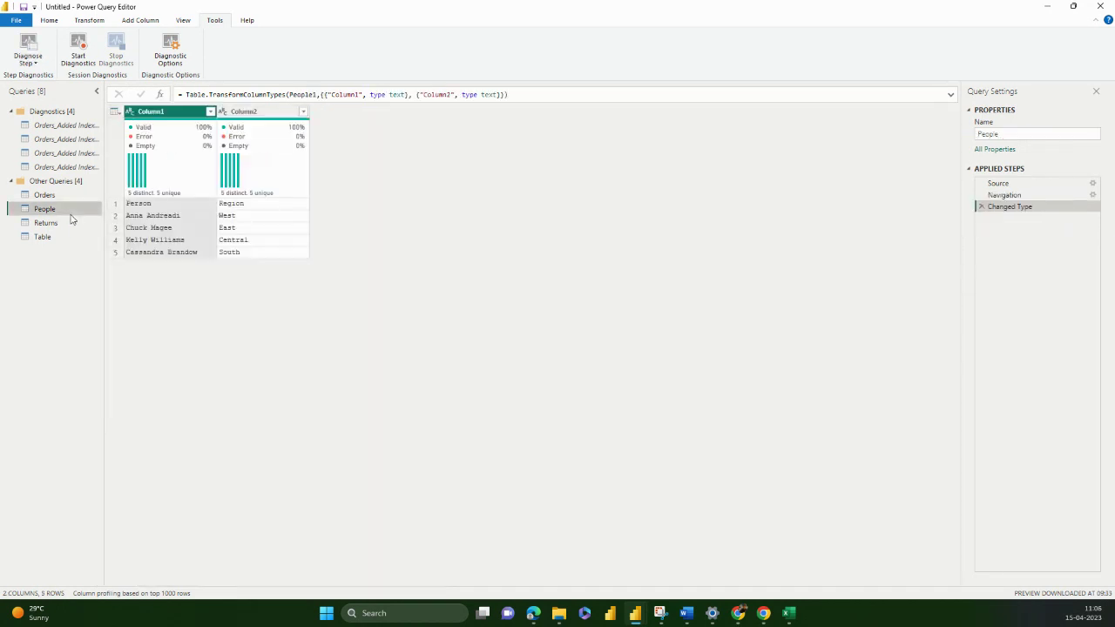
pyautogui.click(54, 236)
pyautogui.click(53, 224)
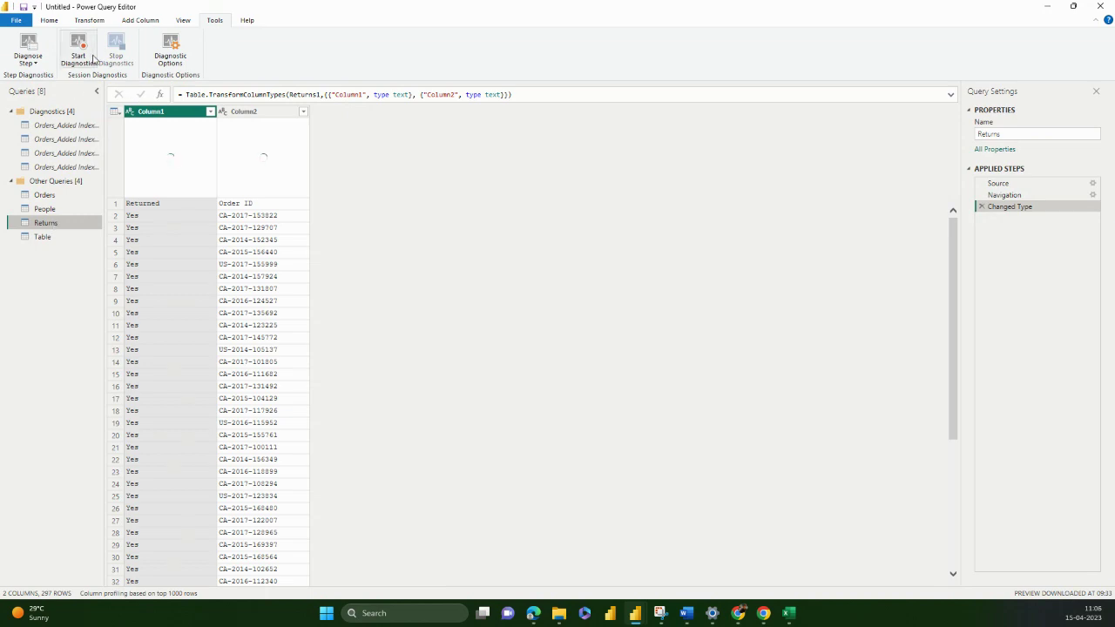
pyautogui.click(38, 197)
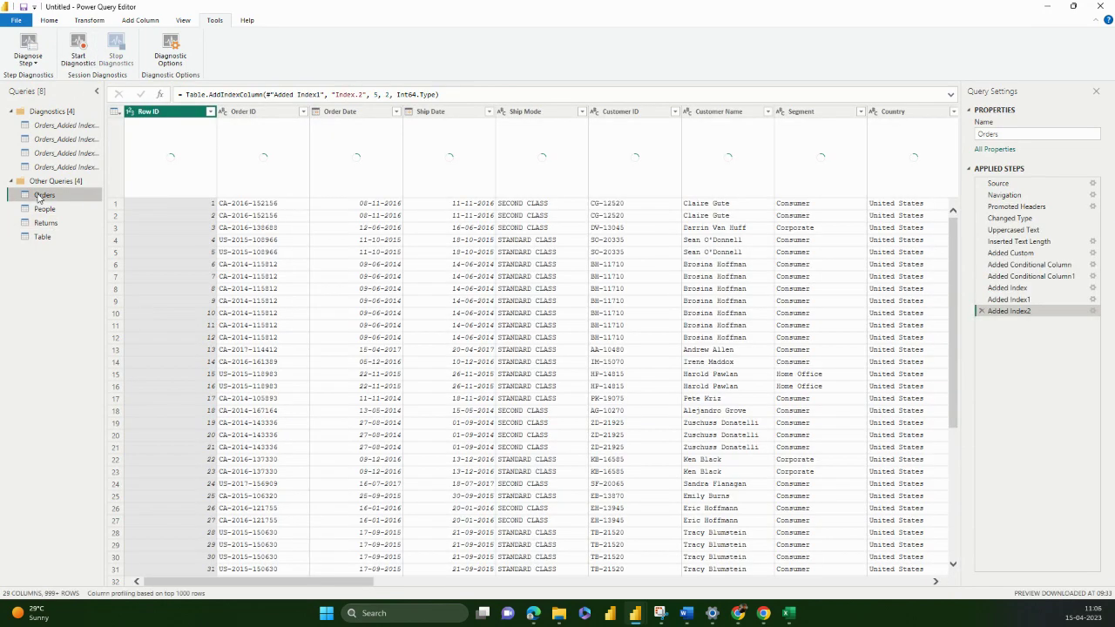
pyautogui.click(78, 50)
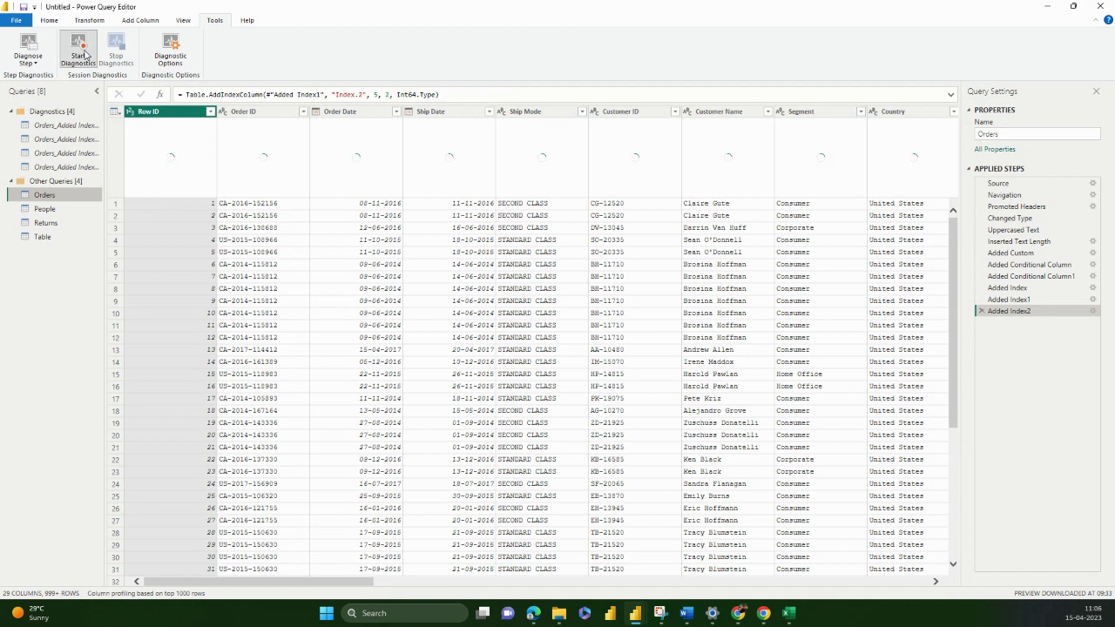
# Remove the Order ID column from Orders and group the rows by Order Date with a Count Rows column named Count.
pyautogui.click(277, 113)
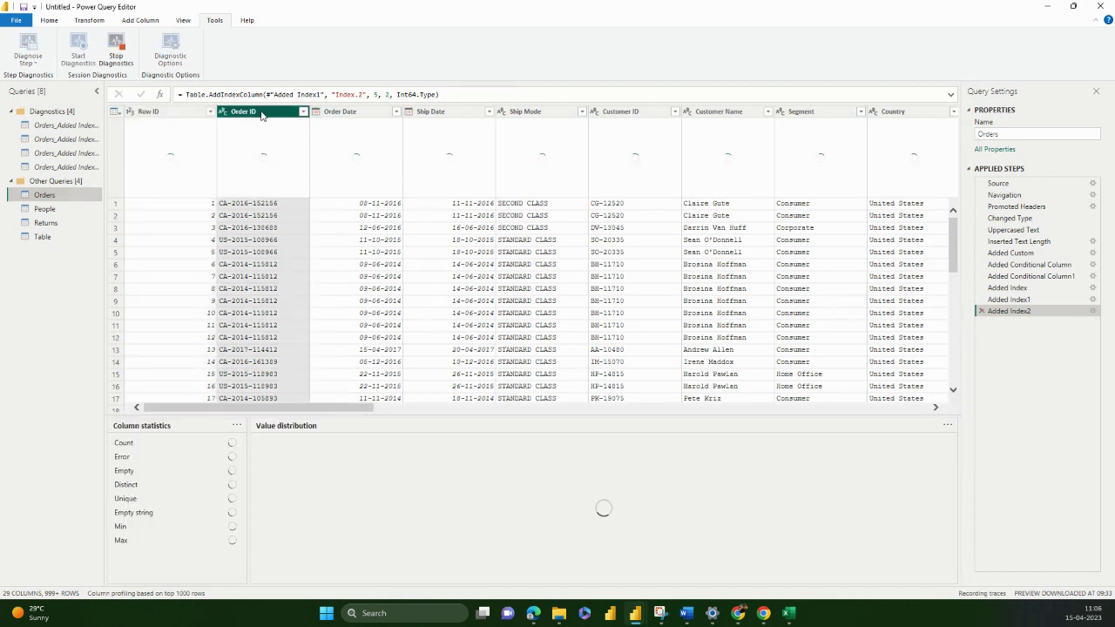
pyautogui.rightClick(264, 116)
pyautogui.click(289, 135)
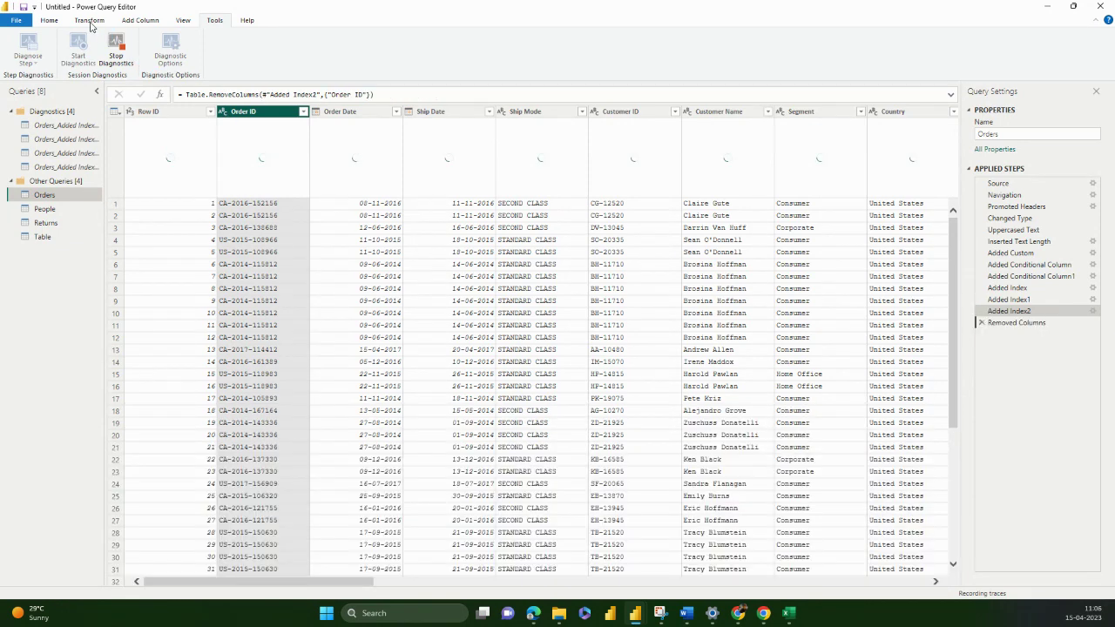
pyautogui.click(90, 21)
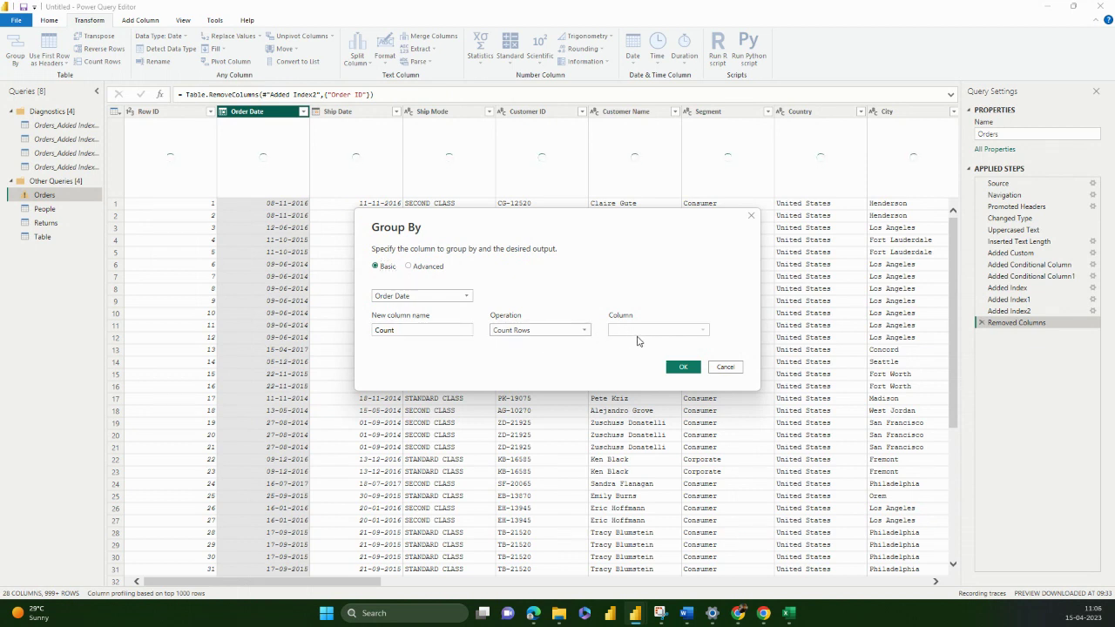
pyautogui.click(682, 367)
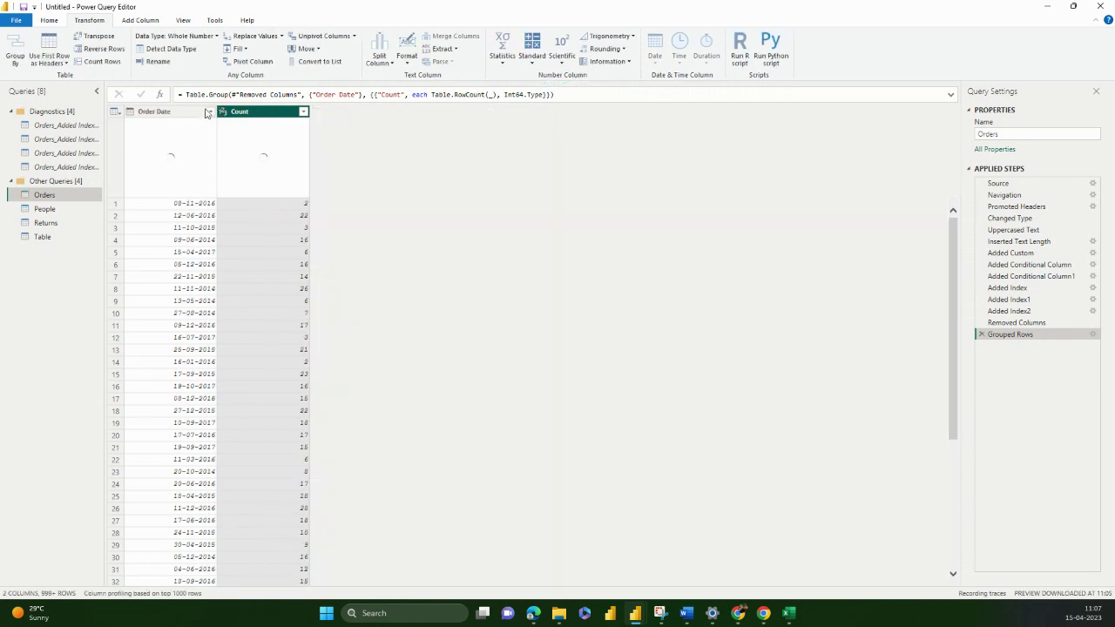
# Stop the session diagnostics and review the resulting Partitions, Aggregated and Detailed diagnostics queries.
pyautogui.click(214, 20)
pyautogui.click(118, 52)
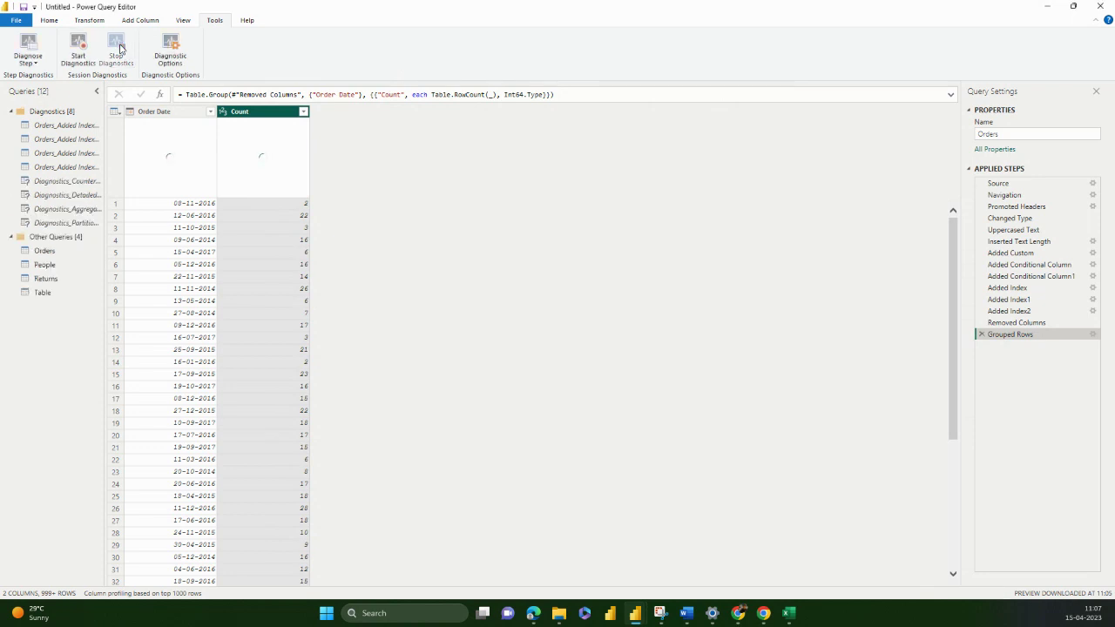
pyautogui.click(65, 224)
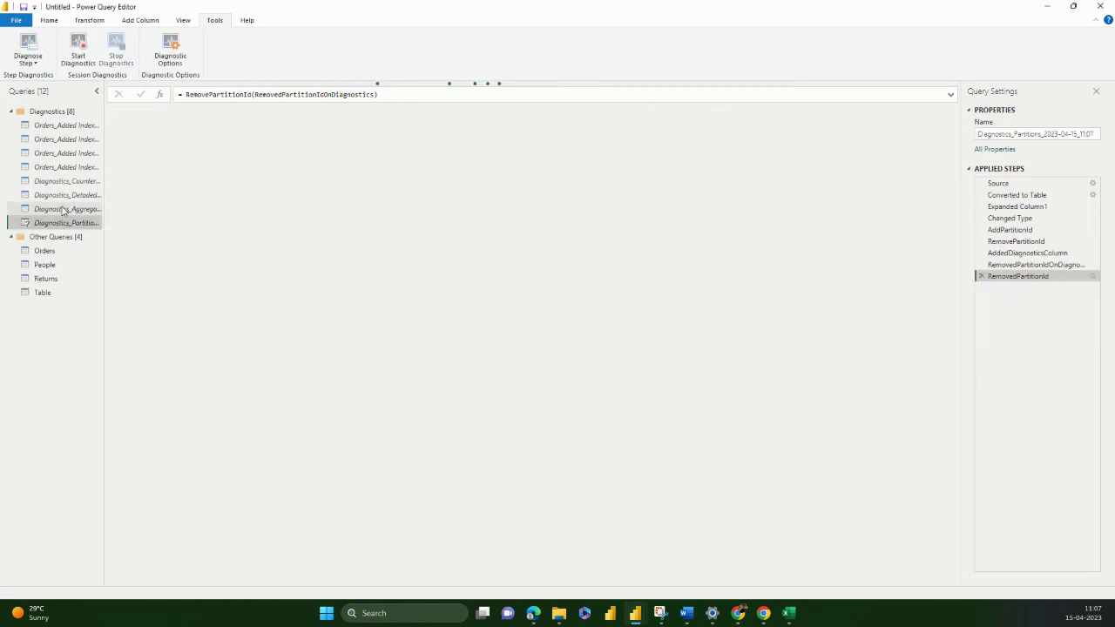
pyautogui.click(64, 210)
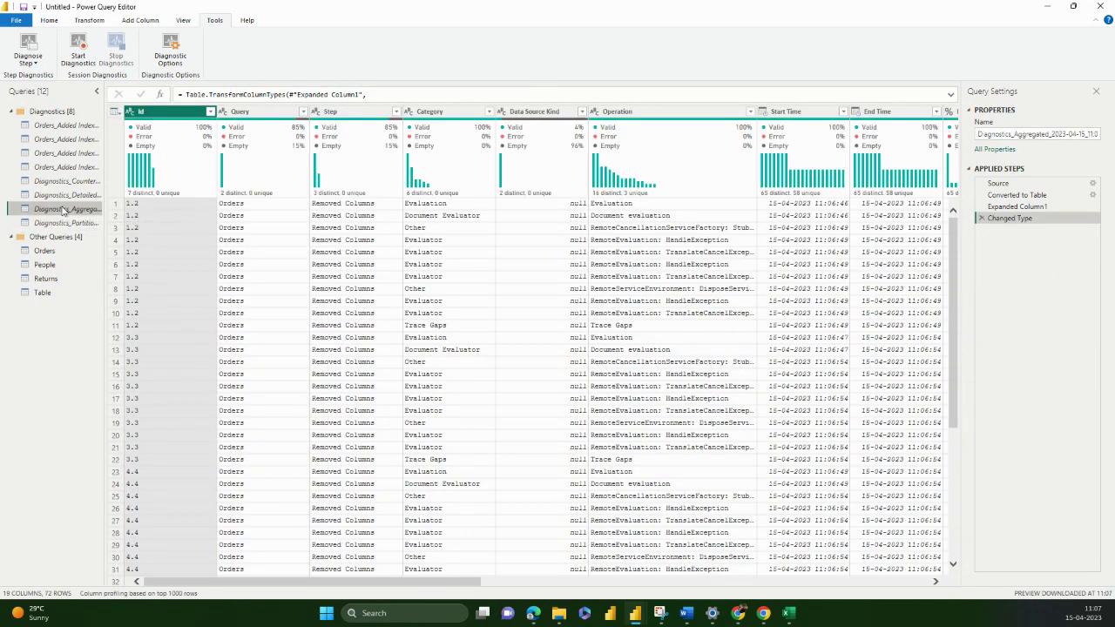
pyautogui.click(60, 195)
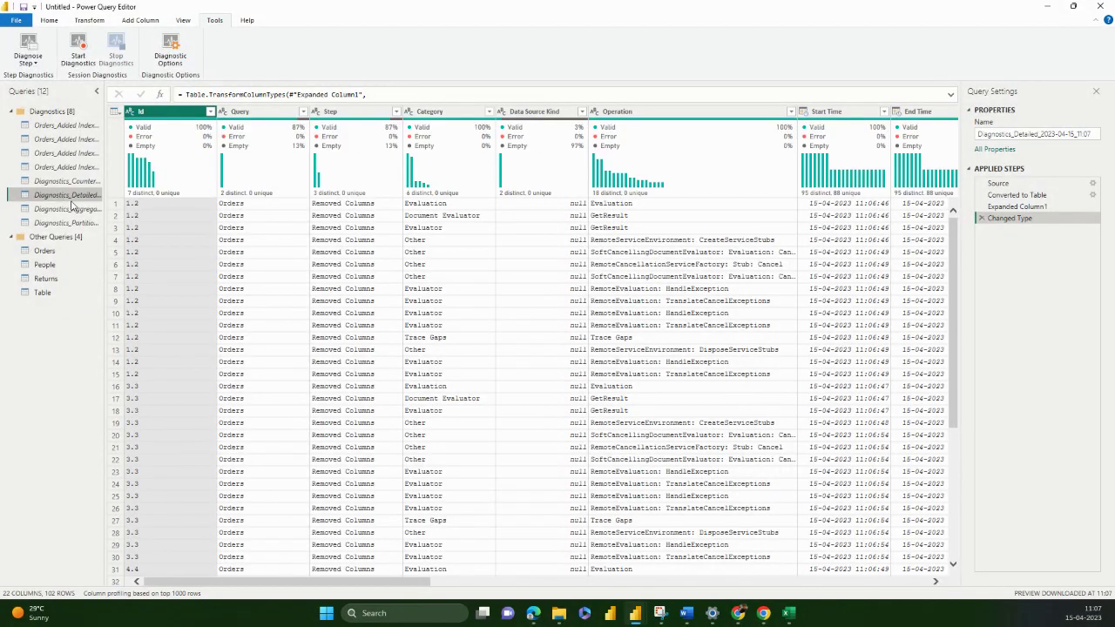
pyautogui.moveTo(290, 582); pyautogui.dragTo(172, 562)
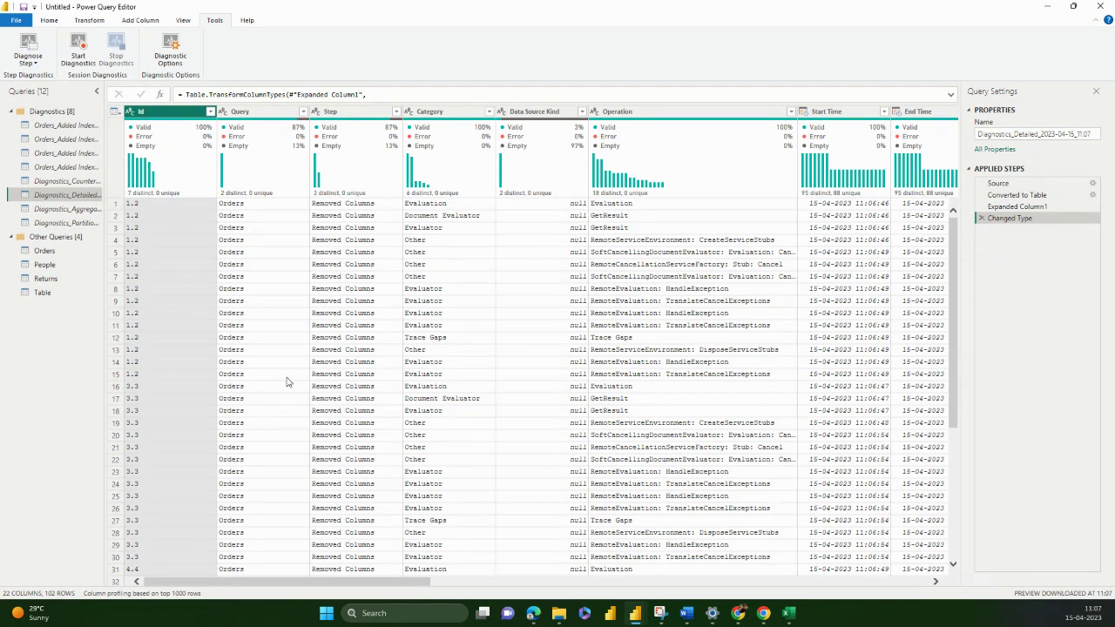
# Compare the Enable load setting of the session's Detailed diagnostics query with that of the Orders query.
pyautogui.rightClick(62, 199)
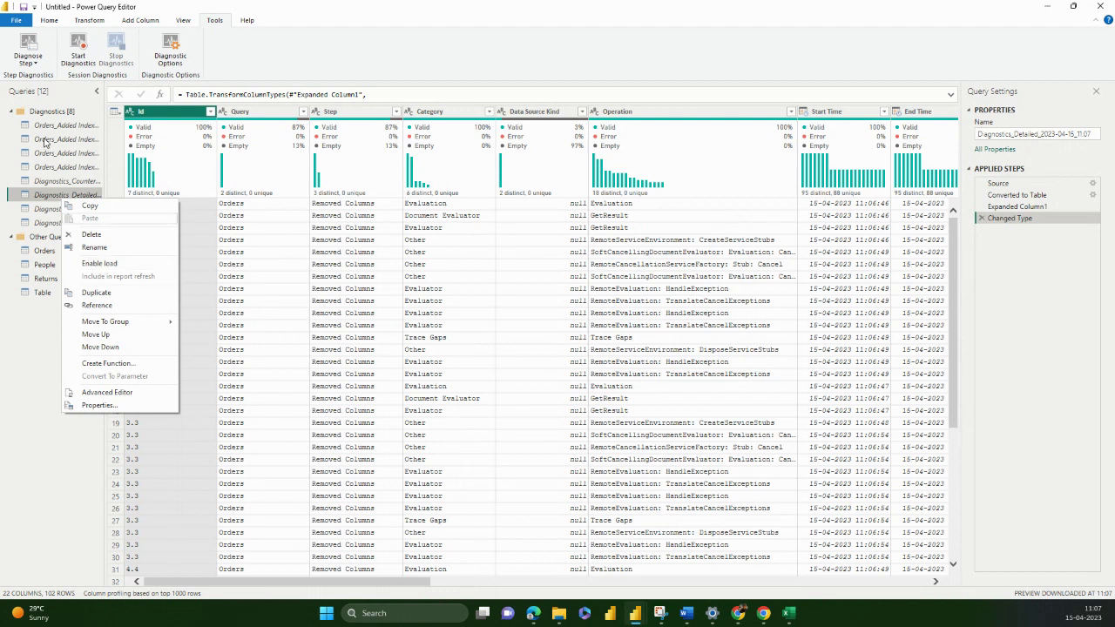
pyautogui.click(12, 366)
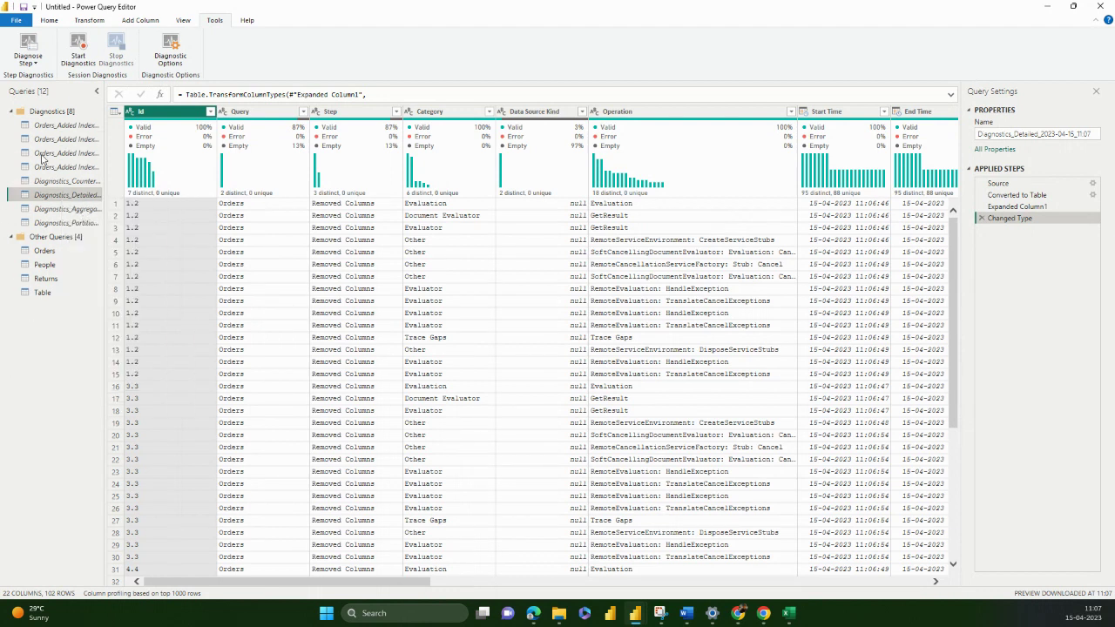
pyautogui.rightClick(44, 251)
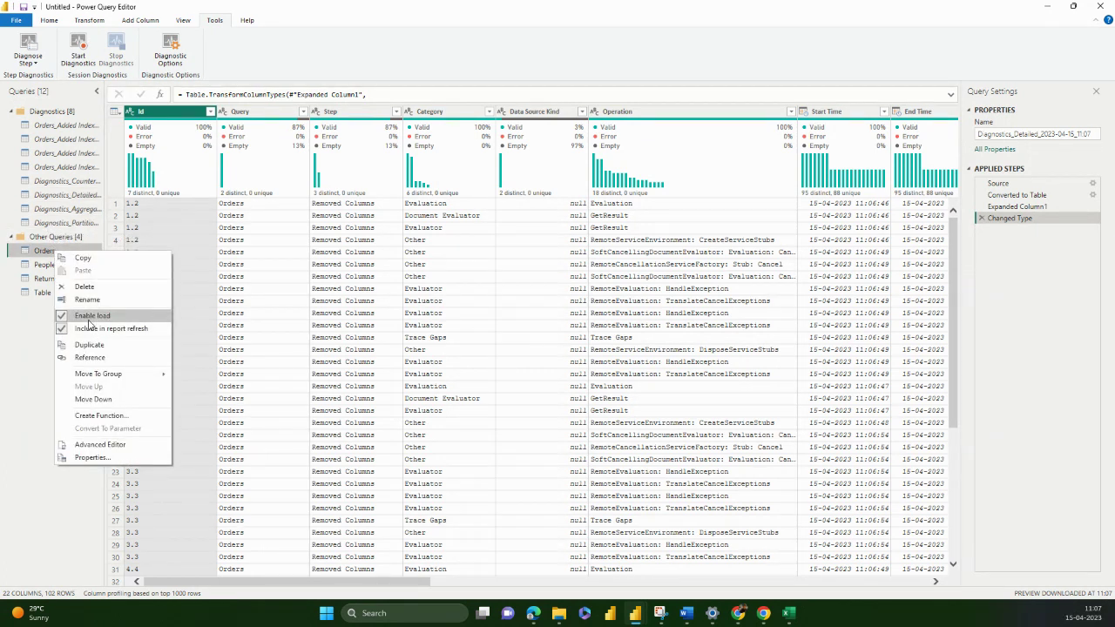
# Examine the Enable load and Include in report refresh options of the session's Detailed diagnostics query and the Orders query.
pyautogui.rightClick(61, 196)
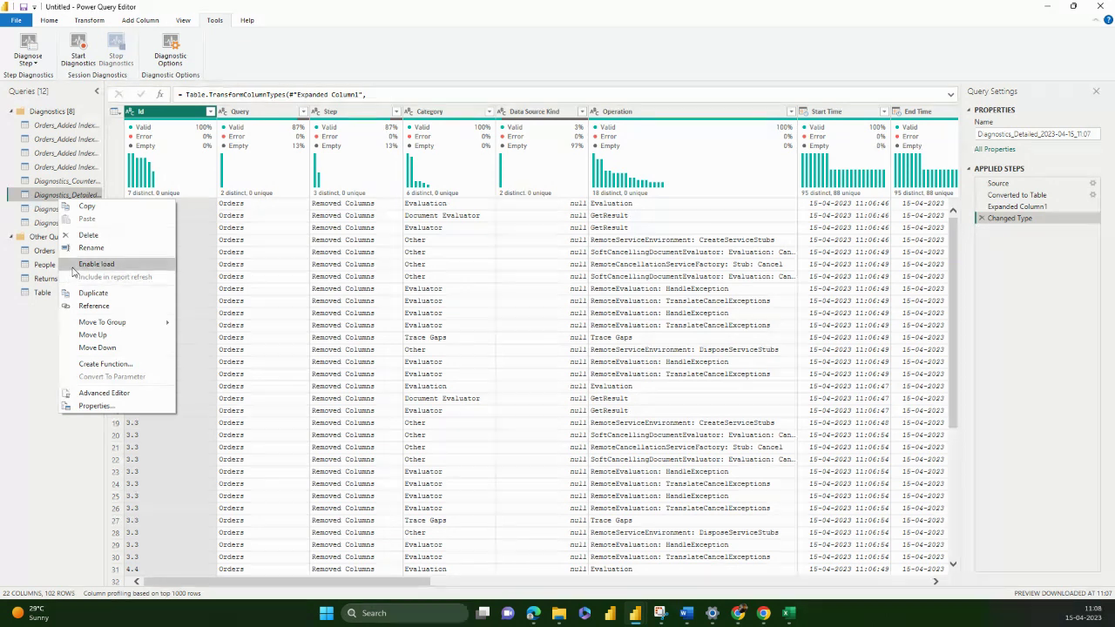
pyautogui.click(28, 388)
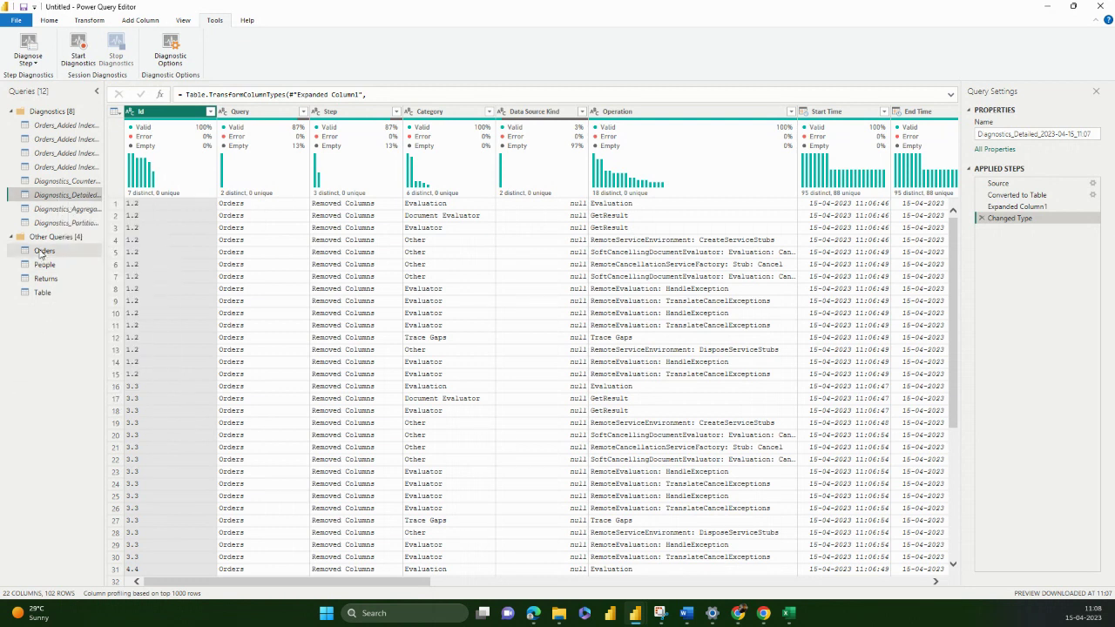
pyautogui.rightClick(39, 252)
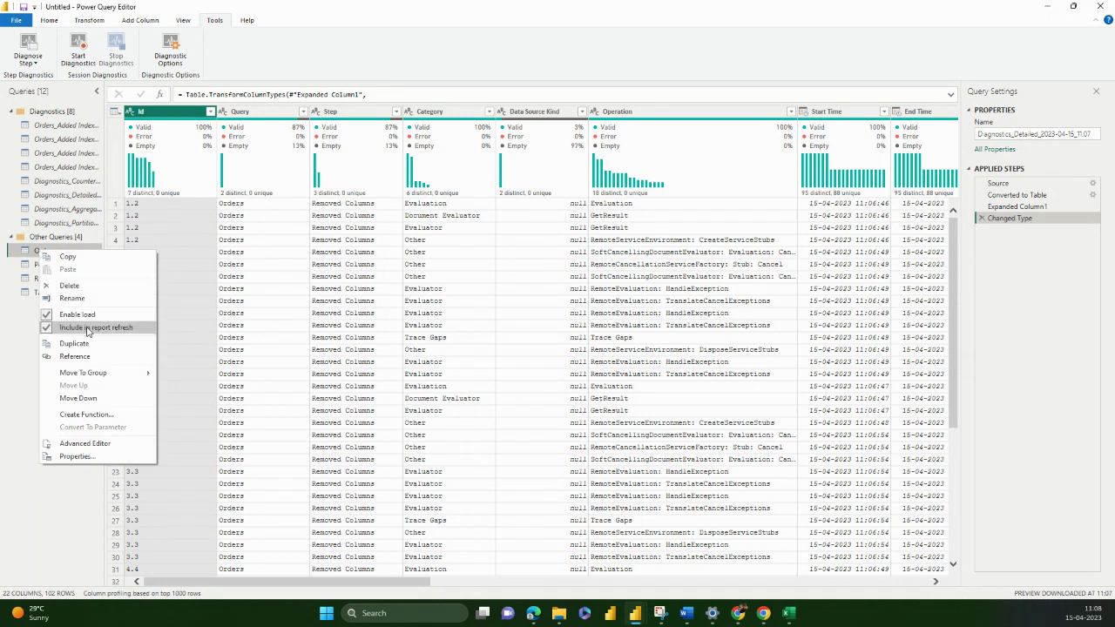
pyautogui.click(19, 340)
# Disable load for the Orders query, accept the possible data loss, and close and apply the query changes.
pyautogui.rightClick(59, 252)
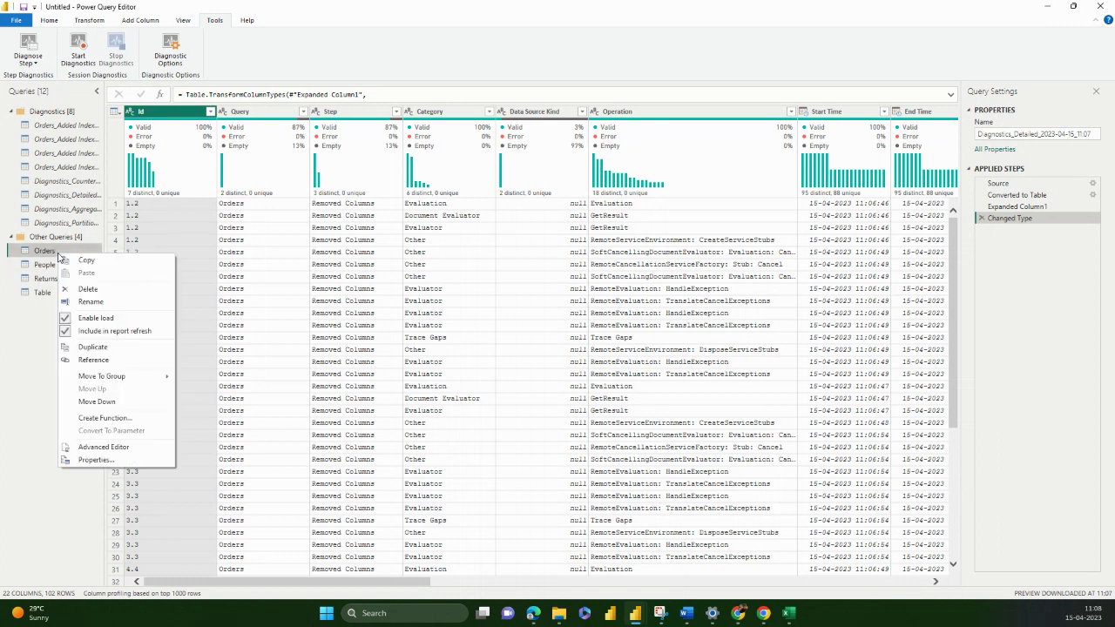
pyautogui.click(87, 317)
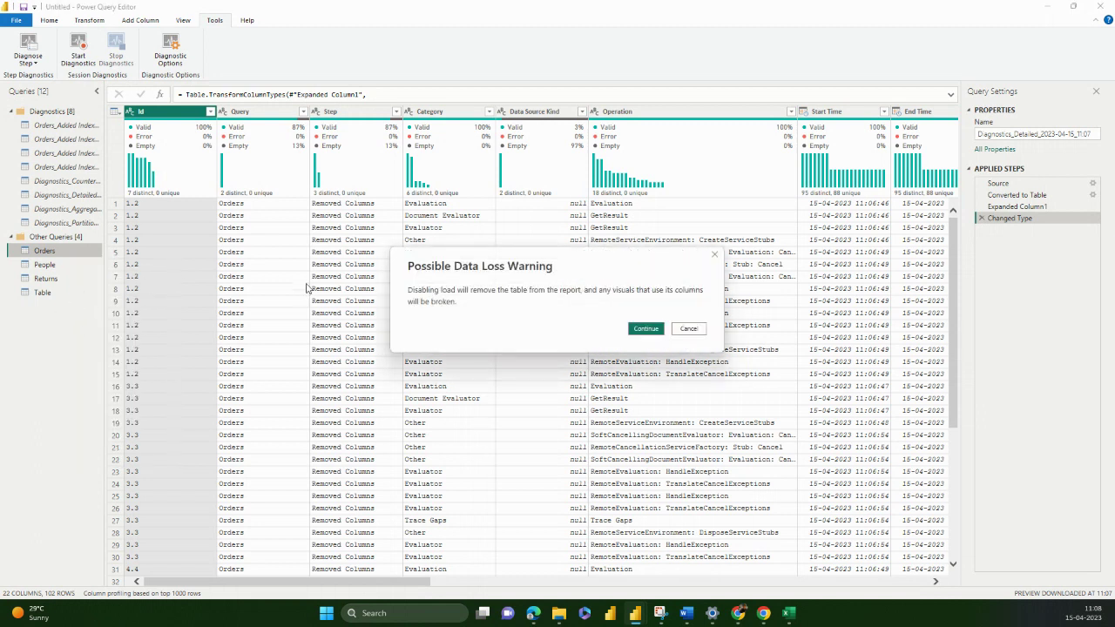
pyautogui.click(647, 333)
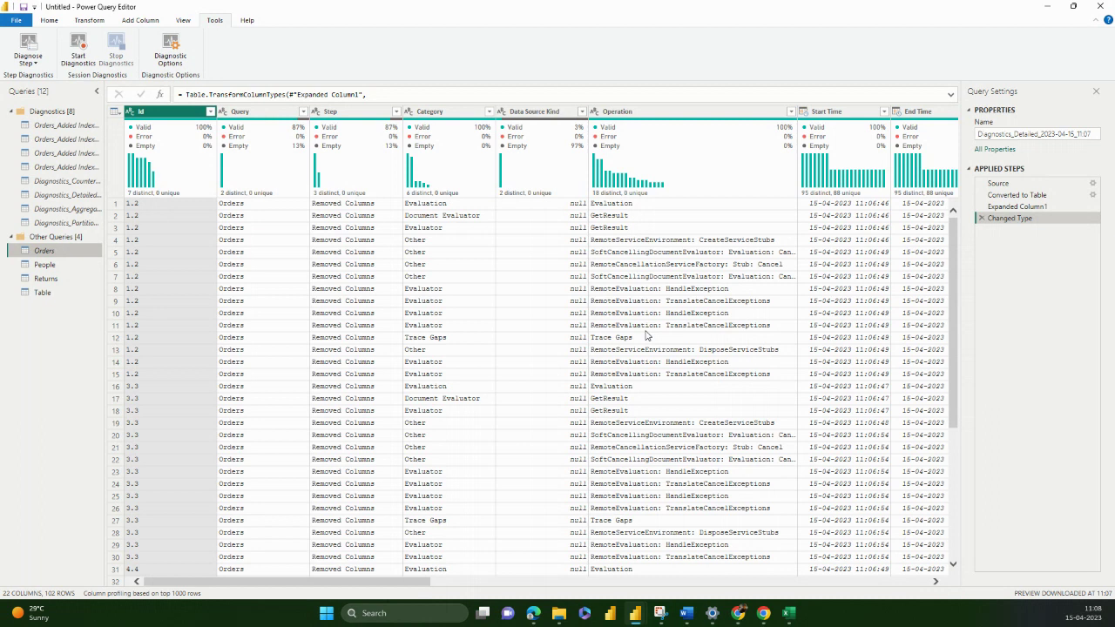
pyautogui.click(52, 23)
pyautogui.click(15, 43)
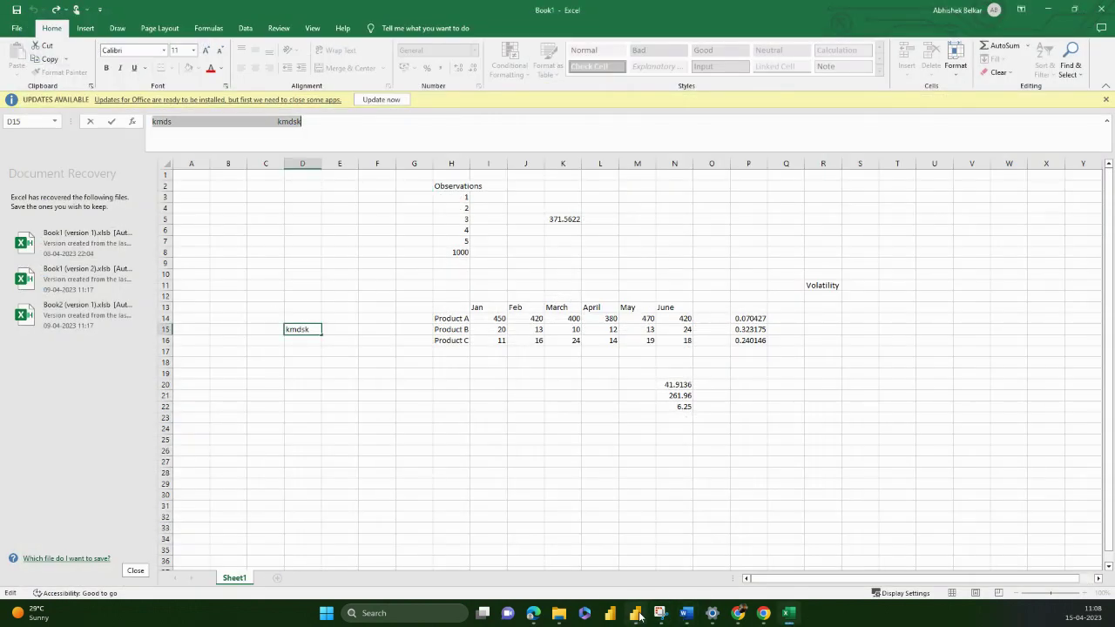
# Switch from Excel back to Power BI Desktop and reopen the report's queries for transforming.
pyautogui.click(639, 614)
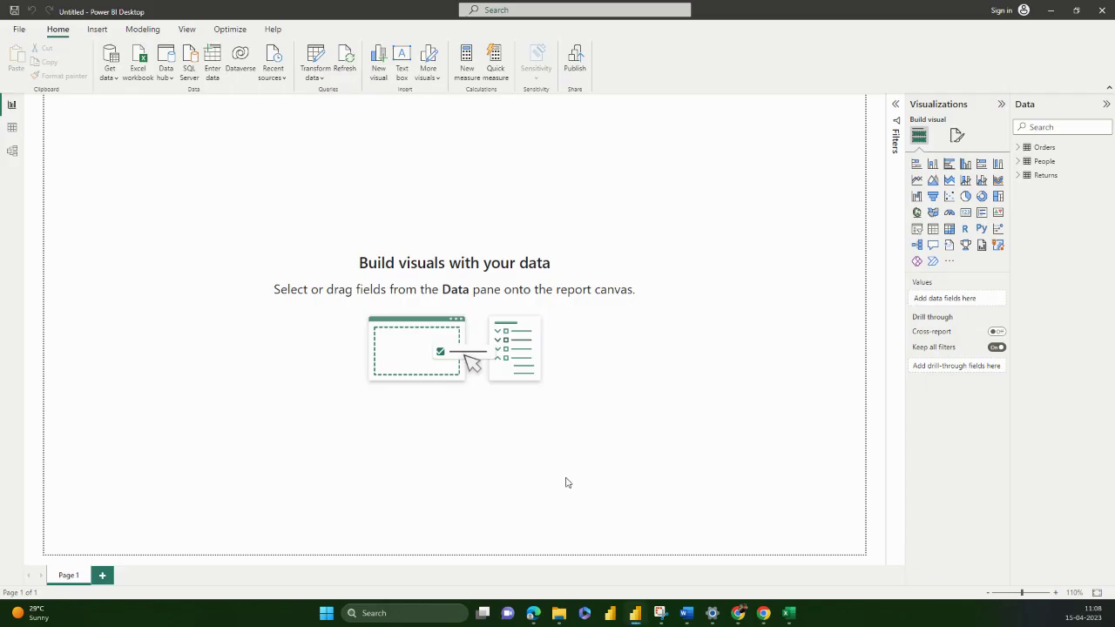
pyautogui.click(766, 108)
pyautogui.click(315, 76)
pyautogui.click(332, 99)
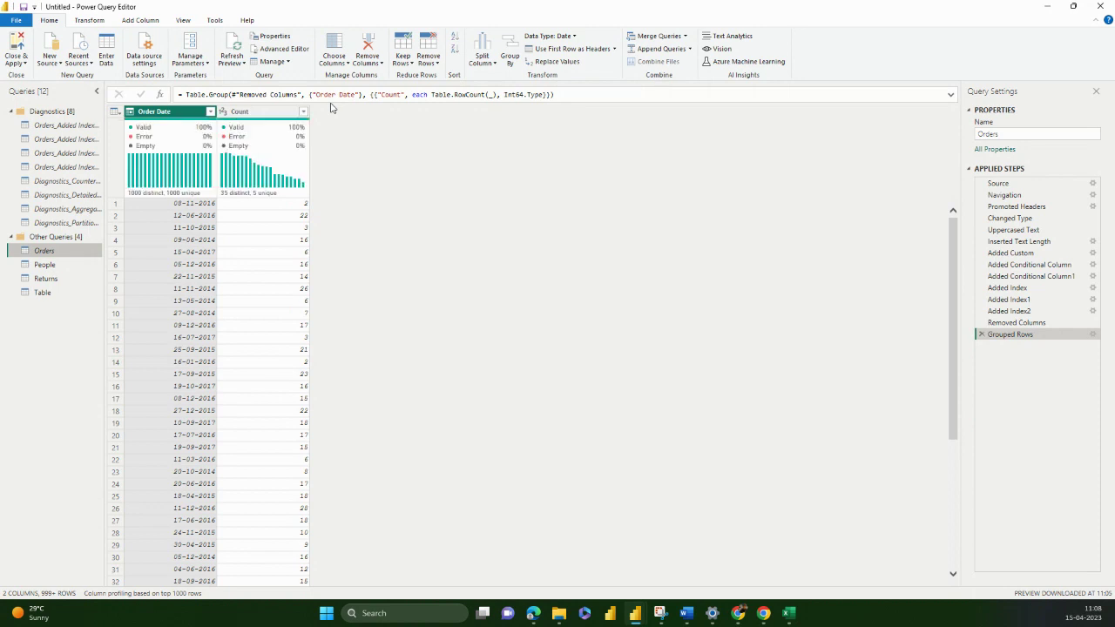
# Review the Power Query Editor's column and diagnostic tools and compare its help resources with those of Power BI Desktop.
pyautogui.click(162, 18)
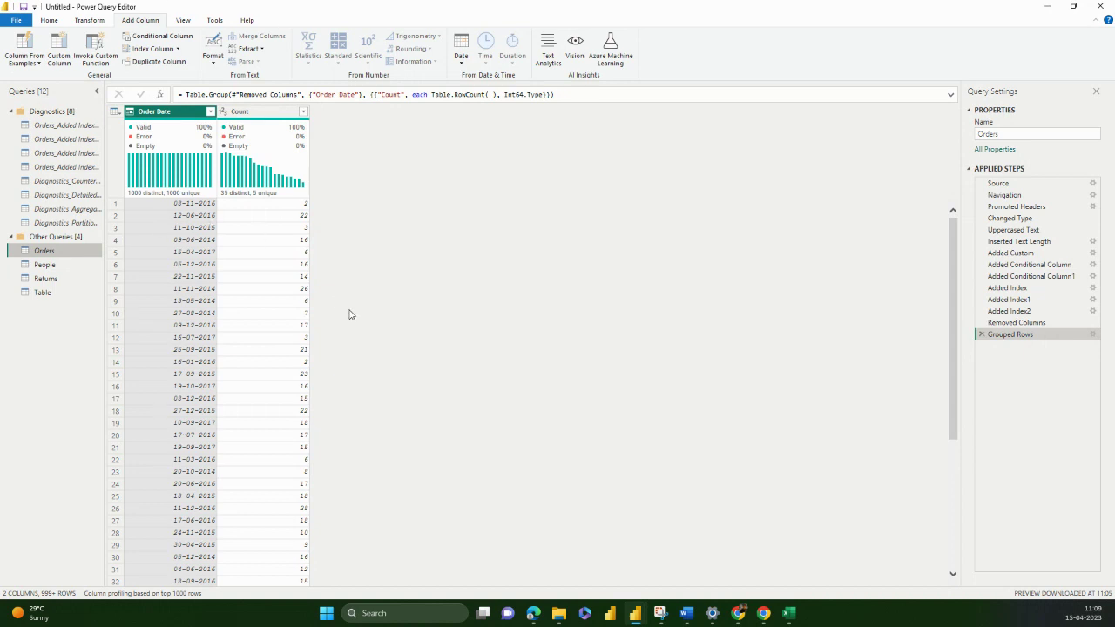
pyautogui.click(216, 20)
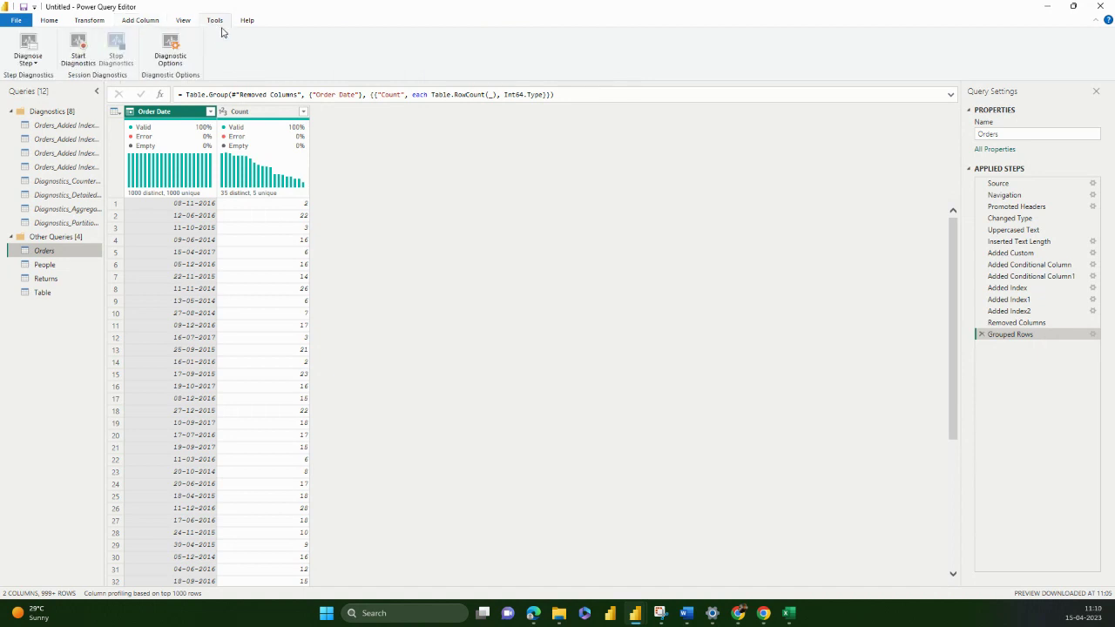
pyautogui.click(246, 21)
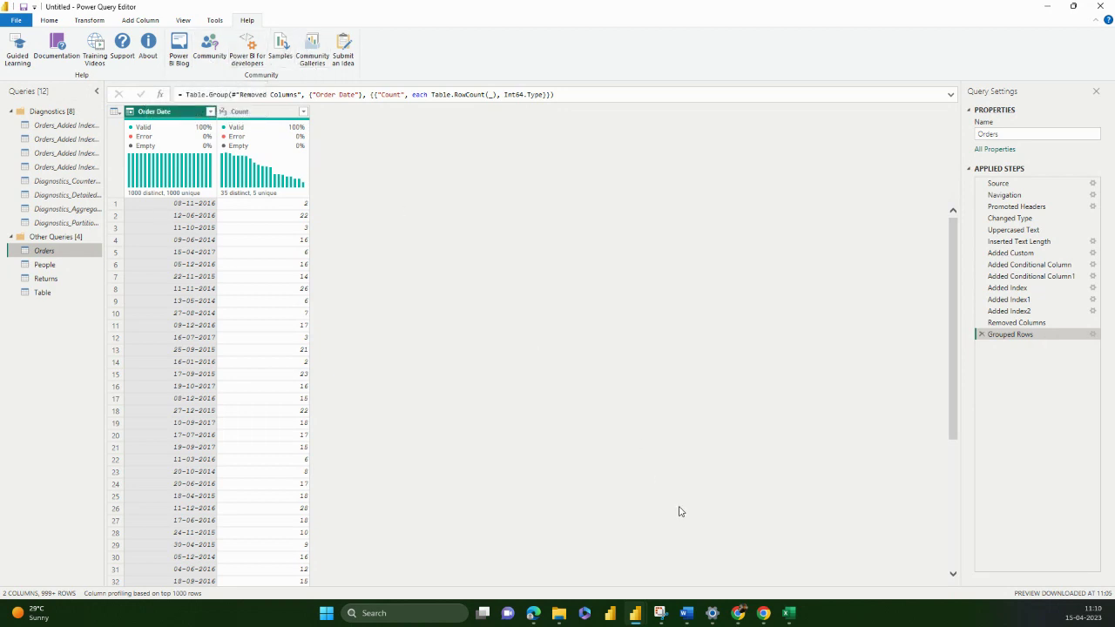
pyautogui.moveTo(633, 617)
pyautogui.click(585, 570)
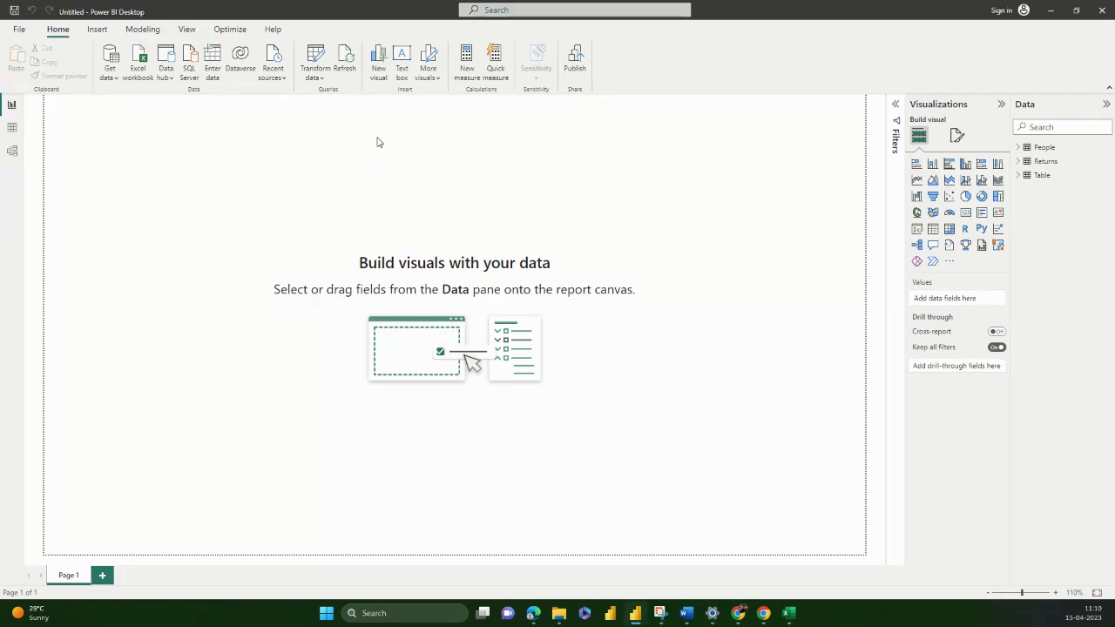
pyautogui.click(270, 33)
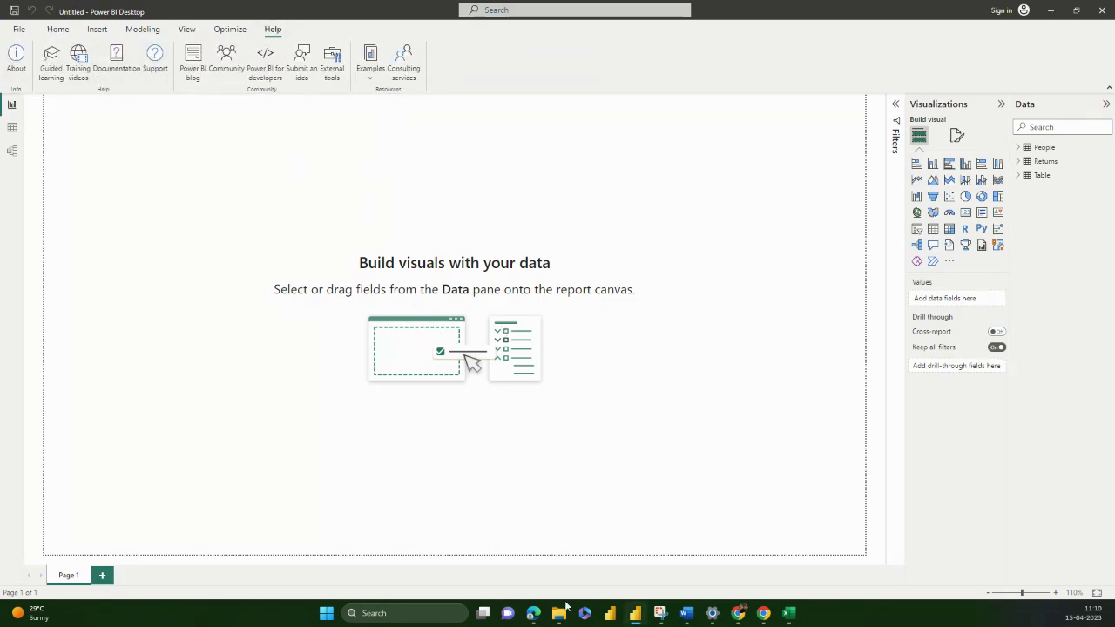
pyautogui.moveTo(649, 606)
pyautogui.click(696, 549)
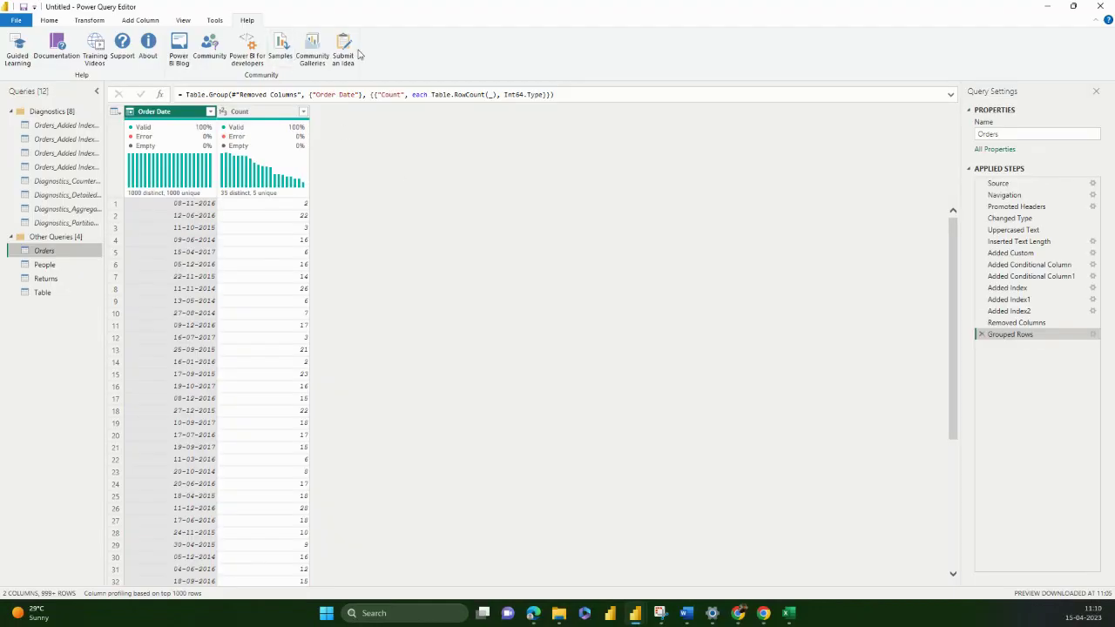
pyautogui.click(54, 20)
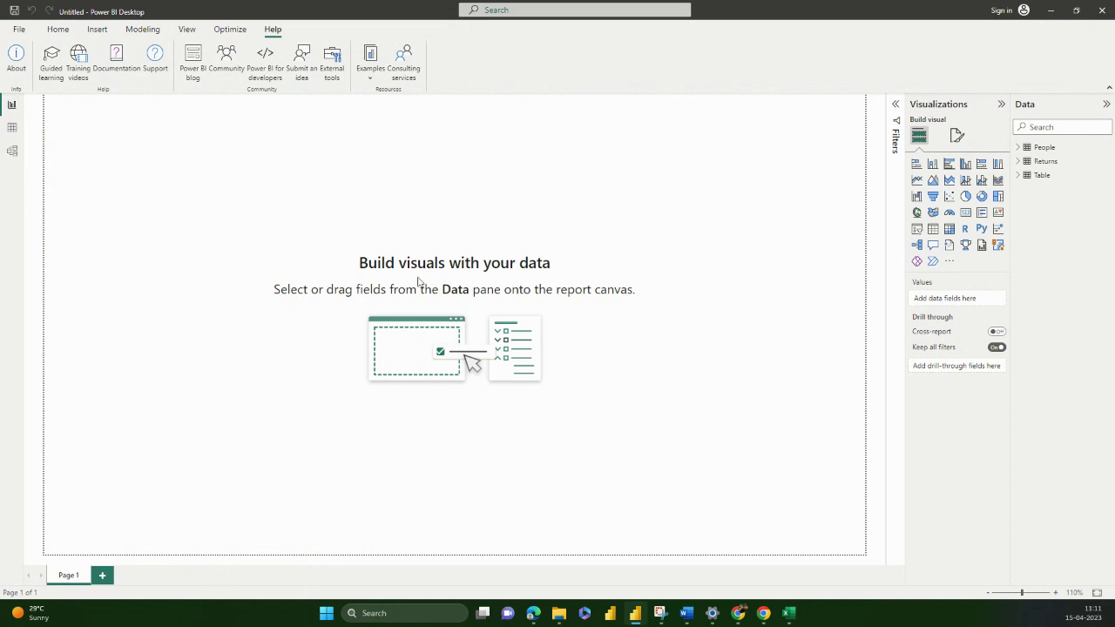
# Switch to the Book1 workbook in Excel, leave the open cell edit, and add a new blank sheet.
pyautogui.click(785, 619)
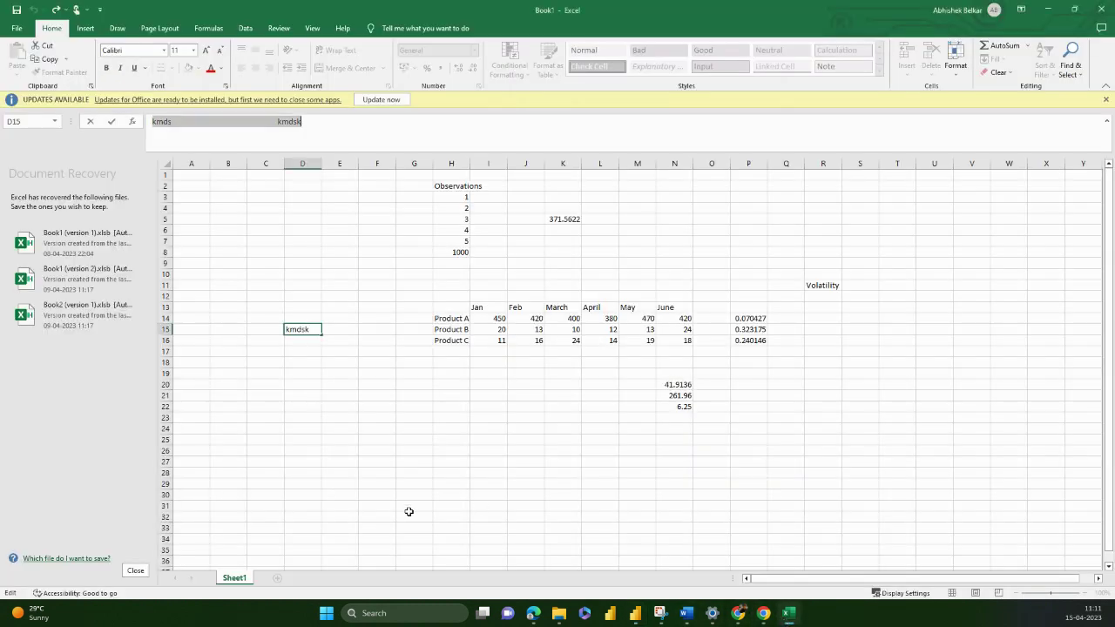
pyautogui.click(323, 503)
pyautogui.click(277, 578)
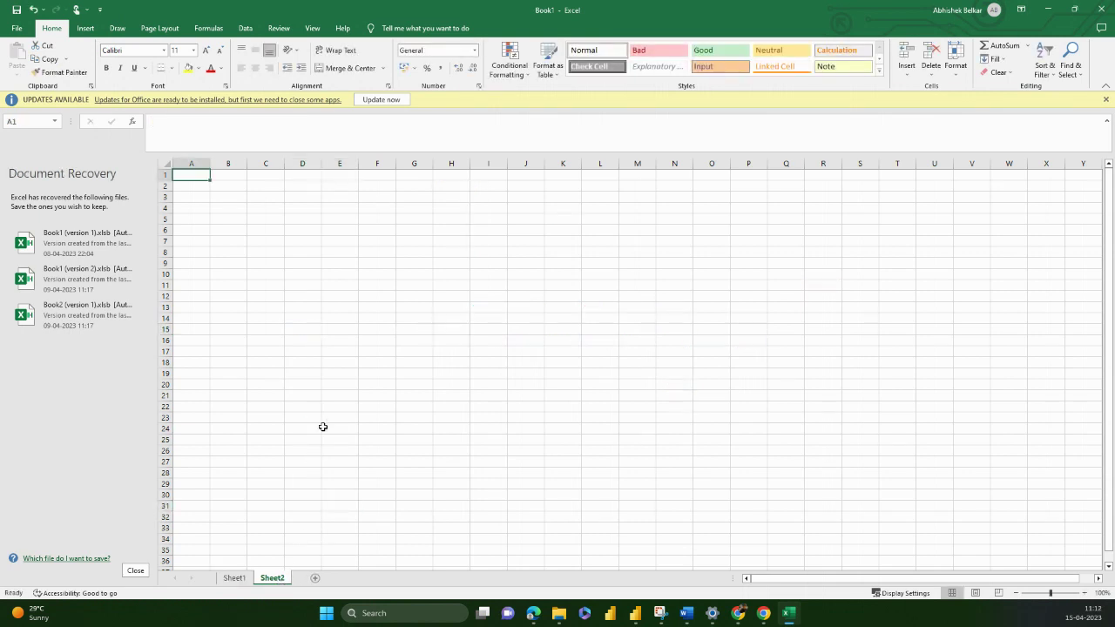
# Enter the heading Dmart Location in cell D8 and autofit the width of column D.
pyautogui.click(296, 229)
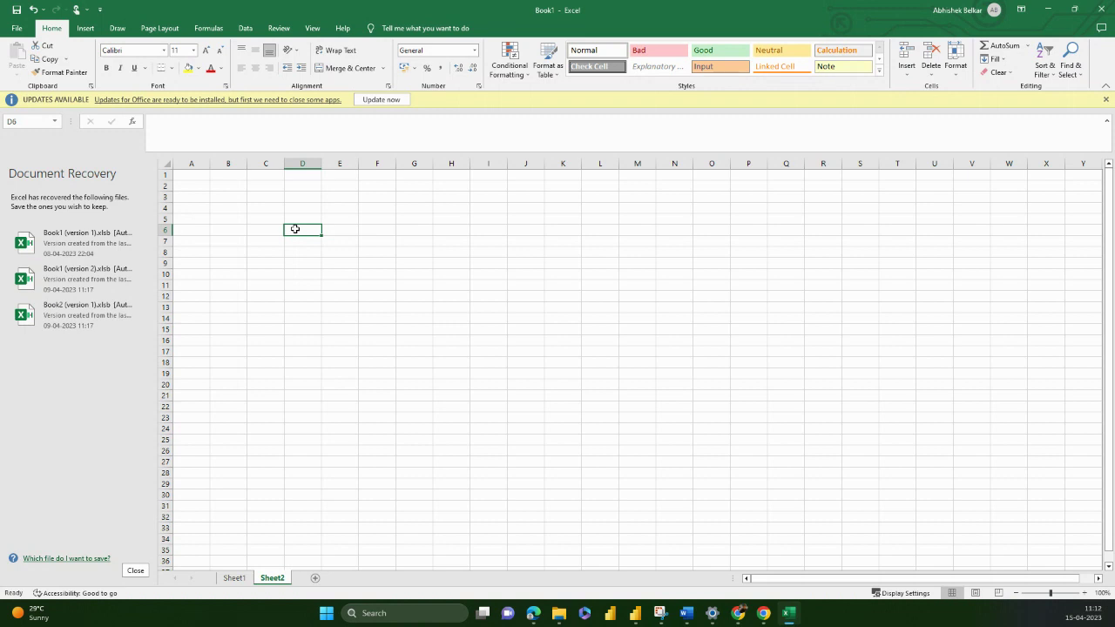
pyautogui.press('Down')
pyautogui.press('Down')
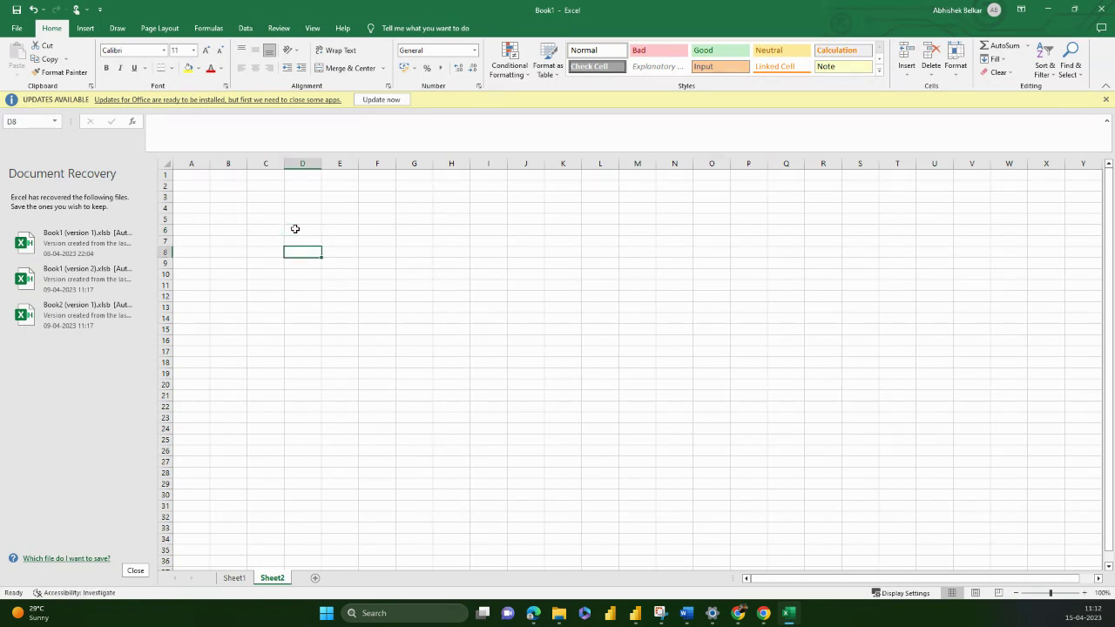
pyautogui.write('D')
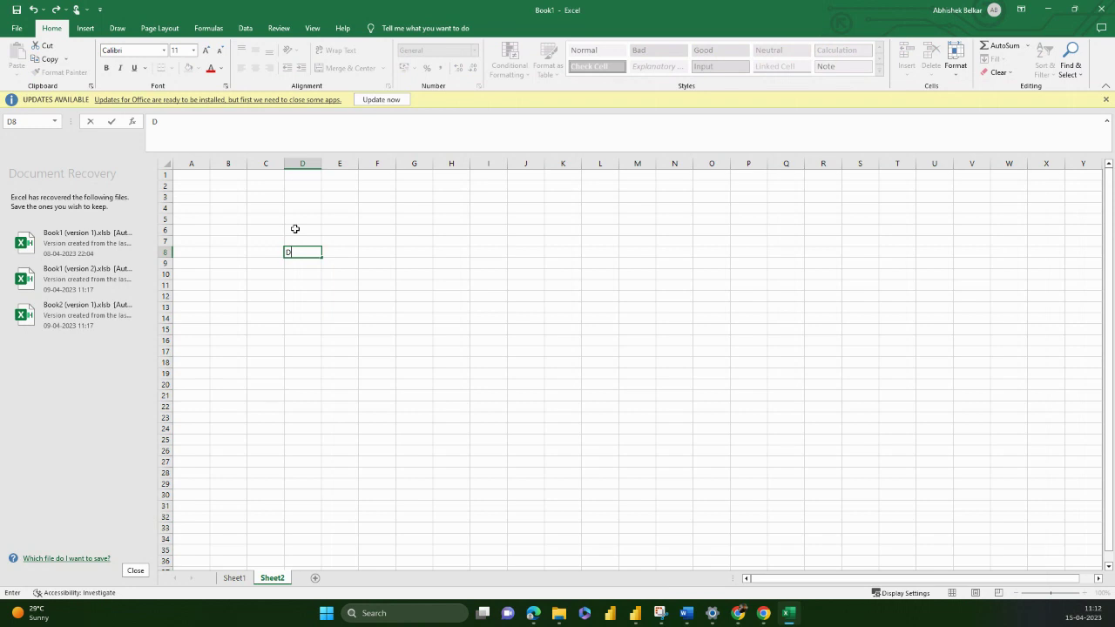
pyautogui.write('mart Location')
pyautogui.press('Return')
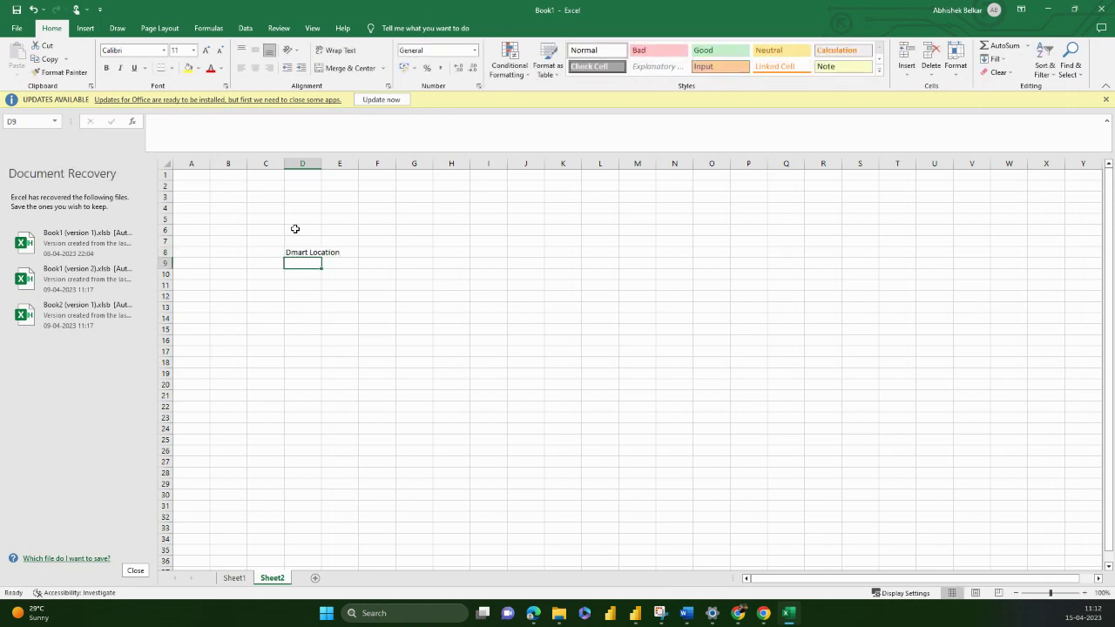
pyautogui.press('Up')
pyautogui.hotkey('alt', 'h')
pyautogui.press('o')
pyautogui.press('i')
pyautogui.press('Right')
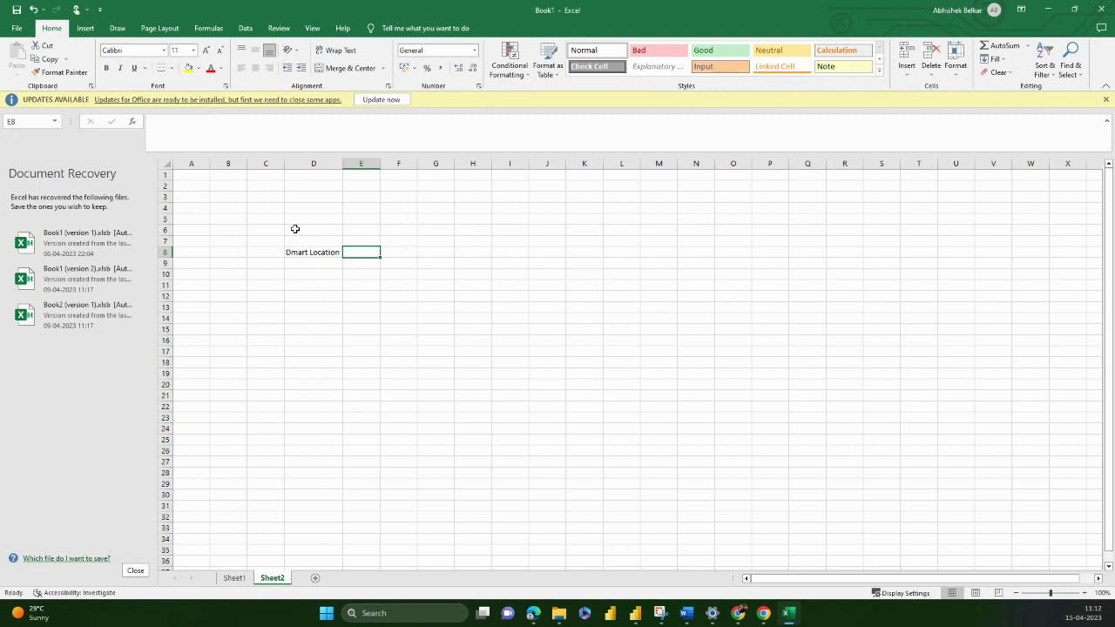
# Add the headings Customer in cell E8 and Payment Info in cell F8.
pyautogui.write('Cus')
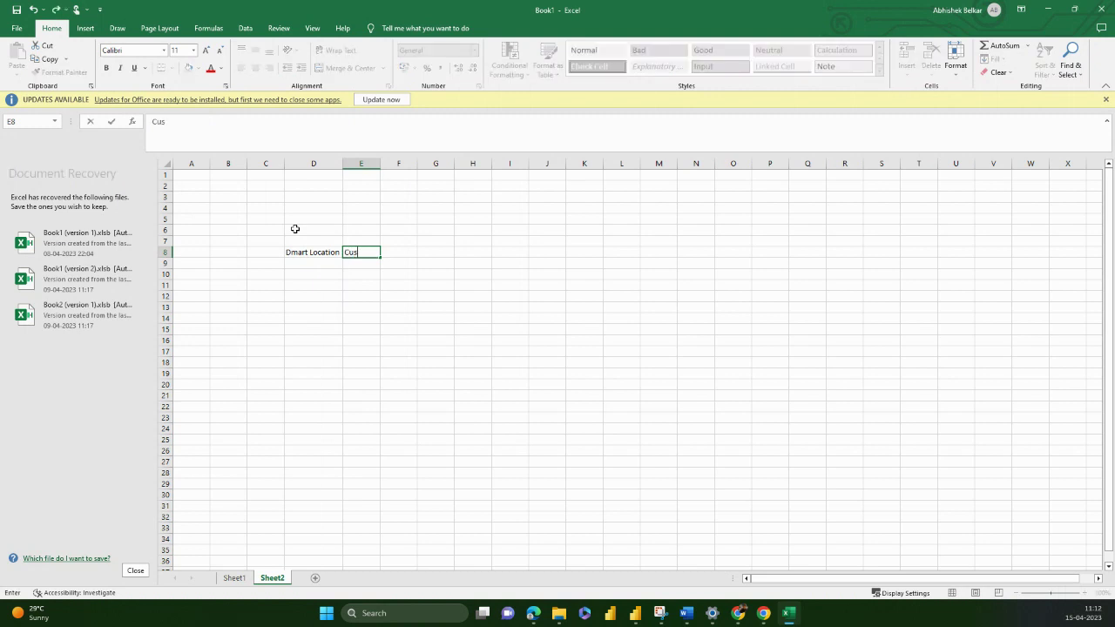
pyautogui.write('tomer')
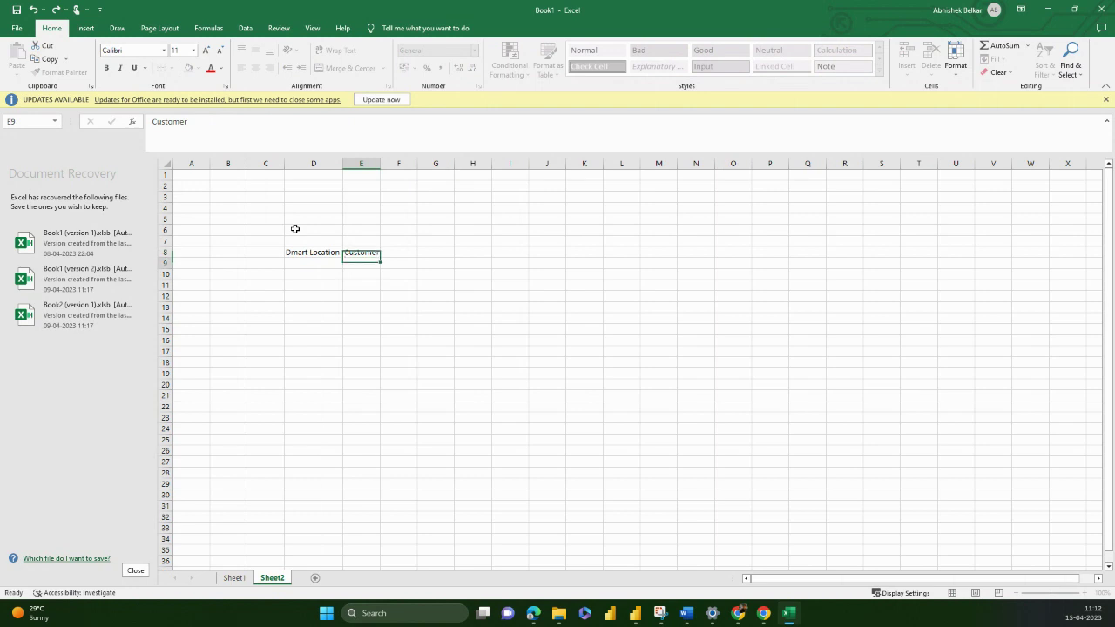
pyautogui.press('Right')
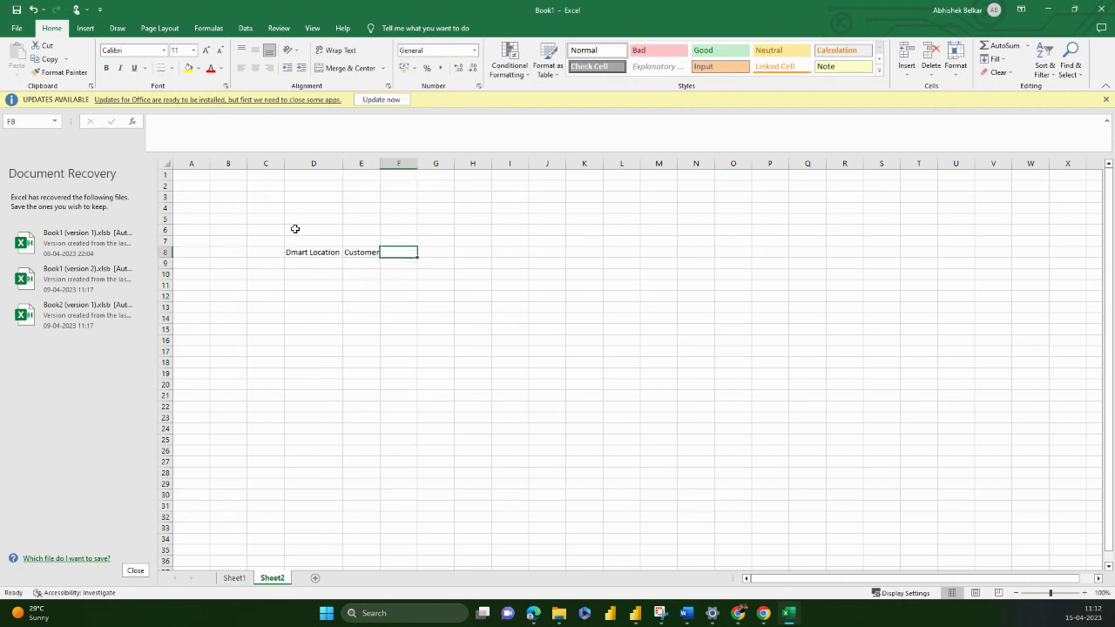
pyautogui.write('Payment')
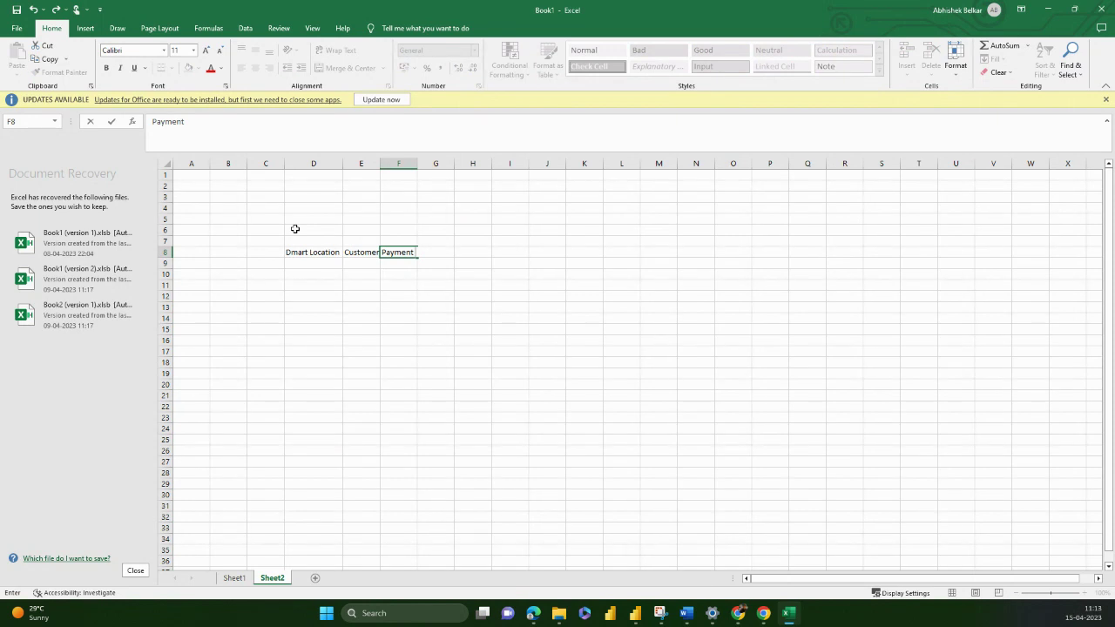
pyautogui.write('Info')
pyautogui.press('Return')
pyautogui.press('Right')
pyautogui.press('Up')
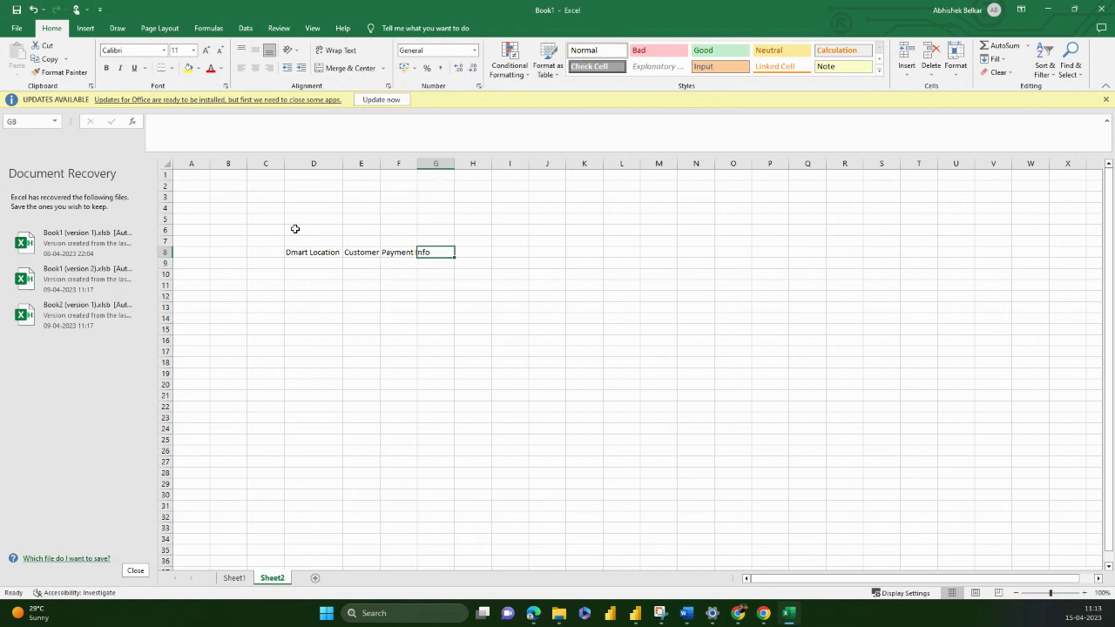
# Add the headings Product in cell G8 and Qty in cell H8.
pyautogui.write('Product')
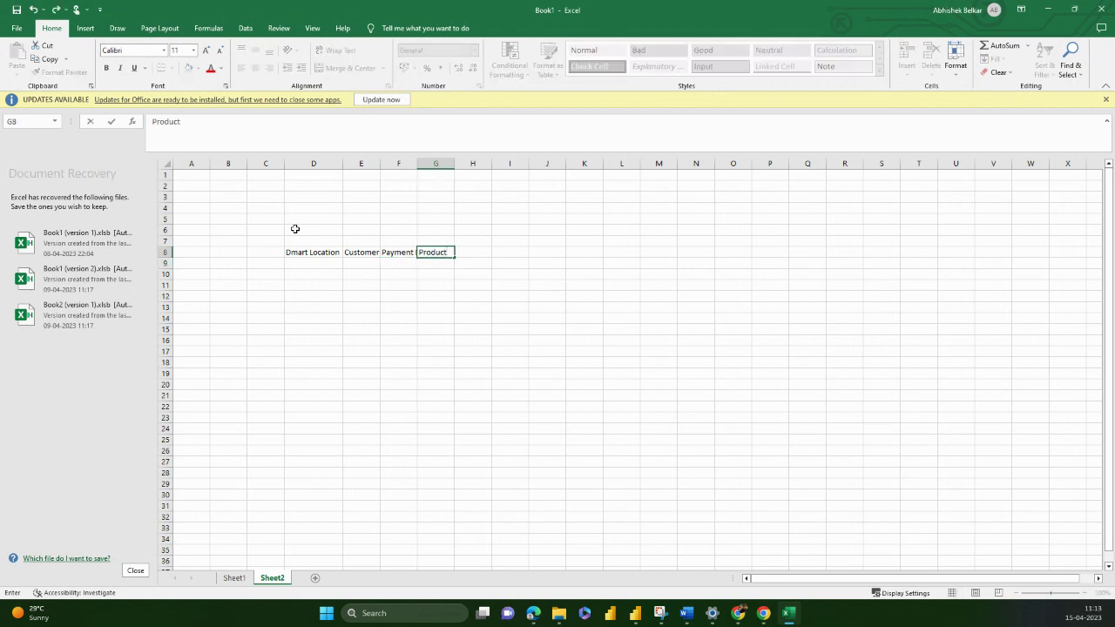
pyautogui.press('Return')
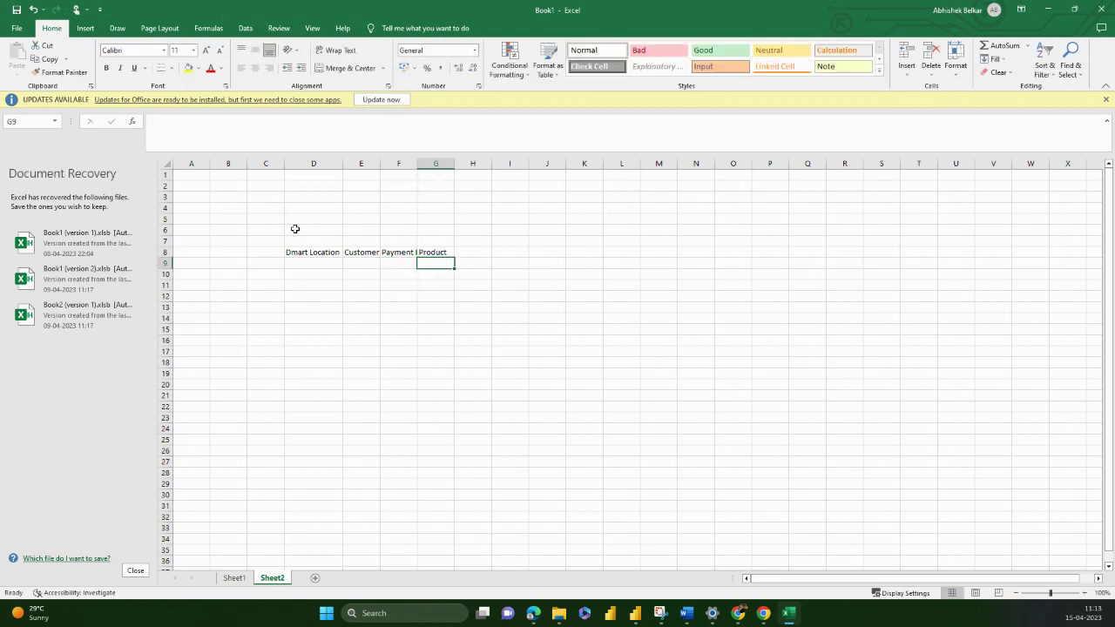
pyautogui.press('Right')
pyautogui.press('Up')
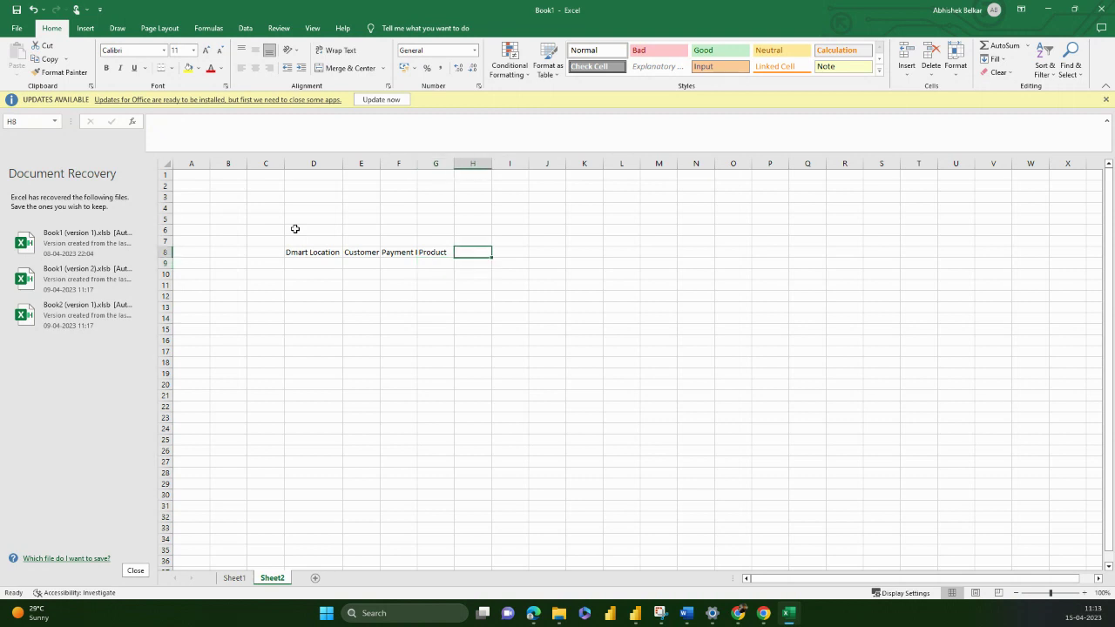
pyautogui.write('Qty')
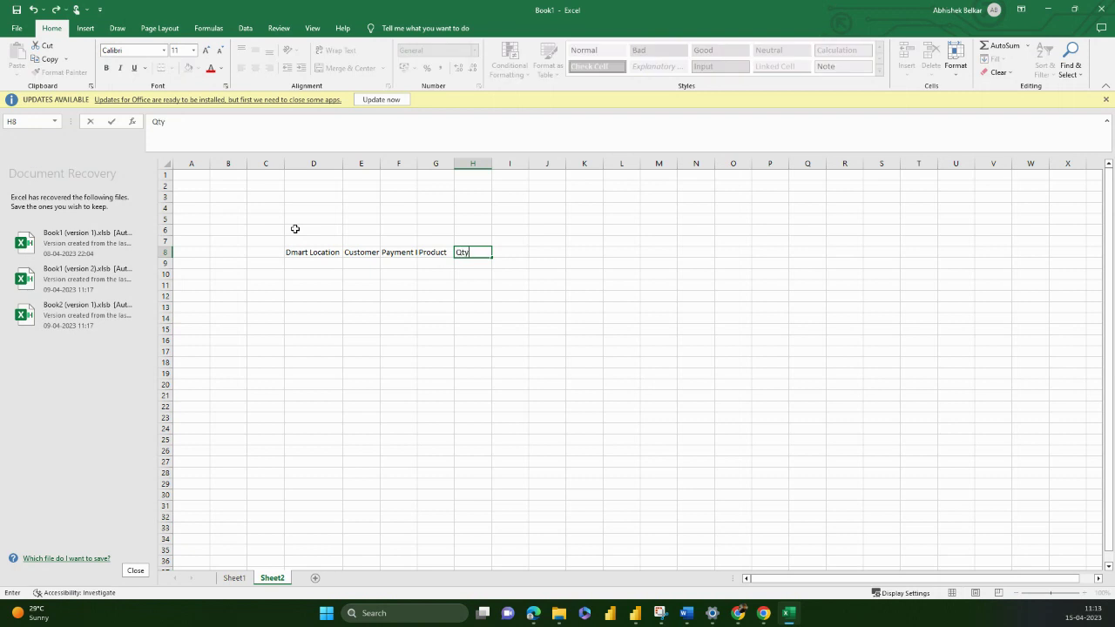
pyautogui.press('Return')
pyautogui.press('Right')
pyautogui.press('Up')
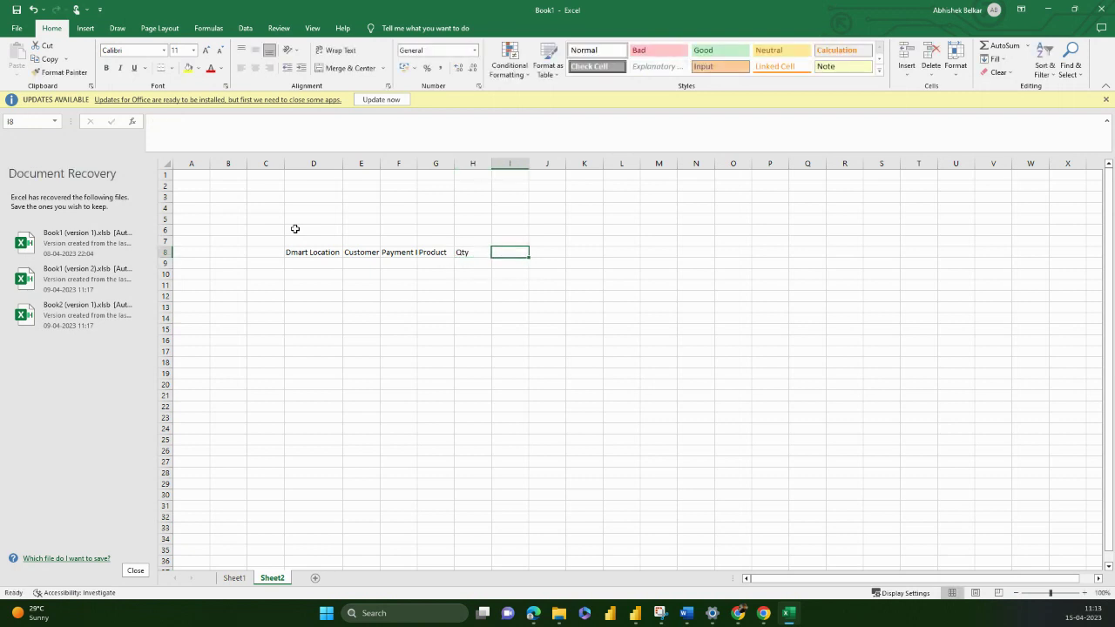
# Add the headings Price in cell I8 and Discount in cell J8.
pyautogui.write('Price')
pyautogui.press('Tab')
pyautogui.hotkey('ctrl', 'Down')
pyautogui.hotkey('ctrl', 'Up')
pyautogui.press('Down')
pyautogui.press('Down')
pyautogui.press('Down')
pyautogui.press('Down')
pyautogui.press('Down')
pyautogui.press('Down')
pyautogui.press('Down')
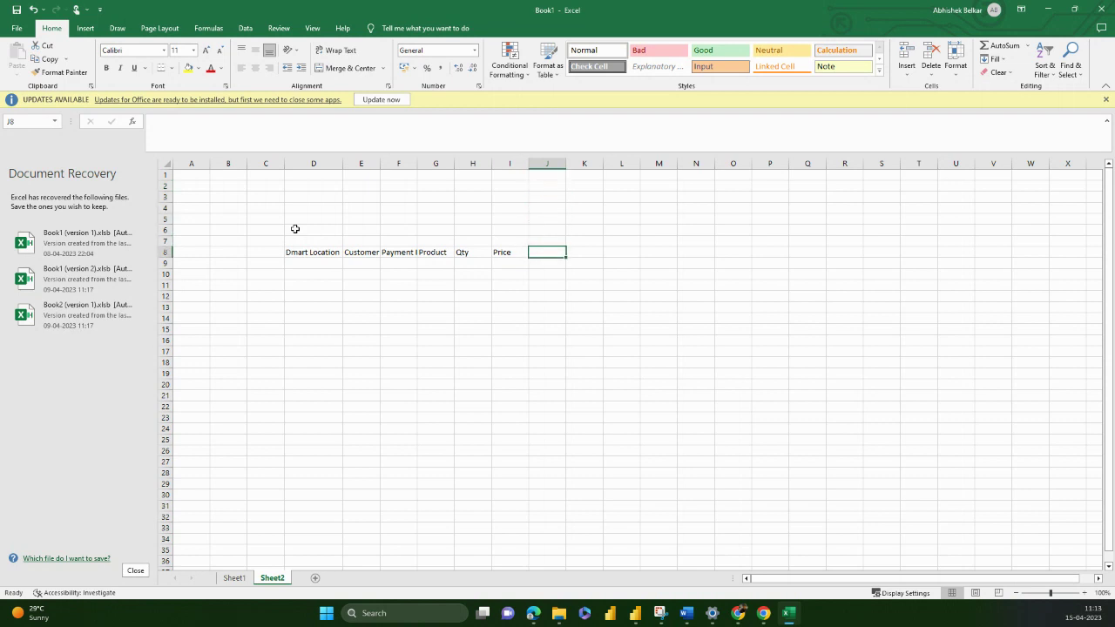
pyautogui.write('Discount')
pyautogui.press('Return')
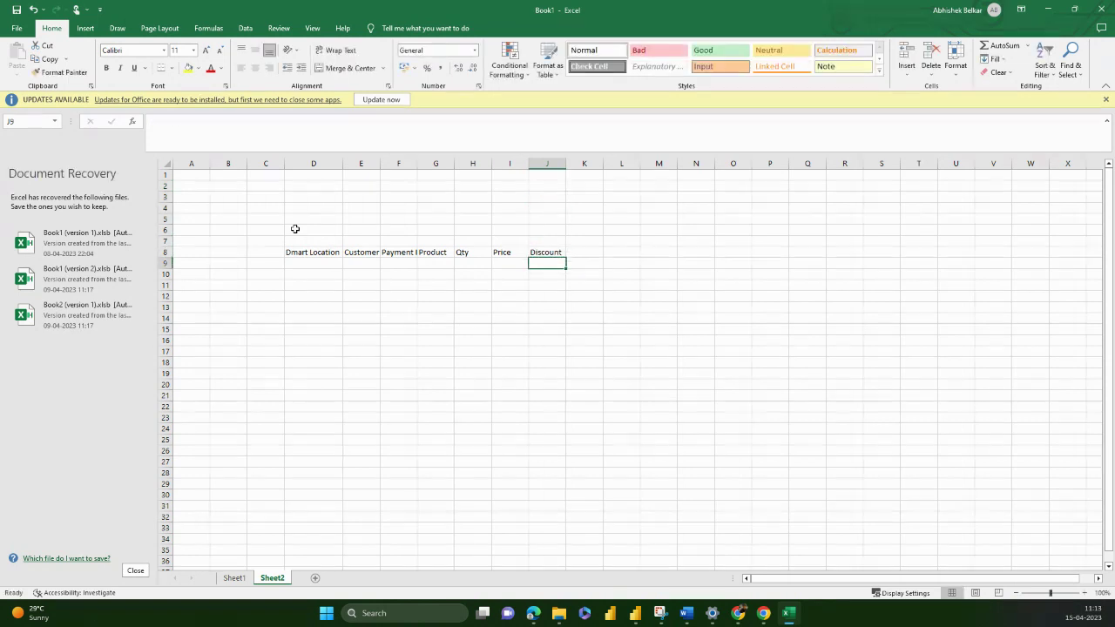
# Autofit the widths of header columns D through J to the headings in row 8.
pyautogui.press('Right')
pyautogui.press('Up')
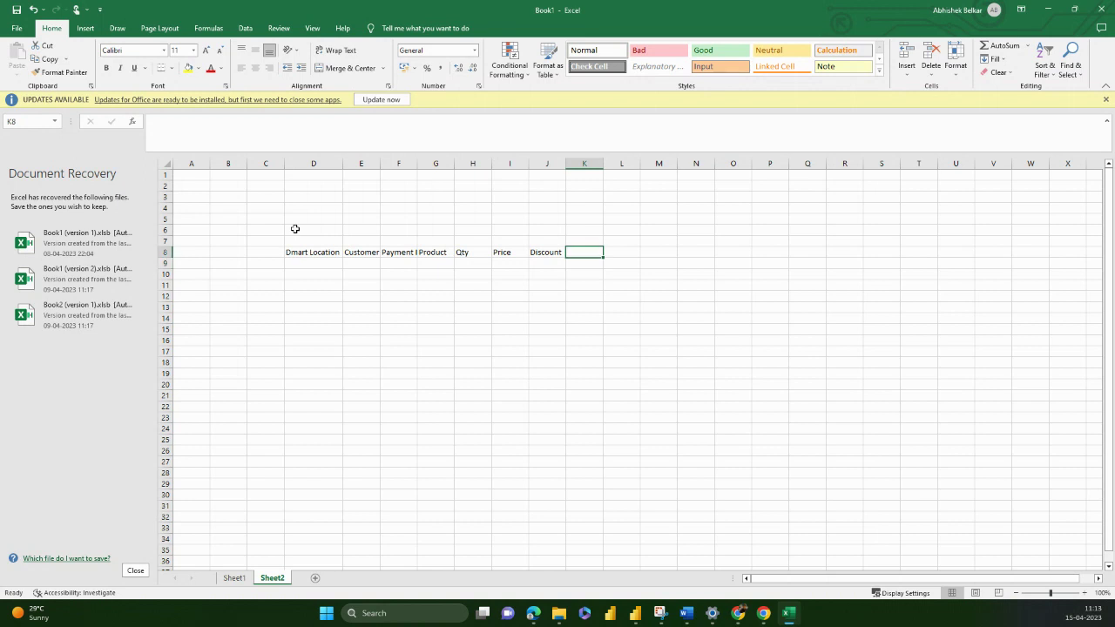
pyautogui.press('Left')
pyautogui.press('Left')
pyautogui.press('Left')
pyautogui.press('Left')
pyautogui.press('Left')
pyautogui.press('Left')
pyautogui.press('Left')
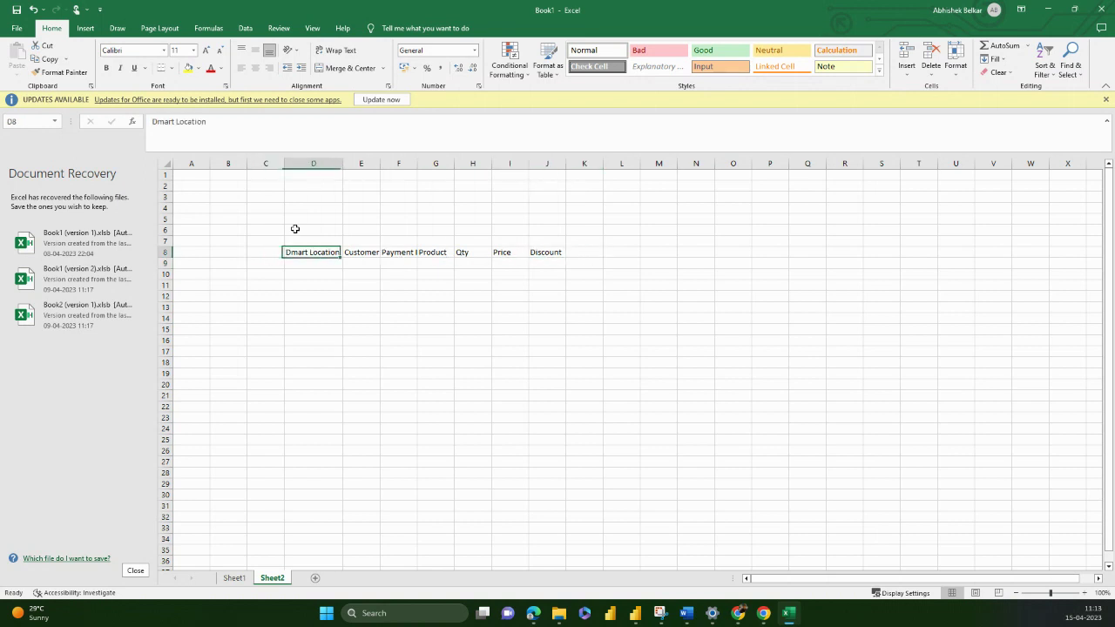
pyautogui.hotkey('ctrl', 'shift', 'Right')
pyautogui.hotkey('alt', 'h')
pyautogui.press('o')
pyautogui.press('i')
# Add the heading Tax in cell K8, right after the Discount heading.
pyautogui.press('Right')
pyautogui.press('Right')
pyautogui.press('Right')
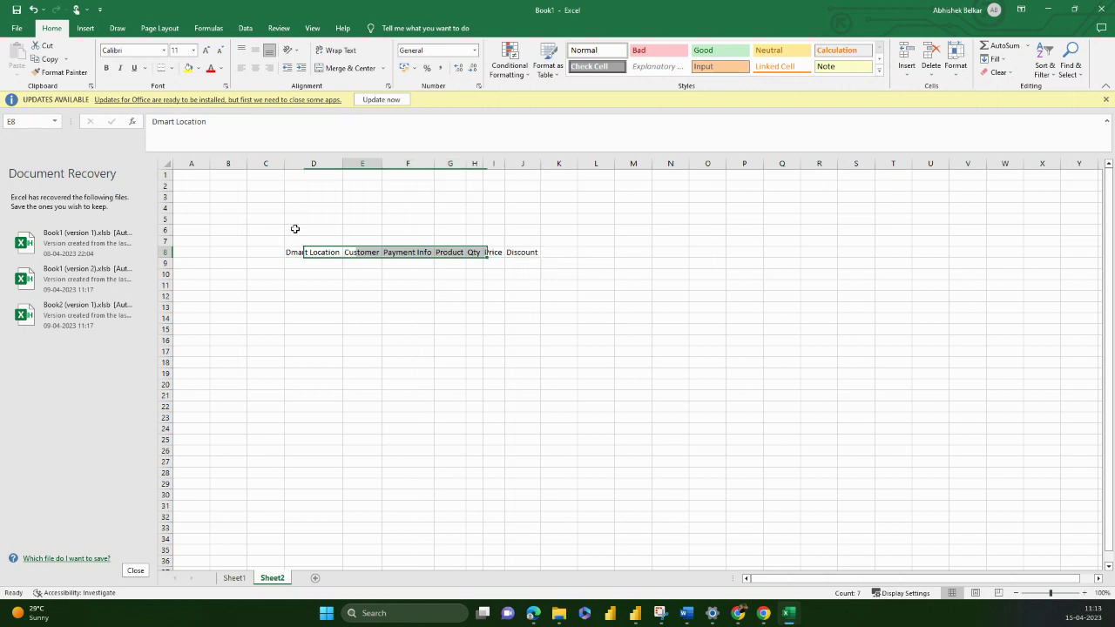
pyautogui.press('Right')
pyautogui.press('Right')
pyautogui.press('Right')
pyautogui.press('Right')
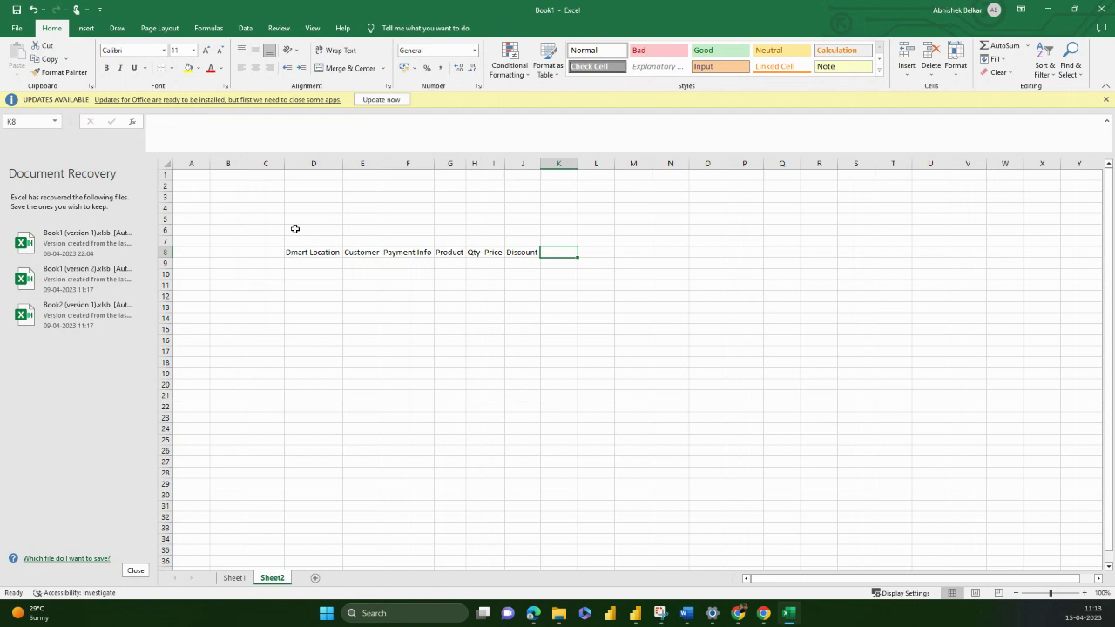
pyautogui.write('Tax')
pyautogui.press('Return')
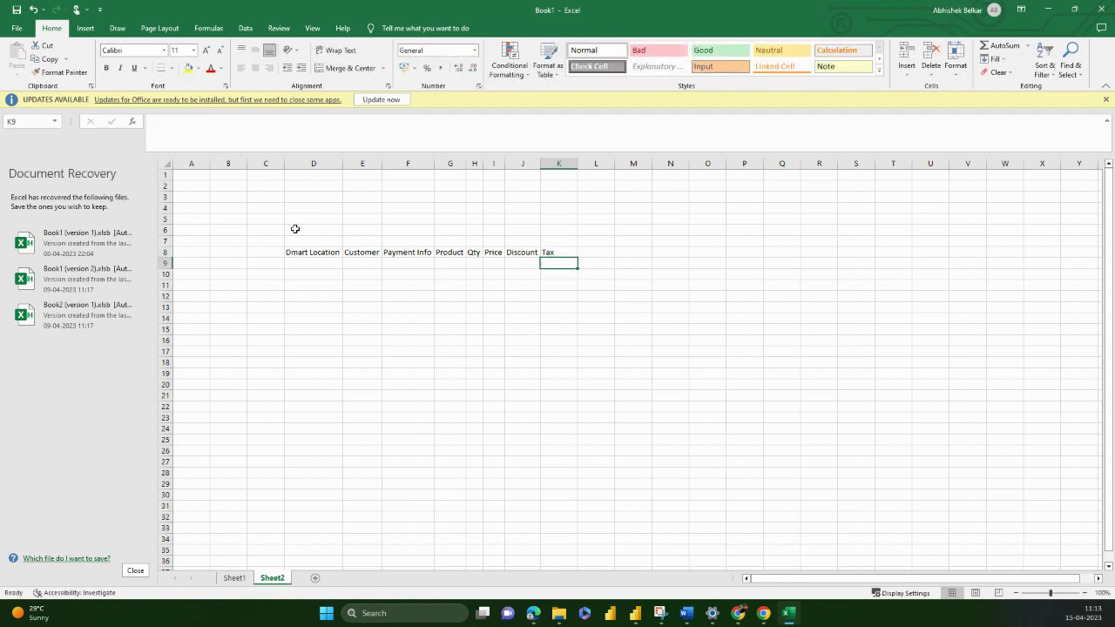
# Add the heading Inventory in cell L8.
pyautogui.press('Right')
pyautogui.press('Up')
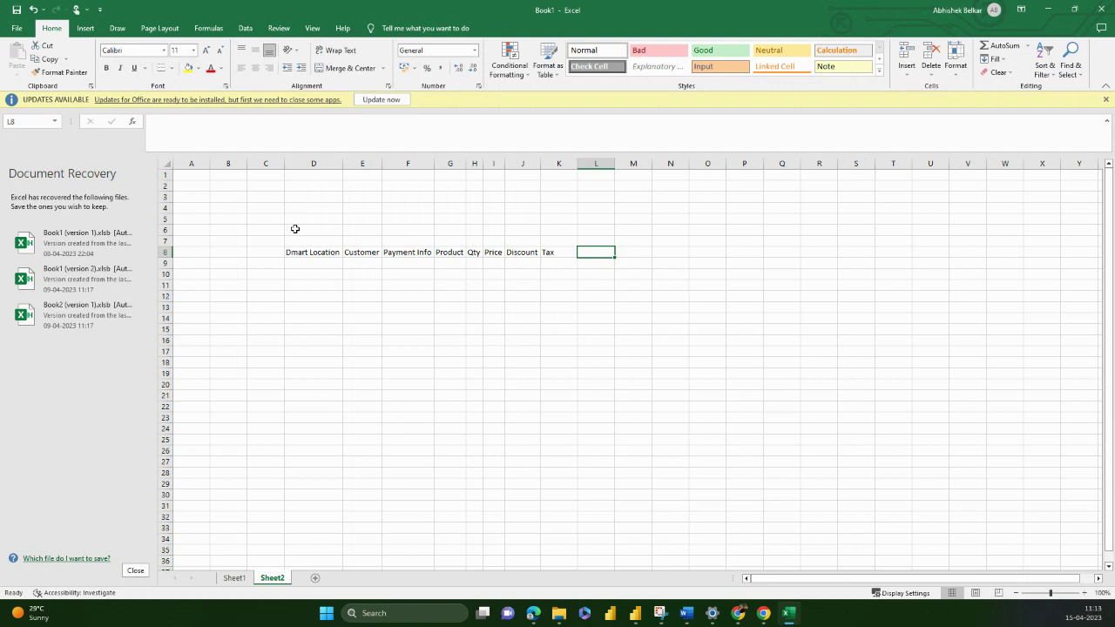
pyautogui.write('Invenotr')
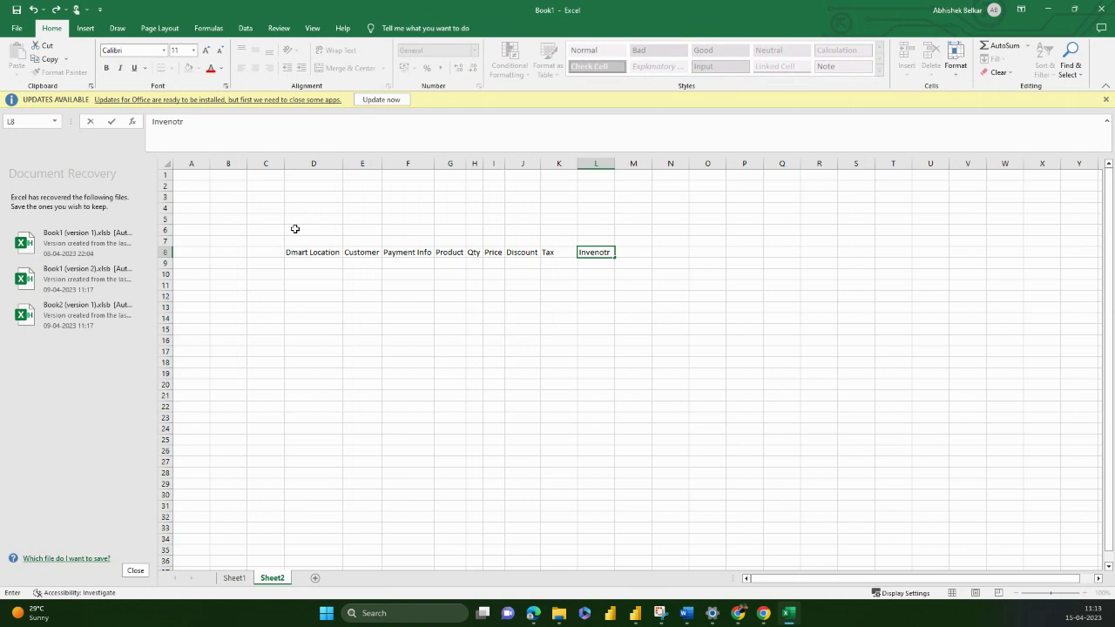
pyautogui.press('BackSpace')
pyautogui.press('BackSpace')
pyautogui.press('BackSpace')
pyautogui.write('tory')
pyautogui.press('Return')
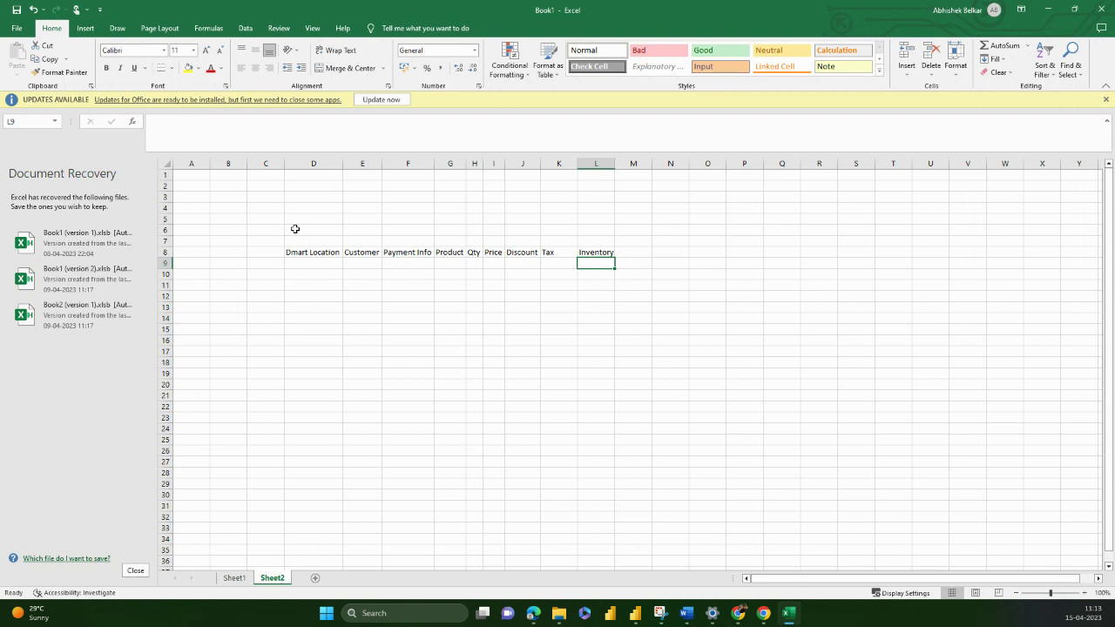
# Replace the Price heading in cell I8 with Sales.
pyautogui.press('Up')
pyautogui.press('Left')
pyautogui.press('Left')
pyautogui.press('Left')
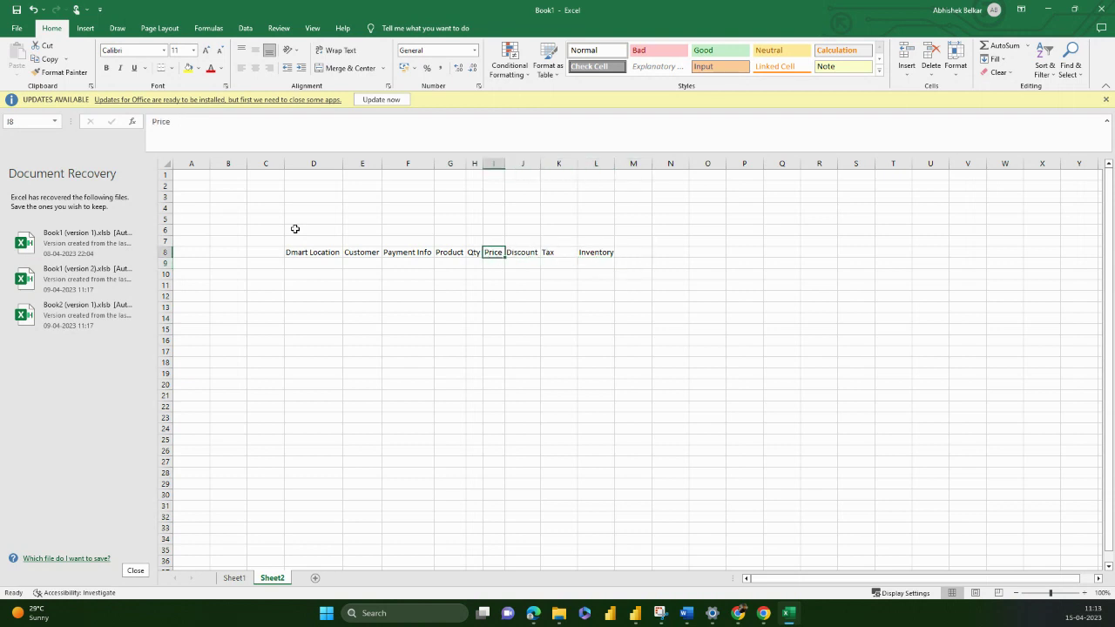
pyautogui.click(228, 131)
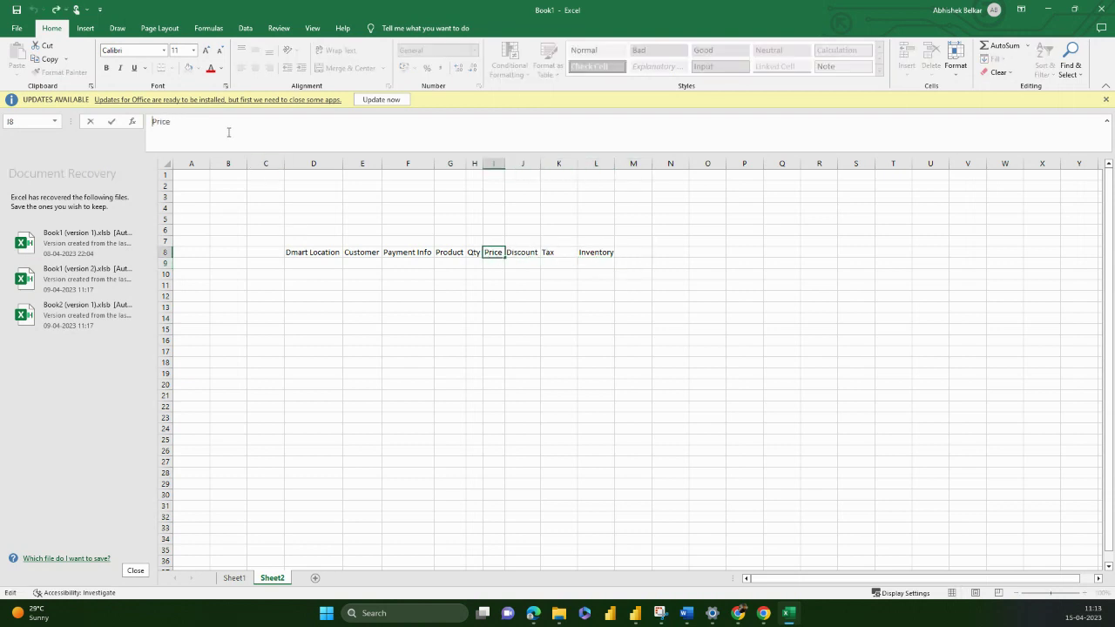
pyautogui.press('Home')
pyautogui.write('Sales')
pyautogui.press('Return')
pyautogui.press('Up')
pyautogui.press('Right')
pyautogui.press('Right')
pyautogui.press('Right')
pyautogui.press('Right')
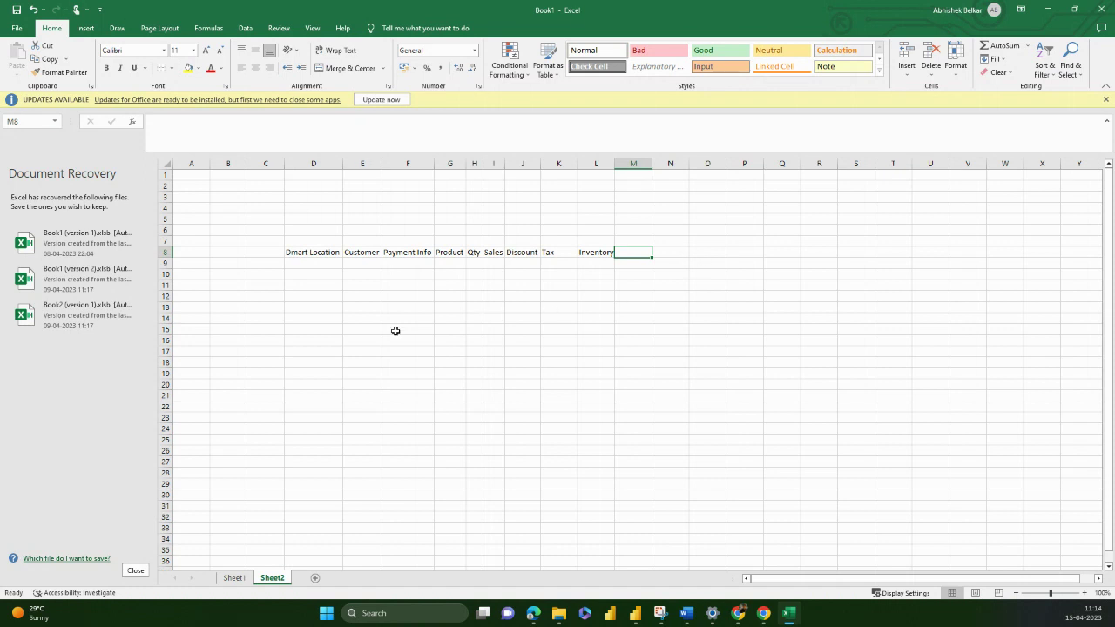
# Move the header row D8:L8 down to row 12, starting at cell D12.
pyautogui.click(318, 255)
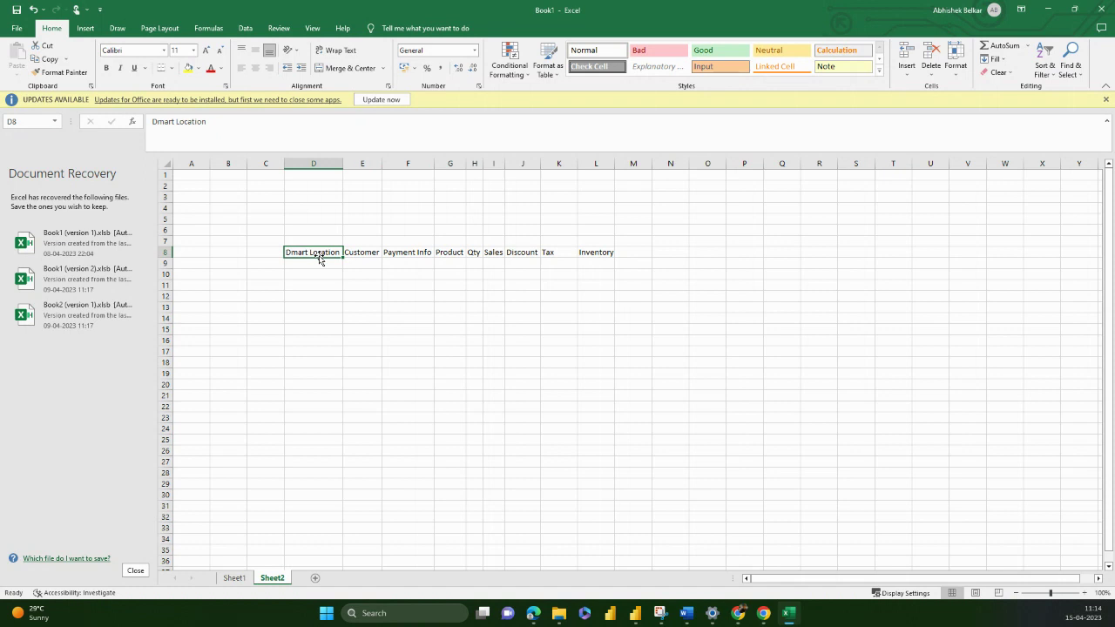
pyautogui.hotkey('shift', 'Right')
pyautogui.hotkey('shift', 'Right')
pyautogui.hotkey('shift', 'Right')
pyautogui.hotkey('shift', 'Right')
pyautogui.hotkey('shift', 'Right')
pyautogui.hotkey('shift', 'Right')
pyautogui.hotkey('shift', 'Right')
pyautogui.hotkey('shift', 'Right')
pyautogui.hotkey('ctrl', 'c')
pyautogui.press('Down')
pyautogui.press('Down')
pyautogui.press('Down')
pyautogui.press('Down')
pyautogui.hotkey('ctrl', 'v')
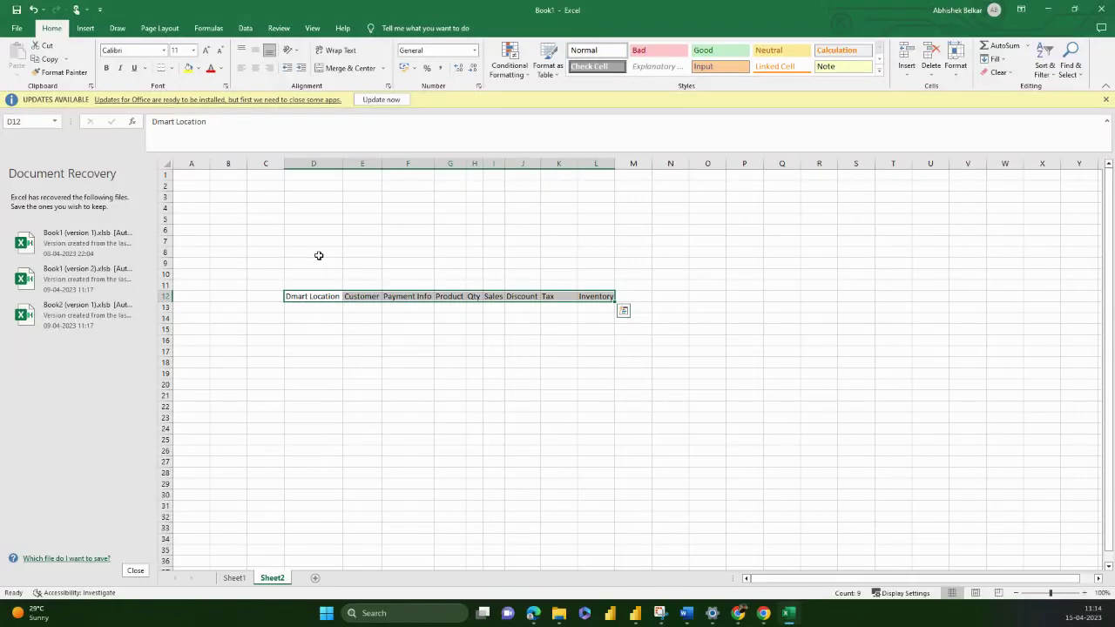
# Enter the value 1000 in cell C10, above and to the left of the header row.
pyautogui.press('Down')
pyautogui.press('Up')
pyautogui.press('Up')
pyautogui.press('Up')
pyautogui.press('Left')
pyautogui.write('1000')
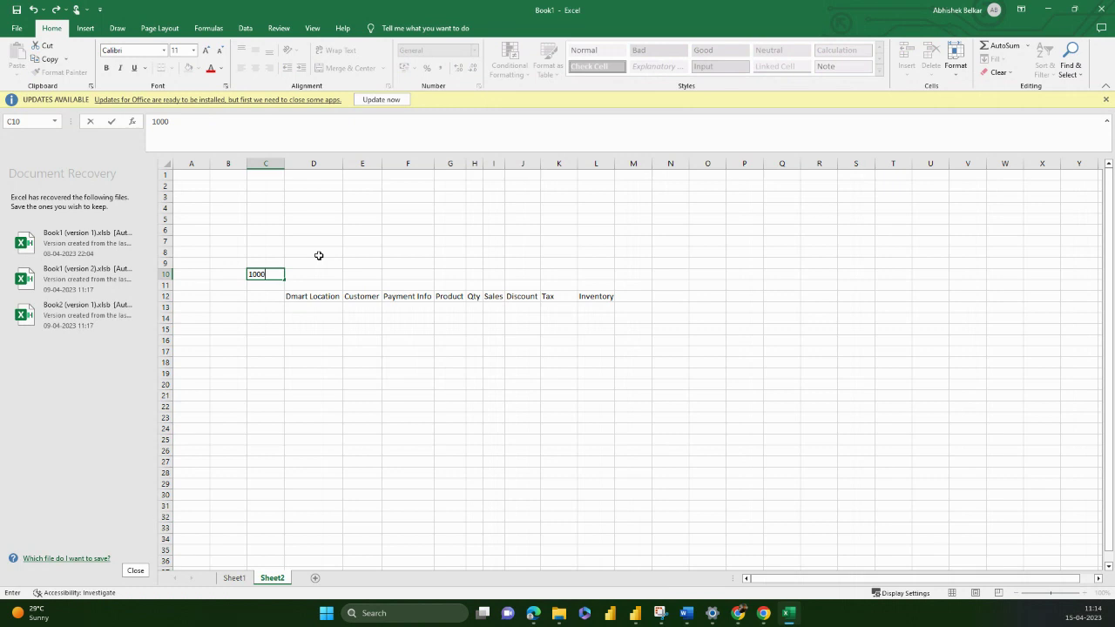
pyautogui.press('Return')
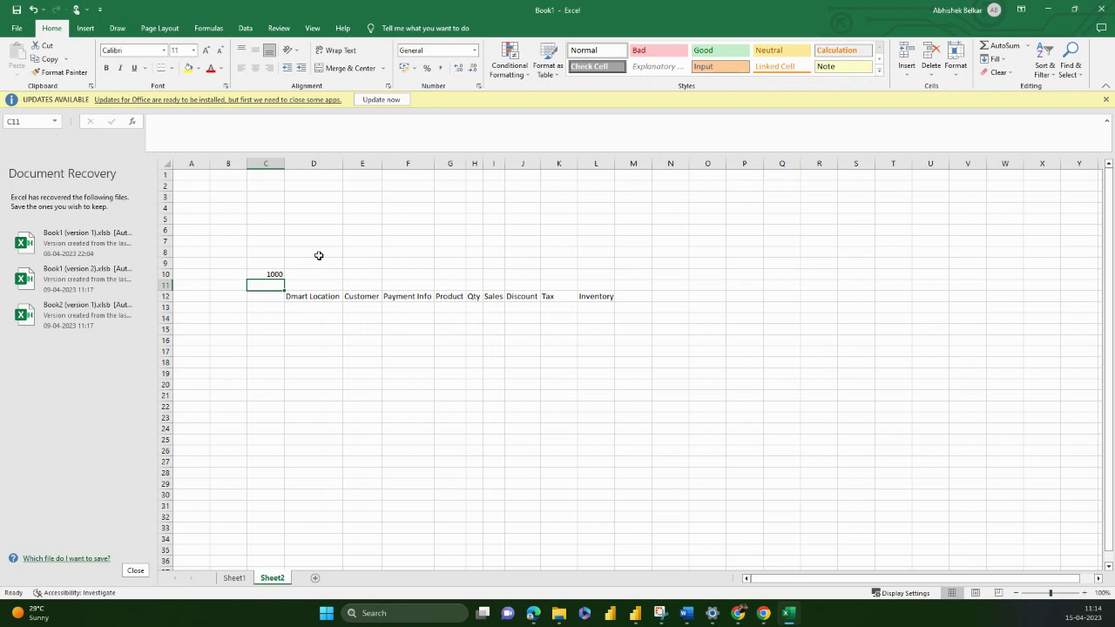
# Enter the formula =C10*30 in cell D10.
pyautogui.press('Up')
pyautogui.press('Right')
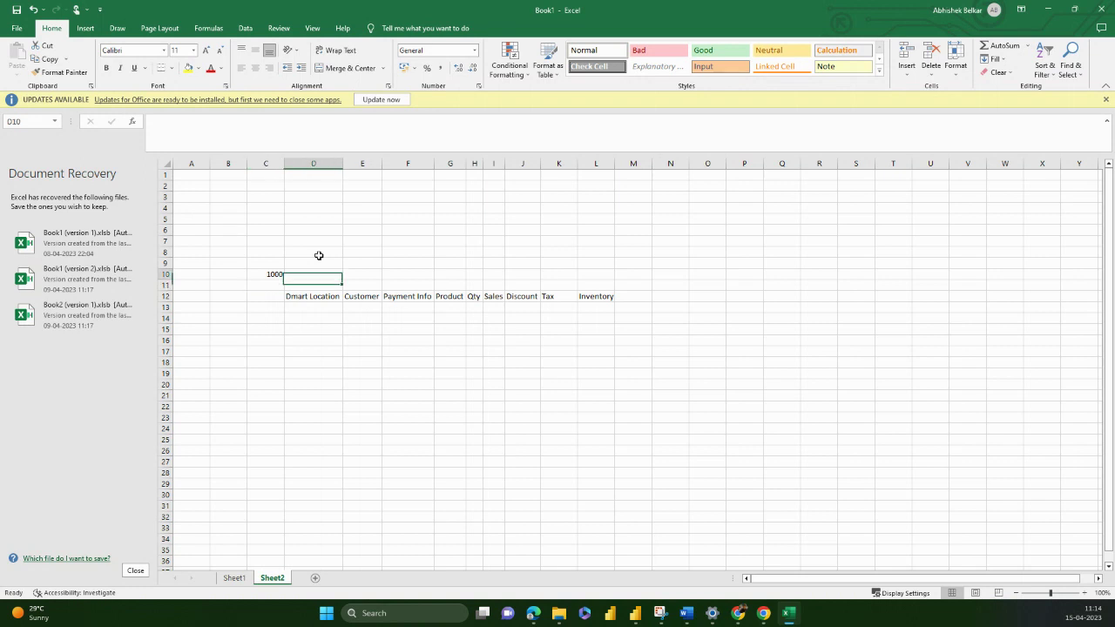
pyautogui.write('=')
pyautogui.press('Left')
pyautogui.write('*4')
pyautogui.press('BackSpace')
pyautogui.write('4')
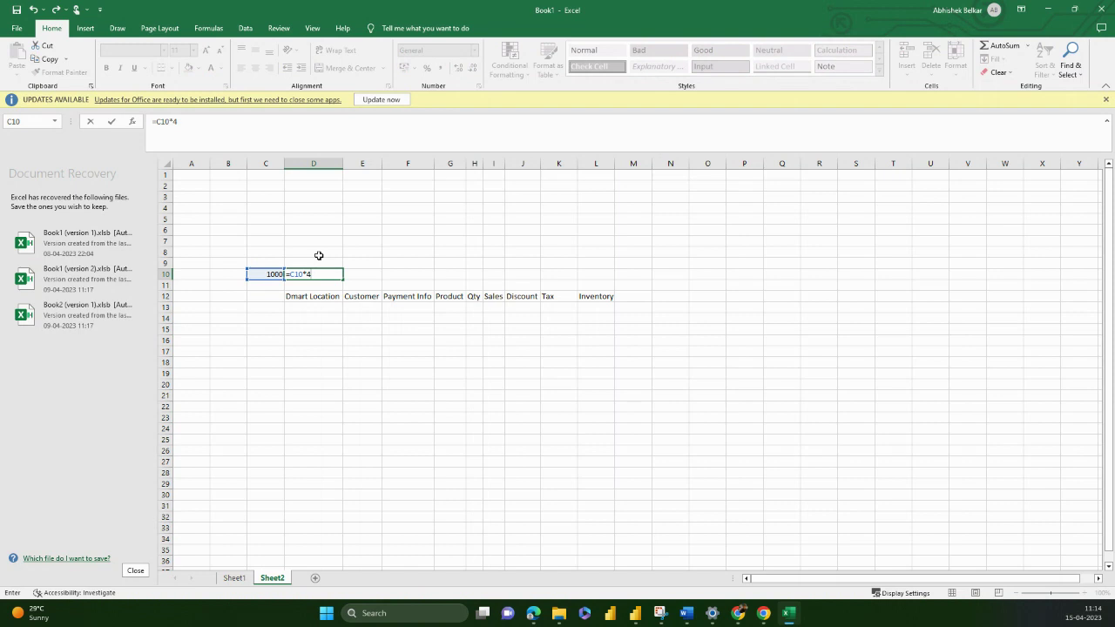
pyautogui.press('BackSpace')
pyautogui.write('30')
pyautogui.press('Return')
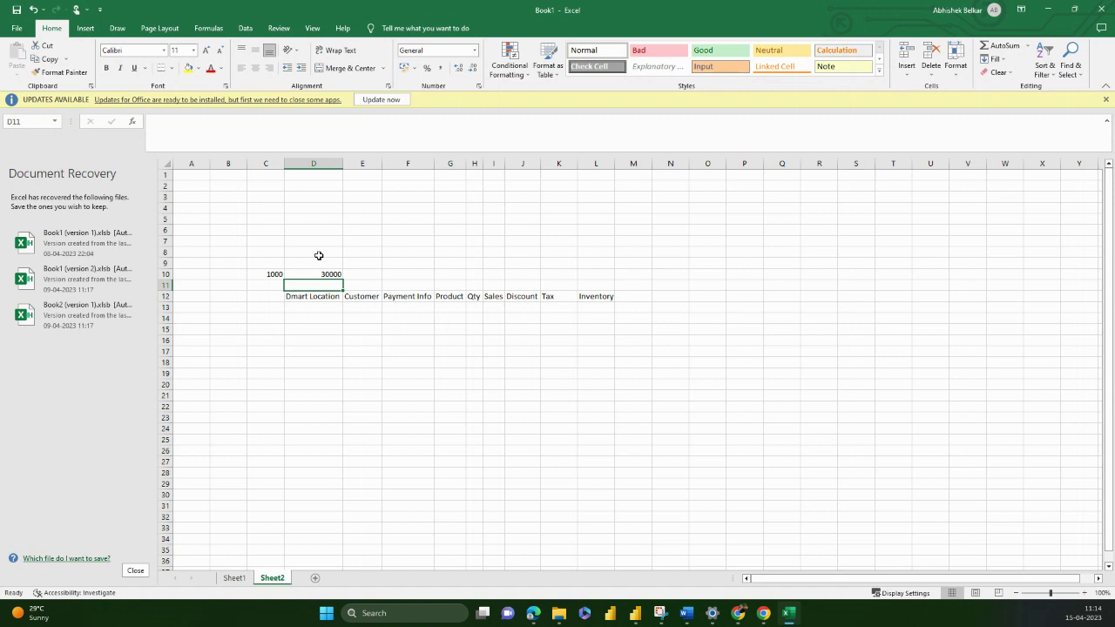
# Enter the formula =D10*100 in cell E10.
pyautogui.press('Right')
pyautogui.press('Up')
pyautogui.write('=')
pyautogui.press('Left')
pyautogui.write('*100')
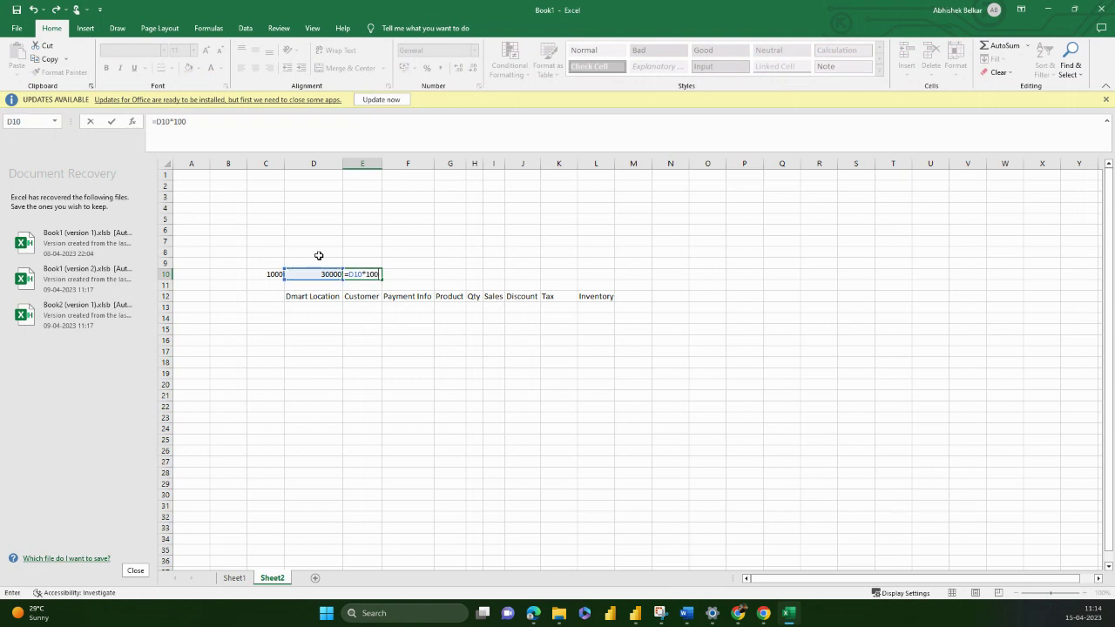
pyautogui.press('Return')
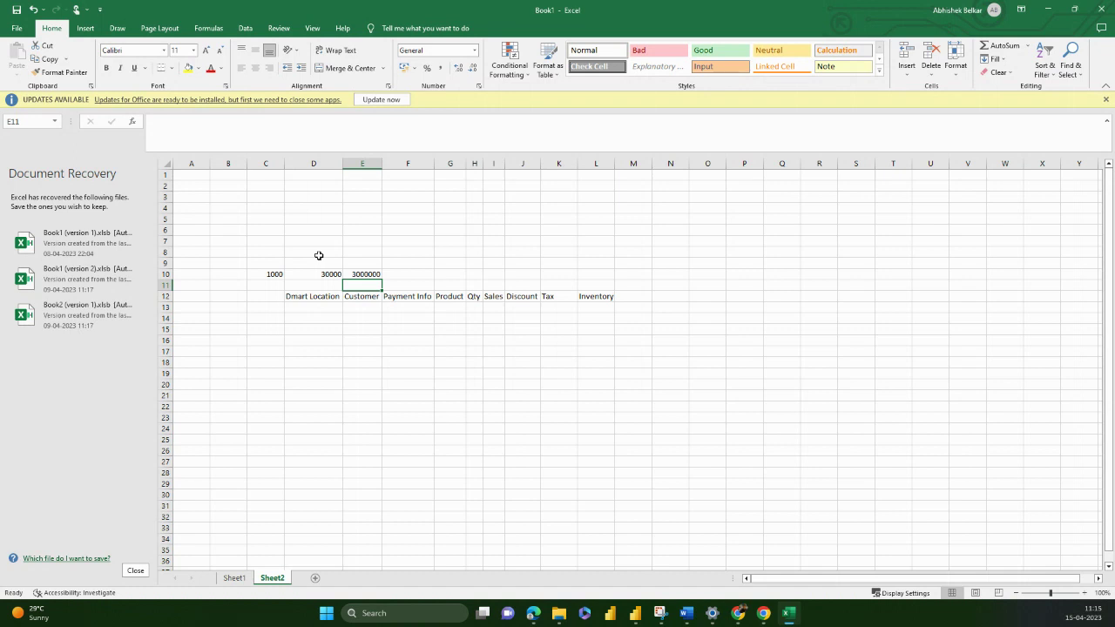
# Enter the heading Customer ID in cell M27 and autofit the width of column M.
pyautogui.press('Down')
pyautogui.press('Down')
pyautogui.press('Down')
pyautogui.press('Down')
pyautogui.press('Down')
pyautogui.press('Down')
pyautogui.press('Down')
pyautogui.press('Down')
pyautogui.press('Down')
pyautogui.press('Down')
pyautogui.press('Down')
pyautogui.press('Down')
pyautogui.press('Down')
pyautogui.press('Down')
pyautogui.press('Down')
pyautogui.press('Down')
pyautogui.press('Right')
pyautogui.press('Right')
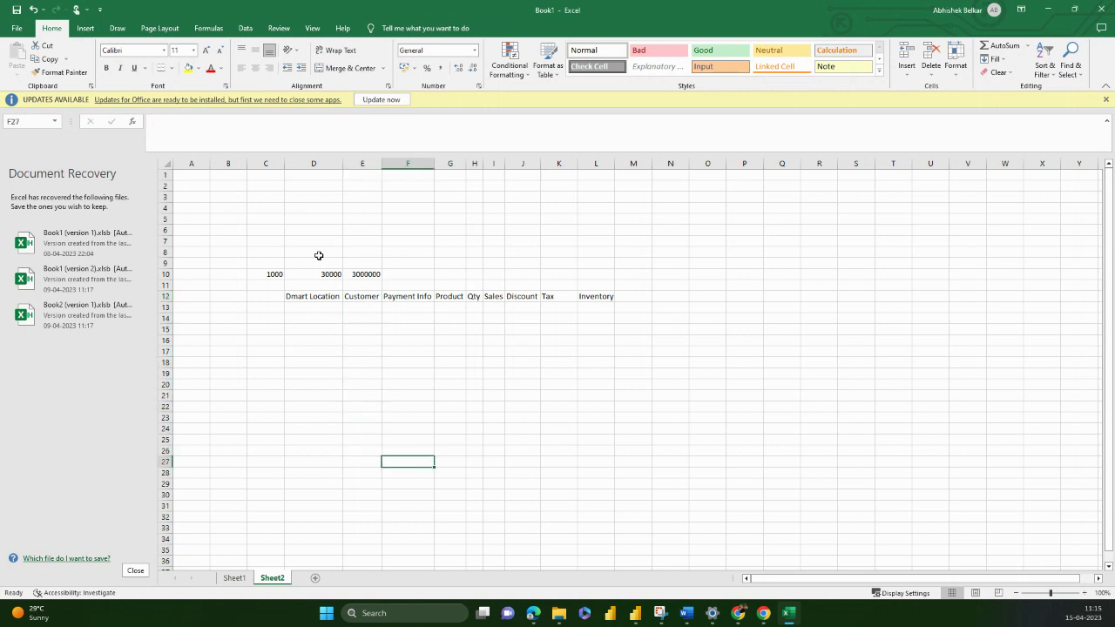
pyautogui.press('Right')
pyautogui.press('Right')
pyautogui.press('Right')
pyautogui.press('Right')
pyautogui.press('Right')
pyautogui.press('Right')
pyautogui.press('Right')
pyautogui.press('Right')
pyautogui.press('Left')
pyautogui.press('Left')
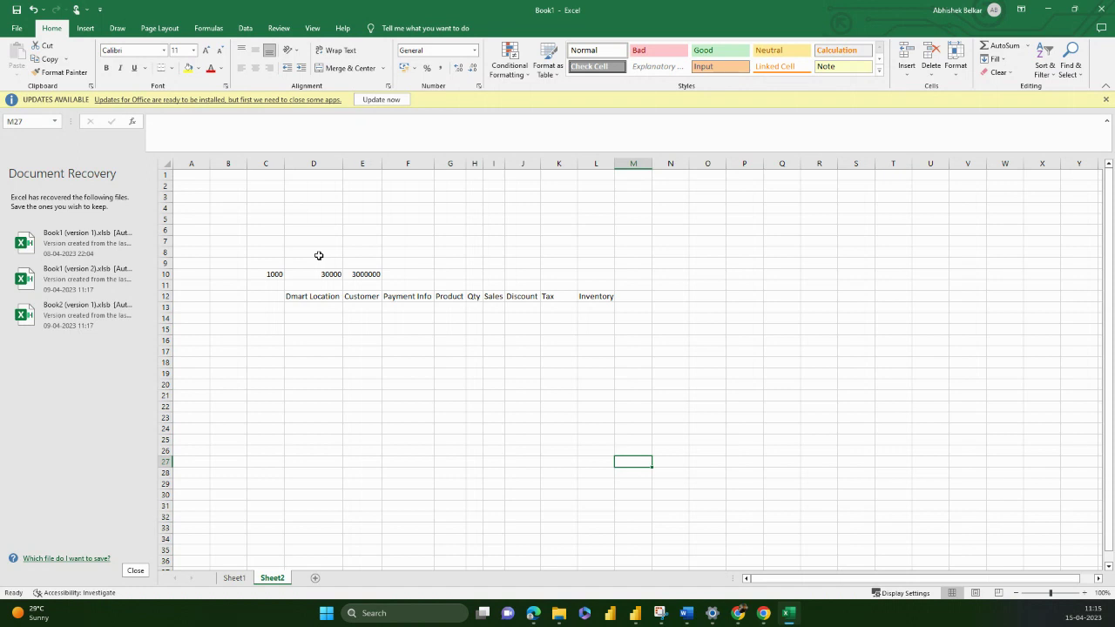
pyautogui.write('Customer ID')
pyautogui.press('Return')
pyautogui.press('Up')
pyautogui.hotkey('alt', 'h')
pyautogui.press('o')
pyautogui.press('i')
pyautogui.press('Right')
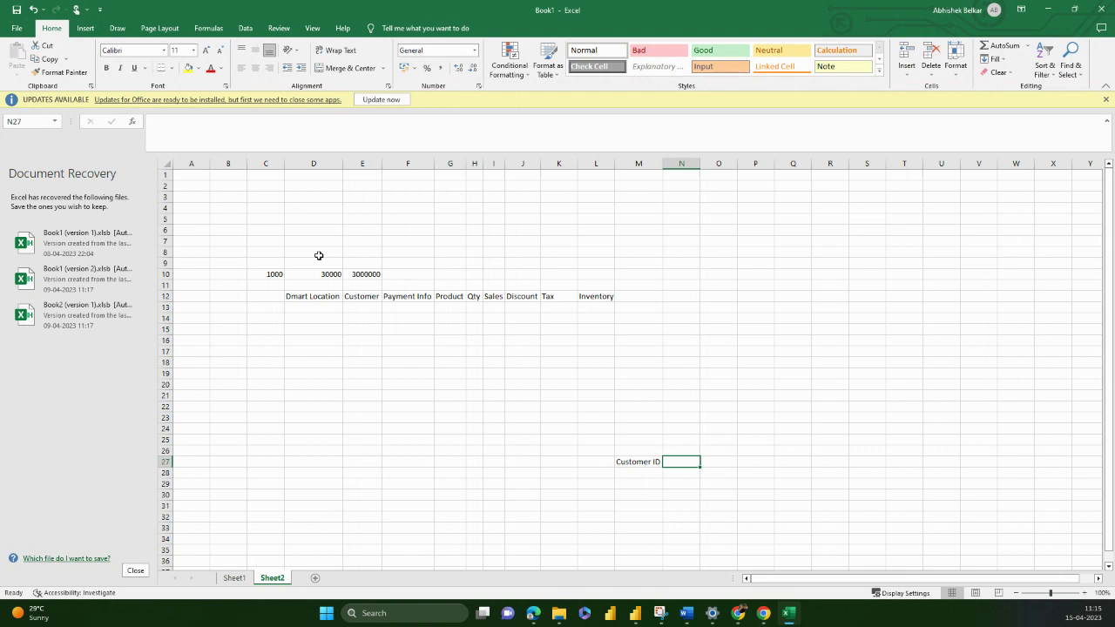
# Add the headings Customer Name in cell N27 and Product ID in cell O27.
pyautogui.write('Customer Name')
pyautogui.press('Return')
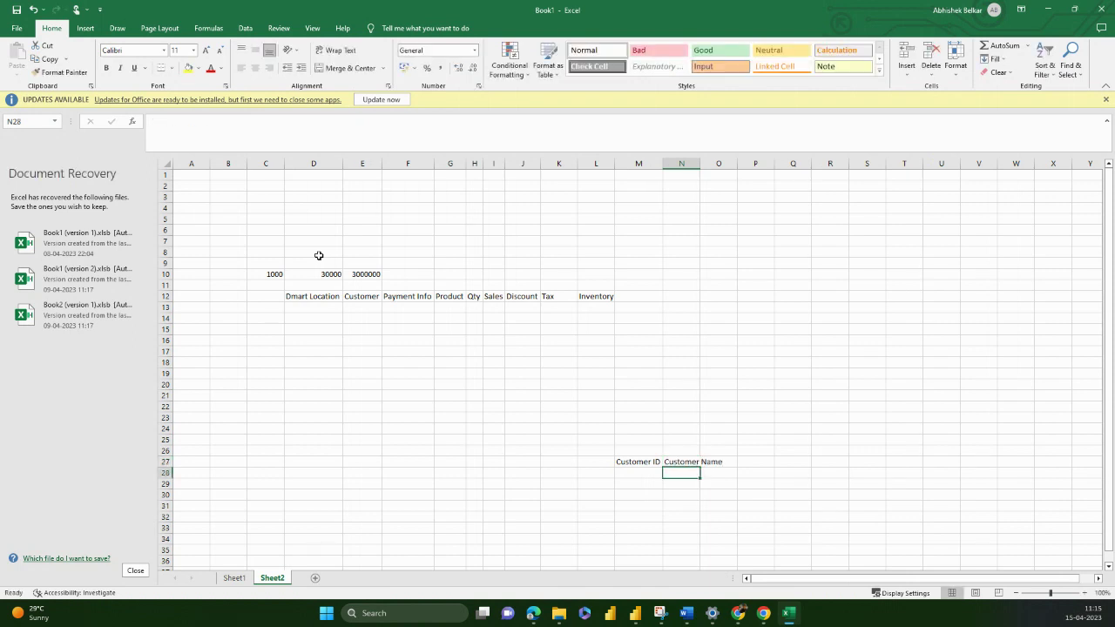
pyautogui.press('Right')
pyautogui.press('Up')
pyautogui.write('Product ID')
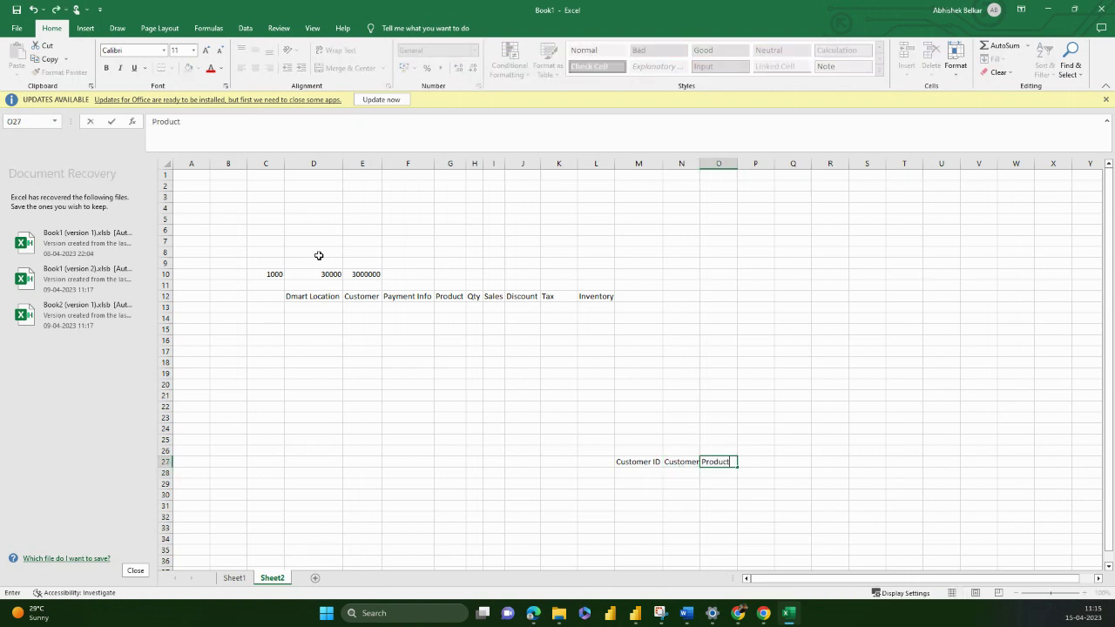
pyautogui.press('Return')
# Add the heading Product Name in cell P27.
pyautogui.press('Right')
pyautogui.press('Up')
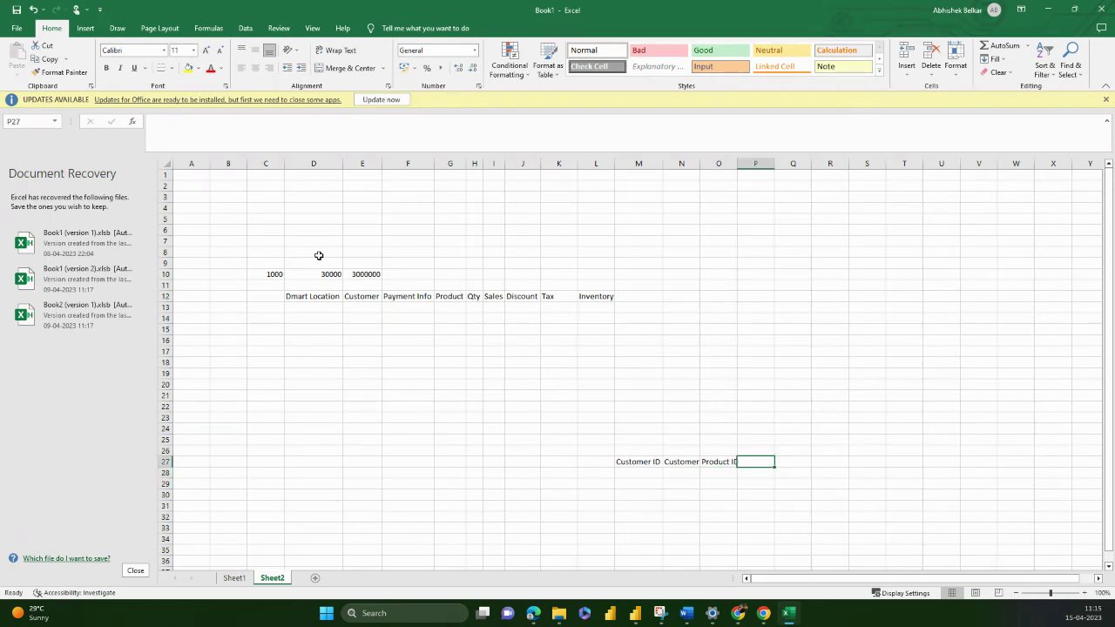
pyautogui.write('Product Name')
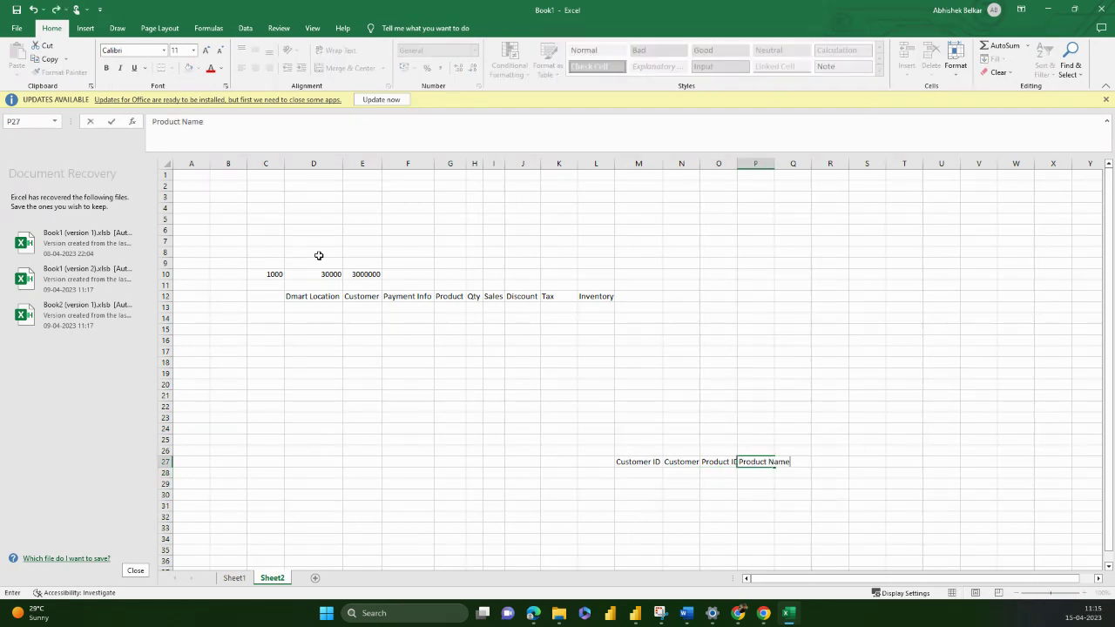
pyautogui.press('Return')
pyautogui.press('Right')
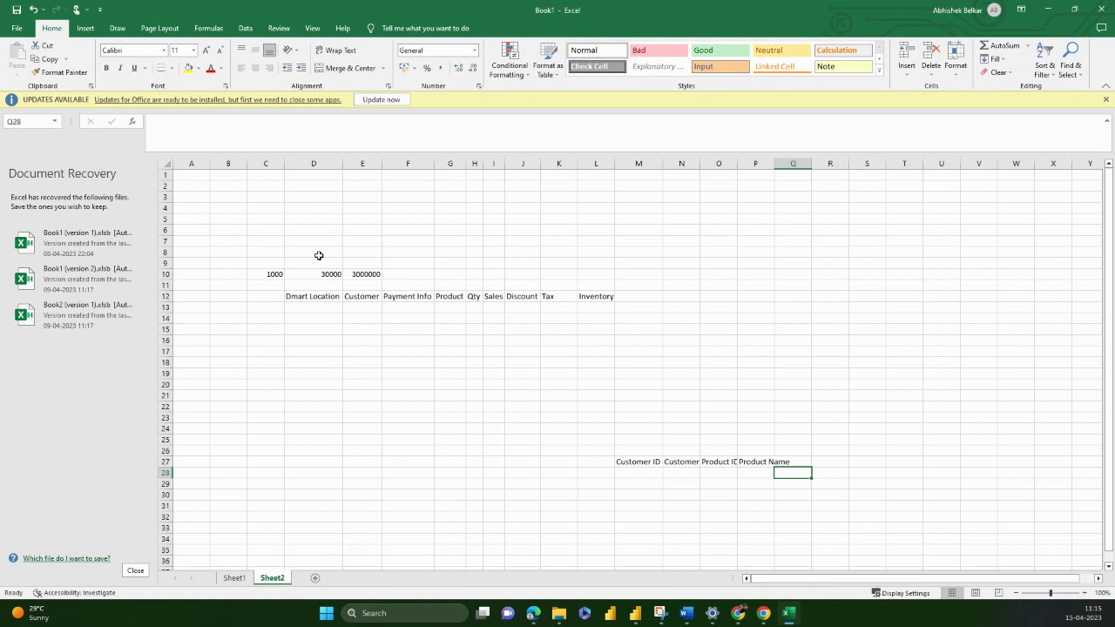
# Autofit columns M through P to the headings in M27:P27.
pyautogui.press('Up')
pyautogui.press('Left')
pyautogui.press('Left')
pyautogui.press('Left')
pyautogui.press('Left')
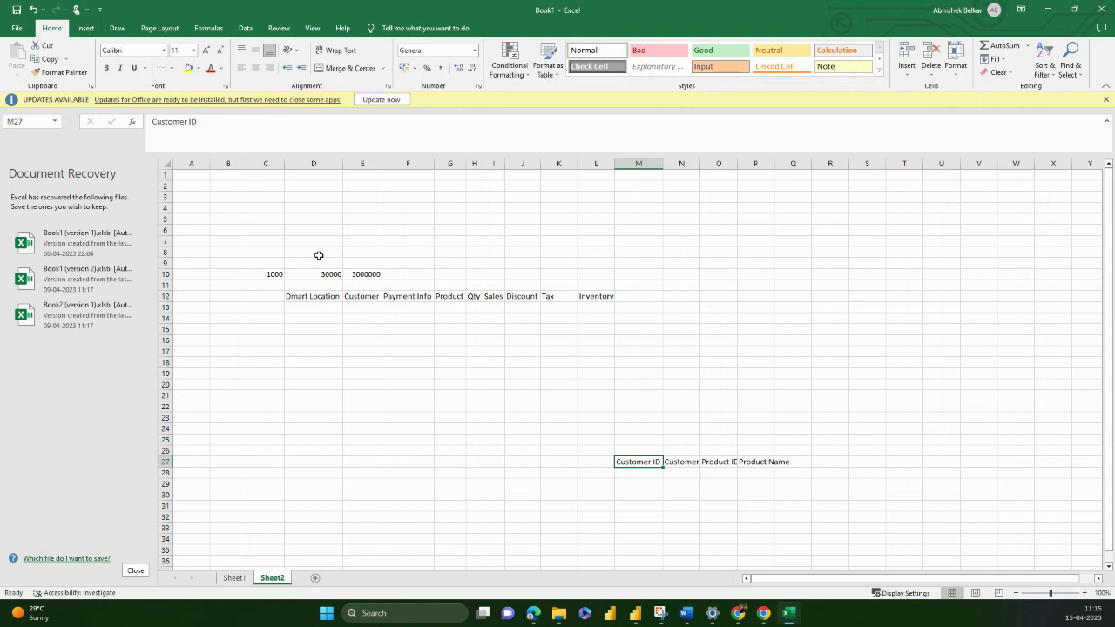
pyautogui.hotkey('ctrl', 'shift', 'Right')
pyautogui.hotkey('alt', 'o')
pyautogui.press('c')
pyautogui.press('a')
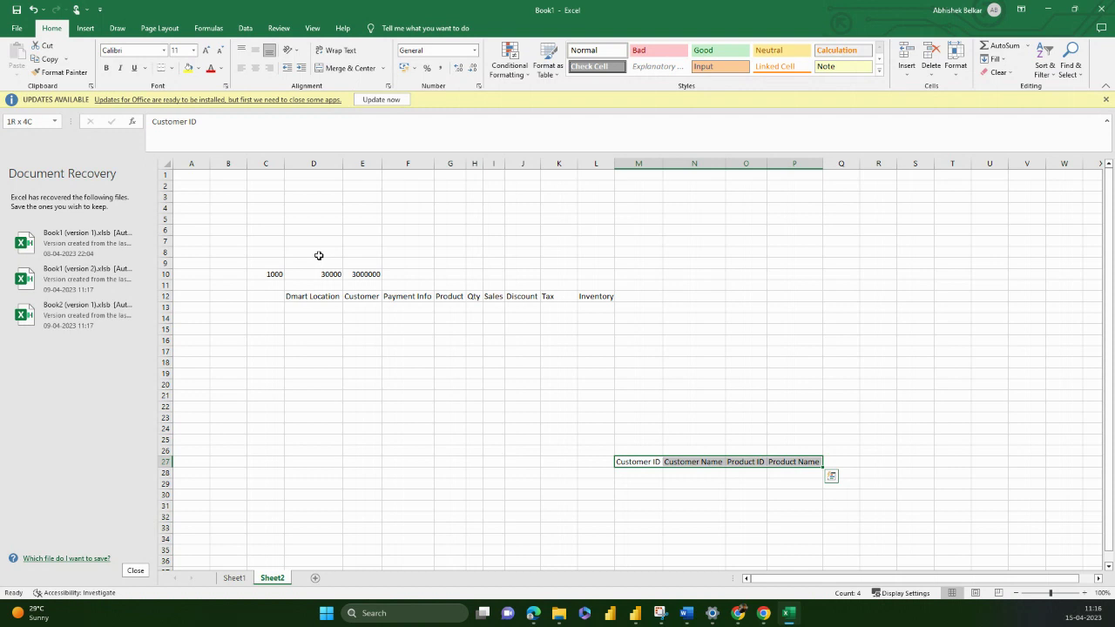
# Add a new worksheet and enter the title Csutomer Table in cell C2.
pyautogui.click(315, 580)
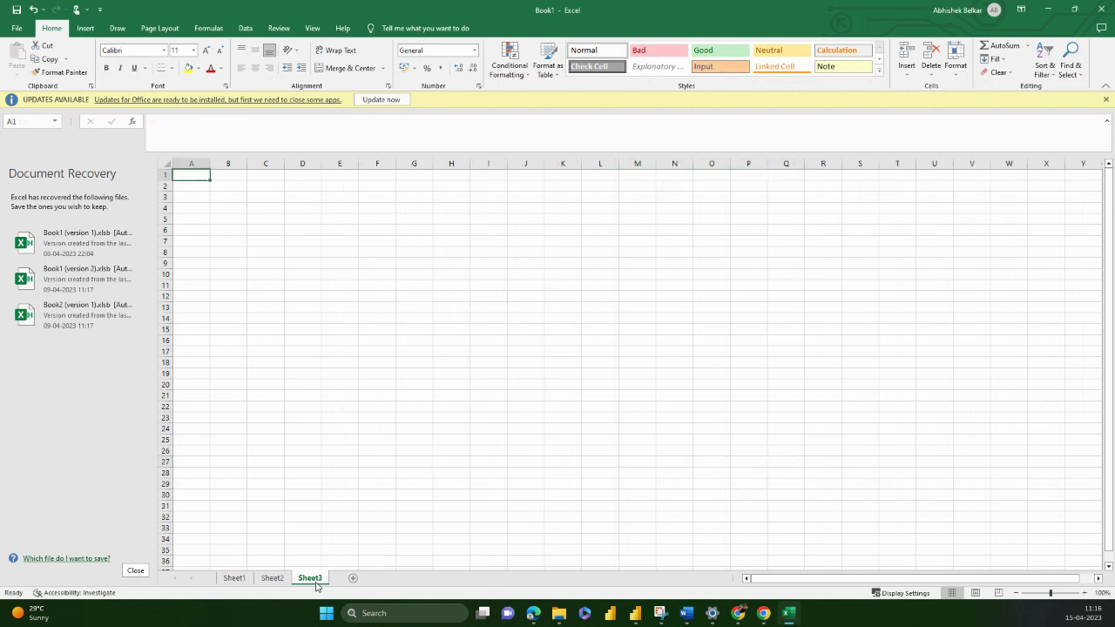
pyautogui.click(261, 188)
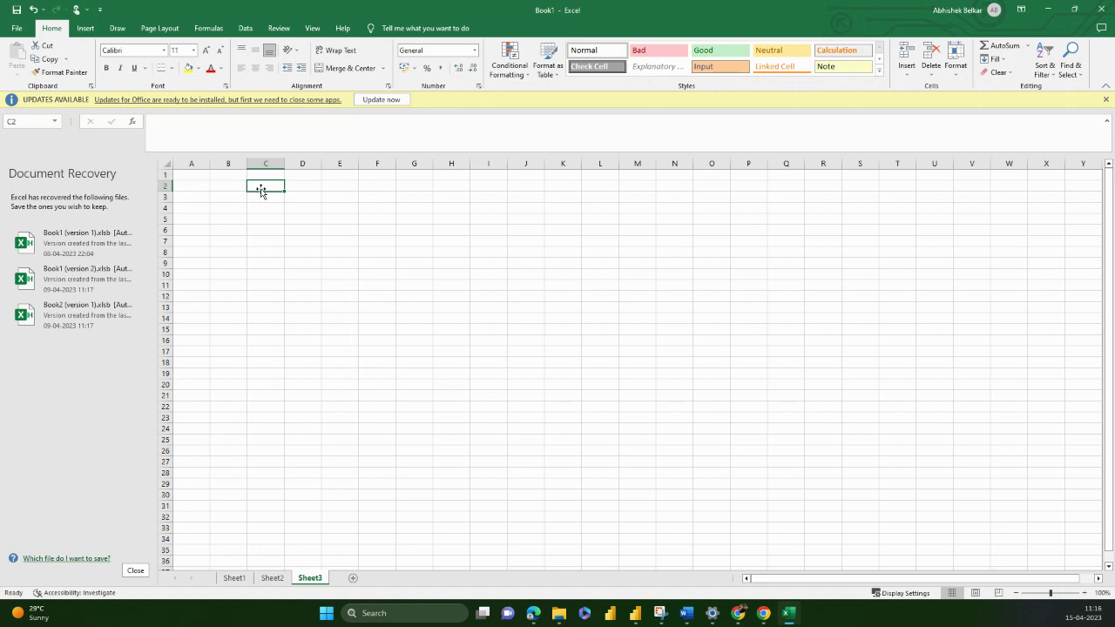
pyautogui.write('Csutomer 1')
pyautogui.write('able')
pyautogui.press('Return')
# Enter the title Product Table in cell P2.
pyautogui.press('Right')
pyautogui.press('Right')
pyautogui.press('Right')
pyautogui.press('Right')
pyautogui.press('Right')
pyautogui.press('Right')
pyautogui.press('Right')
pyautogui.press('Right')
pyautogui.press('Right')
pyautogui.press('Right')
pyautogui.press('Right')
pyautogui.press('Right')
pyautogui.press('Right')
pyautogui.press('Up')
pyautogui.write('Product Table')
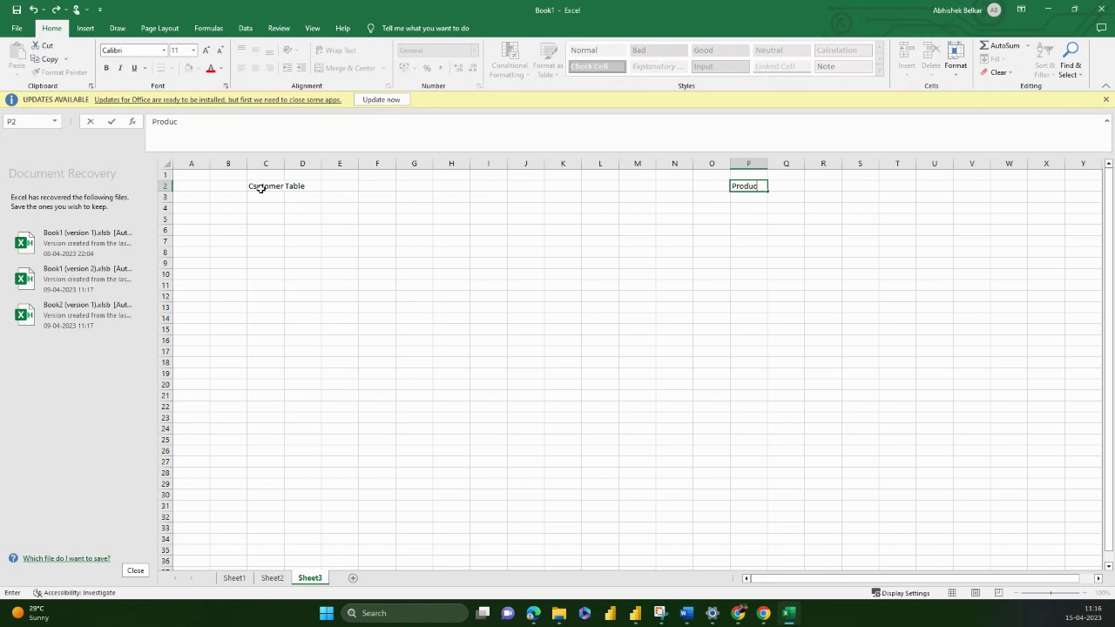
pyautogui.press('Return')
# Enter the title Location Table in cell P13, below the Product Table title.
pyautogui.press('Down')
pyautogui.press('Down')
pyautogui.press('Down')
pyautogui.press('Right')
pyautogui.press('Down')
pyautogui.press('Down')
pyautogui.press('Down')
pyautogui.press('Down')
pyautogui.press('Down')
pyautogui.press('Left')
pyautogui.press('Down')
pyautogui.press('Left')
pyautogui.press('Right')
pyautogui.press('Down')
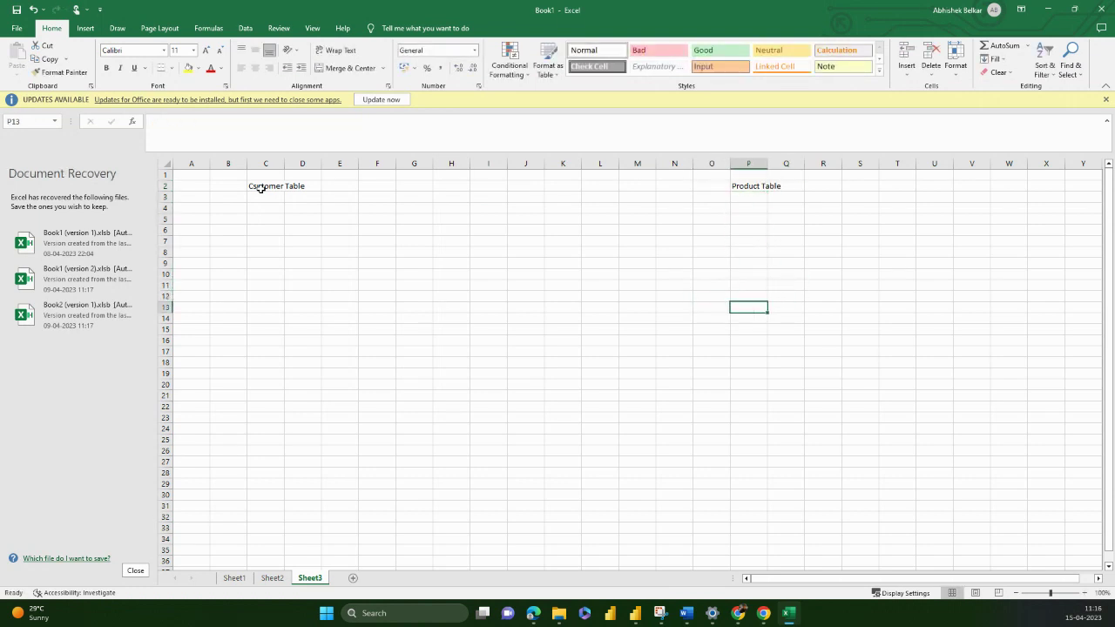
pyautogui.write('Location T')
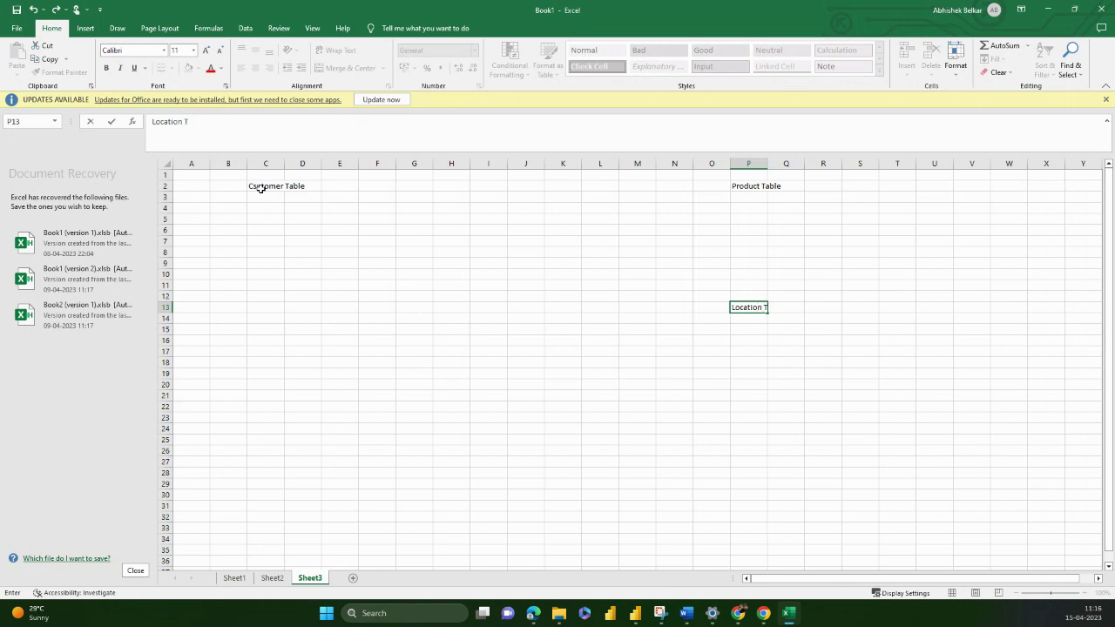
pyautogui.write('able')
pyautogui.press('Return')
# Enter the title Discount Table in cell P24, below the Location Table title.
pyautogui.press('Down')
pyautogui.press('Down')
pyautogui.press('Down')
pyautogui.press('Down')
pyautogui.press('Down')
pyautogui.press('Down')
pyautogui.press('Down')
pyautogui.press('Down')
pyautogui.press('Down')
pyautogui.press('Down')
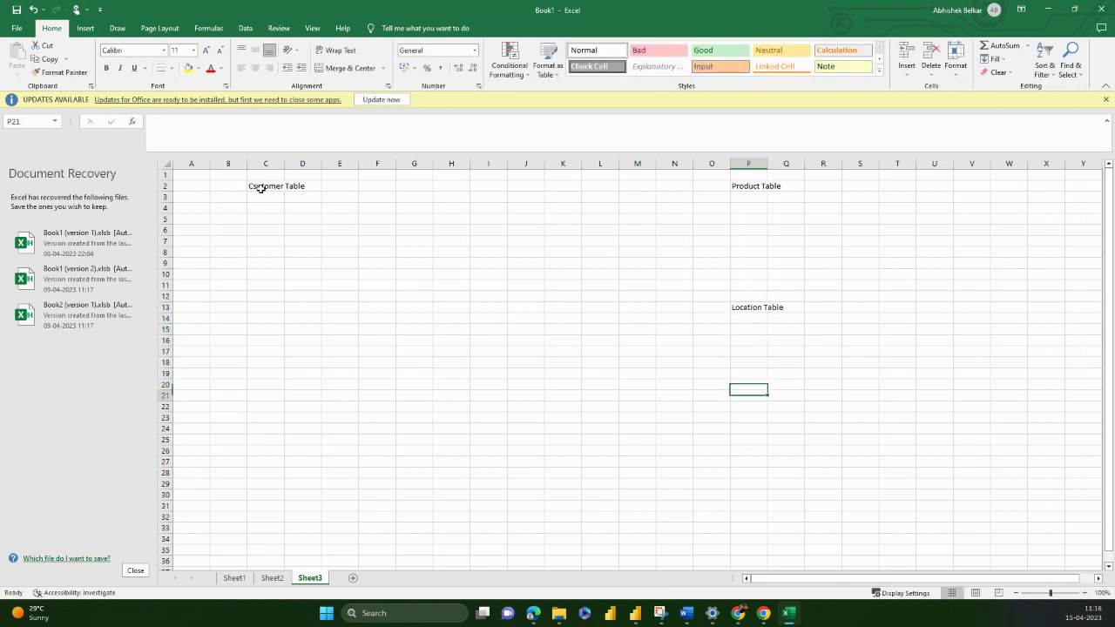
pyautogui.write('Discount Table')
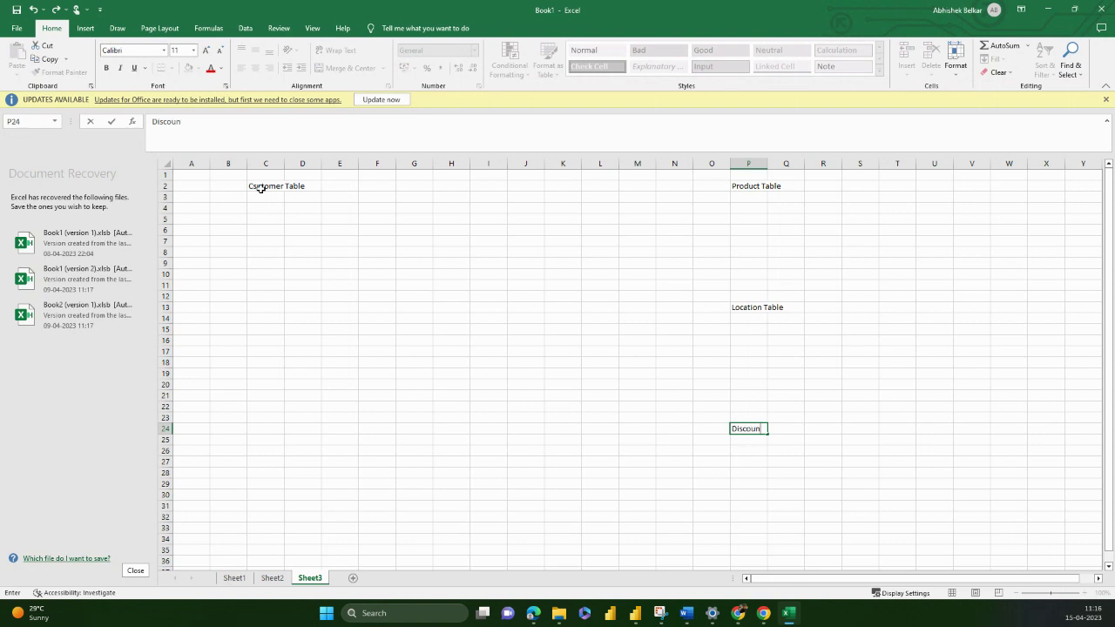
pyautogui.press('Return')
# Enter the title Fact Table in cell B11.
pyautogui.press('Left')
pyautogui.press('Left')
pyautogui.press('Left')
pyautogui.press('Left')
pyautogui.press('Left')
pyautogui.press('Left')
pyautogui.press('Left')
pyautogui.press('Left')
pyautogui.press('Left')
pyautogui.press('Left')
pyautogui.press('Left')
pyautogui.press('Left')
pyautogui.press('Left')
pyautogui.press('Left')
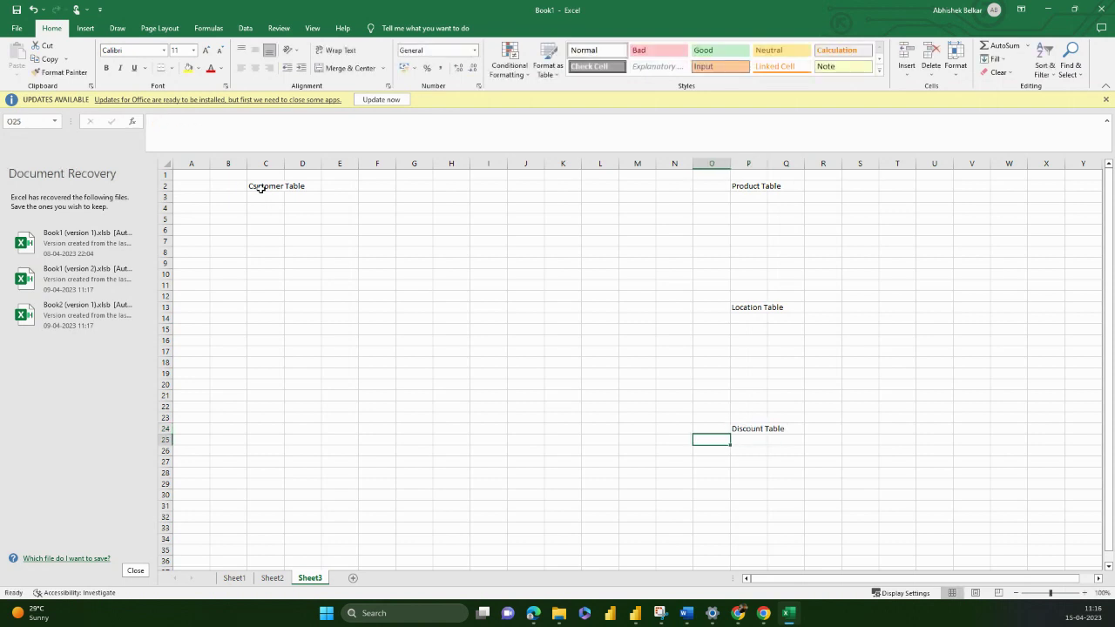
pyautogui.press('Up')
pyautogui.press('Up')
pyautogui.press('Up')
pyautogui.press('Up')
pyautogui.press('Up')
pyautogui.press('Up')
pyautogui.press('Up')
pyautogui.press('Up')
pyautogui.press('Up')
pyautogui.press('Up')
pyautogui.press('Up')
pyautogui.press('Up')
pyautogui.press('Up')
pyautogui.press('Up')
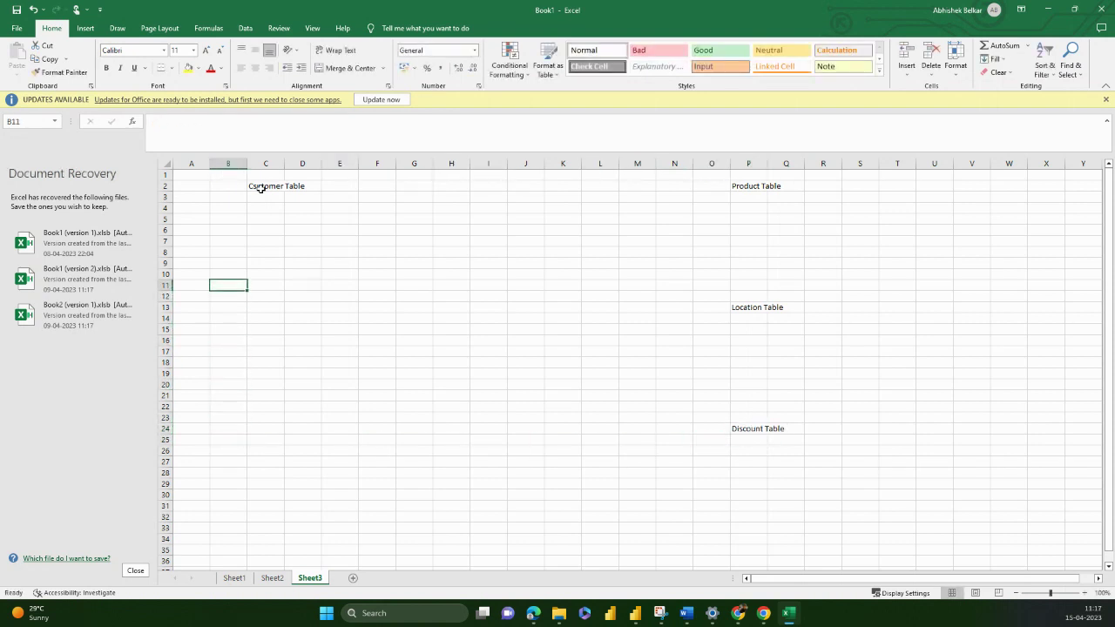
pyautogui.write('Fact')
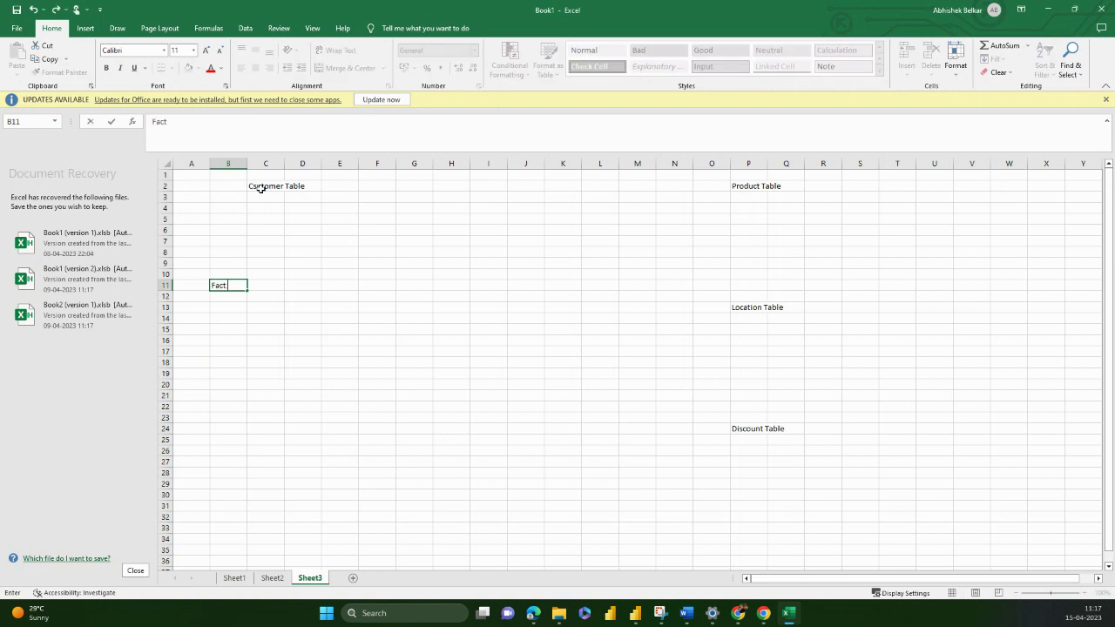
pyautogui.write(' Table')
pyautogui.press('Return')
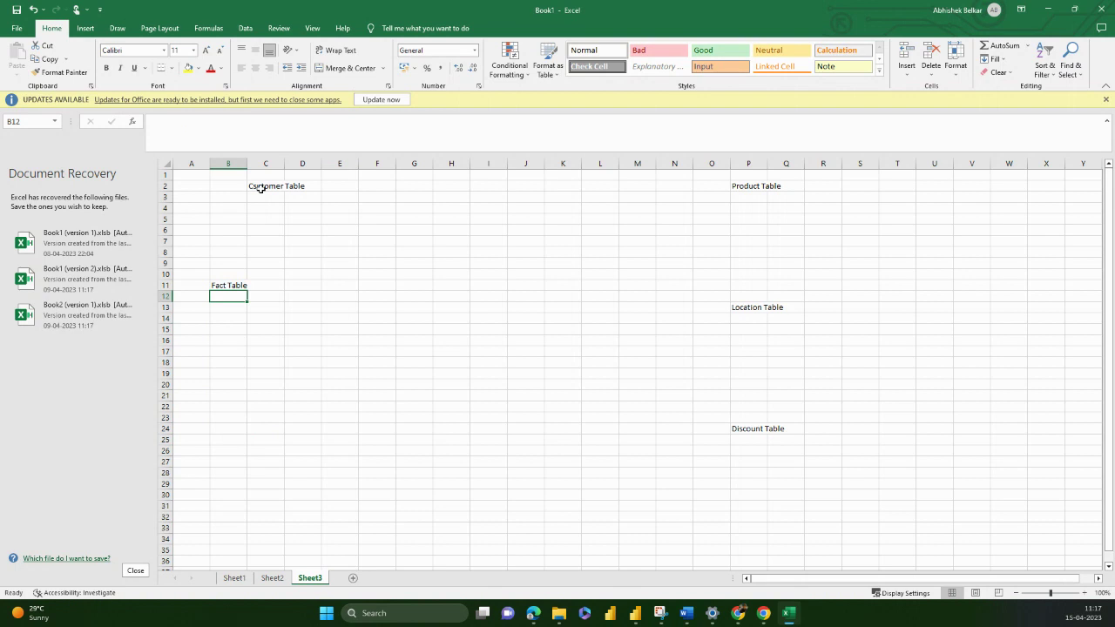
# Enter the heading Customer ID in cell C3, directly under the customer table's title.
pyautogui.press('Up')
pyautogui.press('Up')
pyautogui.press('Up')
pyautogui.press('Up')
pyautogui.press('Up')
pyautogui.press('Up')
pyautogui.press('Up')
pyautogui.press('Up')
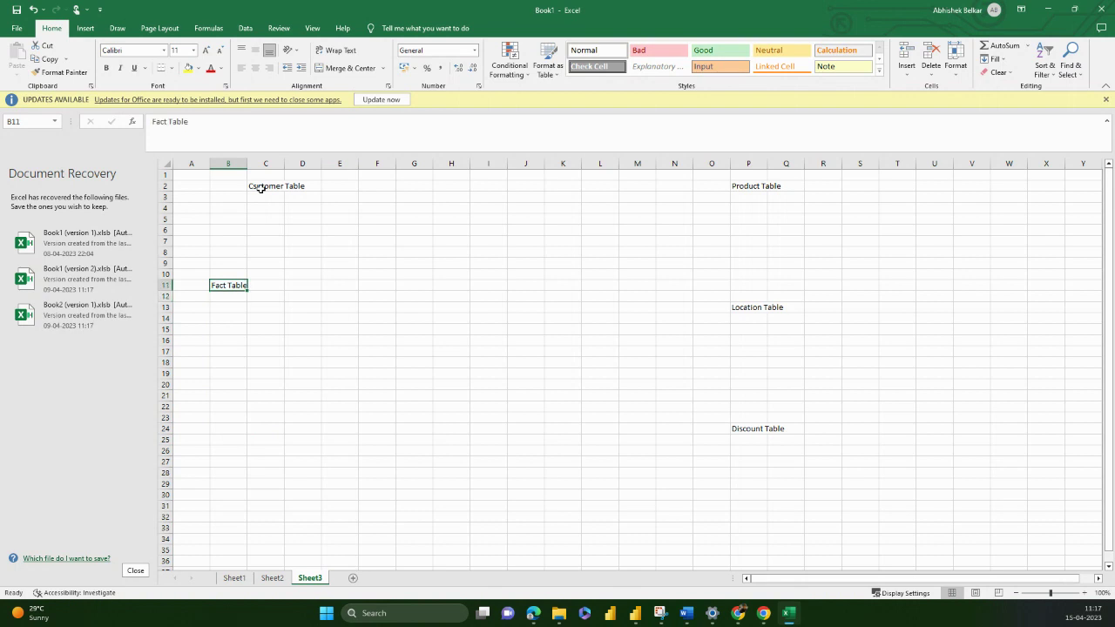
pyautogui.press('Right')
pyautogui.press('Up')
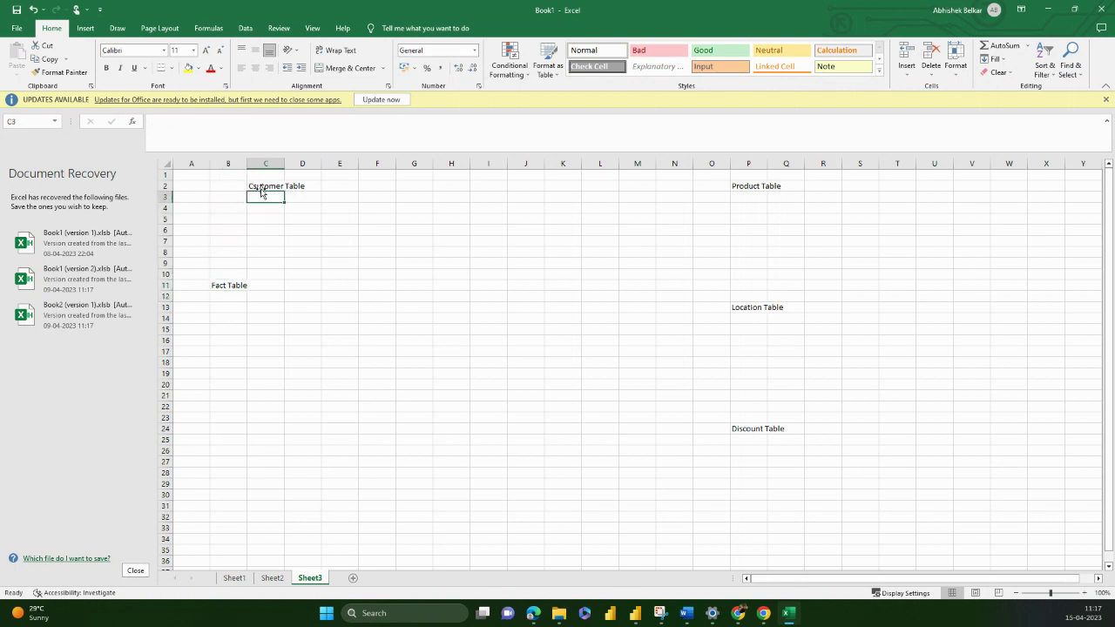
pyautogui.write('Customer ID')
pyautogui.press('Return')
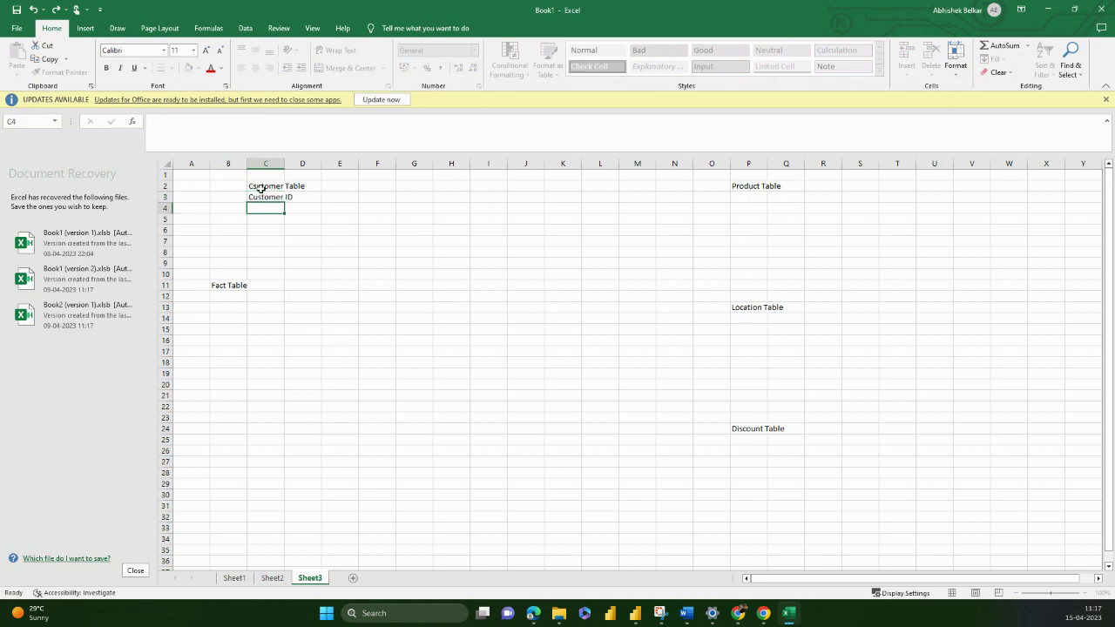
# Add the customer table headings Customer Name in D3, Gender in E3 and Age in F3.
pyautogui.press('Up')
pyautogui.press('Right')
pyautogui.write('Customer Name')
pyautogui.press('Tab')
pyautogui.write('Gender')
pyautogui.press('Tab')
pyautogui.write('Age')
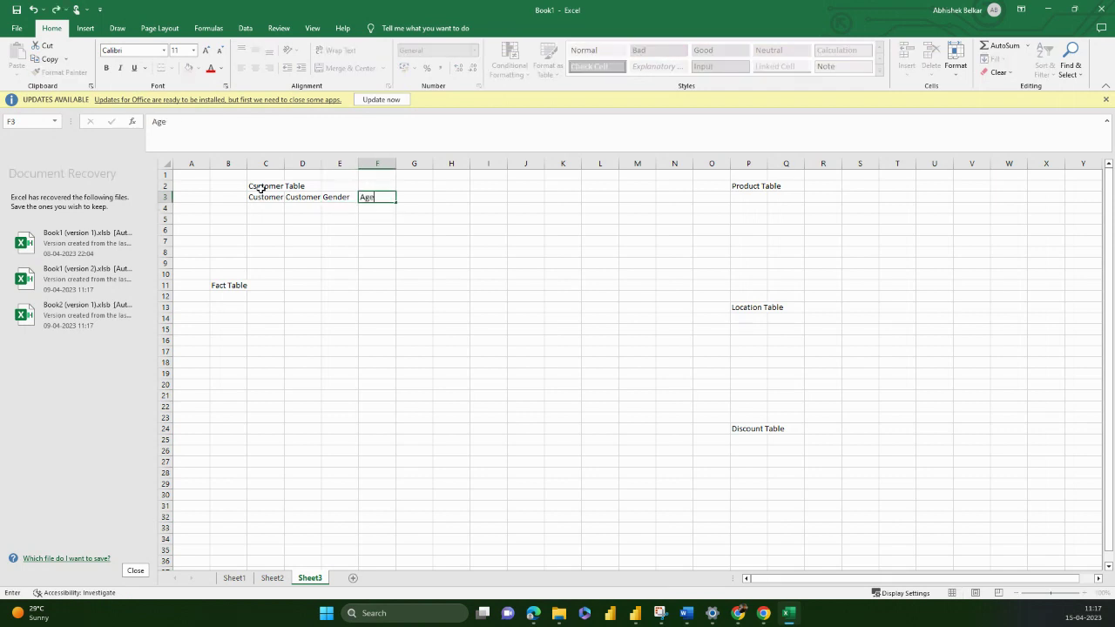
pyautogui.press('Tab')
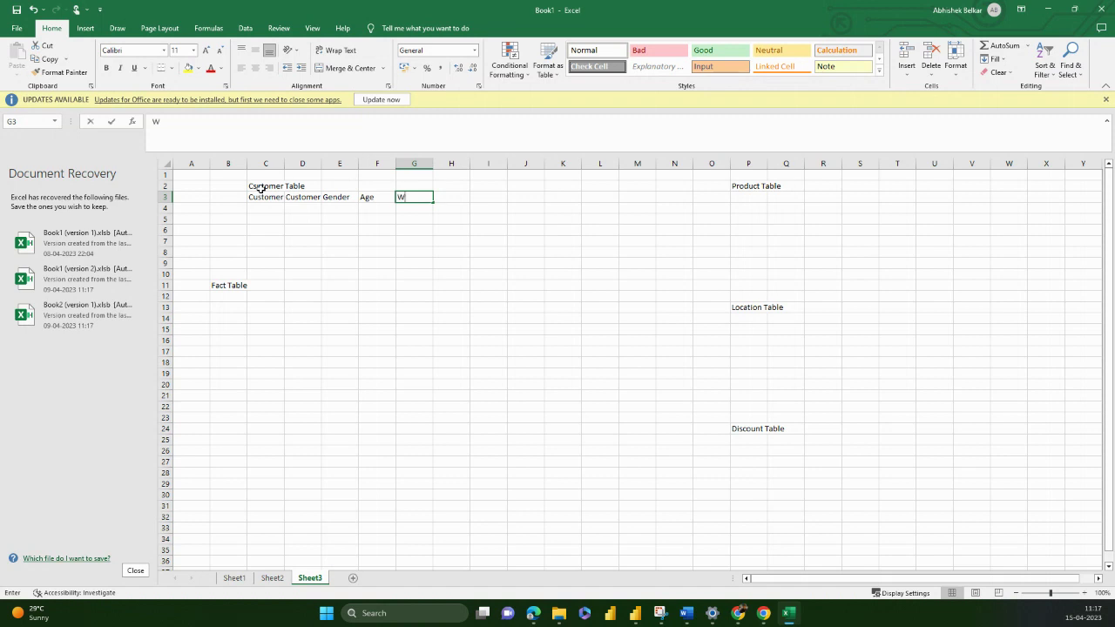
pyautogui.write('Working')
pyautogui.press('BackSpace')
pyautogui.press('BackSpace')
pyautogui.press('BackSpace')
pyautogui.press('BackSpace')
pyautogui.press('BackSpace')
pyautogui.press('BackSpace')
pyautogui.press('BackSpace')
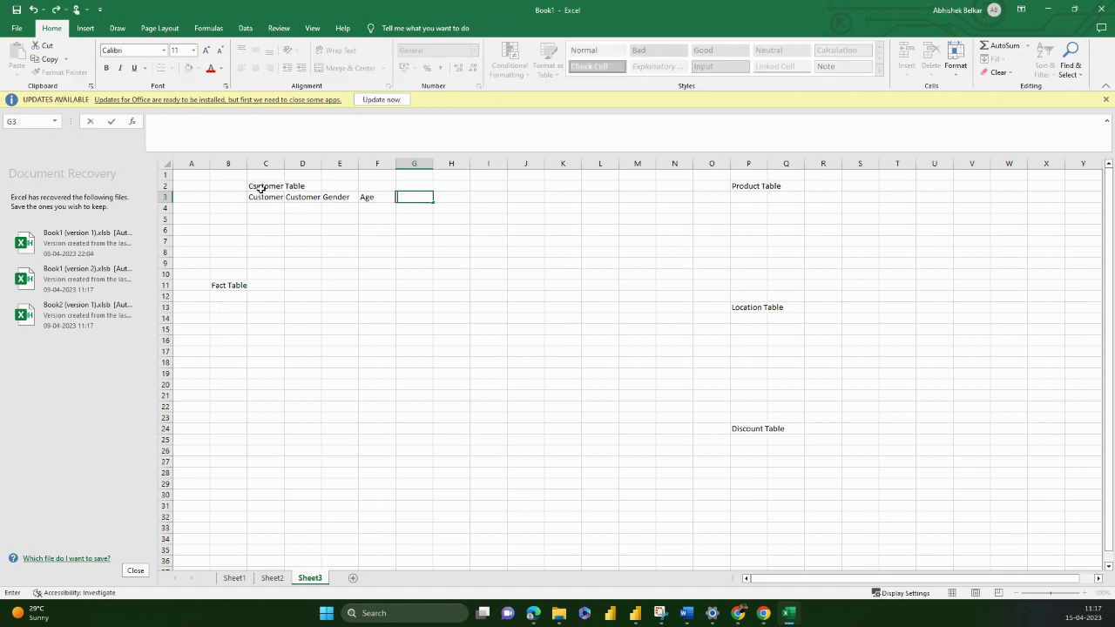
# Add the heading Profession in cell G3 of the customer table.
pyautogui.write('Profession')
pyautogui.press('Return')
pyautogui.press('Up')
pyautogui.press('Right')
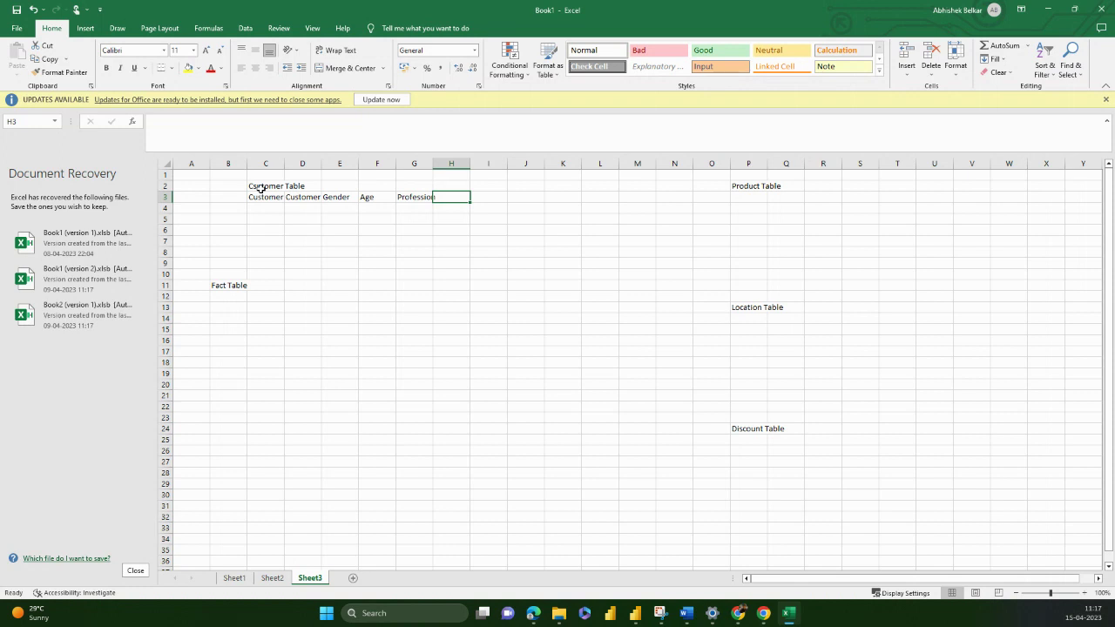
# Enter the heading Product ID in cell P3, directly under the Product Table title.
pyautogui.press('Right')
pyautogui.press('Right')
pyautogui.press('Right')
pyautogui.press('Right')
pyautogui.press('Right')
pyautogui.press('Right')
pyautogui.press('Right')
pyautogui.press('Right')
pyautogui.press('Right')
pyautogui.press('Right')
pyautogui.press('Left')
pyautogui.press('Left')
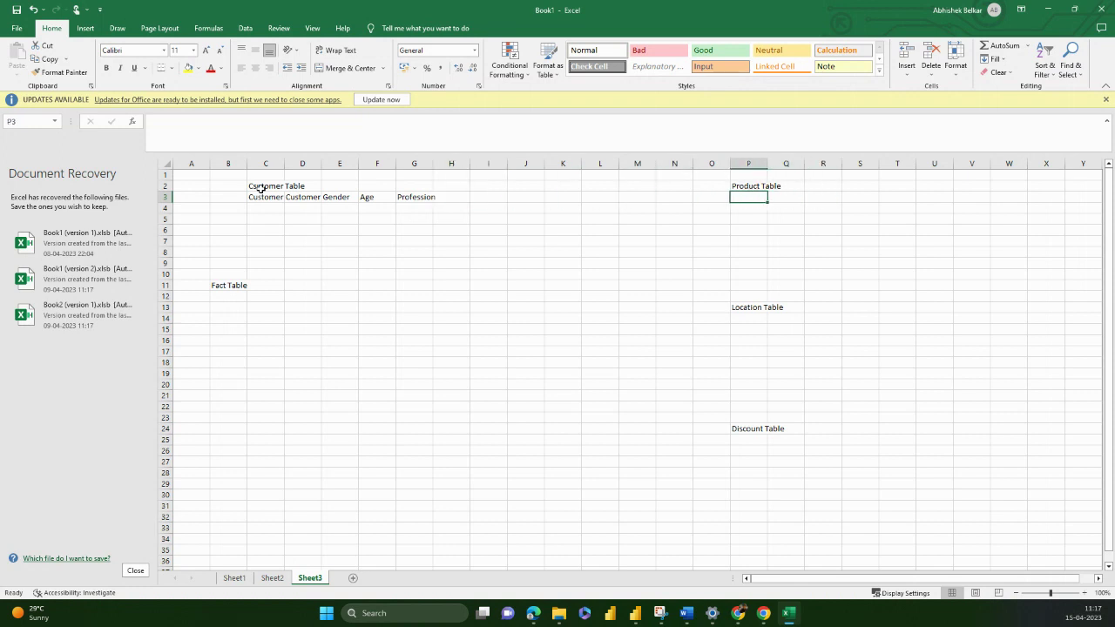
pyautogui.write('Product ID')
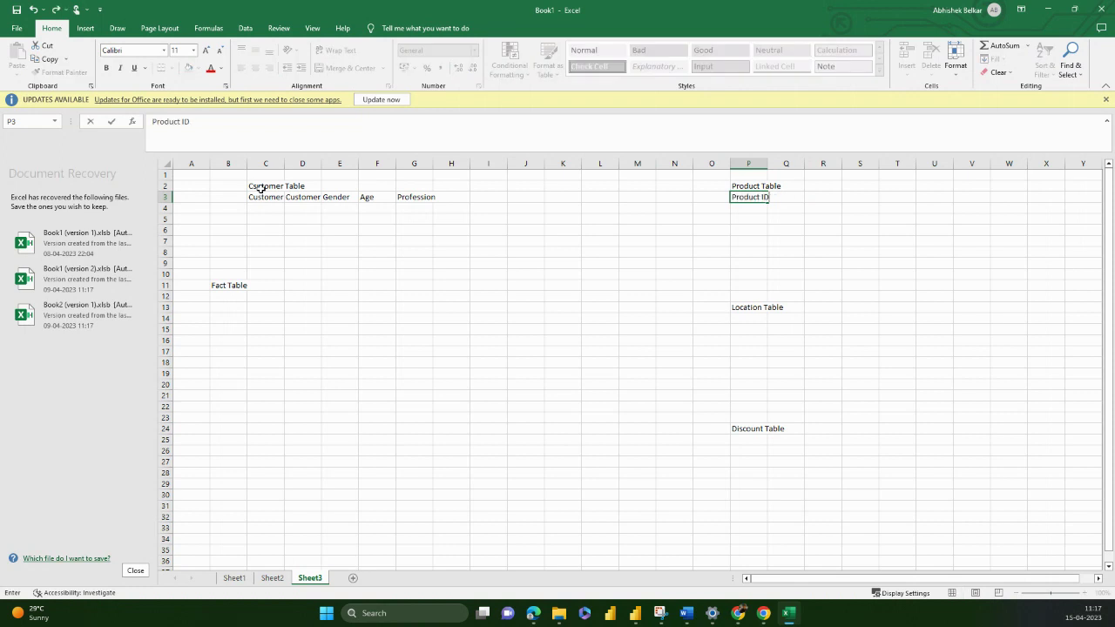
pyautogui.press('Return')
# Add the product table headings Name in Q3 and Hierarchy of Product in R3.
pyautogui.press('Up')
pyautogui.press('Right')
pyautogui.write('Name')
pyautogui.press('Return')
pyautogui.press('Right')
pyautogui.press('Up')
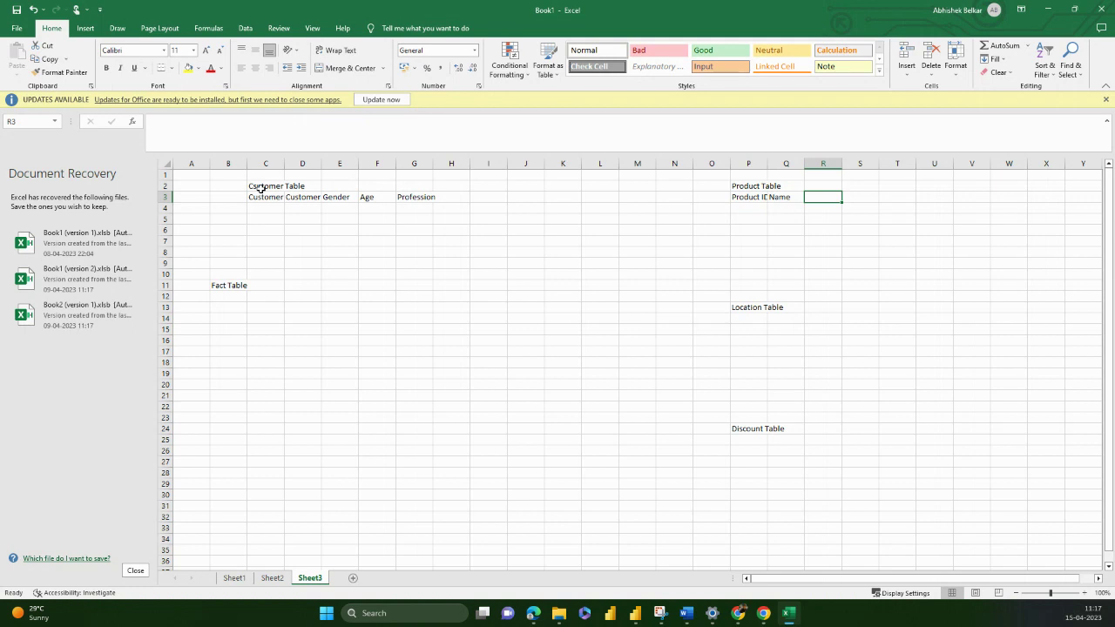
pyautogui.write('Hierarchy')
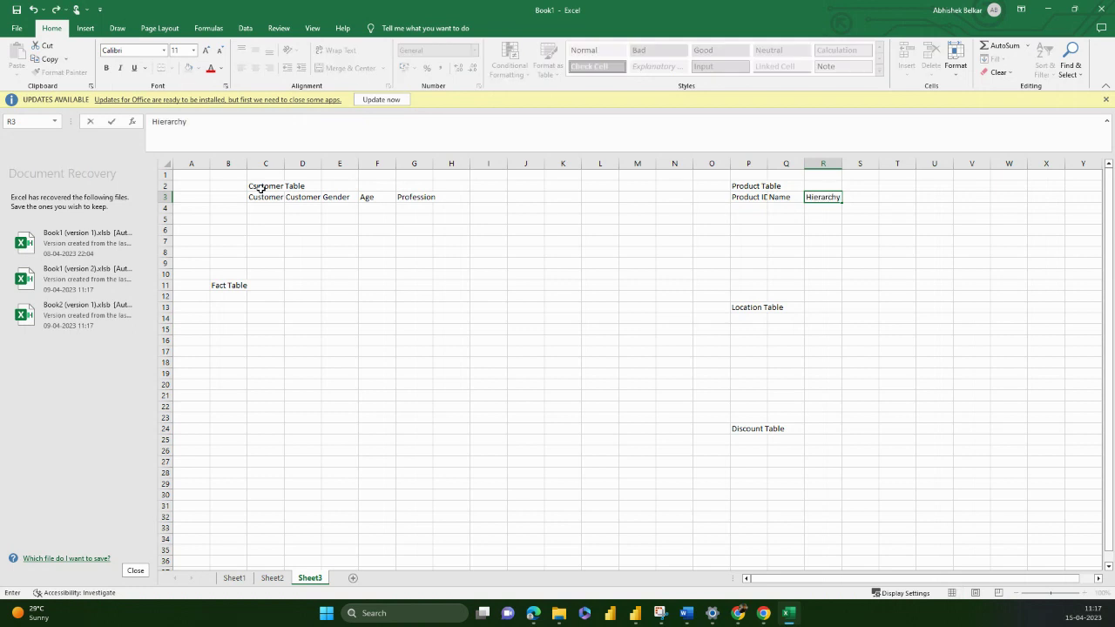
pyautogui.write(' of Product')
pyautogui.press('Return')
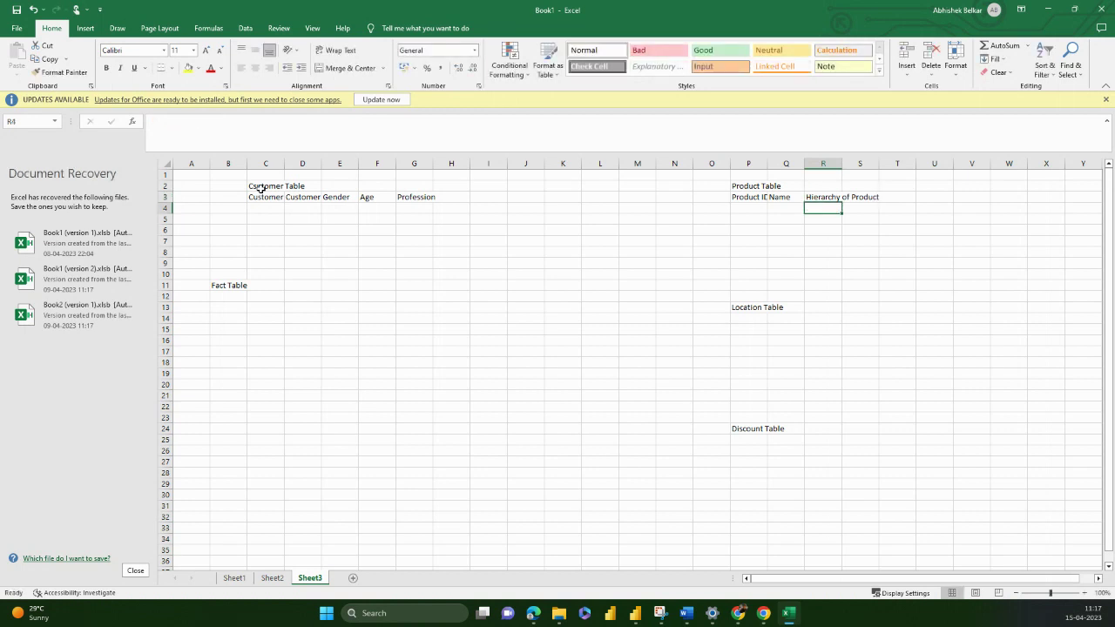
# Autofit columns P through R to the product table headings in row 3.
pyautogui.press('Up')
pyautogui.press('Left')
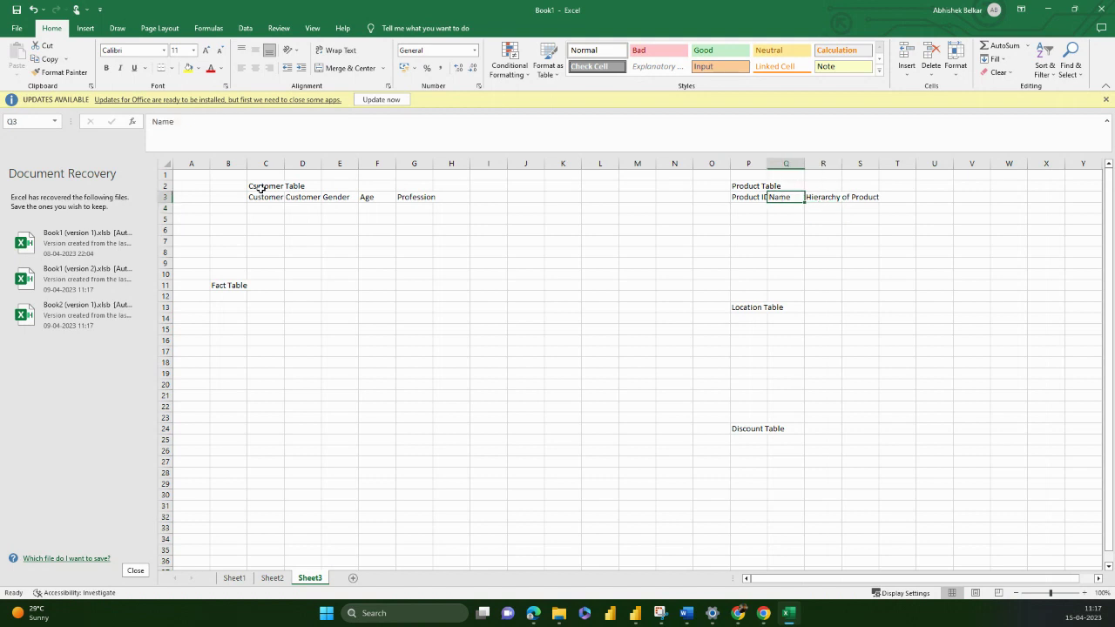
pyautogui.hotkey('shift', 'Right')
pyautogui.hotkey('alt', 'h')
pyautogui.press('o')
pyautogui.press('i')
# Add the heading Sales Price in cell S3 of the product table.
pyautogui.press('Right')
pyautogui.press('Right')
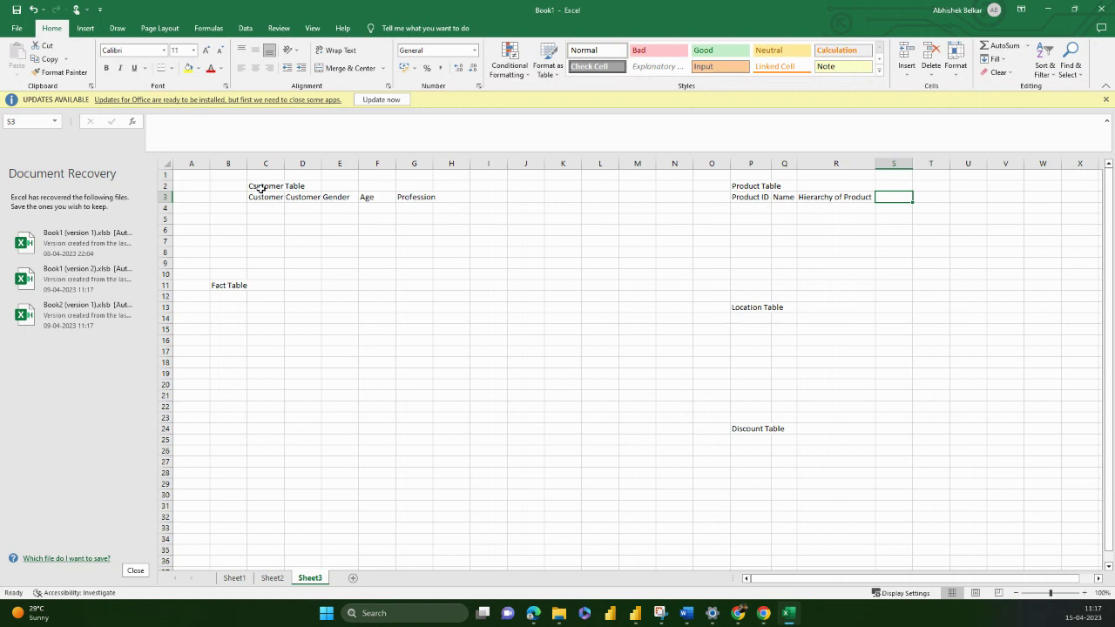
pyautogui.write('Sale')
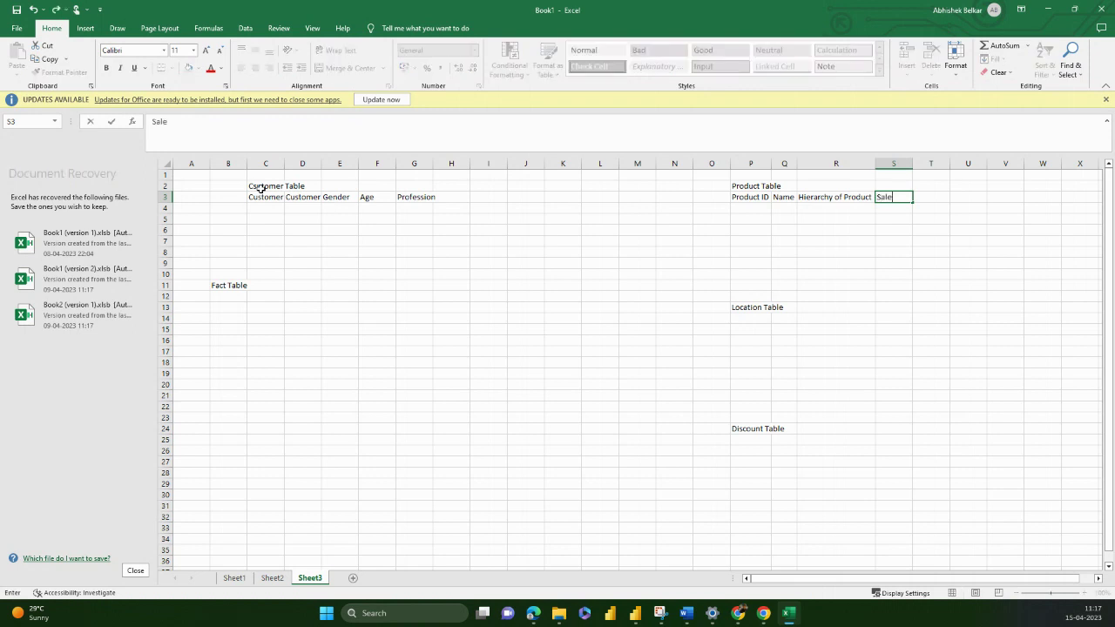
pyautogui.write('s Price')
pyautogui.press('Return')
pyautogui.press('Up')
pyautogui.press('Right')
# Enter the heading Location ID in cell P14, directly under the Location Table title.
pyautogui.press('Left')
pyautogui.press('Left')
pyautogui.press('Left')
pyautogui.press('Left')
pyautogui.press('Down')
pyautogui.press('Down')
pyautogui.press('Down')
pyautogui.press('Down')
pyautogui.press('Down')
pyautogui.press('Down')
pyautogui.press('Down')
pyautogui.press('Down')
pyautogui.press('Down')
pyautogui.press('Down')
pyautogui.press('Down')
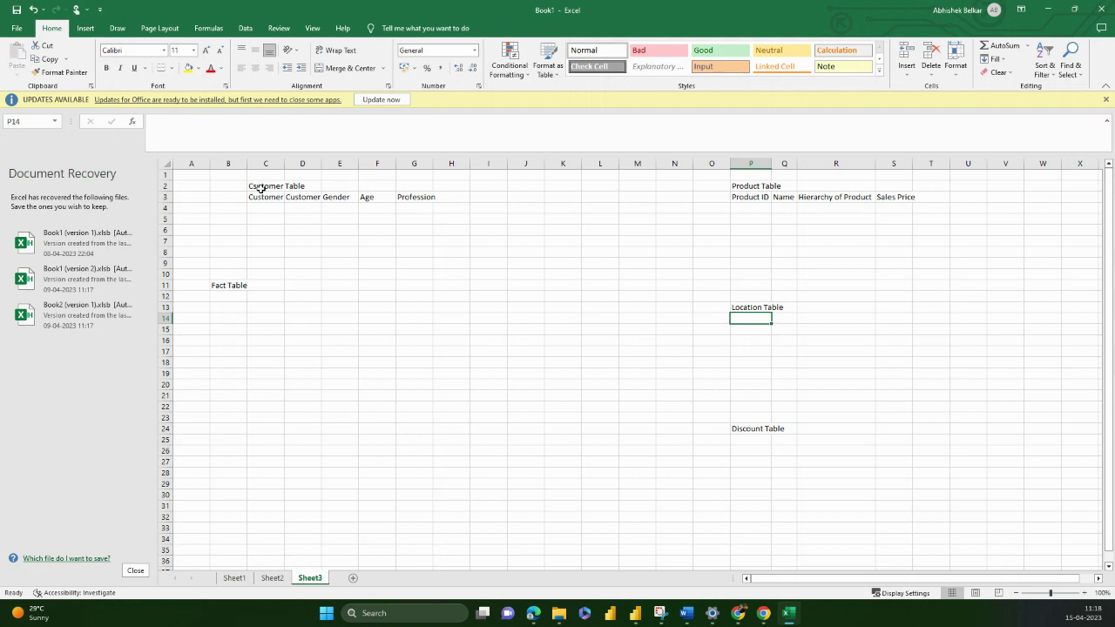
pyautogui.write('Location ID')
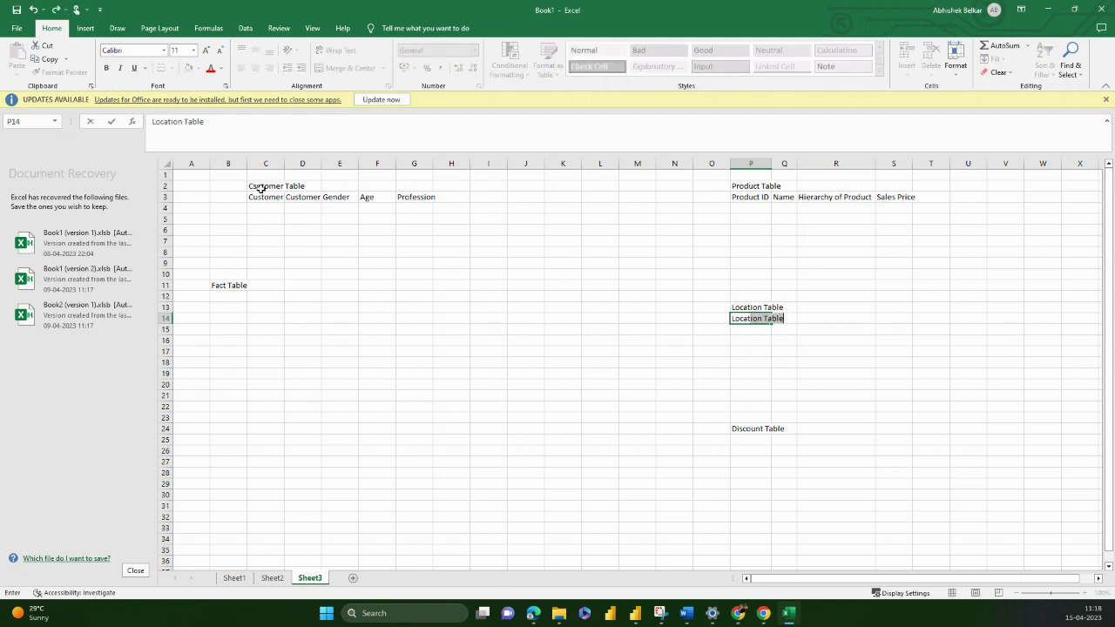
pyautogui.press('Tab')
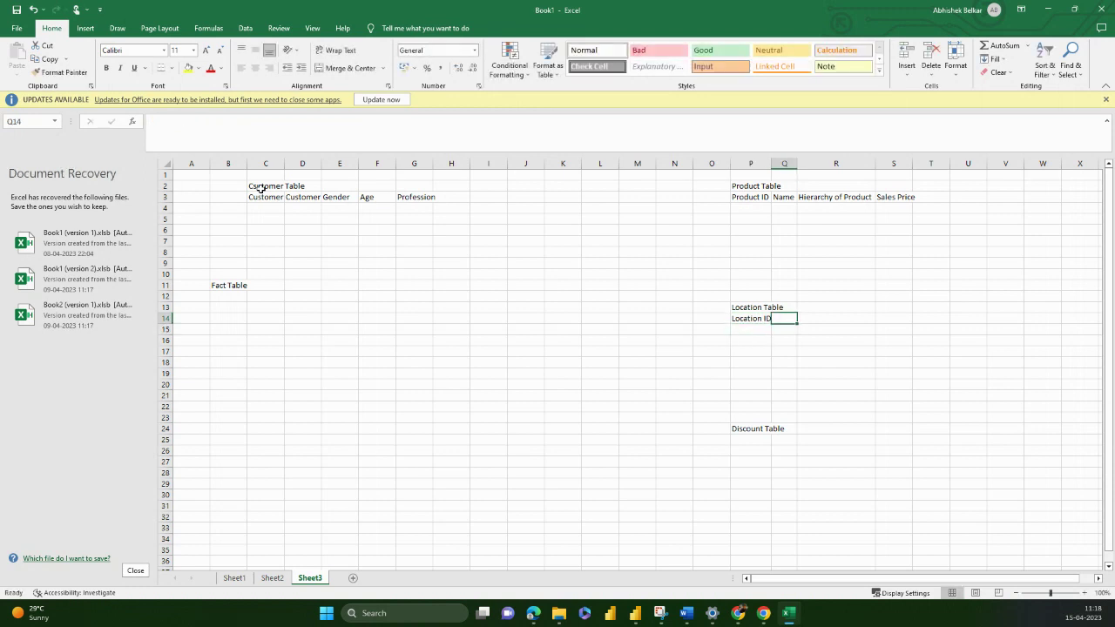
# Add the location table headings Name in Q14 and Distance from Warehouse in R14.
pyautogui.write('Name')
pyautogui.press('Tab')
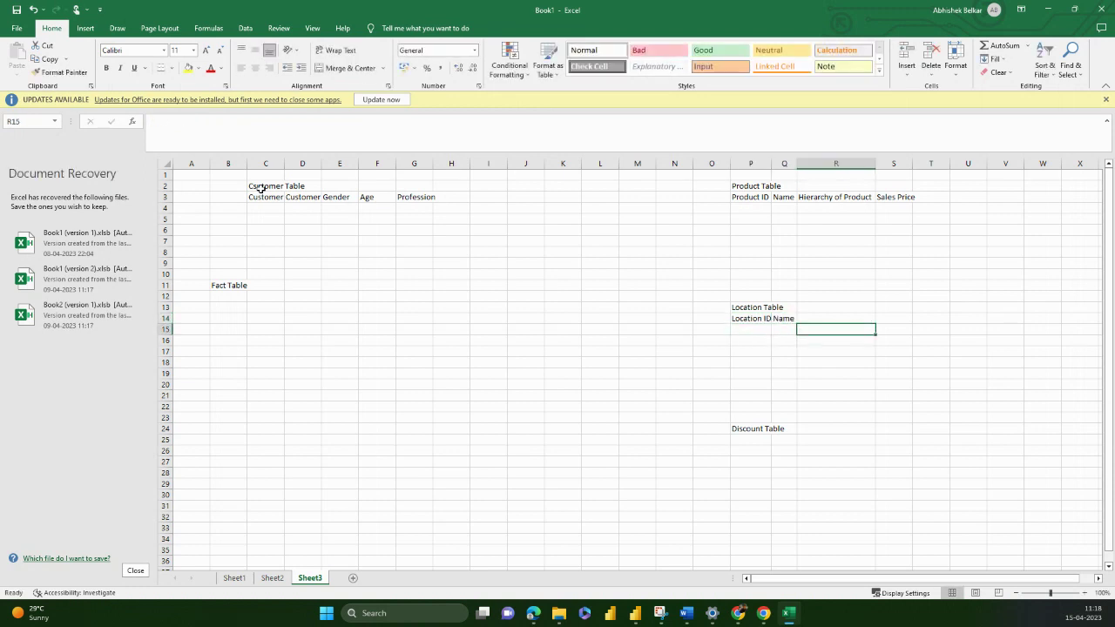
pyautogui.write('Distance')
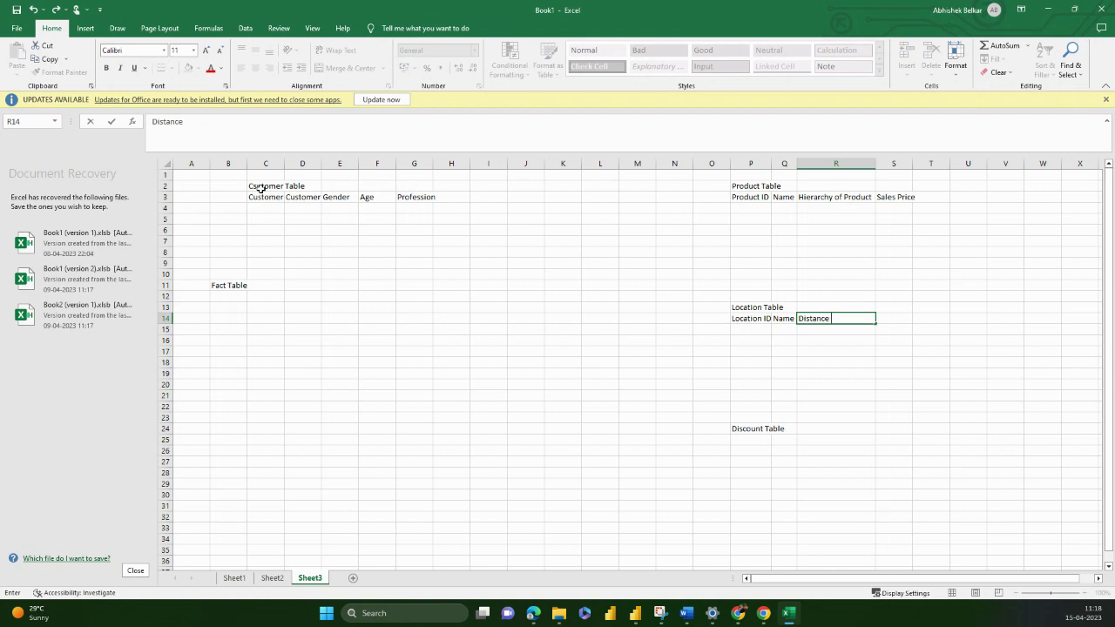
pyautogui.write(' from Warehouse')
pyautogui.press('Return')
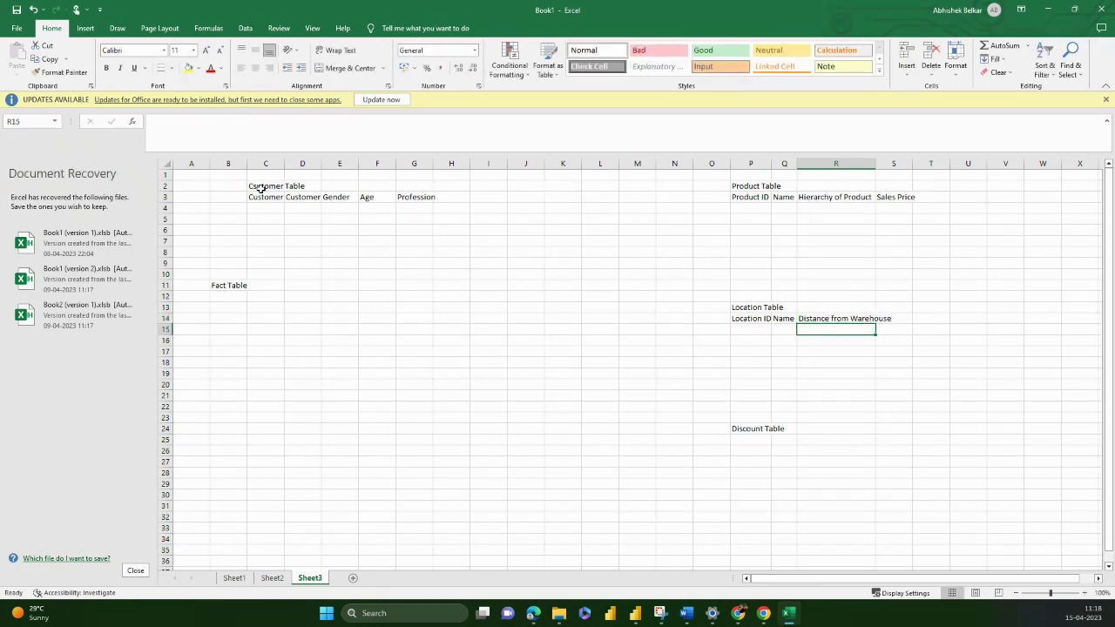
# Enter the heading Start Date in cell S15 beside the location table.
pyautogui.press('Tab')
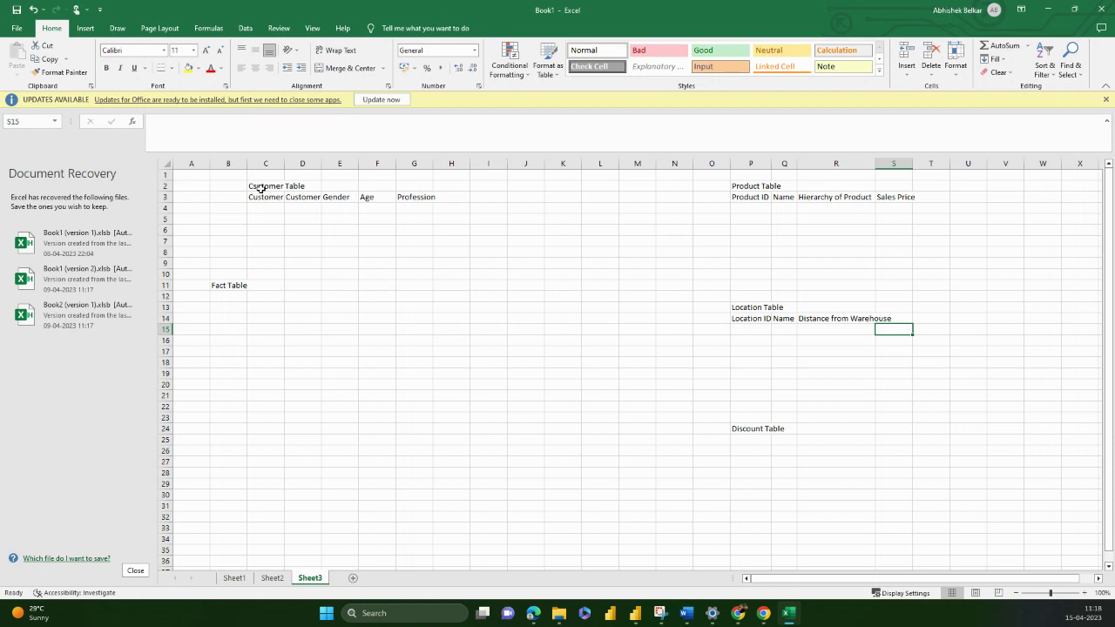
pyautogui.write('Start Date')
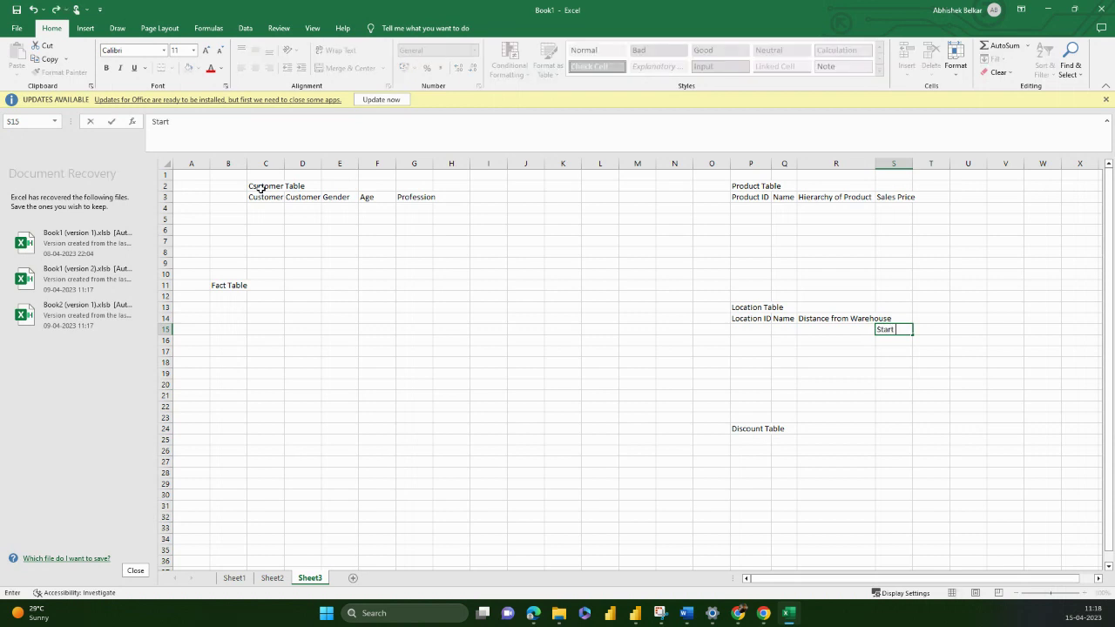
pyautogui.press('Return')
# Move the Start Date heading from S15 to S14, in line with the other location table headings.
pyautogui.press('Up')
pyautogui.hotkey('ctrl', 'x')
pyautogui.hotkey('ctrl', 'Up')
pyautogui.press('Down')
pyautogui.press('Down')
pyautogui.press('Down')
pyautogui.press('Down')
pyautogui.press('Down')
pyautogui.press('Down')
pyautogui.press('Down')
pyautogui.press('Down')
pyautogui.press('Down')
pyautogui.press('Down')
pyautogui.press('Down')
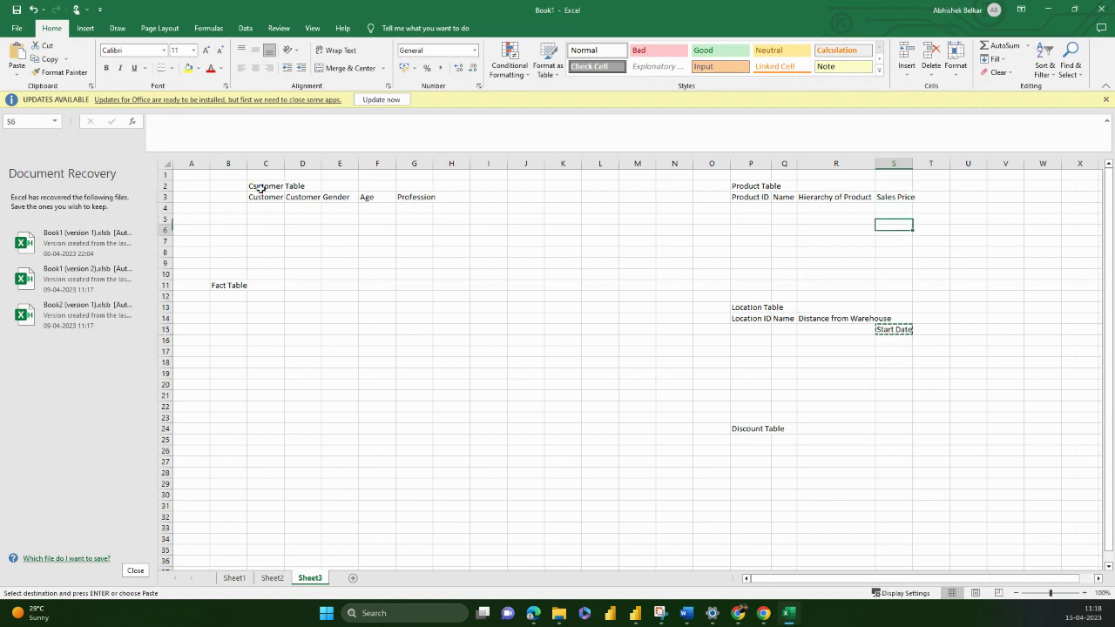
pyautogui.press('Return')
# Enter the heading Product ID in cell P25, directly under the Discount Table title.
pyautogui.press('Left')
pyautogui.press('Left')
pyautogui.press('Left')
pyautogui.press('Left')
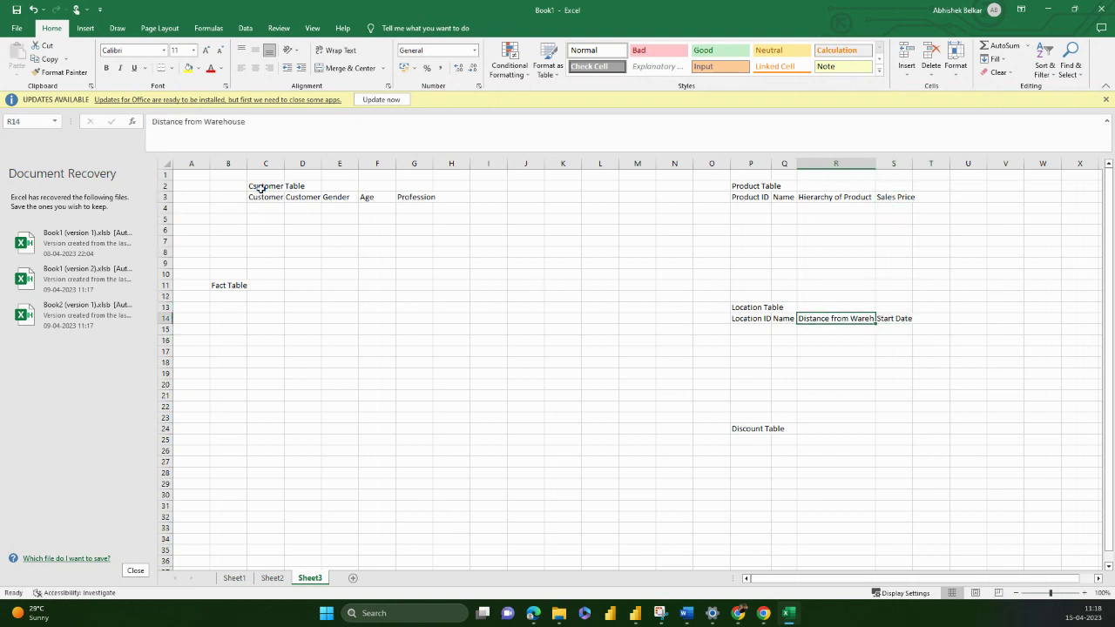
pyautogui.press('Right')
pyautogui.press('Down')
pyautogui.press('Down')
pyautogui.press('Down')
pyautogui.press('Down')
pyautogui.press('Down')
pyautogui.press('Down')
pyautogui.press('Down')
pyautogui.press('Down')
pyautogui.press('Down')
pyautogui.press('Down')
pyautogui.press('Down')
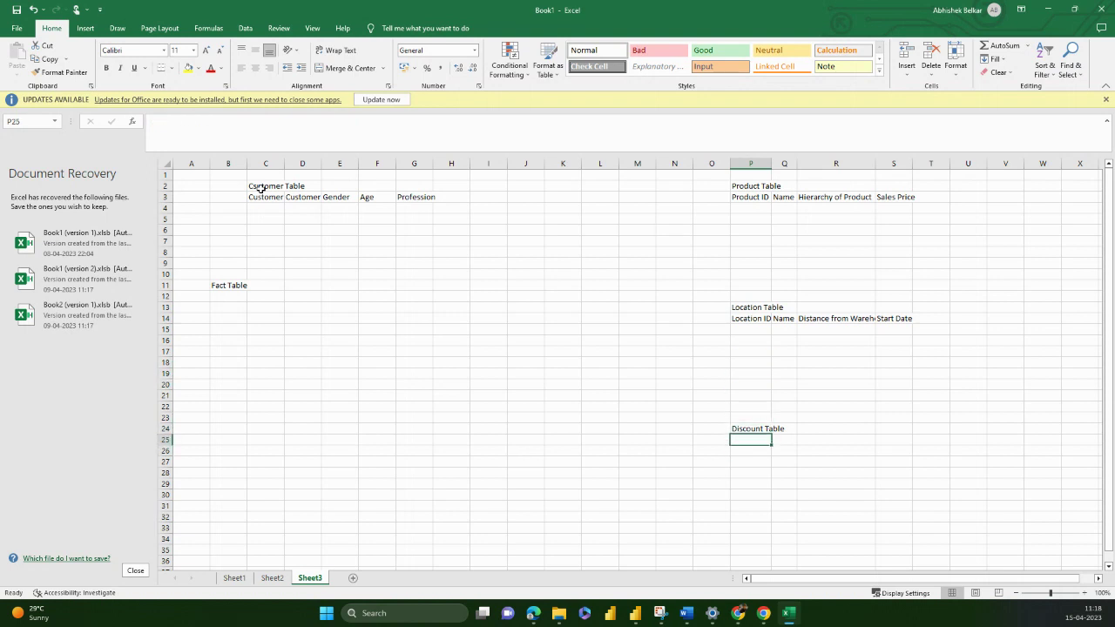
pyautogui.write('Proud')
pyautogui.press('BackSpace')
pyautogui.write('cy')
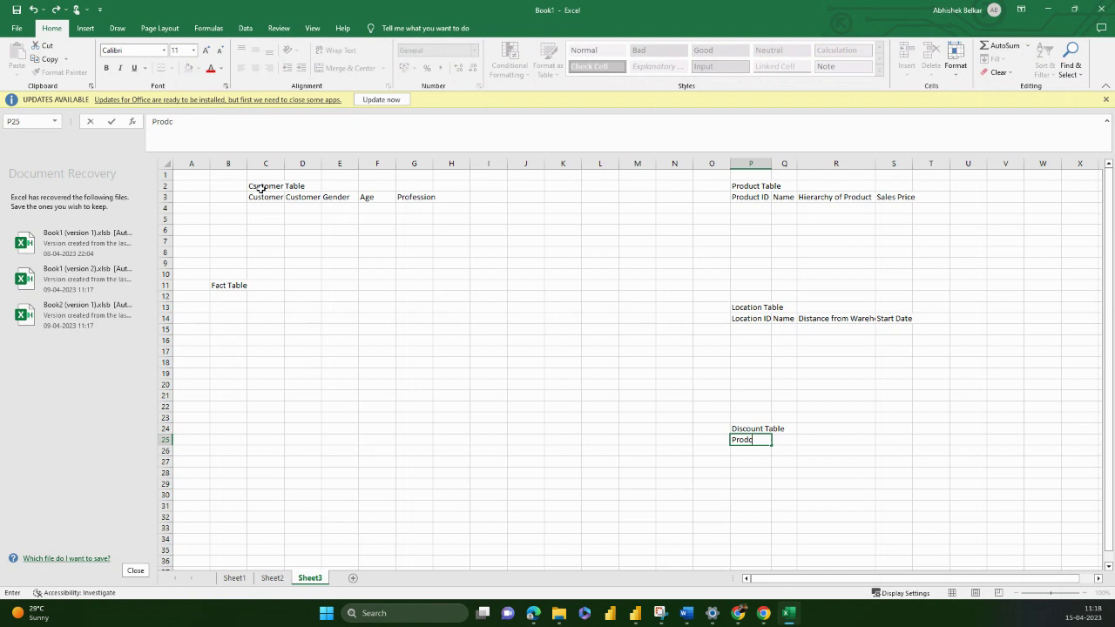
pyautogui.press('BackSpace')
pyautogui.write('uct ID')
pyautogui.press('Tab')
# Add the discount table headings Name in Q25 and Discount % in R25.
pyautogui.write('Name')
pyautogui.press('Tab')
pyautogui.write('SD')
pyautogui.press('BackSpace')
pyautogui.press('BackSpace')
pyautogui.write('Discount %')
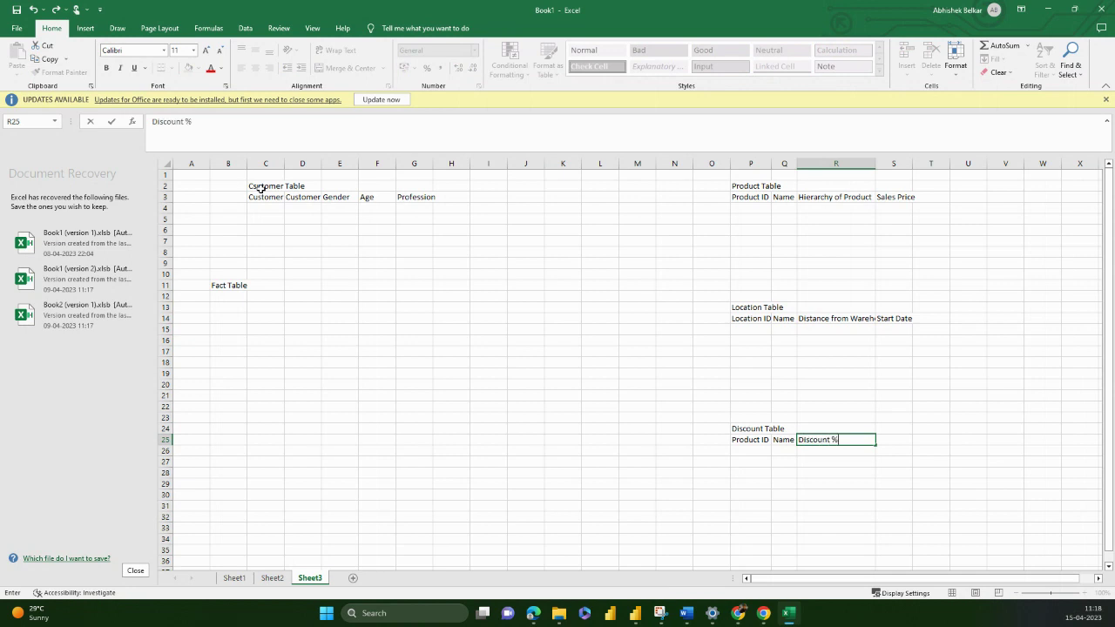
pyautogui.press('Return')
pyautogui.press('Up')
# Add the heading Validity of the discount in cell S25 of the discount table.
pyautogui.press('Right')
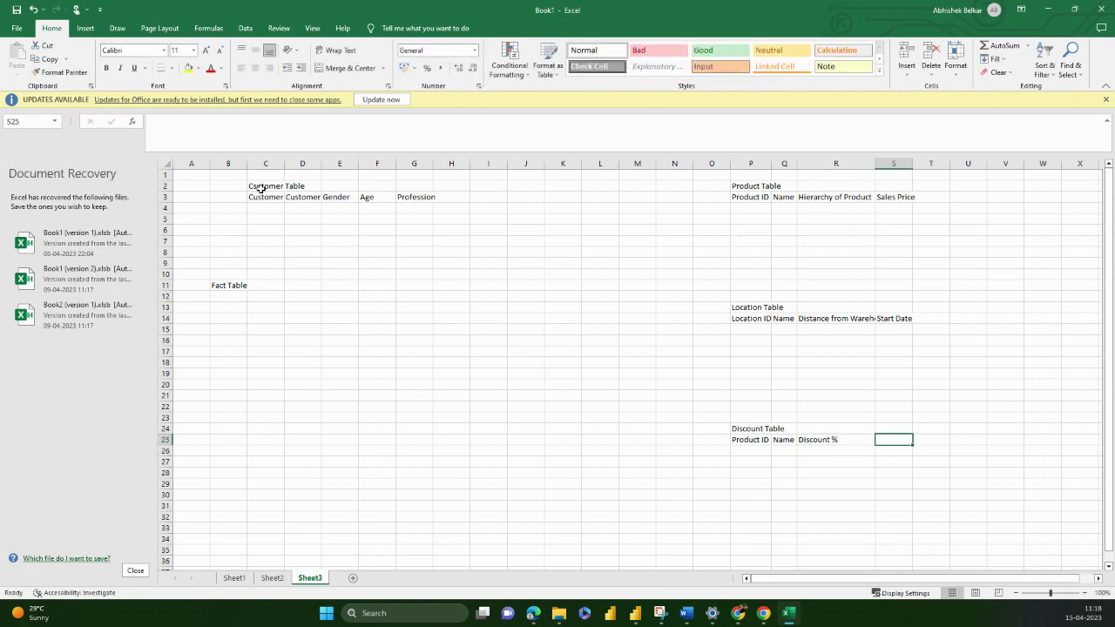
pyautogui.write('Validity of the do')
pyautogui.write('c')
pyautogui.press('BackSpace')
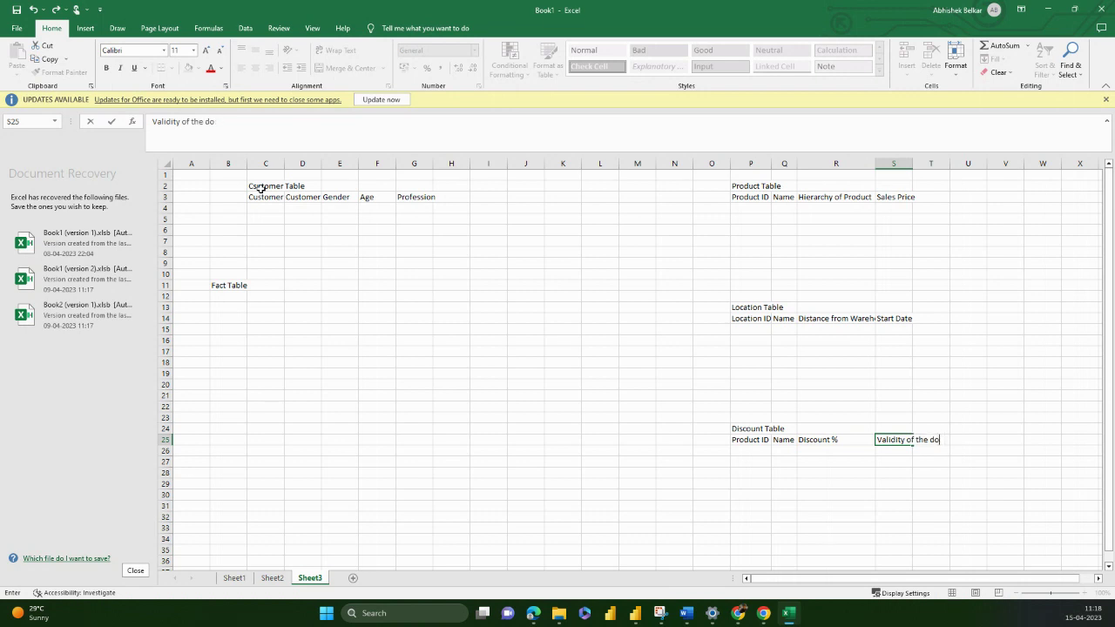
pyautogui.press('BackSpace')
pyautogui.write('iscount')
pyautogui.press('Return')
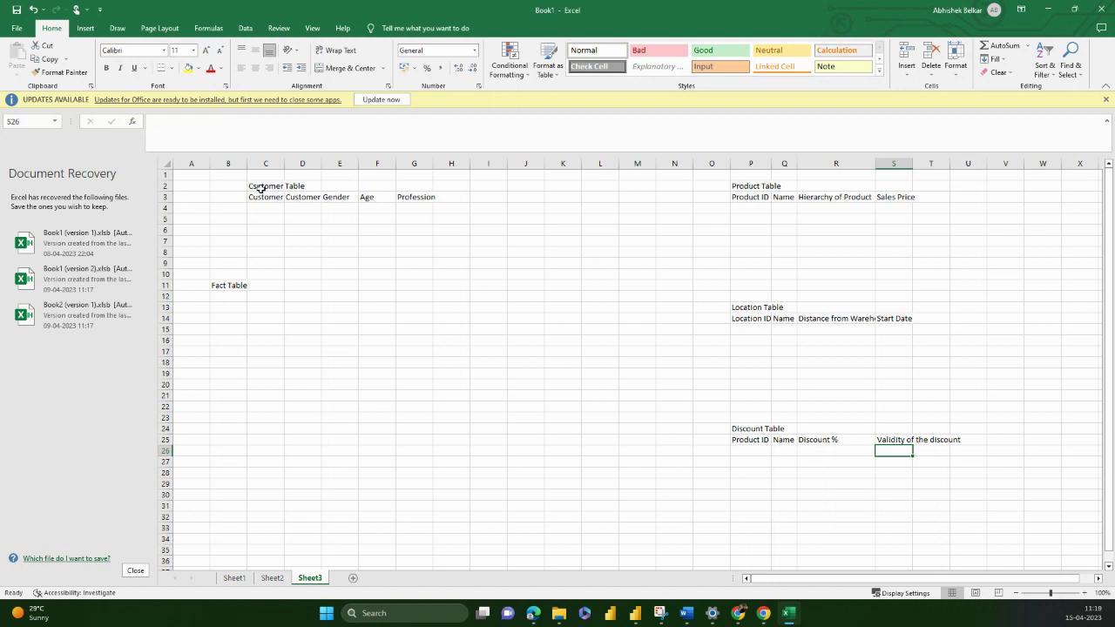
# Enter the heading Invoice ID in cell B12, directly under the Fact Table title.
pyautogui.press('Left')
pyautogui.press('Left')
pyautogui.press('Left')
pyautogui.press('Left')
pyautogui.press('Left')
pyautogui.press('Left')
pyautogui.press('Left')
pyautogui.press('Left')
pyautogui.press('Left')
pyautogui.press('Left')
pyautogui.press('Left')
pyautogui.press('Left')
pyautogui.press('Left')
pyautogui.press('Left')
pyautogui.press('Left')
pyautogui.press('Left')
pyautogui.press('Left')
pyautogui.press('Left')
pyautogui.hotkey('ctrl', 'Home')
pyautogui.press('Down')
pyautogui.press('Down')
pyautogui.press('Down')
pyautogui.press('Down')
pyautogui.press('Down')
pyautogui.press('Down')
pyautogui.press('Down')
pyautogui.press('Down')
pyautogui.press('Down')
pyautogui.press('Down')
pyautogui.press('Down')
pyautogui.press('Right')
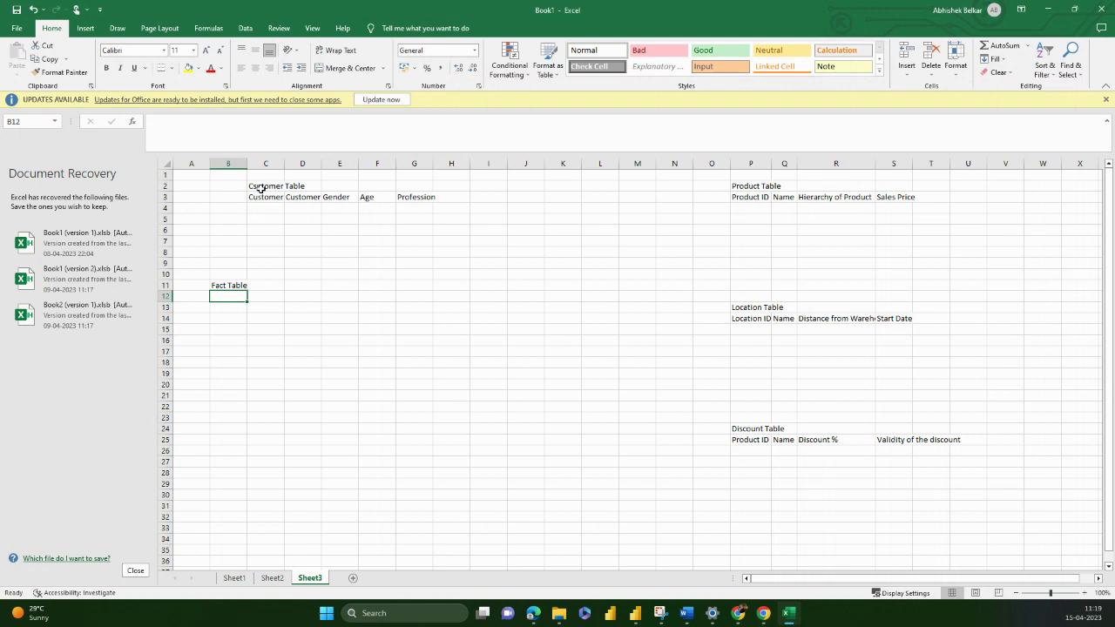
pyautogui.write('Invoice ID')
pyautogui.press('Return')
# Add the fact table headings Product ID in C12 and Customer ID in D12.
pyautogui.press('Up')
pyautogui.press('Right')
pyautogui.write('Product ID')
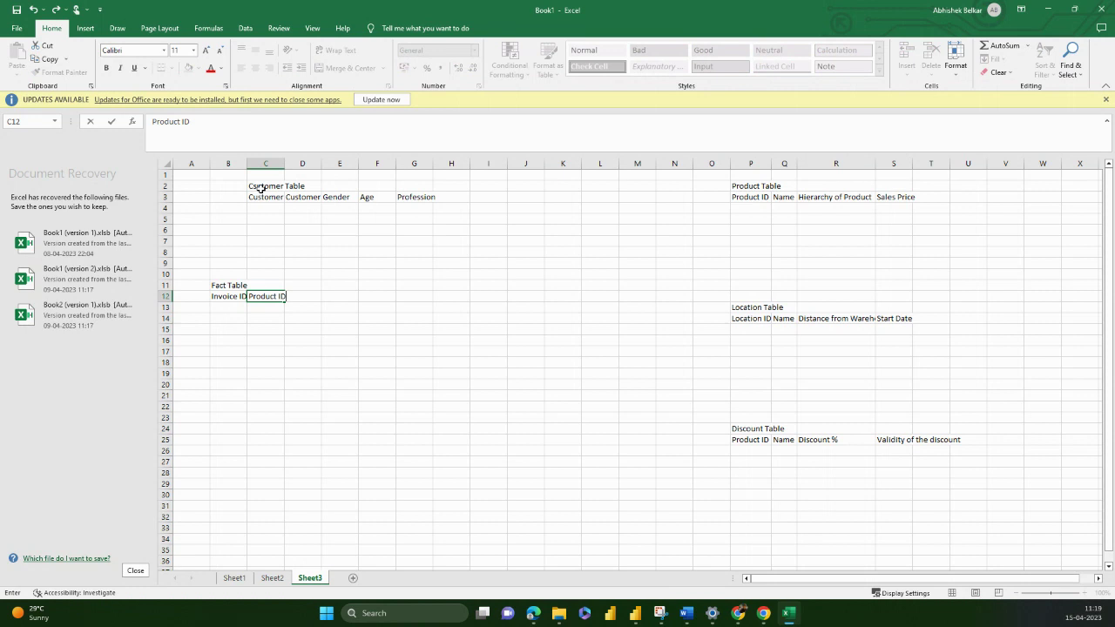
pyautogui.press('Return')
pyautogui.press('Right')
pyautogui.press('Up')
pyautogui.write('Customer ID')
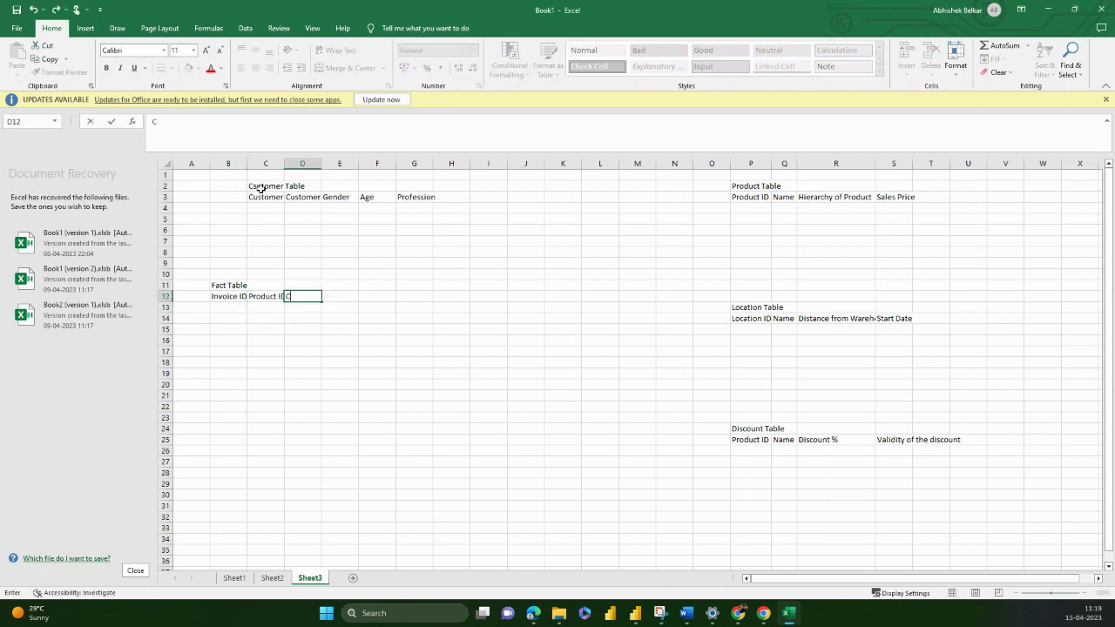
pyautogui.press('Return')
pyautogui.press('Up')
# Add the fact table headings Location ID in E12 and Qty in F12.
pyautogui.press('Right')
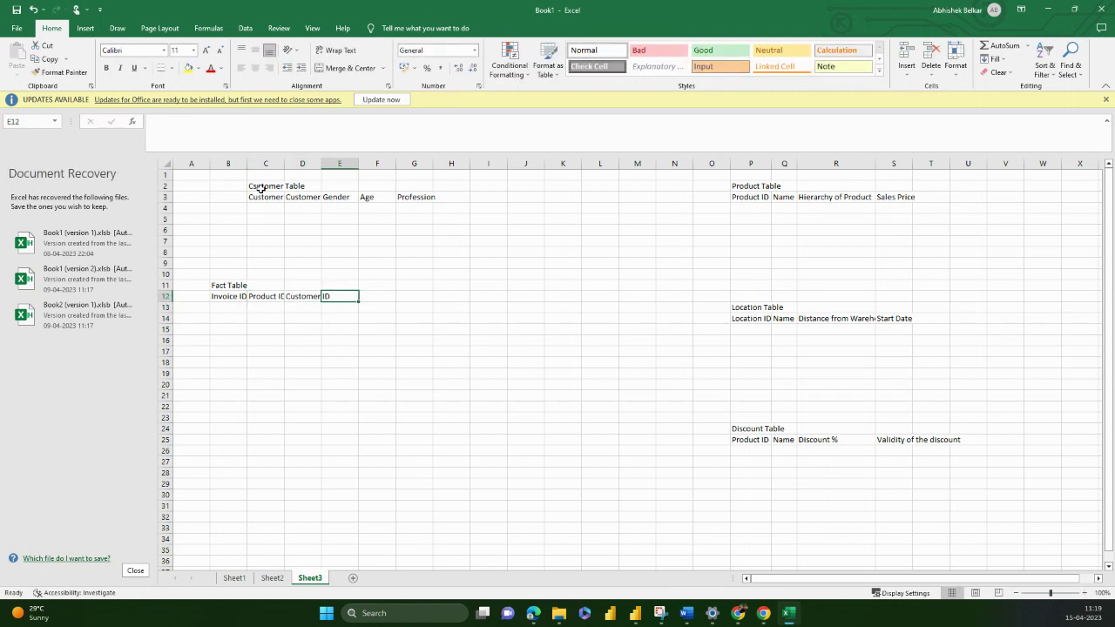
pyautogui.write('Location ID')
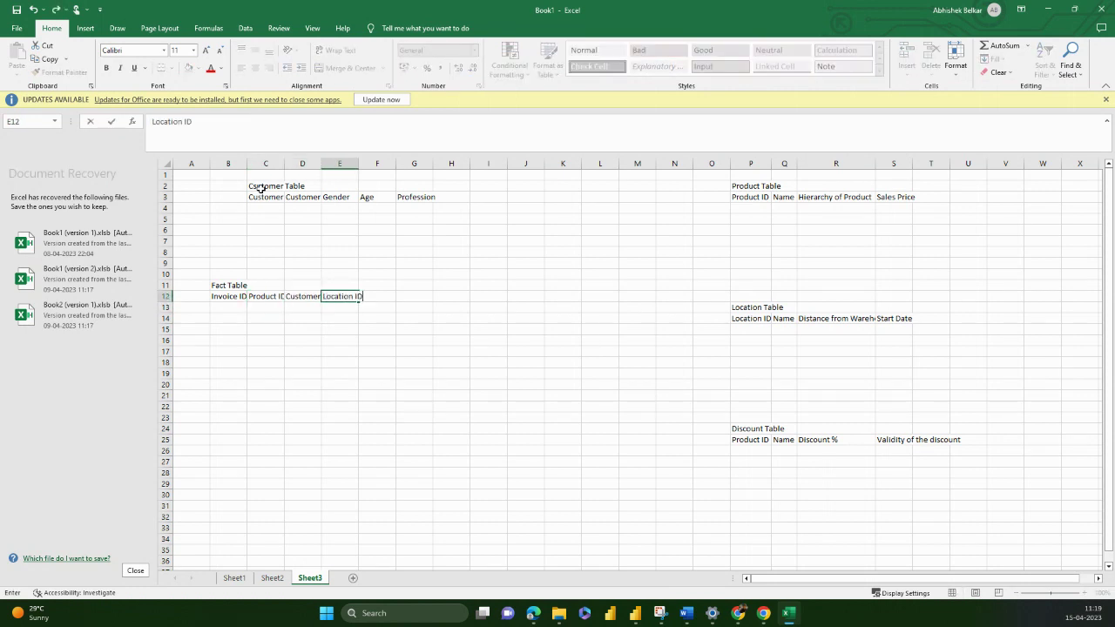
pyautogui.press('Tab')
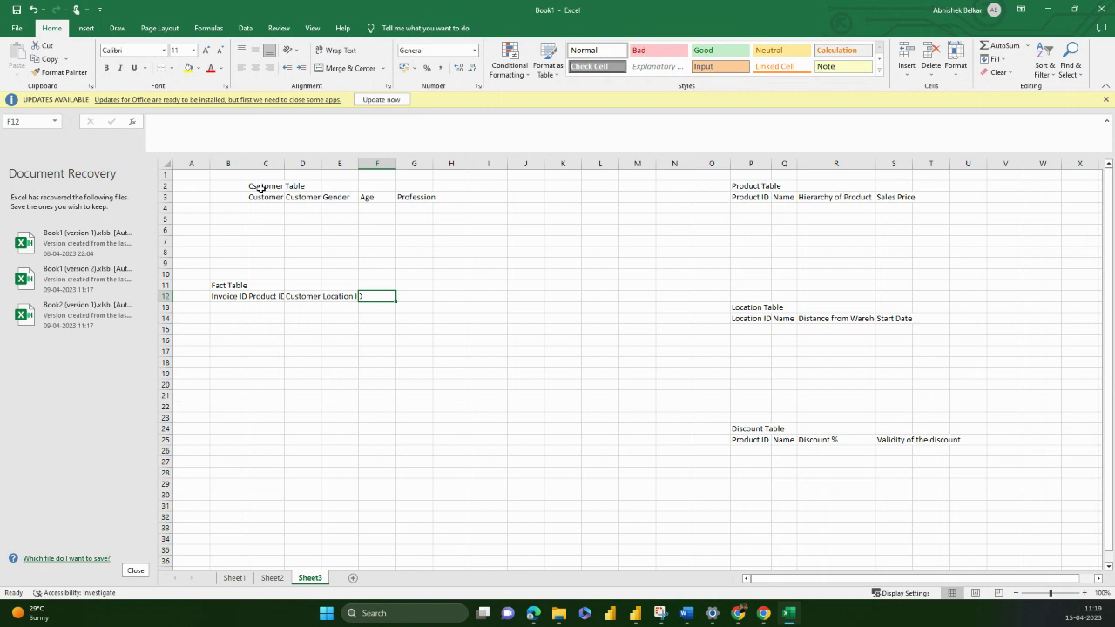
pyautogui.write('Qty')
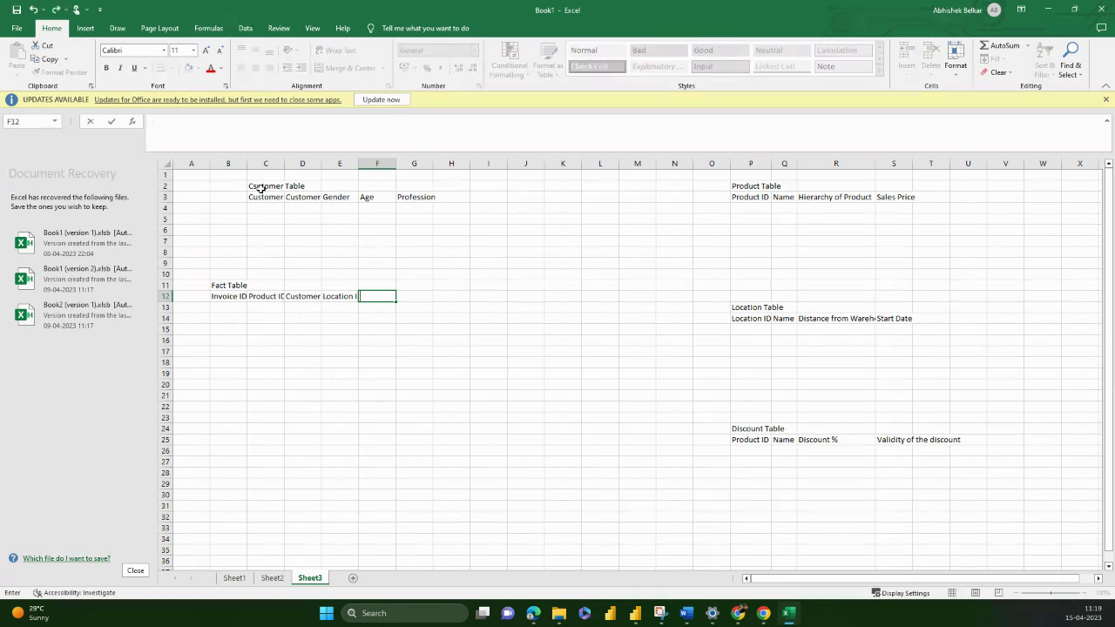
pyautogui.press('Return')
pyautogui.press('Up')
# Add the heading Total Price in cell G12 of the fact table.
pyautogui.press('Right')
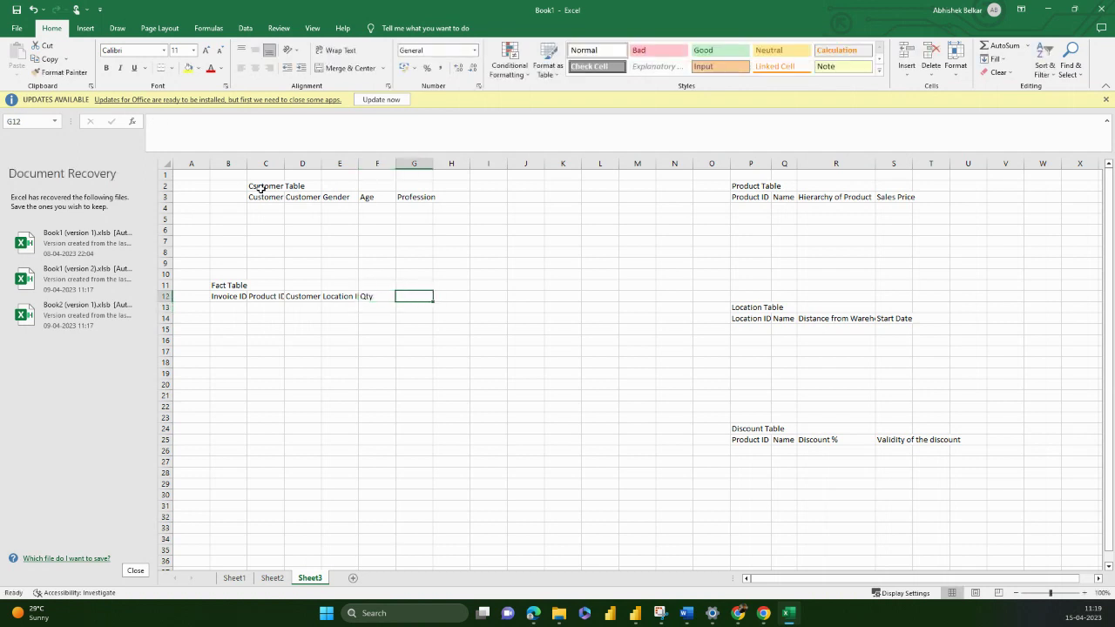
pyautogui.write('Price')
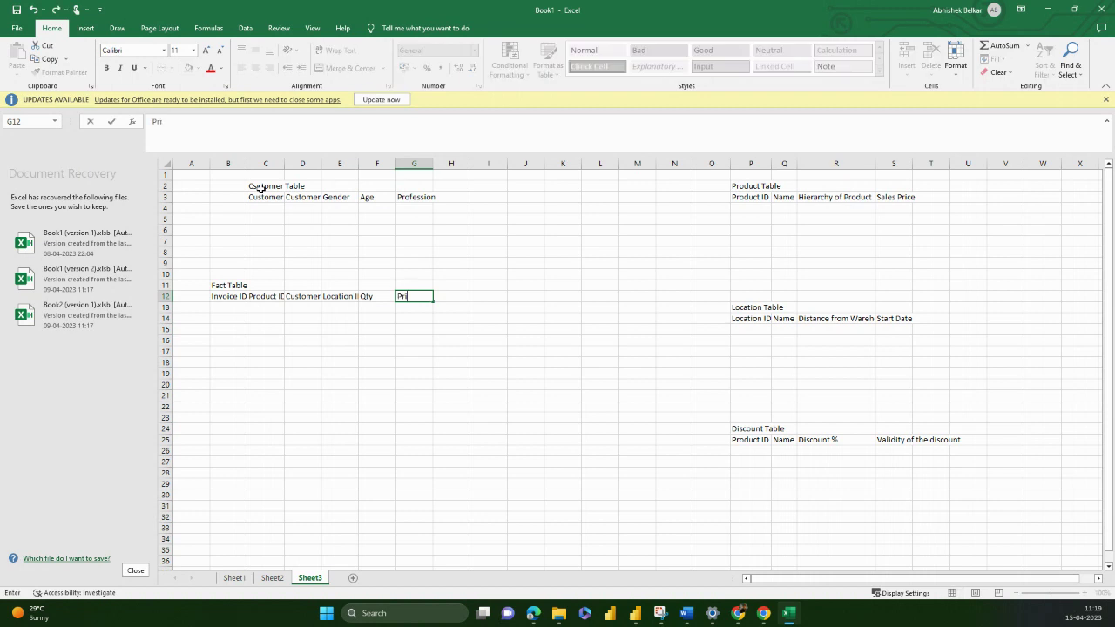
pyautogui.press('BackSpace')
pyautogui.press('BackSpace')
pyautogui.press('BackSpace')
pyautogui.press('BackSpace')
pyautogui.press('BackSpace')
pyautogui.write('Total Price')
pyautogui.press('Return')
pyautogui.press('Up')
pyautogui.press('Left')
pyautogui.press('Left')
pyautogui.press('Left')
pyautogui.press('Left')
pyautogui.press('Left')
pyautogui.press('Left')
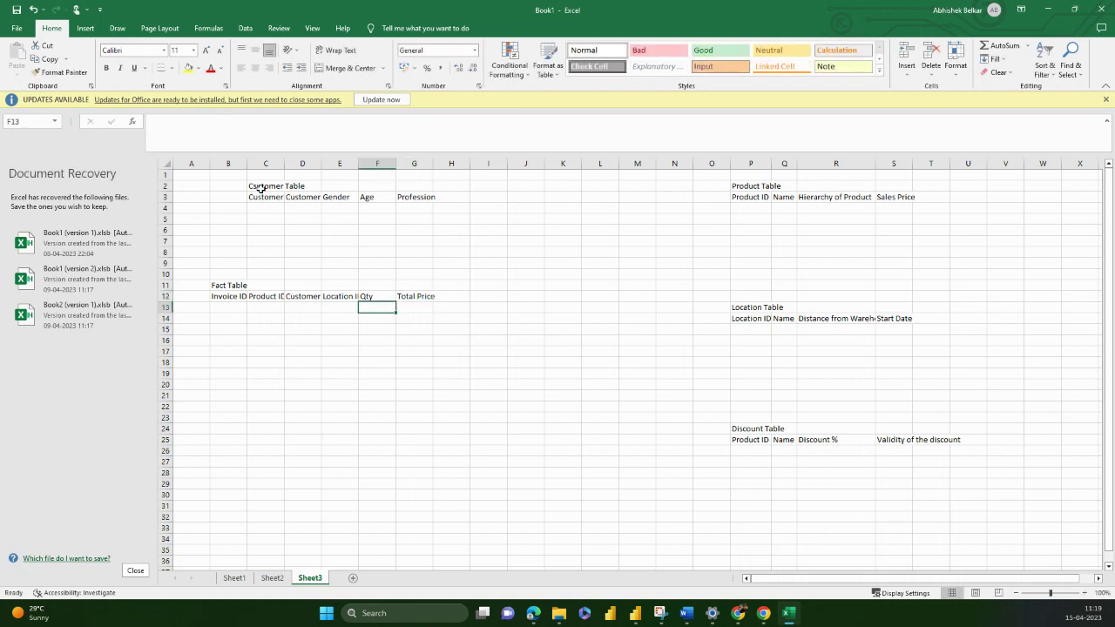
# AutoFit the column widths to the fact table headings from Invoice ID to Total Price in row 12.
pyautogui.press('Right')
pyautogui.press('Right')
pyautogui.press('Right')
pyautogui.press('Right')
pyautogui.press('Right')
pyautogui.press('Right')
pyautogui.press('Left')
pyautogui.press('Left')
pyautogui.press('Left')
pyautogui.press('Left')
pyautogui.press('Left')
pyautogui.hotkey('ctrl', 'shift', 'Right')
pyautogui.hotkey('alt', 'h')
pyautogui.press('o')
pyautogui.press('i')
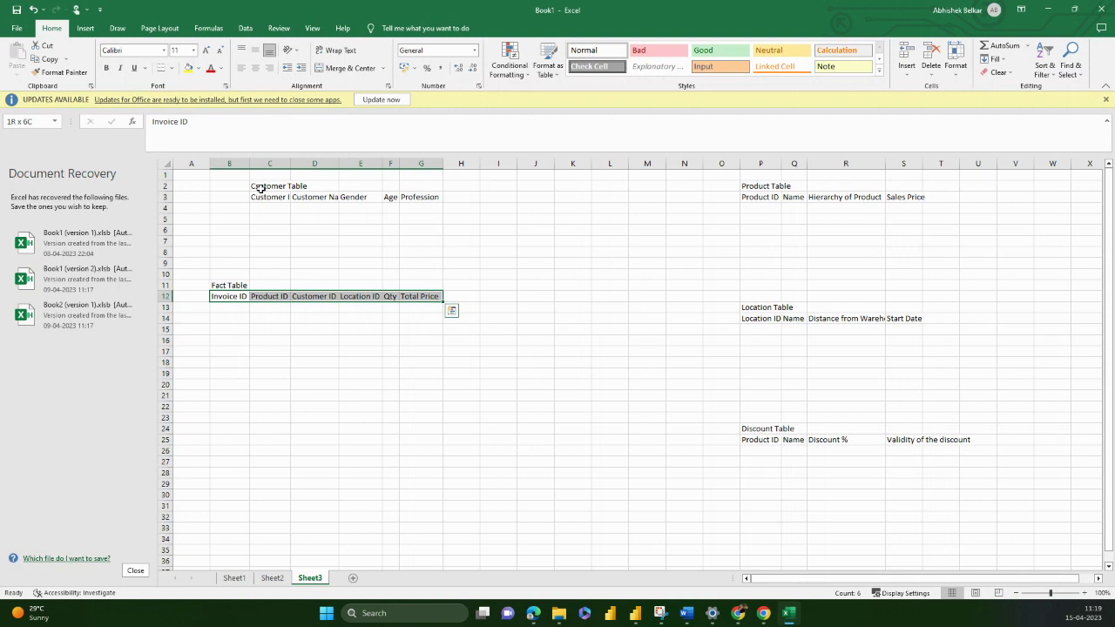
# Examine how the customer, product, location and discount tables relate to the fact table's ID columns.
pyautogui.click(309, 185)
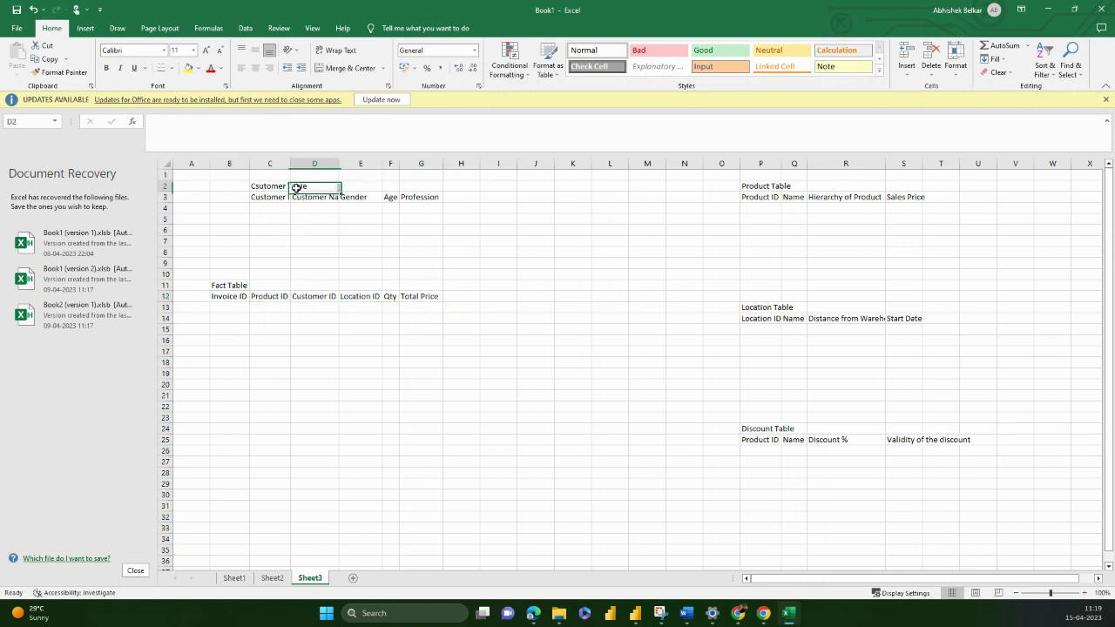
pyautogui.click(745, 188)
pyautogui.click(758, 329)
pyautogui.click(758, 427)
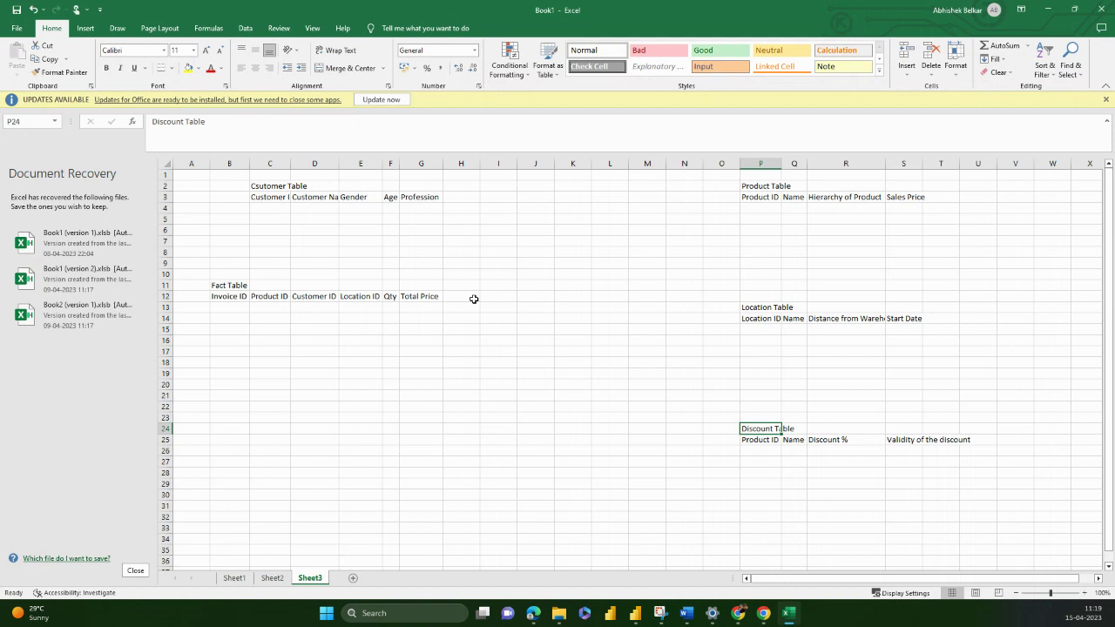
pyautogui.click(270, 198)
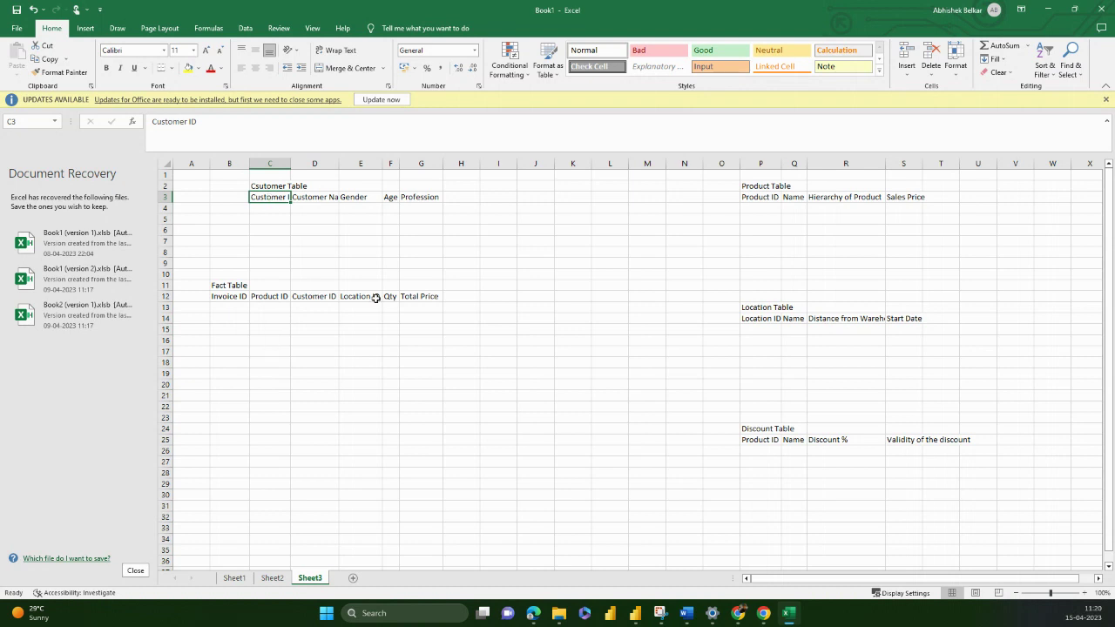
pyautogui.moveTo(460, 298); pyautogui.dragTo(452, 519)
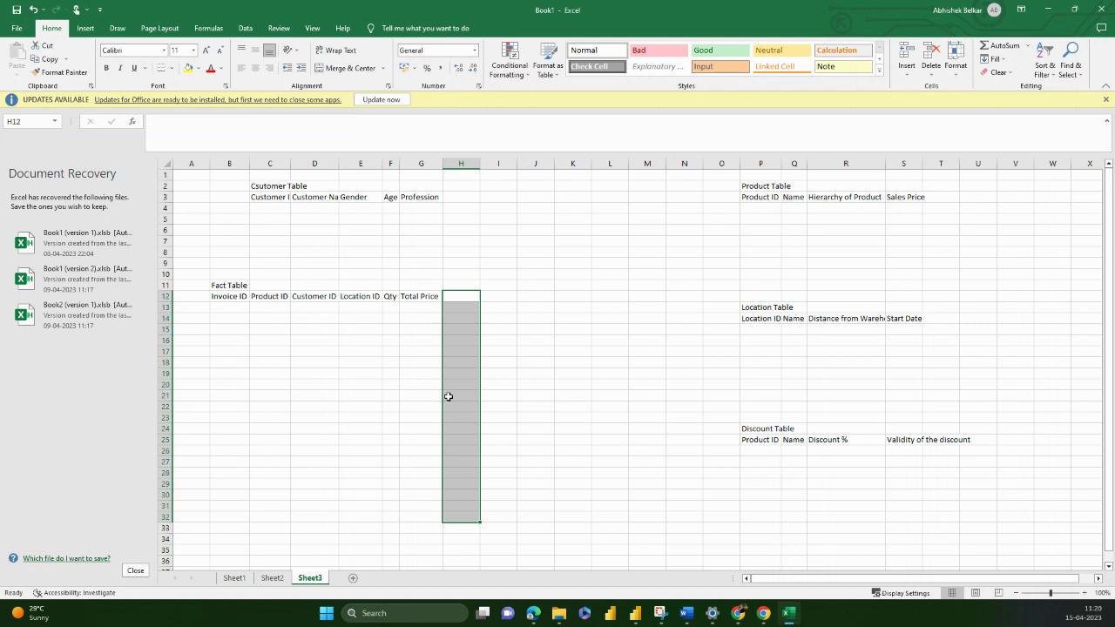
pyautogui.moveTo(229, 308); pyautogui.dragTo(426, 453)
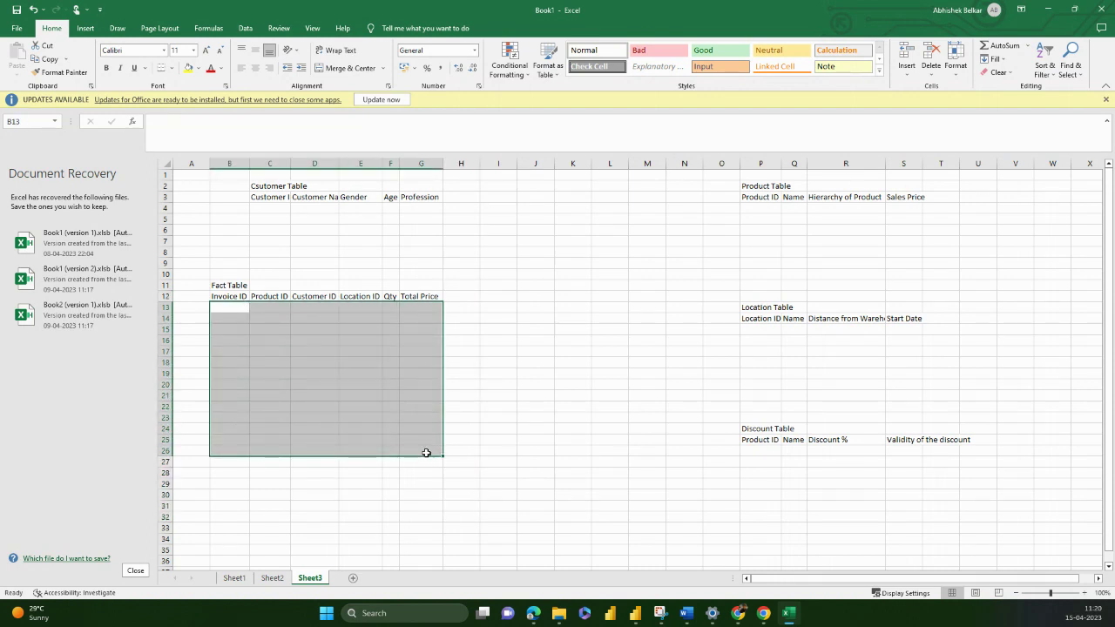
pyautogui.click(283, 340)
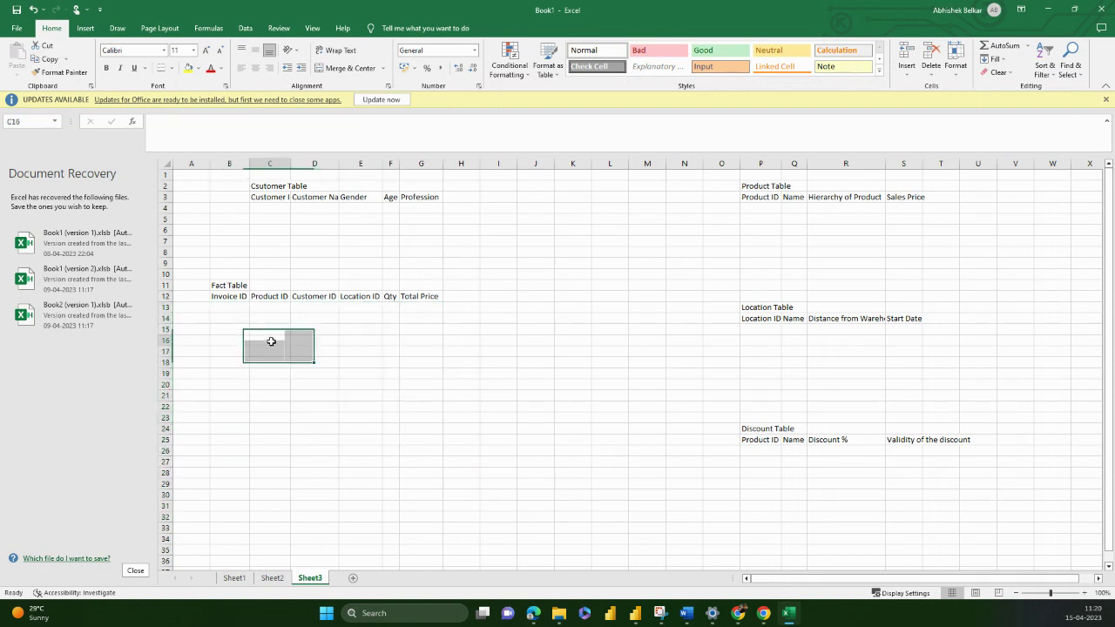
pyautogui.click(318, 364)
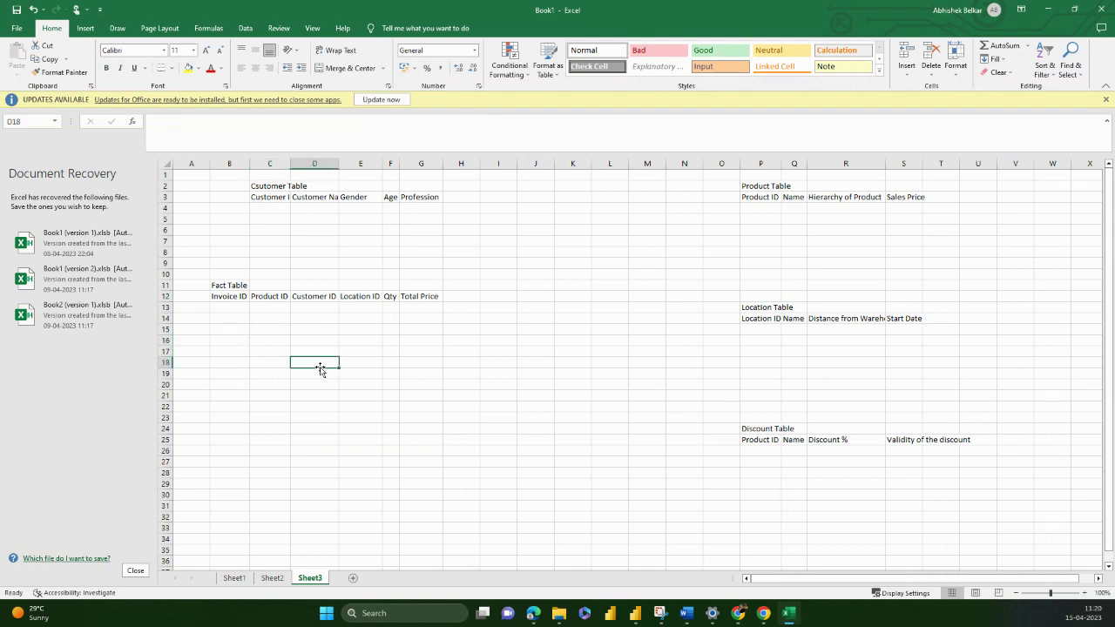
pyautogui.click(278, 199)
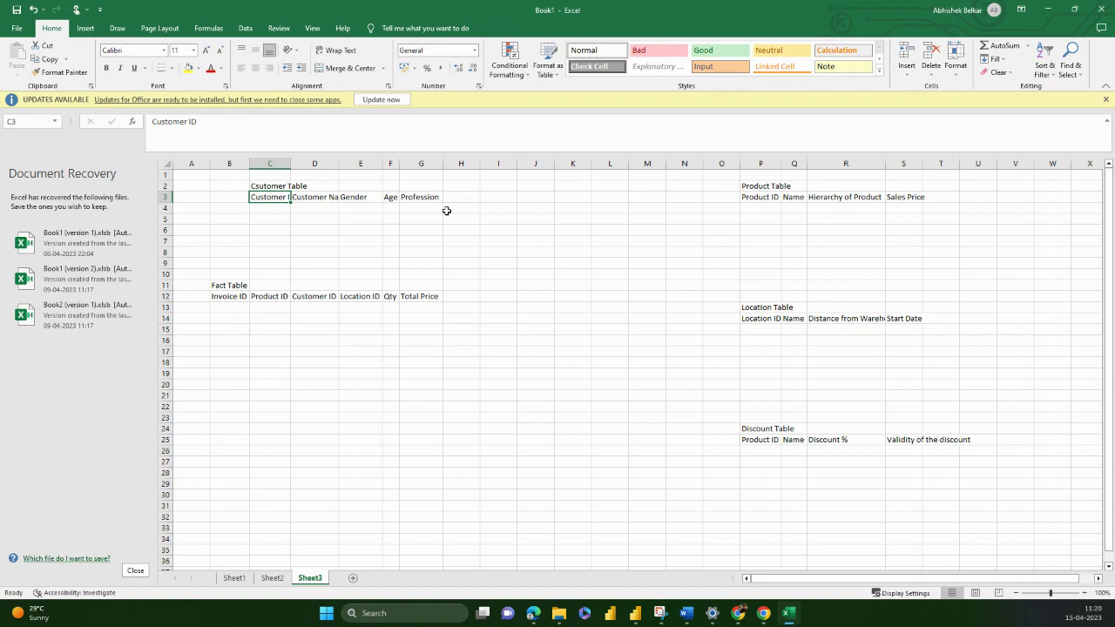
pyautogui.moveTo(456, 197); pyautogui.dragTo(460, 249)
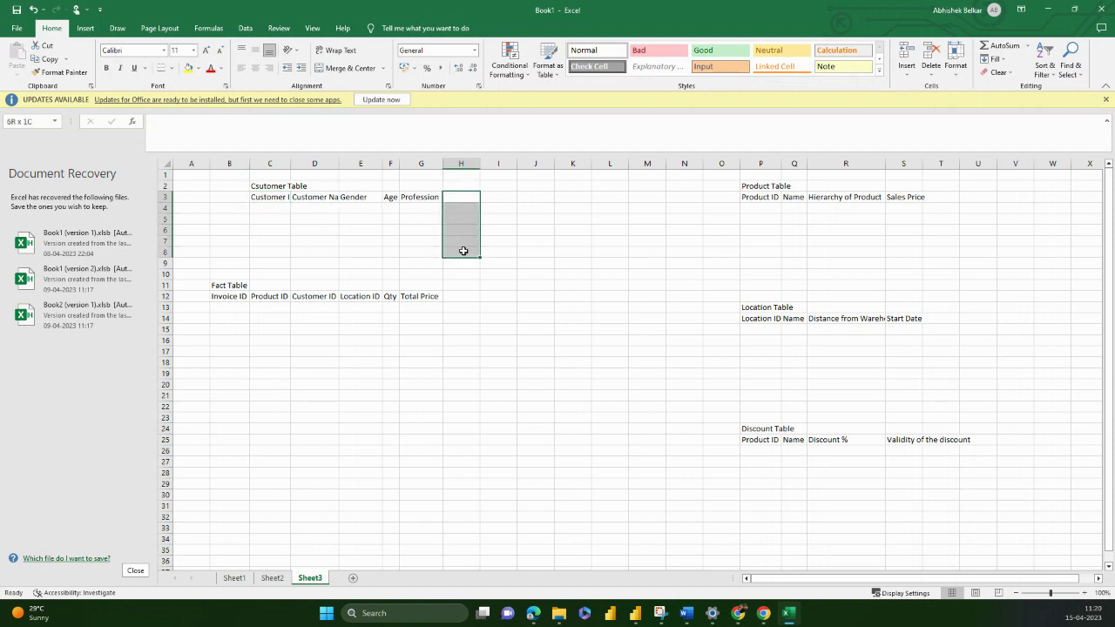
pyautogui.click(459, 197)
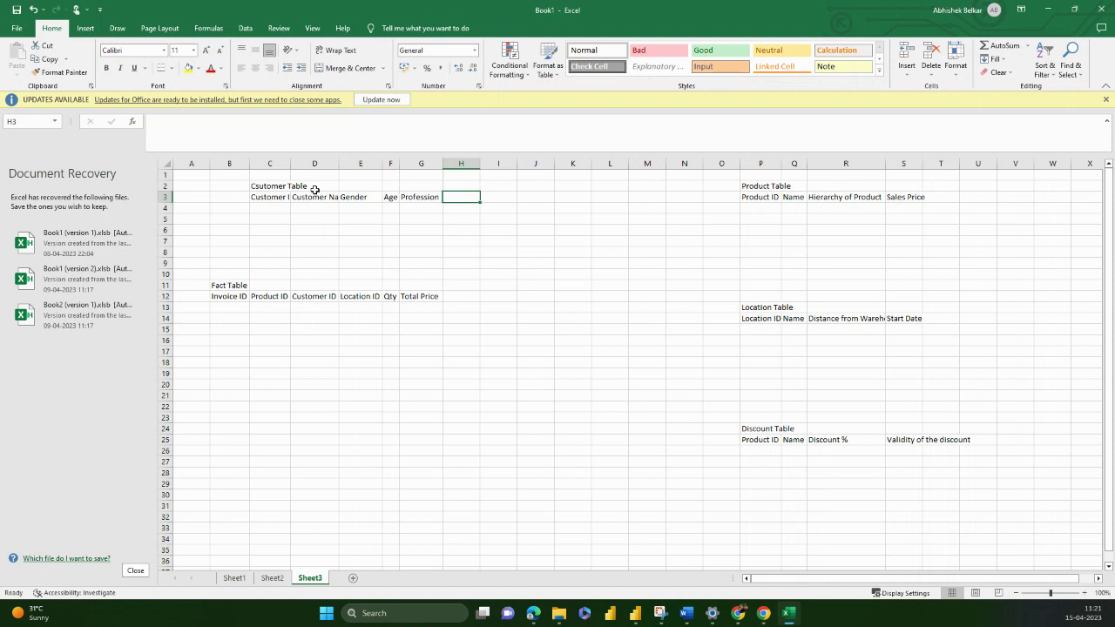
# Add a new worksheet and enter the title Fact Table in cell D11.
pyautogui.click(352, 578)
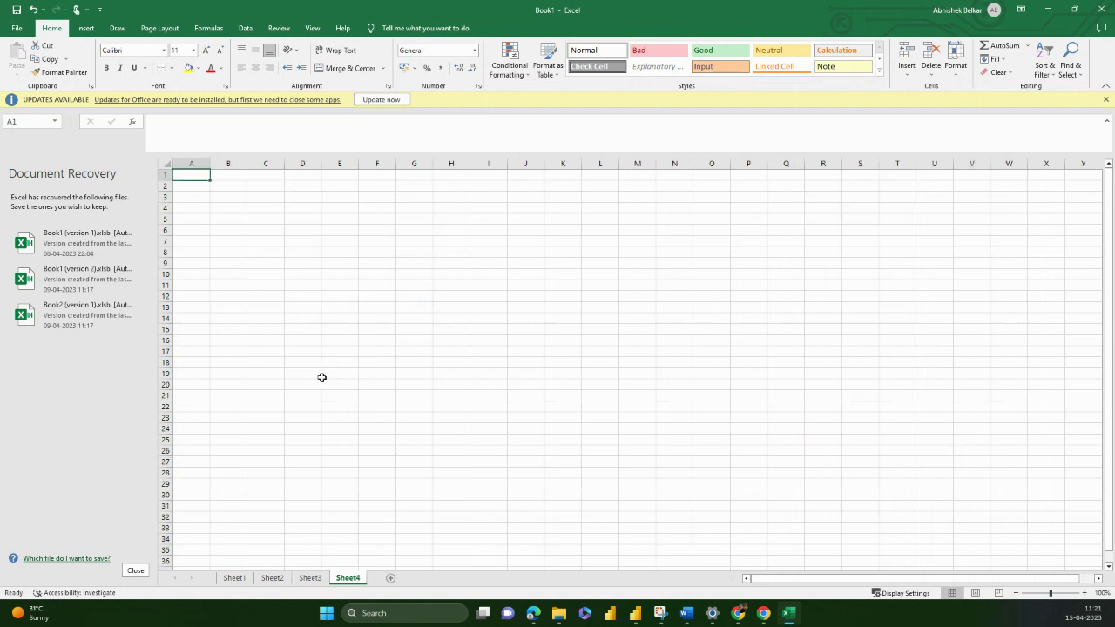
pyautogui.click(287, 286)
pyautogui.write('Fact Table')
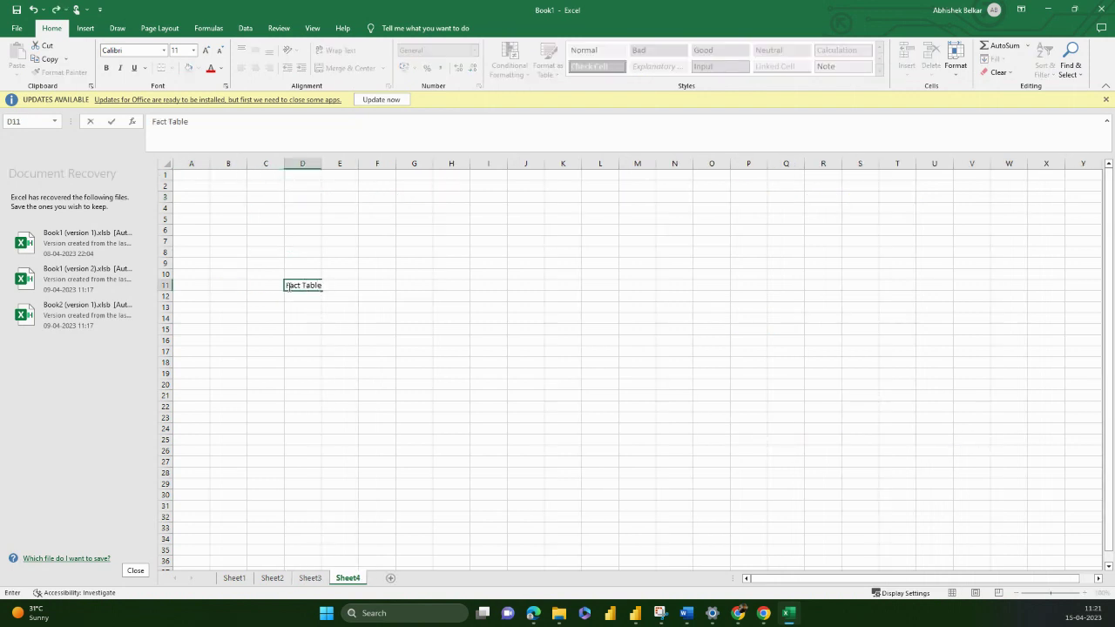
pyautogui.press('Return')
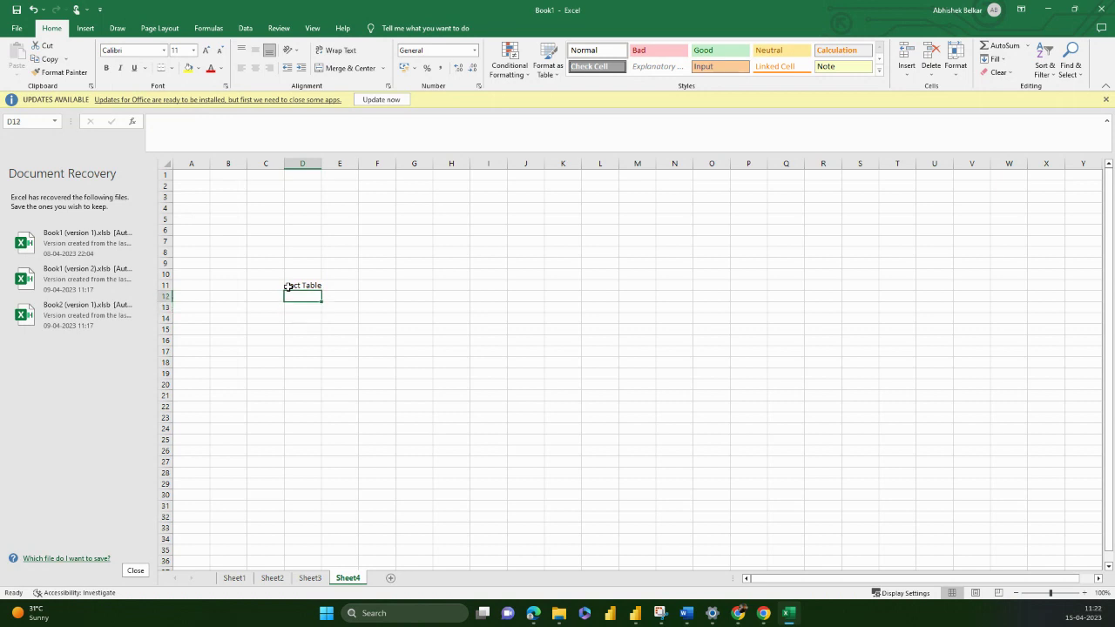
# Enter the fact table headings Flight ID in D12 and Flight Number in E12.
pyautogui.write('Flight ID')
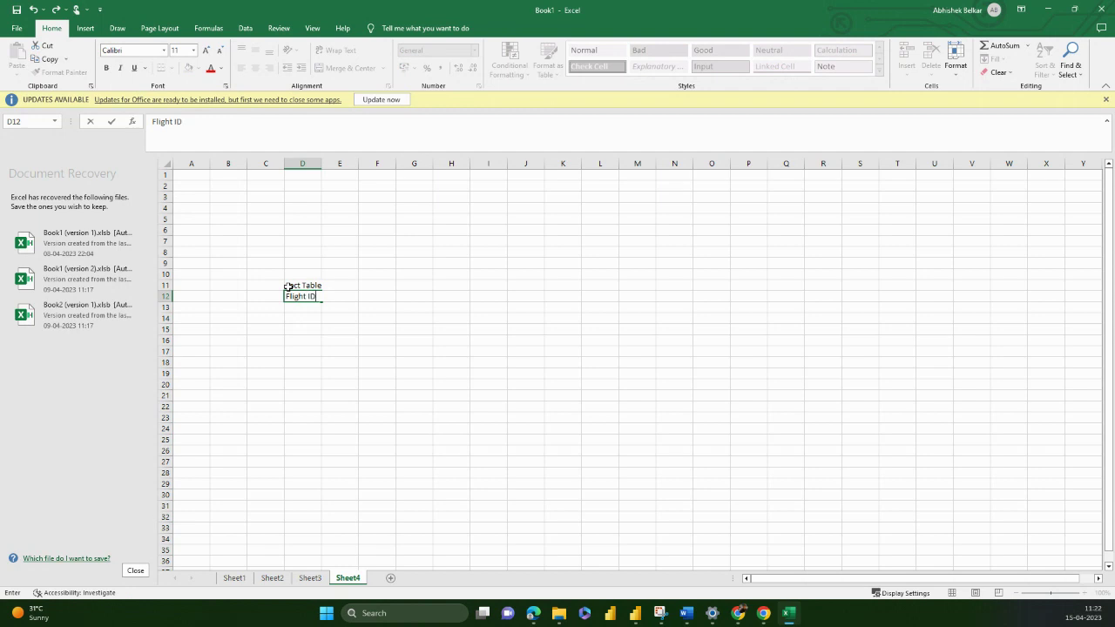
pyautogui.press('Return')
pyautogui.press('Up')
pyautogui.press('Right')
pyautogui.write('Flight')
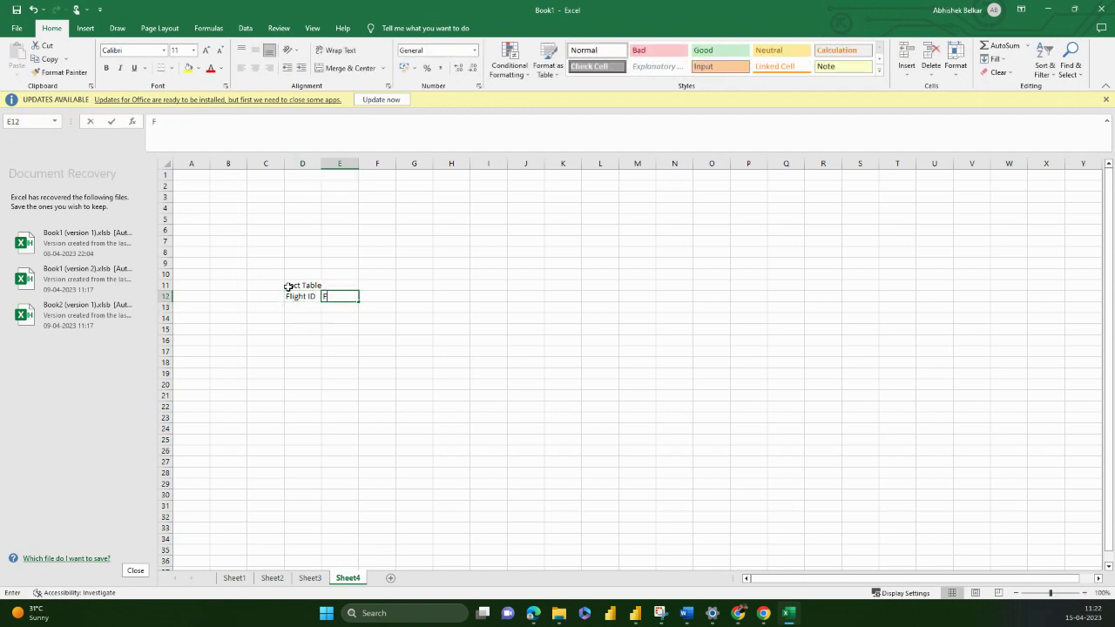
pyautogui.write(' Number')
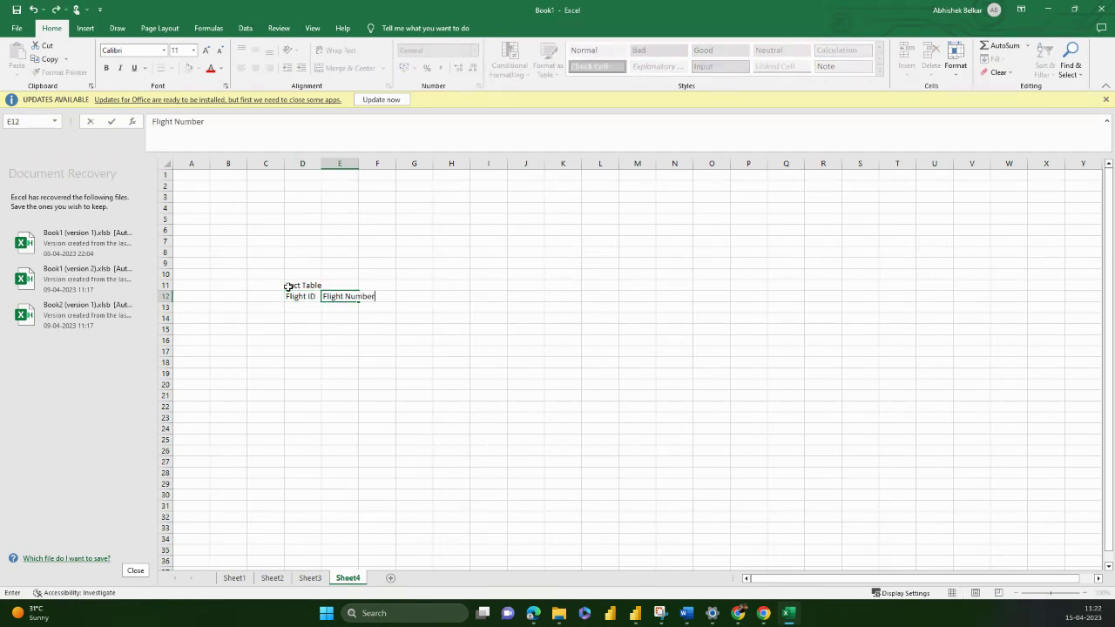
pyautogui.press('Tab')
# Add the fact table headings Origin in F12 and Destination in G12.
pyautogui.write('Origin')
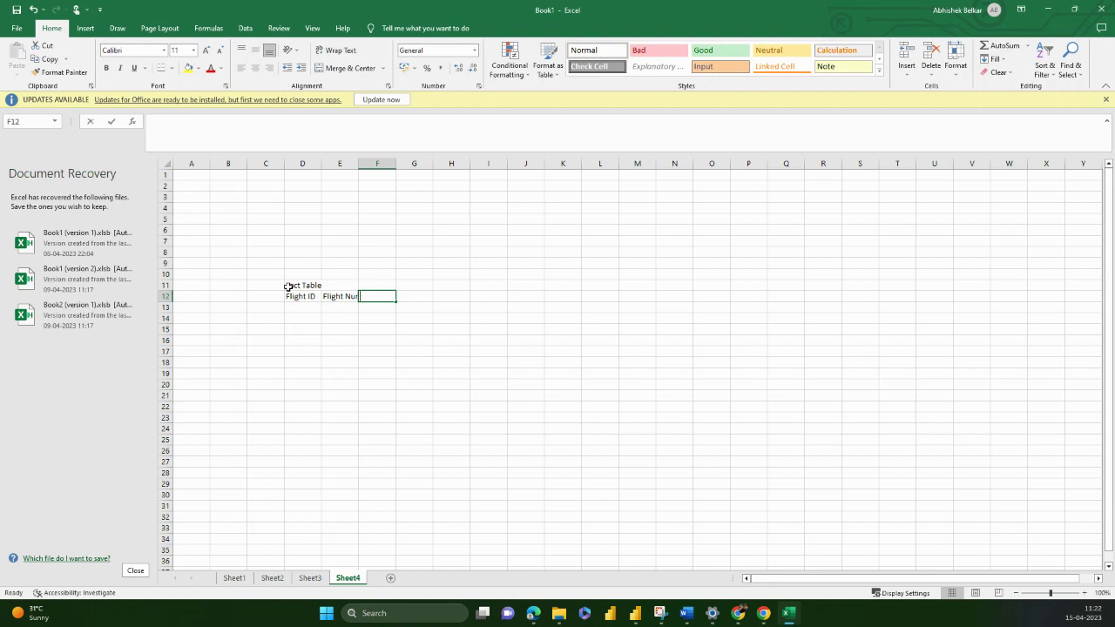
pyautogui.press('Tab')
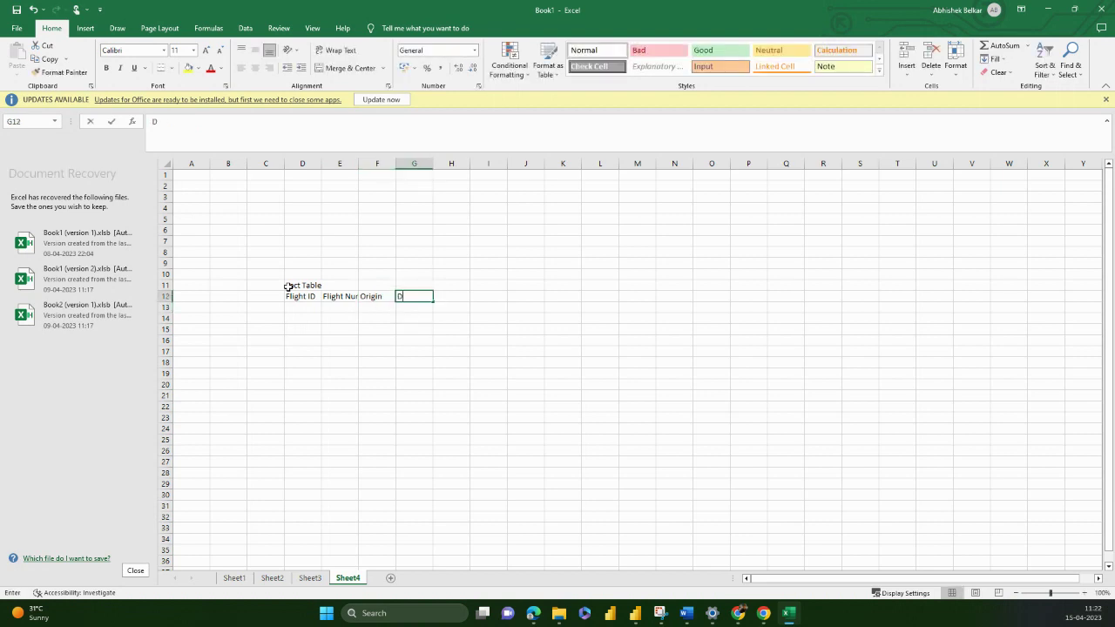
pyautogui.write('Destination')
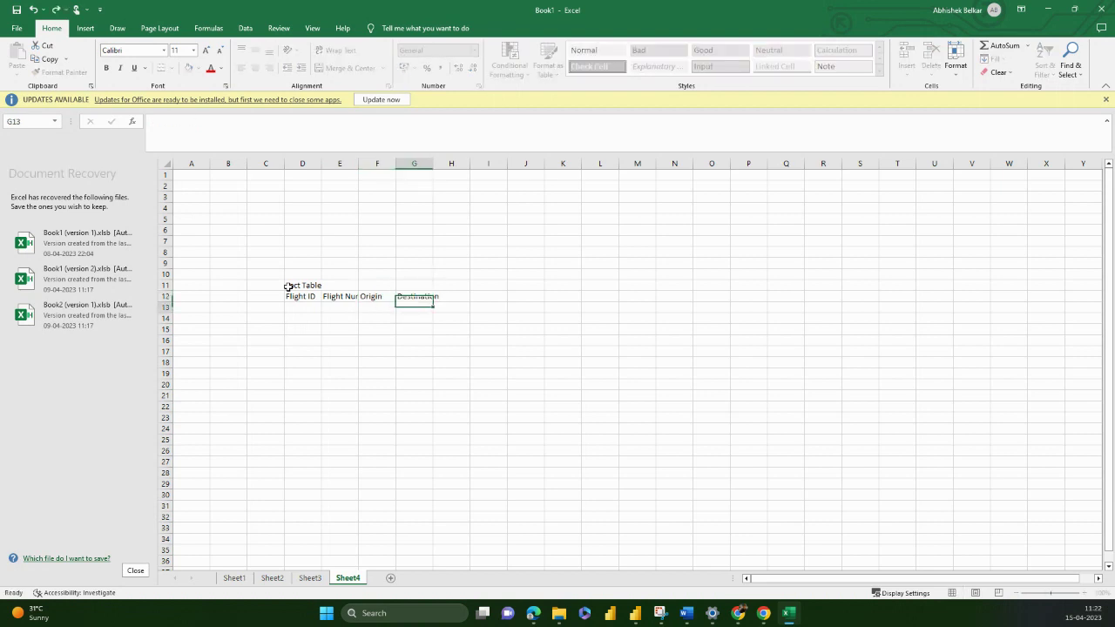
pyautogui.press('Tab')
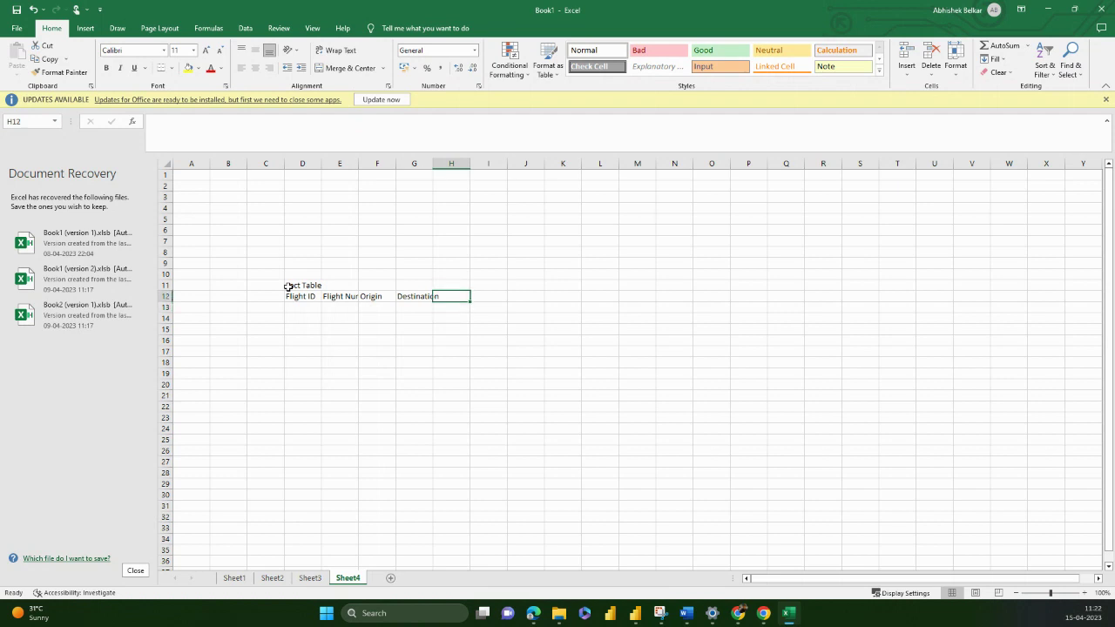
# Add the fact table headings No of PAX in H12 and Revenue in I12.
pyautogui.write('No of')
pyautogui.press('BackSpace')
pyautogui.press('BackSpace')
pyautogui.press('BackSpace')
pyautogui.write('of PAC')
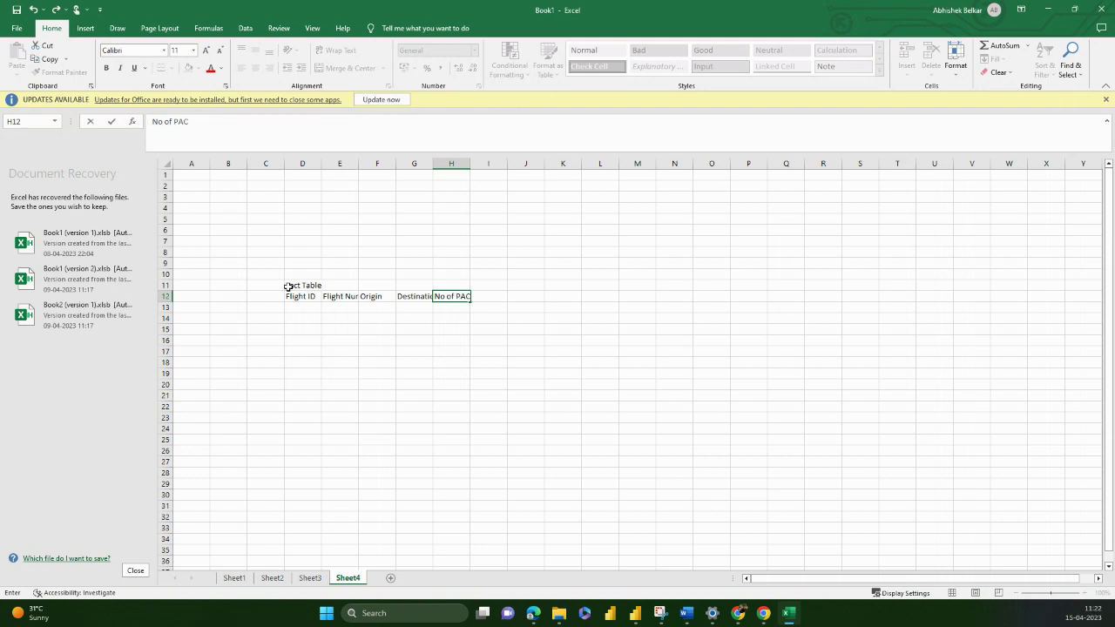
pyautogui.press('Tab')
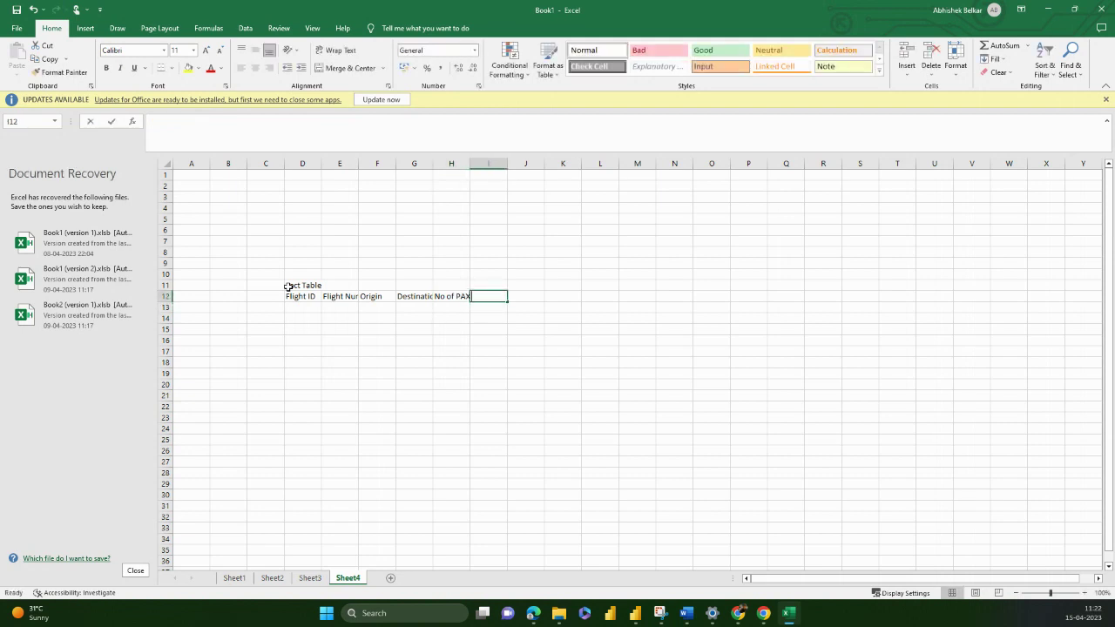
pyautogui.write('Revenue')
pyautogui.press('Return')
# Enter the title Flight Lookup in cell D2, above the fact table.
pyautogui.press('Left')
pyautogui.press('Left')
pyautogui.press('Left')
pyautogui.press('Left')
pyautogui.press('Left')
pyautogui.press('Up')
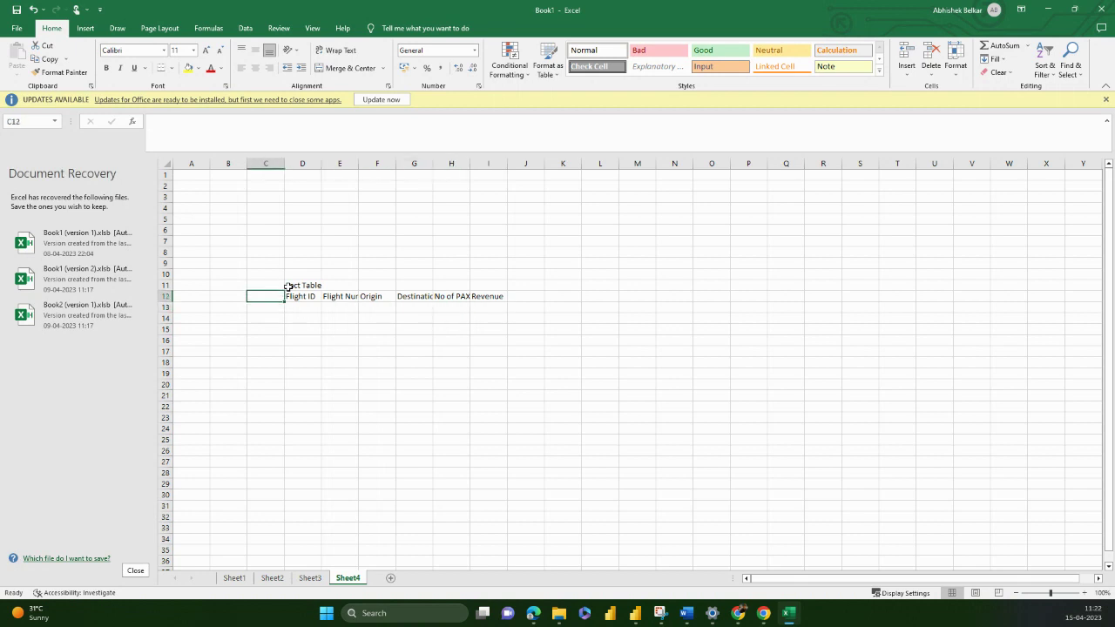
pyautogui.press('Up')
pyautogui.press('Up')
pyautogui.press('Up')
pyautogui.click(301, 186)
pyautogui.write('Flight')
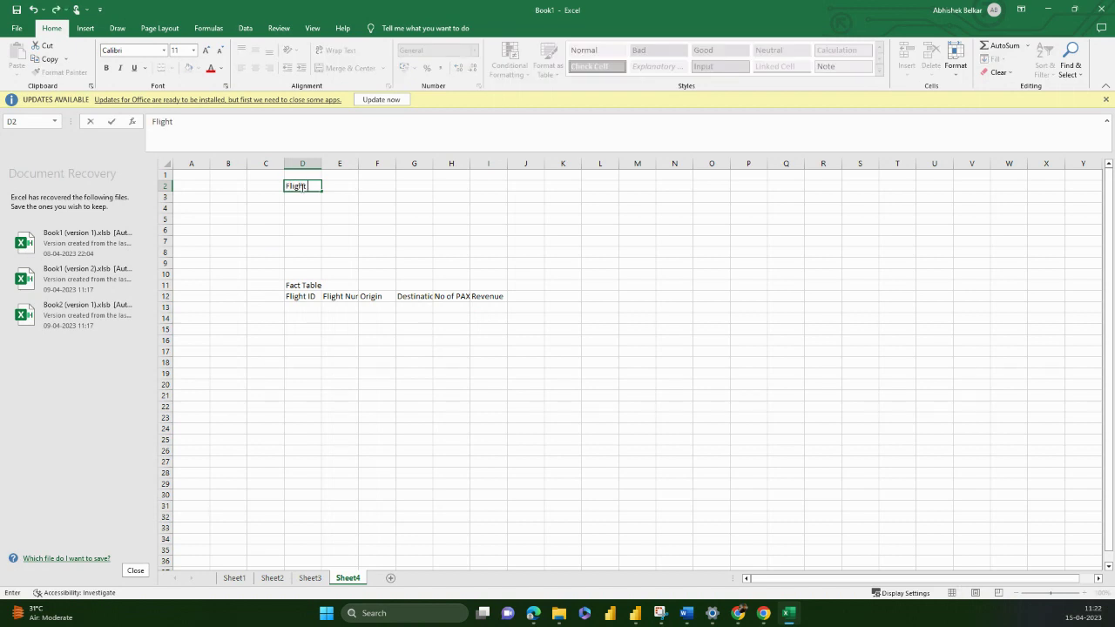
pyautogui.write(' Lookup')
pyautogui.press('Return')
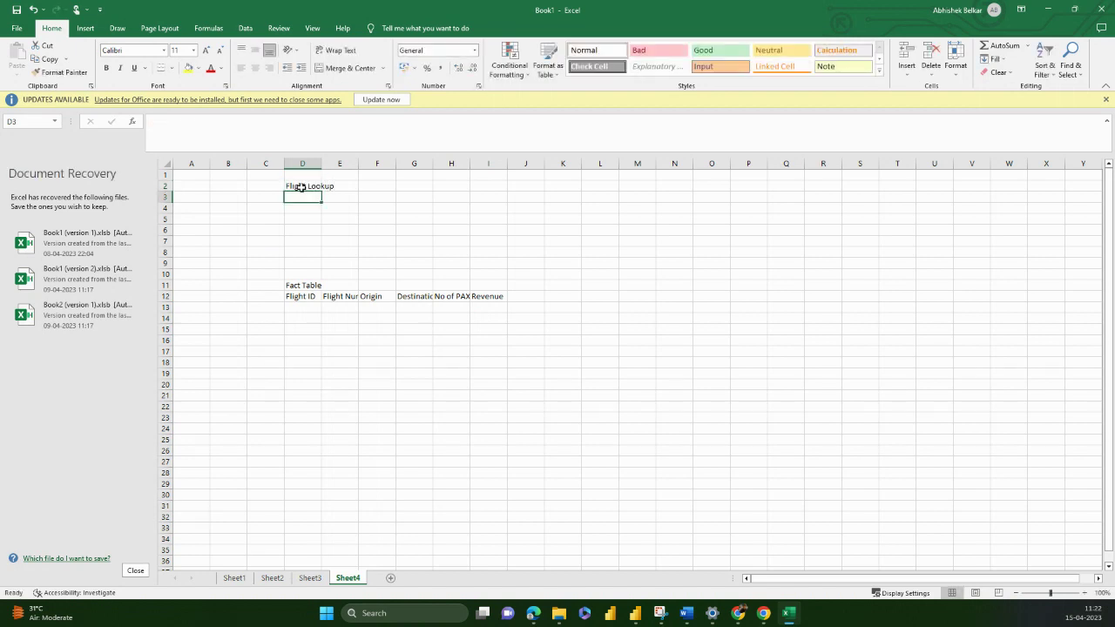
# Enter the Flight Lookup headings Flight ID in D3 and Aircraft No in E3.
pyautogui.write('Flight IDF')
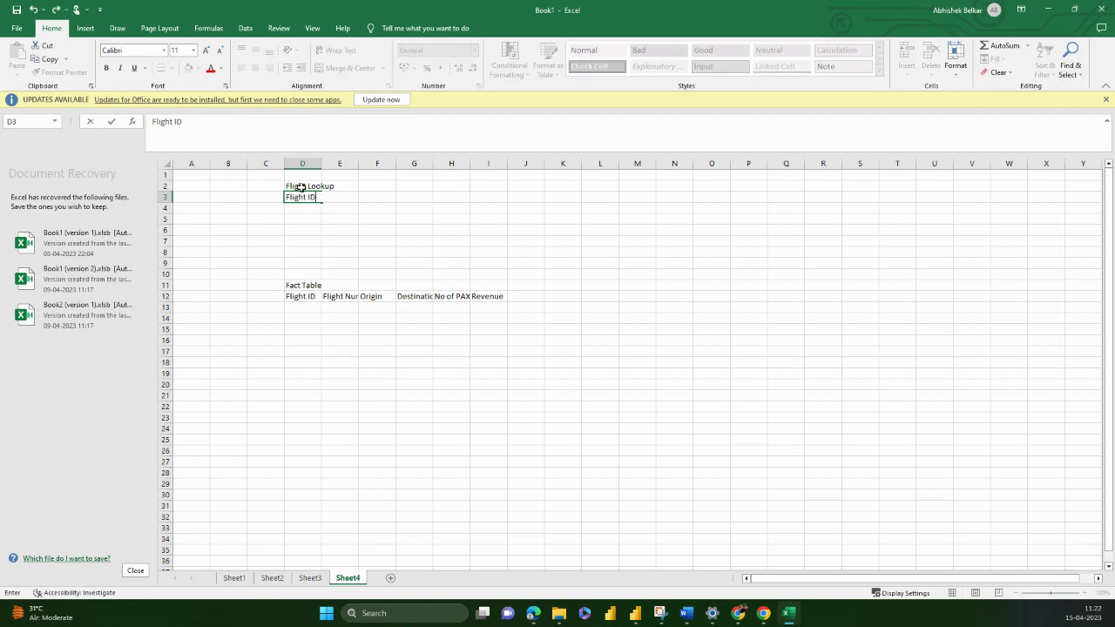
pyautogui.press('Return')
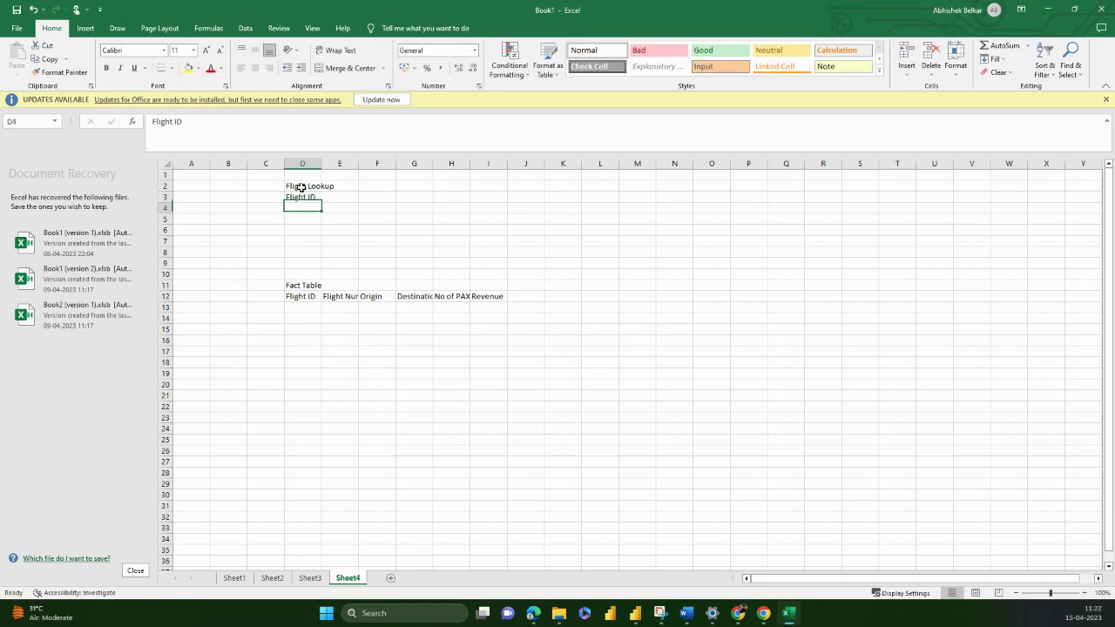
pyautogui.press('Up')
pyautogui.press('Right')
pyautogui.write('Airc')
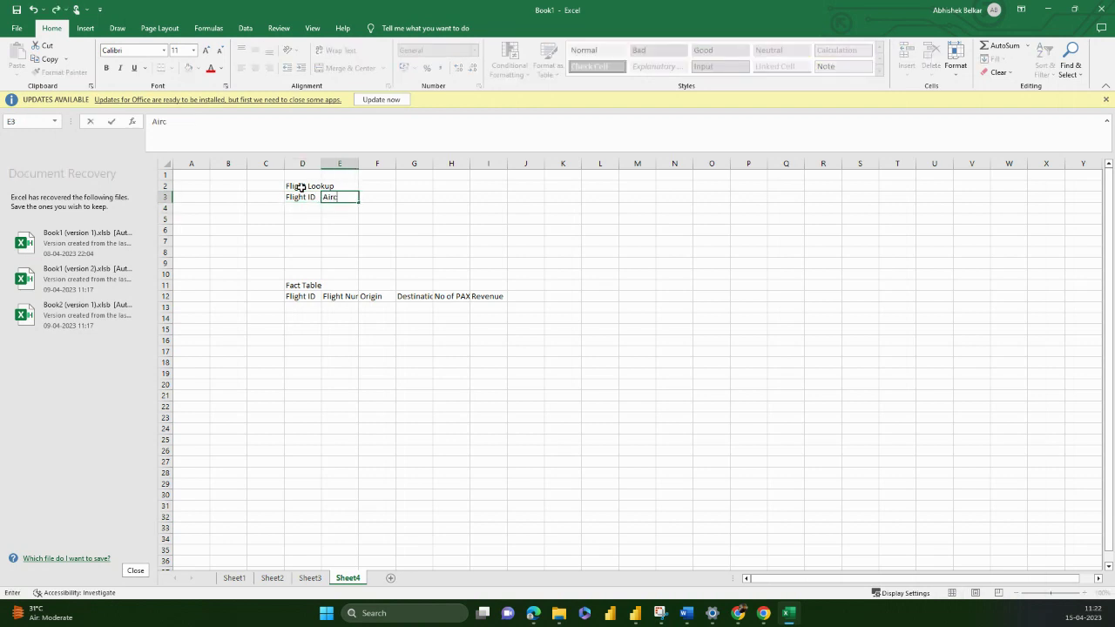
pyautogui.write('raft No')
pyautogui.press('Return')
# Add the Flight Lookup headings OD in F3 and Distance in G3.
pyautogui.press('Up')
pyautogui.press('Right')
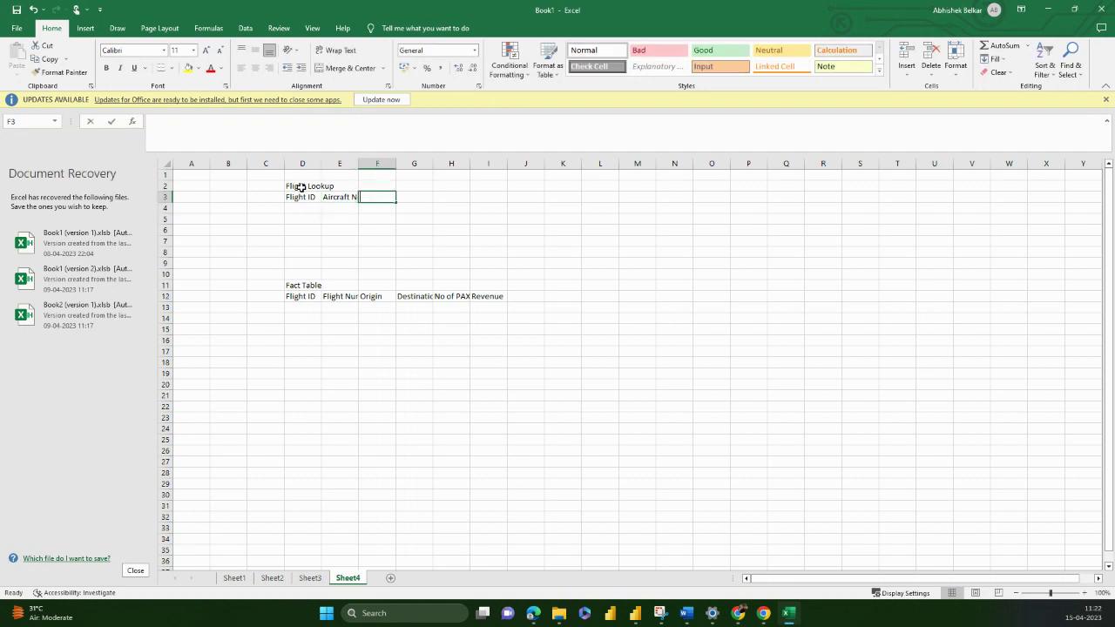
pyautogui.write('OD')
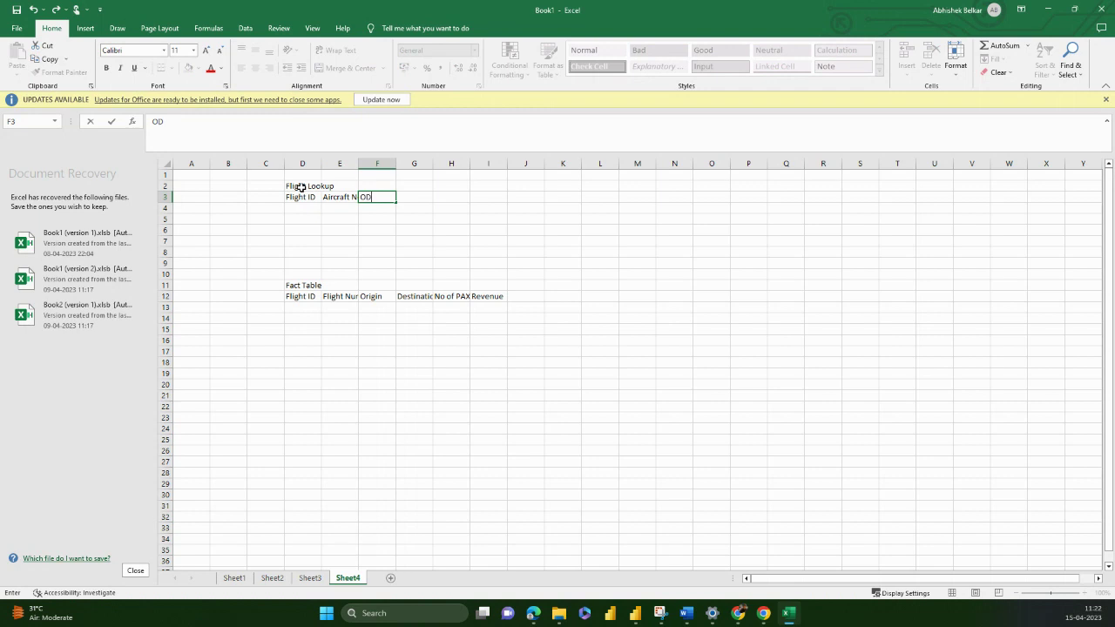
pyautogui.press('Tab')
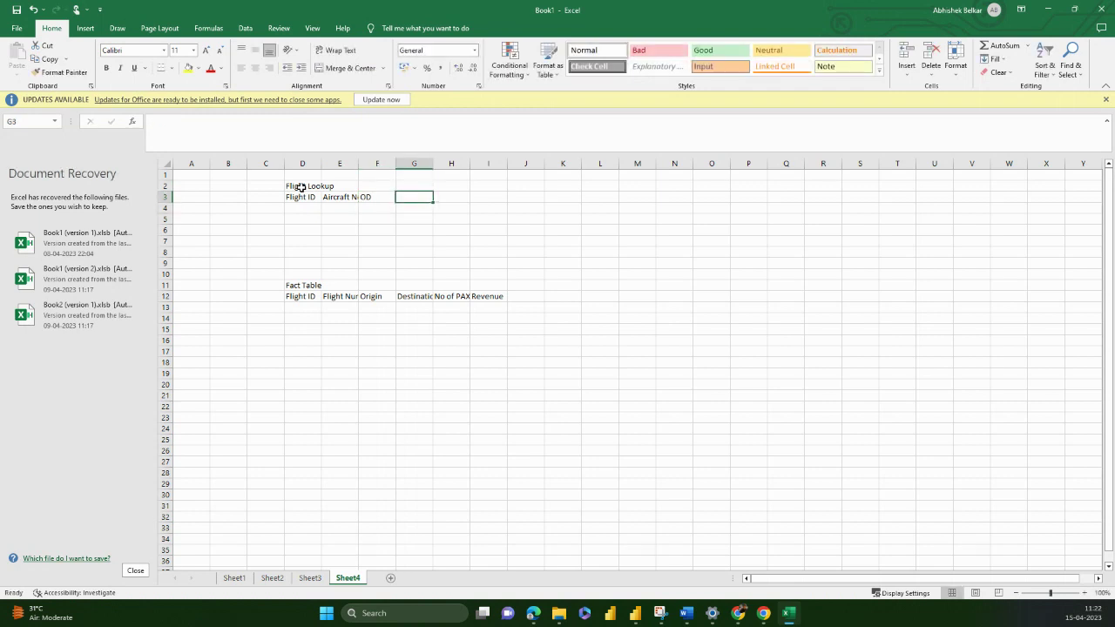
pyautogui.write('Distance')
pyautogui.press('Return')
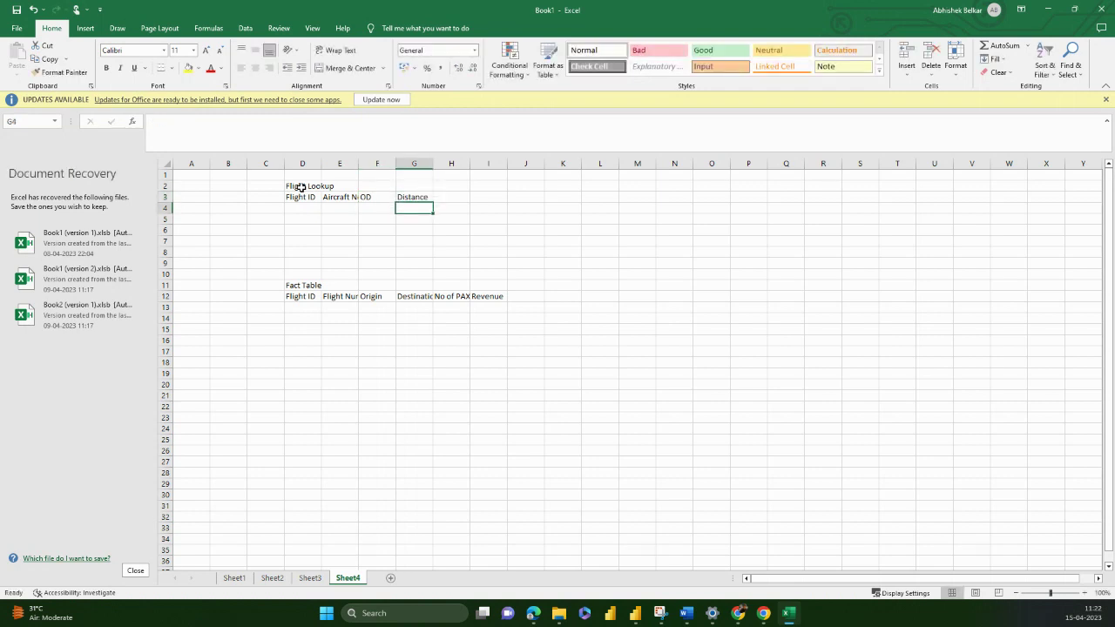
# Enter the heading Inception Date in cell H3 of the Flight Lookup table.
pyautogui.press('Right')
pyautogui.press('Up')
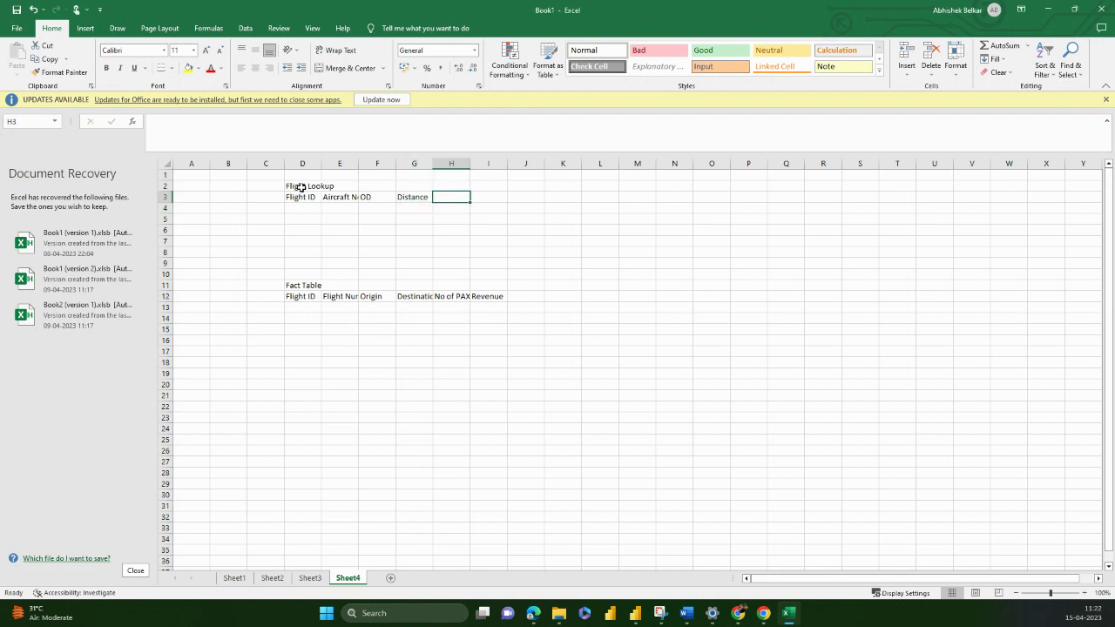
pyautogui.write('Inception Date')
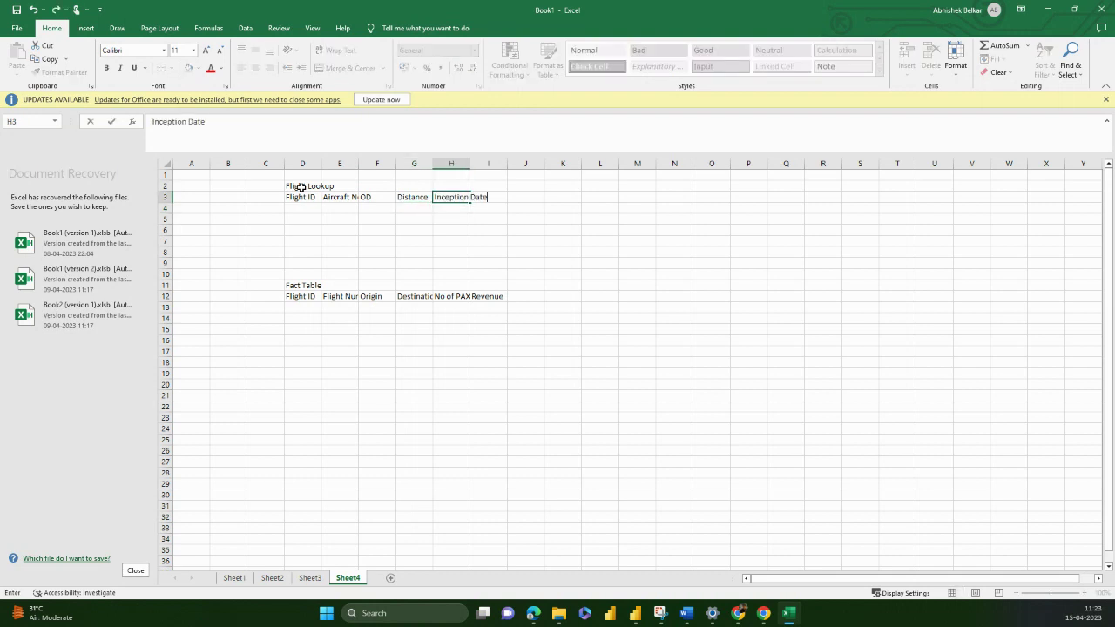
# Enter the title Passeneger Lookup] in cell Q1, away from the Flight Lookup table.
pyautogui.press('Return')
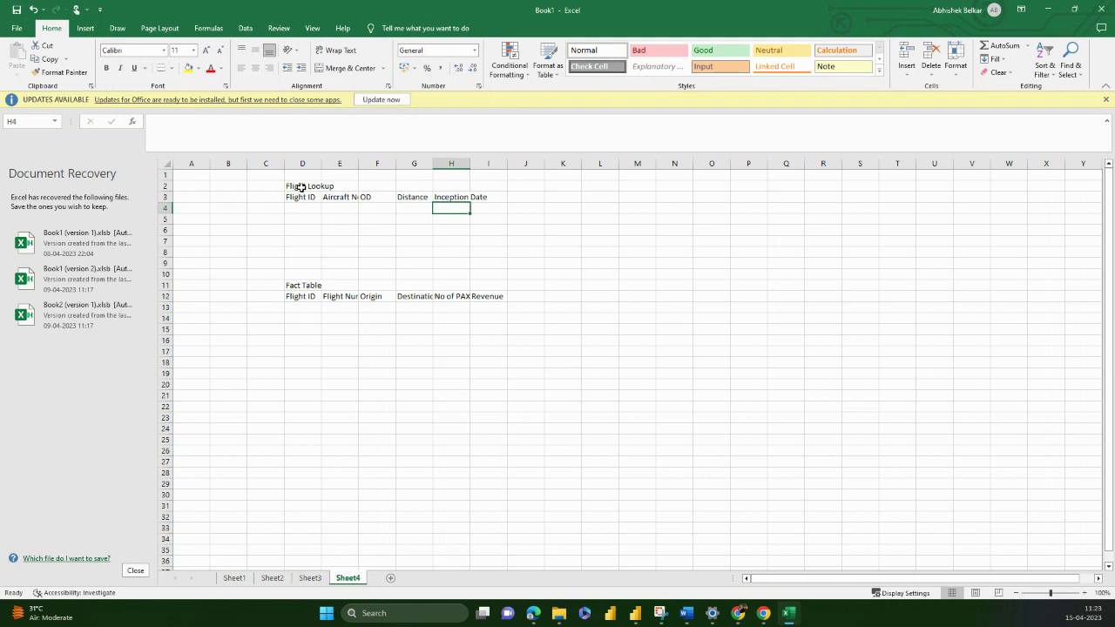
pyautogui.press('Right')
pyautogui.press('Right')
pyautogui.press('Right')
pyautogui.press('Right')
pyautogui.press('Right')
pyautogui.press('Right')
pyautogui.press('Right')
pyautogui.press('Right')
pyautogui.press('Right')
pyautogui.press('Up')
pyautogui.press('Up')
pyautogui.press('Up')
pyautogui.write('Passen')
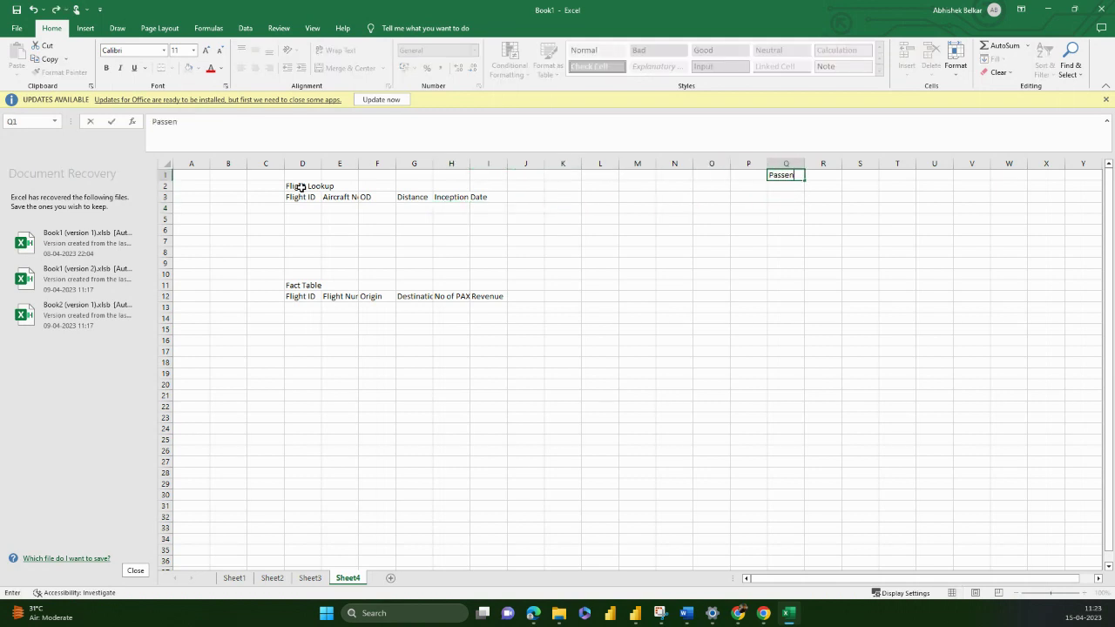
pyautogui.write('eger Lookup]')
pyautogui.press('Return')
# Add the heading Passenger ID in cell J12, after Revenue in the fact table.
pyautogui.press('Left')
pyautogui.press('Left')
pyautogui.press('Left')
pyautogui.press('Left')
pyautogui.press('Left')
pyautogui.press('Left')
pyautogui.press('Left')
pyautogui.press('Left')
pyautogui.press('Left')
pyautogui.press('Left')
pyautogui.press('Left')
pyautogui.press('Left')
pyautogui.press('Left')
pyautogui.press('Down')
pyautogui.press('Down')
pyautogui.press('Down')
pyautogui.press('Down')
pyautogui.press('Down')
pyautogui.press('Down')
pyautogui.press('Down')
pyautogui.press('Down')
pyautogui.press('Down')
pyautogui.press('Down')
pyautogui.press('Right')
pyautogui.press('Right')
pyautogui.press('Right')
pyautogui.press('Right')
pyautogui.press('Right')
pyautogui.press('Right')
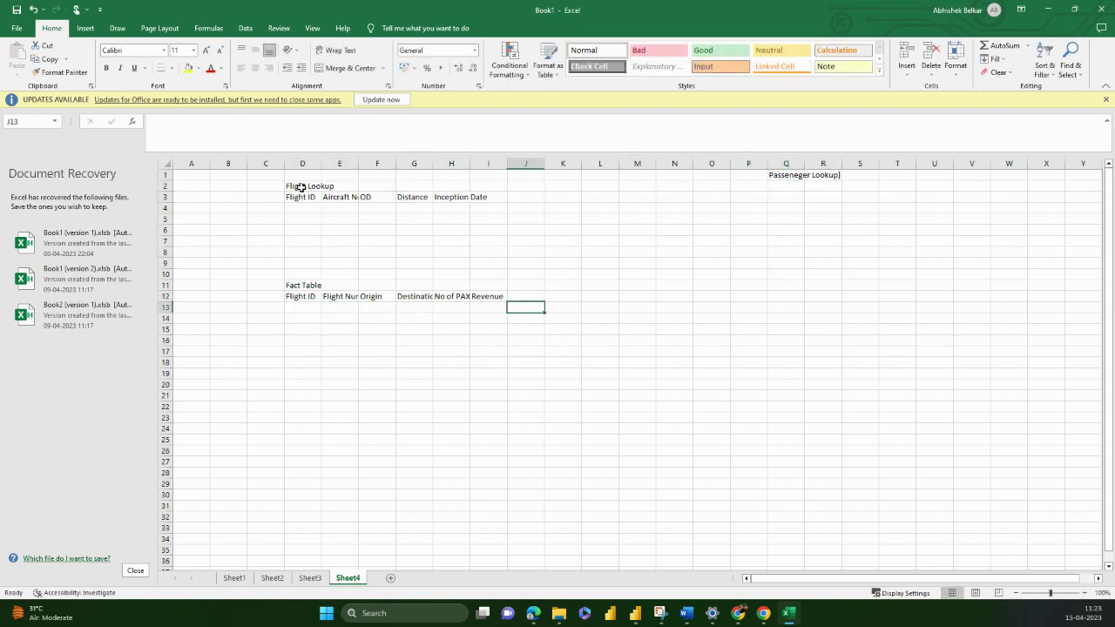
pyautogui.write('Passenger ID')
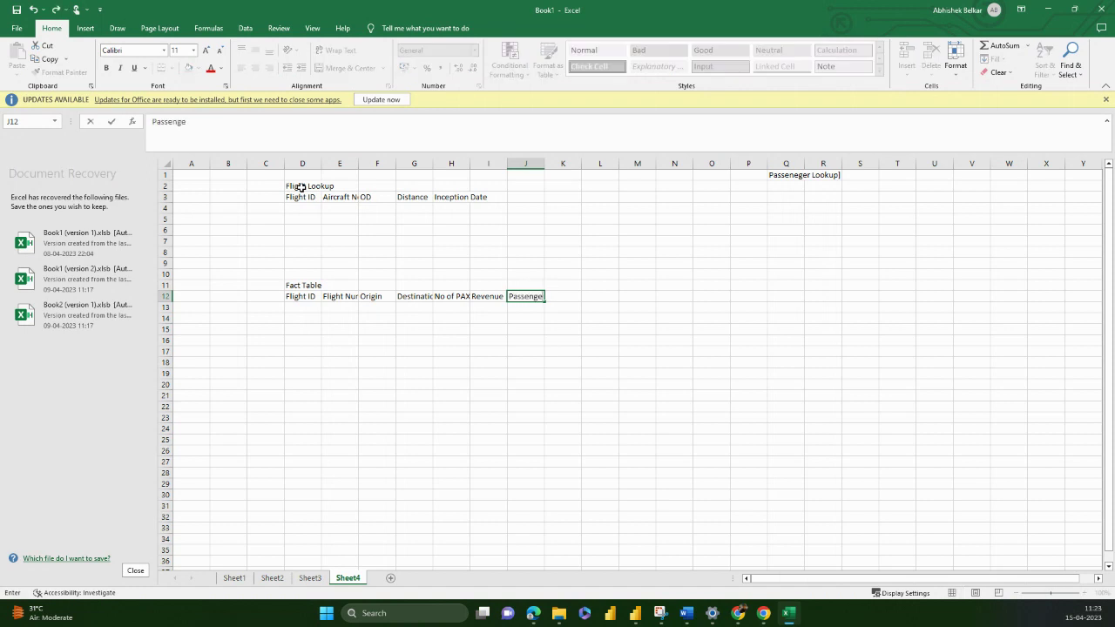
pyautogui.press('Return')
pyautogui.press('Up')
pyautogui.press('Up')
pyautogui.press('Up')
pyautogui.press('Up')
pyautogui.press('Up')
pyautogui.press('Up')
pyautogui.press('Up')
pyautogui.press('Up')
pyautogui.press('Up')
pyautogui.press('Up')
pyautogui.press('Right')
pyautogui.press('Right')
pyautogui.press('Right')
pyautogui.press('Right')
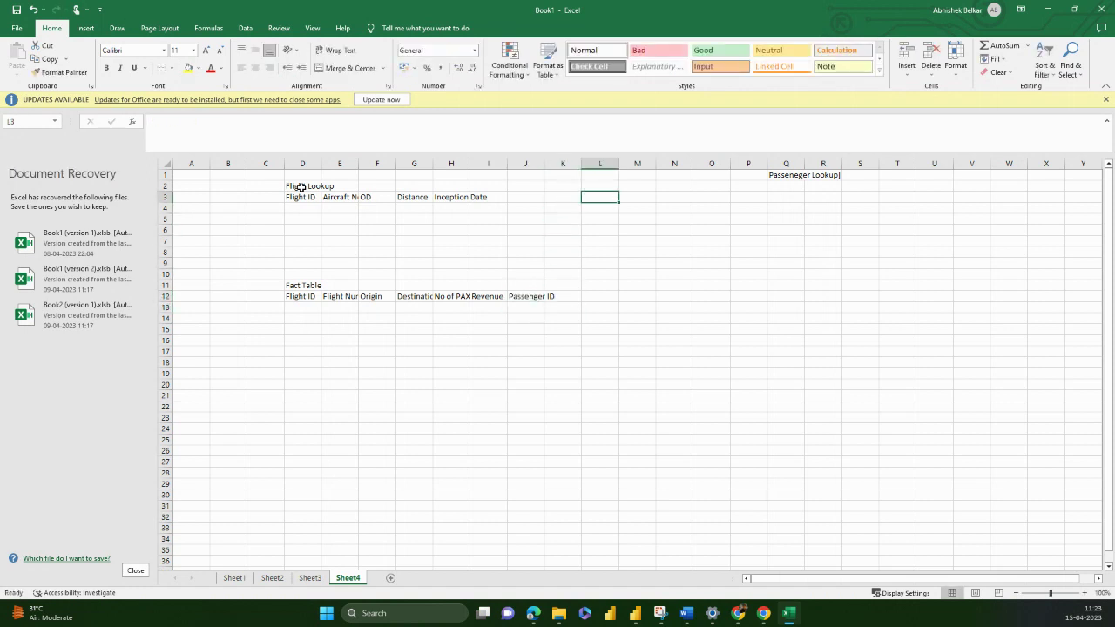
pyautogui.press('Right')
pyautogui.press('Right')
pyautogui.press('Right')
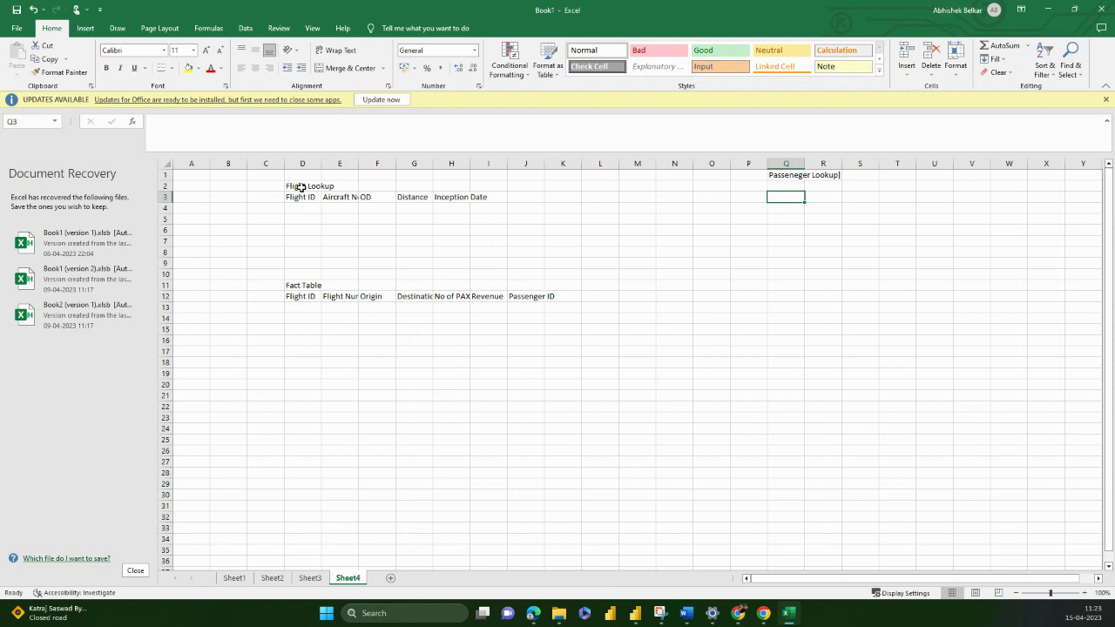
pyautogui.press('Down')
pyautogui.press('Down')
pyautogui.press('Down')
pyautogui.press('Down')
pyautogui.press('Down')
pyautogui.press('Down')
pyautogui.press('Down')
pyautogui.press('Down')
pyautogui.press('Down')
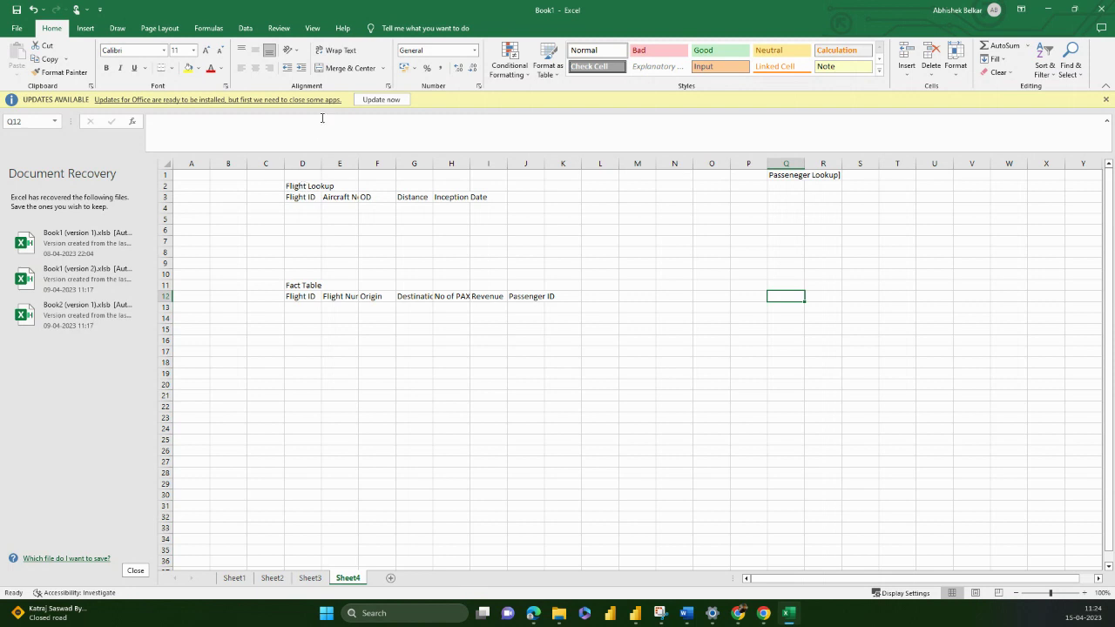
pyautogui.click(363, 208)
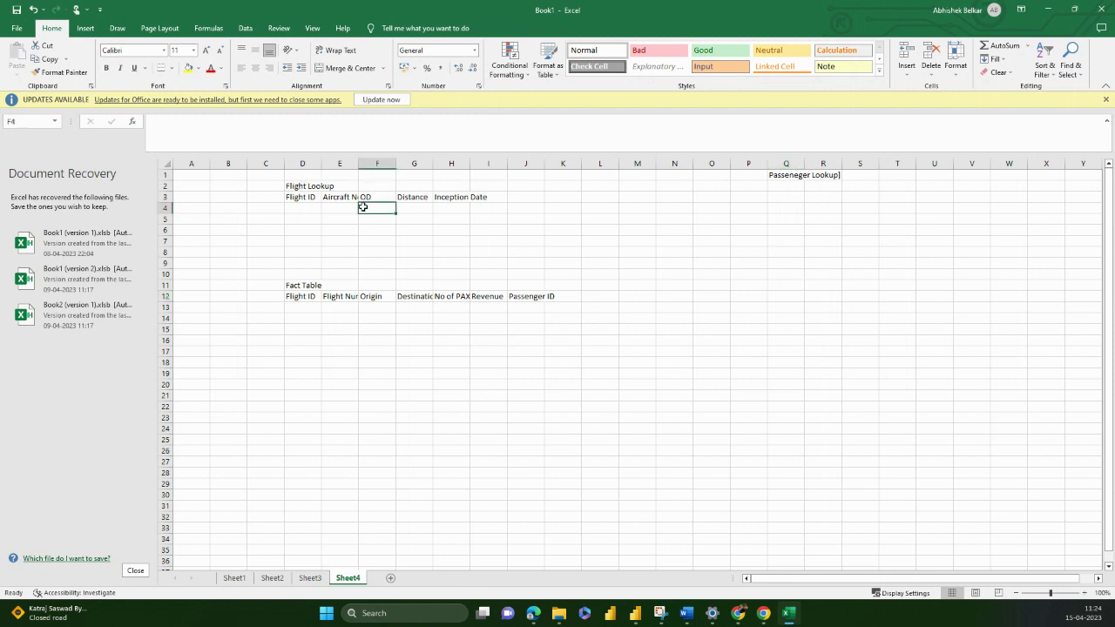
# Switch to Power BI Desktop and examine the tables of the AdventureWorks_Report_SEC3_COMPLETE report in the model view.
pyautogui.click(635, 613)
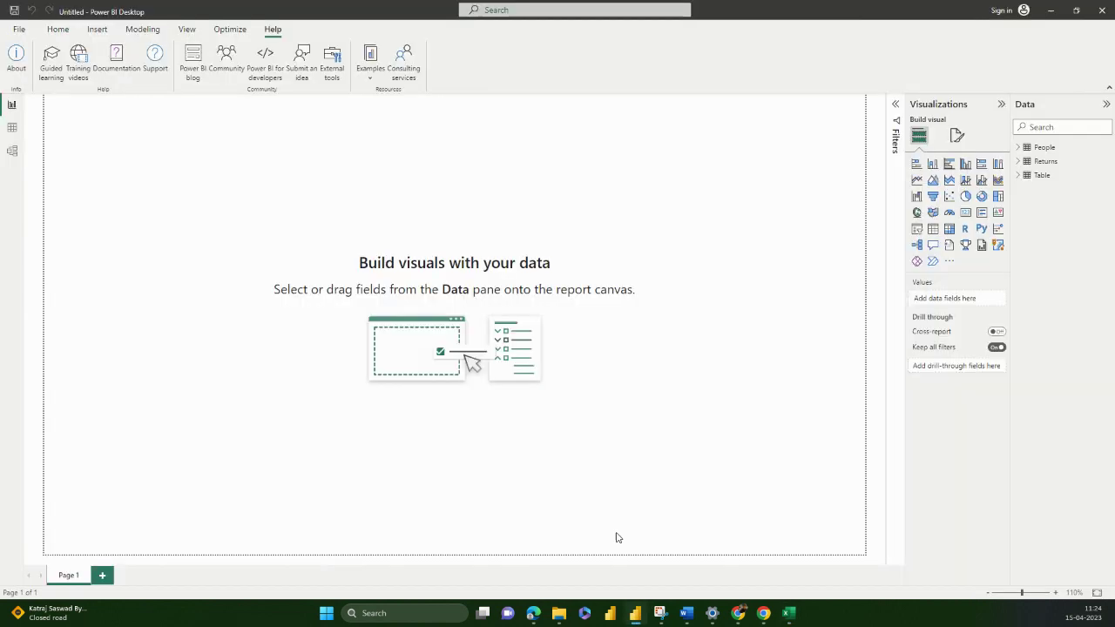
pyautogui.click(13, 150)
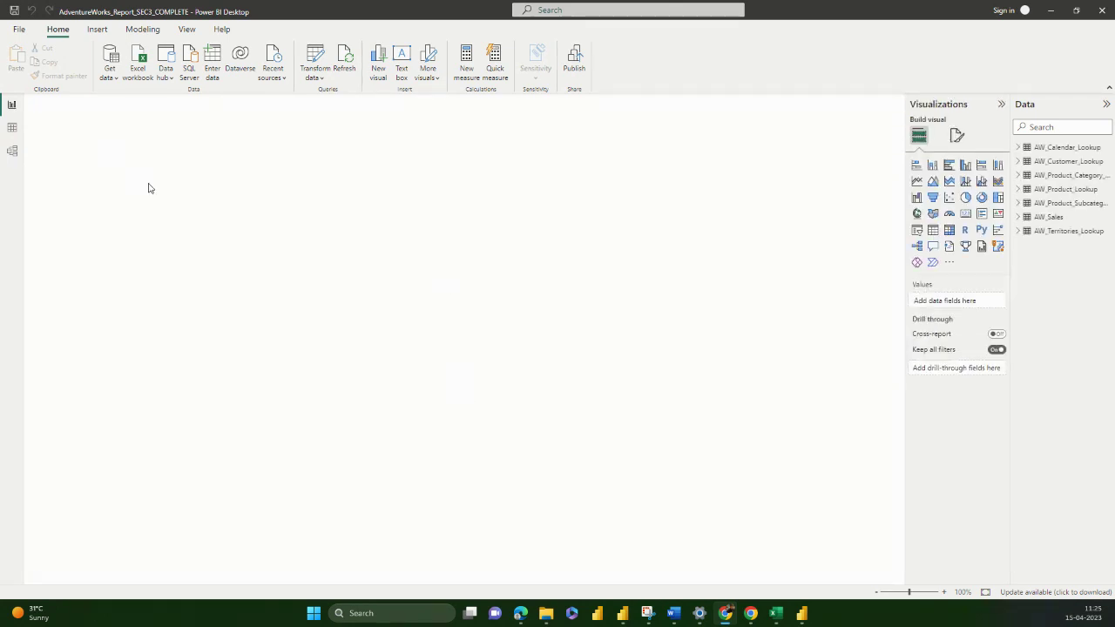
pyautogui.click(15, 156)
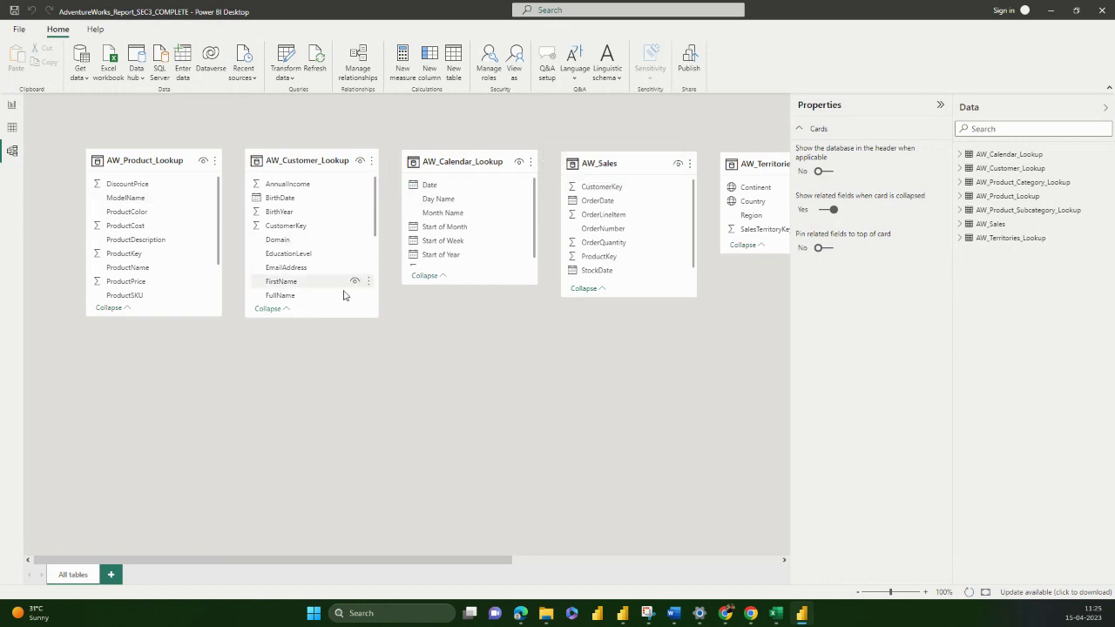
pyautogui.moveTo(403, 564); pyautogui.dragTo(686, 562)
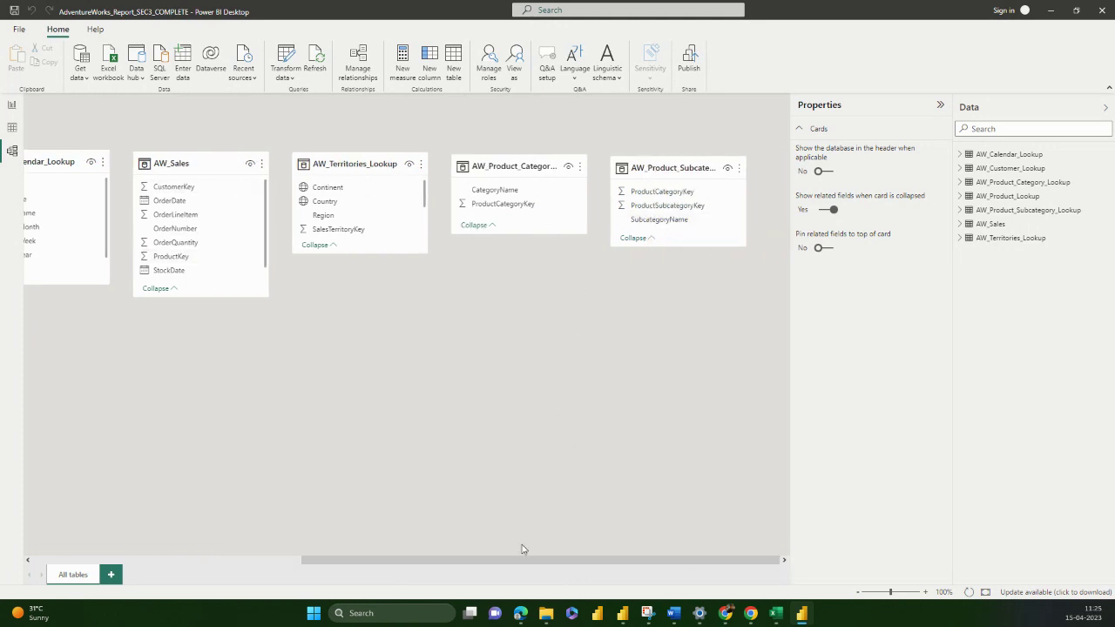
pyautogui.moveTo(522, 564); pyautogui.dragTo(273, 564)
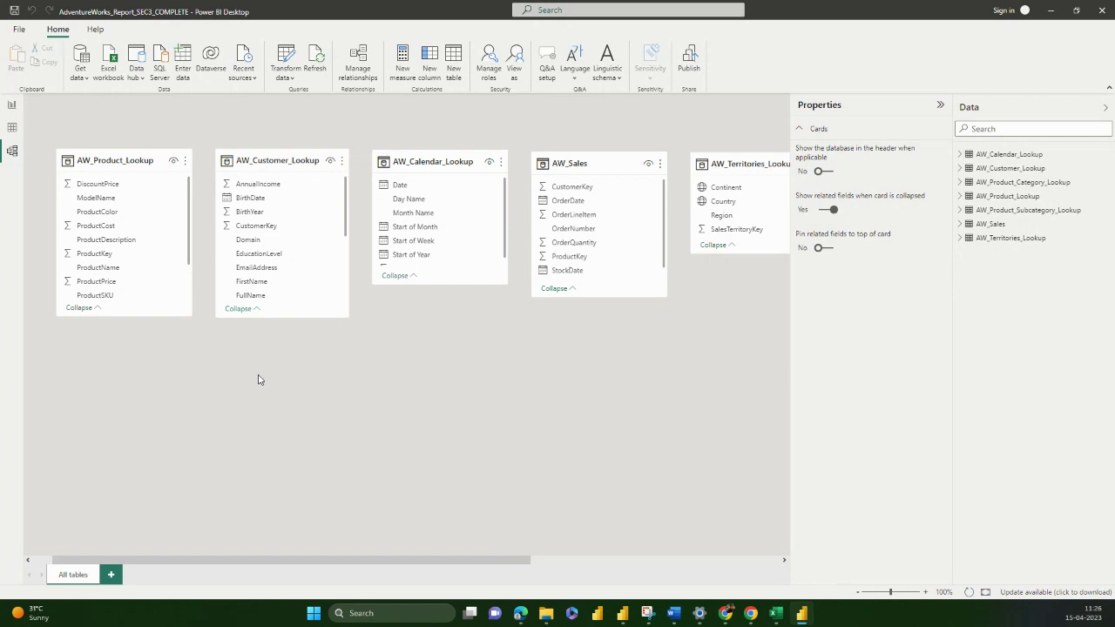
pyautogui.moveTo(349, 559); pyautogui.dragTo(144, 523)
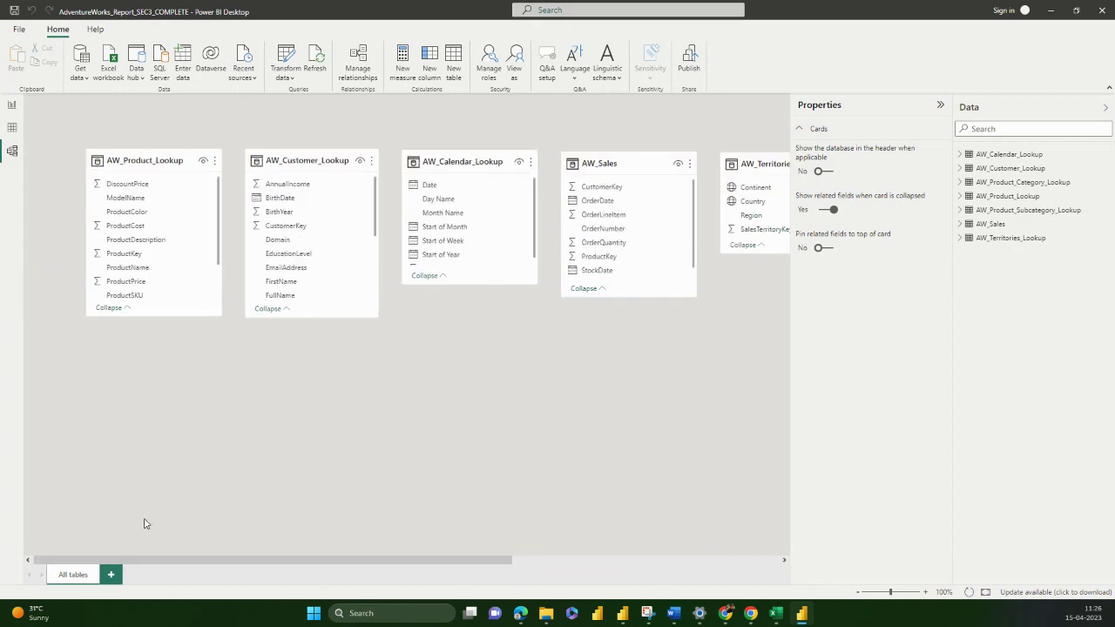